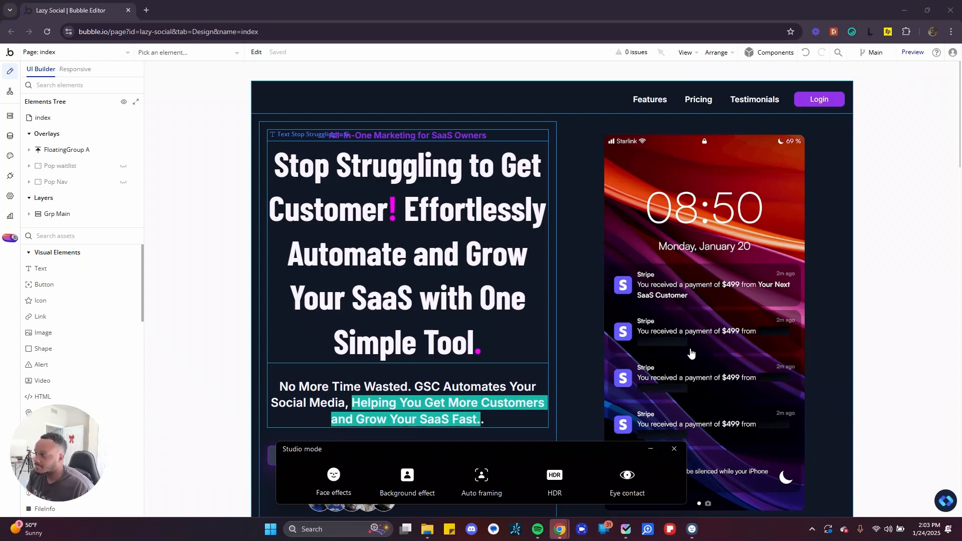
scroll(160, 256, "down", 1)
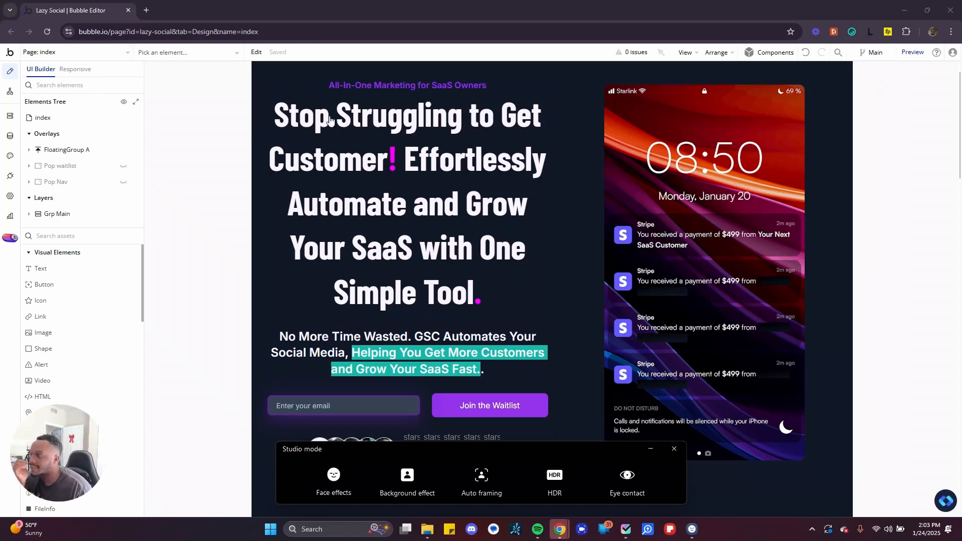
scroll(505, 188, "up", 1)
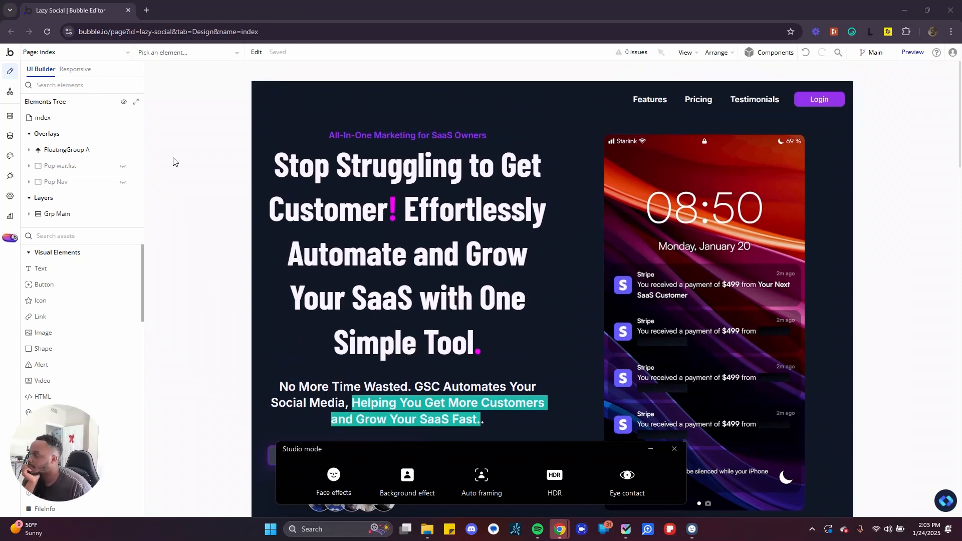
left_click(92, 53)
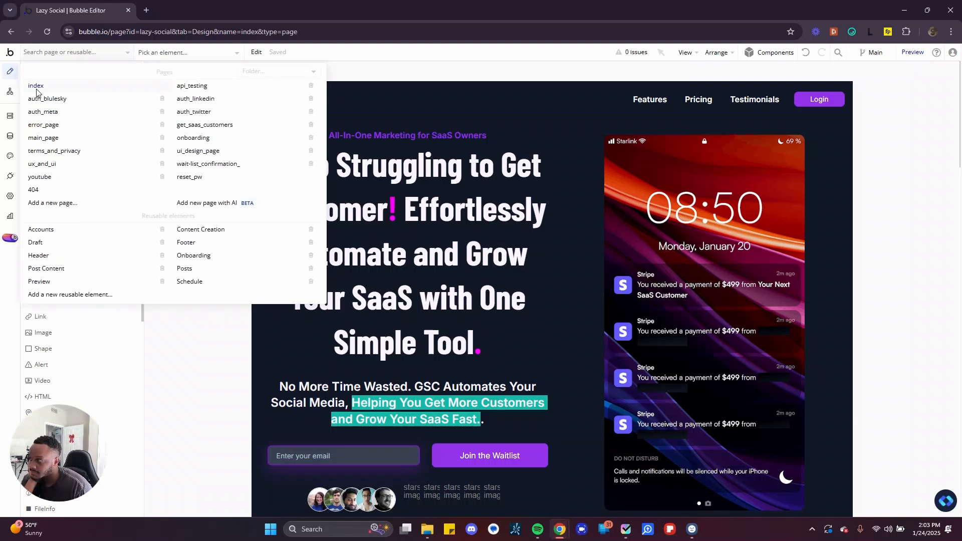
left_click(36, 87)
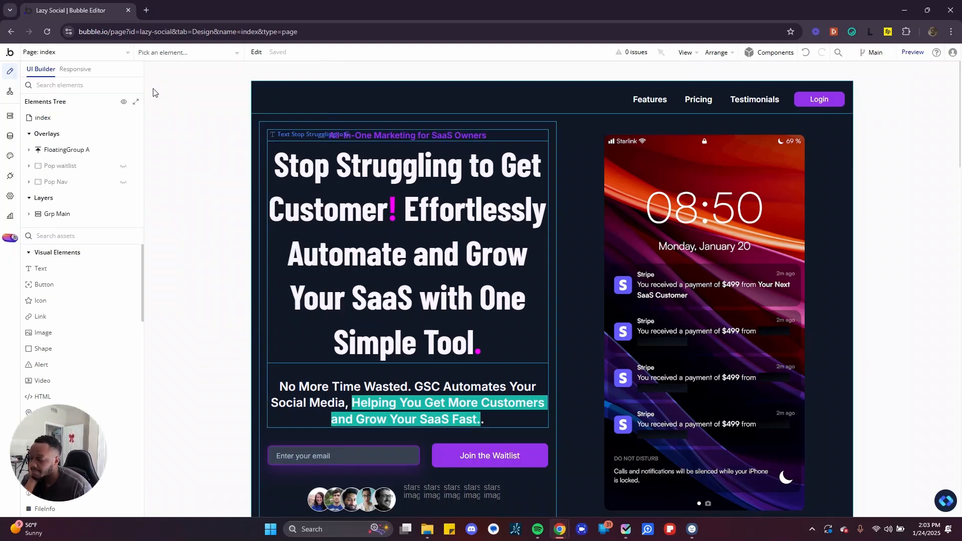
left_click(98, 60)
left_click(98, 60)
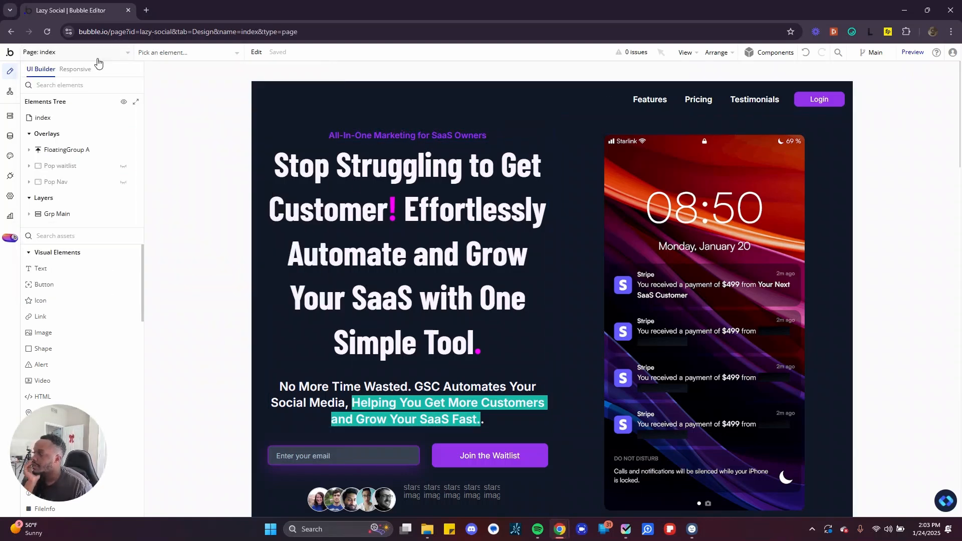
left_click(98, 60)
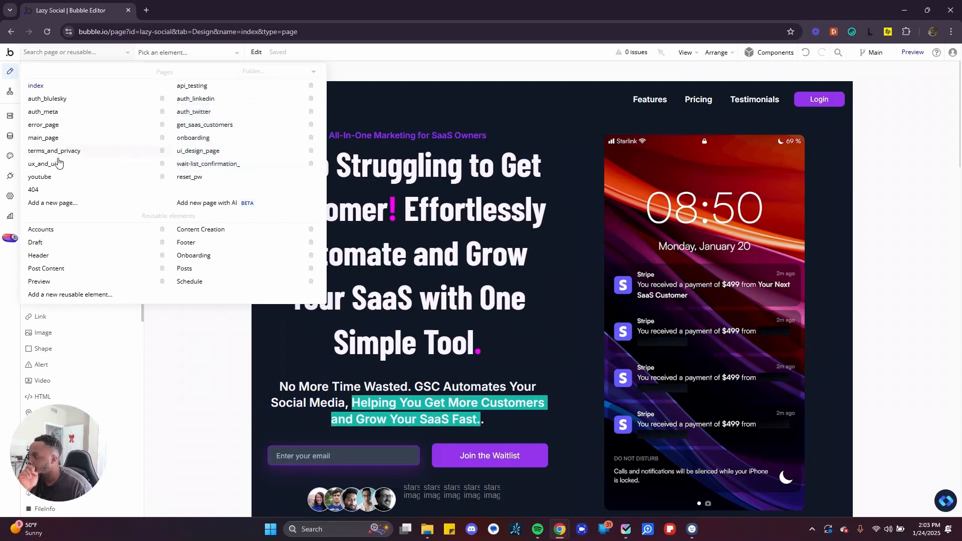
left_click(909, 52)
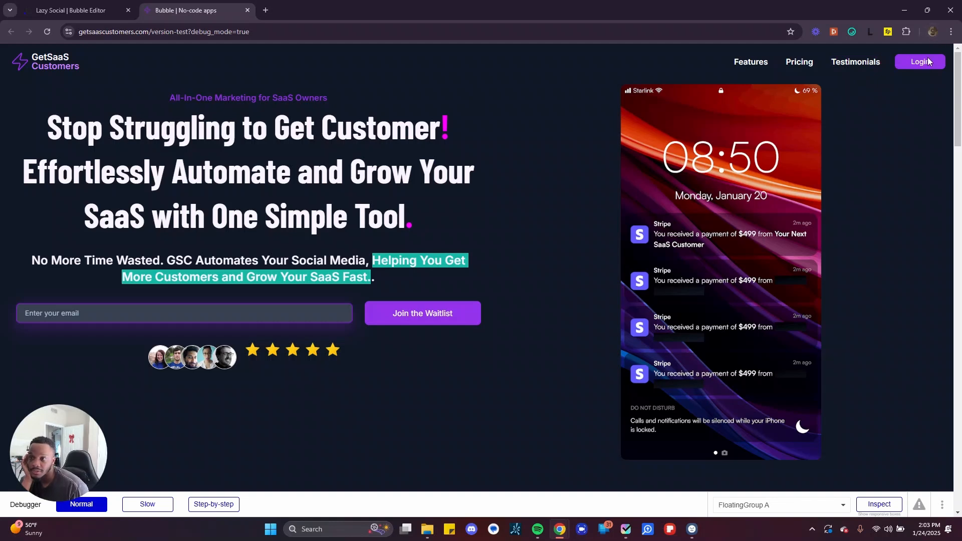
left_click(919, 61)
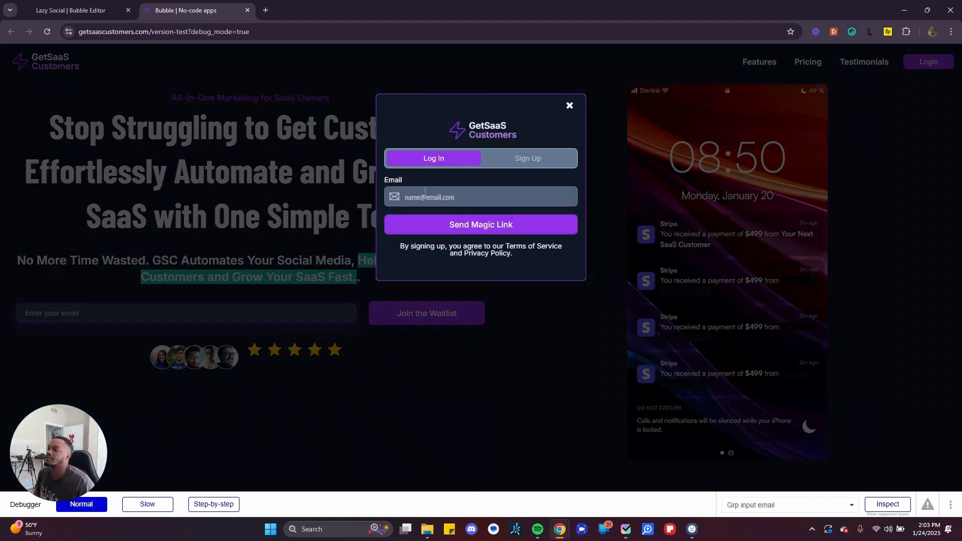
left_click(425, 194)
type("cop")
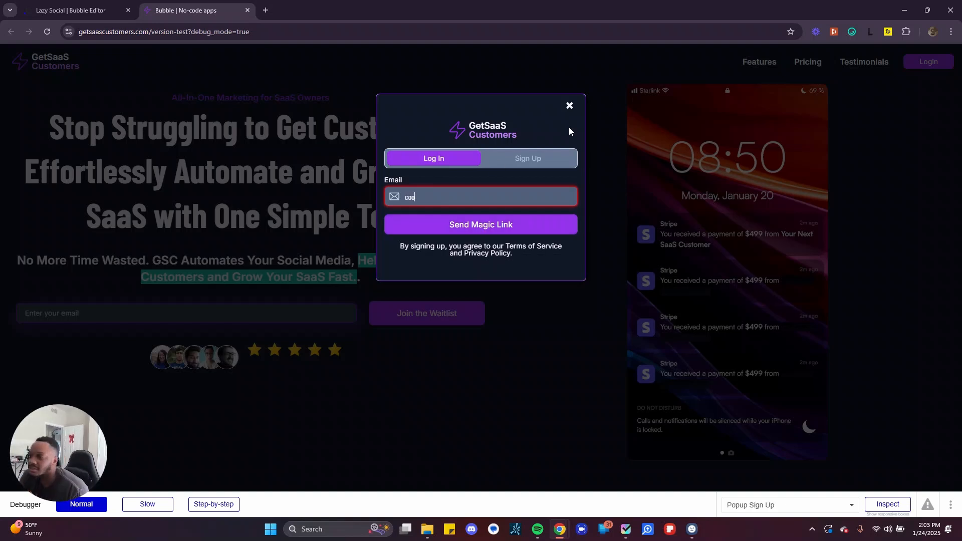
left_click(569, 106)
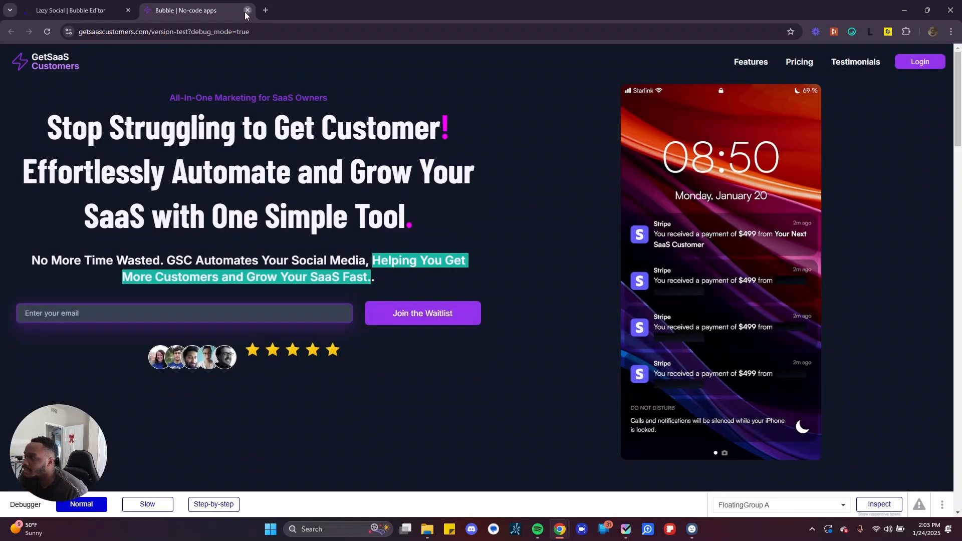
left_click(246, 10)
Show the app data for all users in the live database
left_click(10, 136)
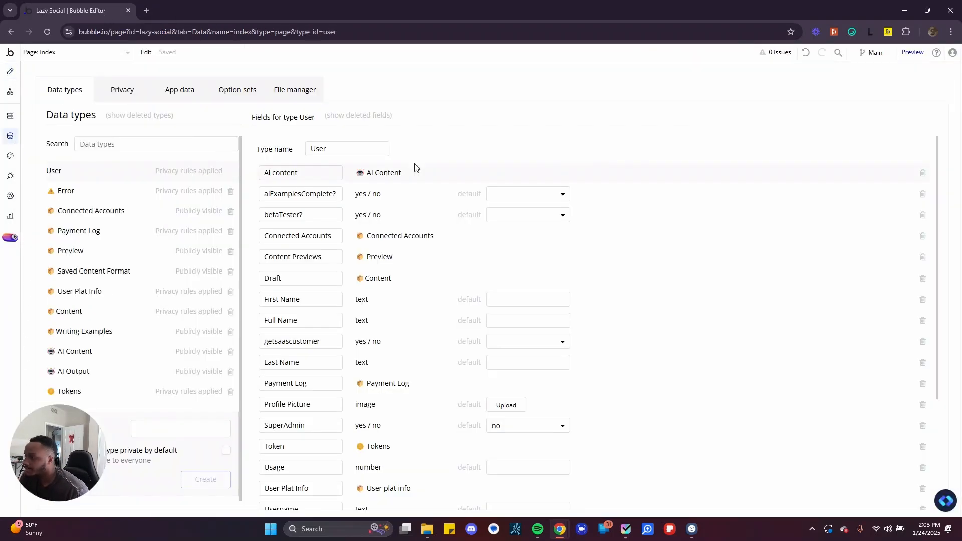
left_click(180, 97)
left_click(865, 120)
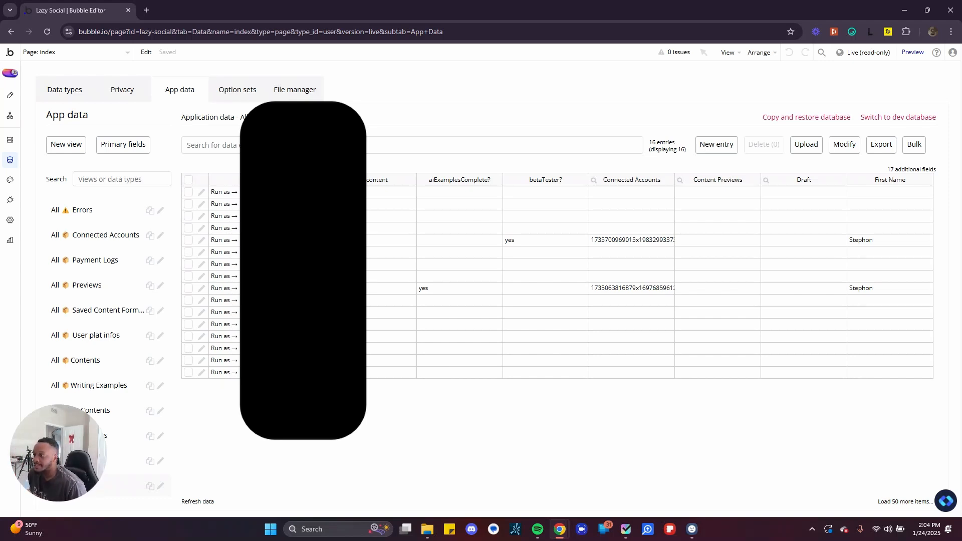
Run the live app as one of the listed users and go to its dashboard
left_click(222, 289)
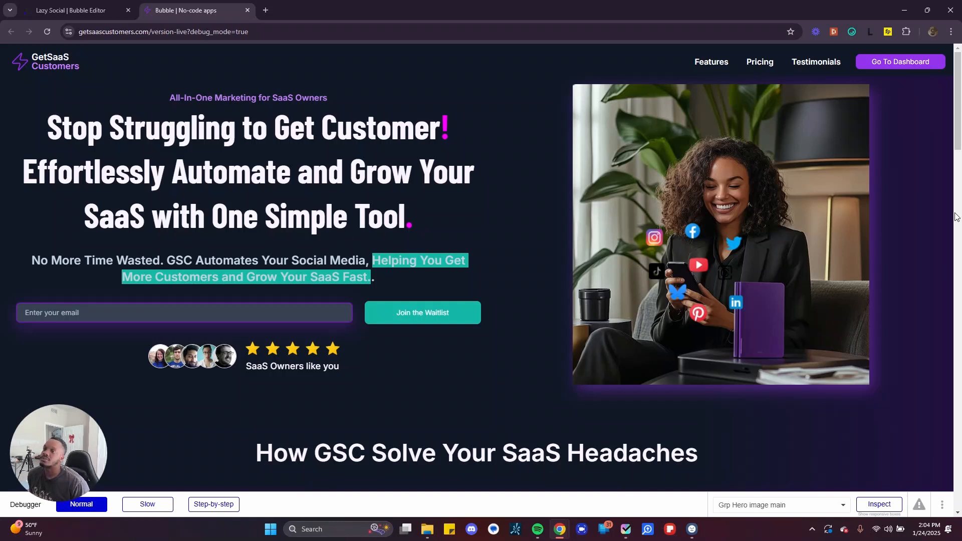
left_click(883, 62)
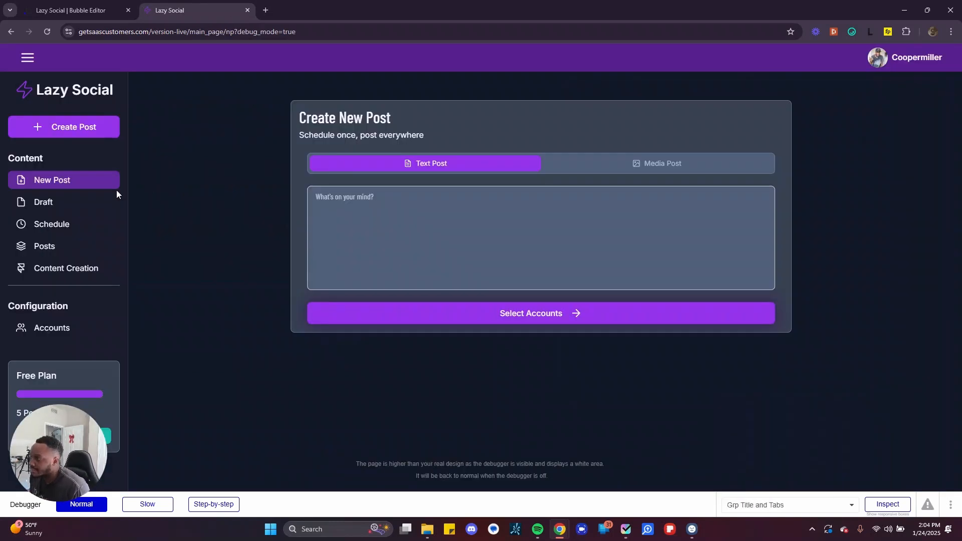
left_click(79, 8)
left_click(173, 10)
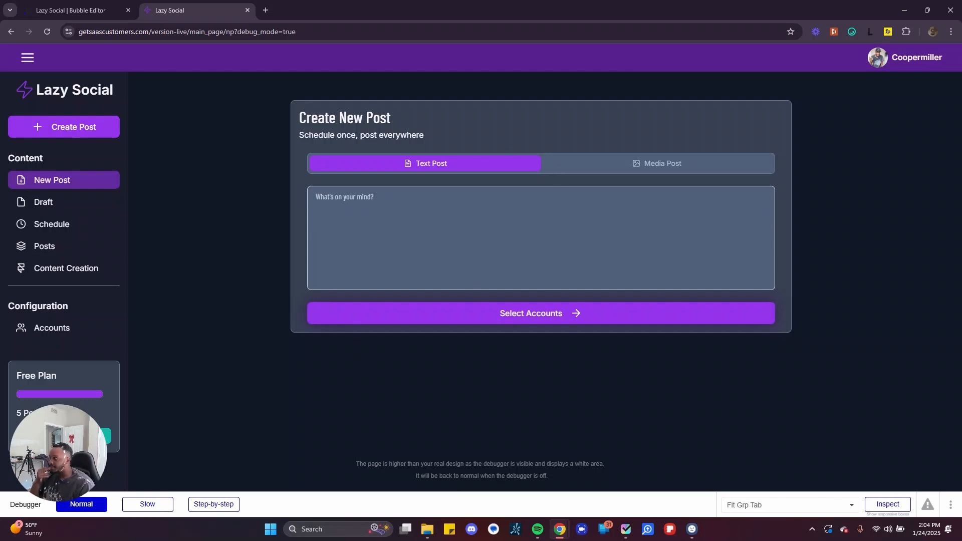
Switch to StoryBrand.ai and look over its Assets and Ask Any Question pages
left_click_drag(139, 540, 178, 10)
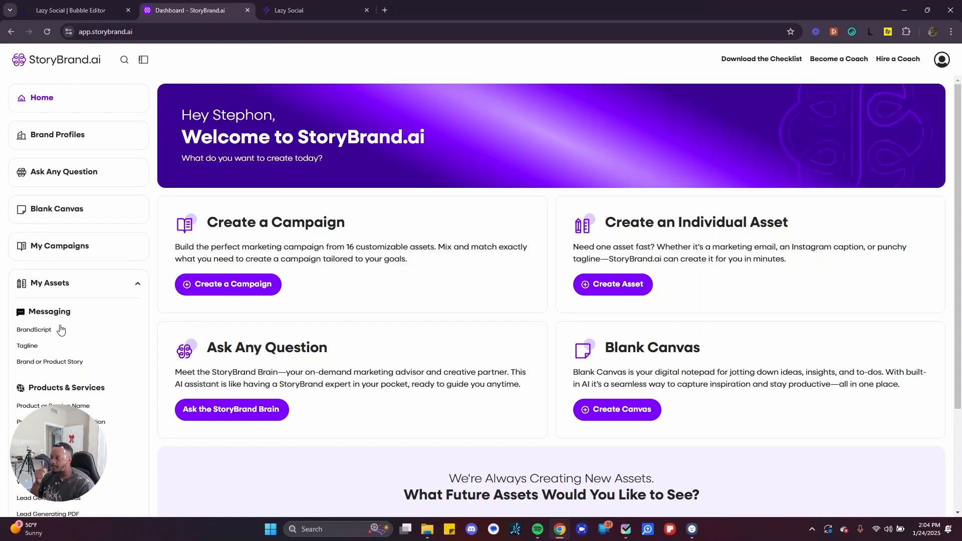
left_click(131, 298)
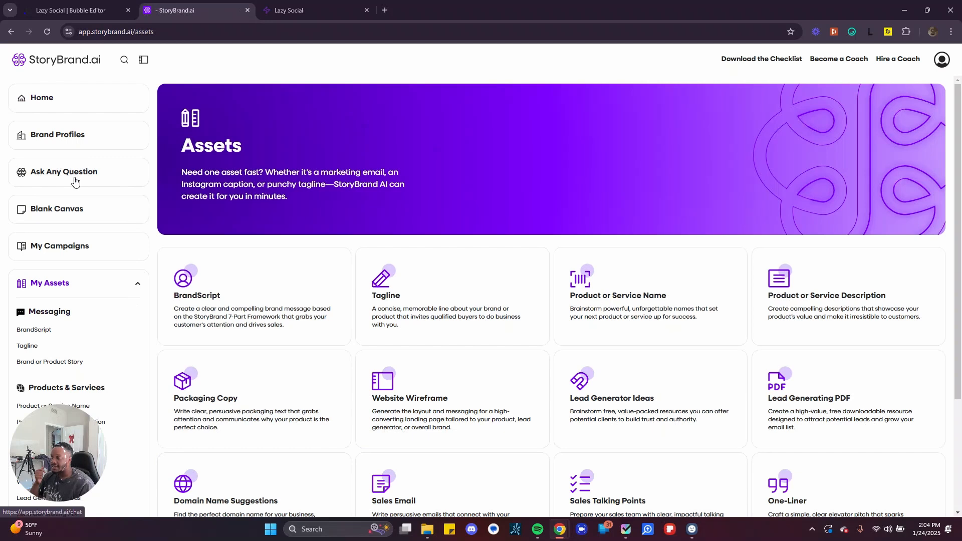
left_click(77, 182)
left_click(113, 25)
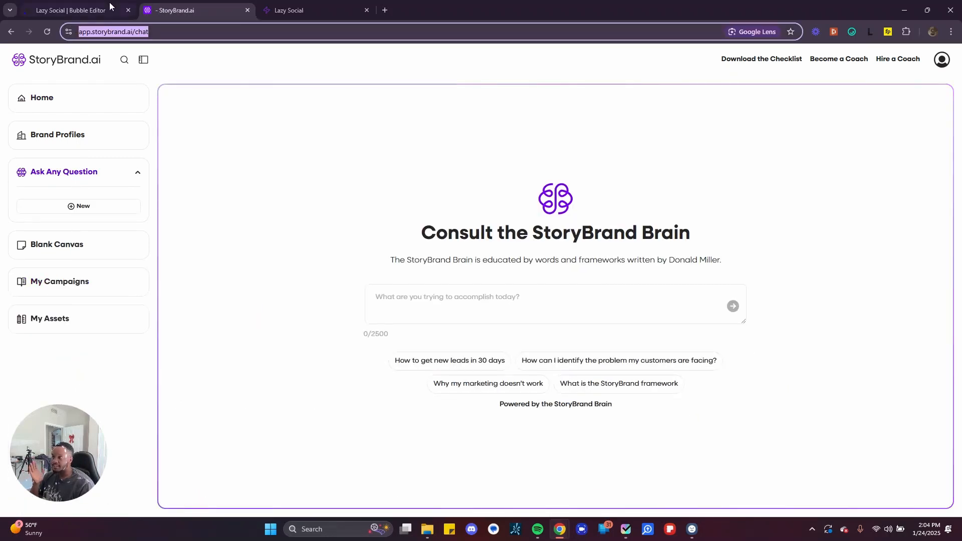
Compare the live app's Create New Post page with StoryBrand.ai's question page, then collapse the Ask Any Question section
left_click(100, 9)
left_click(310, 10)
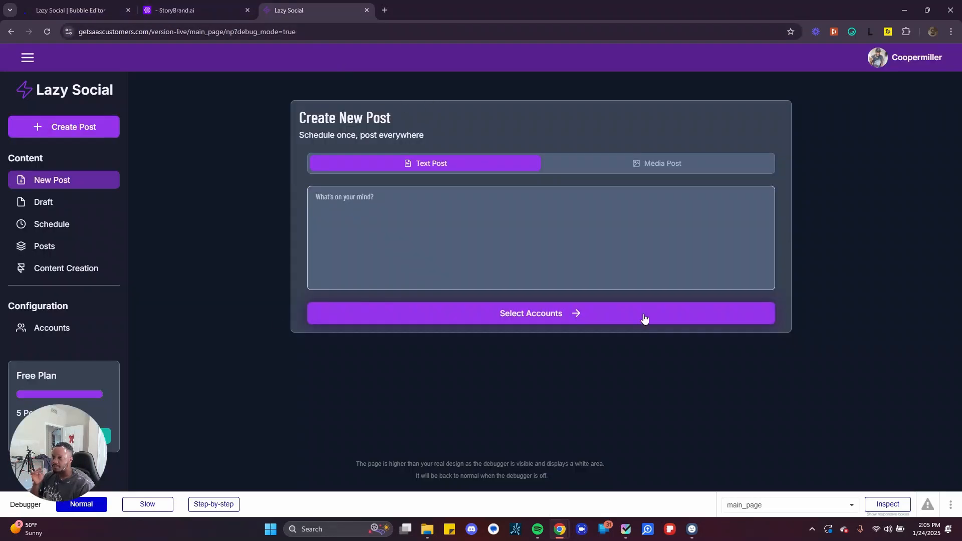
left_click(173, 10)
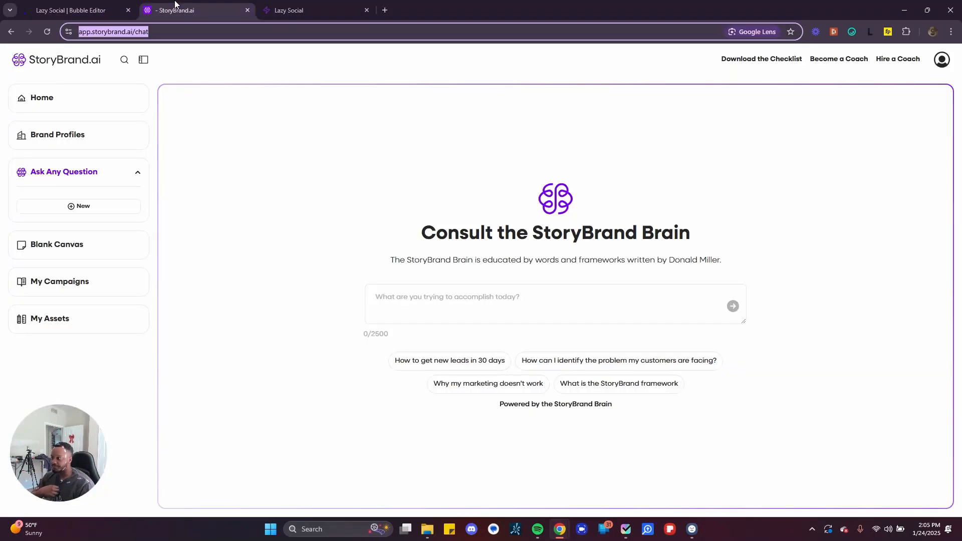
left_click(133, 175)
left_click(134, 173)
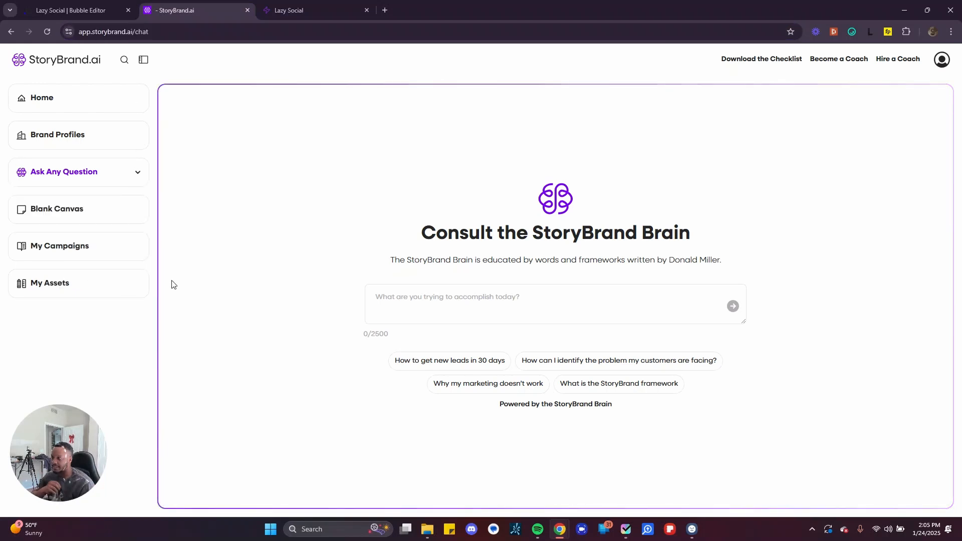
Switch back to the Bubble editor and open main_page in the design view
left_click(83, 5)
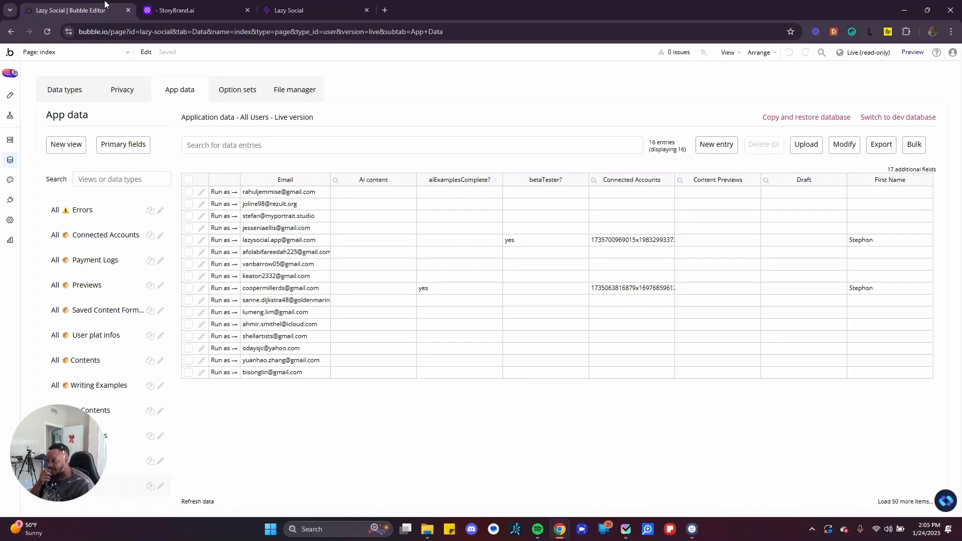
left_click(173, 10)
left_click(107, 10)
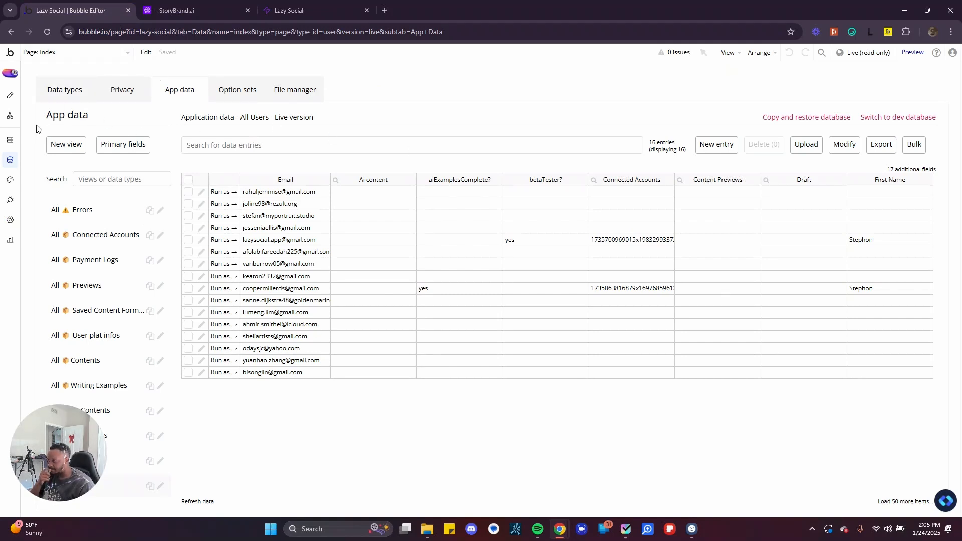
left_click(62, 53)
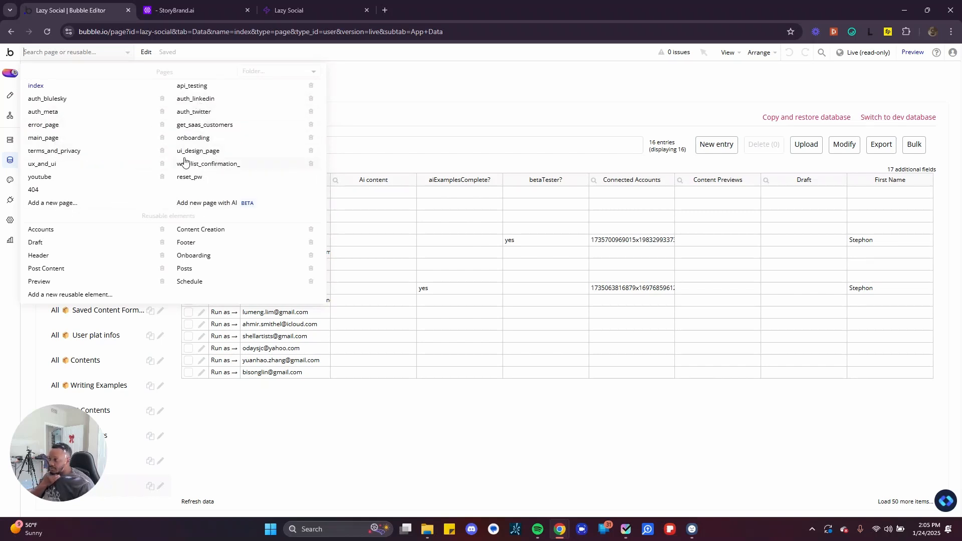
left_click(72, 141)
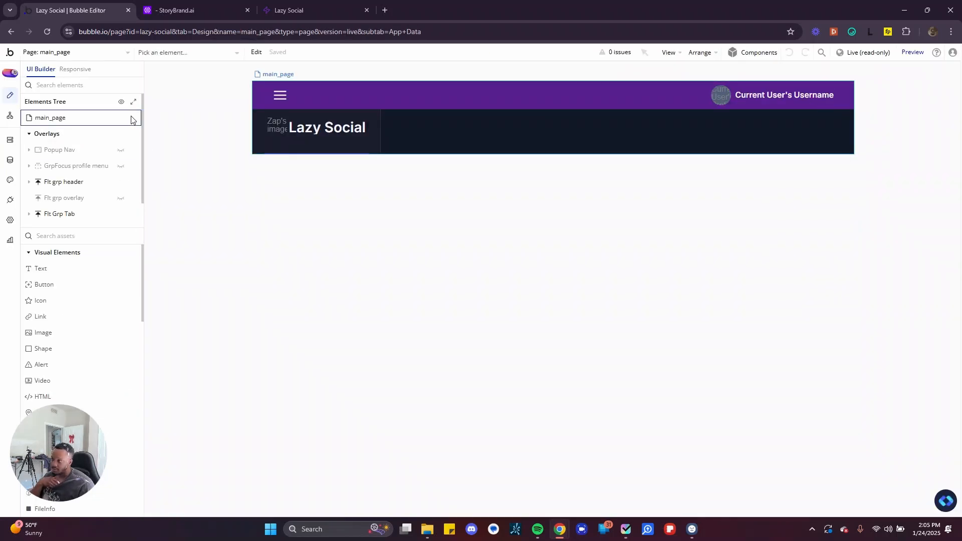
Try to create a new page named "Home Page" in the live version without cloning an existing page
left_click(123, 54)
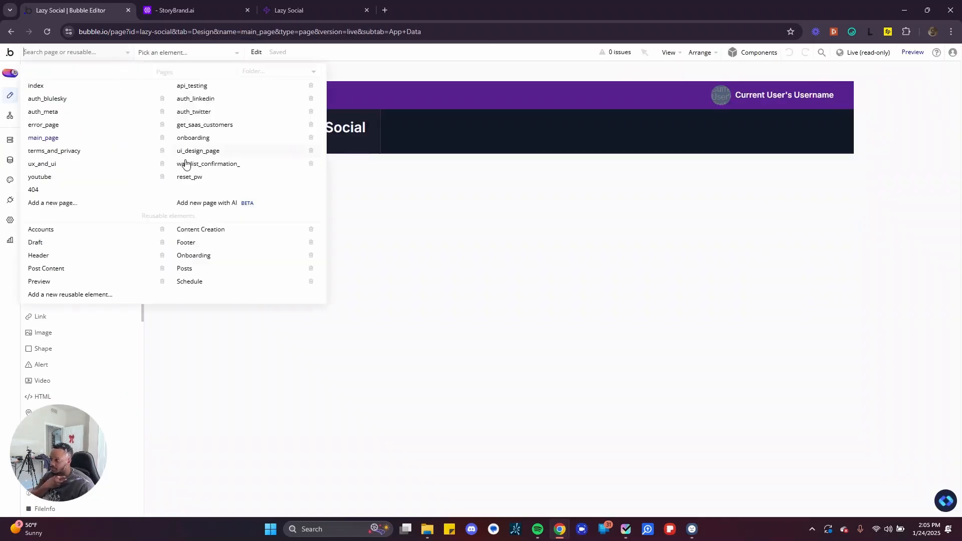
left_click(71, 203)
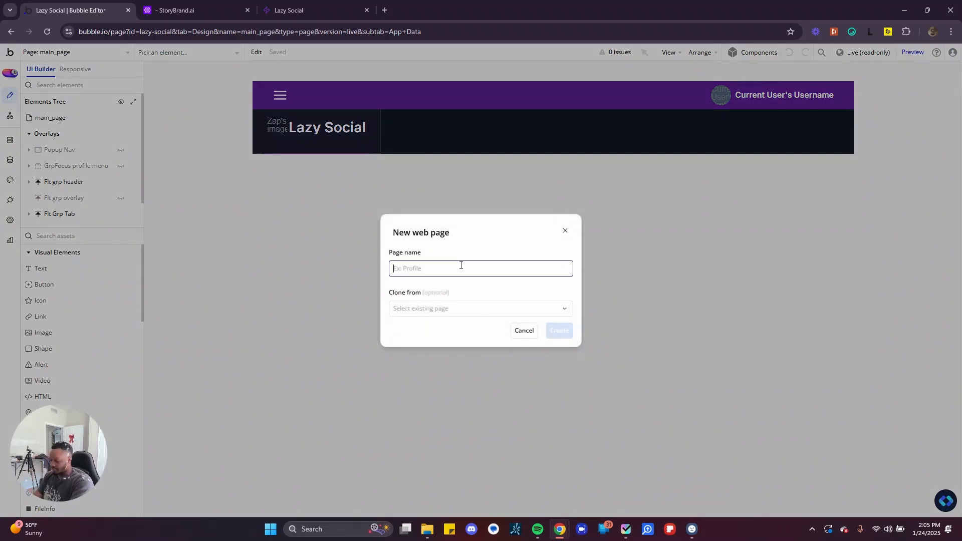
type("Get")
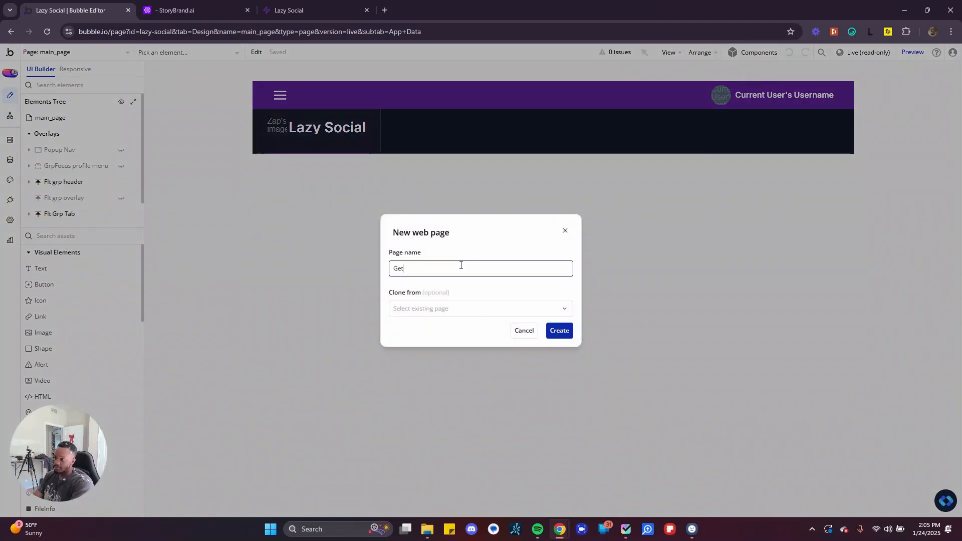
key("BackSpace")
type("Home Page")
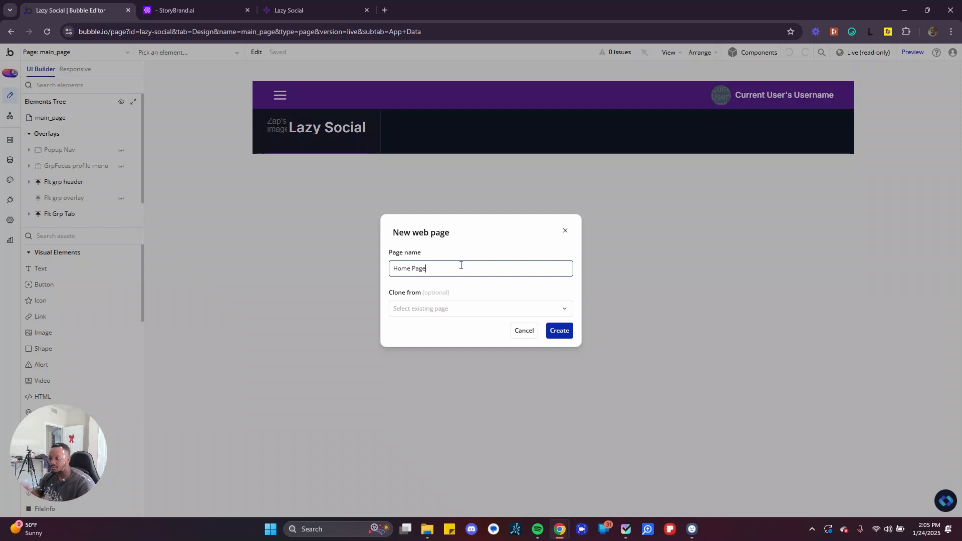
left_click(458, 306)
left_click(468, 291)
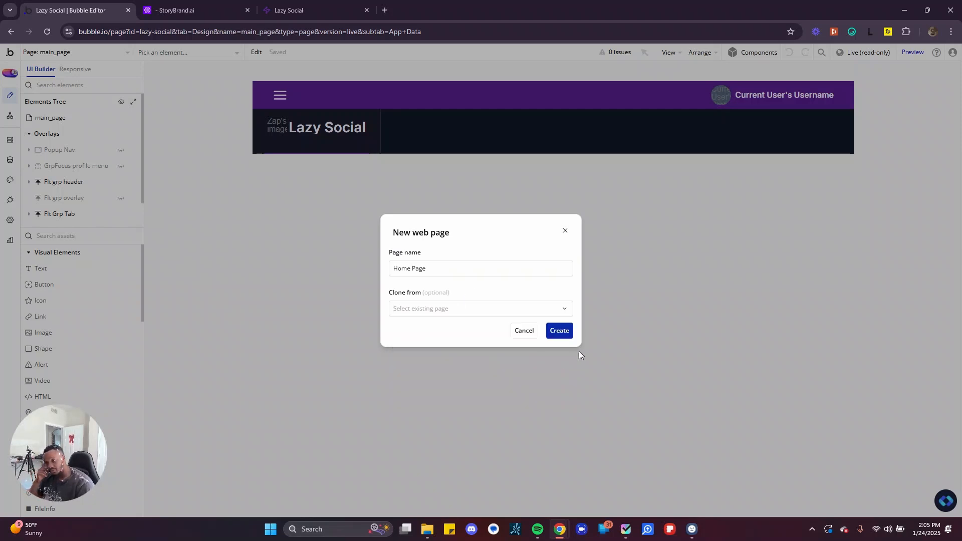
left_click(559, 330)
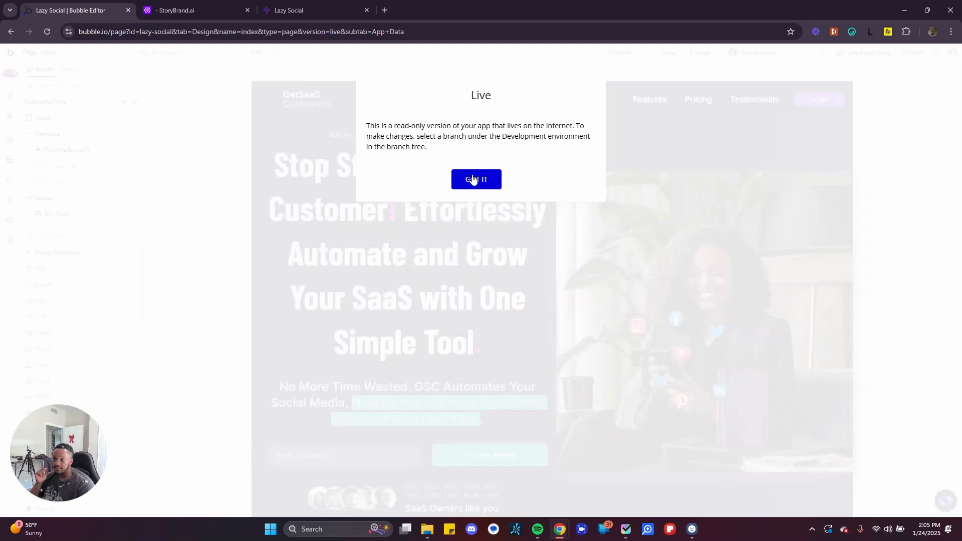
Dismiss the live read-only notice and switch the editor to the Main development branch
left_click(475, 175)
left_click(863, 52)
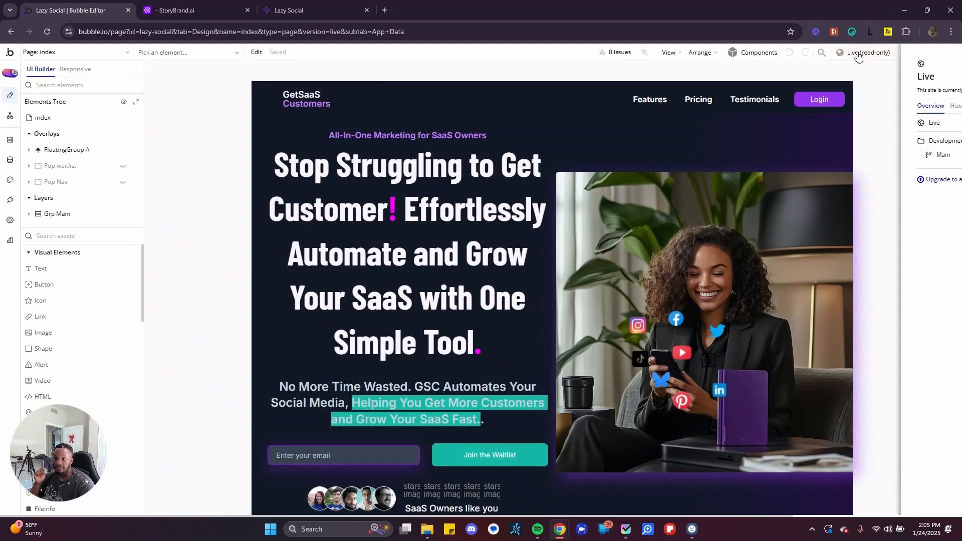
left_click(836, 164)
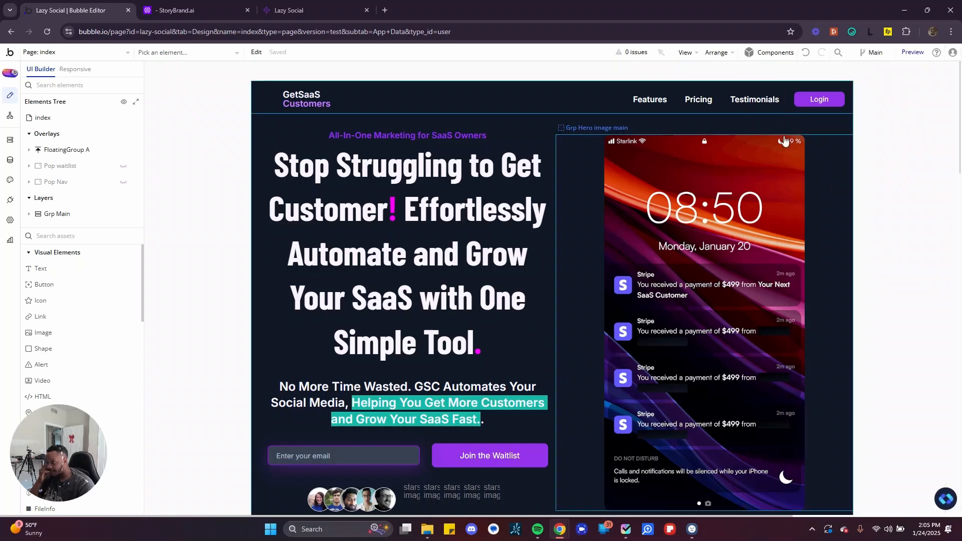
Create a new page named "Home Page" in the Main branch without cloning an existing page
left_click(97, 52)
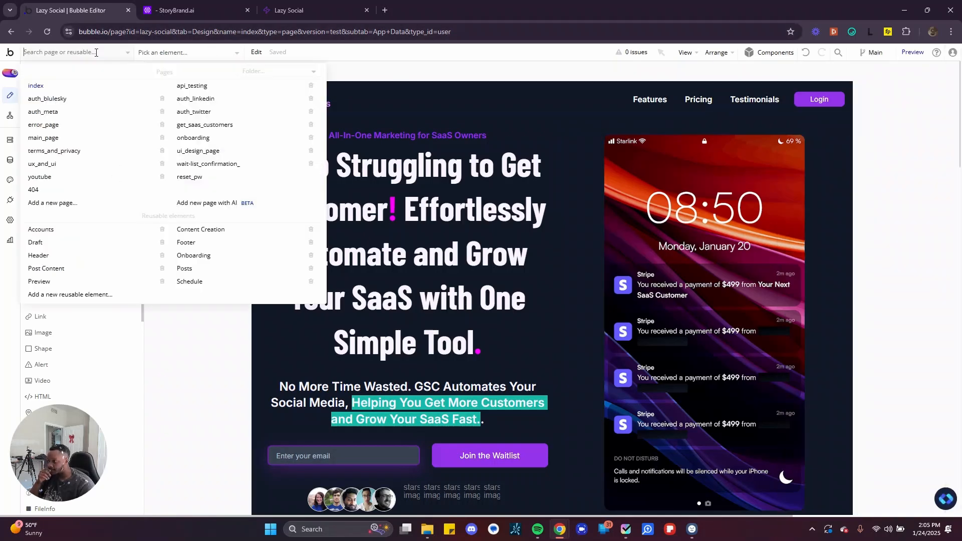
left_click(59, 203)
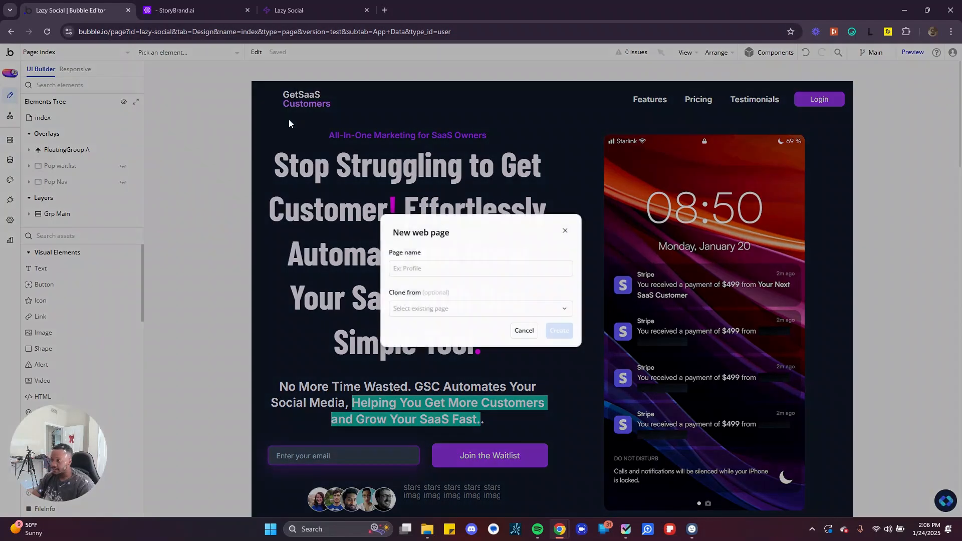
left_click(452, 273)
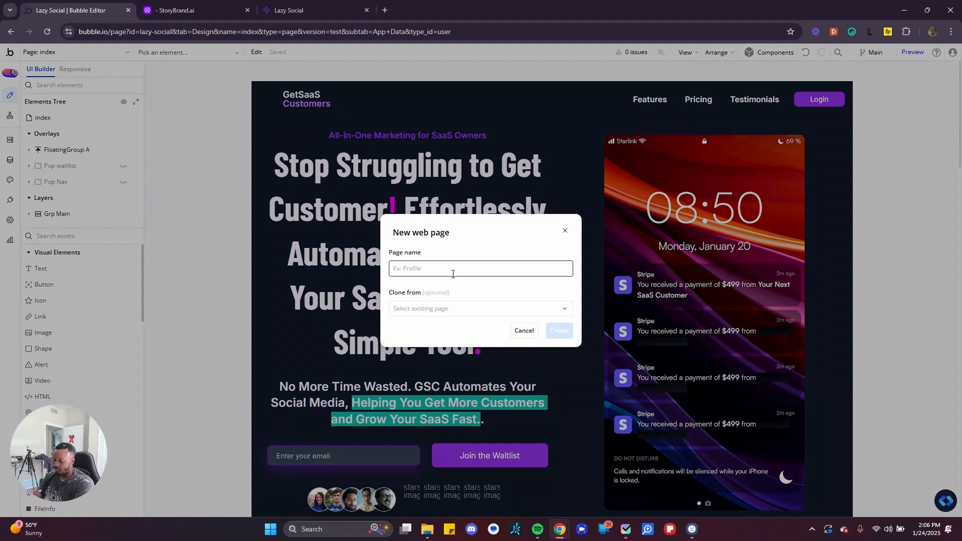
type("Home Page")
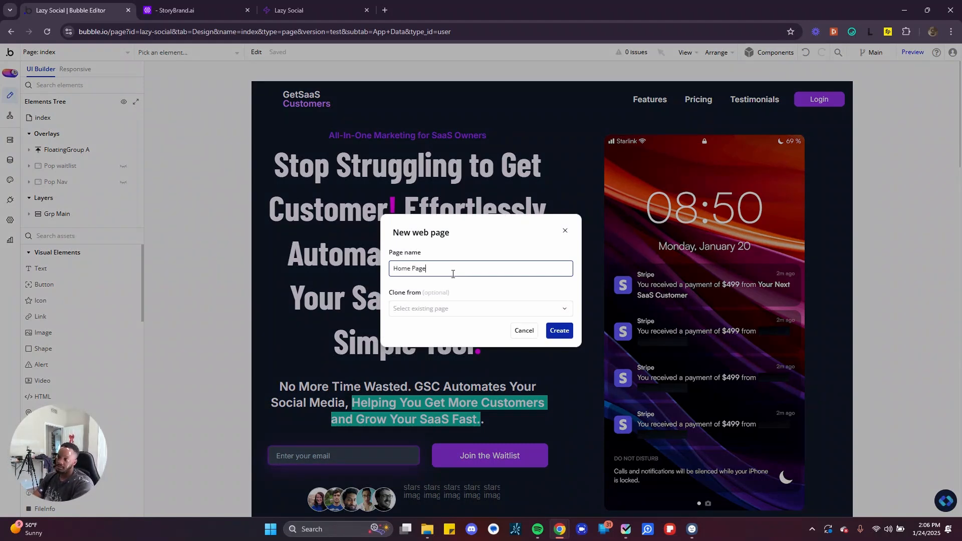
key("ctrl+a")
left_click(550, 331)
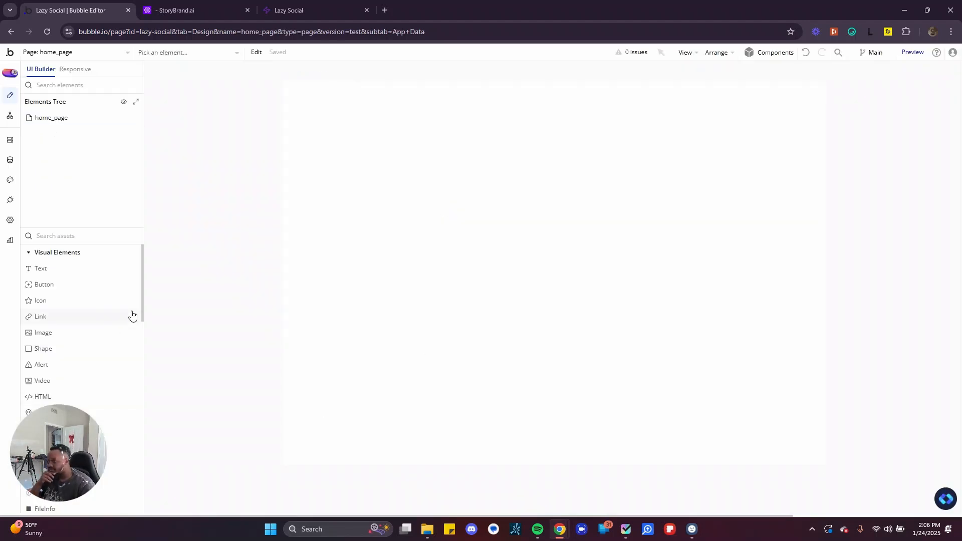
Set the new page's container layout to Column, with a default builder width of 1200 and a minimum height of 5000
double_click(393, 228)
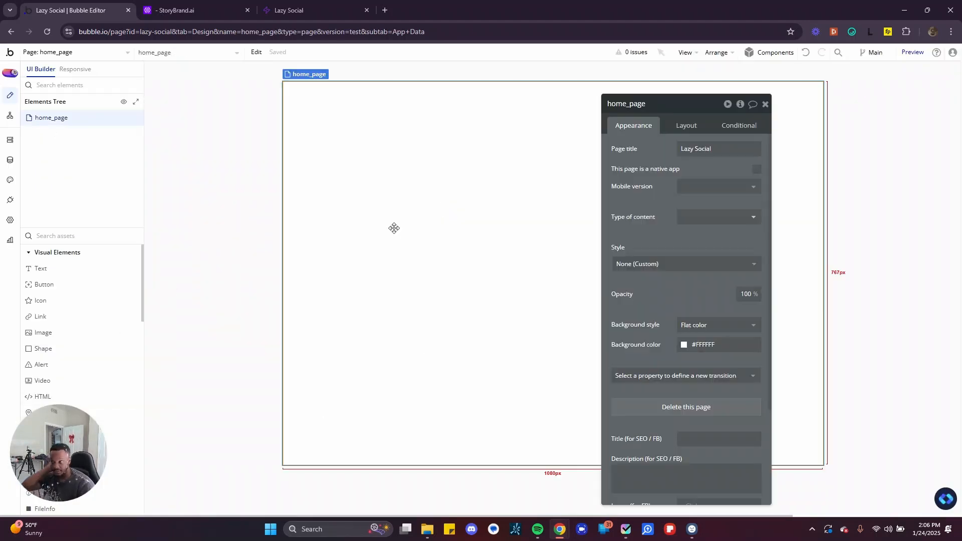
left_click(684, 128)
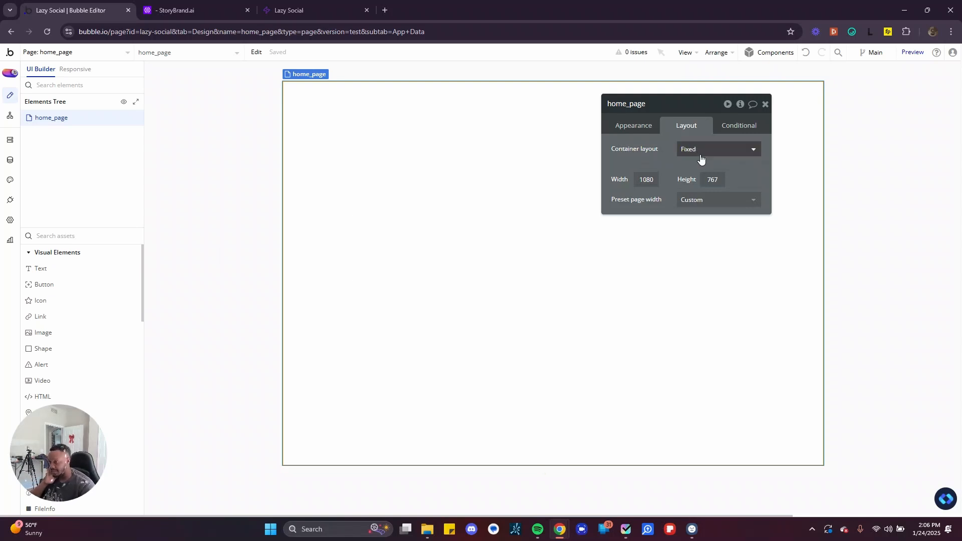
left_click(701, 159)
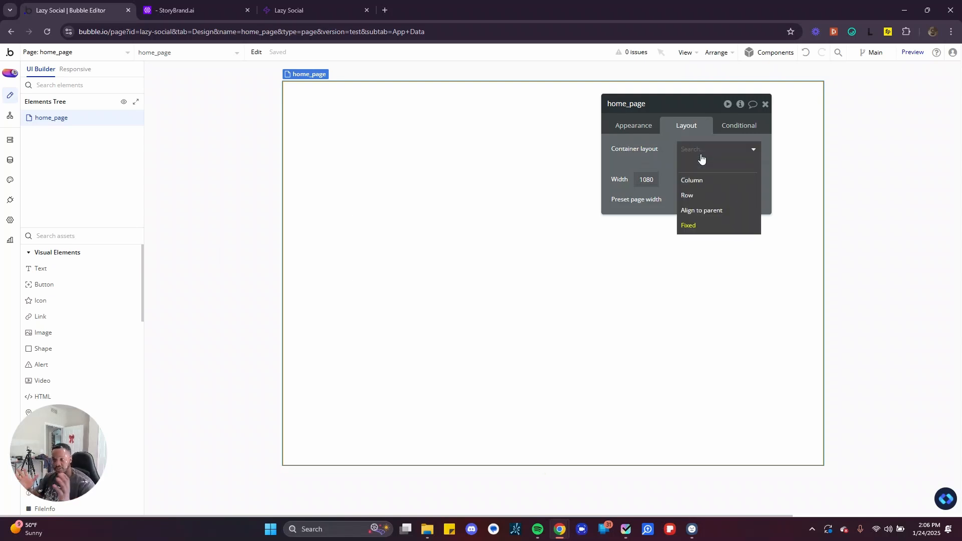
left_click(706, 189)
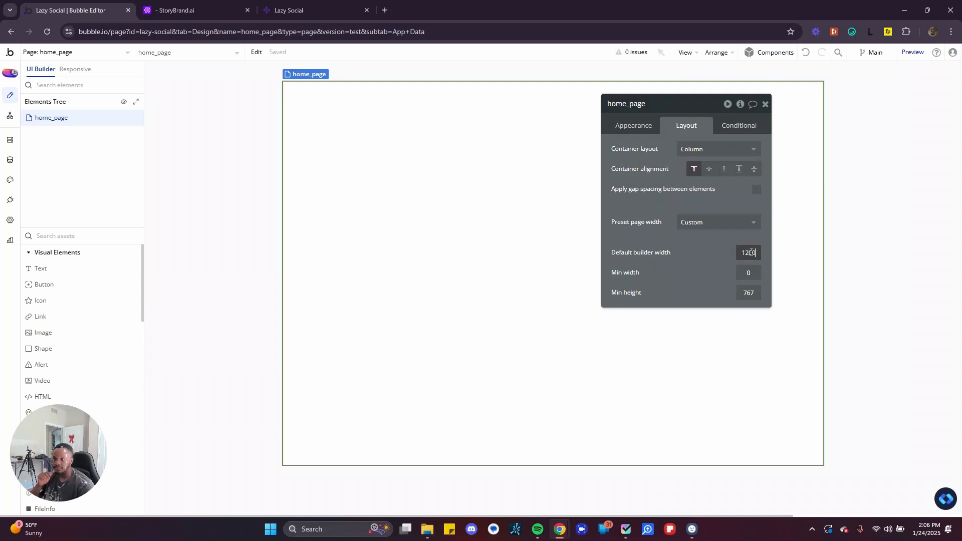
key("Return")
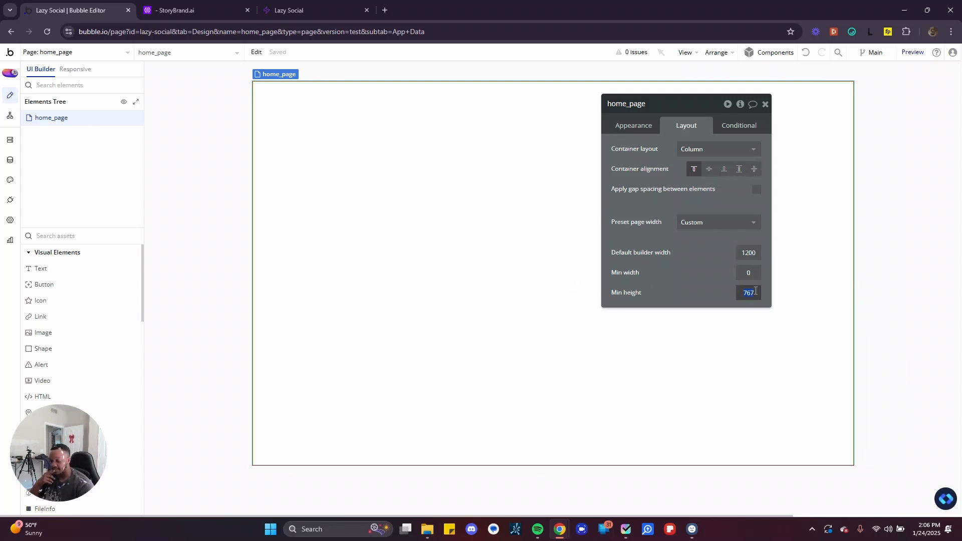
left_click(755, 292)
type("5000")
key("Return")
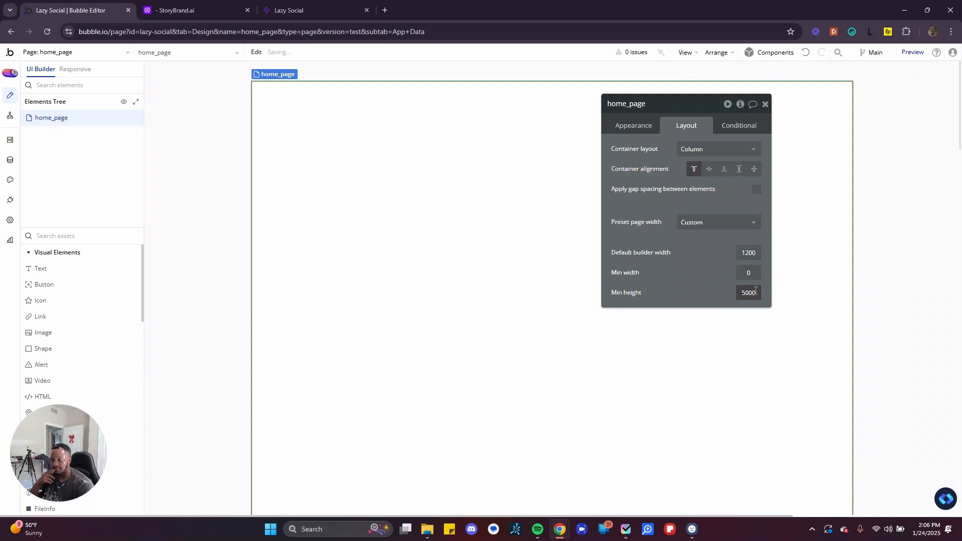
left_click(765, 105)
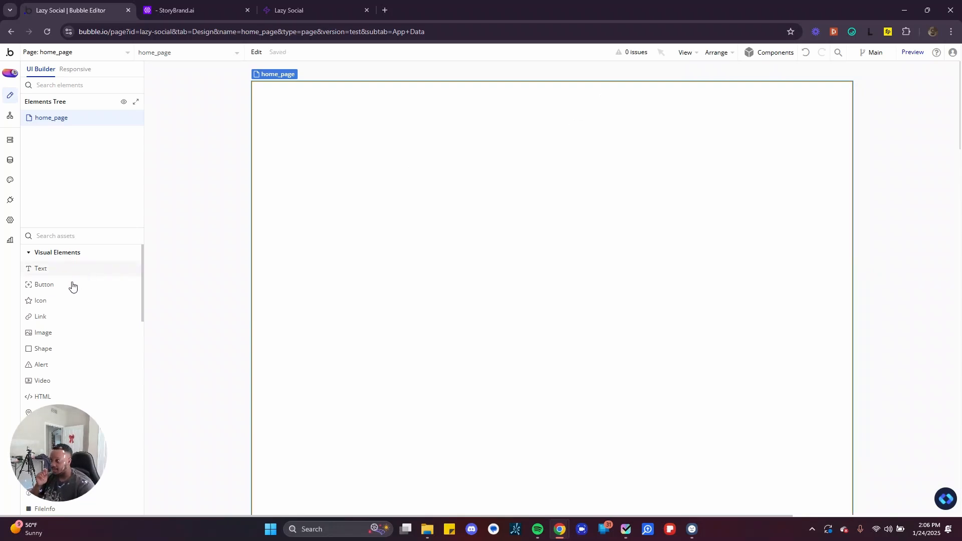
Add a group container to home_page and rename it "Grp Main"
left_click(61, 254)
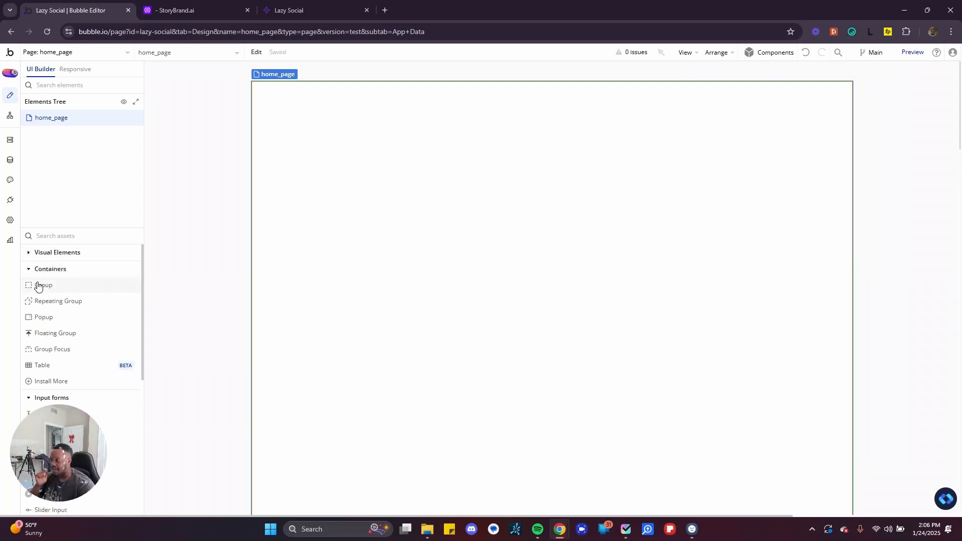
left_click(39, 285)
left_click_drag(277, 115, 700, 319)
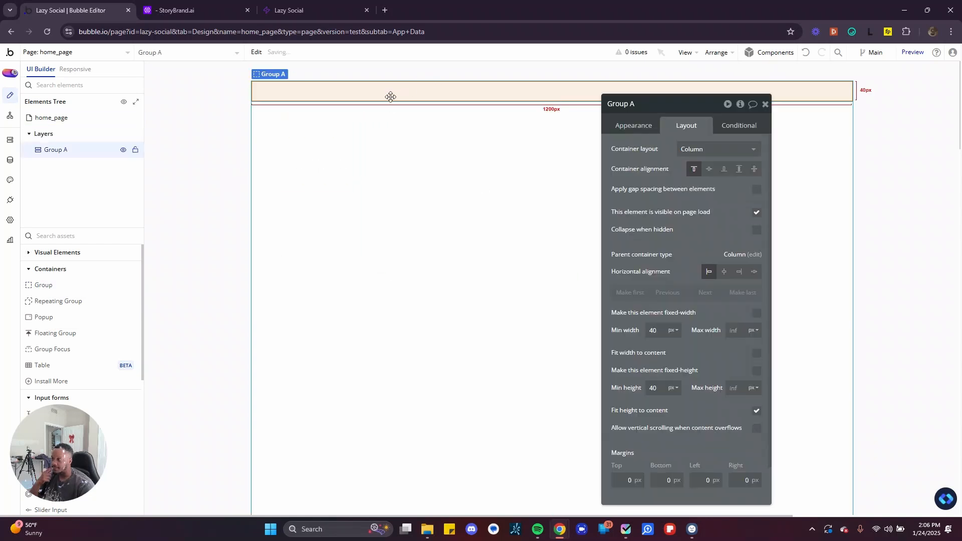
left_click(639, 102)
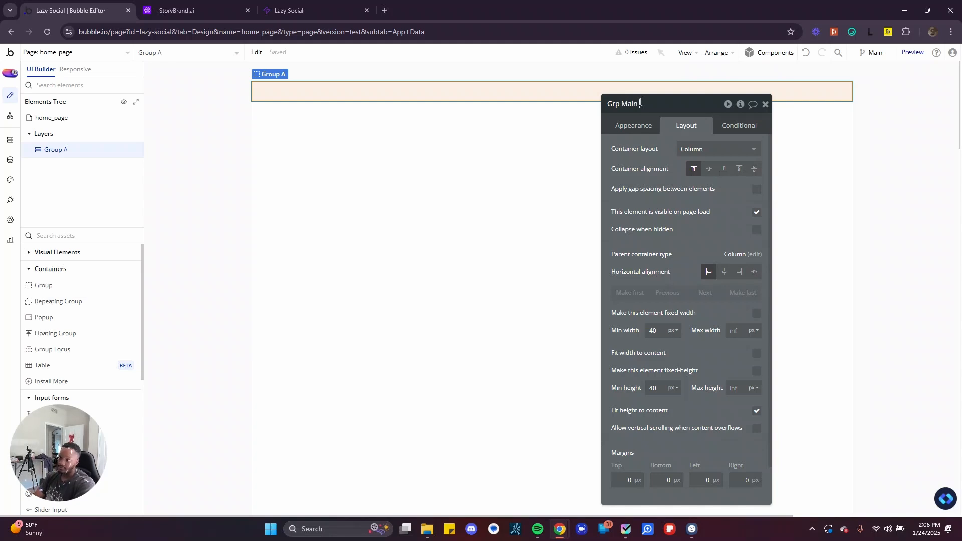
left_click(489, 143)
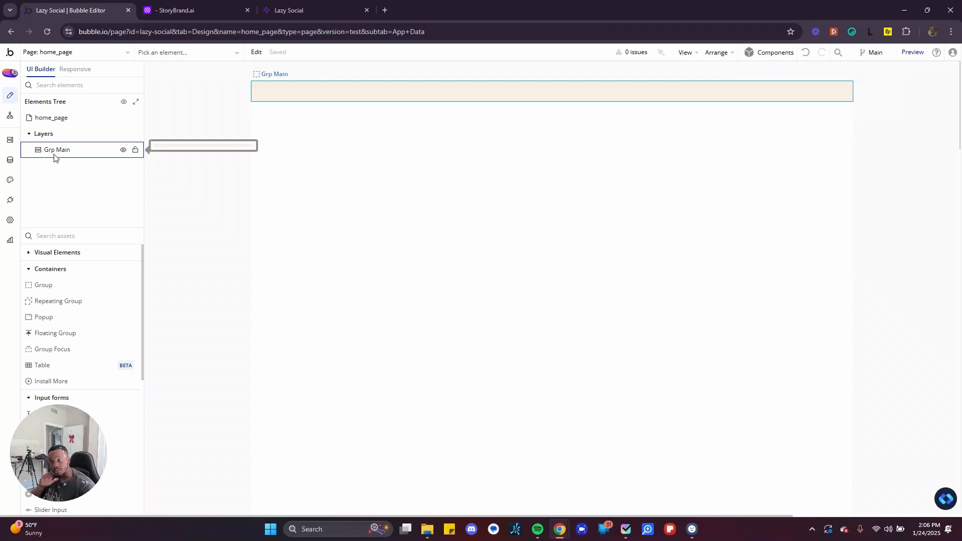
Set Grp Main's minimum width and height to 0 px and turn off Fit height to content
double_click(323, 99)
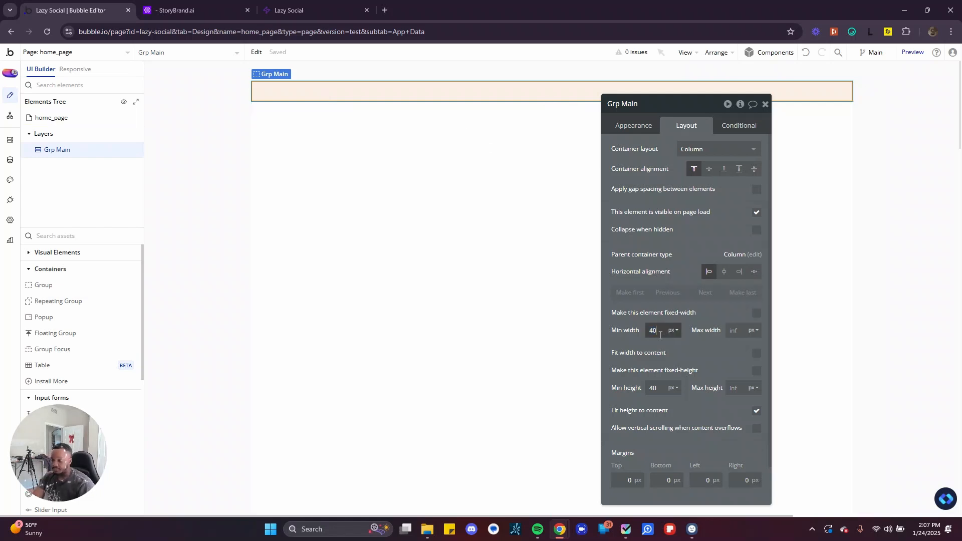
type("0")
double_click(657, 389)
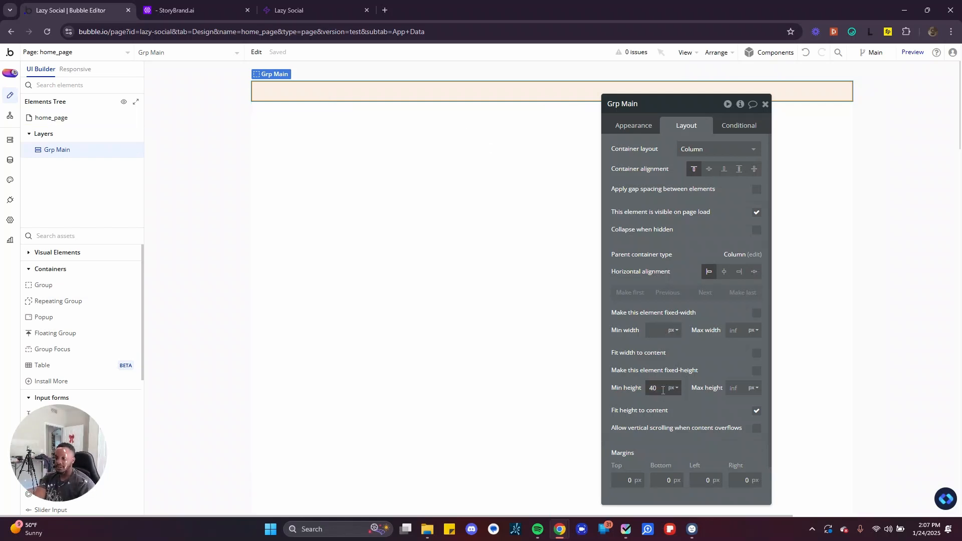
type("0")
left_click(737, 331)
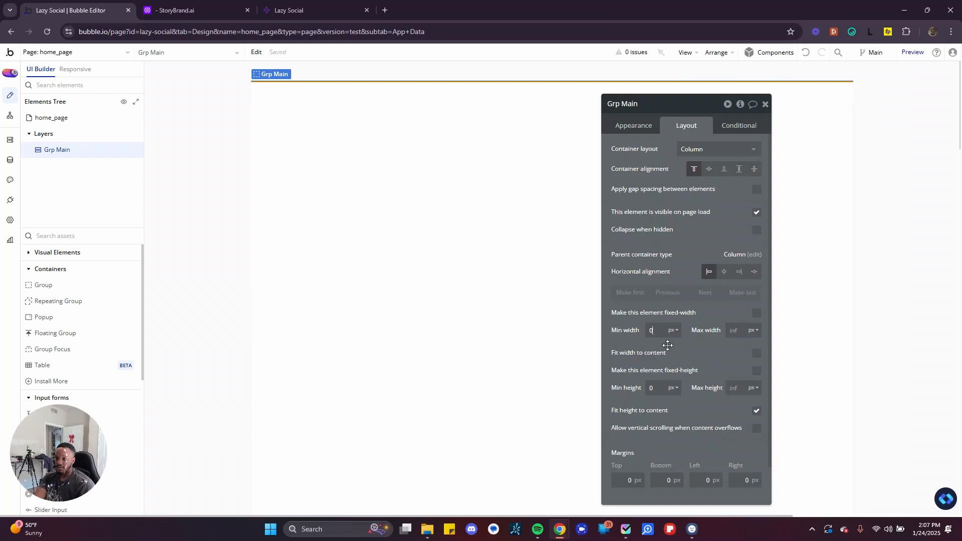
left_click(756, 413)
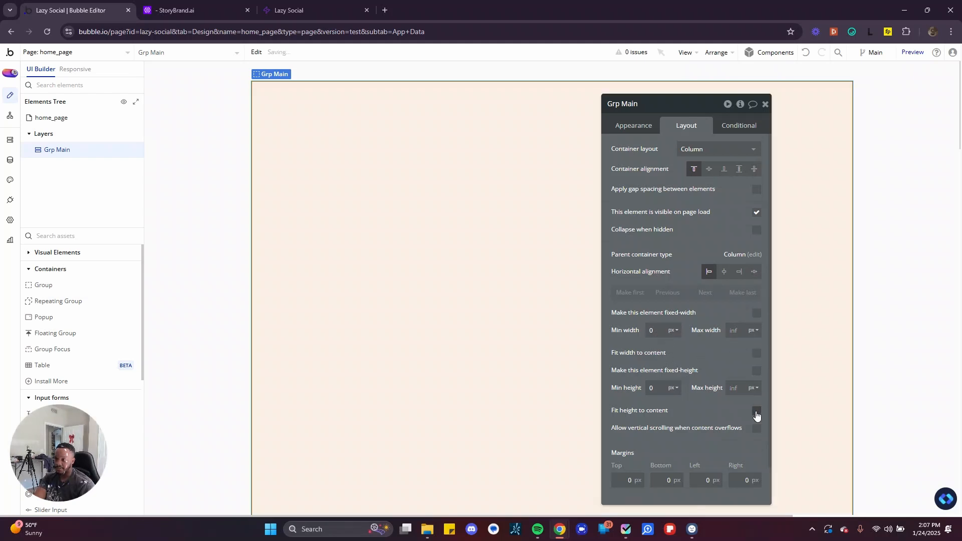
scroll(406, 272, "down", 5)
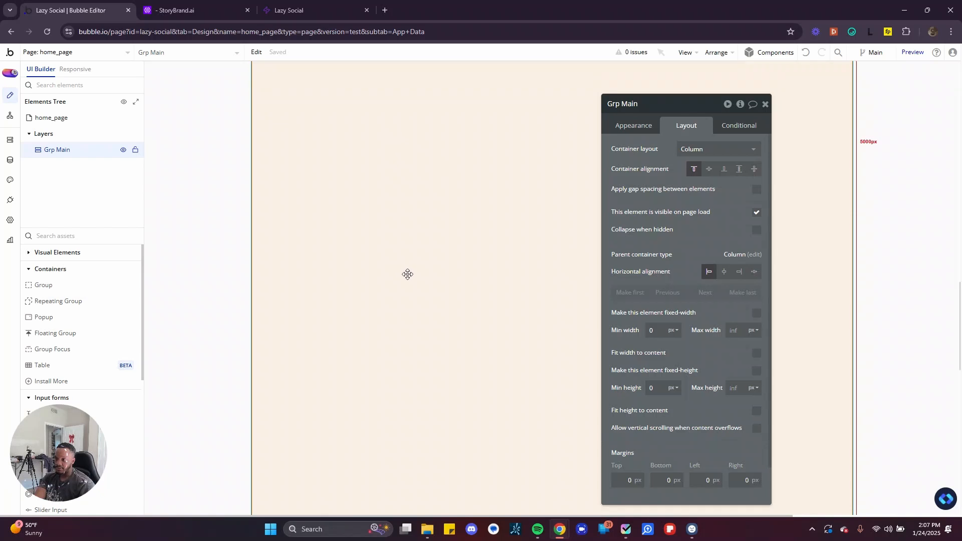
scroll(416, 298, "up", 2)
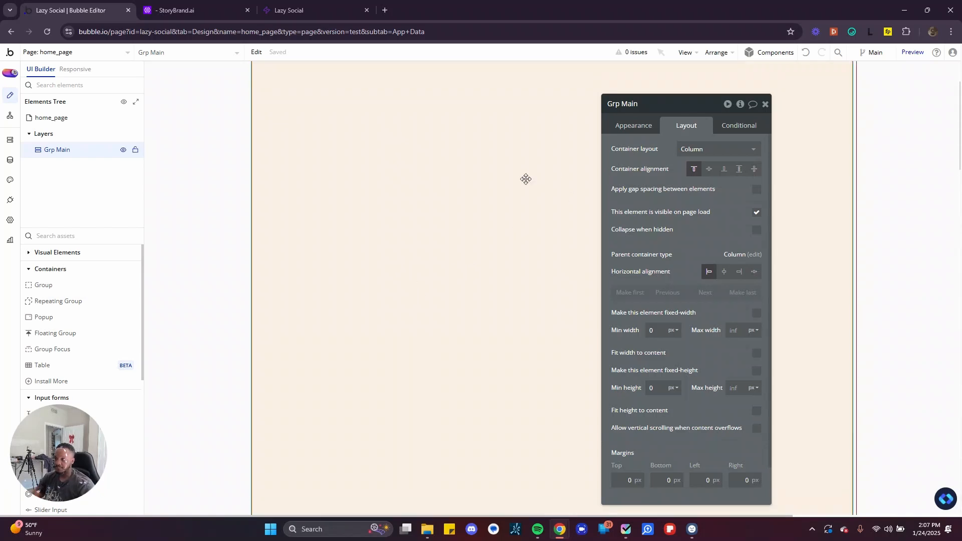
scroll(526, 178, "up", 3)
left_click(765, 104)
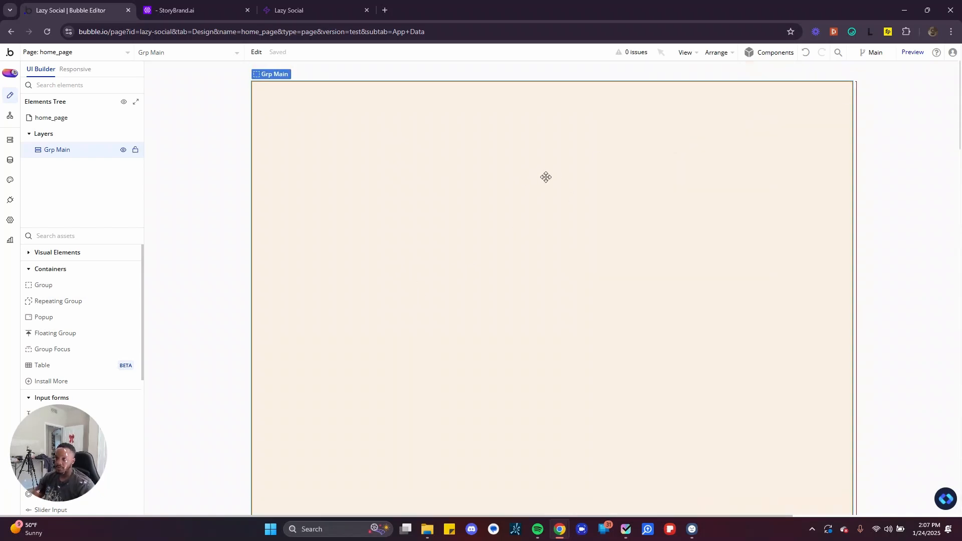
Preview home_page in the browser and close the old live app's Create New Post page
left_click(911, 58)
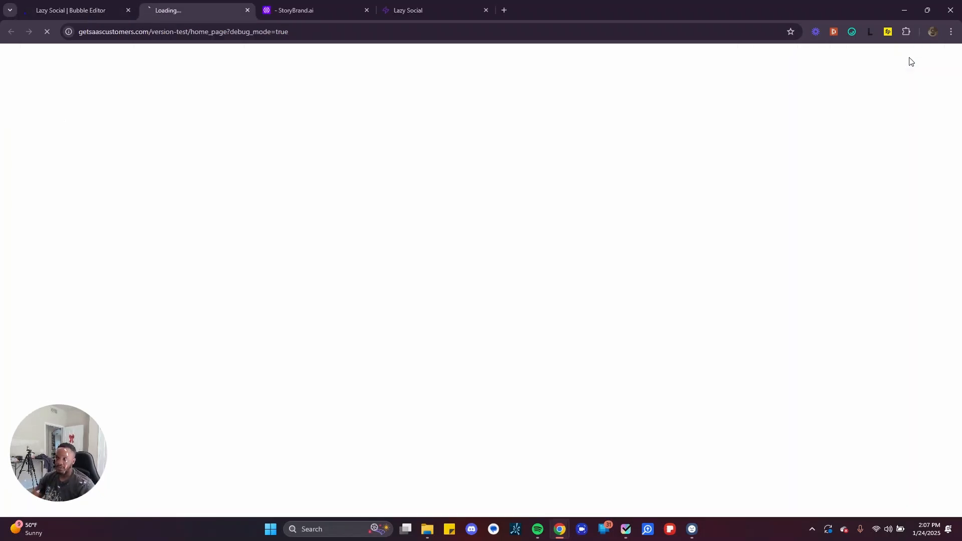
left_click(308, 9)
left_click(431, 18)
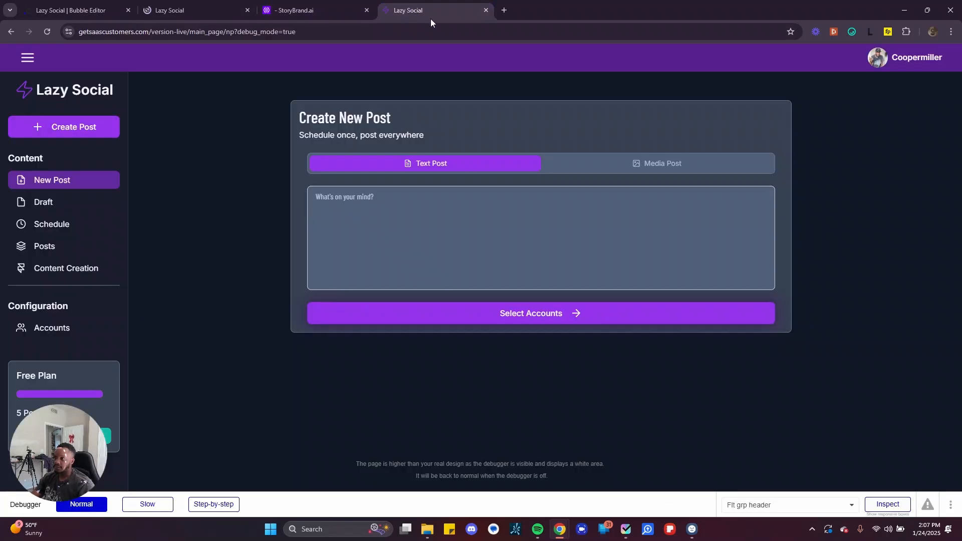
left_click(484, 10)
left_click(190, 10)
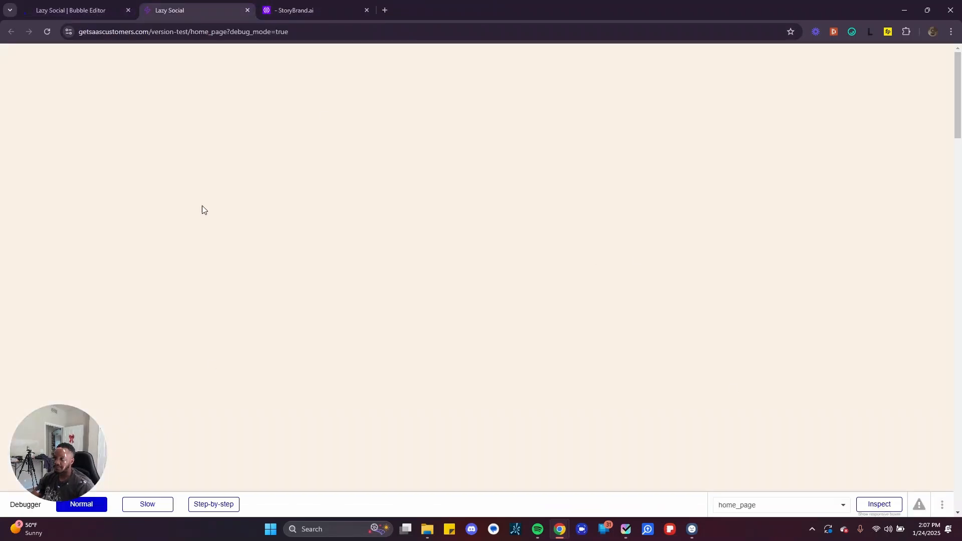
Switch to StoryBrand.ai and examine the layout of its Home dashboard
left_click(71, 9)
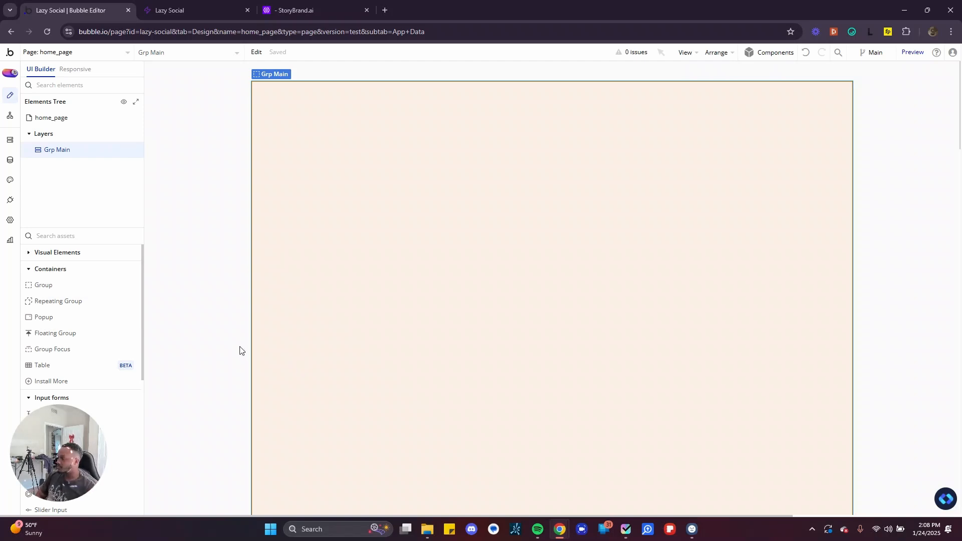
left_click(205, 4)
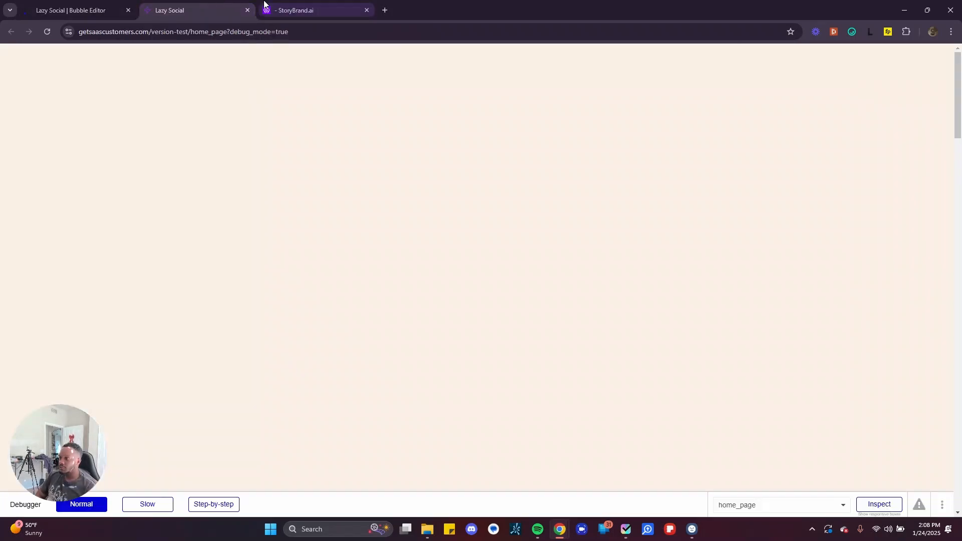
left_click(128, 4)
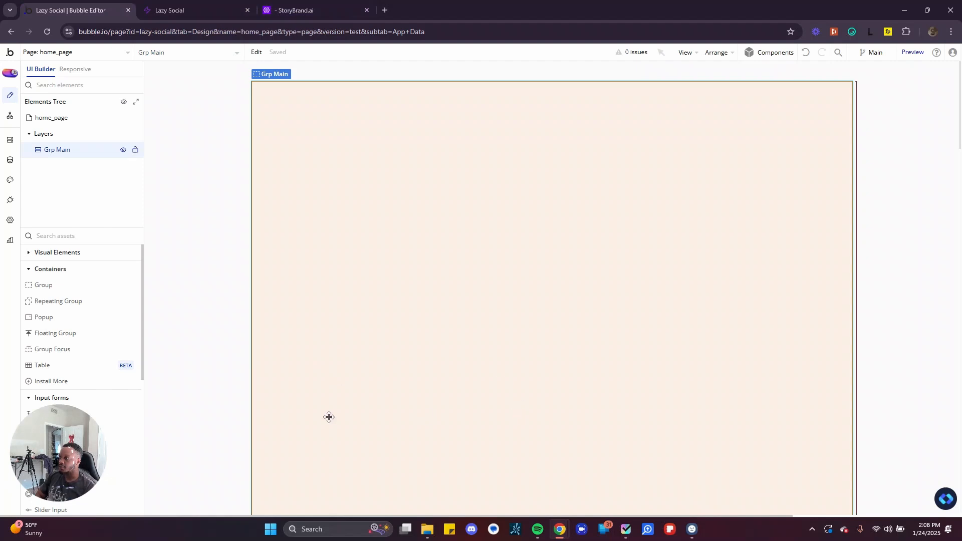
left_click(291, 6)
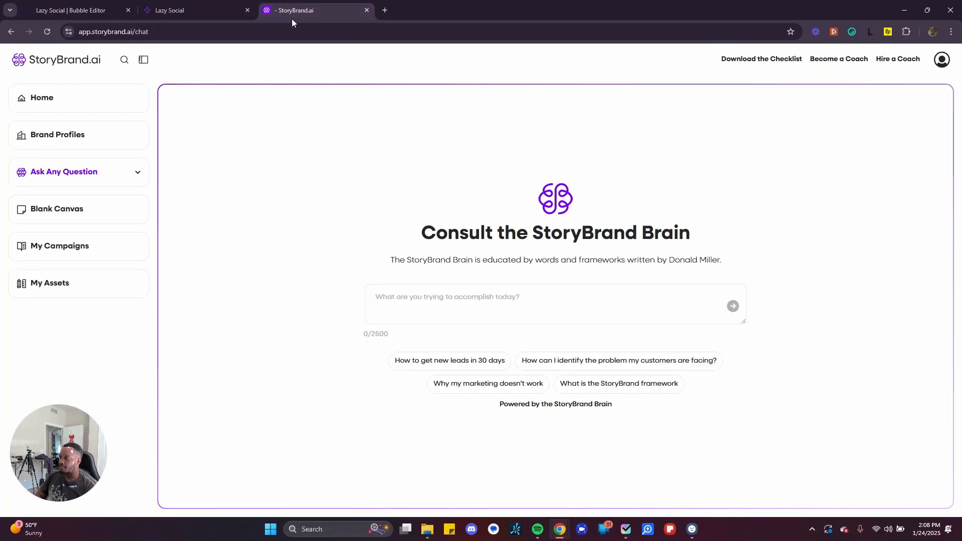
left_click(74, 97)
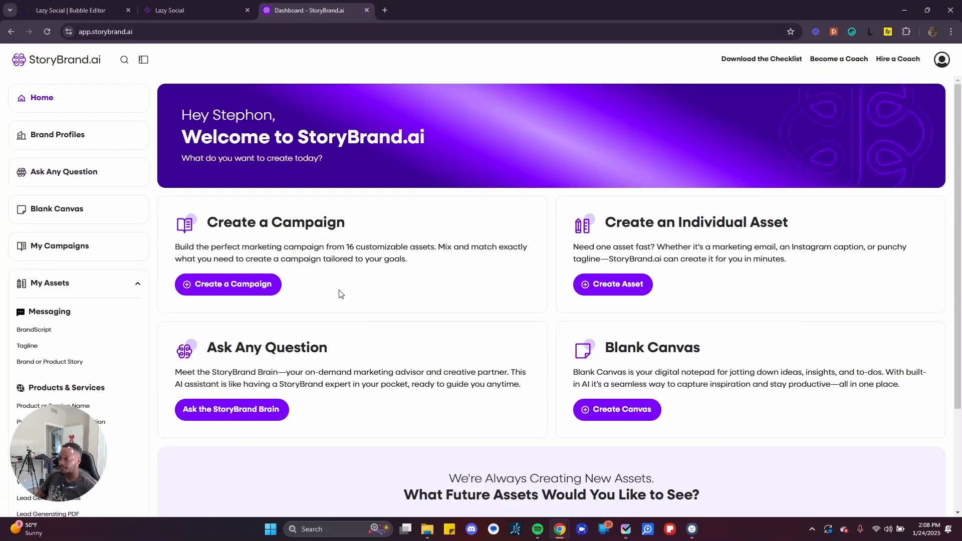
scroll(501, 376, "down", 3)
scroll(467, 428, "up", 3)
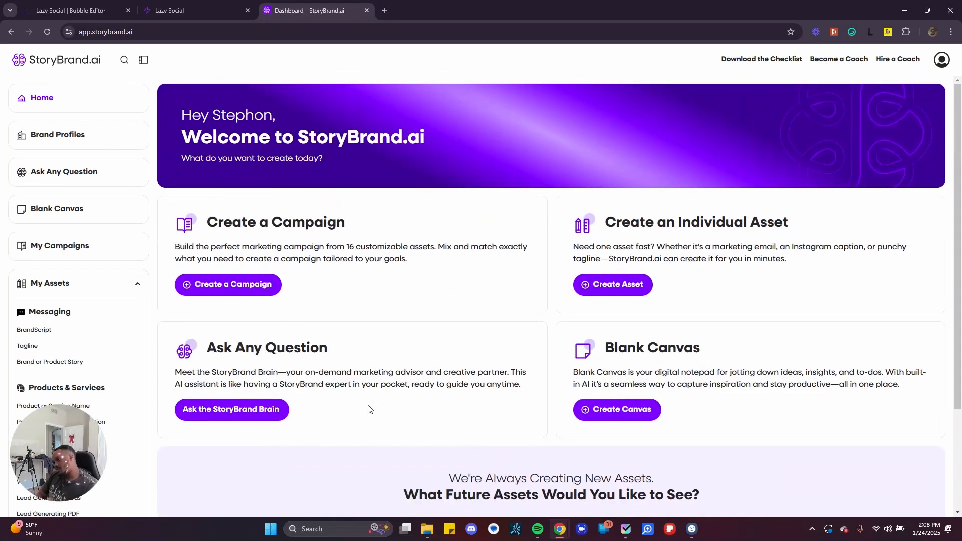
Open StoryBrand.ai's My Assets page and collapse the My Assets section in the navigation
left_click_drag(41, 433, 53, 460)
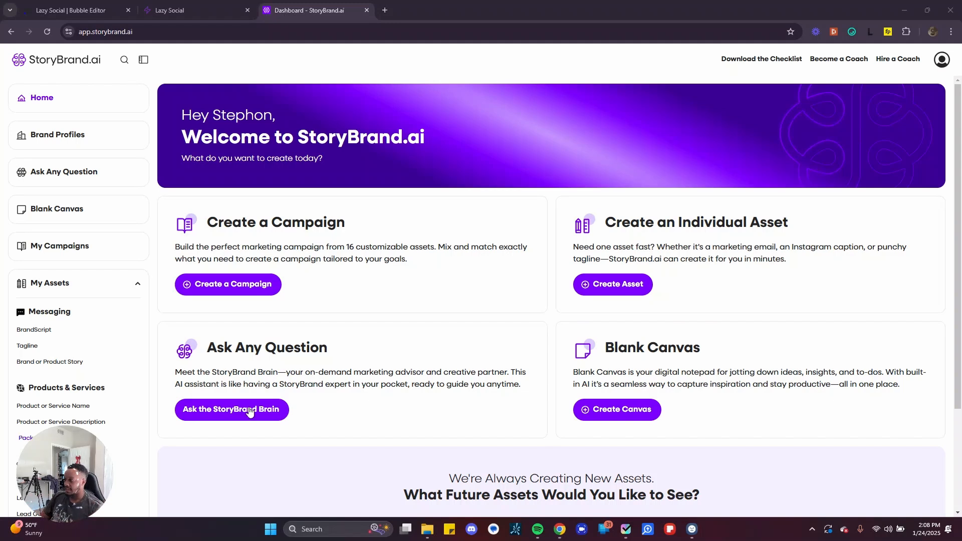
left_click(131, 286)
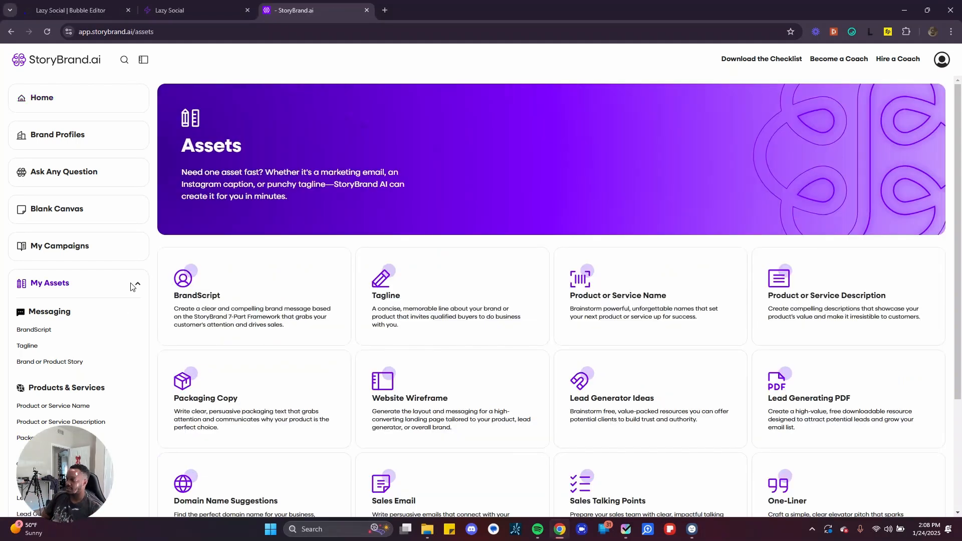
left_click(134, 285)
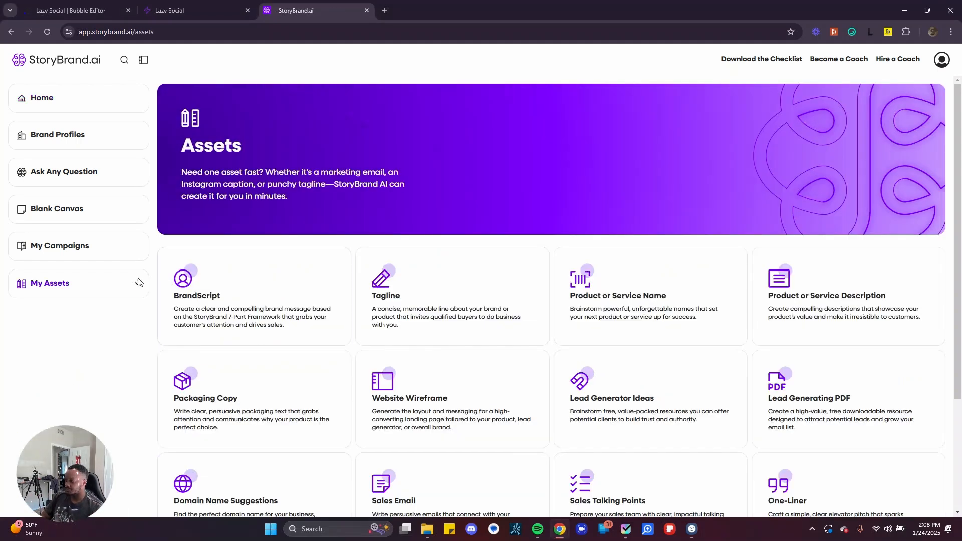
Return to StoryBrand.ai's Home dashboard and examine its banner, feature cards and future-assets section
left_click(58, 109)
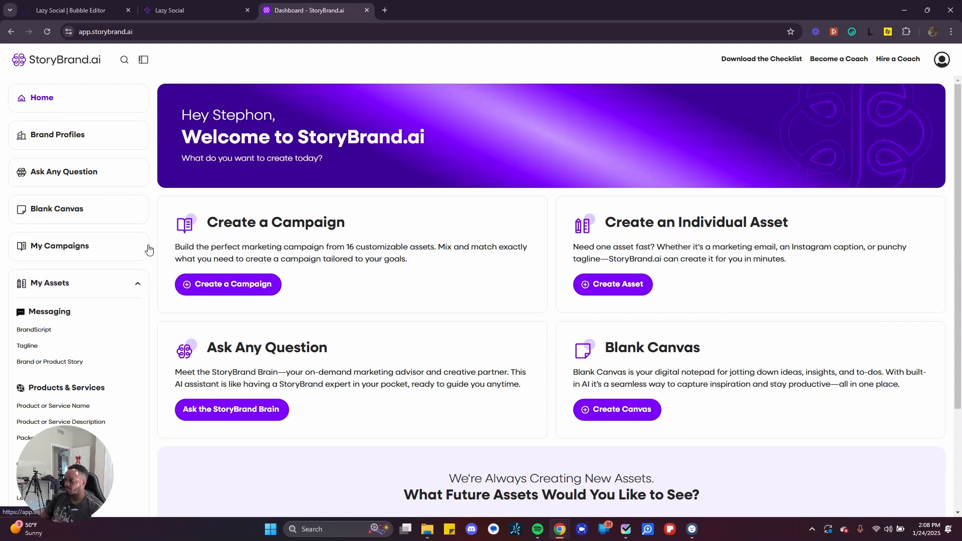
scroll(257, 389, "down", 3)
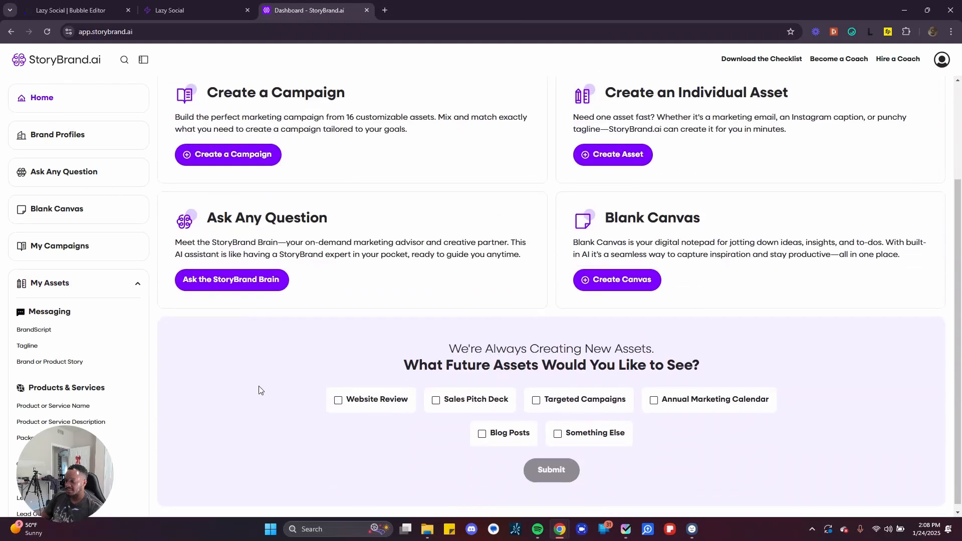
scroll(258, 386, "up", 3)
scroll(259, 388, "down", 3)
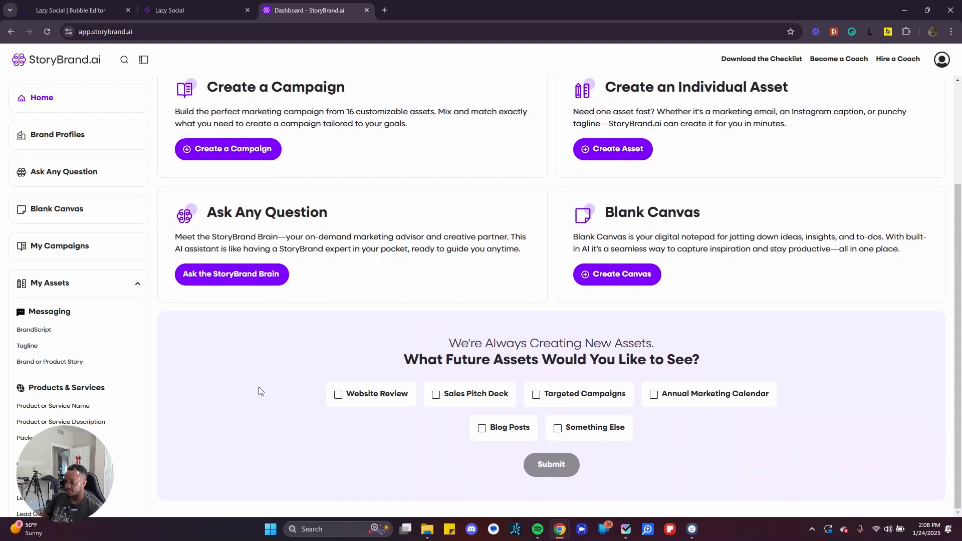
scroll(538, 425, "up", 2)
scroll(537, 425, "up", 1)
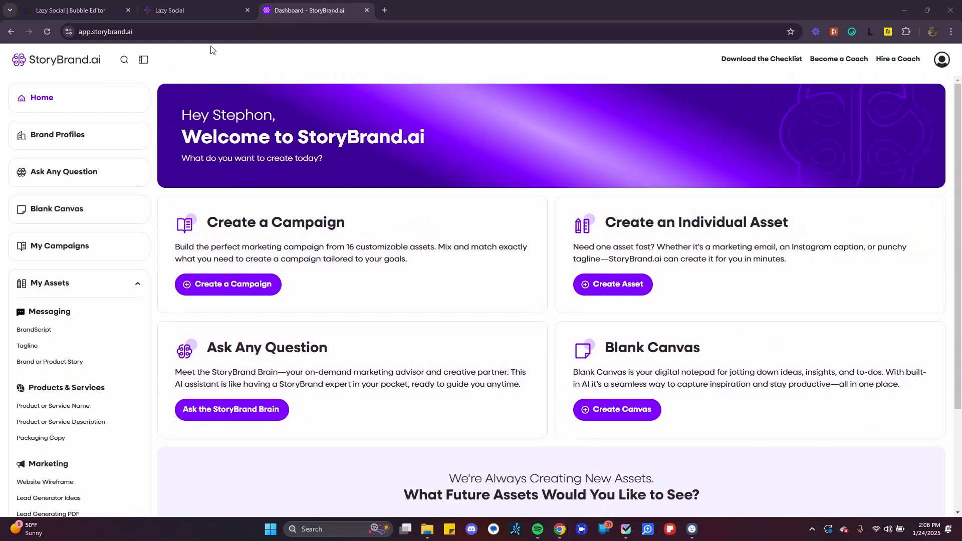
scroll(210, 50, "down", 1)
scroll(200, 80, "up", 1)
Capture a screenshot of StoryBrand.ai's full Home dashboard, without the browser bar, and open it in Snipping Tool
key("super+shift+s")
left_click_drag(3, 47, 958, 516)
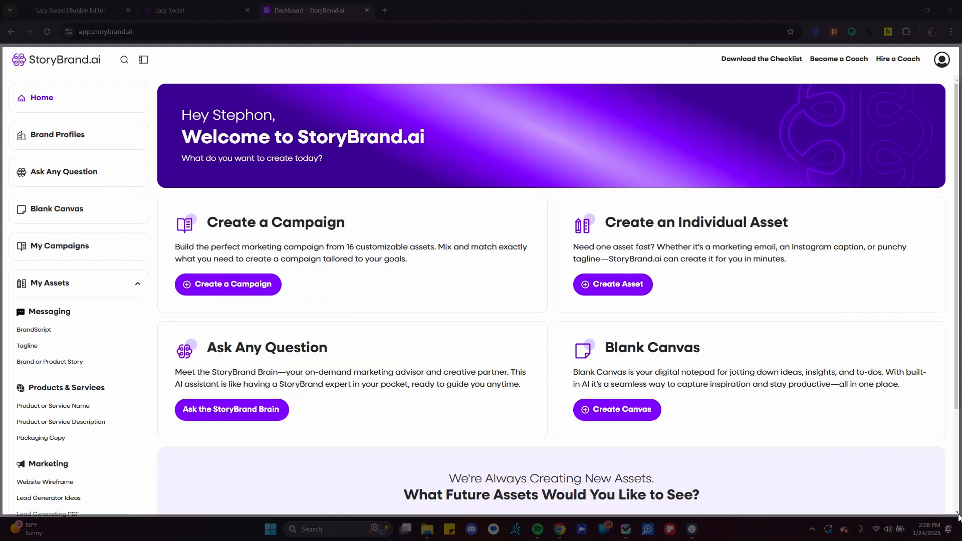
left_click_drag(958, 516, 958, 516)
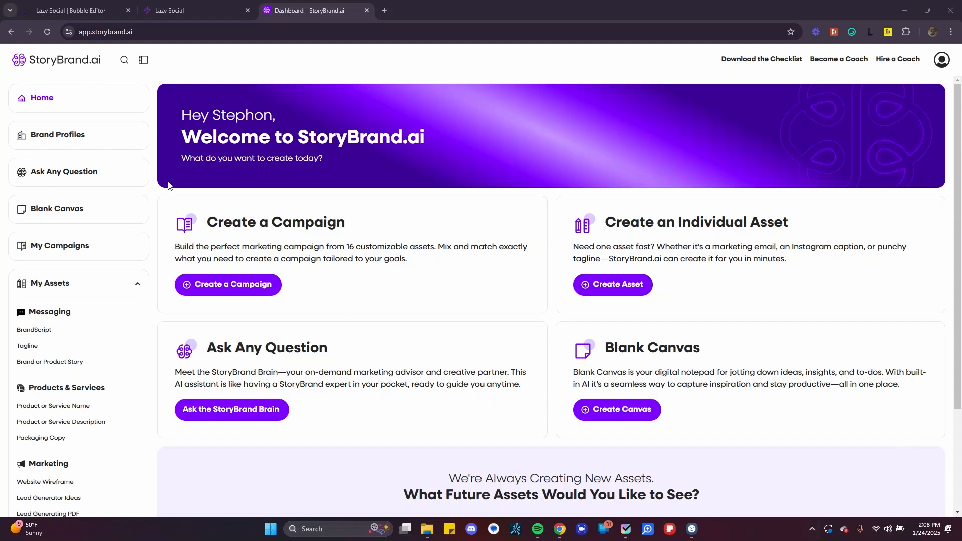
key("super+shift+s")
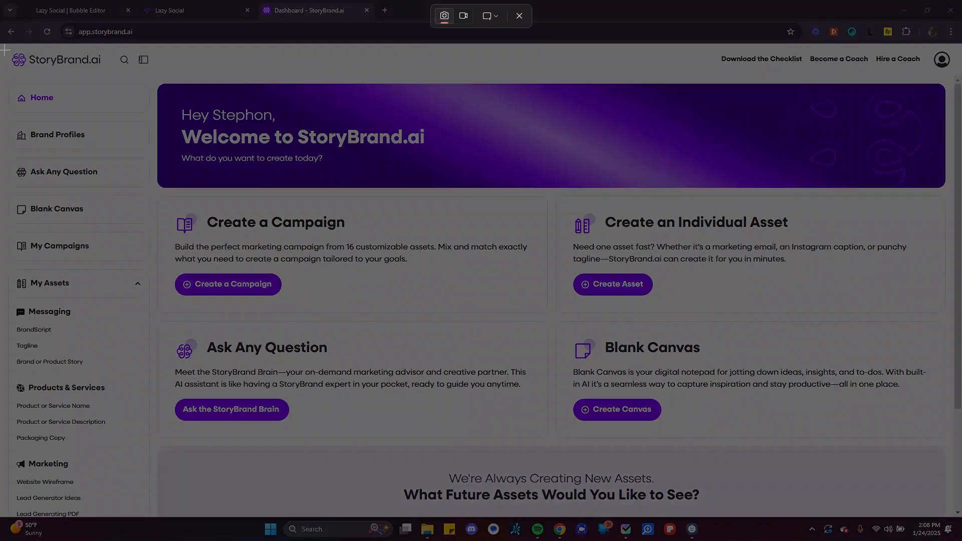
left_click_drag(3, 48, 957, 517)
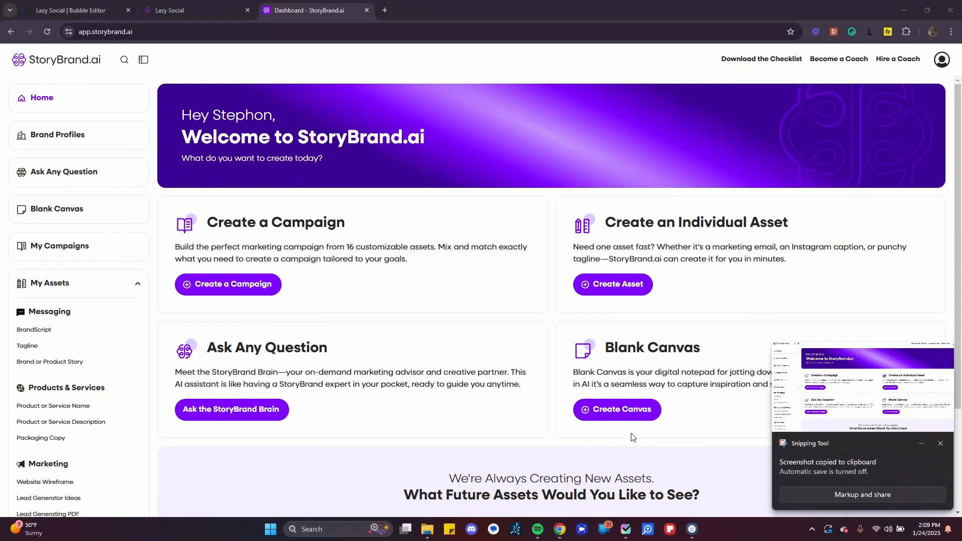
left_click(813, 459)
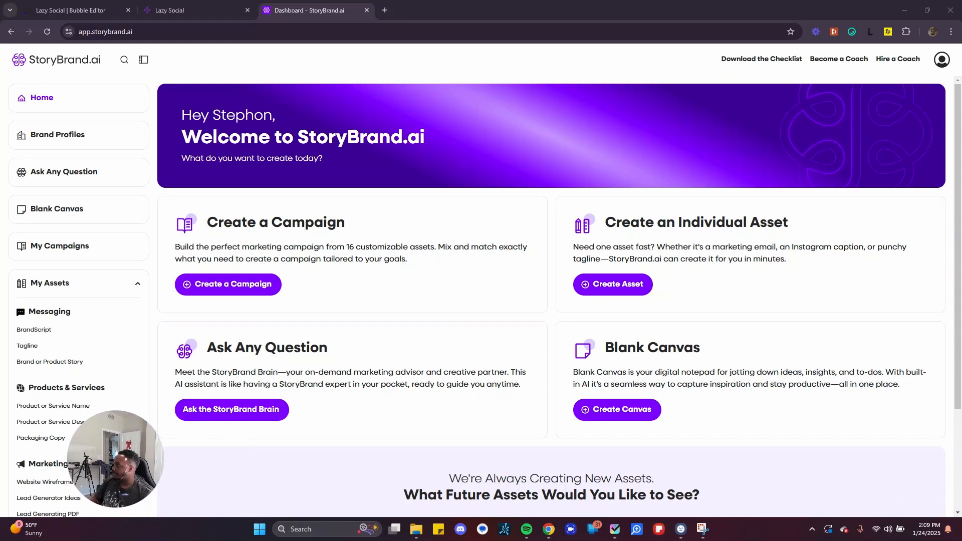
Switch to v0, check the captured dashboard in Snipping Tool and move its window out of the way
left_click(337, 209)
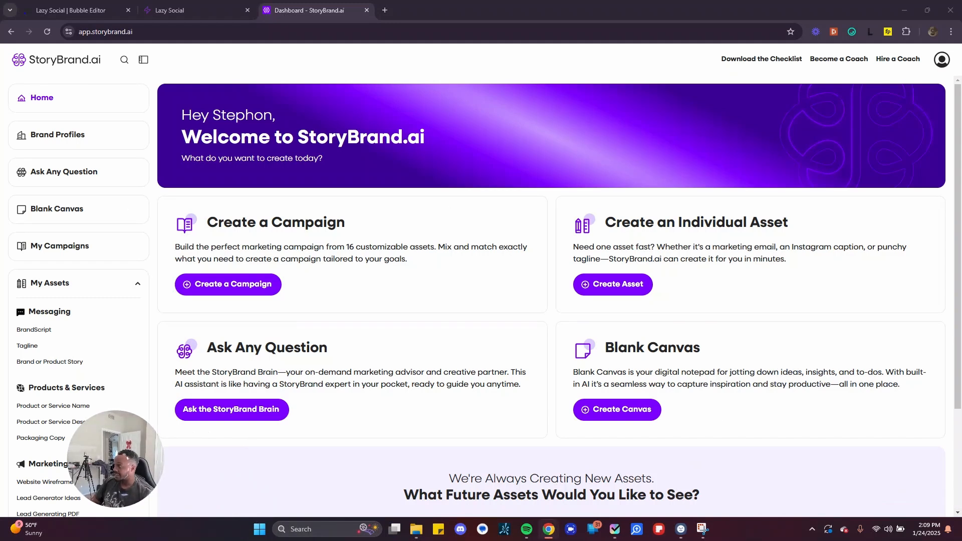
left_click_drag(0, 223, 418, 2)
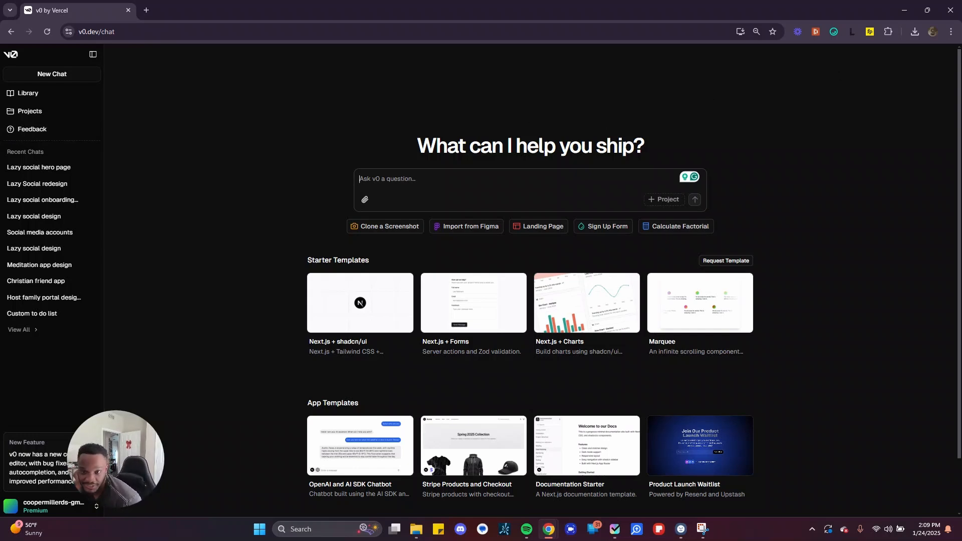
key("super+shift+s")
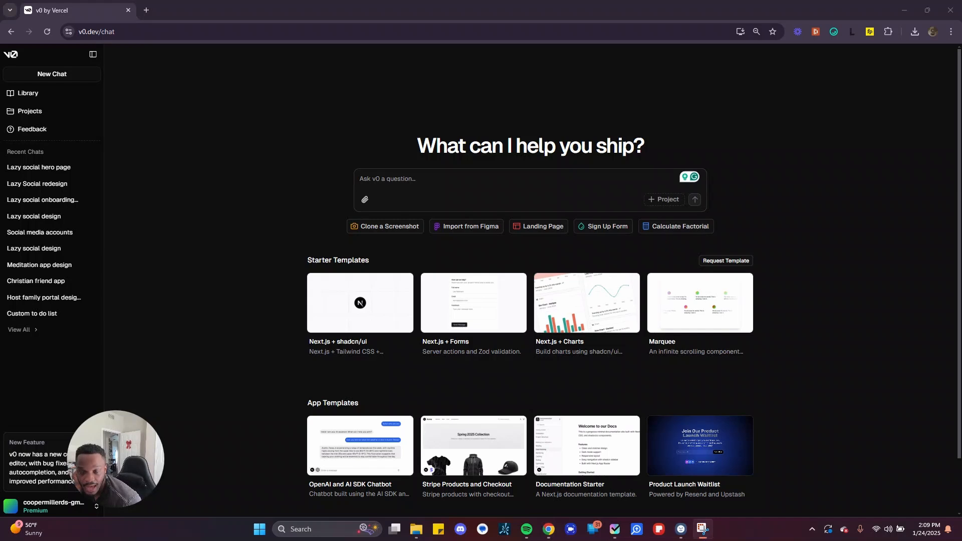
left_click_drag(383, 10, 351, 22)
left_click_drag(522, 60, 809, 61)
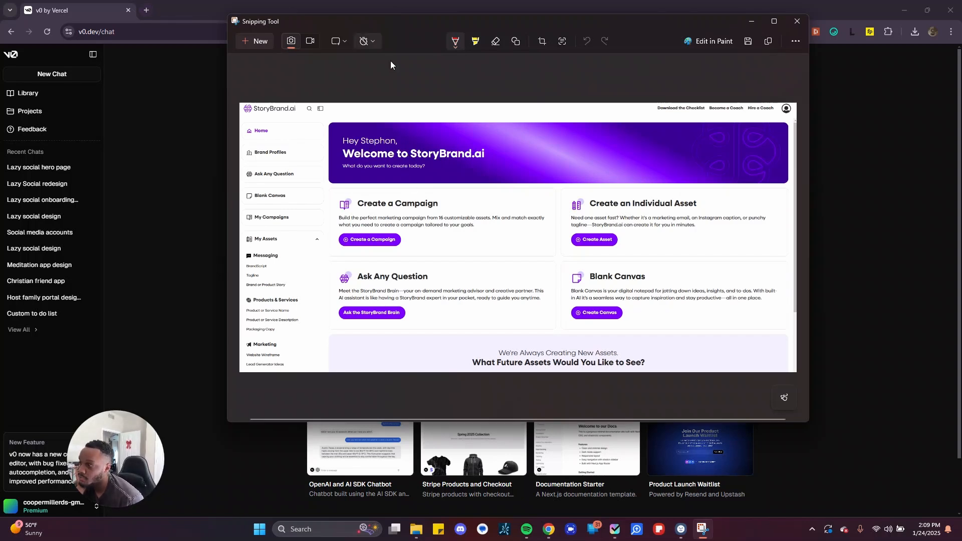
left_click_drag(506, 22, 961, 12)
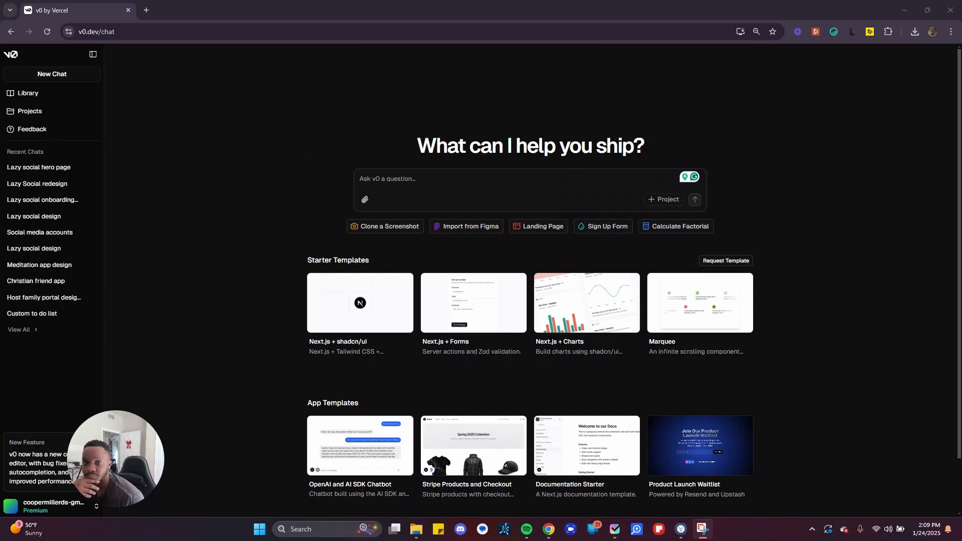
mouse_move(961, 85)
left_mouse_down()
mouse_move(524, 34)
mouse_move(758, 85)
mouse_move(961, 92)
left_mouse_up()
left_click(613, 47)
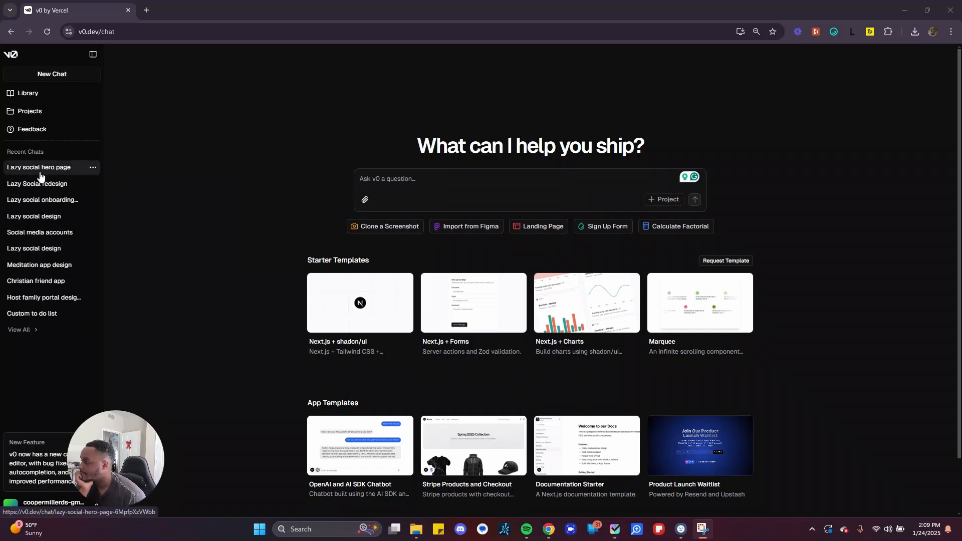
Open the Lazy social hero page chat and examine the white GetSaaS Customers landing page preview and its sections
left_click(40, 172)
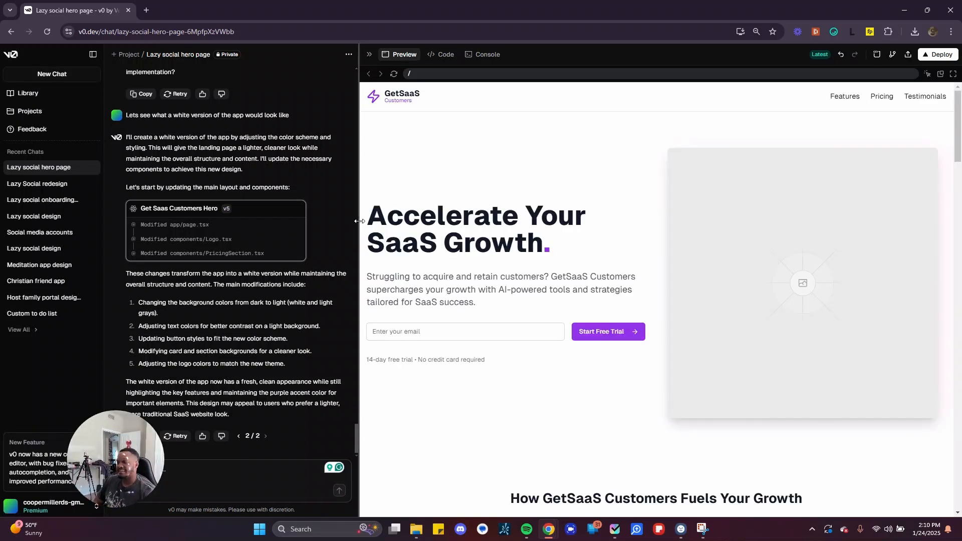
left_click_drag(362, 256, 300, 229)
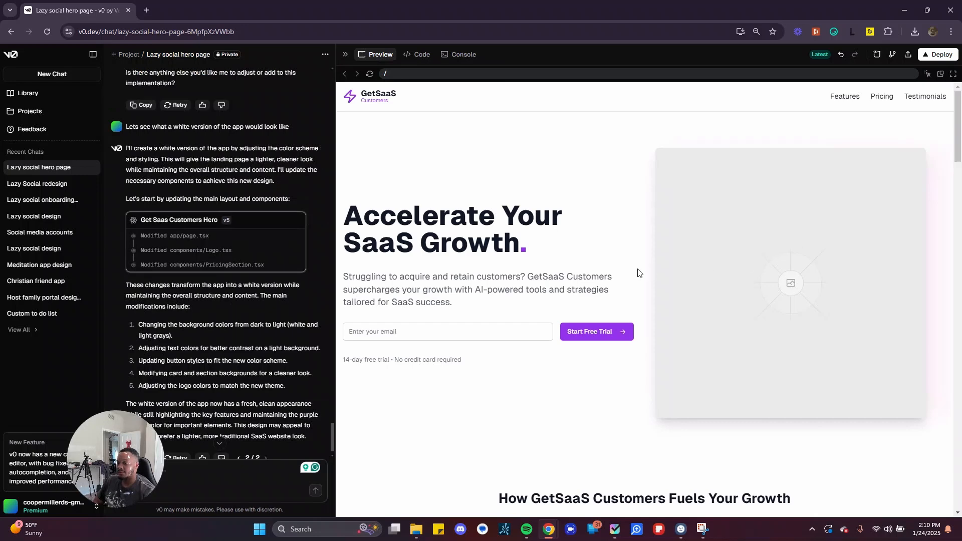
scroll(581, 296, "down", 10)
scroll(522, 317, "down", 15)
scroll(522, 318, "up", 14)
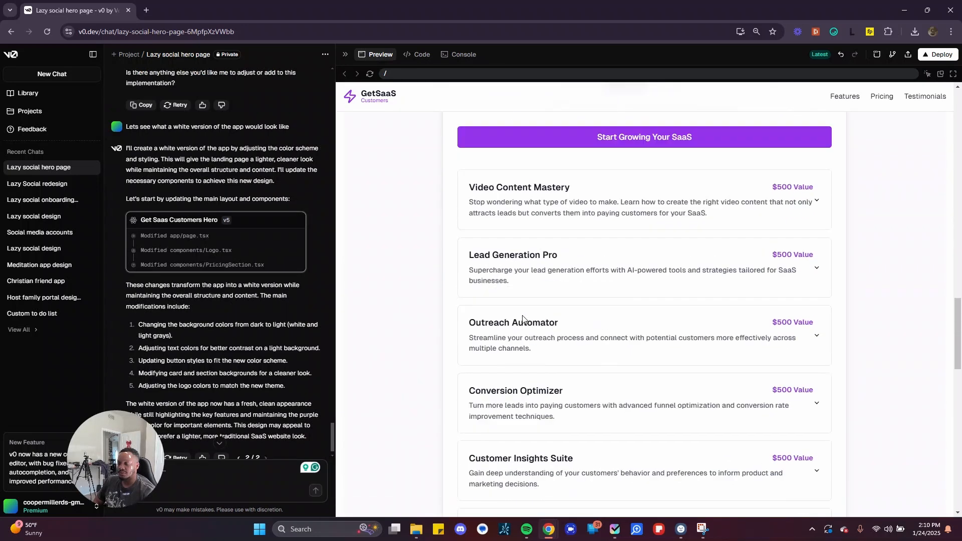
scroll(521, 318, "down", 12)
scroll(513, 316, "up", 6)
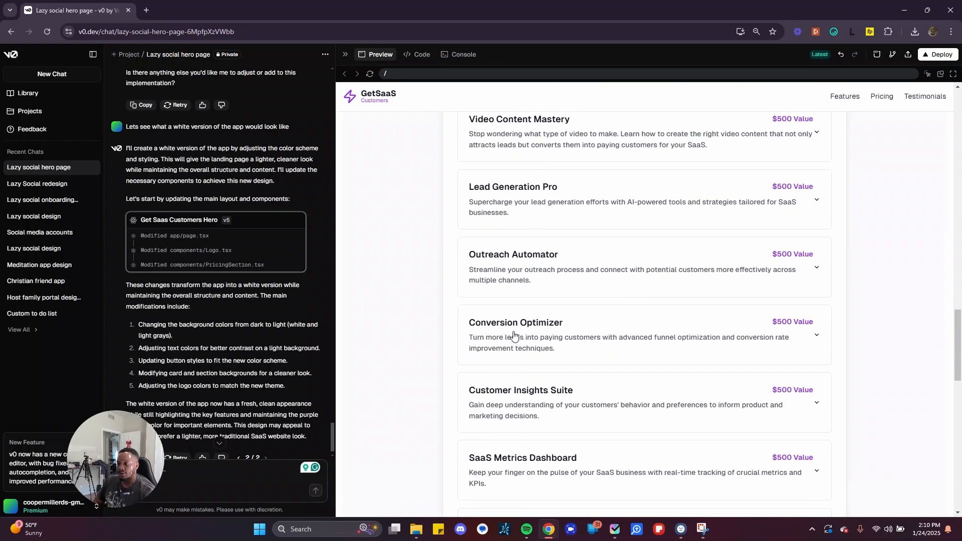
scroll(511, 317, "up", 15)
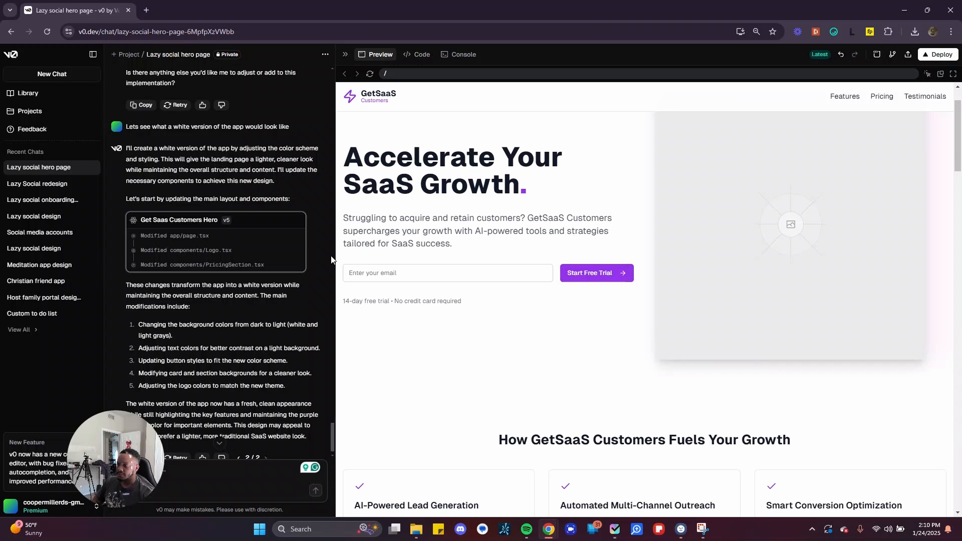
scroll(446, 268, "down", 2)
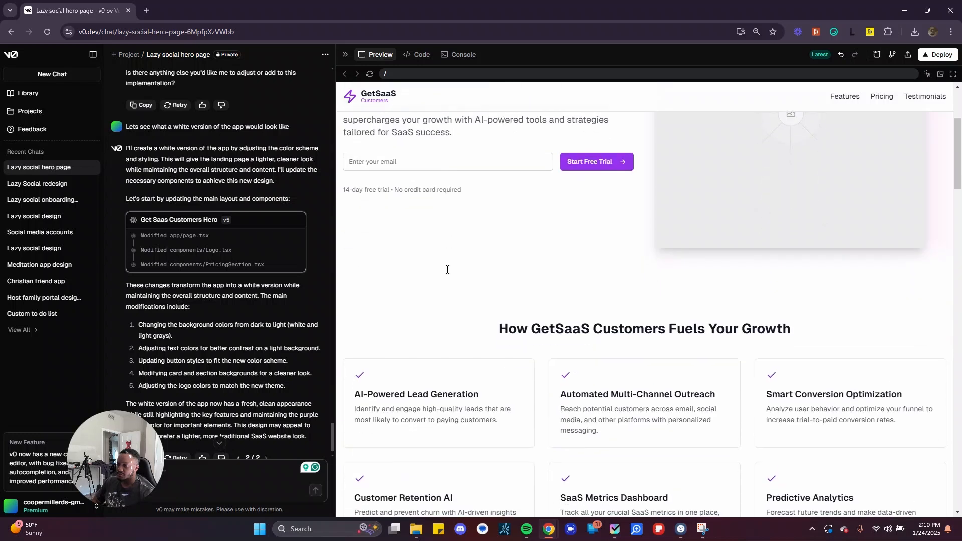
scroll(308, 224, "up", 4)
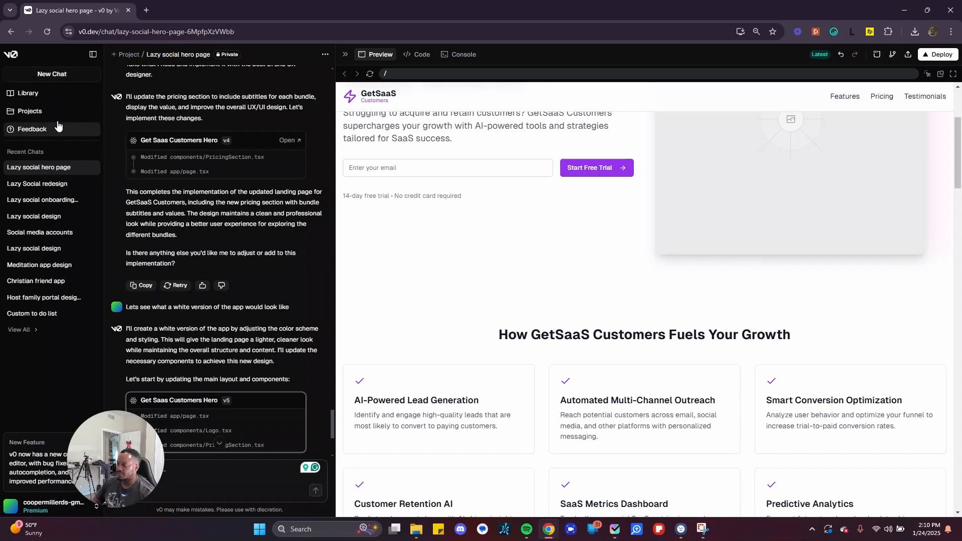
left_click(67, 70)
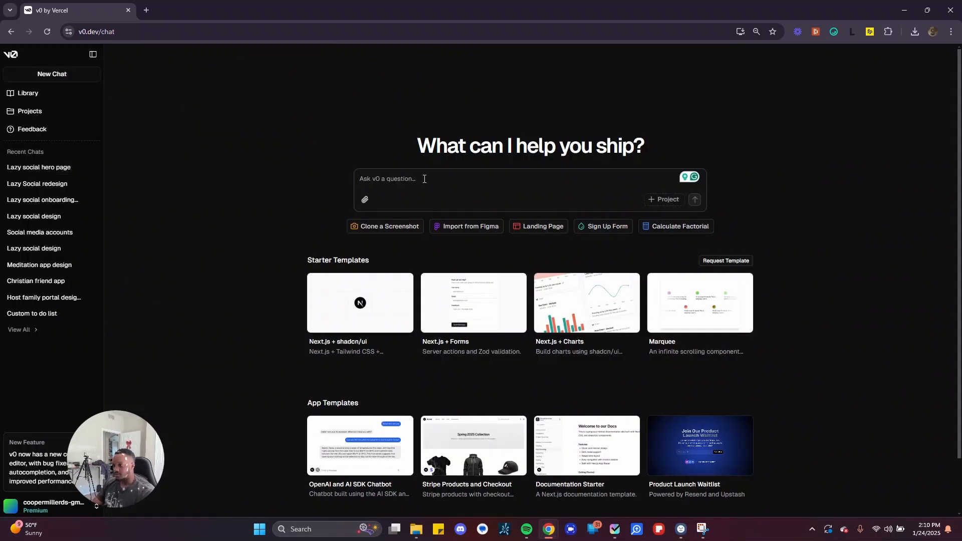
key("ctrl+v")
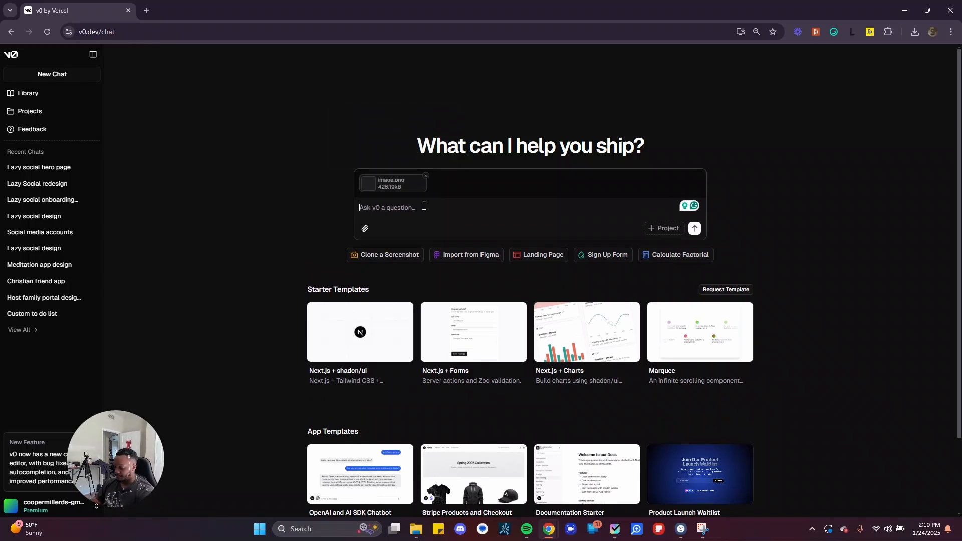
type("Des")
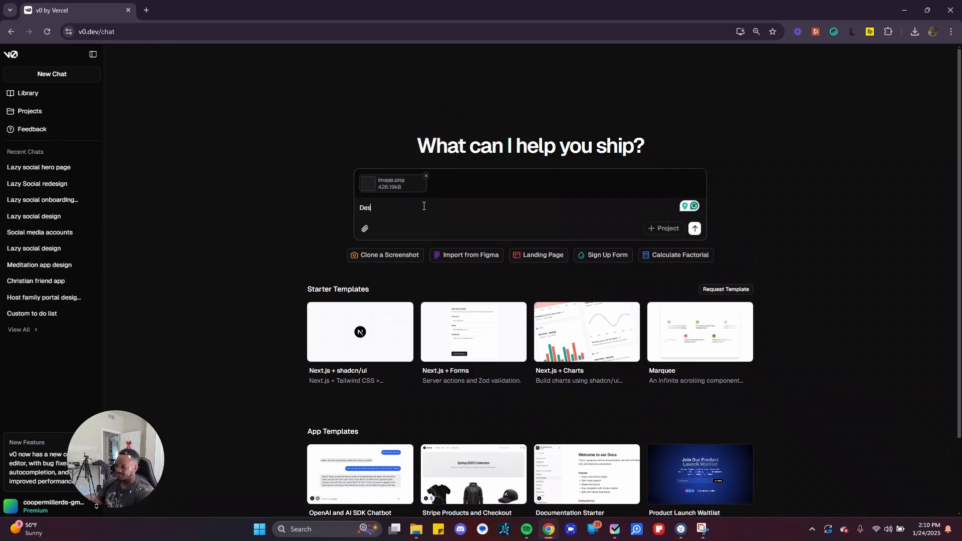
key("BackSpace")
key("BackSpace")
key("BackSpace")
mouse_move(431, 151)
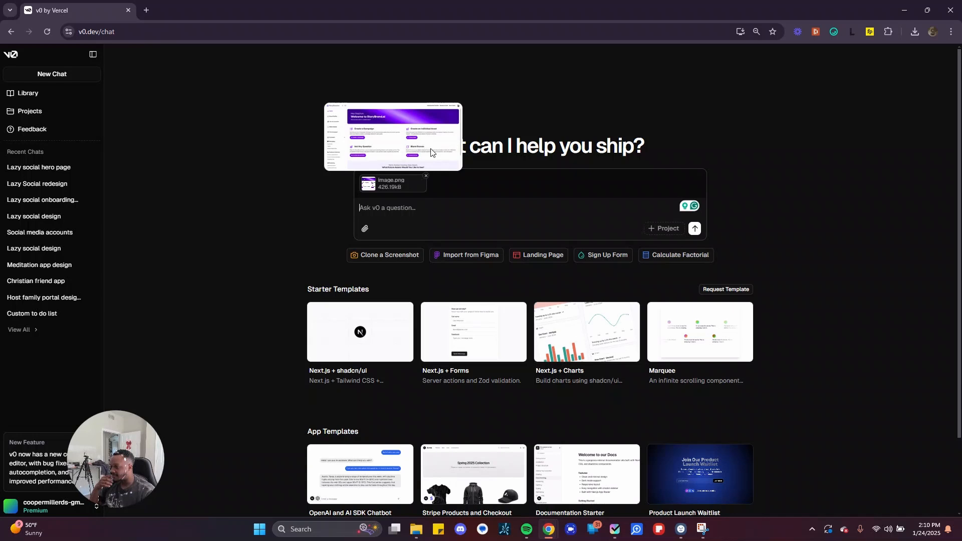
left_click(425, 176)
Open the Lazy social hero page chat and look over the landing page's feature cards and success stories
left_click(54, 174)
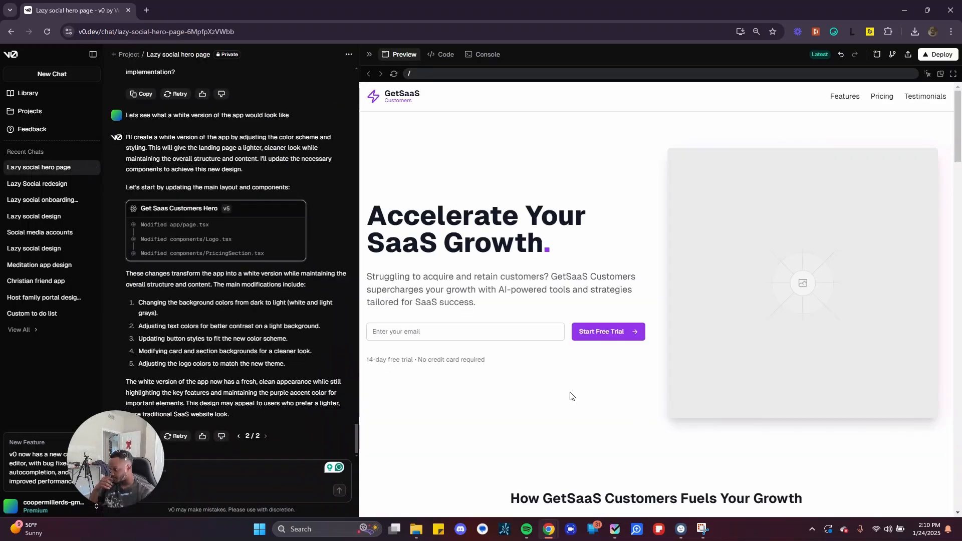
left_click_drag(123, 439, 55, 435)
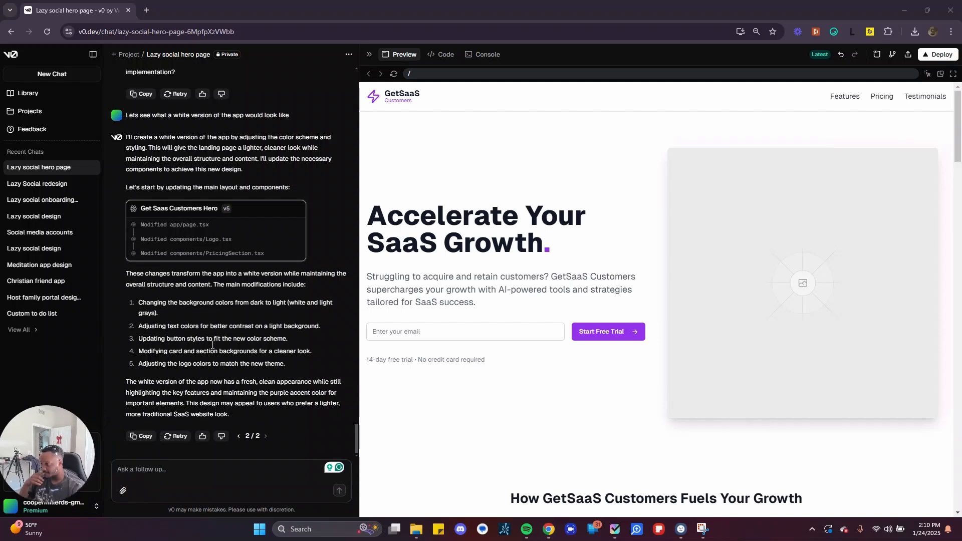
scroll(671, 377, "down", 10)
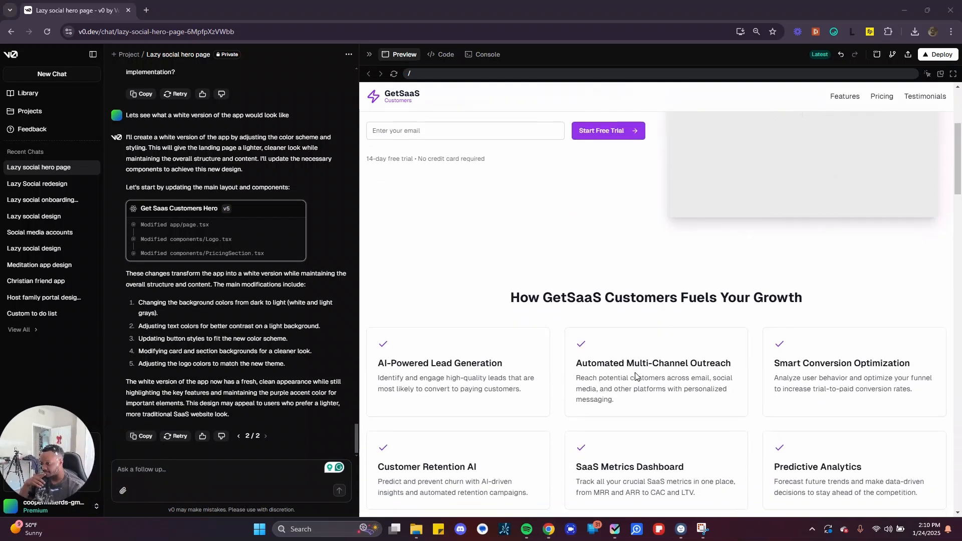
Write "Lets design a home page for get saas customers." as the opening sentence of the follow-up prompt
left_click(188, 468)
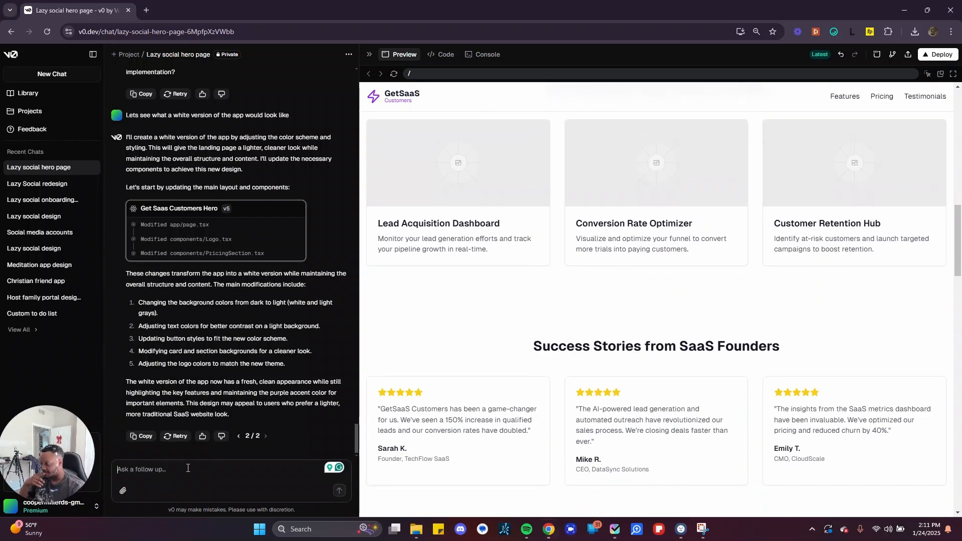
type("Let")
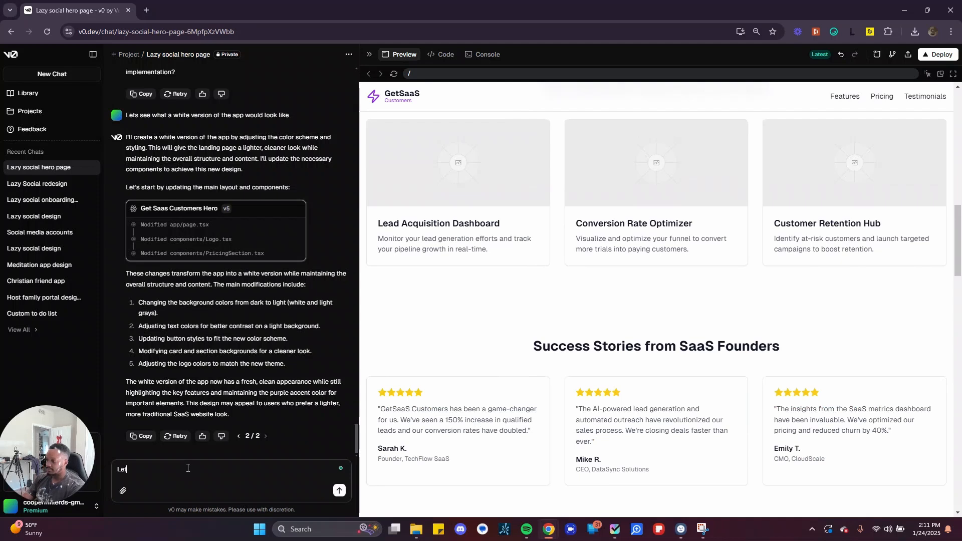
type("s dre")
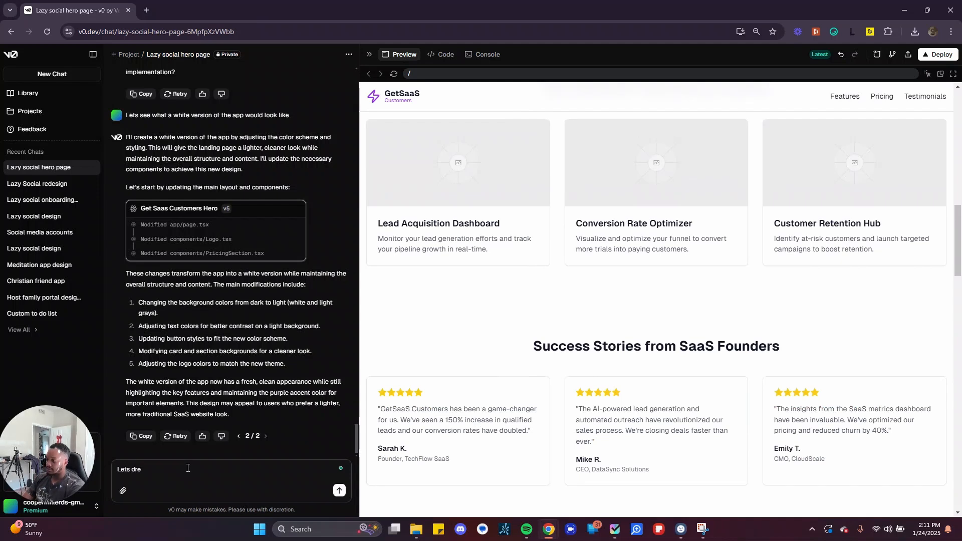
type("ss")
type("es")
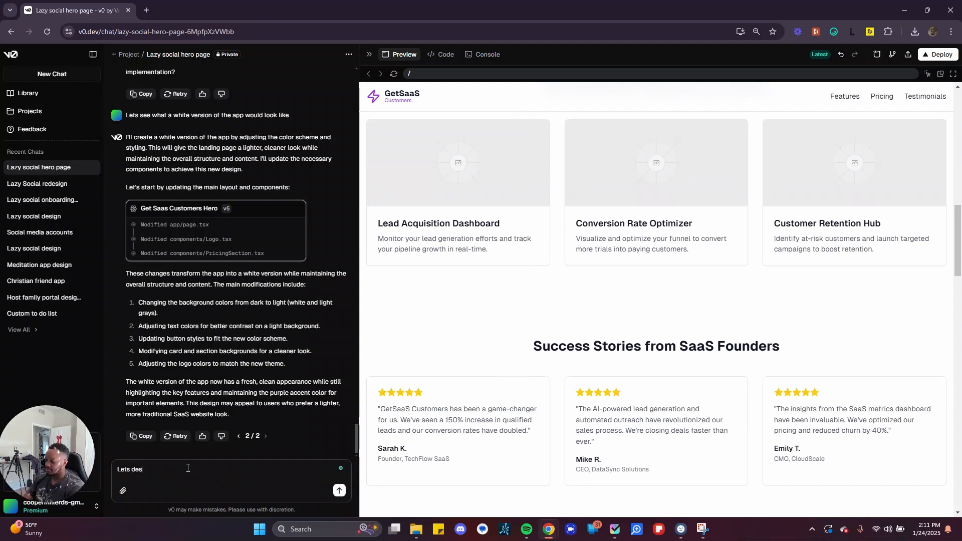
type("ign a ")
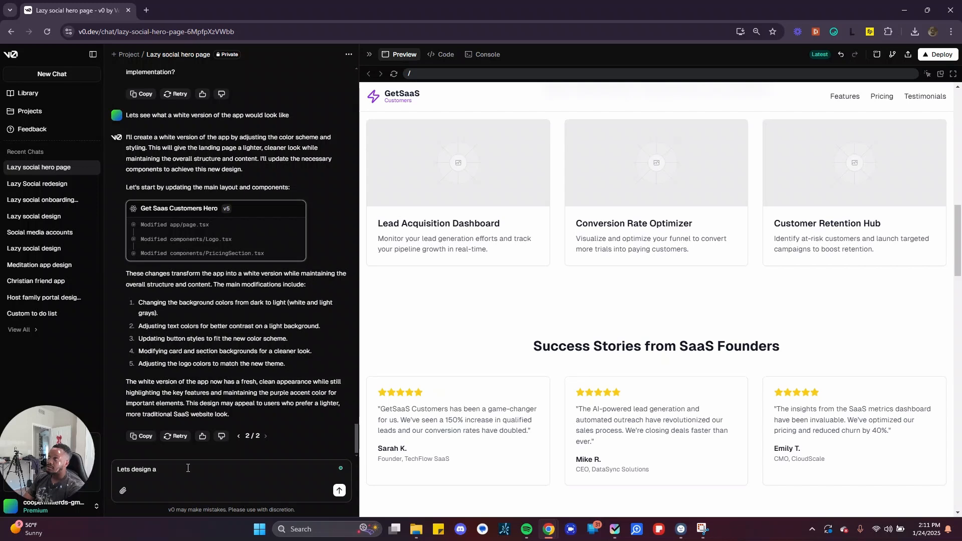
type("home pa")
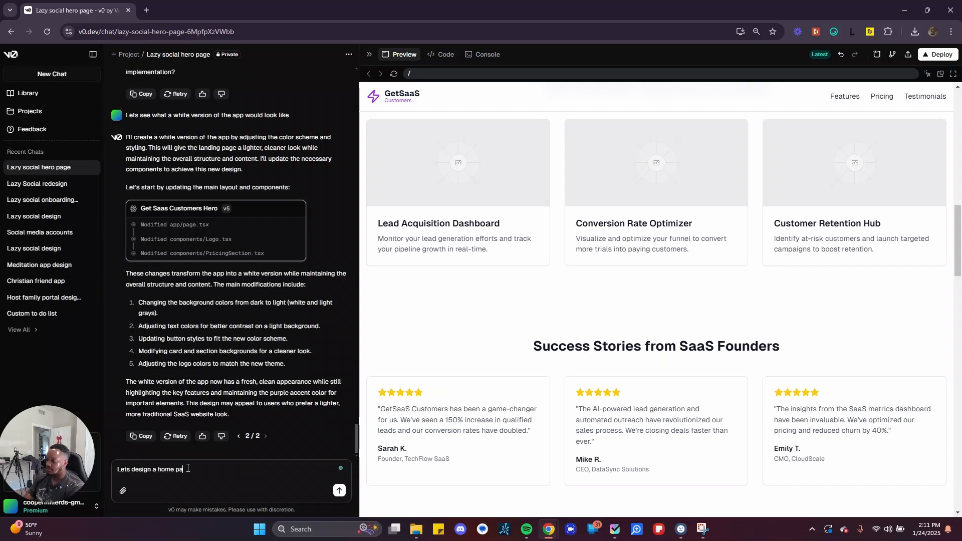
type("ge g")
type(" for get")
type(" ds")
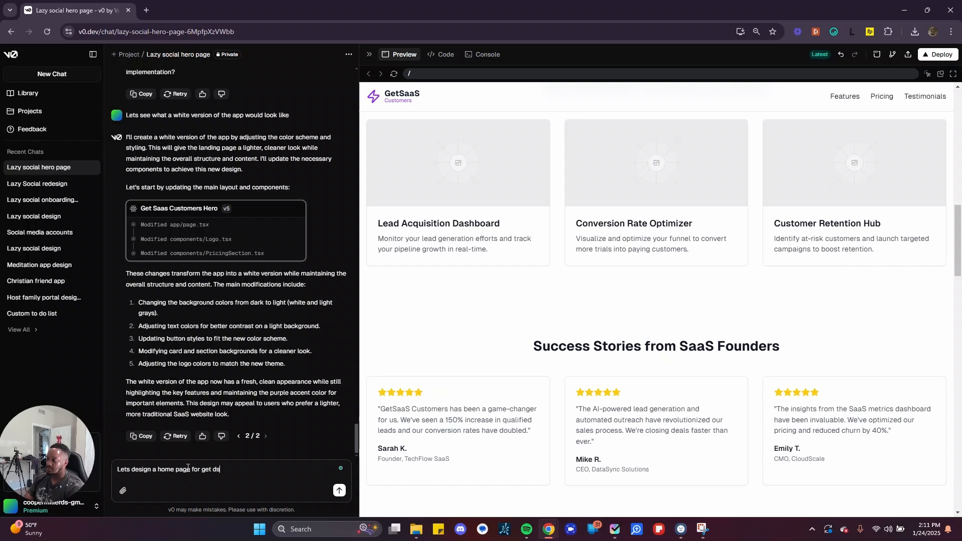
key("BackSpace")
type("saas custom ")
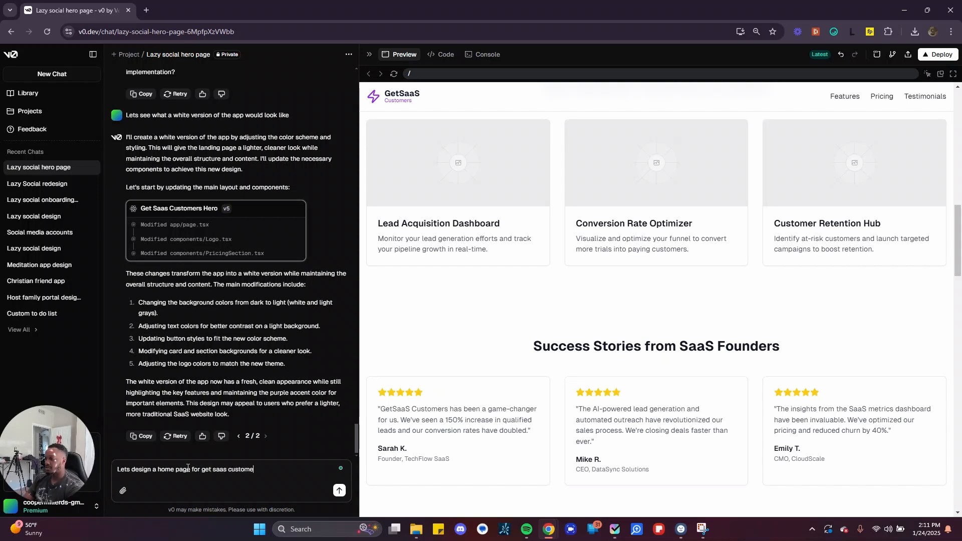
type("rts")
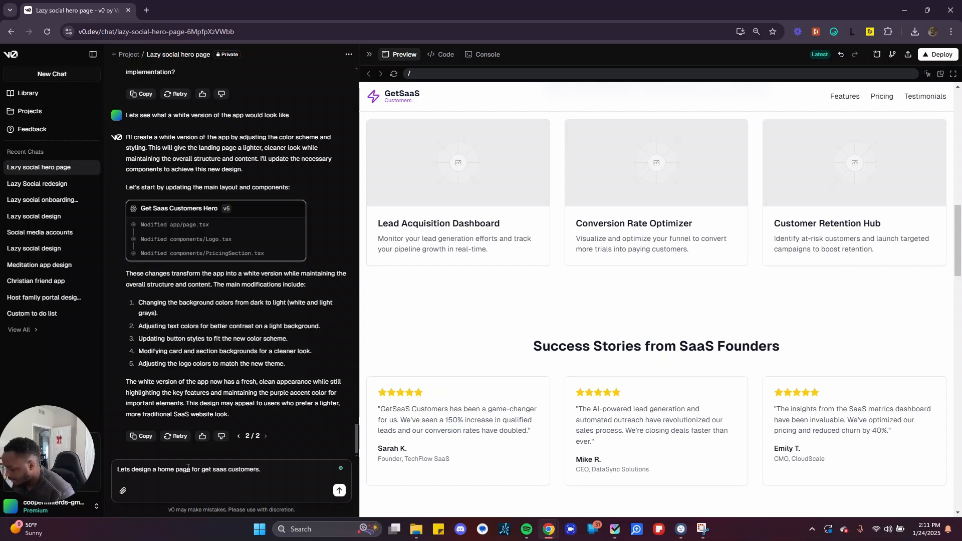
Start voice dictation for the prompt and delete the stray dictated words following the first sentence
key("super+h")
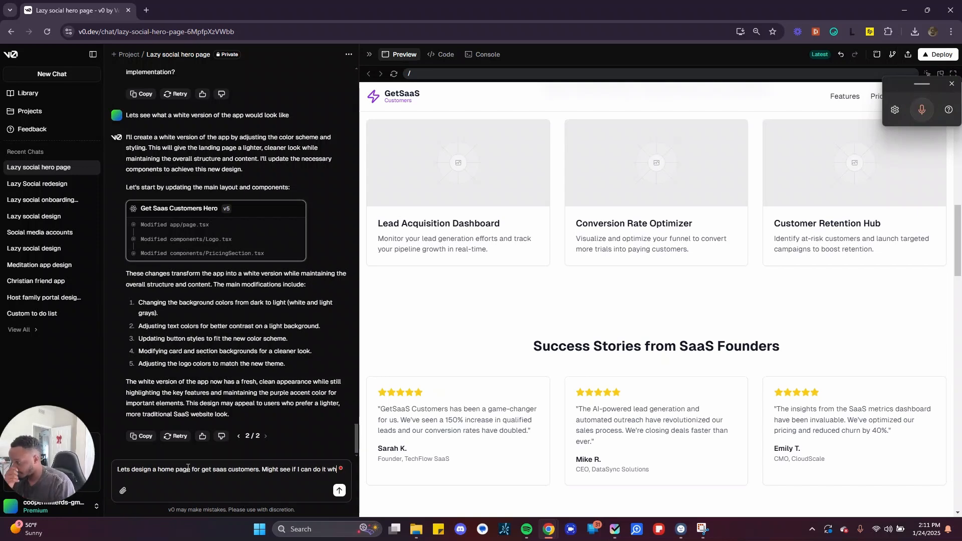
key("BackSpace")
key("BackSpace")
key("BackSpace")
key("BackSpace")
key("BackSpace")
key("BackSpace")
key("BackSpace")
key("BackSpace")
key("BackSpace")
key("BackSpace")
key("BackSpace")
key("BackSpace")
key("BackSpace")
key("BackSpace")
key("BackSpace")
key("BackSpace")
key("BackSpace")
key("BackSpace")
key("BackSpace")
key("BackSpace")
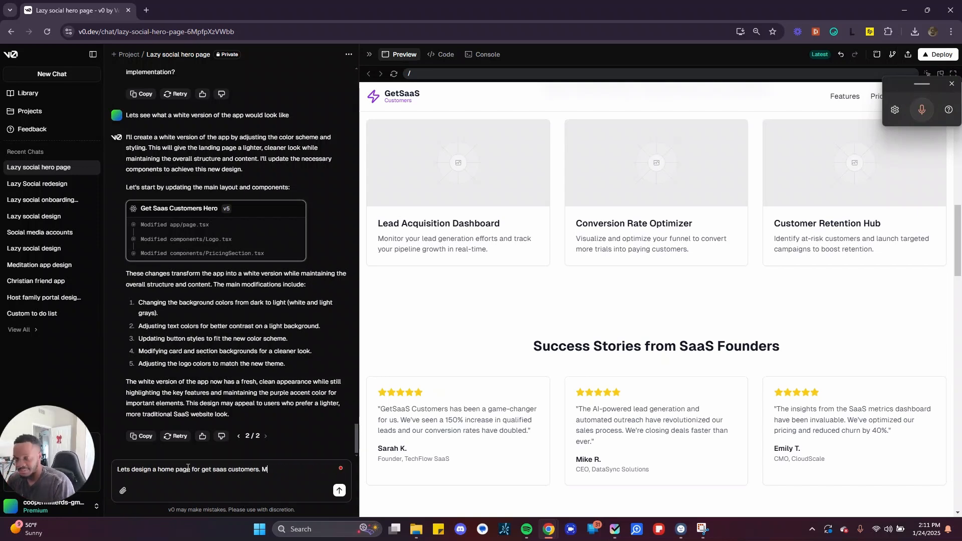
key("BackSpace")
key("BackSpace")
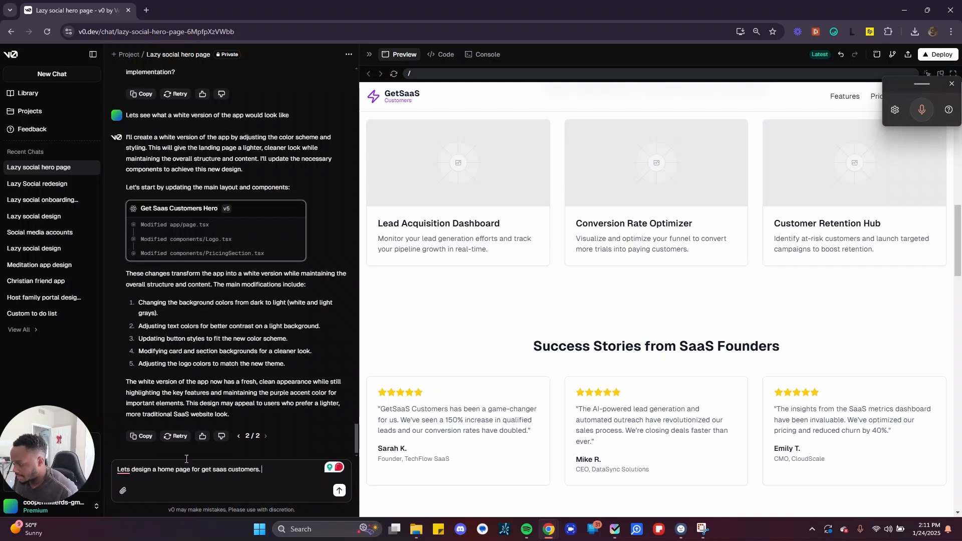
Attach the copied StoryBrand.ai dashboard screenshot and submit the prompt with a dictated request for a similar design in all black
key("ctrl+v")
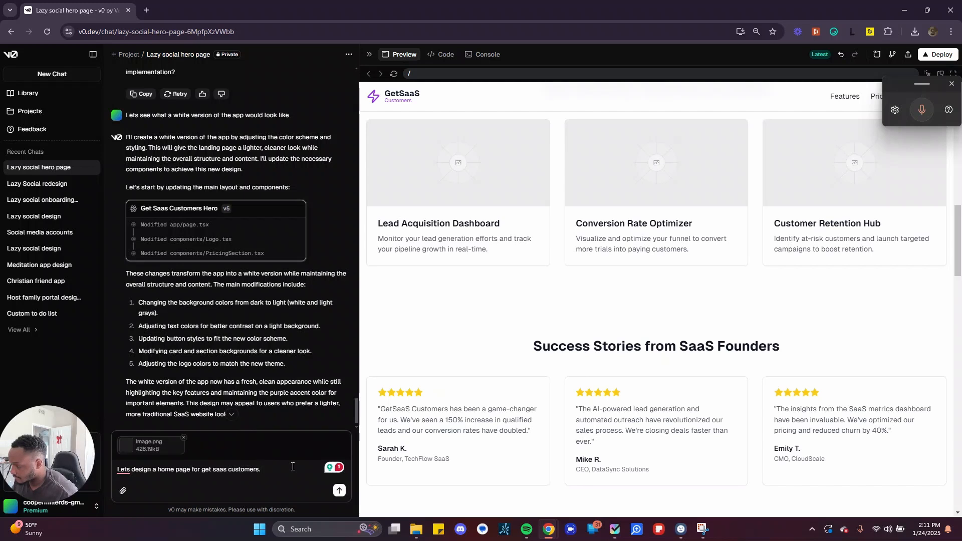
scroll(551, 376, "up", 6)
scroll(476, 367, "up", 4)
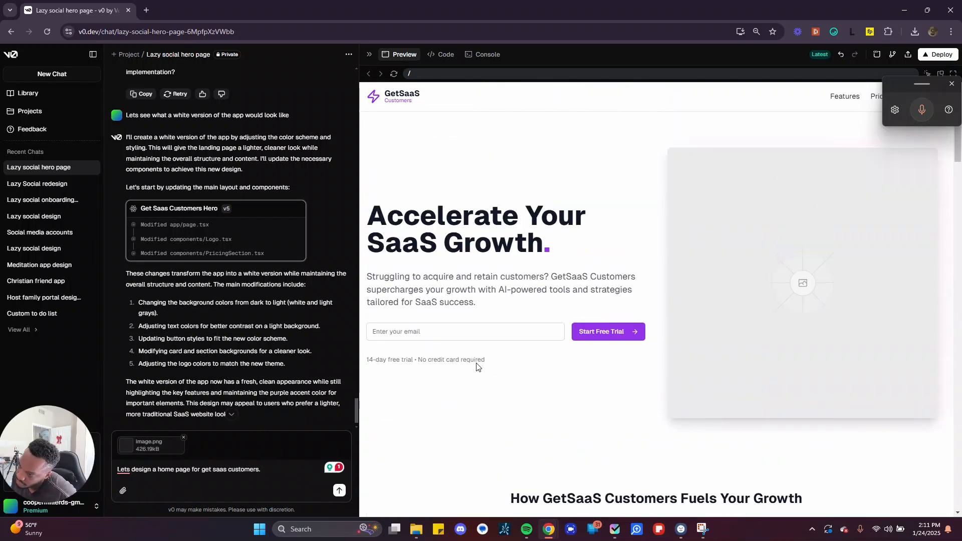
scroll(476, 367, "down", 7)
scroll(476, 367, "up", 8)
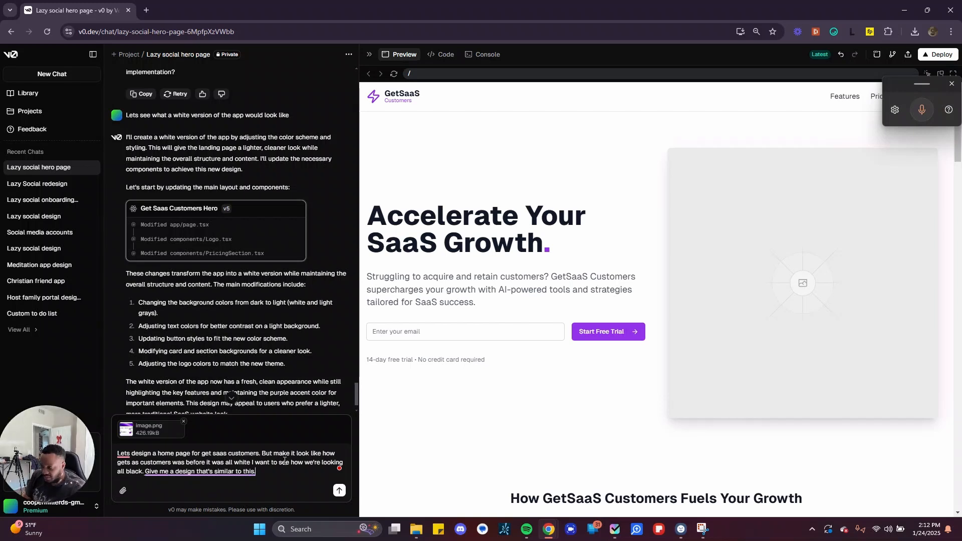
key("Return")
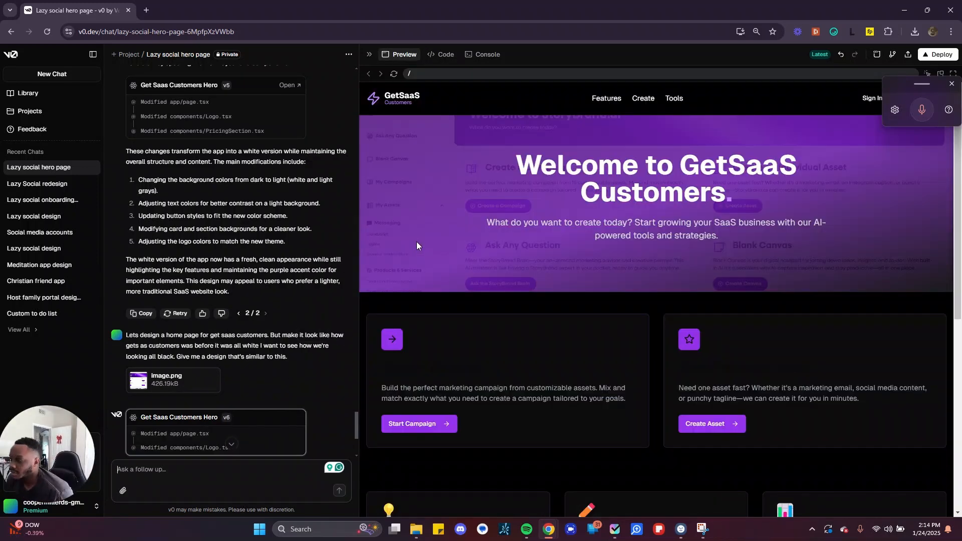
Widen the preview and examine the generated dark home page, from the welcome banner and feature cards to the footer
left_click_drag(359, 255, 333, 255)
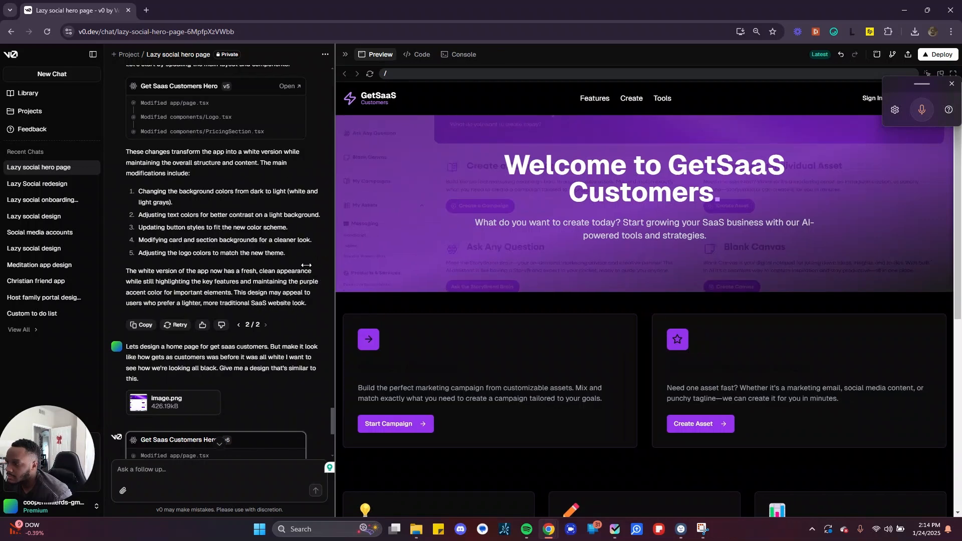
scroll(560, 335, "down", 5)
scroll(560, 335, "down", 1)
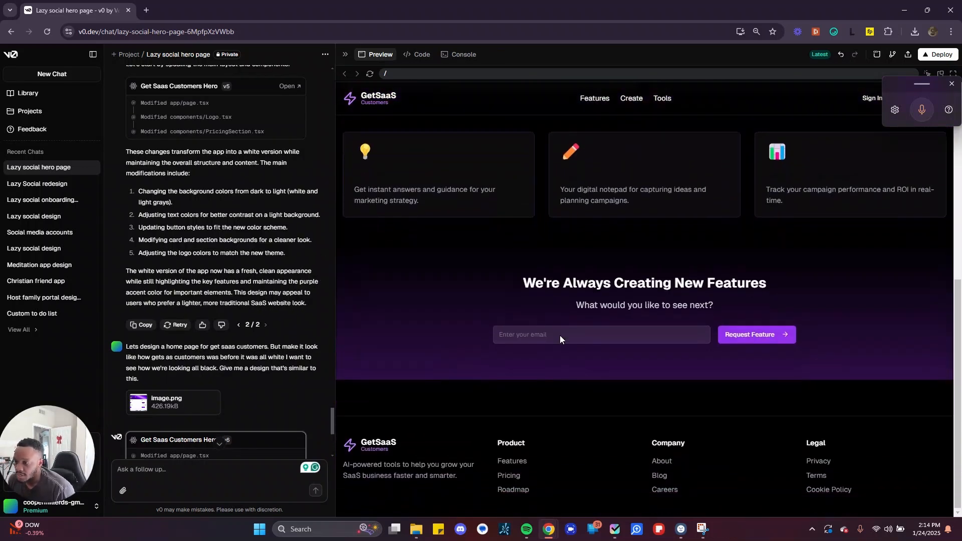
scroll(552, 336, "up", 6)
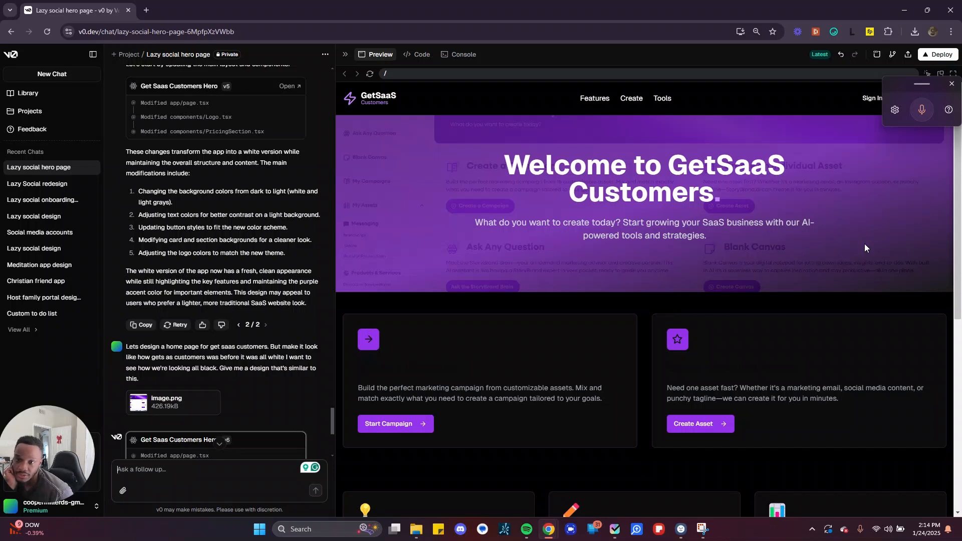
scroll(511, 337, "down", 3)
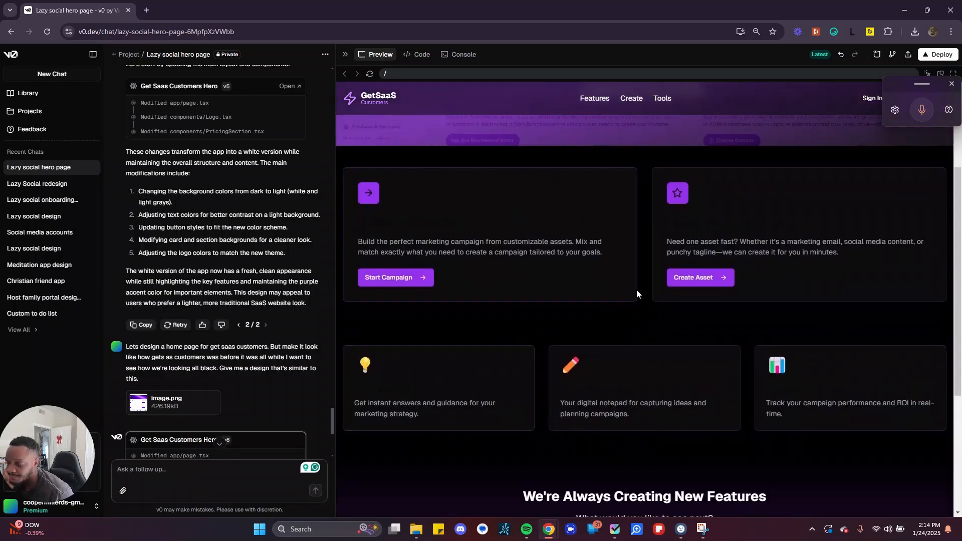
scroll(636, 291, "down", 4)
scroll(485, 311, "up", 7)
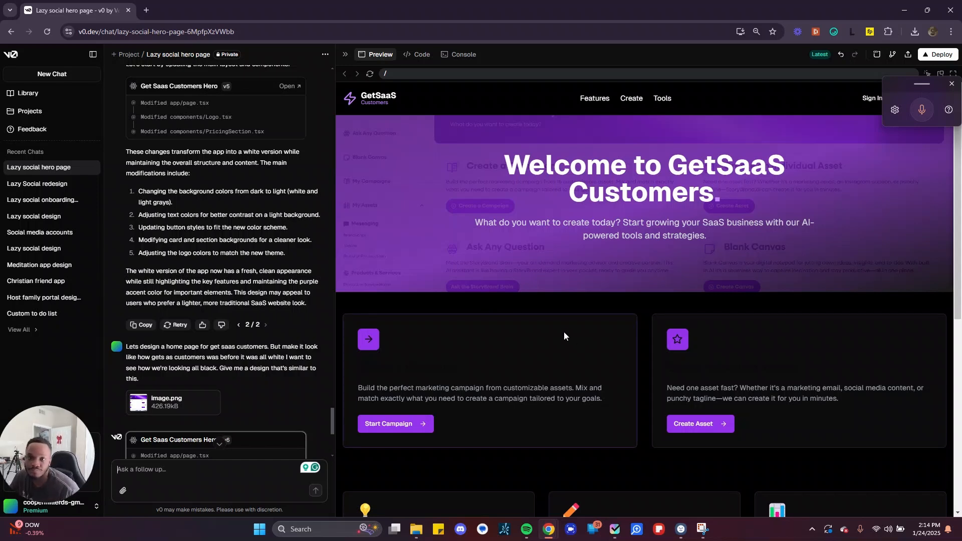
scroll(482, 242, "down", 2)
scroll(482, 242, "up", 1)
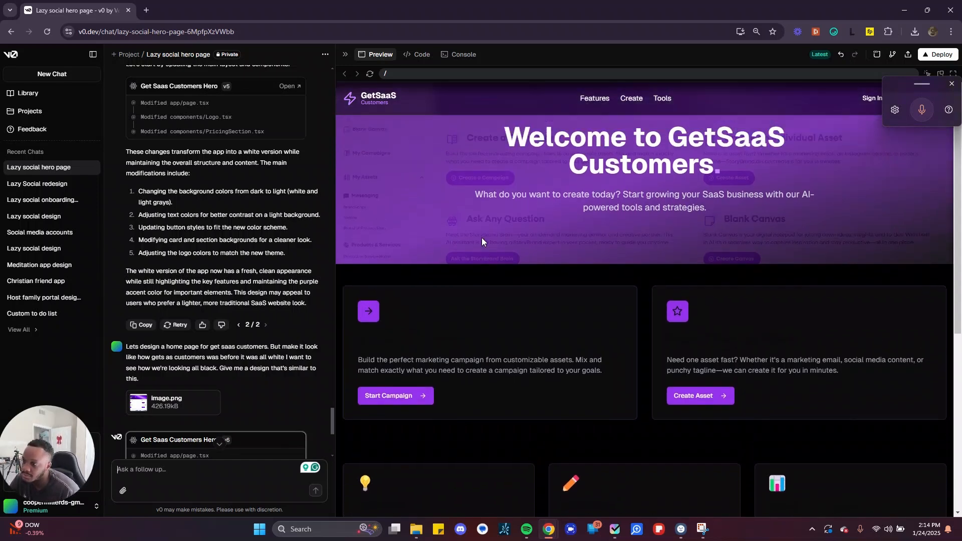
scroll(481, 239, "up", 1)
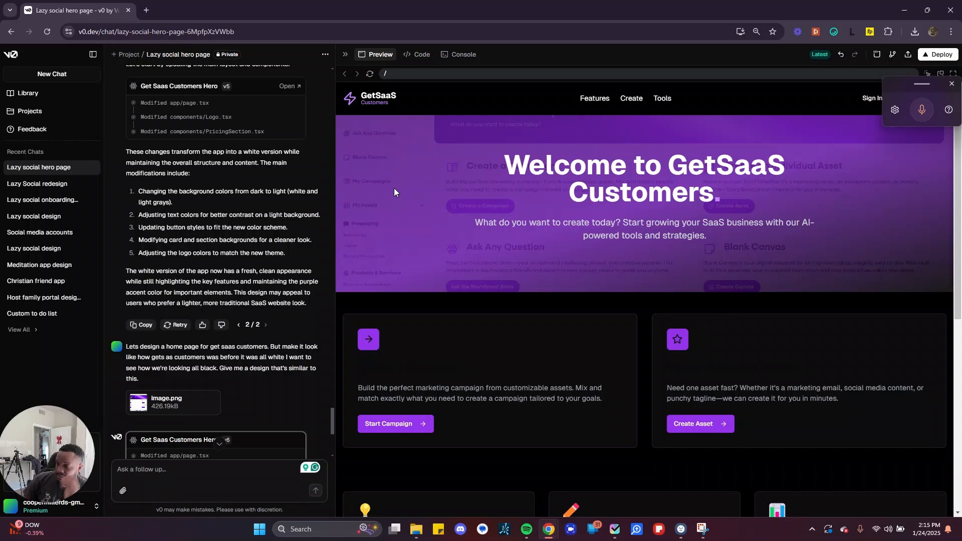
Move the dictation bar off the preview and check the StoryBrand.ai capture in Snipping Tool before moving its window away
left_click_drag(924, 86, 541, 25)
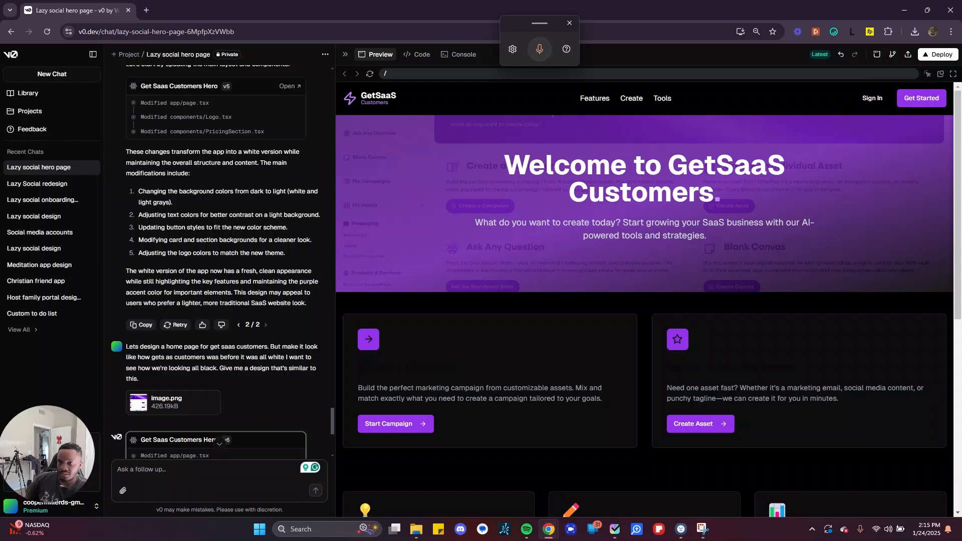
left_click_drag(961, 178, 551, 55)
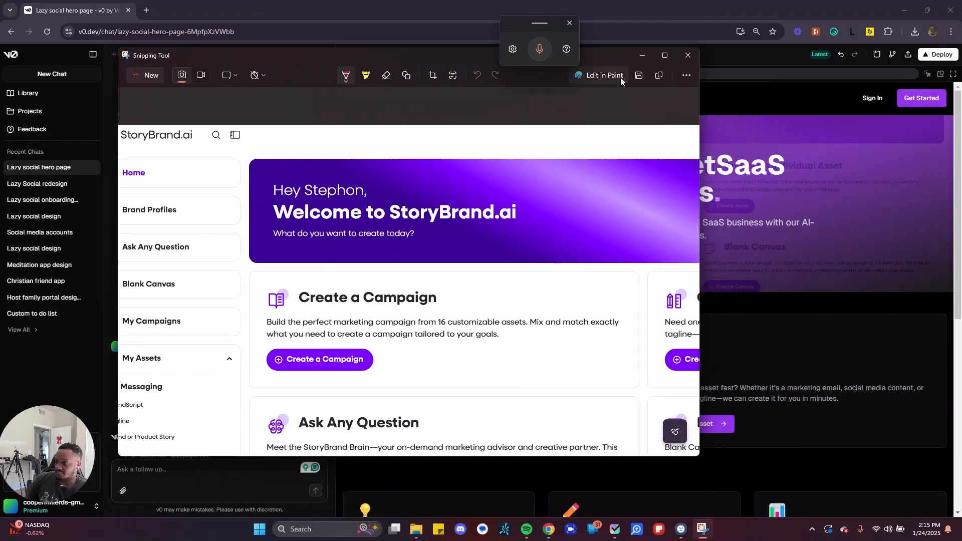
mouse_move(543, 456)
left_mouse_down()
mouse_move(542, 500)
mouse_move(554, 451)
left_mouse_up()
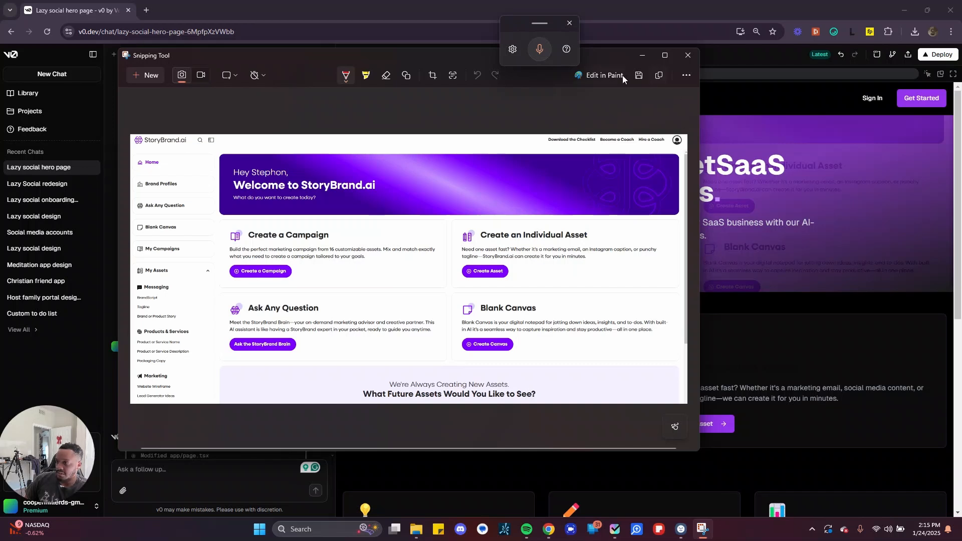
left_click_drag(605, 55, 0, 175)
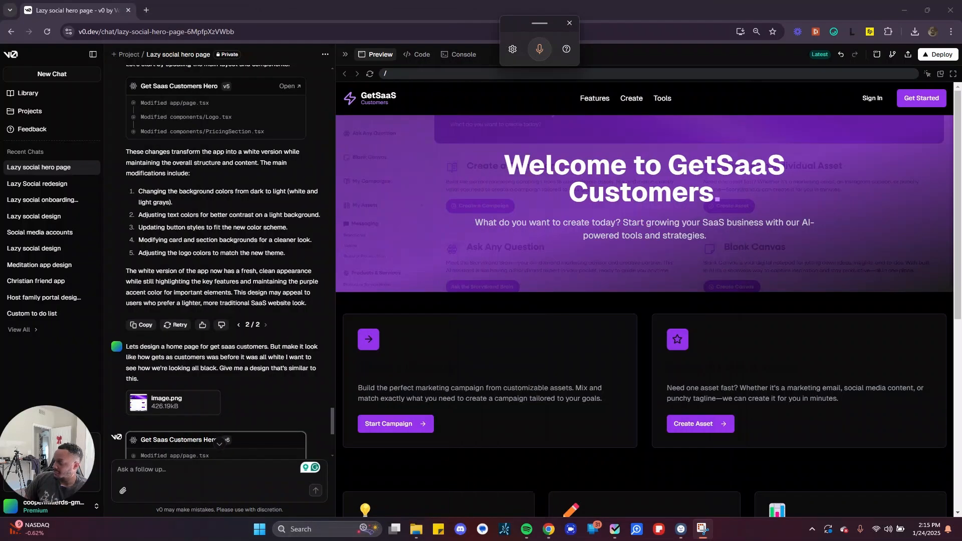
Compare the generated page's action cards, feature cards and feature-request section with the StoryBrand.ai dashboard layout
scroll(524, 330, "down", 5)
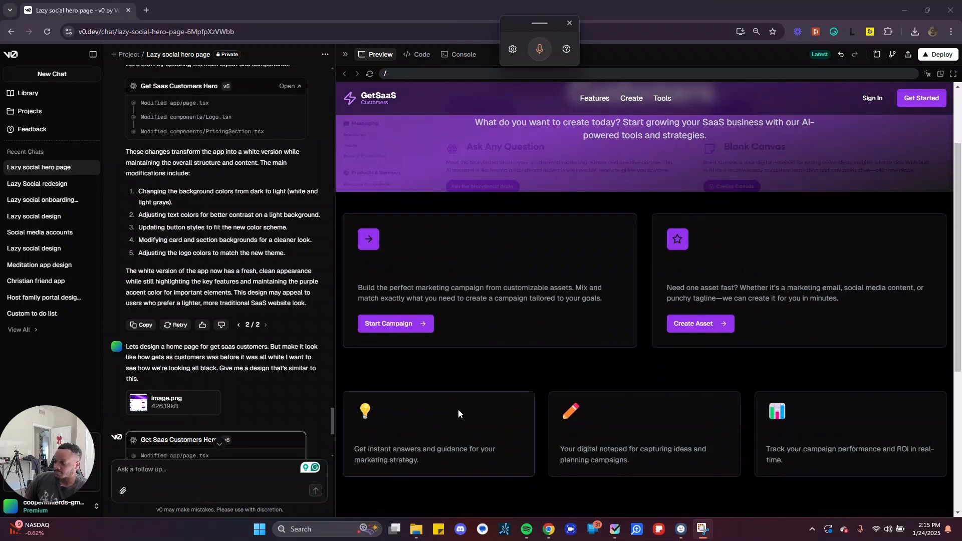
scroll(496, 305, "up", 4)
scroll(503, 321, "down", 1)
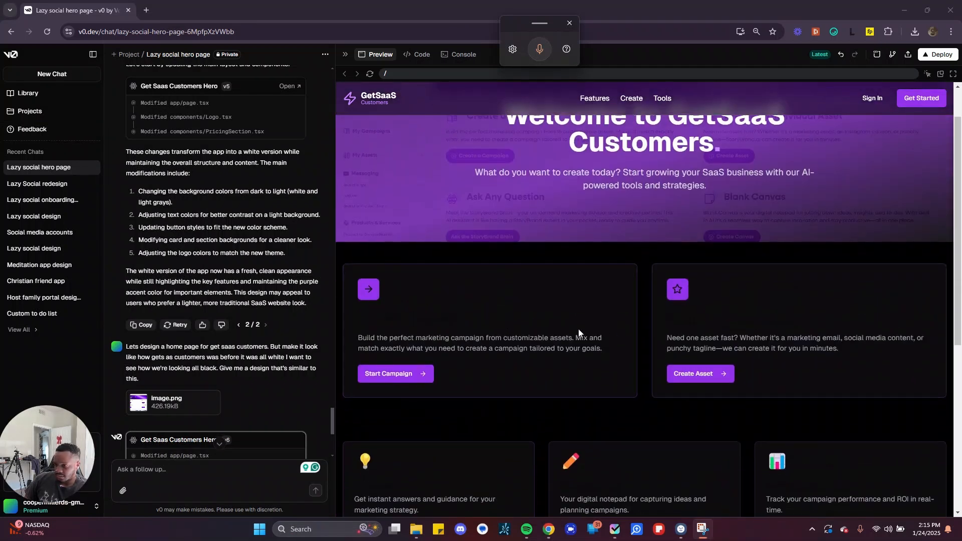
scroll(842, 417, "down", 3)
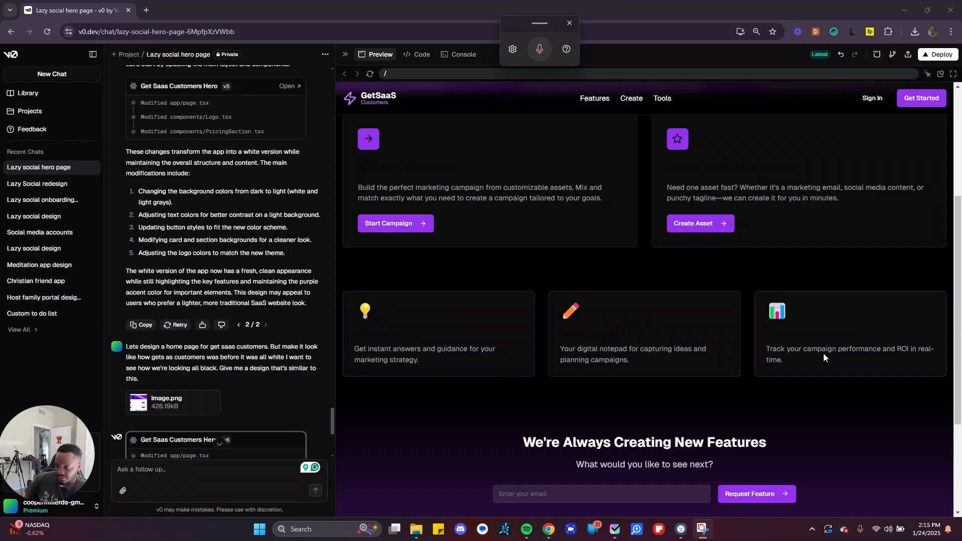
scroll(484, 410, "down", 3)
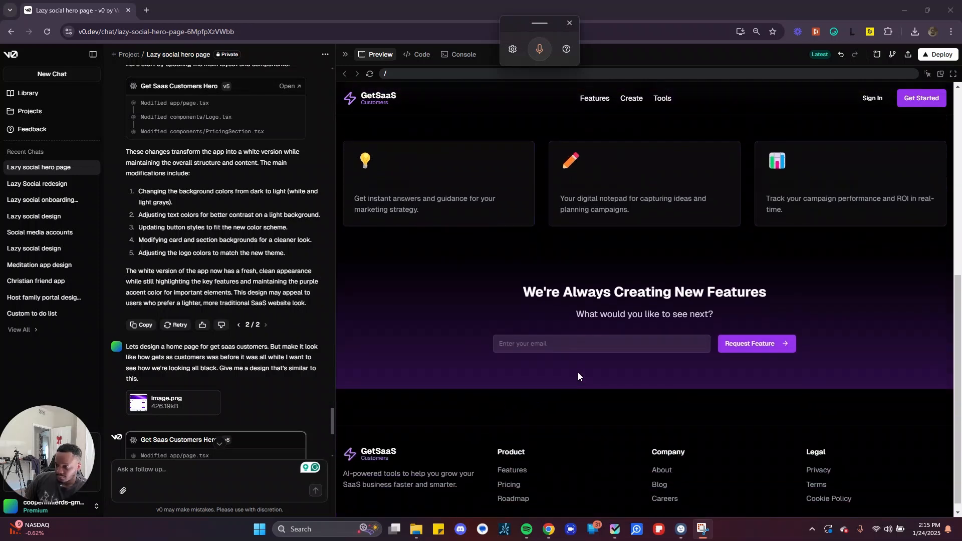
scroll(582, 369, "down", 1)
scroll(523, 398, "up", 7)
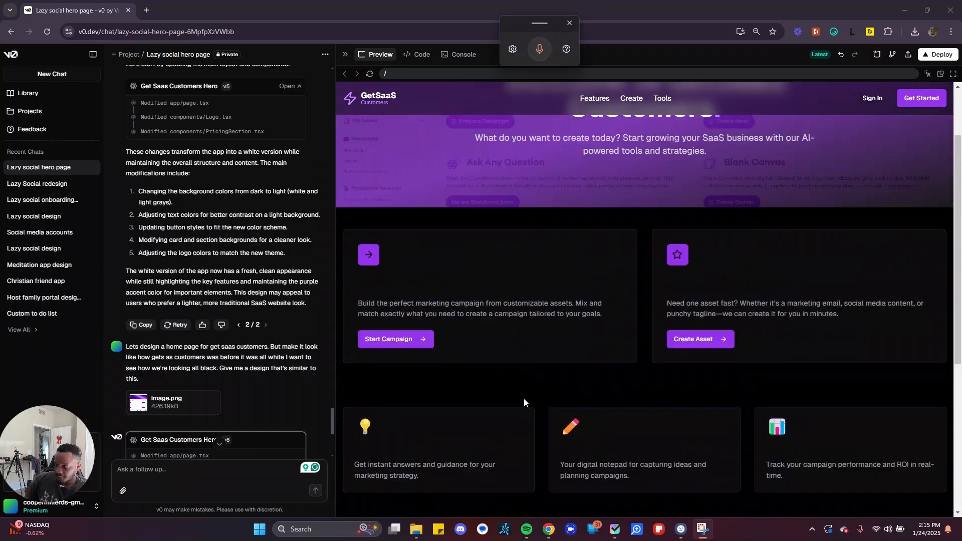
Attach the copied StoryBrand.ai screenshot and dictate a follow-up requesting its sidebar, a profile image with logout menu, and no header link buttons
scroll(193, 378, "down", 2)
scroll(220, 425, "down", 3)
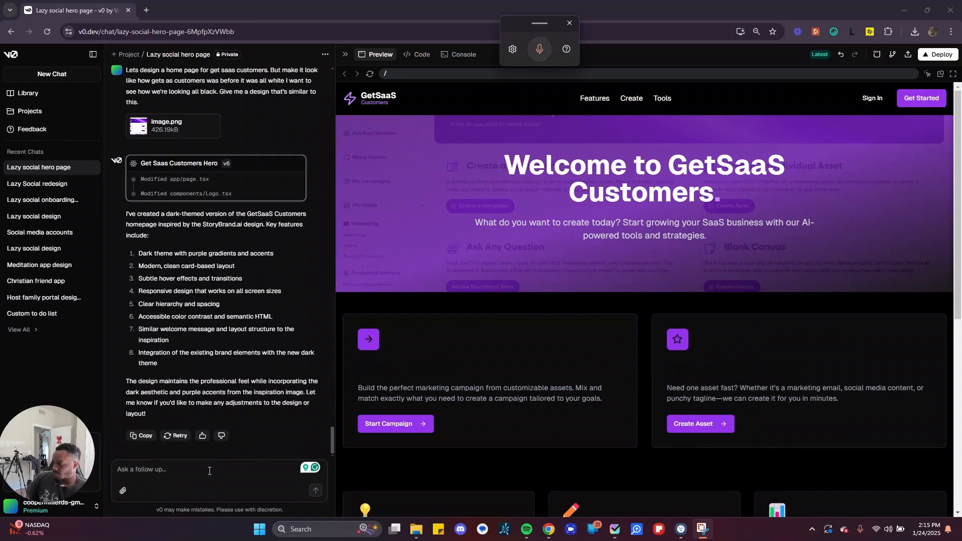
left_click(183, 471)
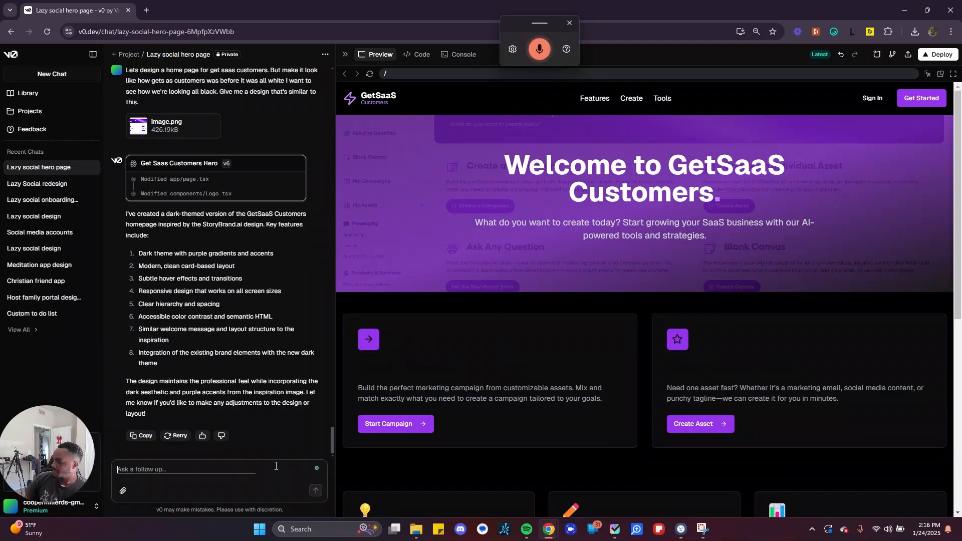
key("ctrl+v")
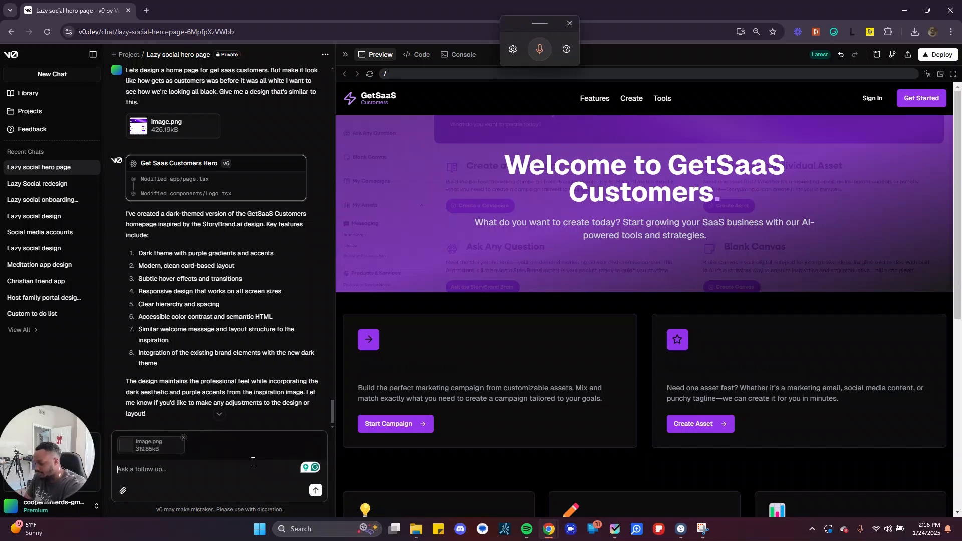
key("super+h")
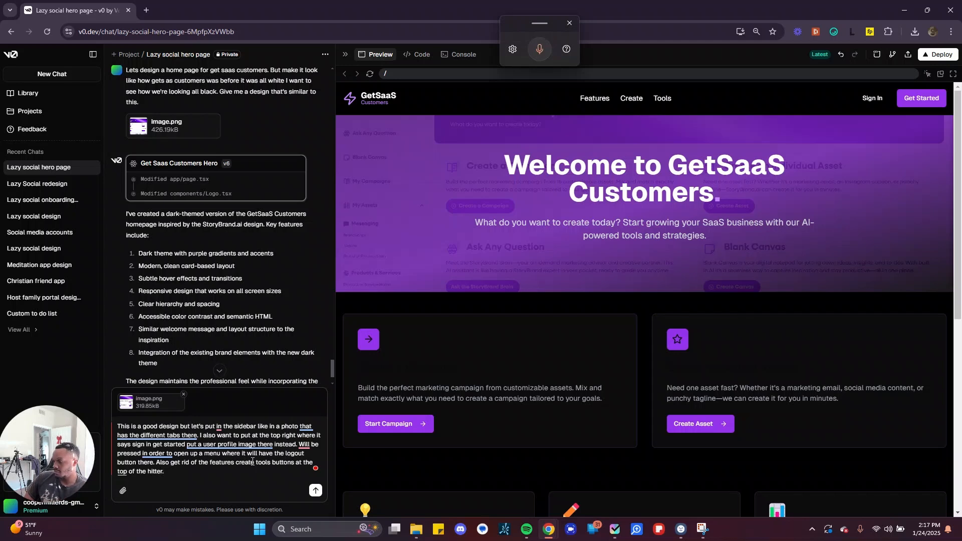
Check the page list of the Lazy Social app in the Bubble editor and return to the v0 chat
left_click(146, 10)
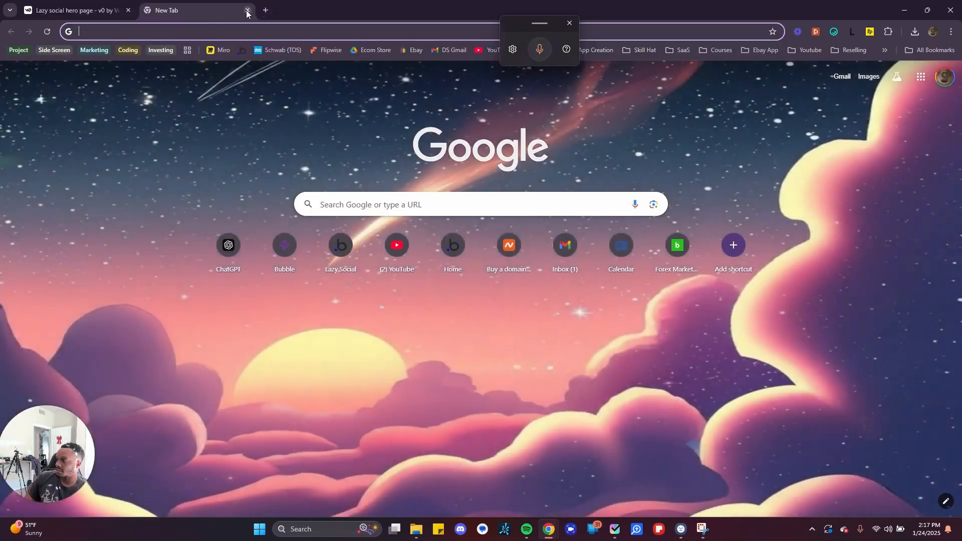
left_click(247, 10)
double_click(309, 13)
left_click_drag(323, 54, 399, 272)
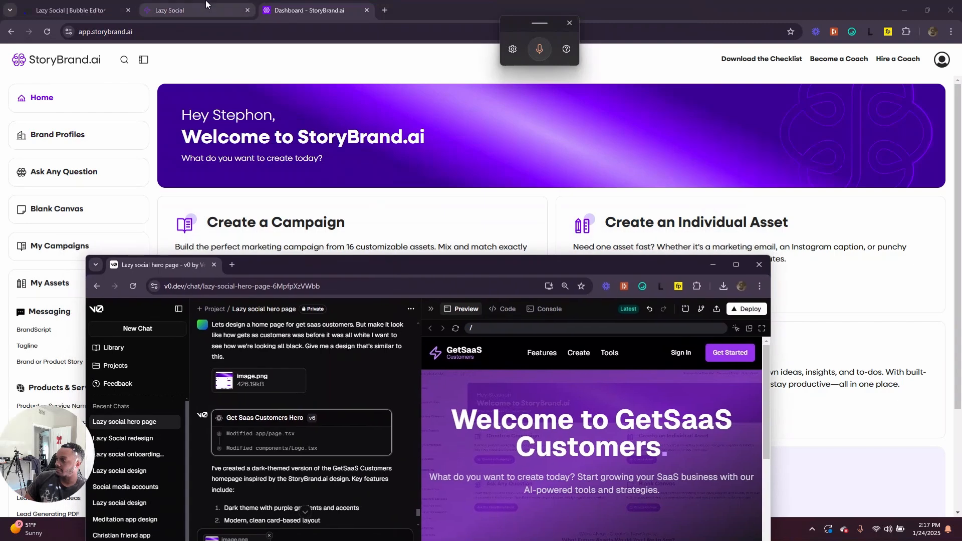
left_click(202, 4)
left_click(106, 4)
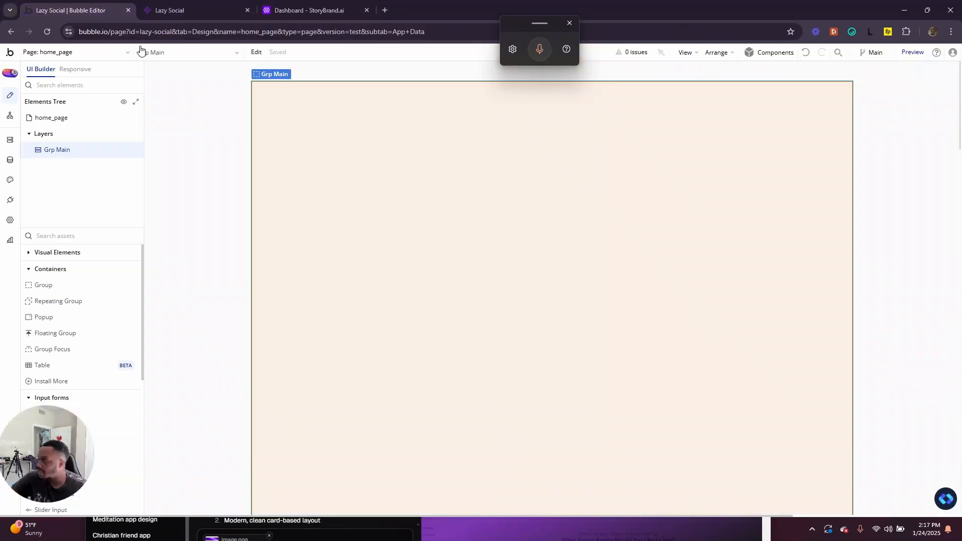
left_click(83, 55)
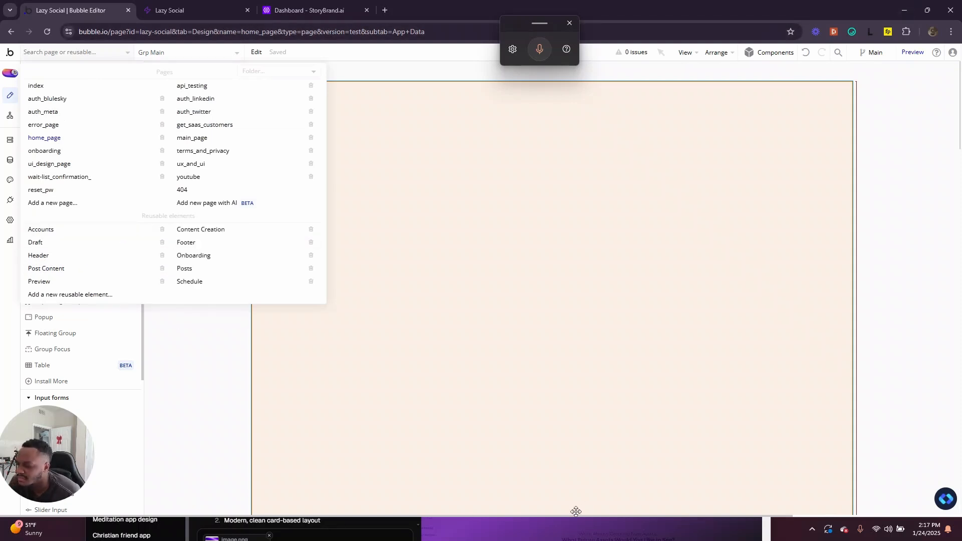
left_click(455, 535)
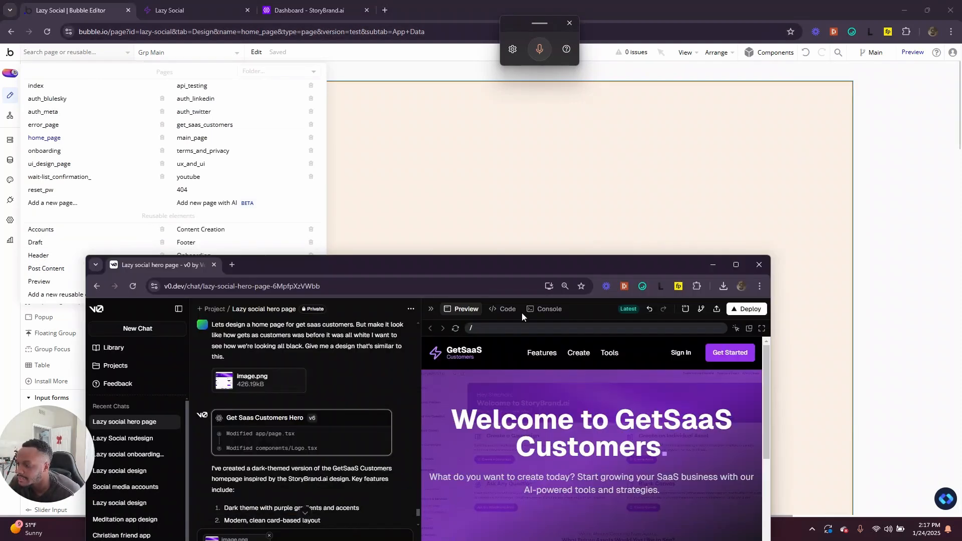
double_click(501, 265)
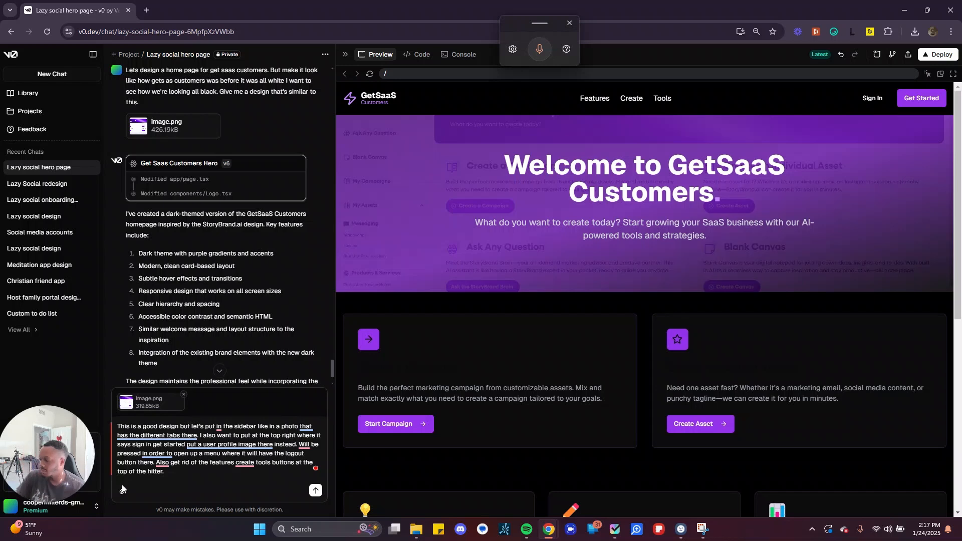
Correct the prompt's last word to "header", submit it, and review the generated sidebar version
left_click(176, 475)
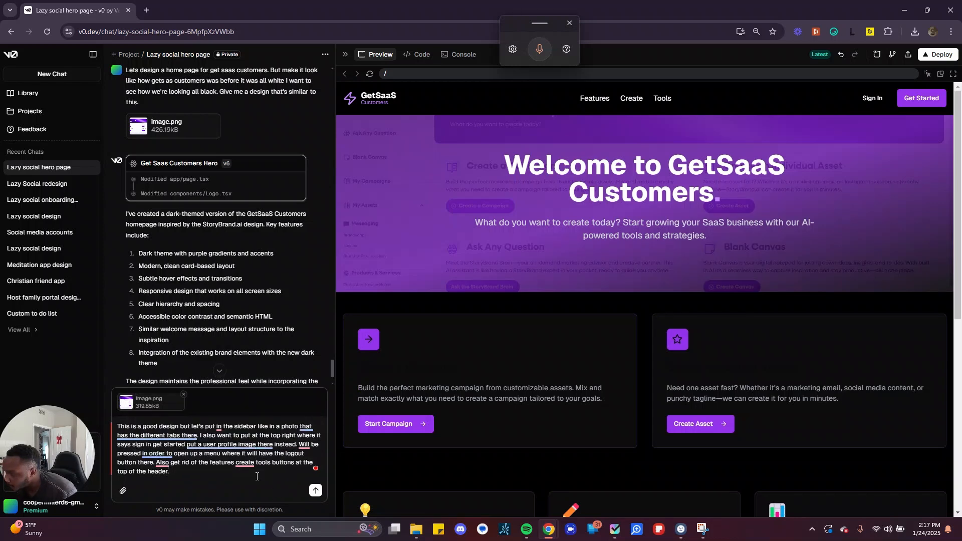
type(".")
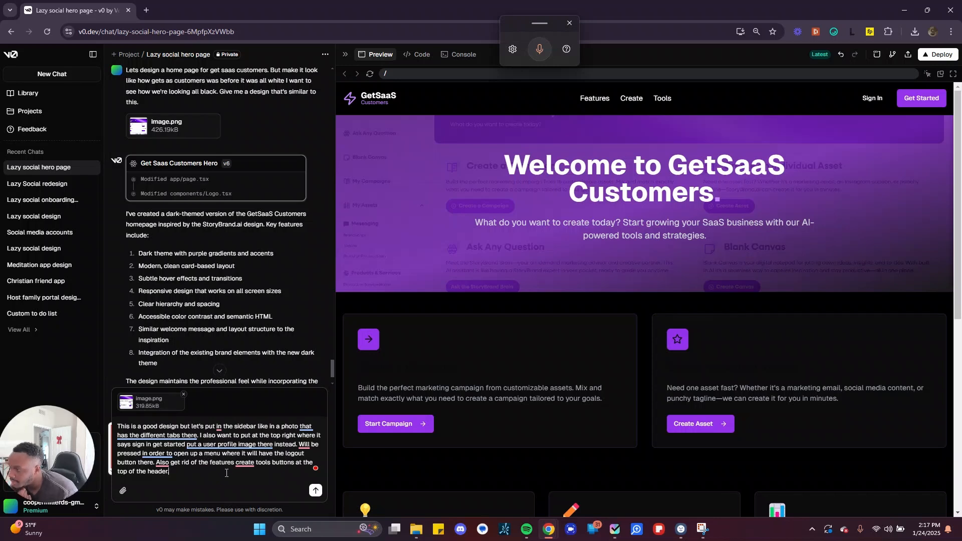
key("Return")
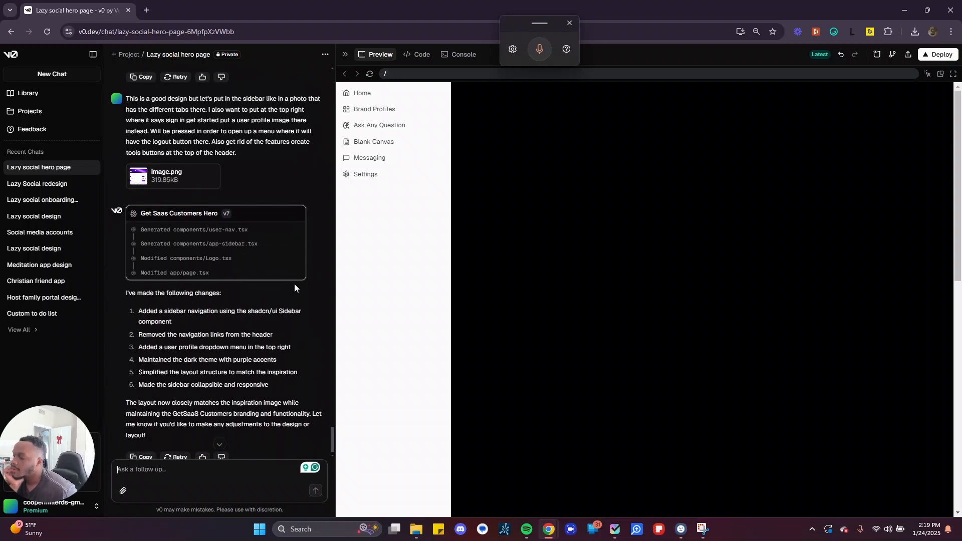
scroll(249, 290, "down", 1)
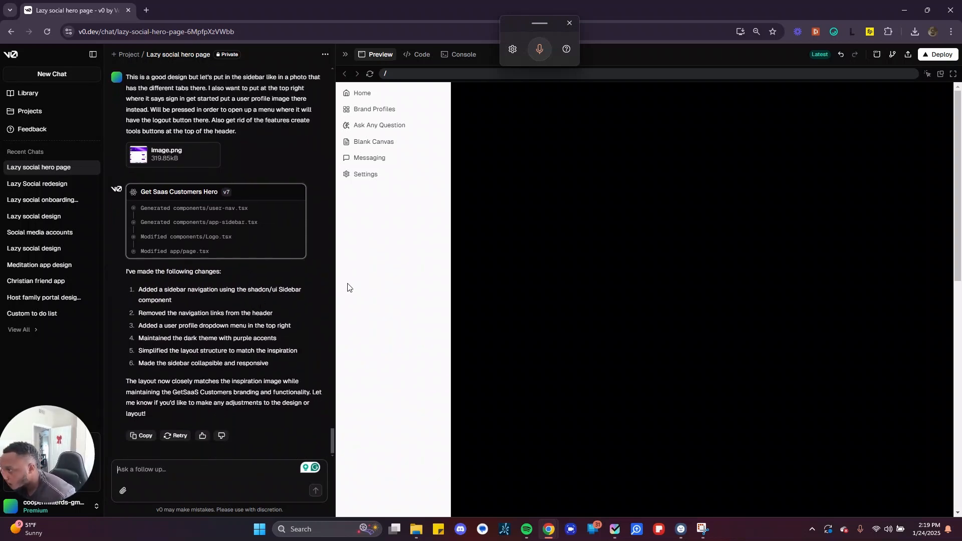
scroll(252, 295, "up", 1)
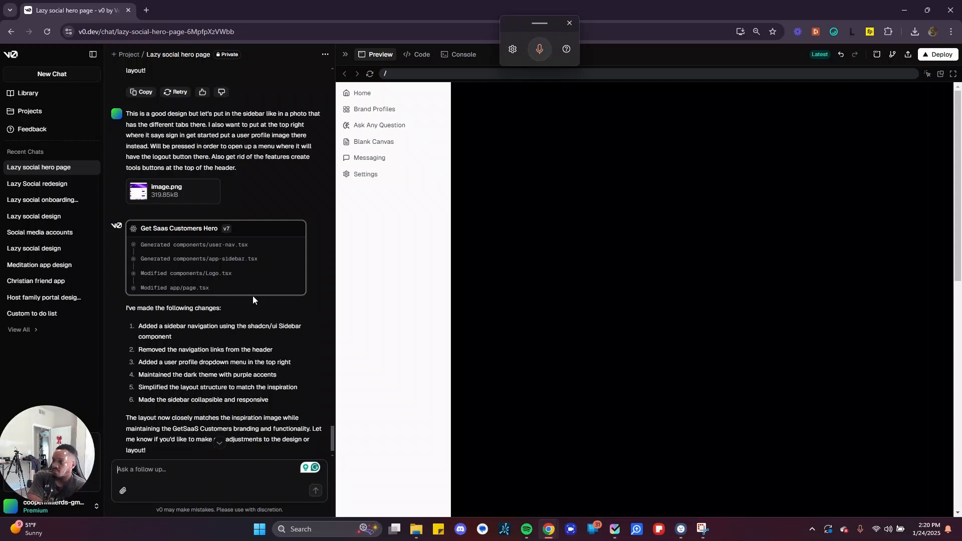
Dictate a request to add the sidebar to the earlier home page in matching style, then attach and preview the marked-up screenshot
left_click_drag(535, 2, 513, 3)
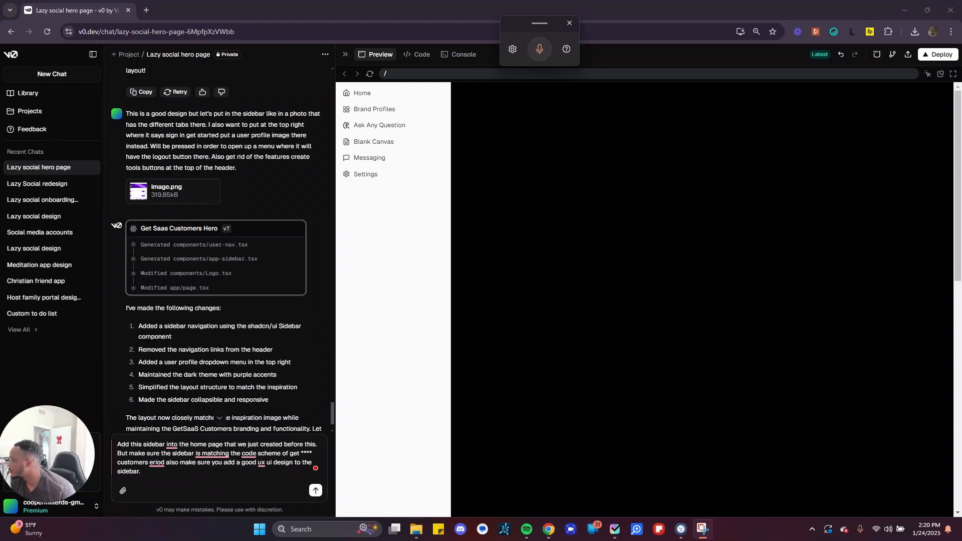
left_click(161, 483)
key("ctrl+v")
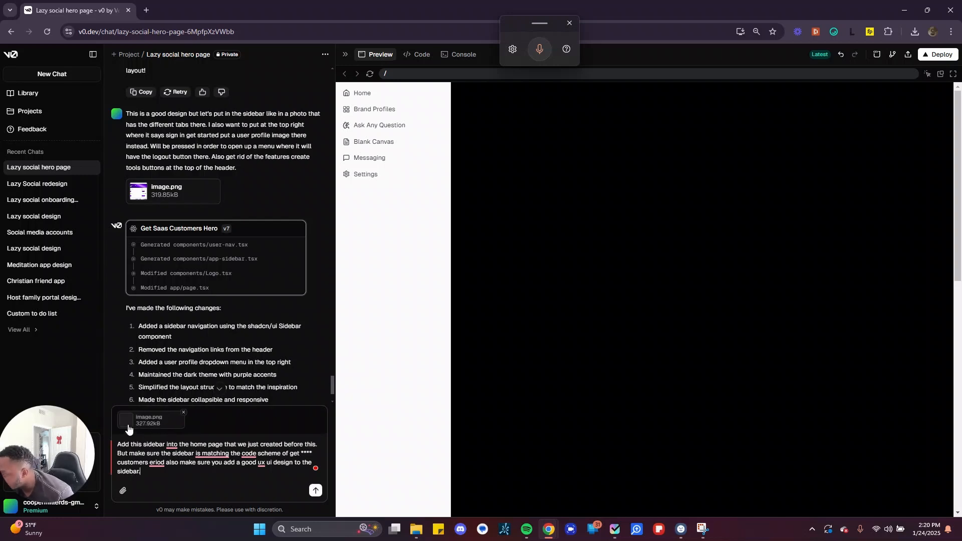
left_click(128, 425)
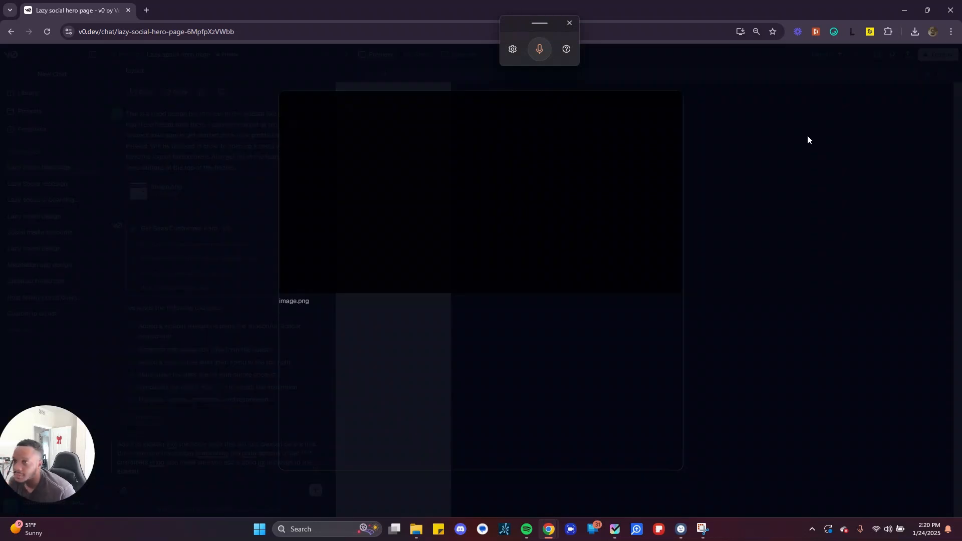
left_click(222, 298)
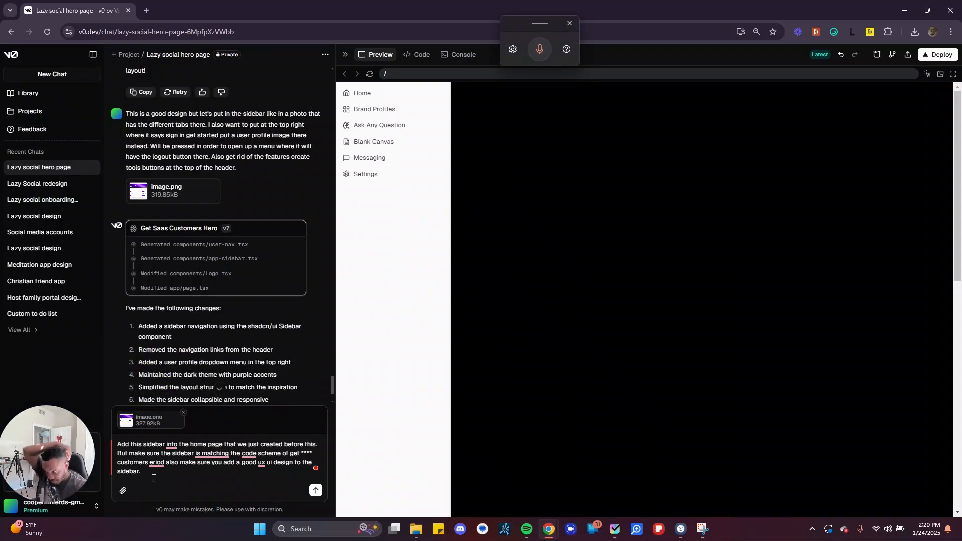
Add a paragraph requesting the circled search icon and the icon that closes the side menu, and submit the prompt
key("shift+Return")
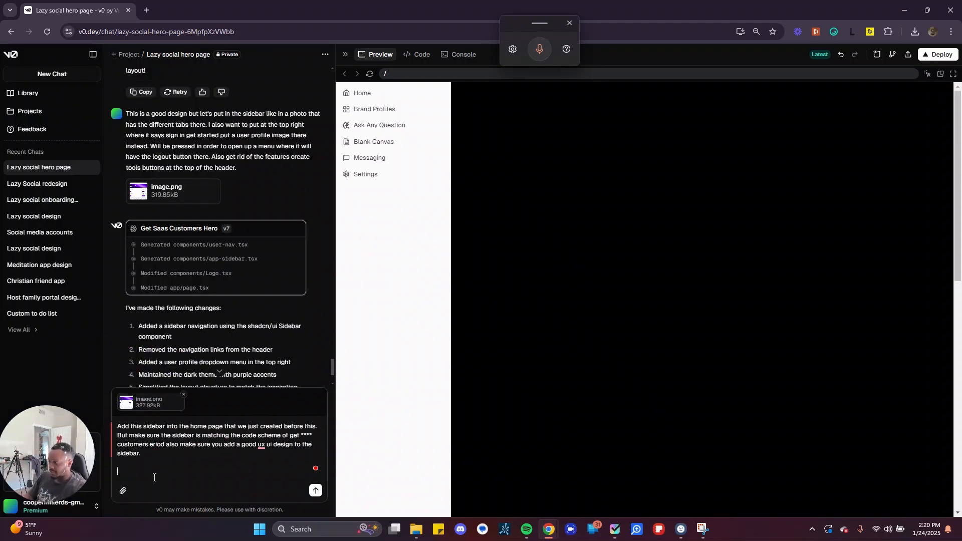
key("super+h")
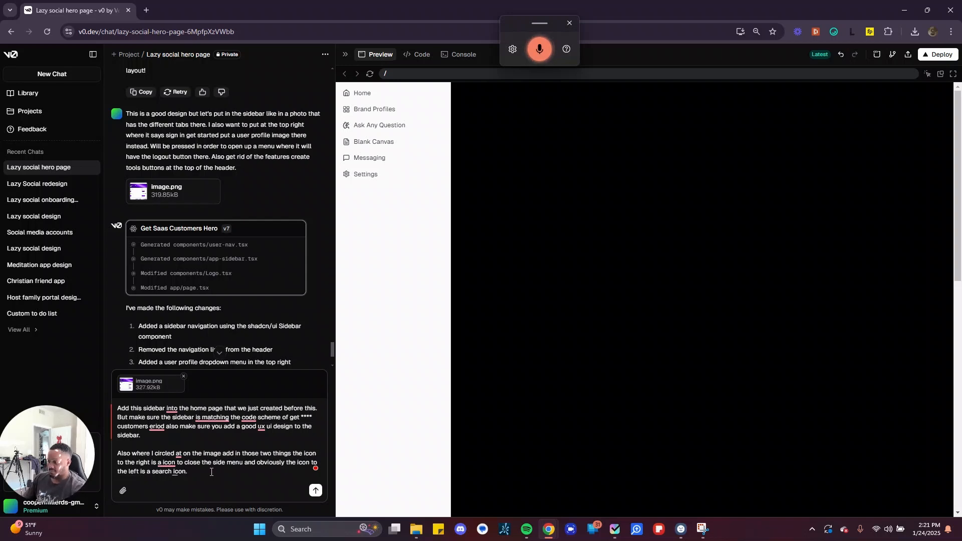
key("Return")
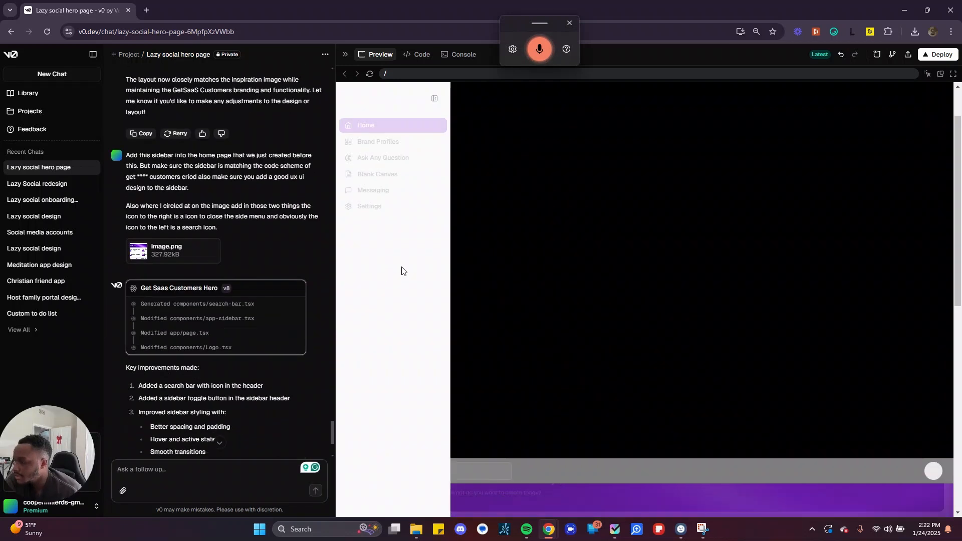
Review the new sidebar design, then restore version v6 of Get Saas Customers Hero as the latest design
scroll(526, 298, "down", 5)
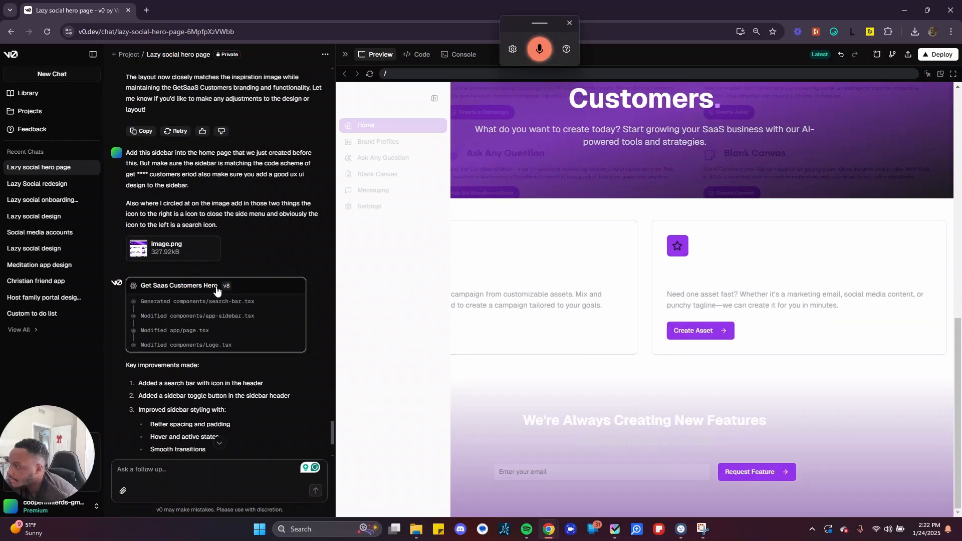
scroll(249, 242, "up", 10)
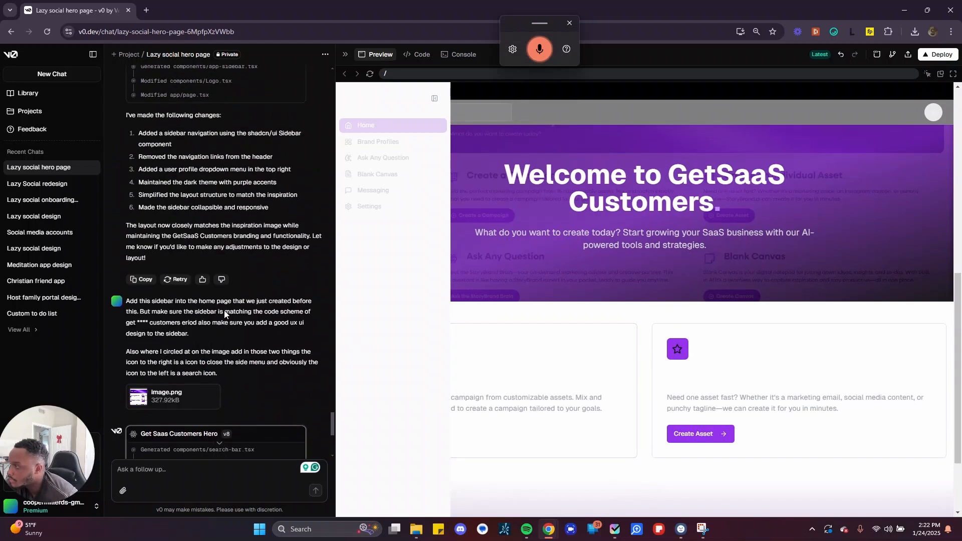
scroll(225, 314, "up", 10)
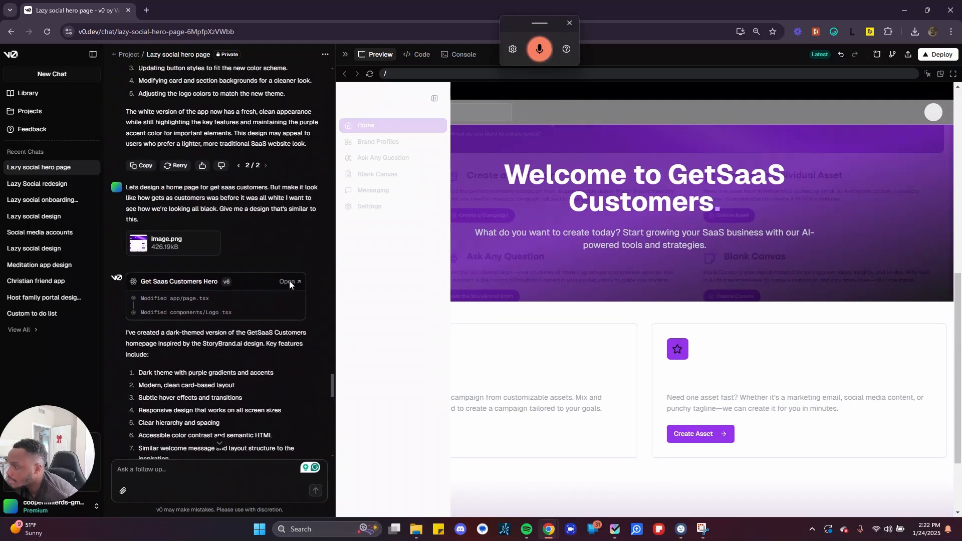
left_click(290, 281)
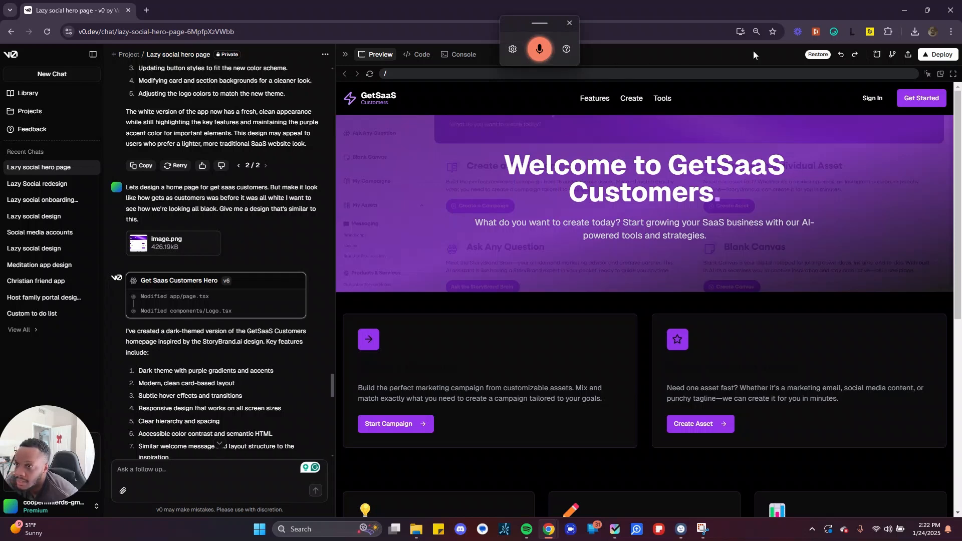
left_click(817, 54)
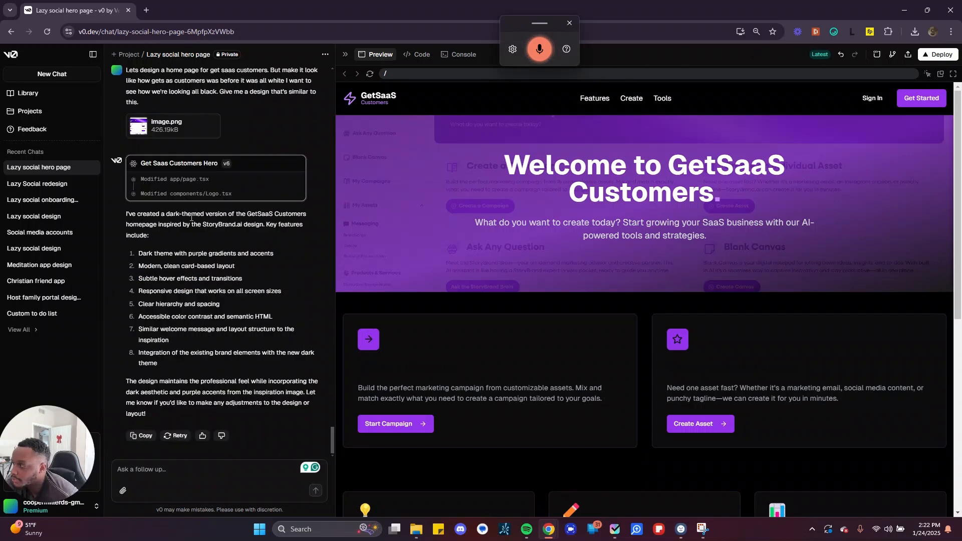
Examine the restored dark home page from the welcome banner to the feature-request section
scroll(469, 248, "down", 5)
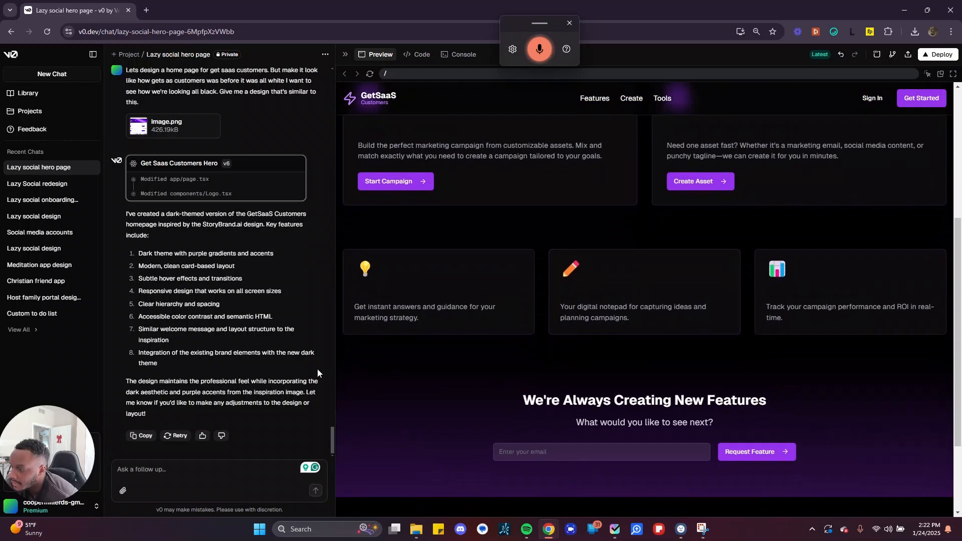
scroll(547, 394, "up", 5)
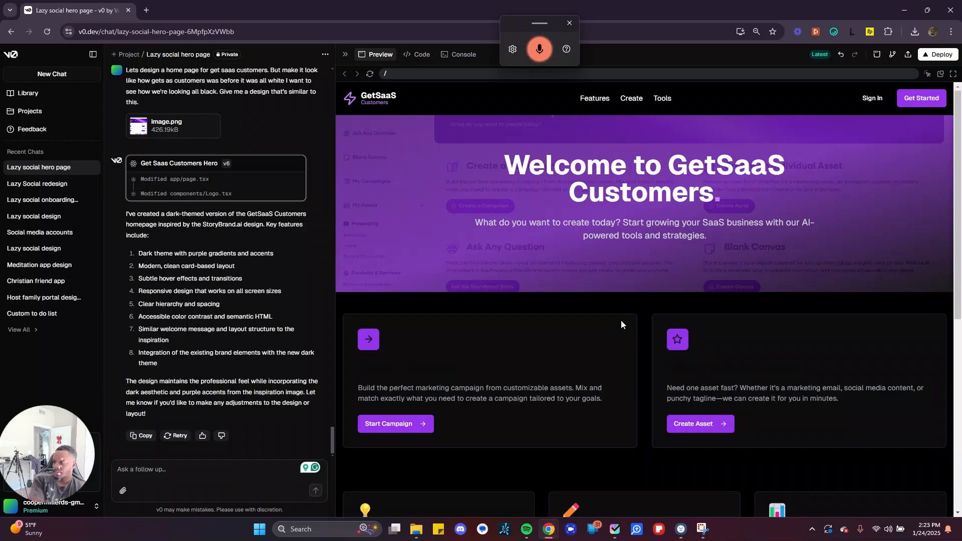
scroll(601, 300, "down", 7)
scroll(548, 404, "up", 8)
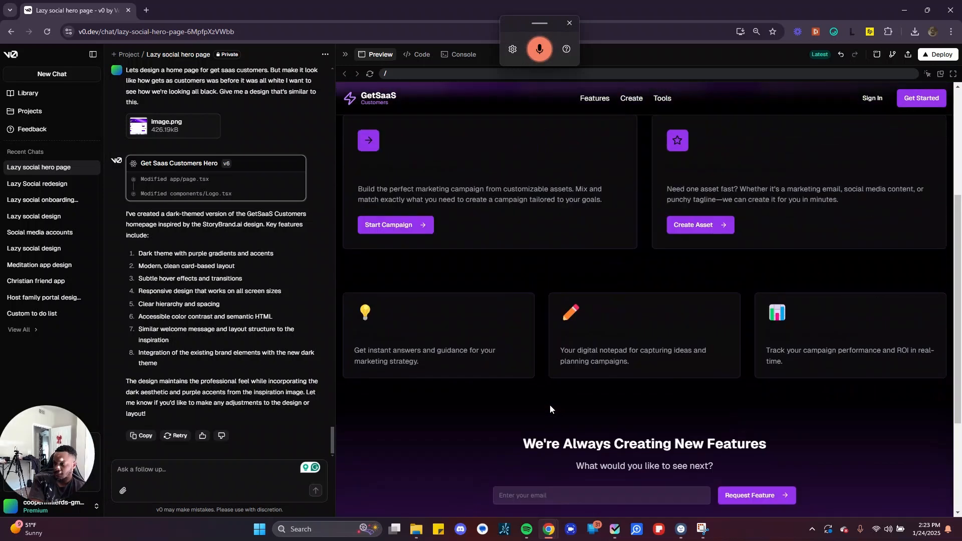
scroll(320, 182, "up", 5)
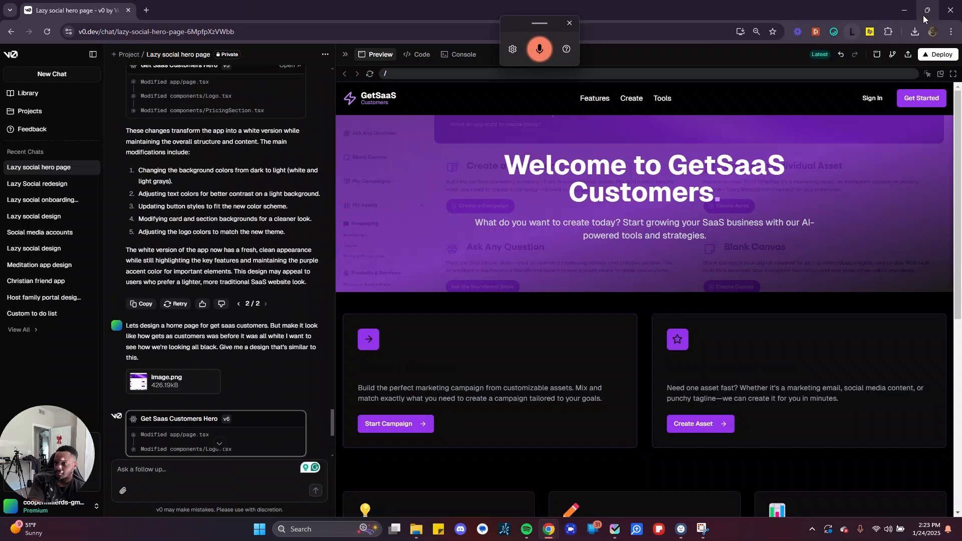
Switch to the Lazy Social home_page in the Bubble editor and move the v0 design window out of its way
left_click(904, 10)
left_click(517, 101)
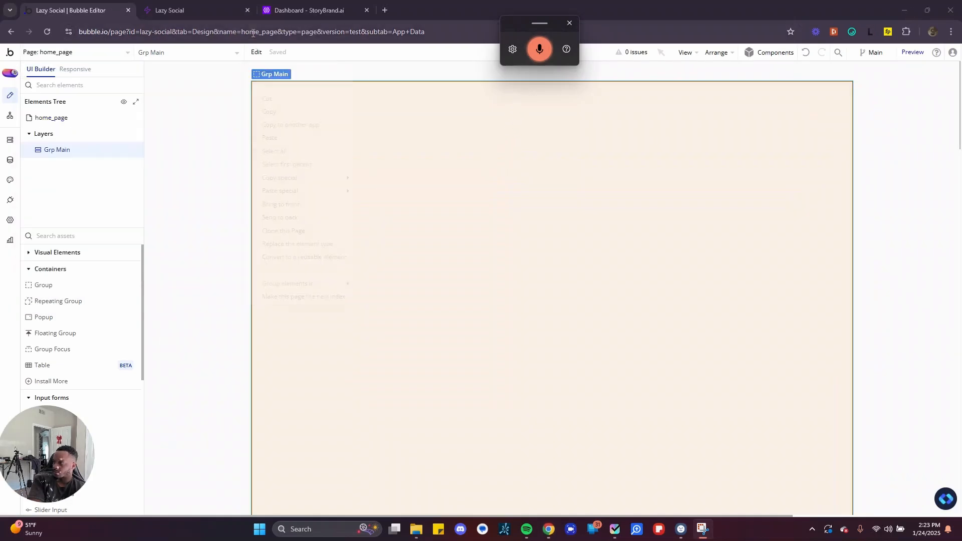
left_click(306, 10)
left_click(180, 7)
left_click(70, 10)
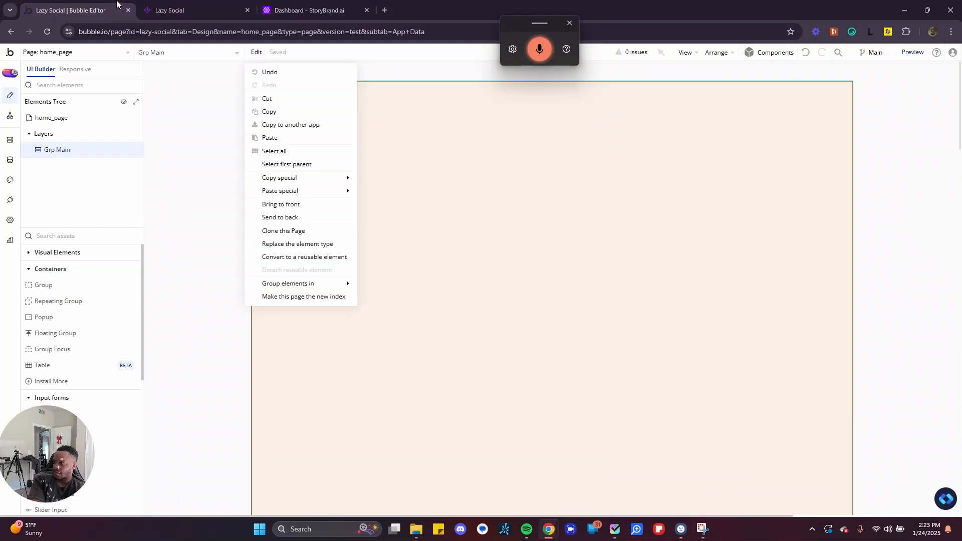
mouse_move(549, 529)
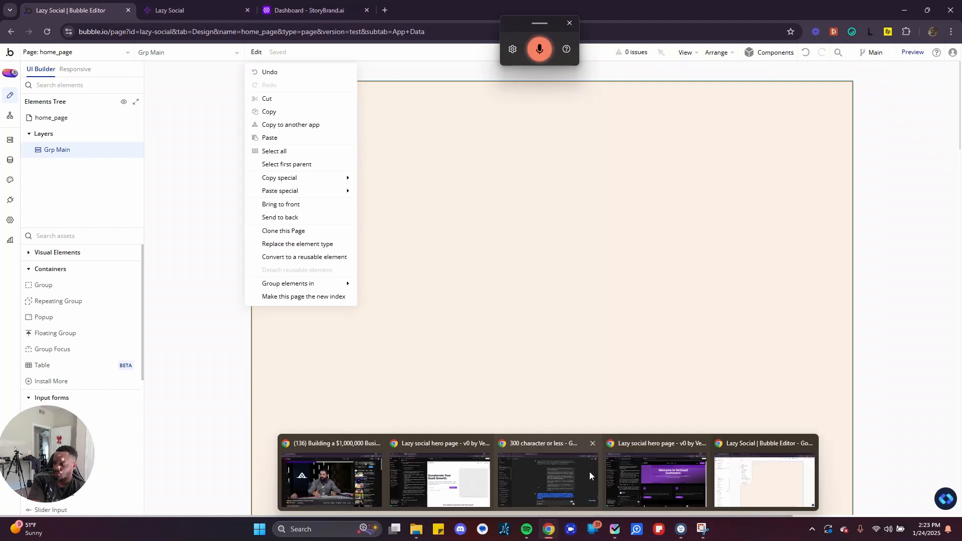
left_click(639, 465)
left_click_drag(351, 10, 0, 250)
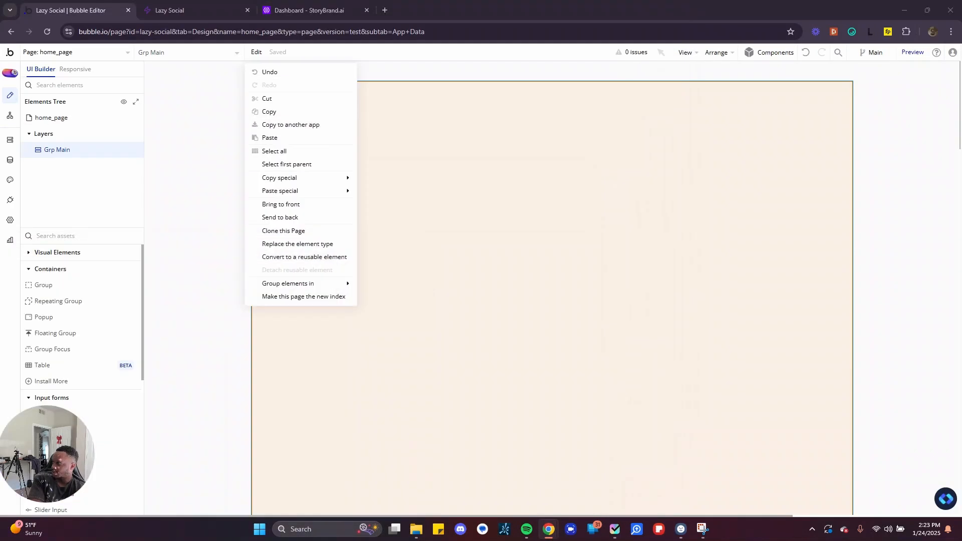
Delete the existing home_page from the Lazy Social app and confirm the deletion
left_click(74, 55)
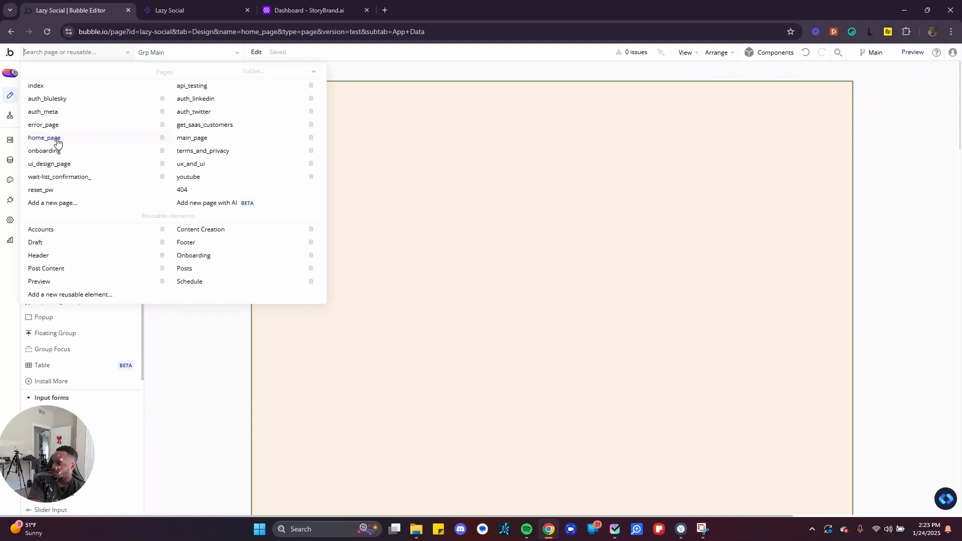
left_click(161, 137)
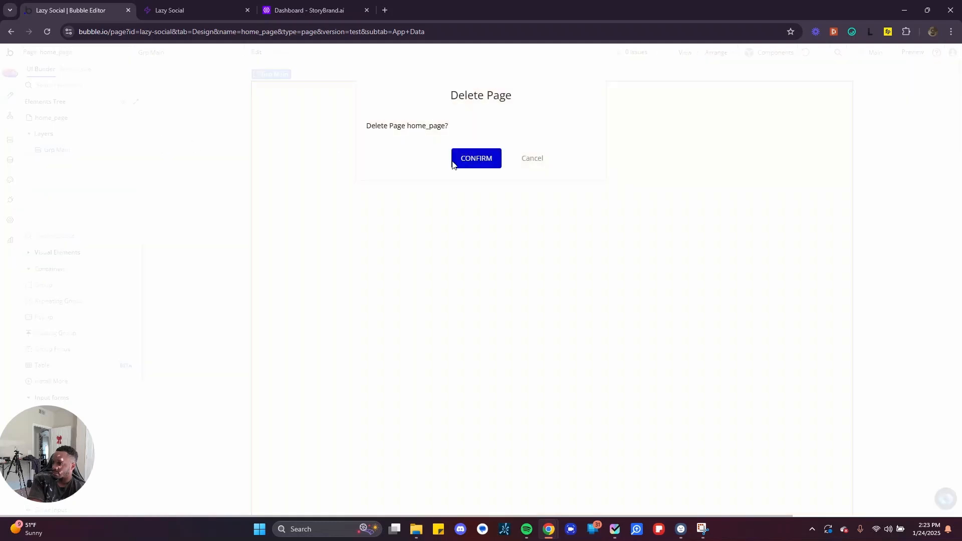
left_click(477, 164)
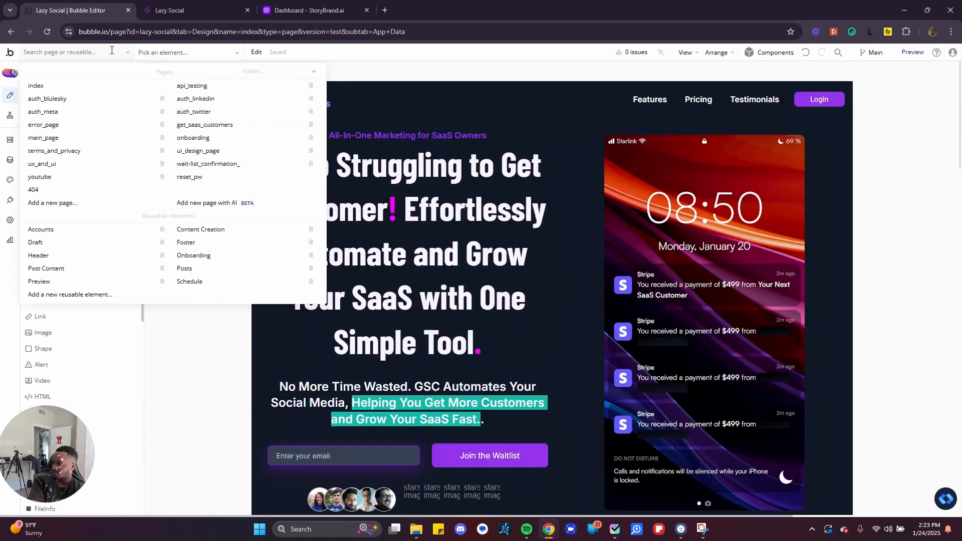
Create a new page named Home page, cloned from main_page
left_click(122, 58)
left_click(122, 59)
left_click(54, 206)
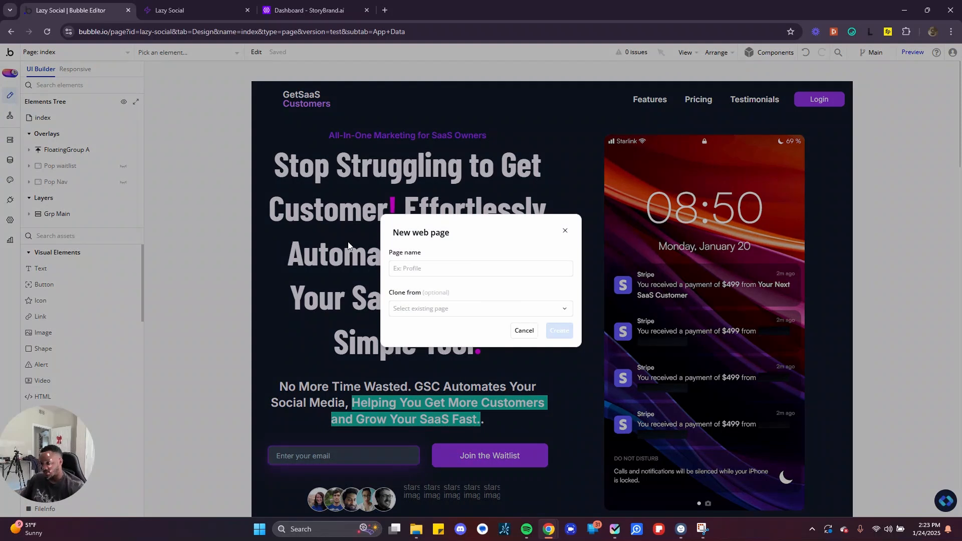
left_click(529, 275)
type("Home page")
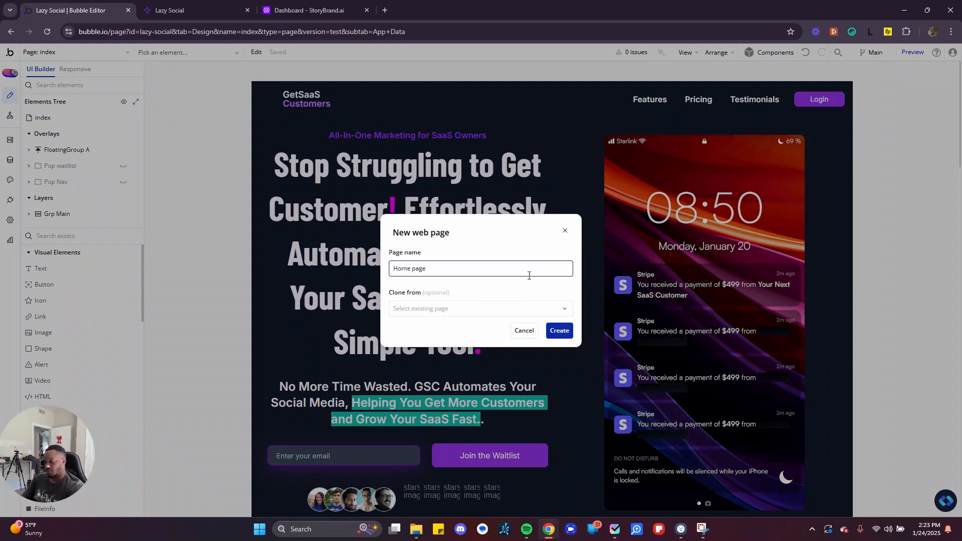
left_click(489, 308)
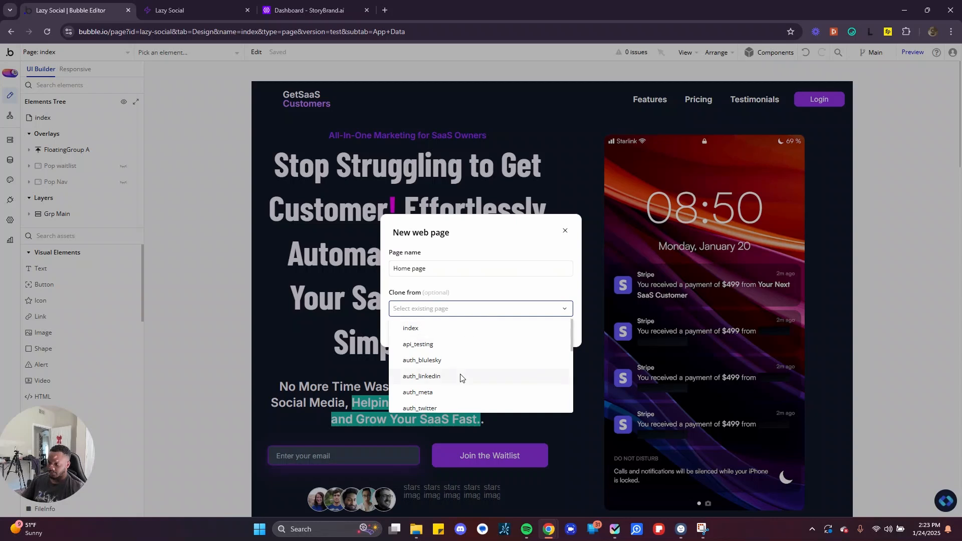
scroll(459, 378, "down", 3)
scroll(451, 376, "up", 3)
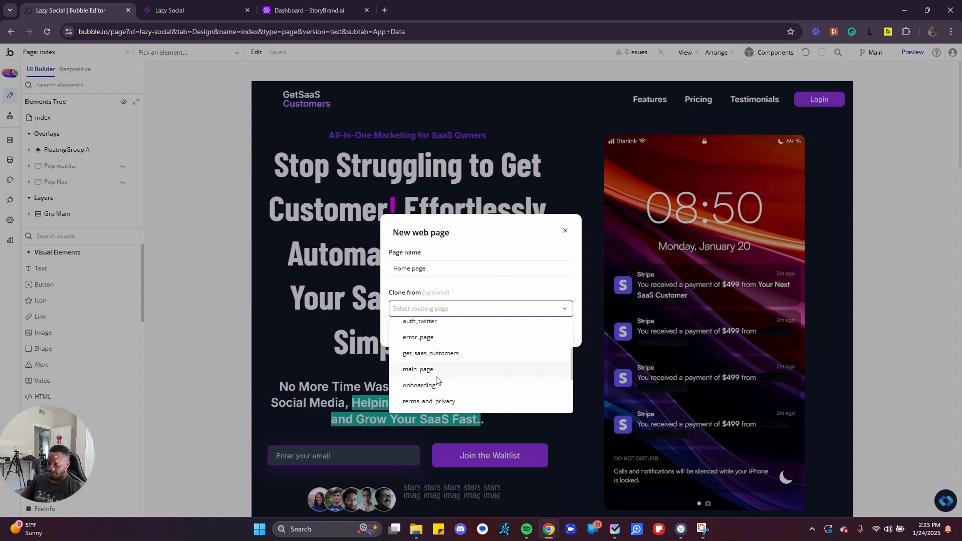
left_click(430, 370)
left_click(556, 331)
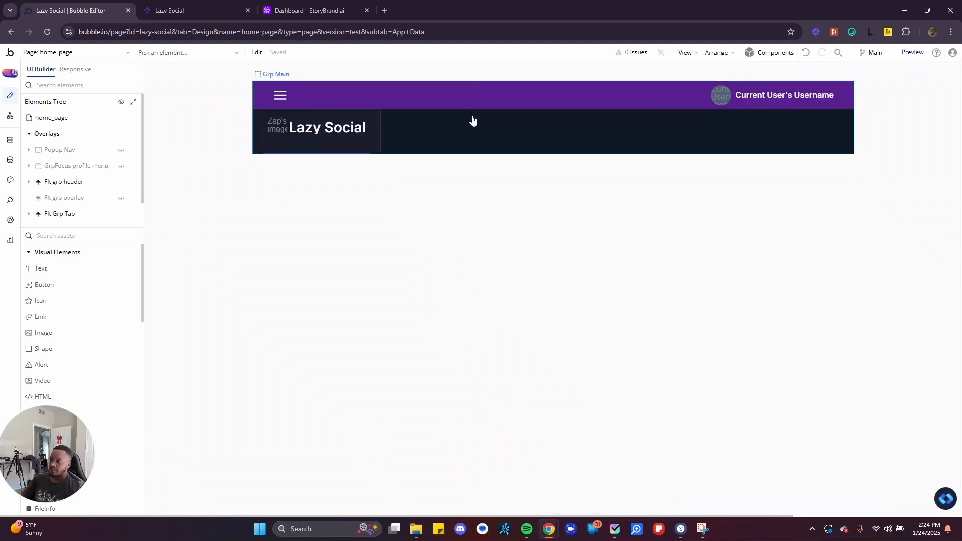
Select Grp Main on the new home_page, preview the page, and return to the Bubble editor
double_click(458, 136)
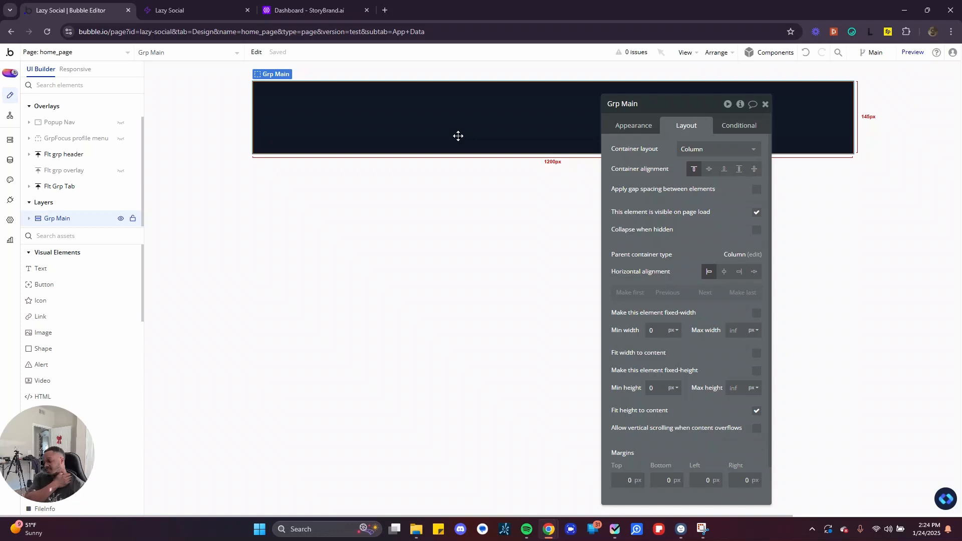
left_click(908, 53)
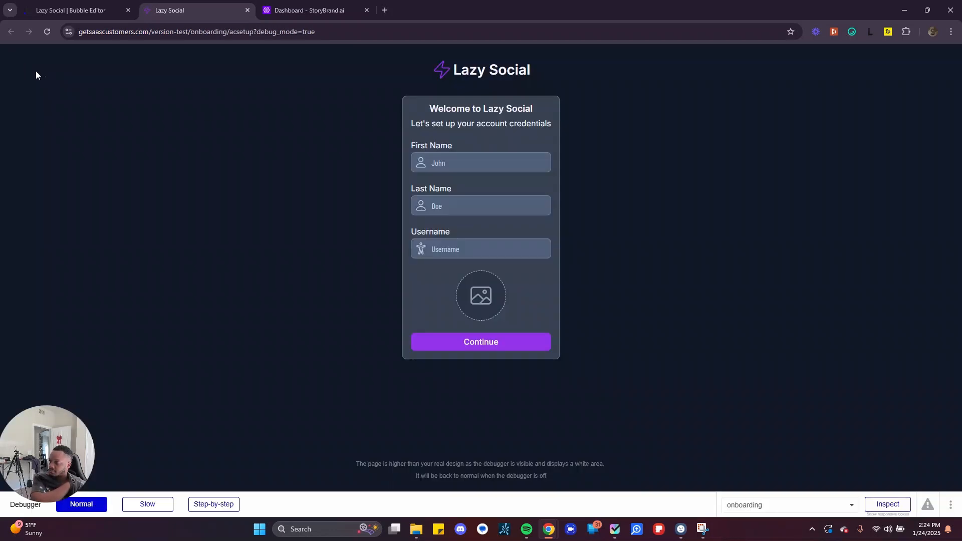
left_click(115, 4)
left_click(169, 7)
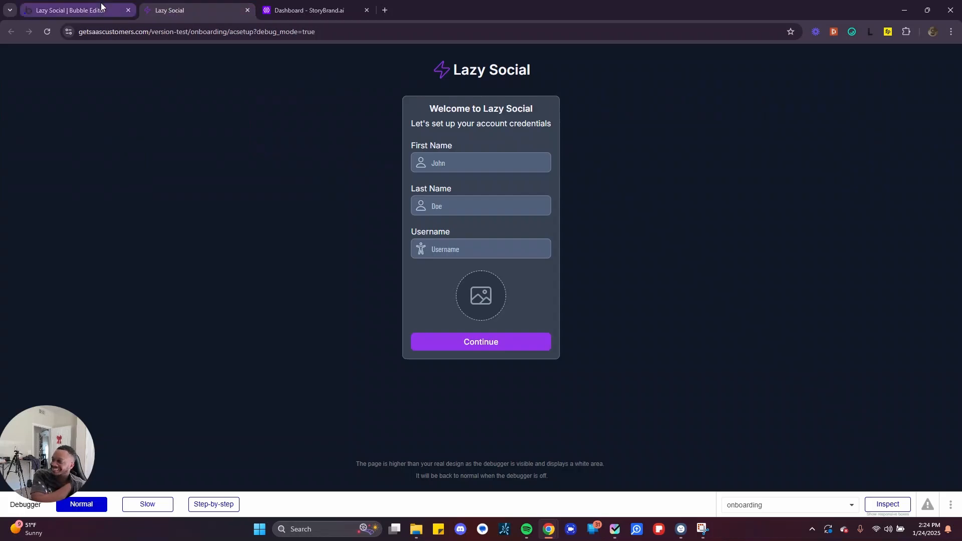
left_click(101, 6)
Open home_page's workflows and, in the Nav folder, the Page is loaded flow that goes to the onboarding page
left_click(14, 119)
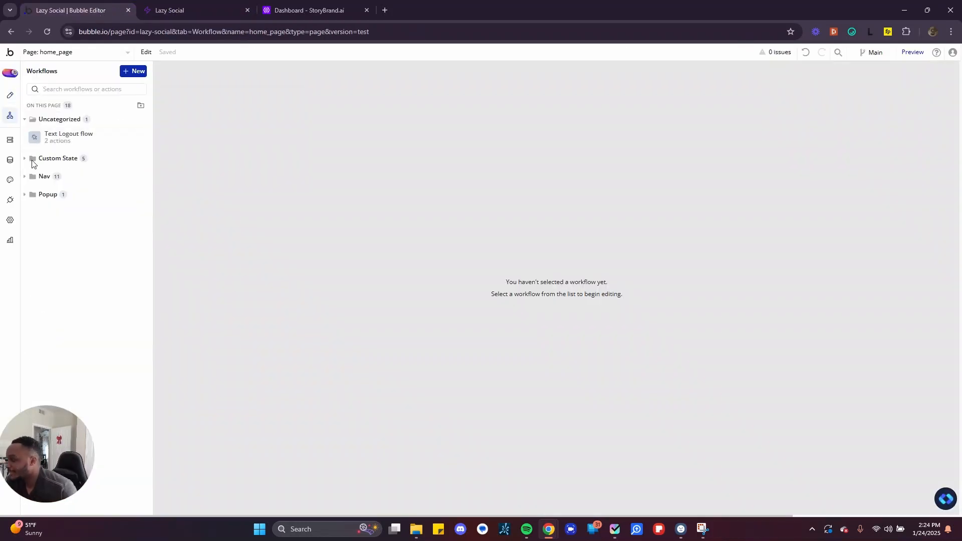
left_click(24, 177)
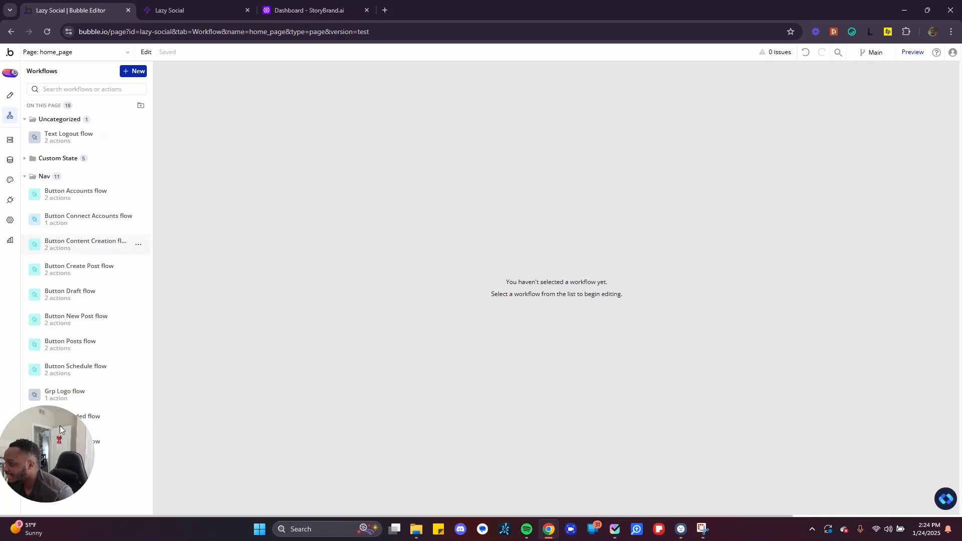
left_click_drag(59, 425, 189, 416)
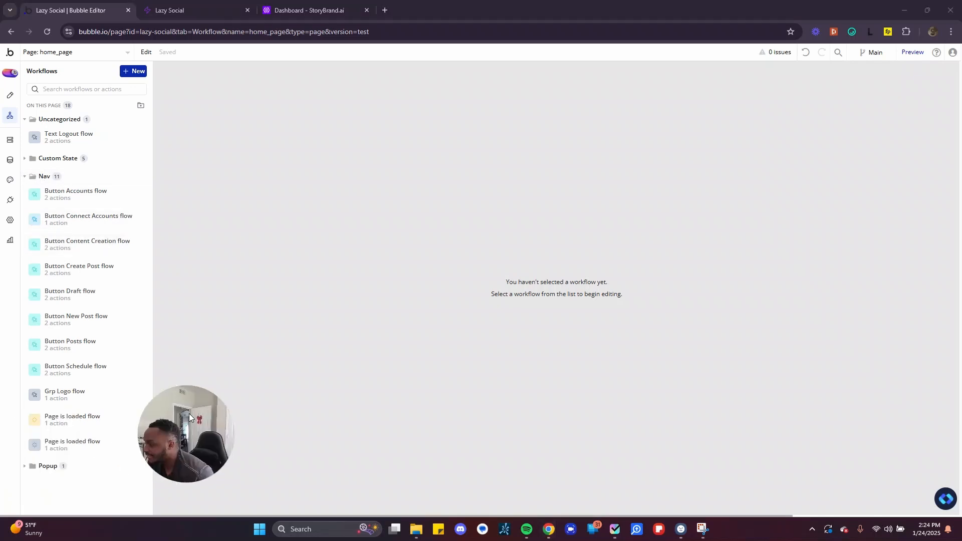
left_click(87, 445)
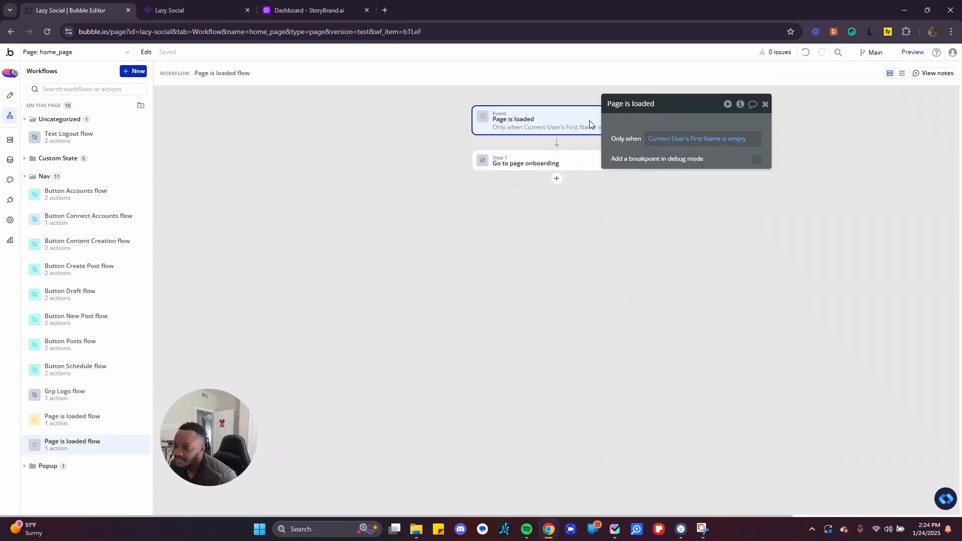
left_click_drag(663, 103, 365, 136)
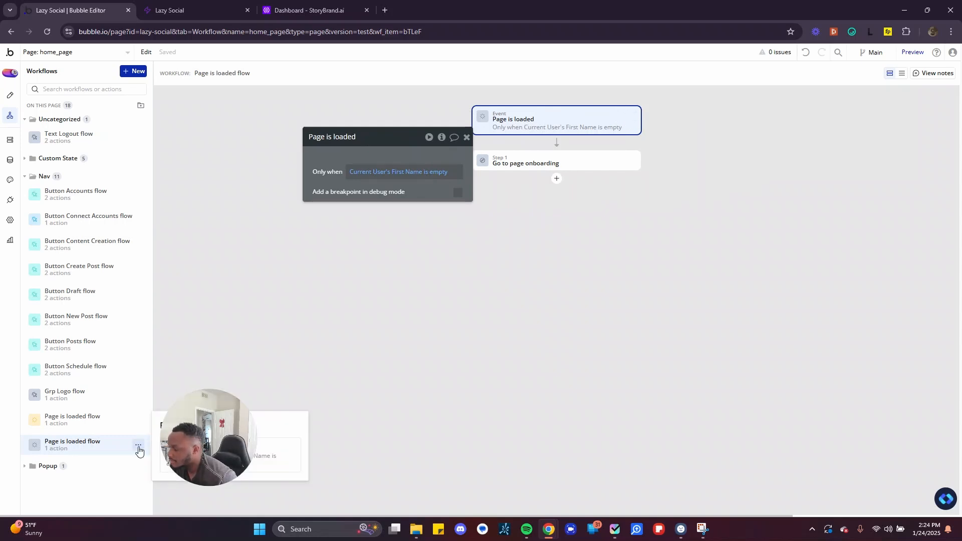
Check the options of the Page is loaded event and add a breakpoint in debug mode to it
right_click(449, 178)
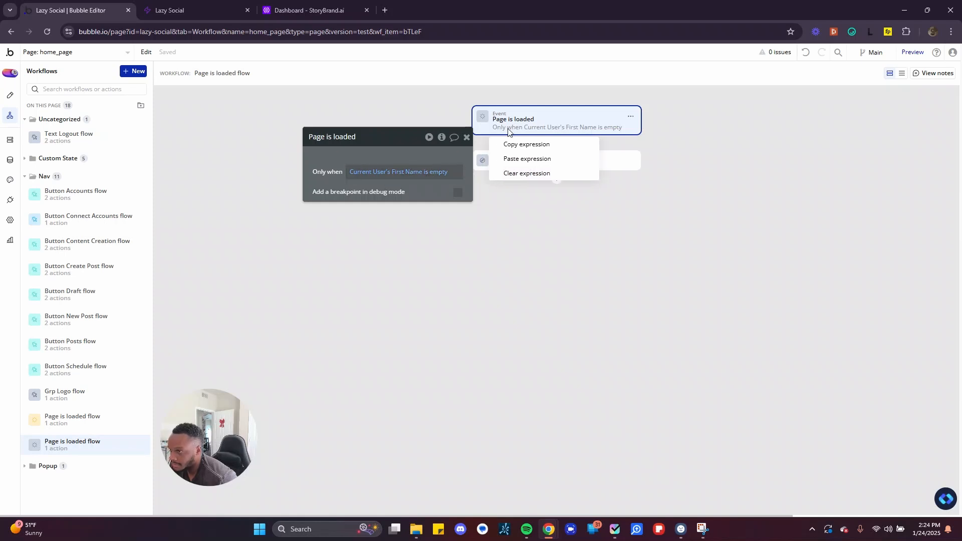
left_click(535, 124)
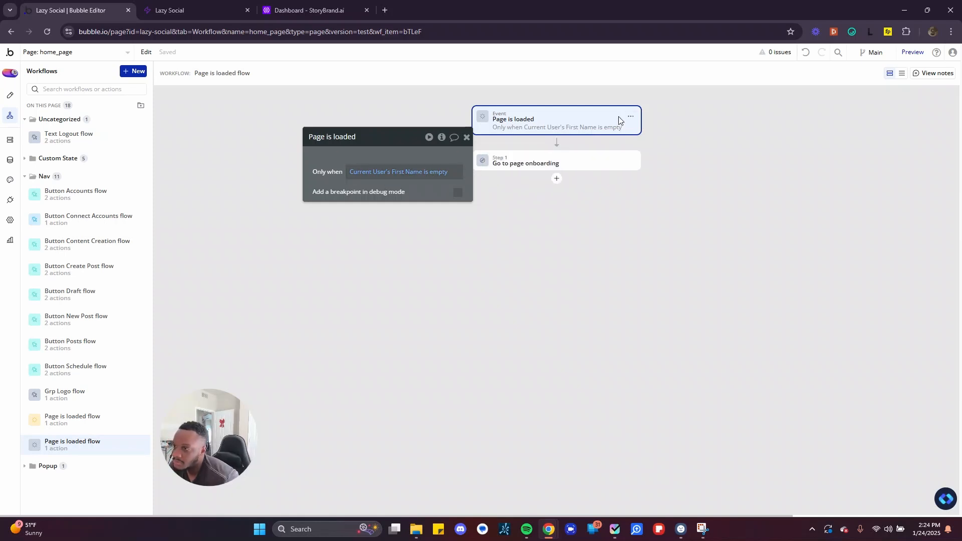
left_click(632, 116)
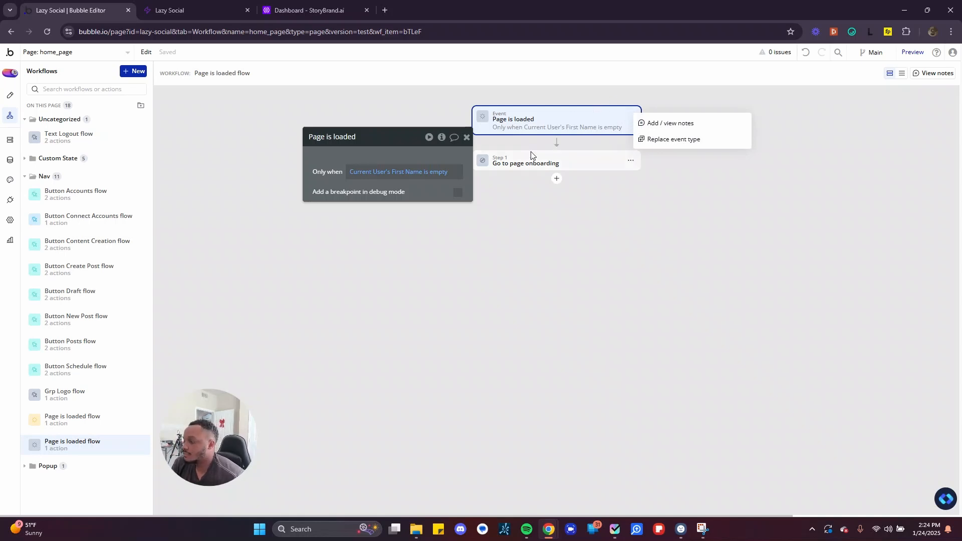
left_click(557, 142)
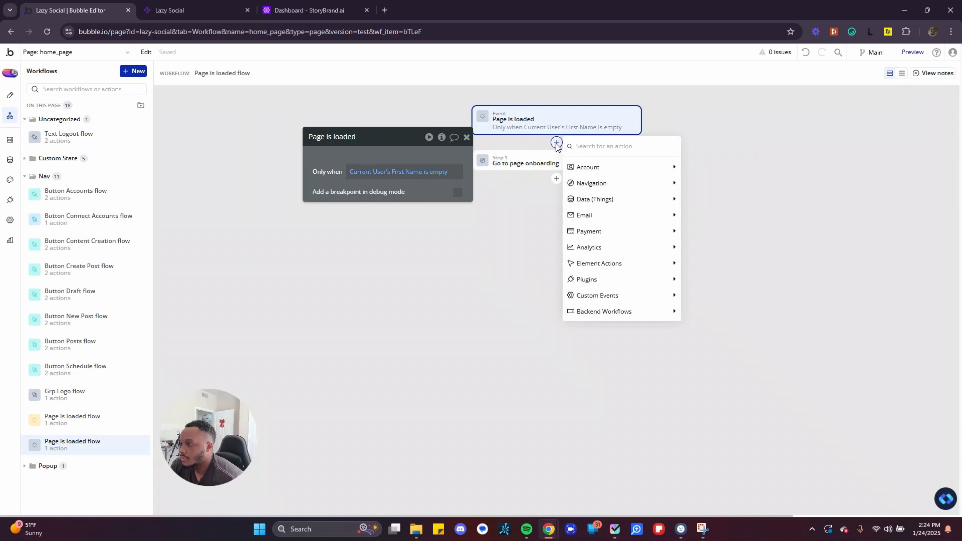
left_click(434, 155)
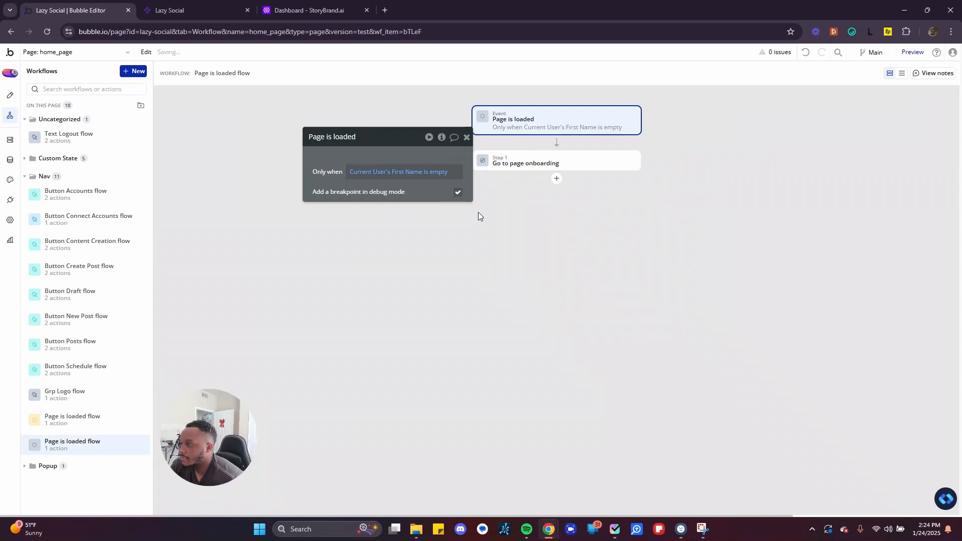
Preview home_page with the debug breakpoint and run the paused workflows in the debugger
left_click(175, 4)
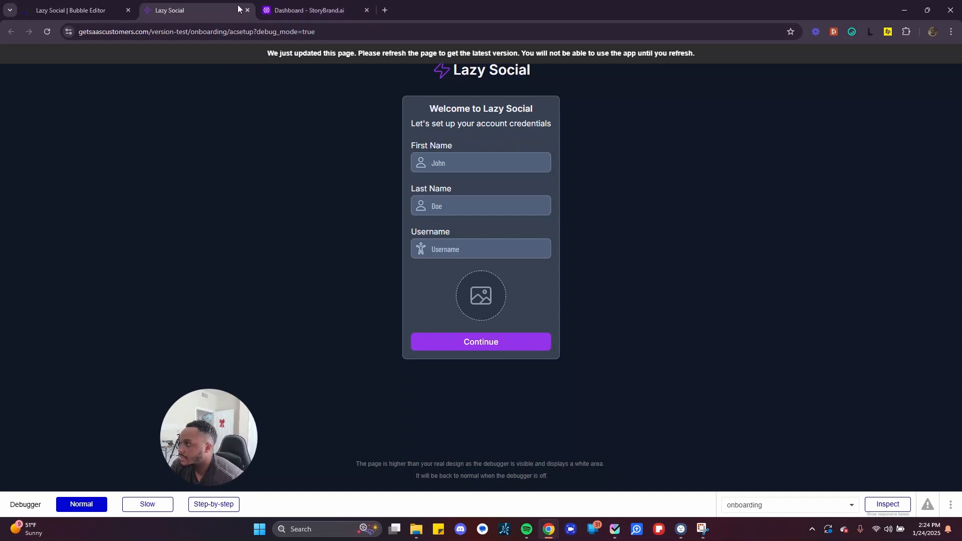
left_click(95, 4)
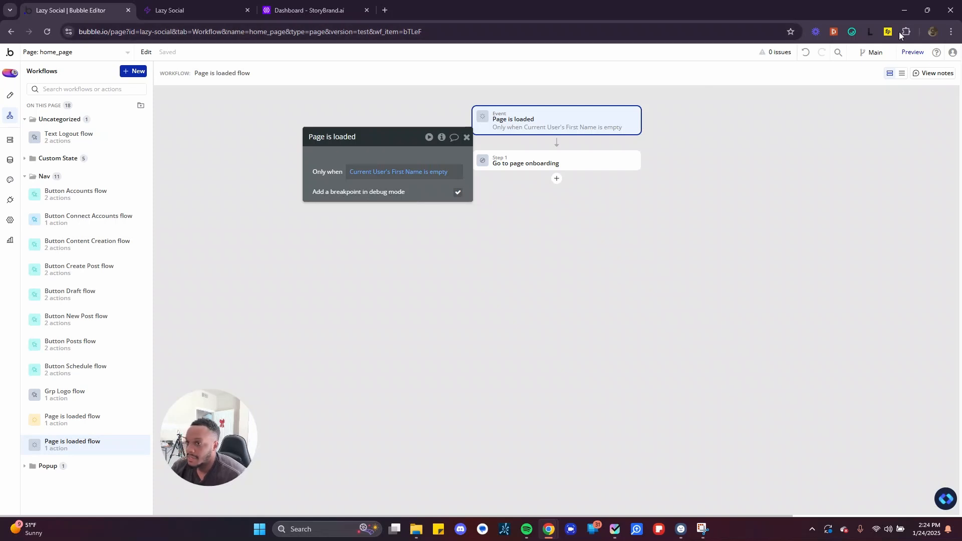
left_click(907, 54)
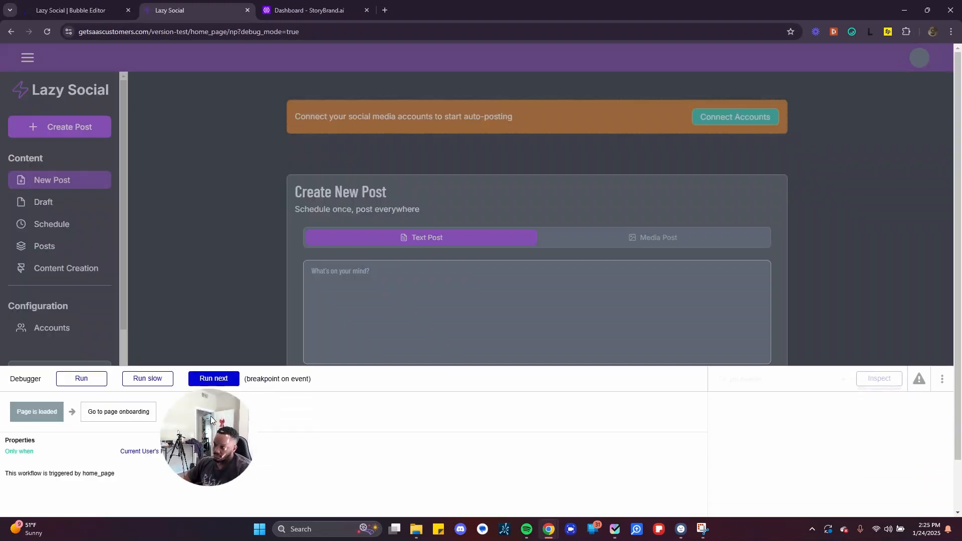
left_click(81, 378)
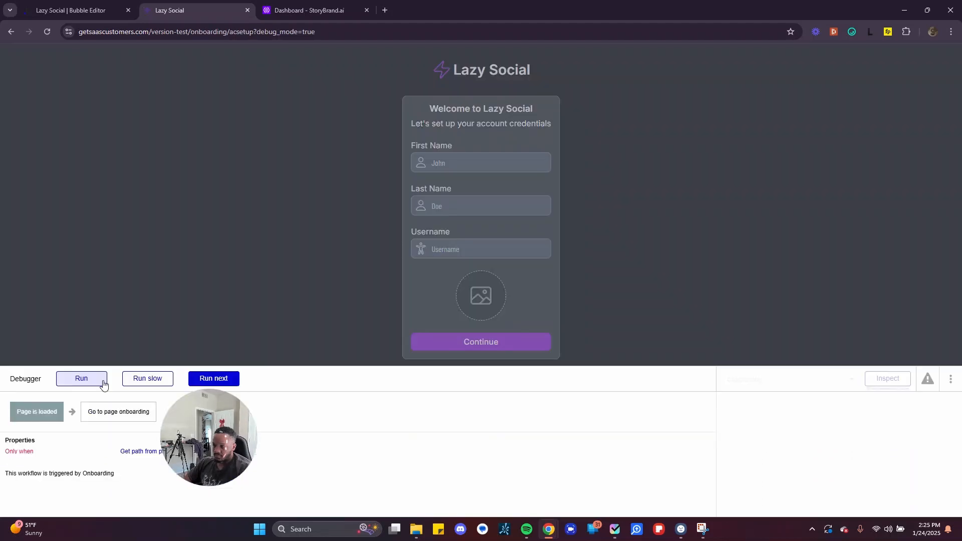
left_click(98, 383)
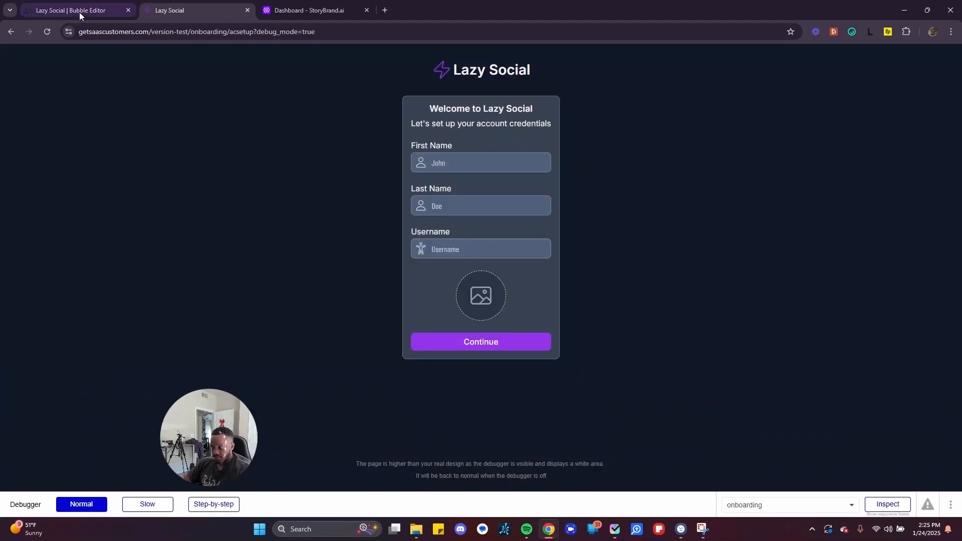
Open the Bubble documentation for the breakpoint option and read the section on adding a breakpoint in debug mode
left_click(79, 11)
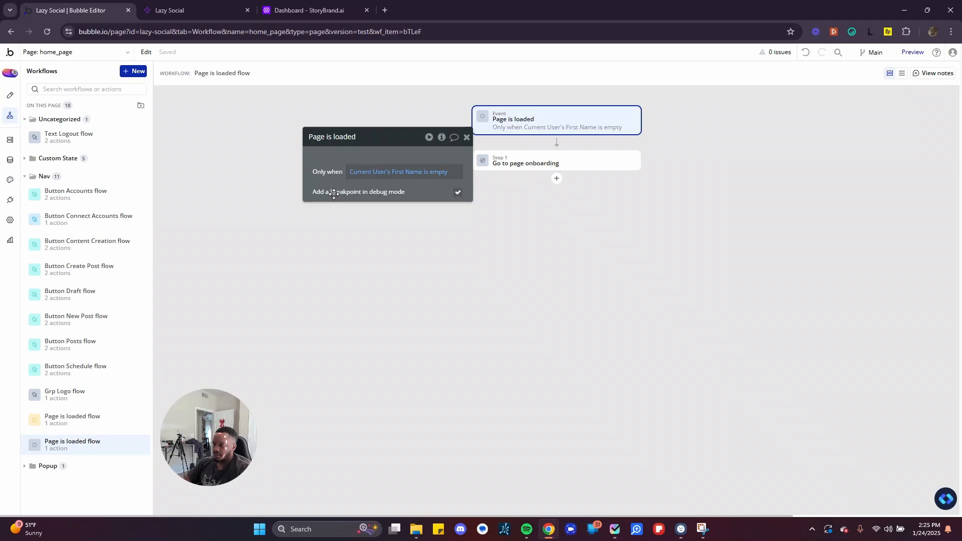
left_click(485, 190)
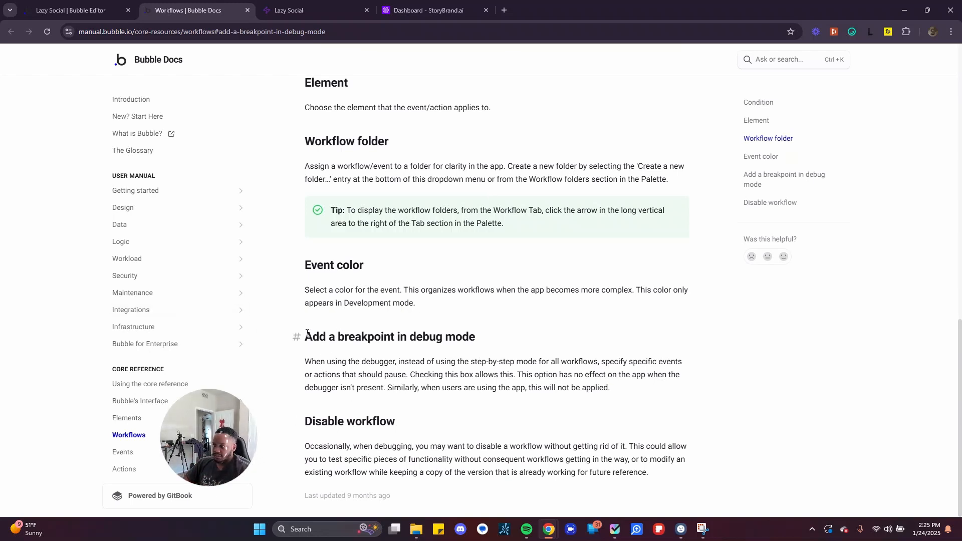
left_click_drag(307, 333, 666, 396)
left_click(326, 363)
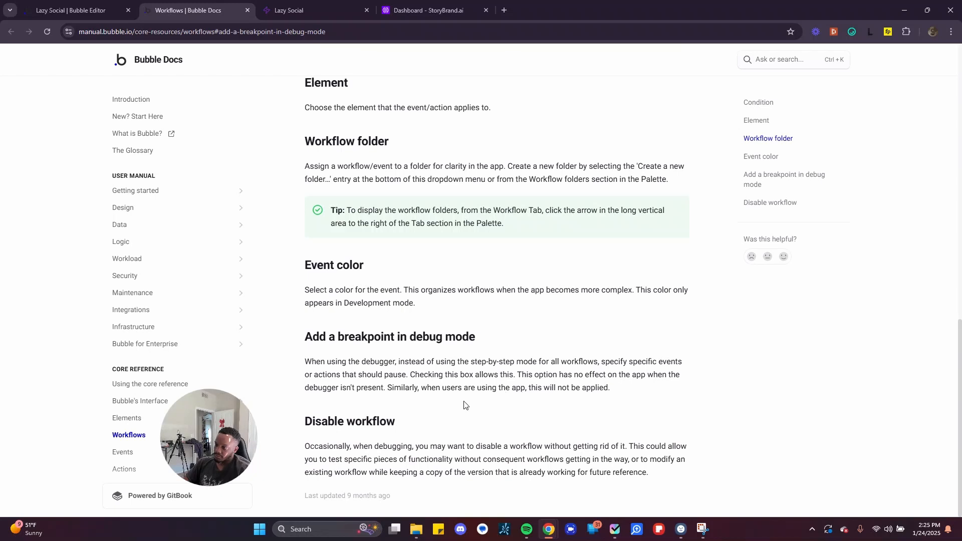
Preview home_page from the editor again and advance the paused Page is loaded workflow with Run next
left_click(75, 10)
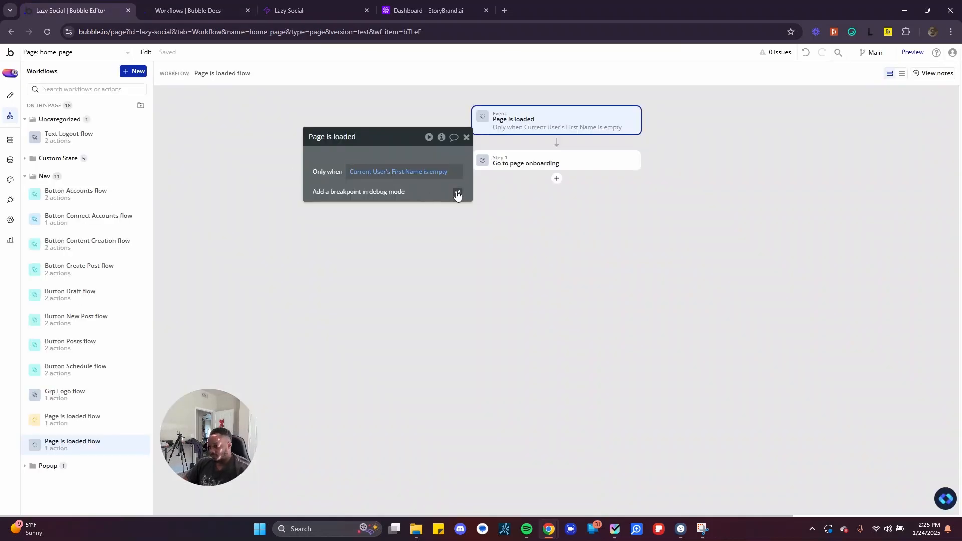
left_click(912, 52)
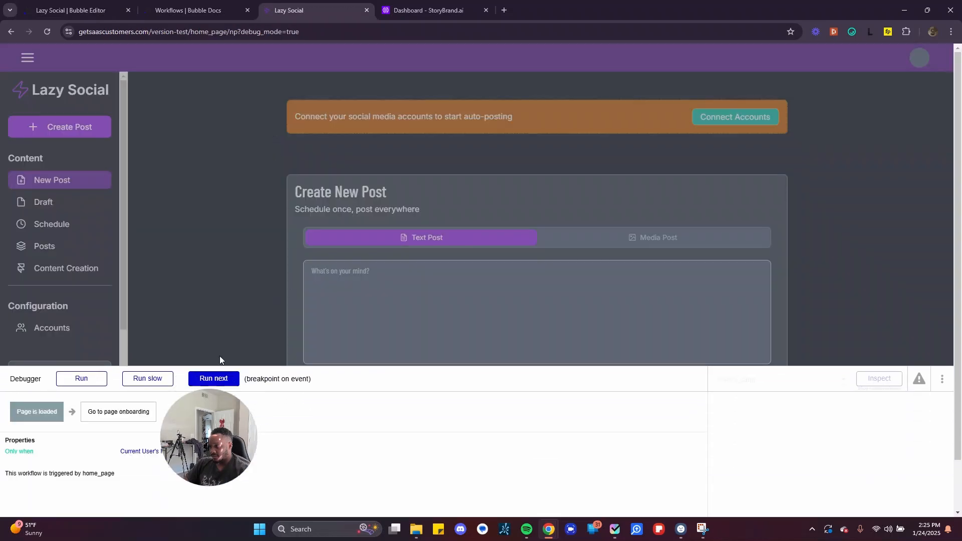
left_click(205, 380)
left_click(204, 382)
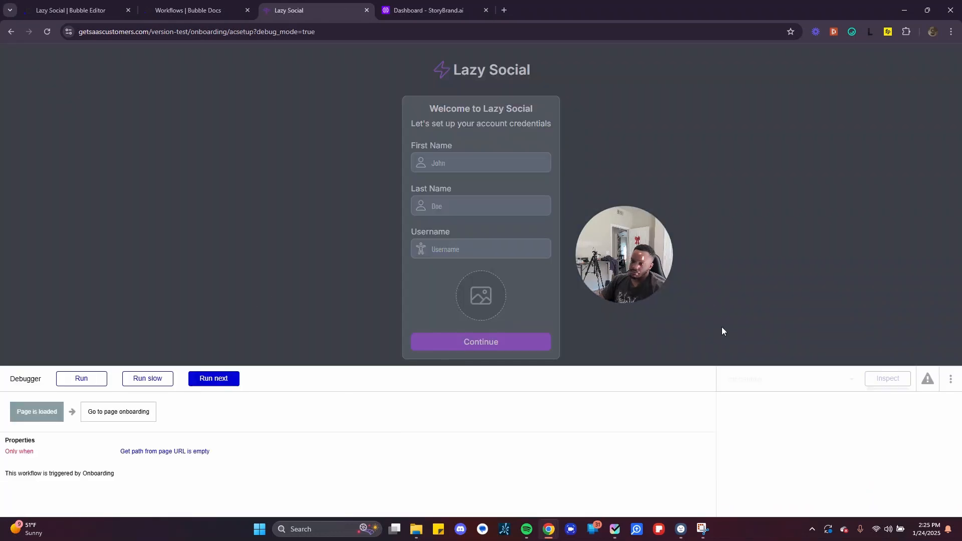
Return to the editor and turn off the debug-mode breakpoint on the Page is loaded event
left_click(99, 5)
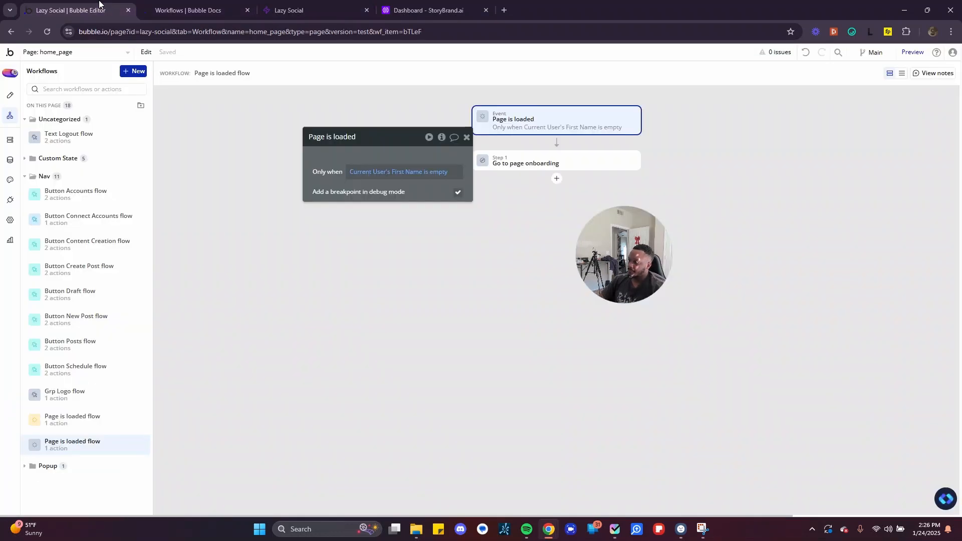
left_click(457, 195)
right_click(444, 174)
left_click(537, 217)
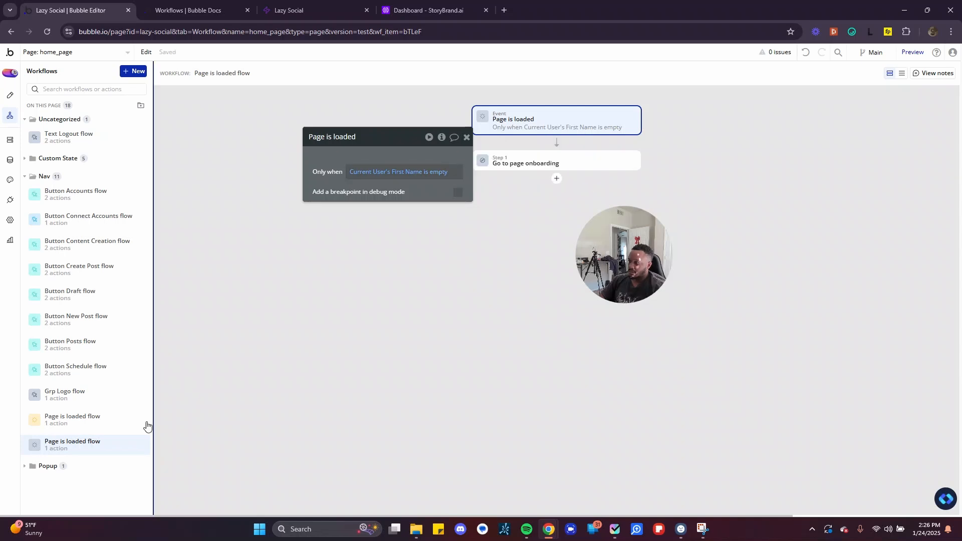
Disable the Page is loaded workflow that redirects users with an empty First Name to the onboarding page
left_click(139, 446)
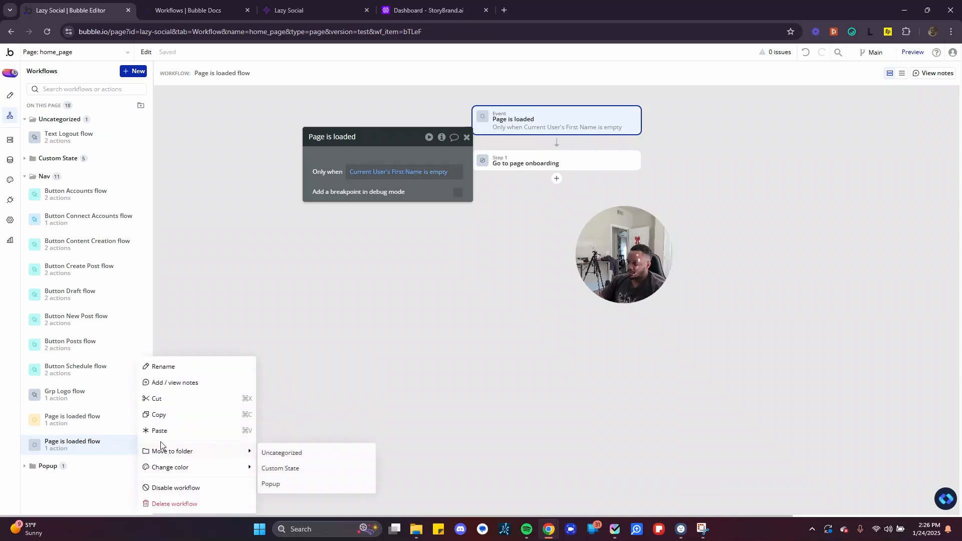
left_click(186, 493)
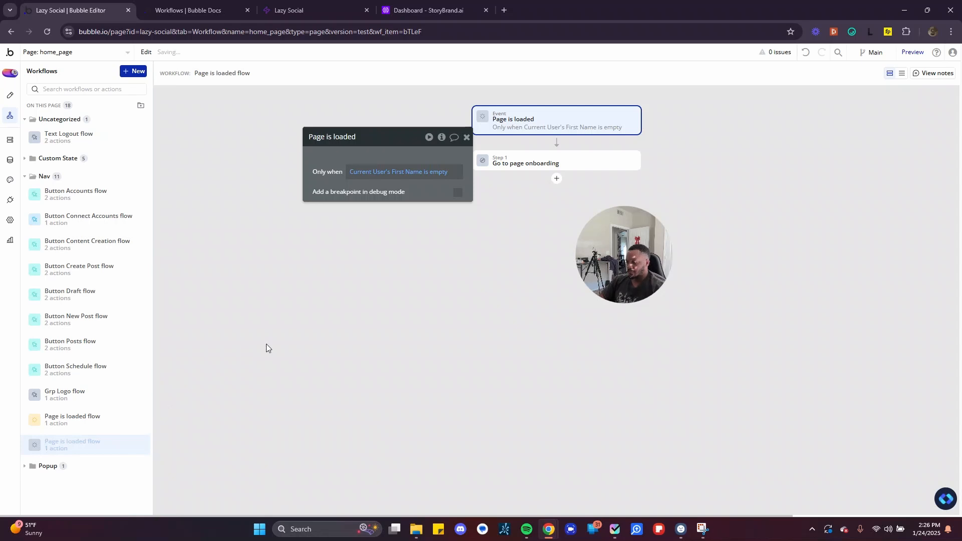
Glance at the StoryBrand.ai dashboard and the open preview, close the Bubble documentation, and return to the Bubble editor
left_click(431, 9)
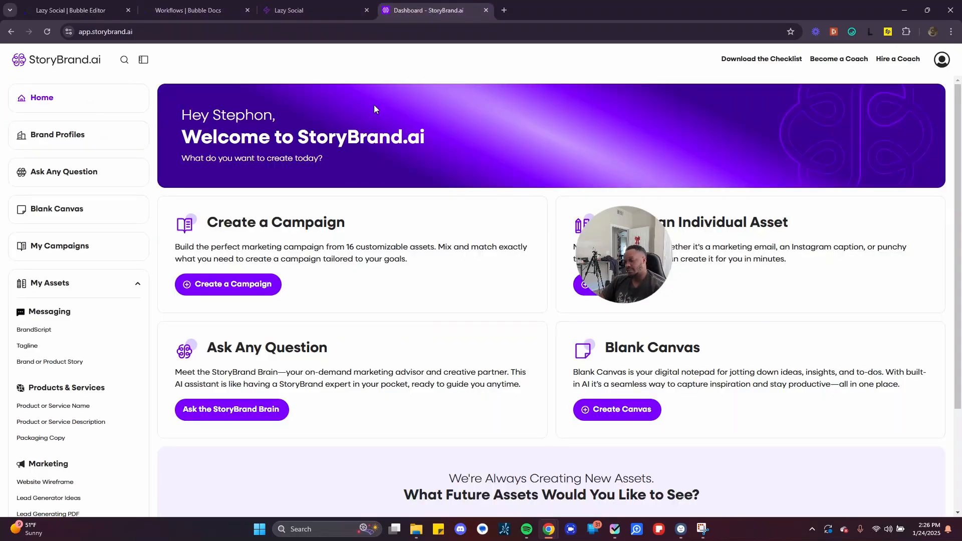
left_click_drag(427, 295, 429, 355)
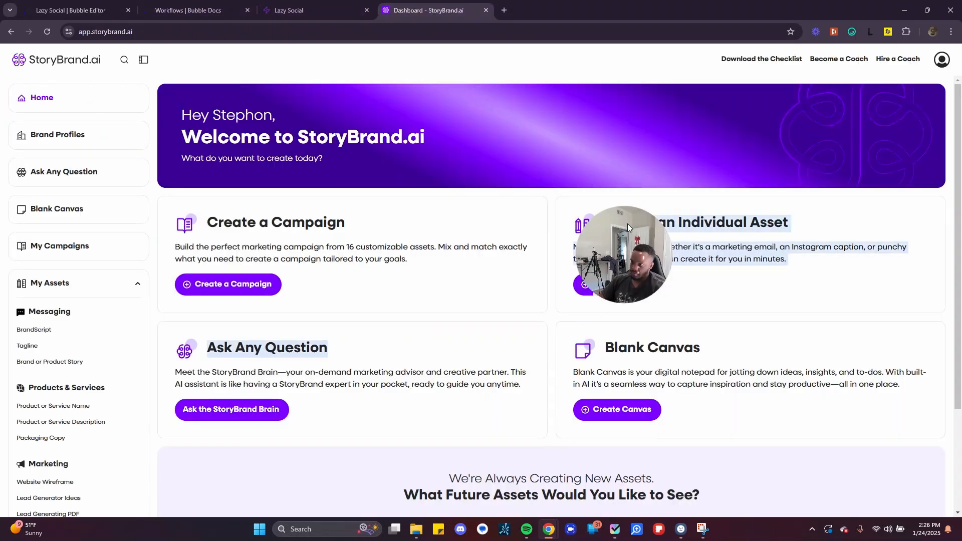
left_click_drag(626, 251, 95, 462)
left_click(324, 5)
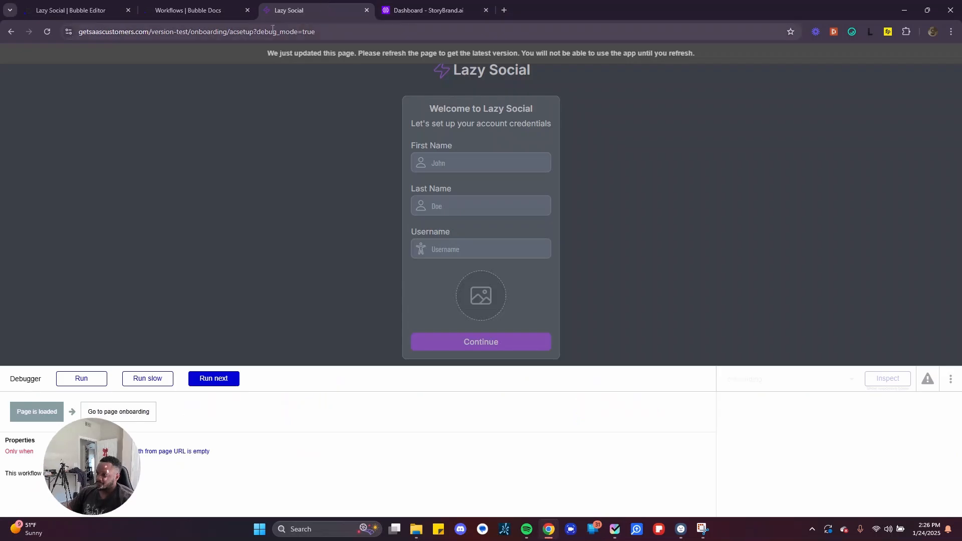
left_click(230, 7)
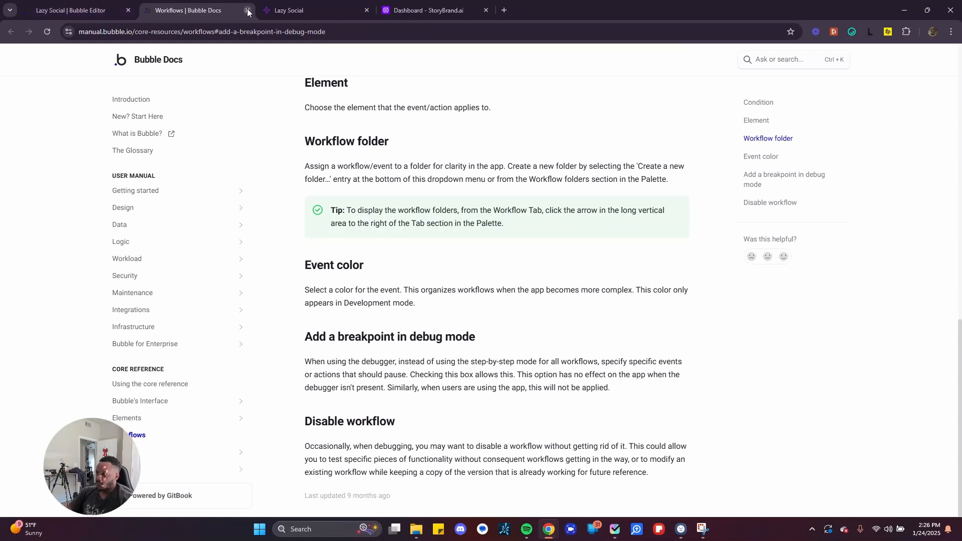
left_click(248, 9)
left_click(102, 5)
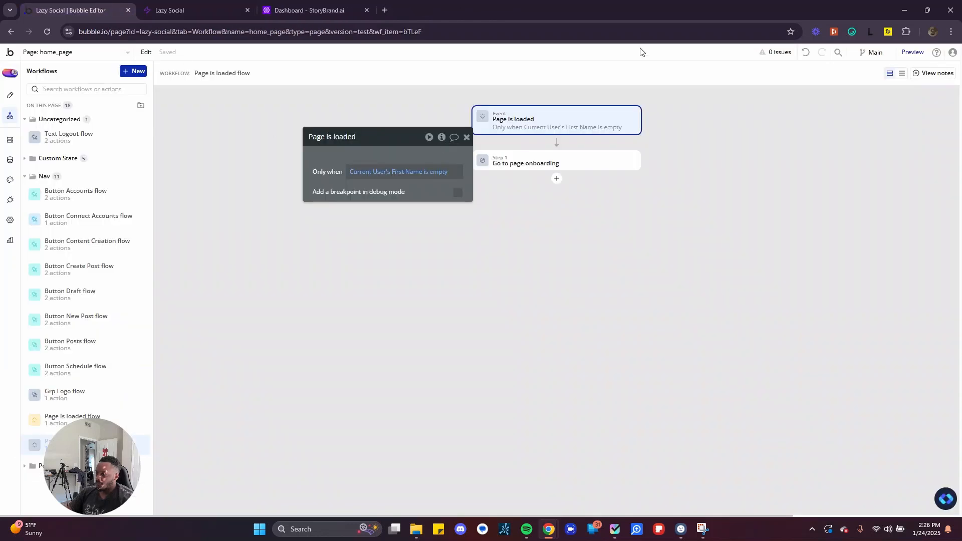
Preview home_page with the onboarding redirect disabled and run the paused Do every time workflow at normal speed
left_click(912, 52)
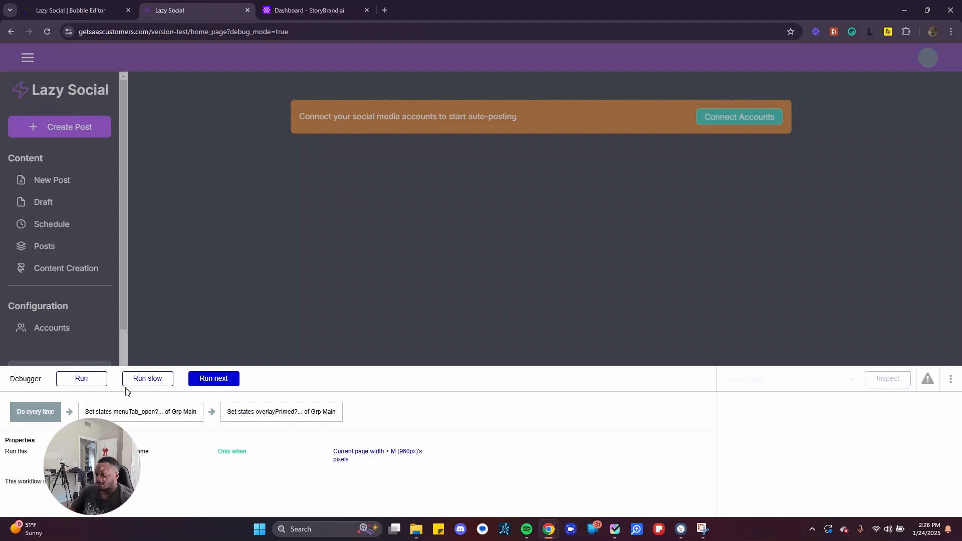
left_click(80, 382)
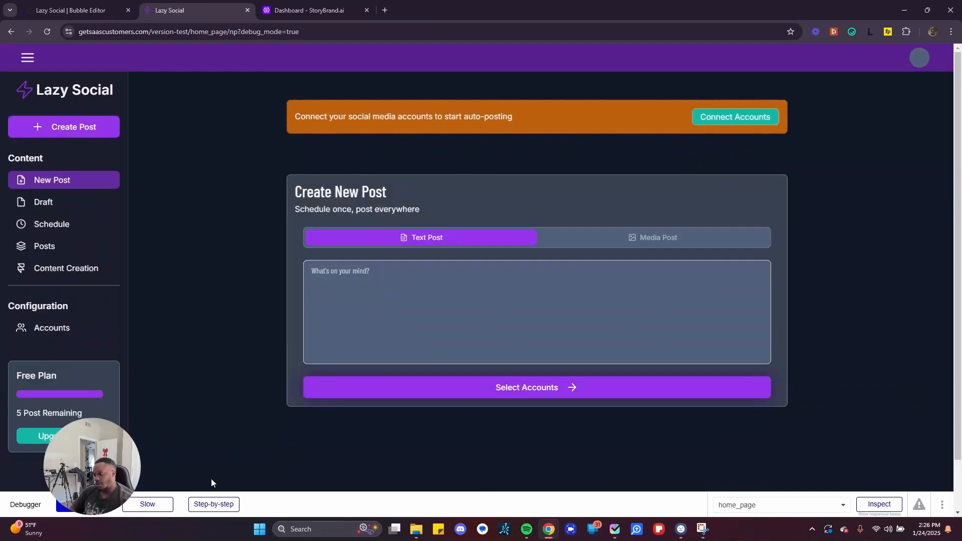
left_click_drag(117, 449, 195, 383)
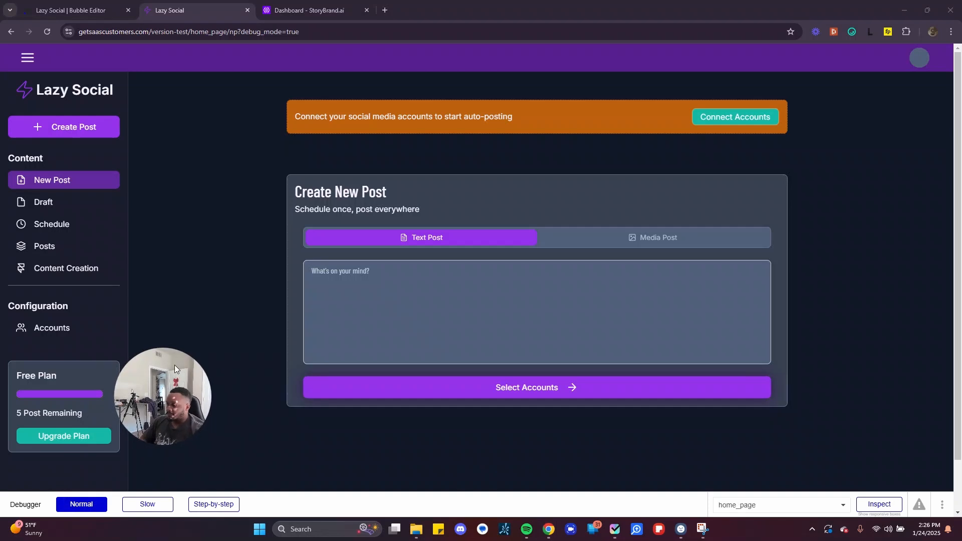
left_click_drag(175, 365, 177, 388)
Set the debugger to step-by-step, trigger the Draft navigation workflow and advance it to the menuTab_open? state action
left_click(213, 504)
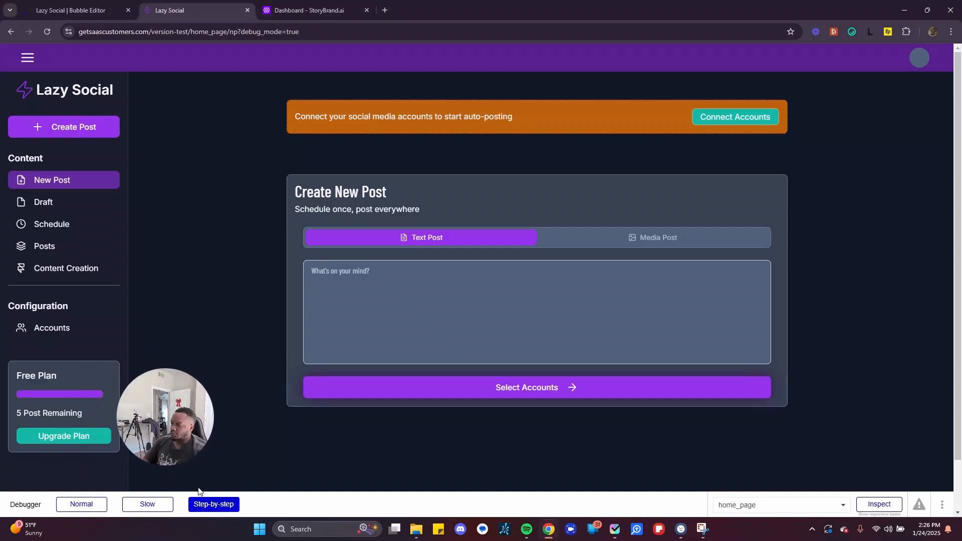
left_click(41, 203)
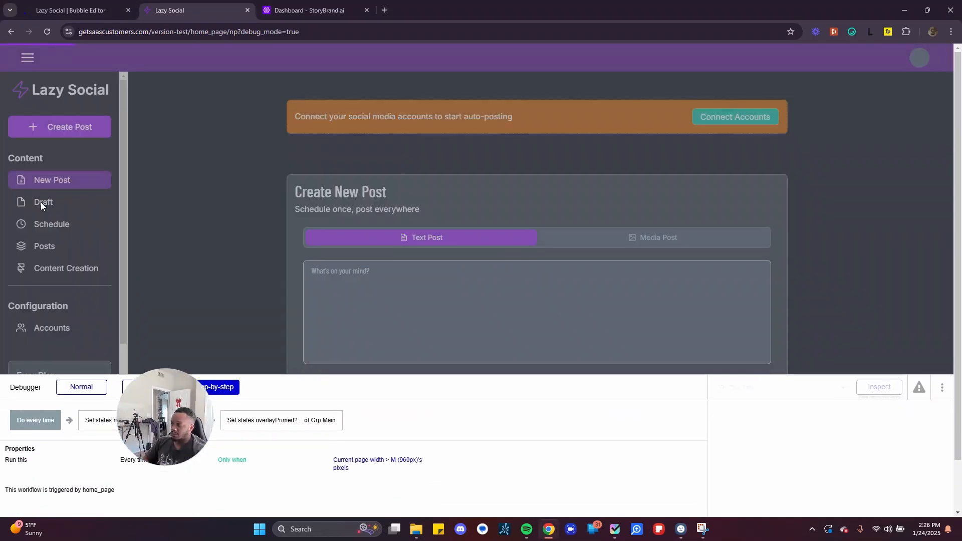
left_click_drag(186, 453, 262, 286)
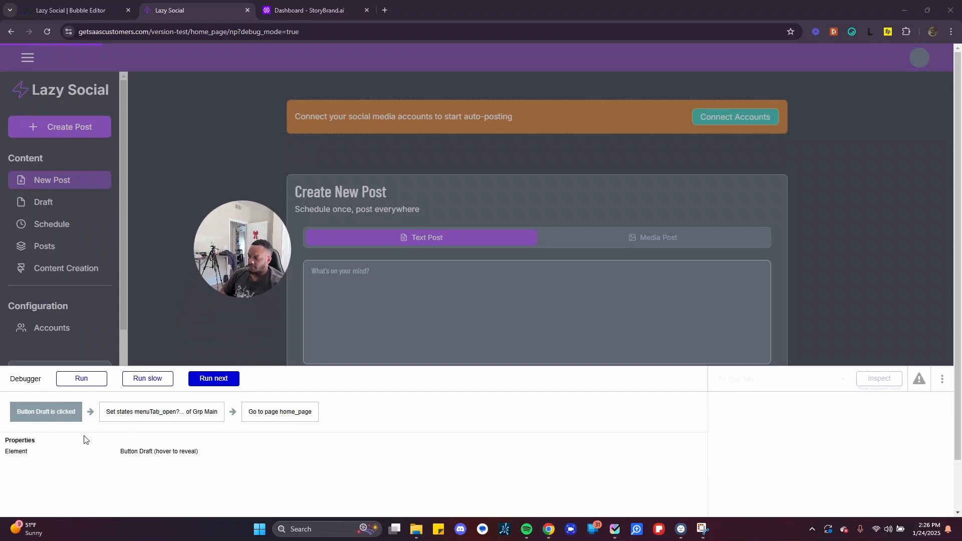
mouse_move(140, 457)
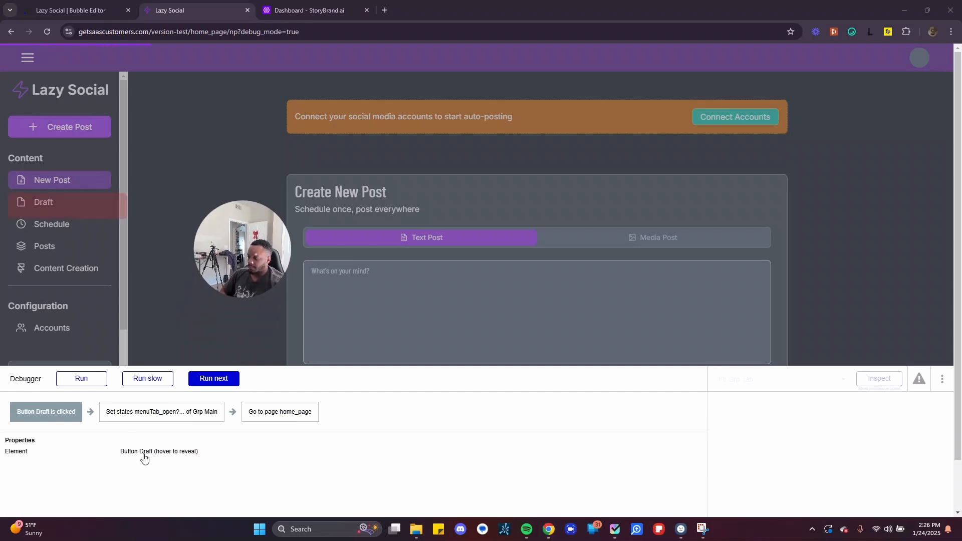
left_click(207, 379)
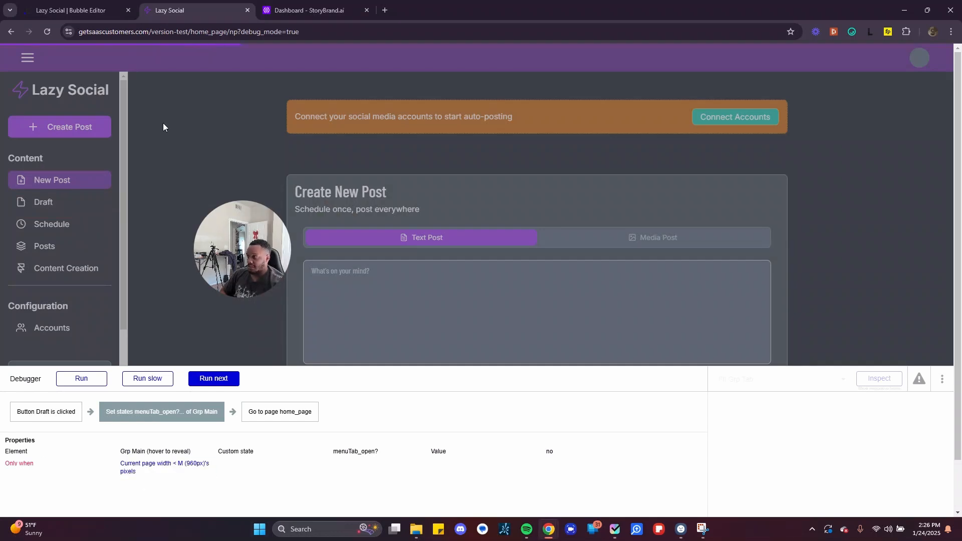
Return to the Bubble editor and look through the database's data types, privacy rules and app data
left_click(71, 10)
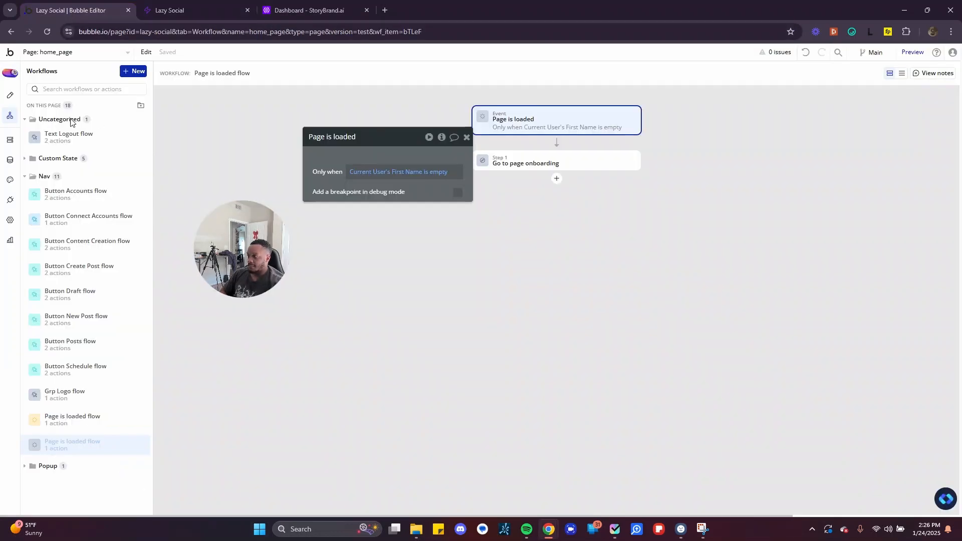
left_click(10, 159)
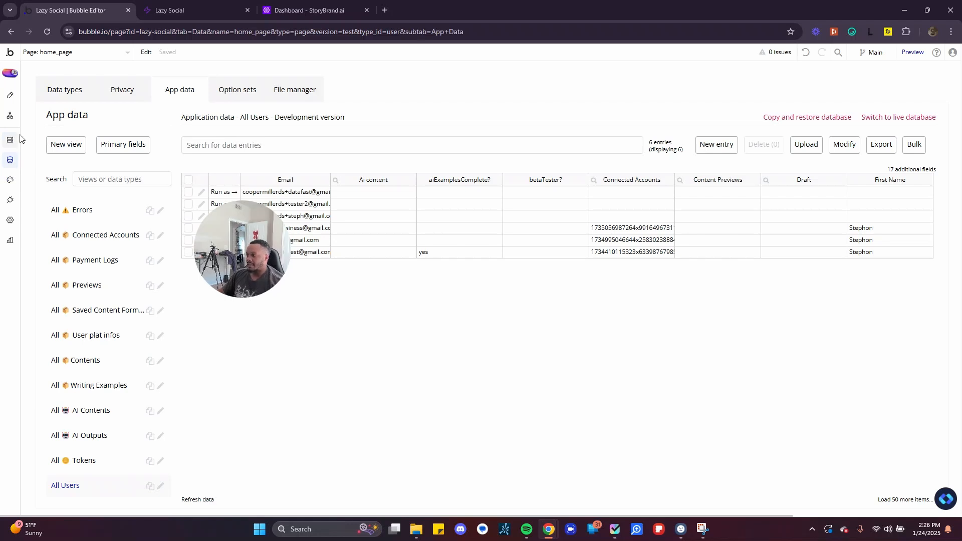
left_click(46, 92)
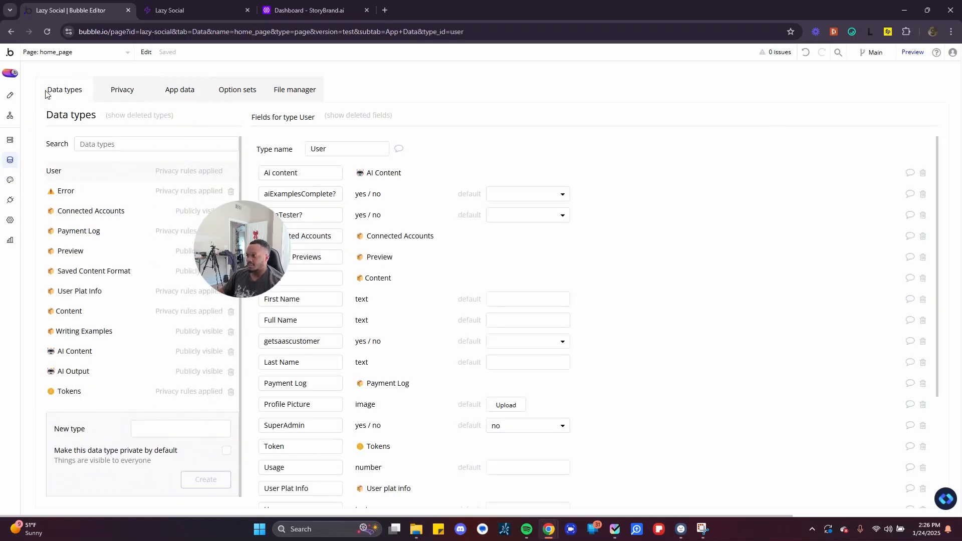
left_click(129, 92)
left_click(163, 92)
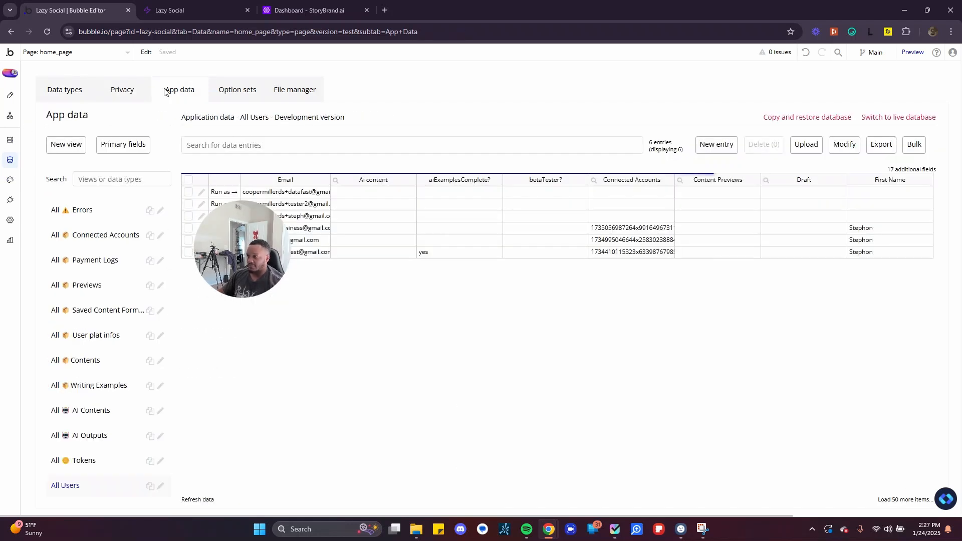
left_click(126, 92)
left_click(75, 99)
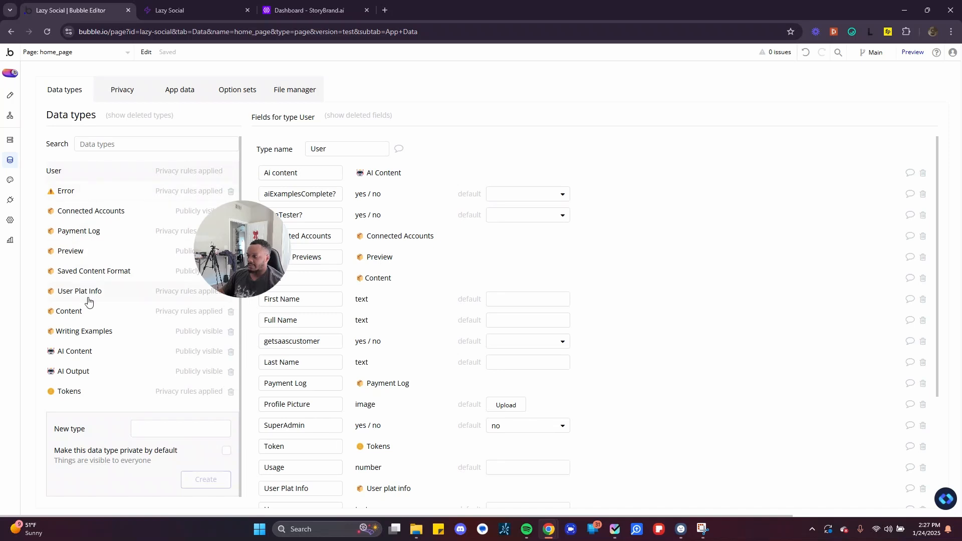
Examine the fields of the User data type, including its deleted fields
left_click_drag(235, 233, 82, 444)
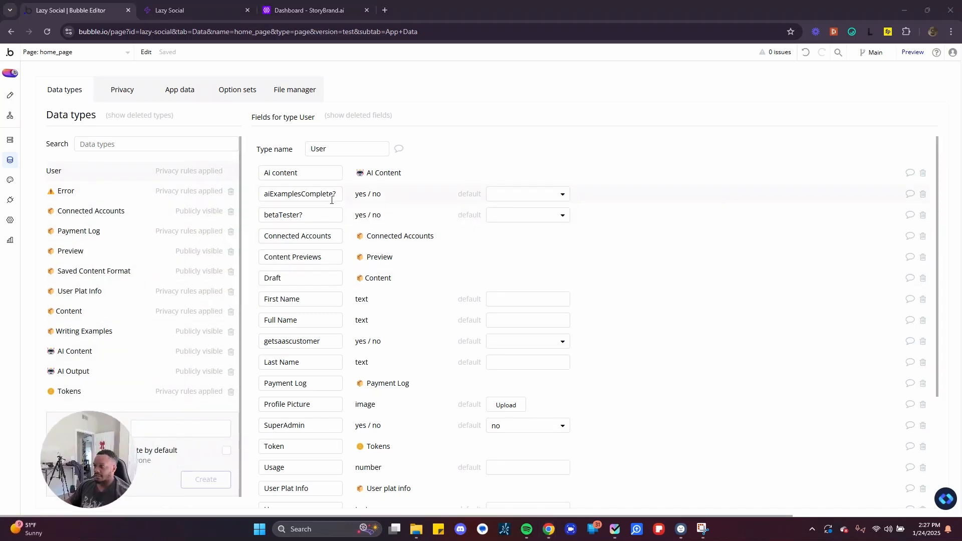
scroll(314, 228, "down", 4)
scroll(353, 258, "up", 4)
left_click(369, 119)
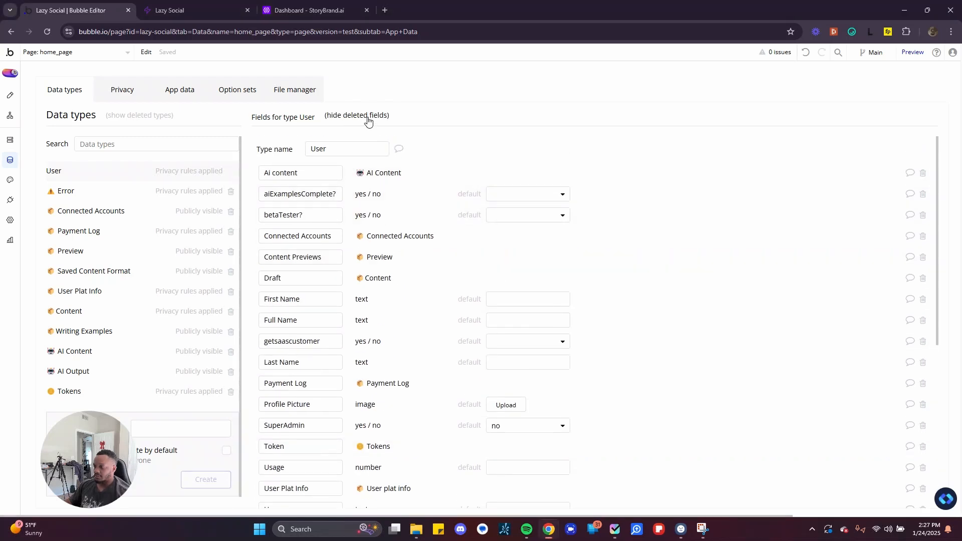
left_click(368, 120)
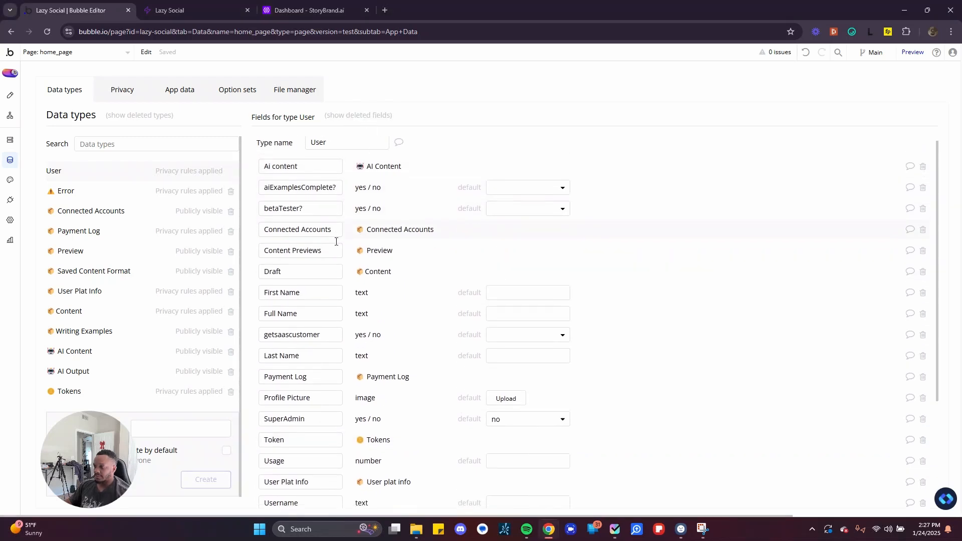
scroll(338, 243, "down", 3)
scroll(383, 232, "up", 3)
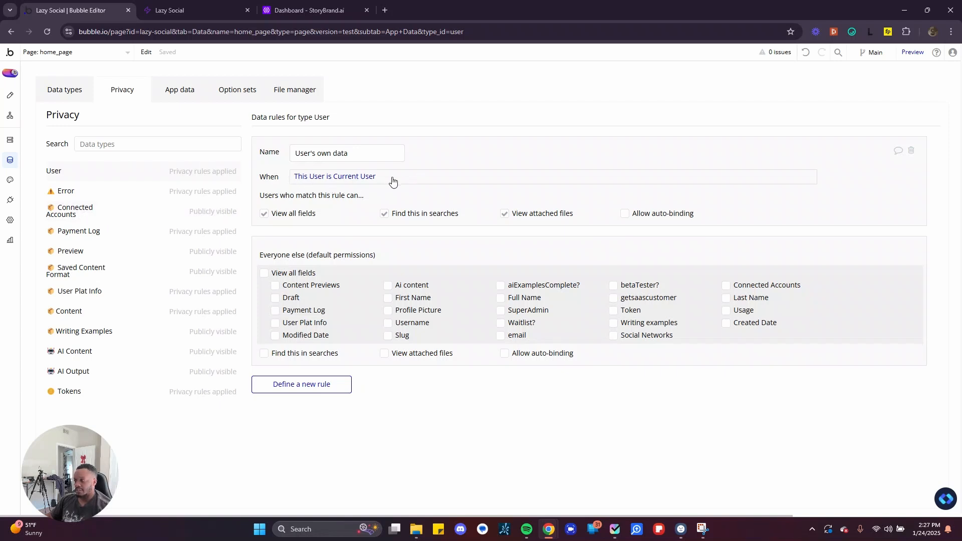
View the All Users app data and examine the options in the Url Paths option set
left_click(169, 90)
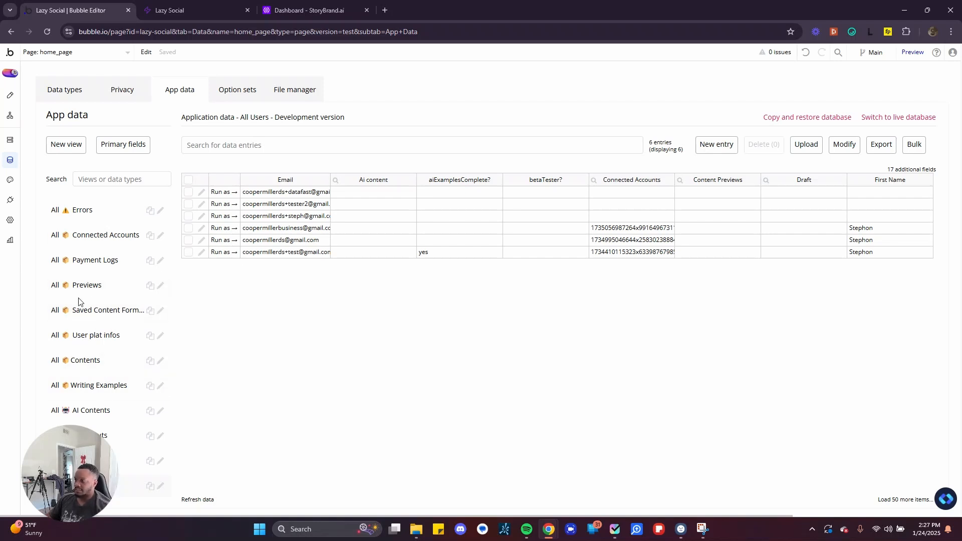
left_click(234, 99)
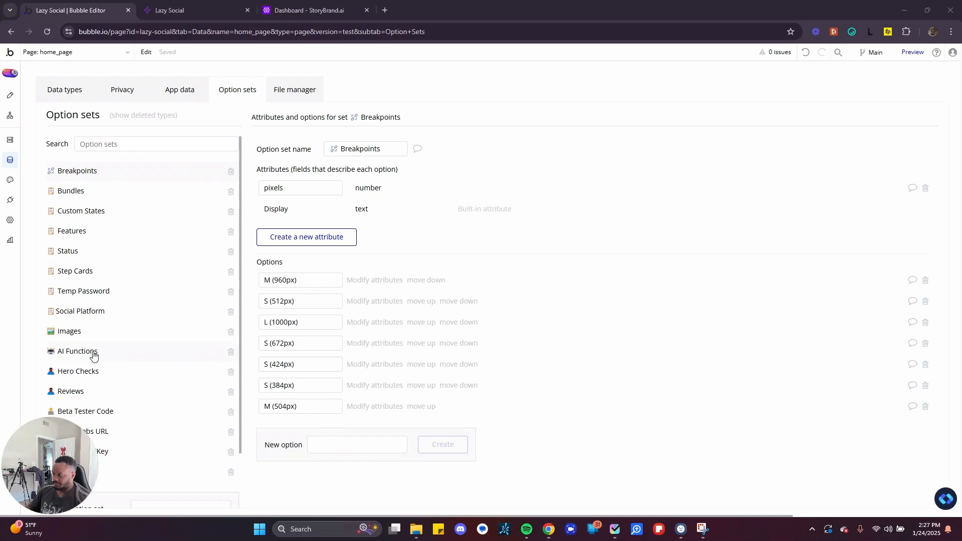
scroll(95, 351, "down", 1)
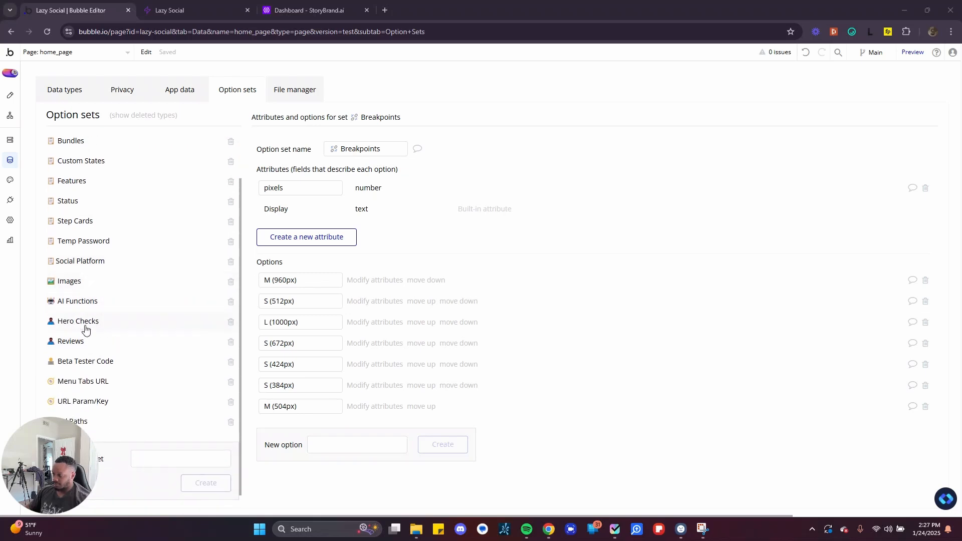
scroll(86, 331, "down", 1)
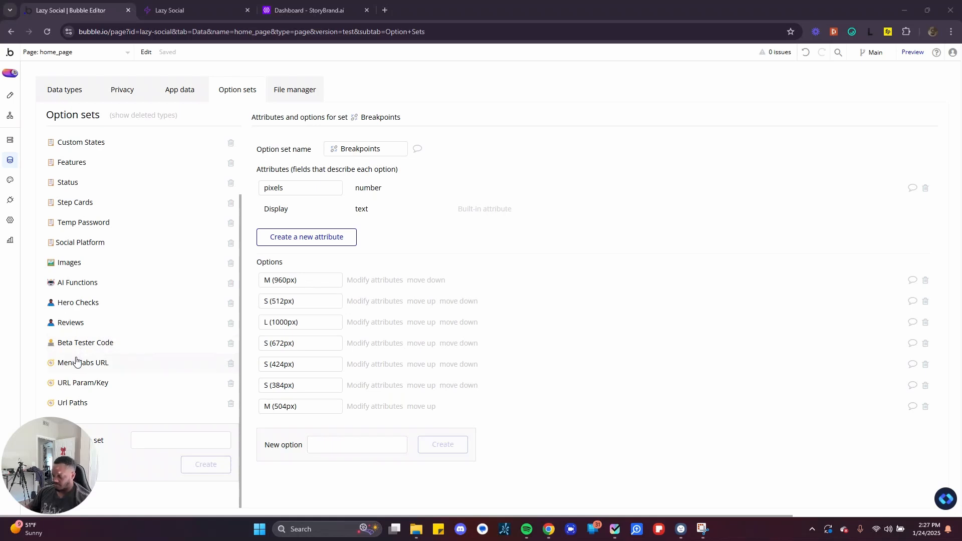
left_click(83, 407)
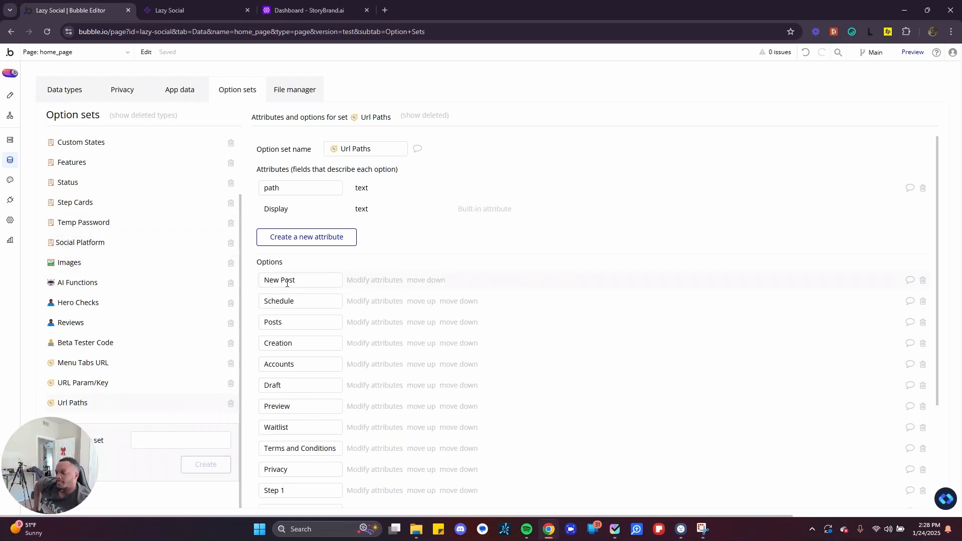
scroll(326, 294, "down", 3)
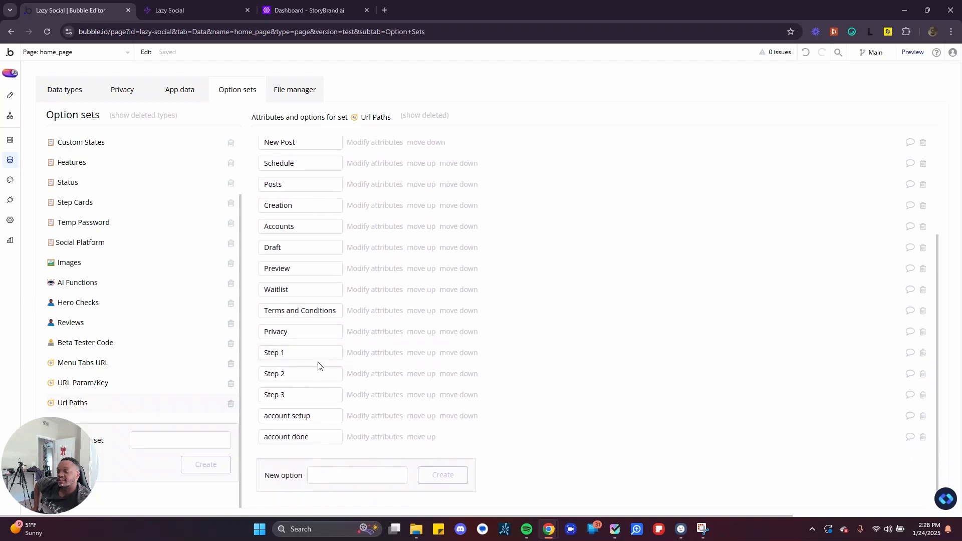
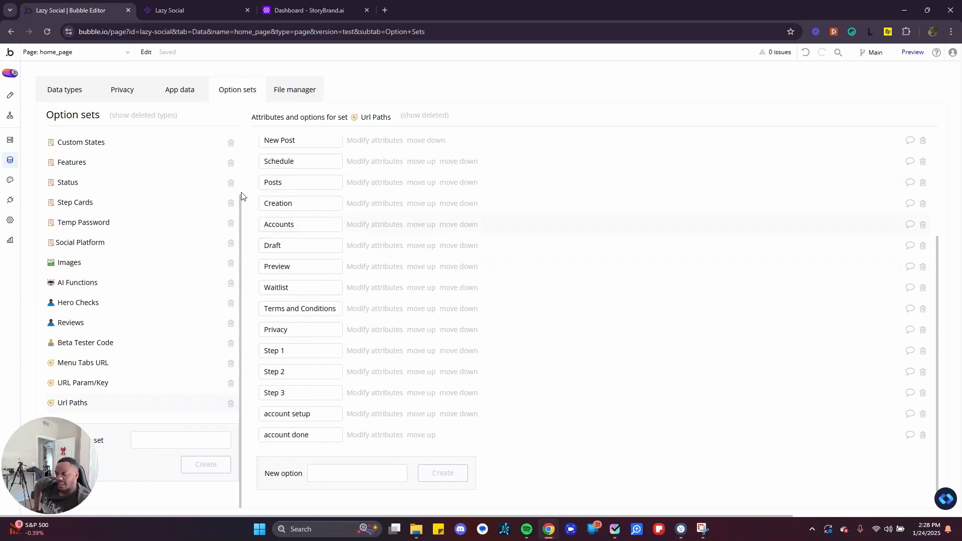
Examine the Hero Checks option set and the attributes of its Stop Wasting Time and Stop Being Inconsistent options
left_click(51, 97)
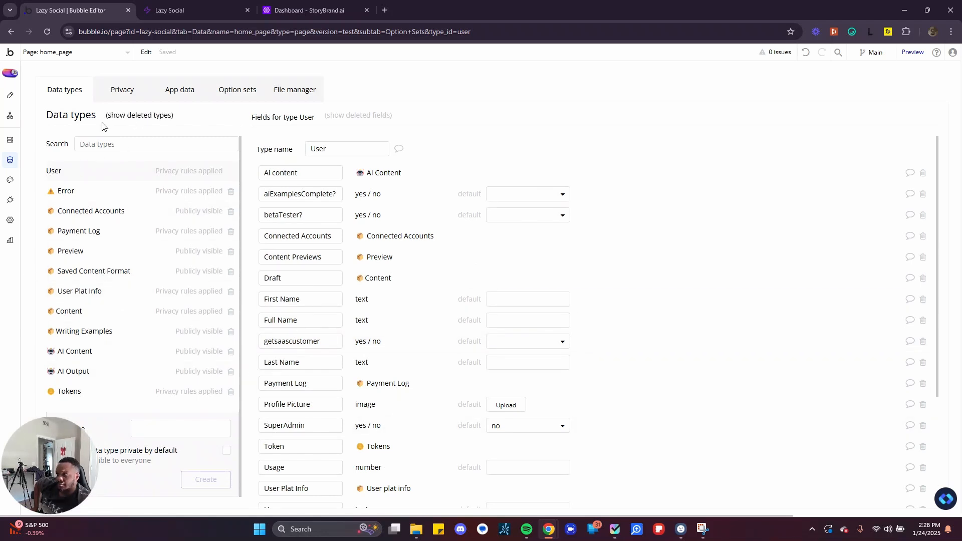
left_click(234, 95)
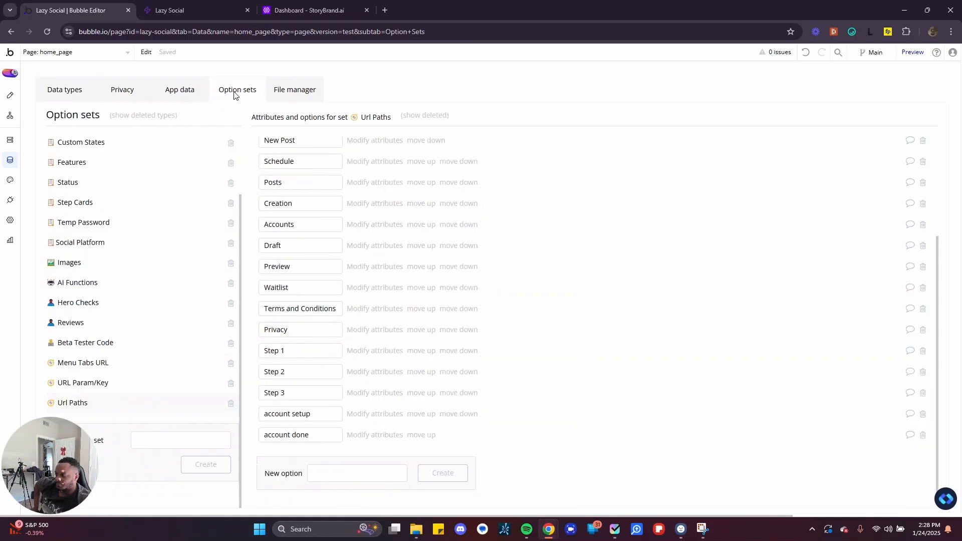
left_click(79, 304)
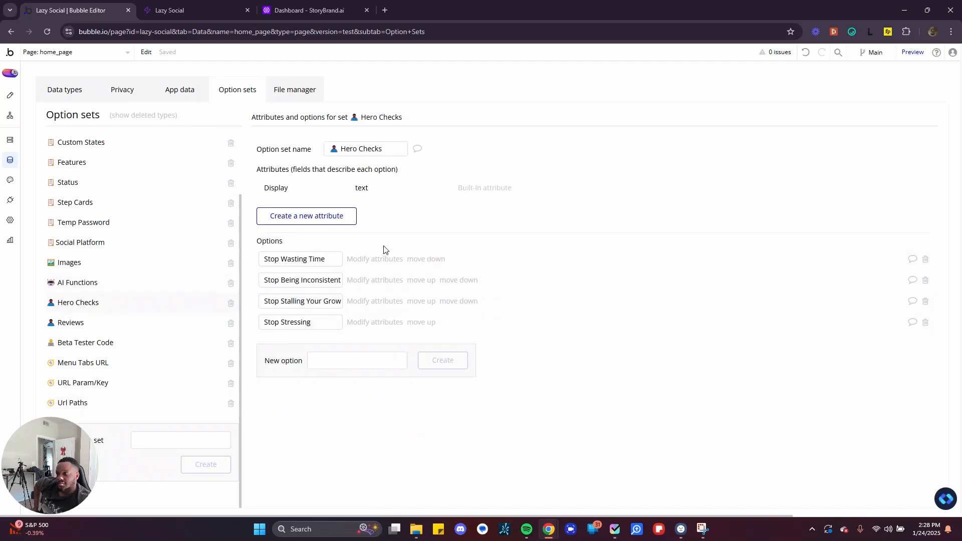
left_click(376, 259)
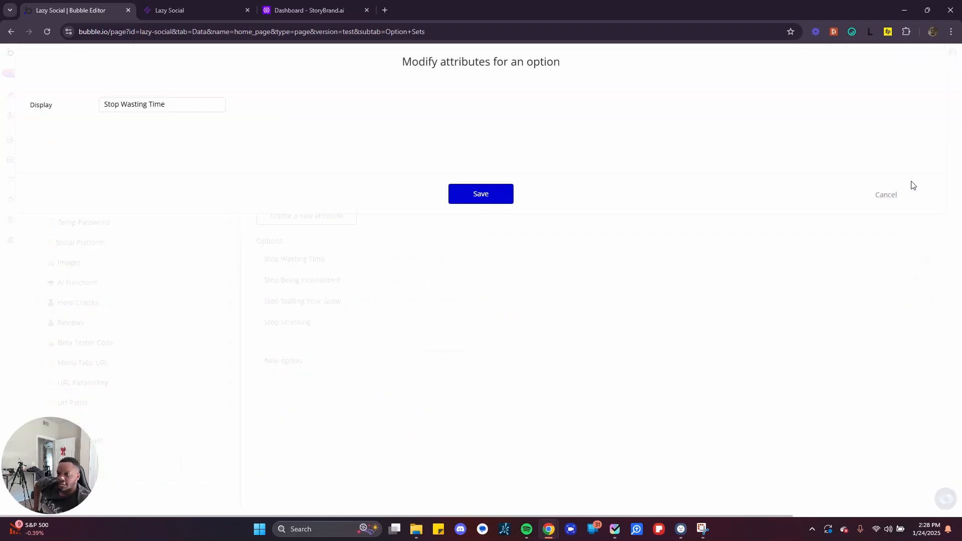
left_click(892, 199)
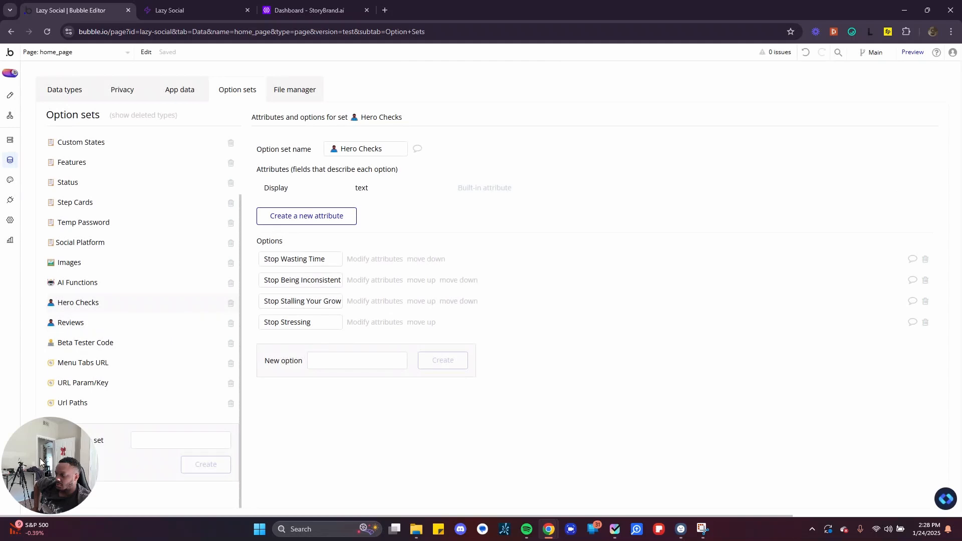
left_click_drag(40, 460, 30, 469)
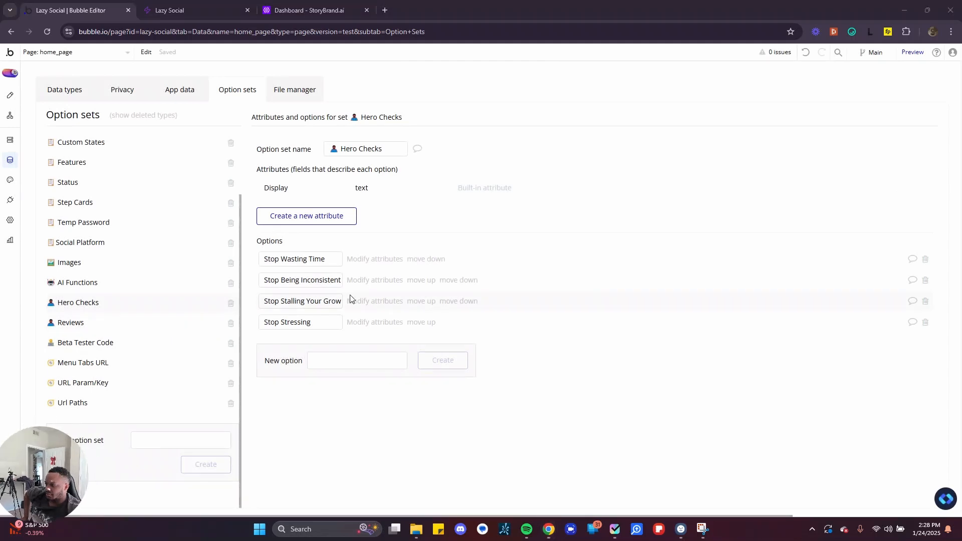
left_click(369, 280)
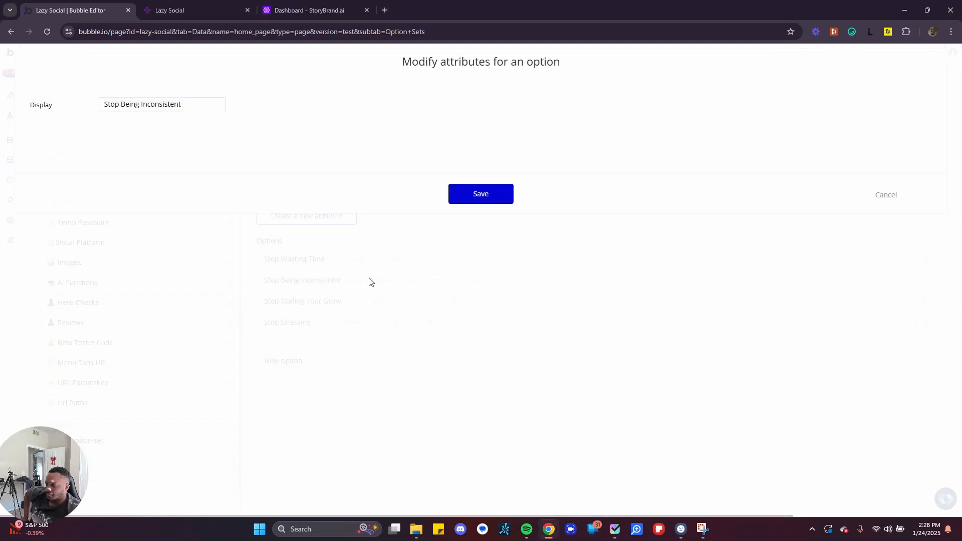
left_click(889, 194)
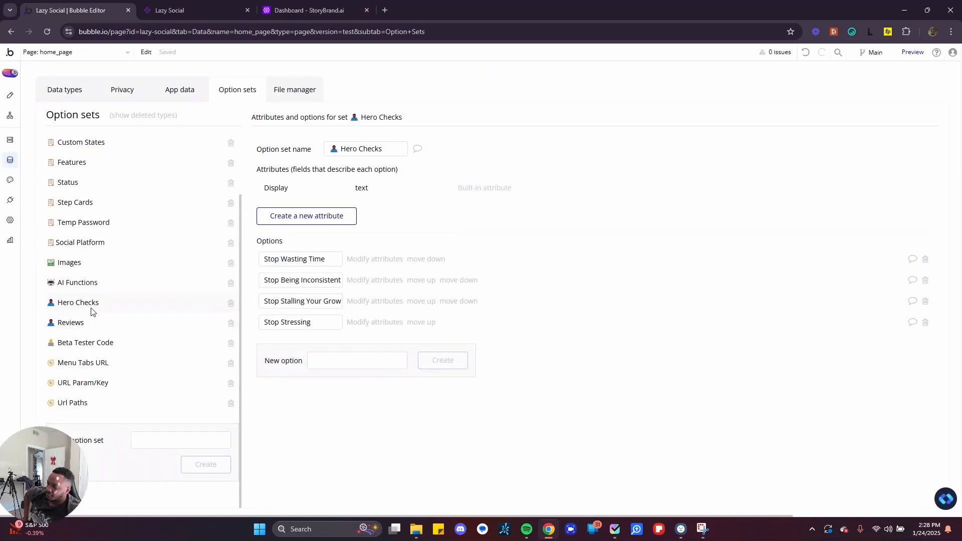
Delete the Hero Checks option set
scroll(93, 330, "up", 2)
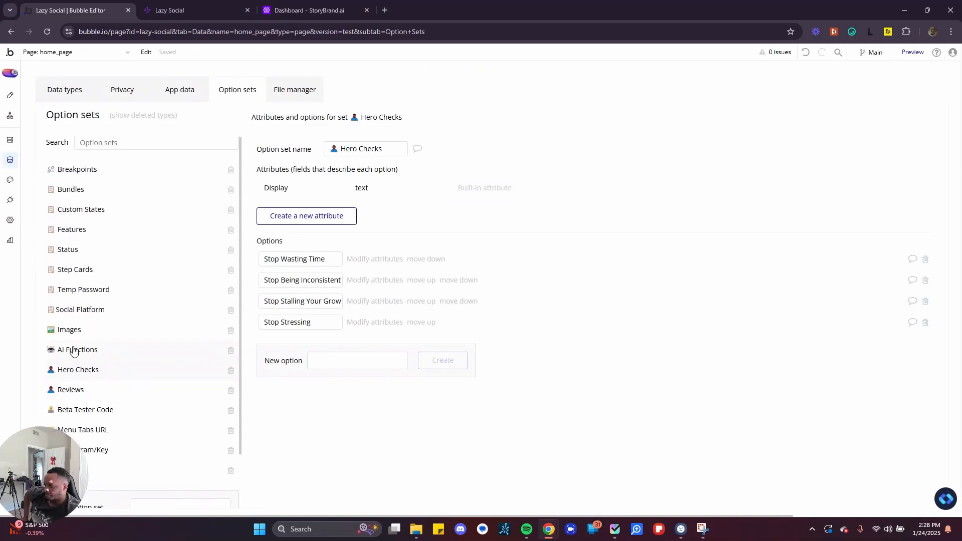
scroll(74, 349, "down", 1)
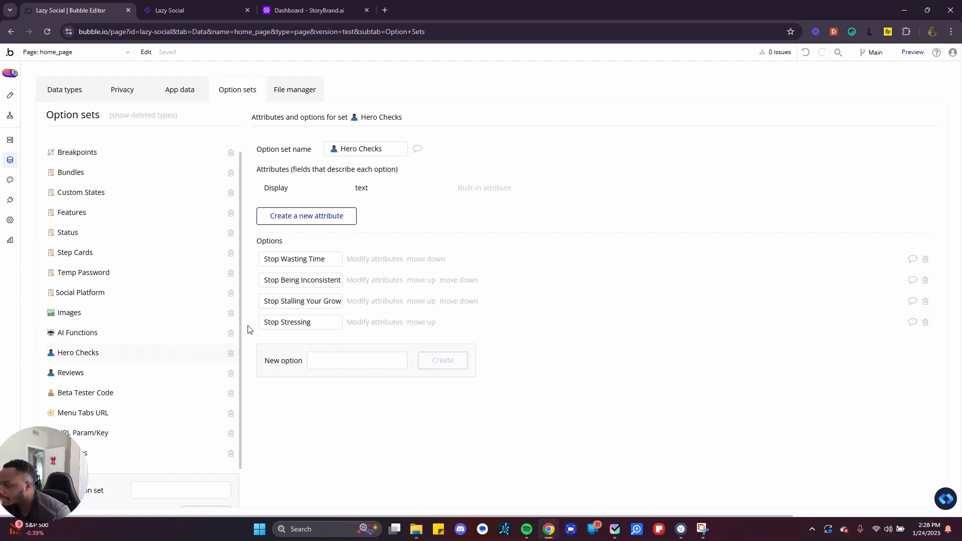
left_click(230, 353)
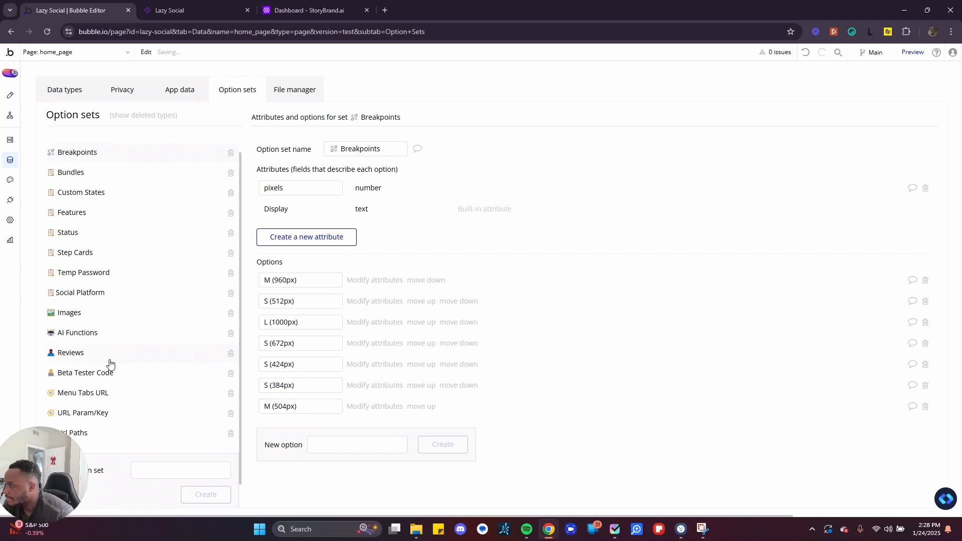
Look through the Step Cards and Features option sets and the attributes of the first Features option
scroll(119, 405, "down", 1)
scroll(96, 323, "up", 1)
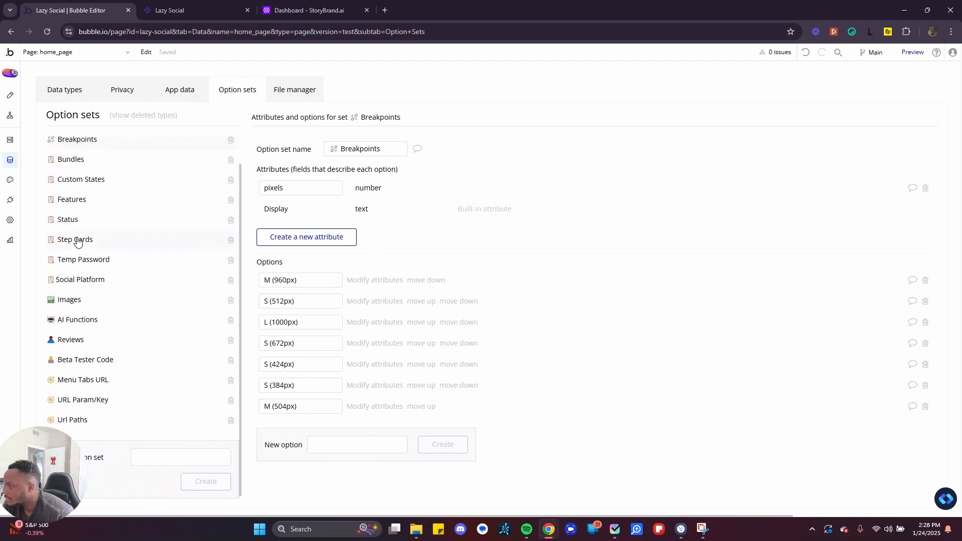
left_click(78, 241)
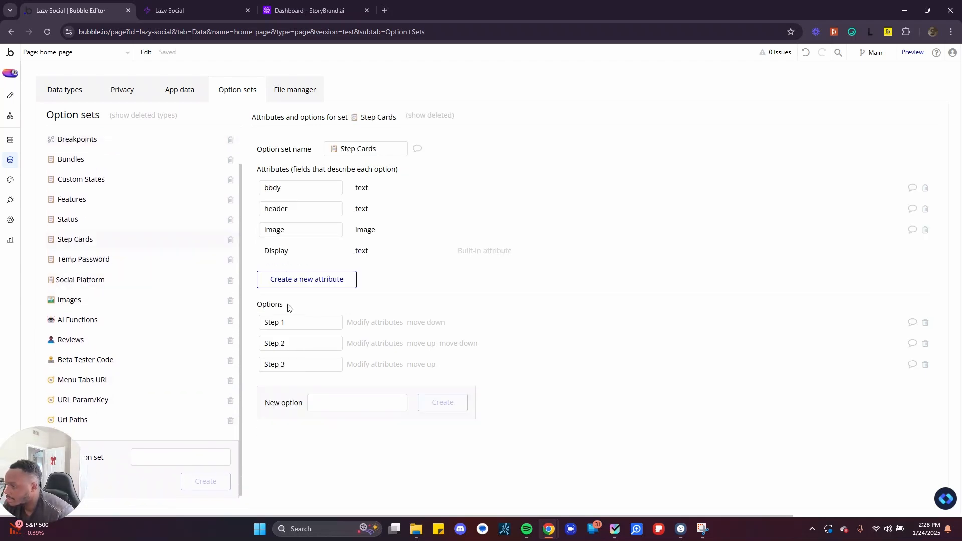
left_click(71, 203)
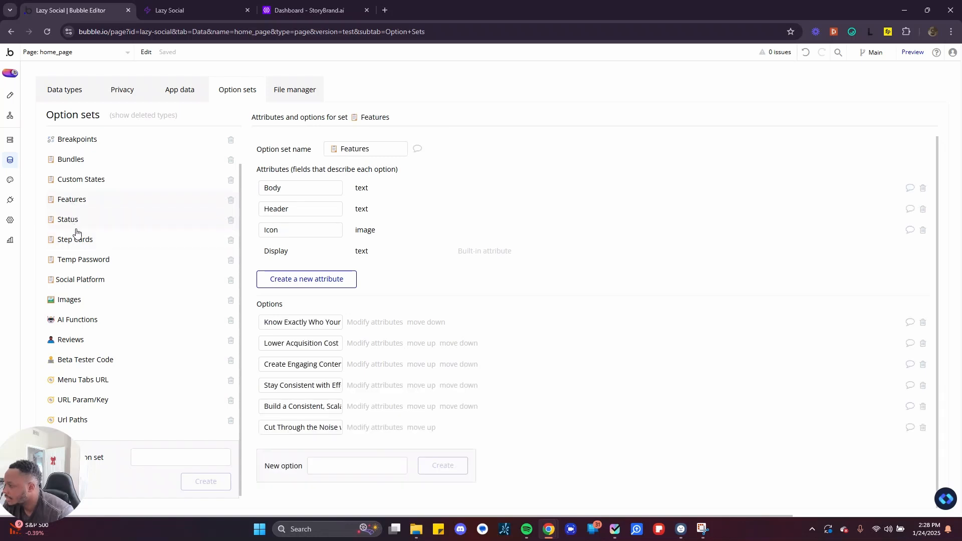
left_click(366, 327)
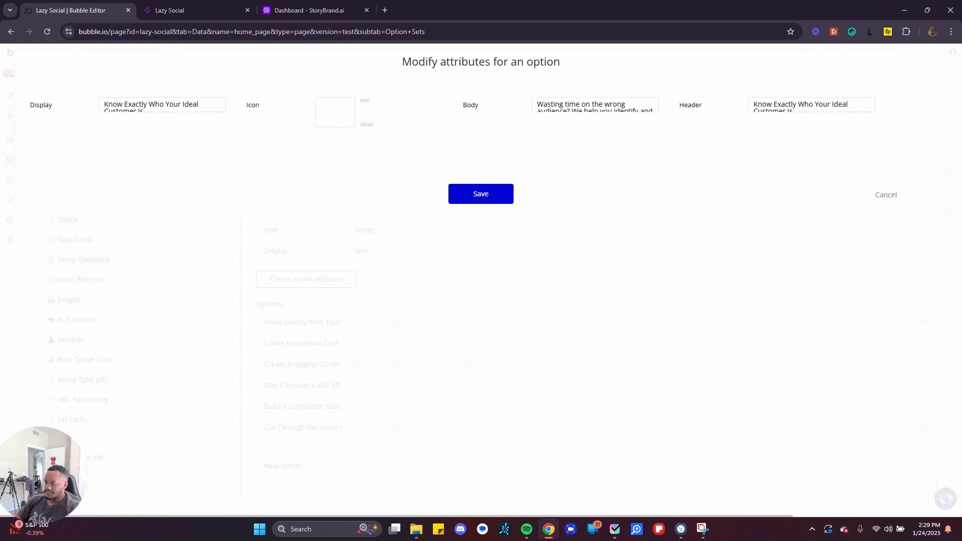
left_click(887, 195)
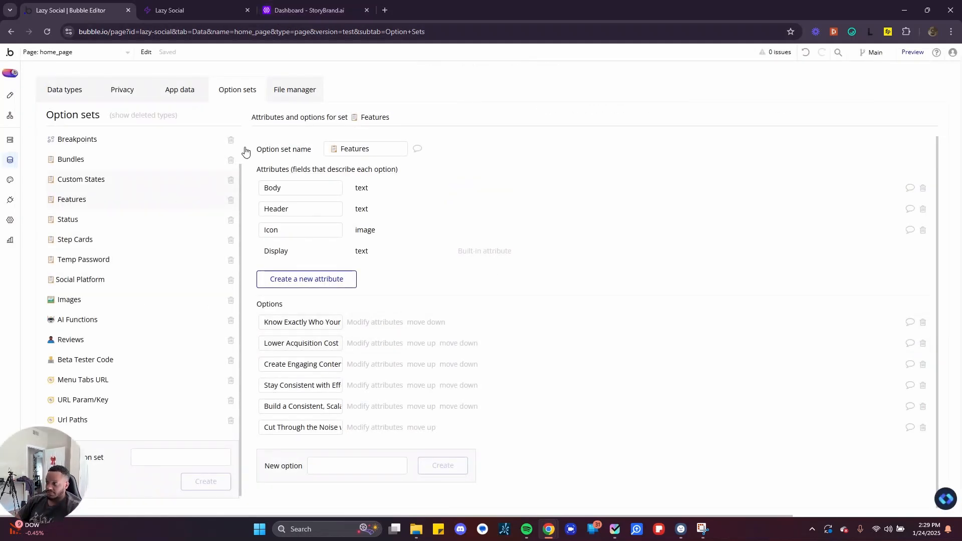
Open getsaascustomers.com in a new browser tab and view the "How GSC Solve Your SaaS Headaches" feature cards
left_click(325, 4)
left_click(165, 5)
left_click(103, 4)
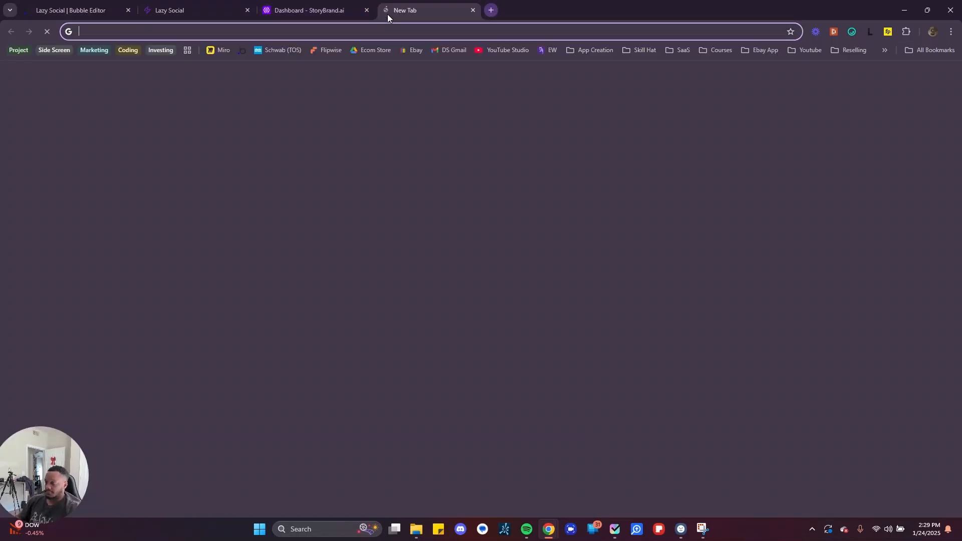
left_click(385, 12)
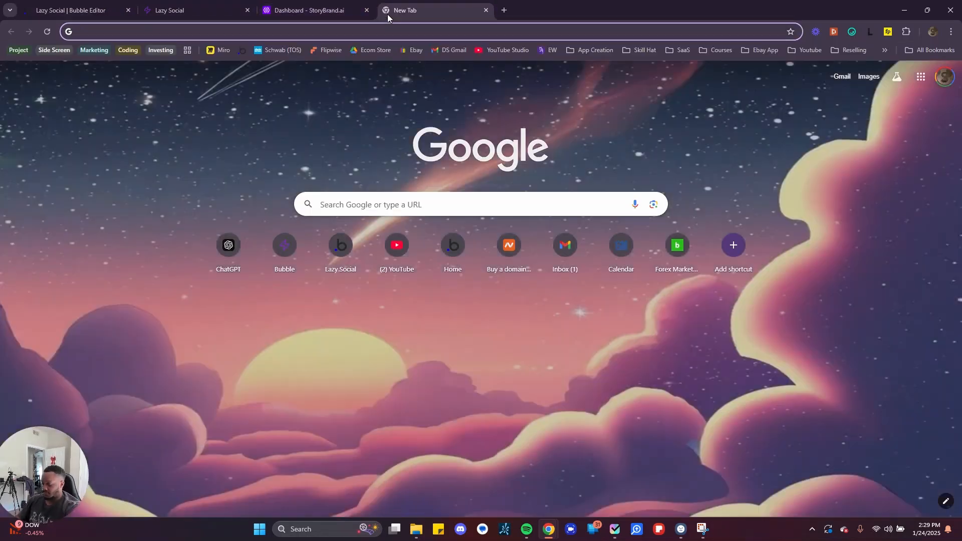
type("l")
key("BackSpace")
key("BackSpace")
type("getsaascustomers.com")
key("Return")
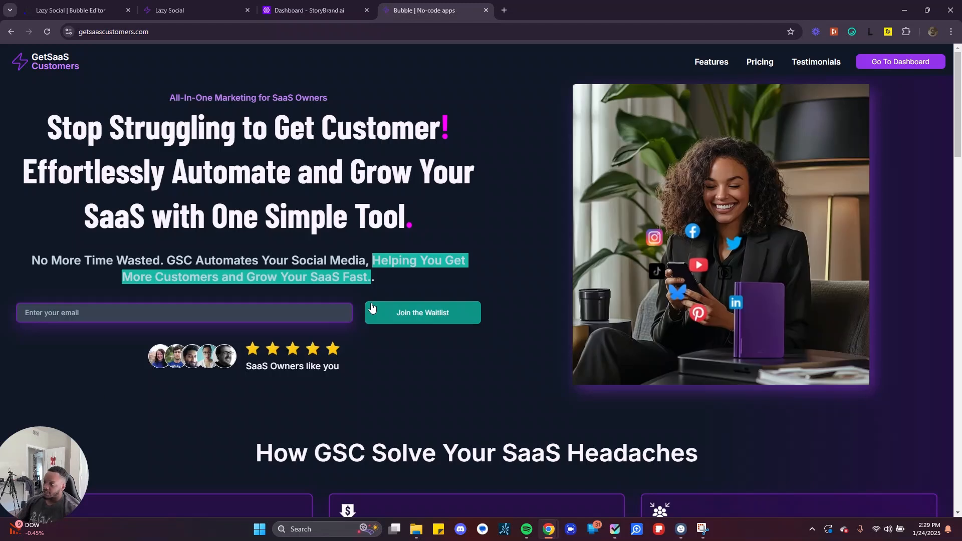
scroll(371, 307, "down", 6)
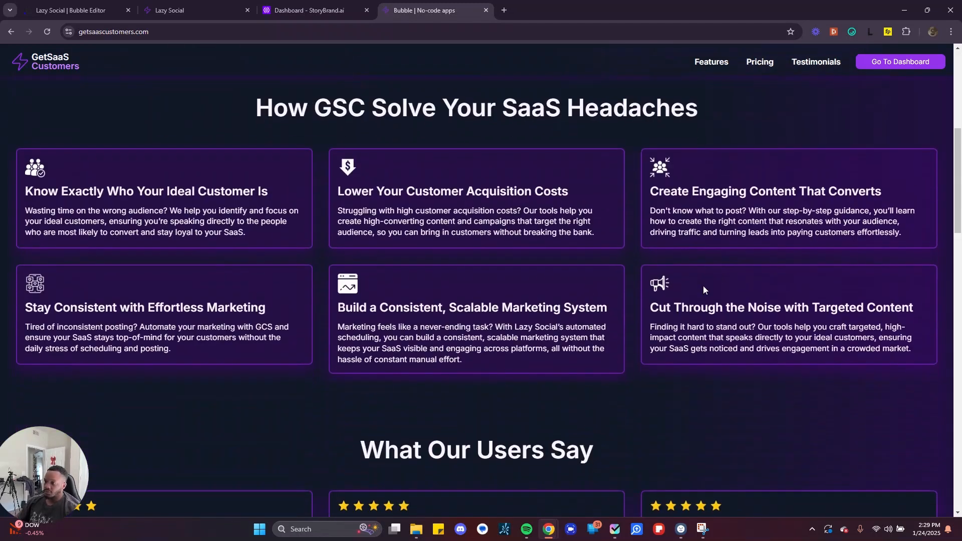
Compare the attributes of the first Features option in the Bubble editor with the matching feature card on the live site
left_click(309, 10)
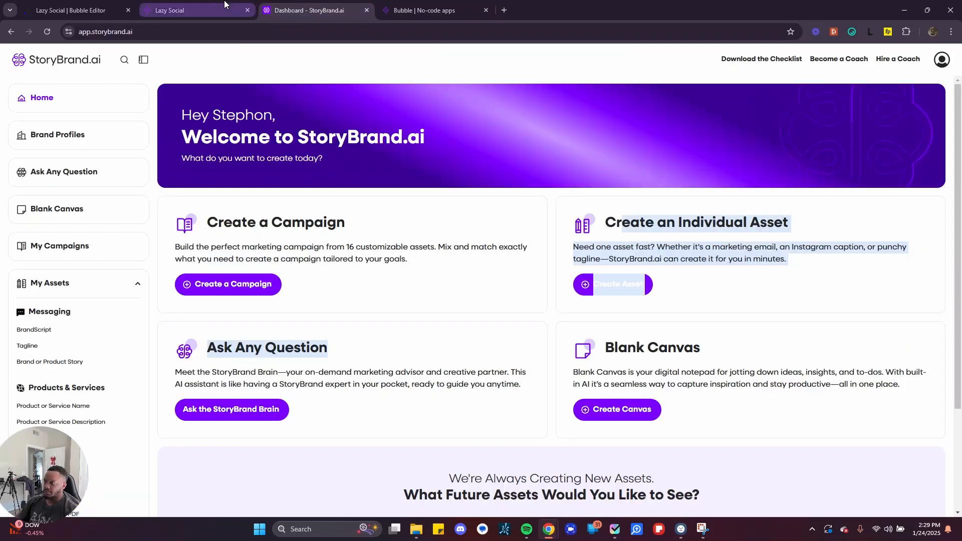
left_click(191, 10)
left_click(110, 6)
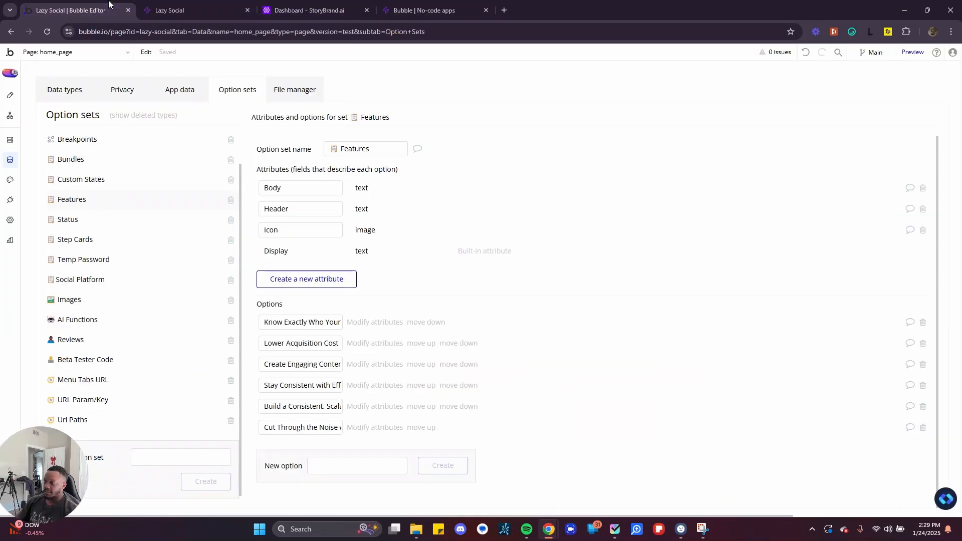
left_click(374, 322)
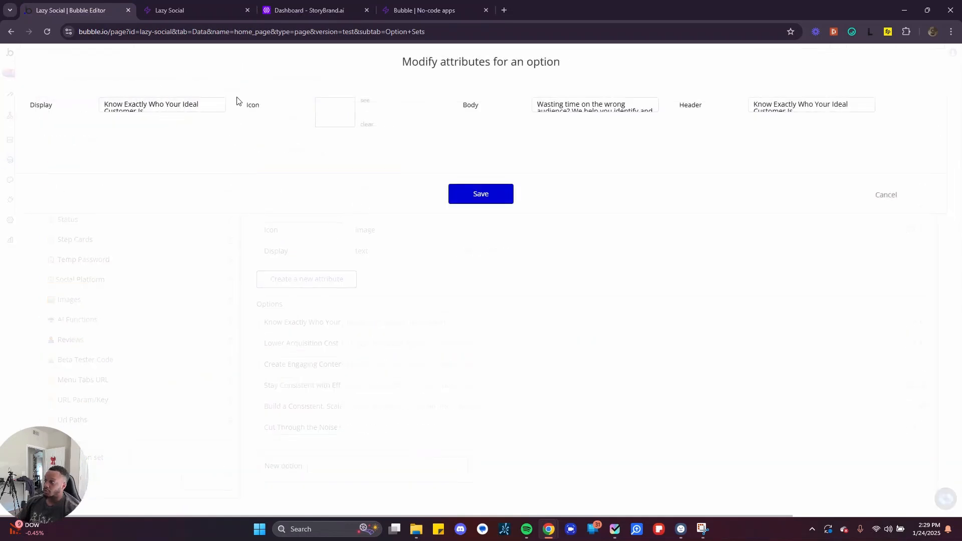
left_click(417, 10)
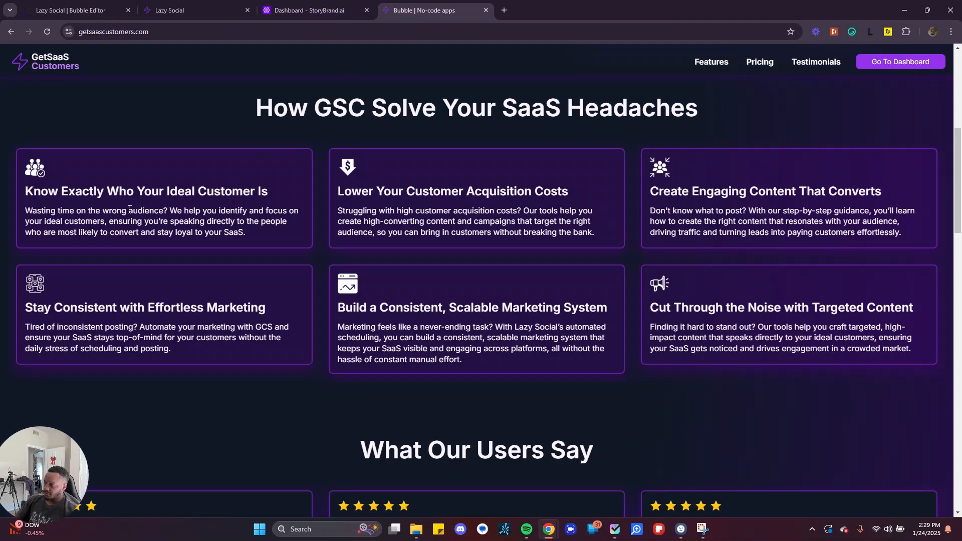
left_click(330, 6)
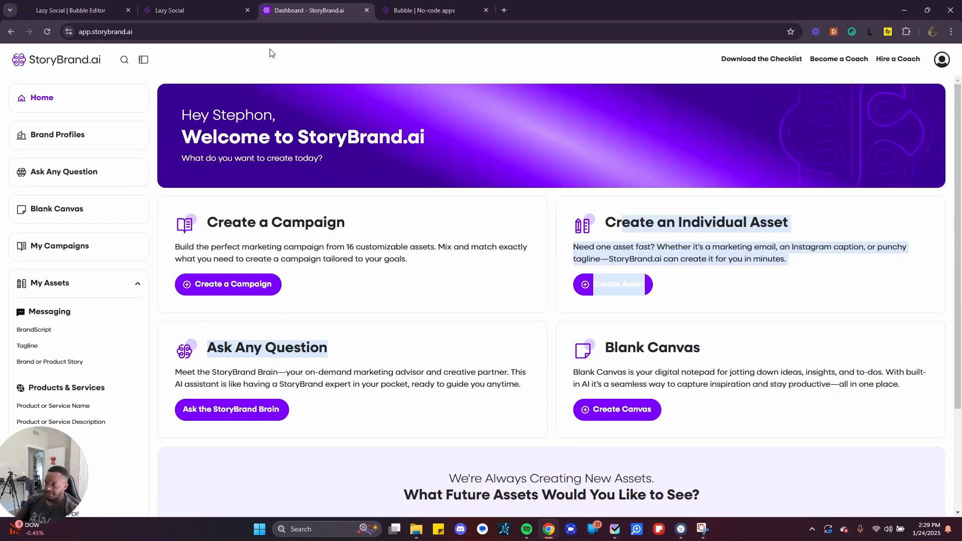
left_click(138, 10)
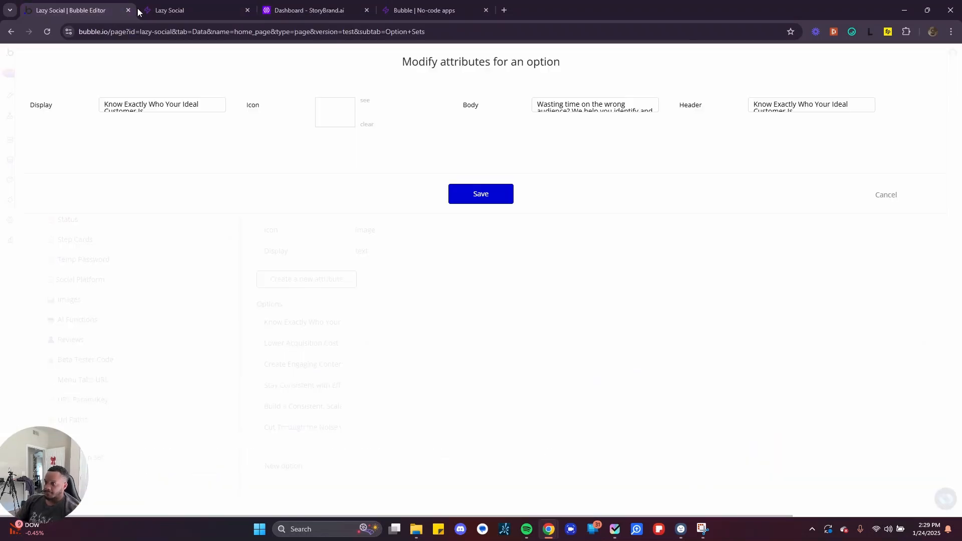
double_click(791, 103)
left_click(635, 104)
left_click(440, 8)
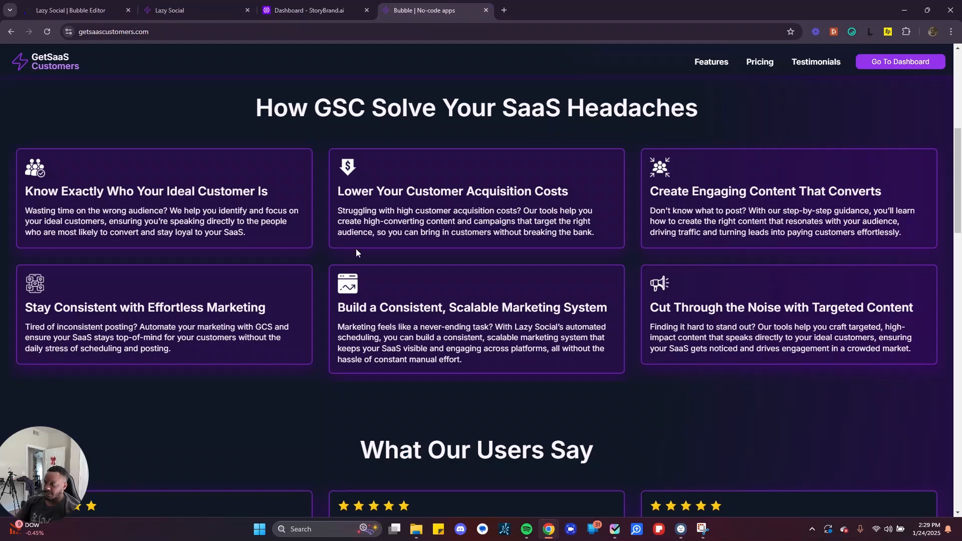
left_click(113, 9)
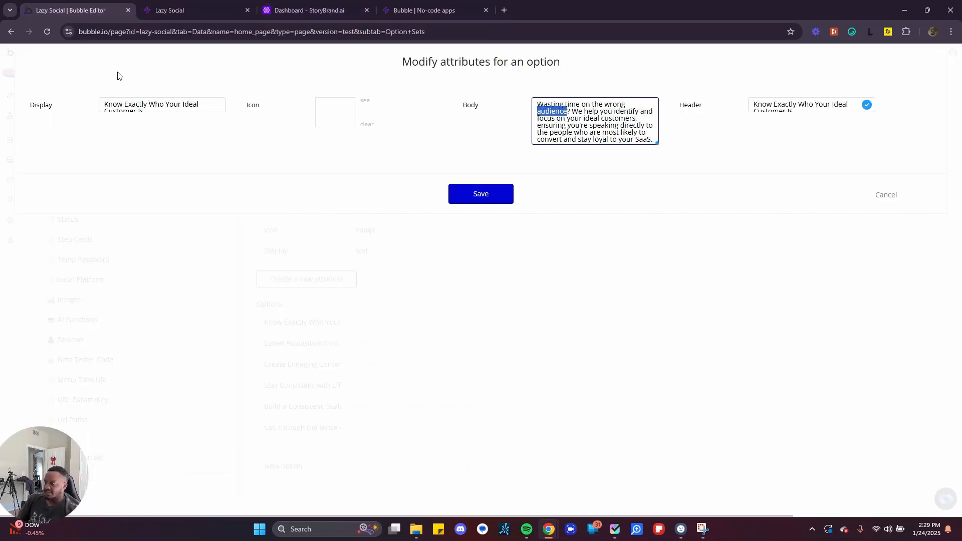
left_click(882, 195)
Review the User data type's fields alongside the paused Lazy Social preview
left_click(64, 90)
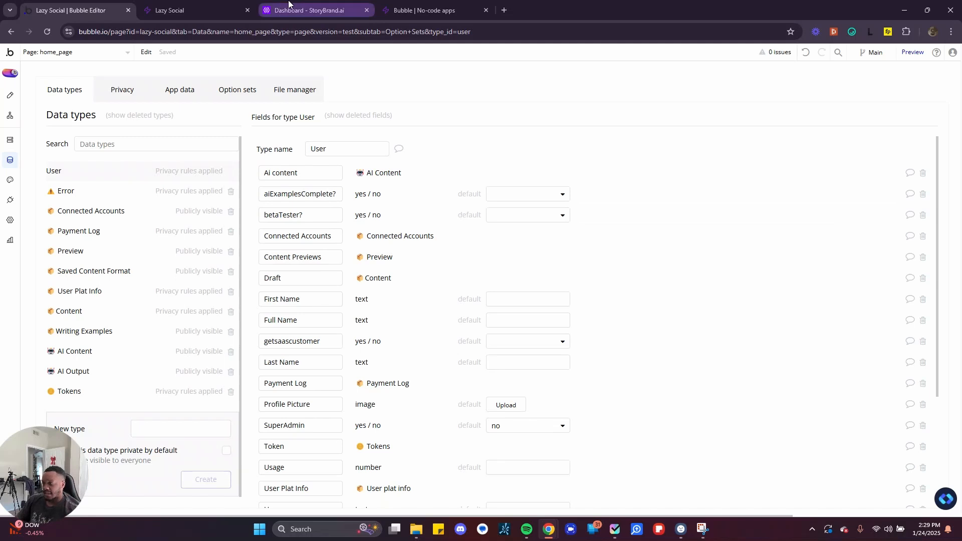
left_click(393, 4)
left_click(213, 4)
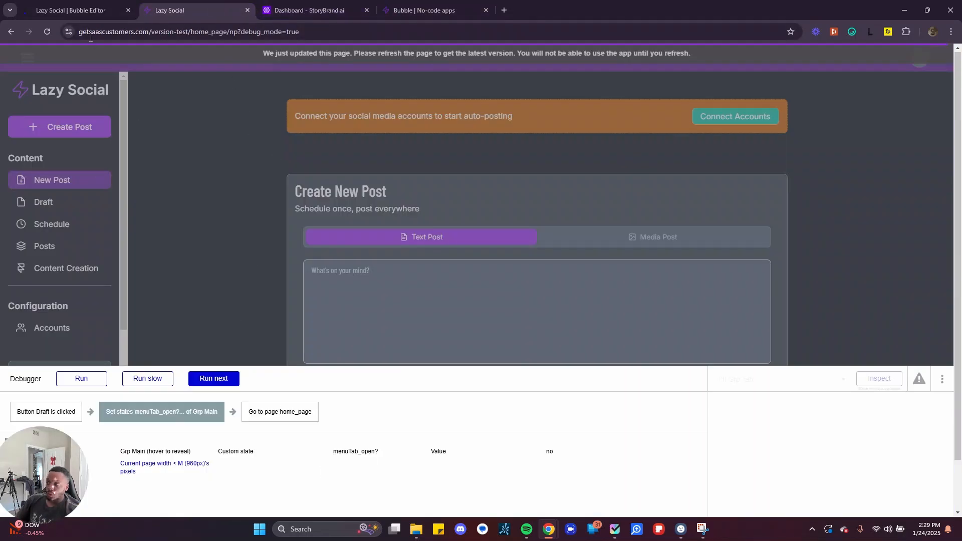
left_click(63, 7)
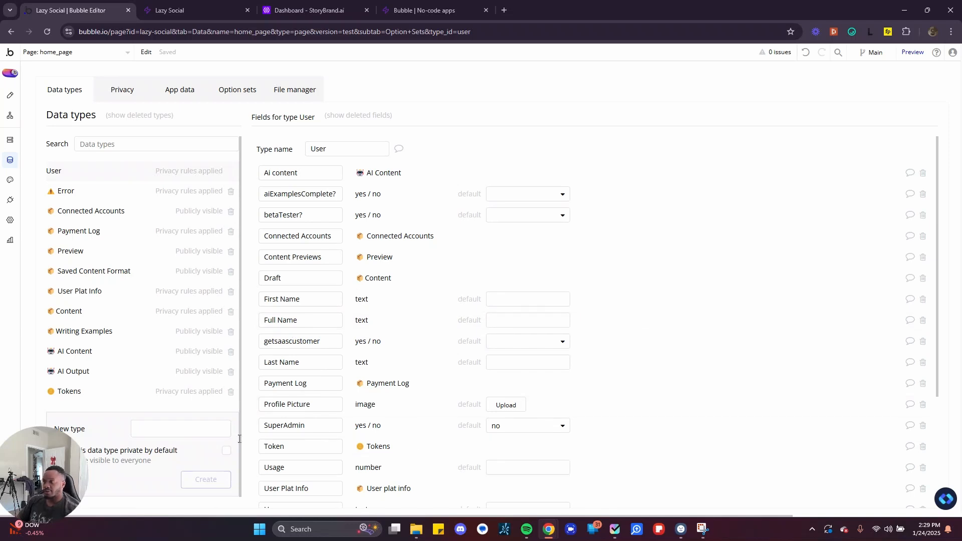
left_click_drag(63, 458, 86, 442)
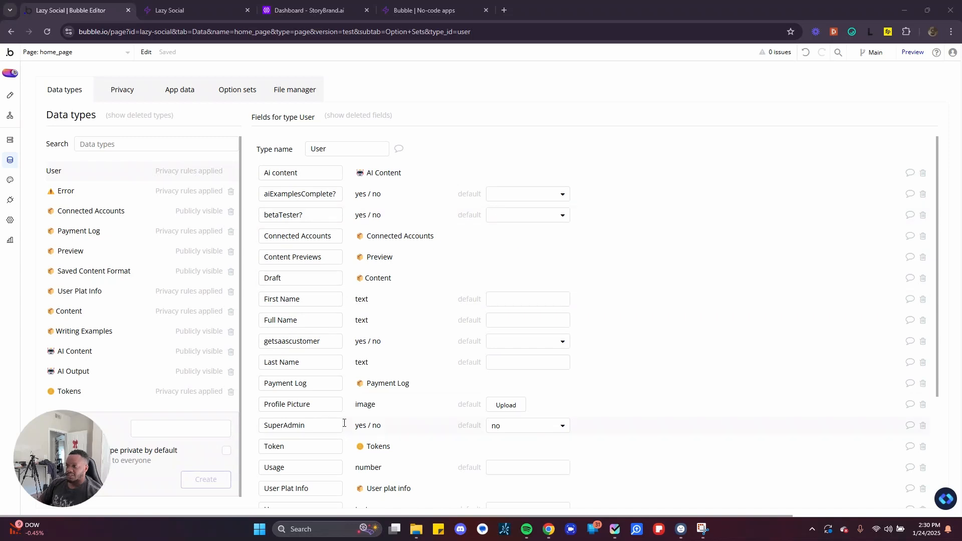
Run the paused Draft navigation workflow to completion in the Lazy Social preview and switch to the live GetSaaS Customers site
left_click(167, 4)
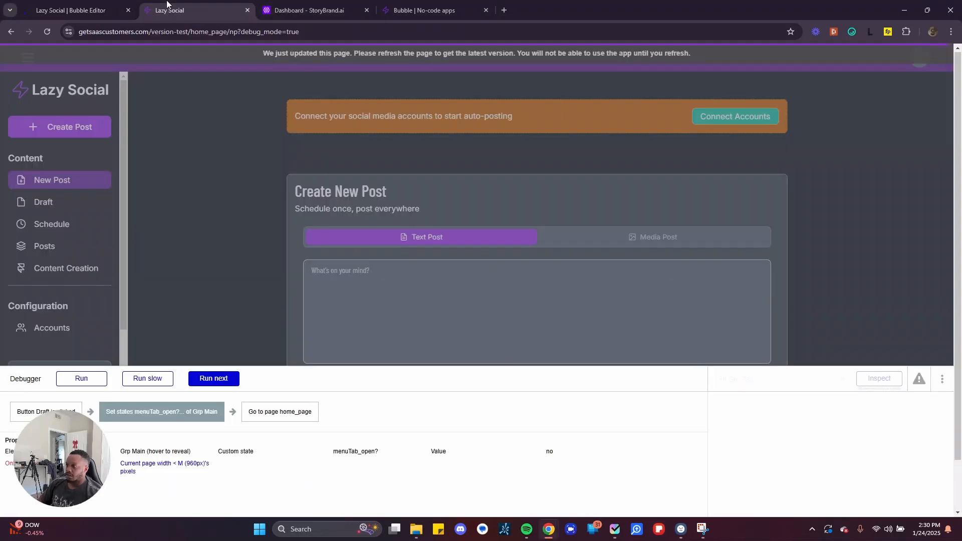
left_click(81, 378)
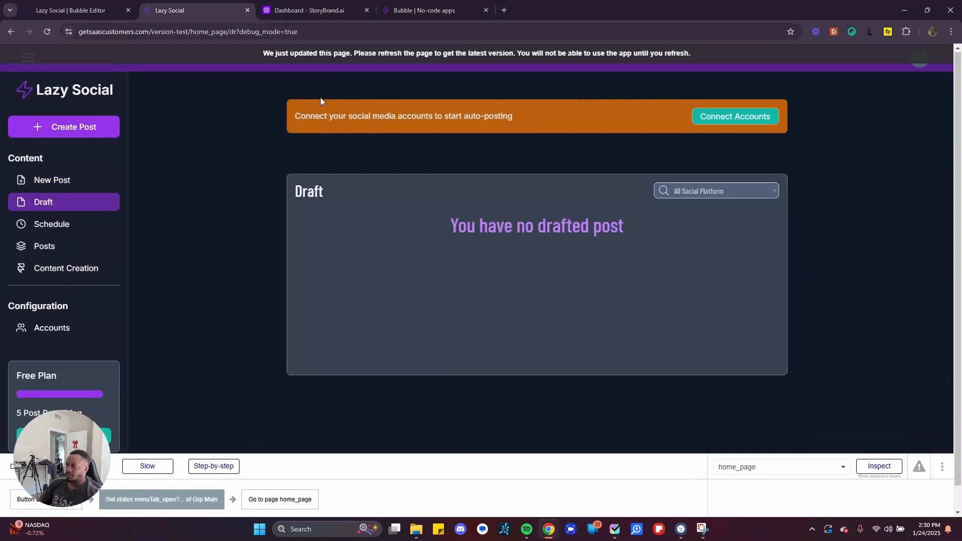
left_click(301, 9)
left_click(425, 9)
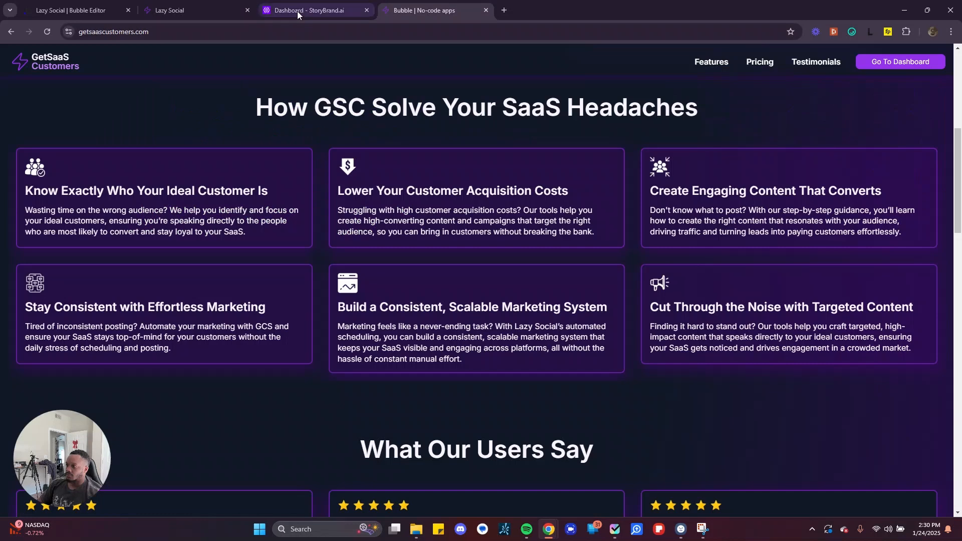
Close the live GetSaaS Customers site and launch a fresh preview of home_page from the Bubble editor
left_click(485, 10)
left_click(216, 4)
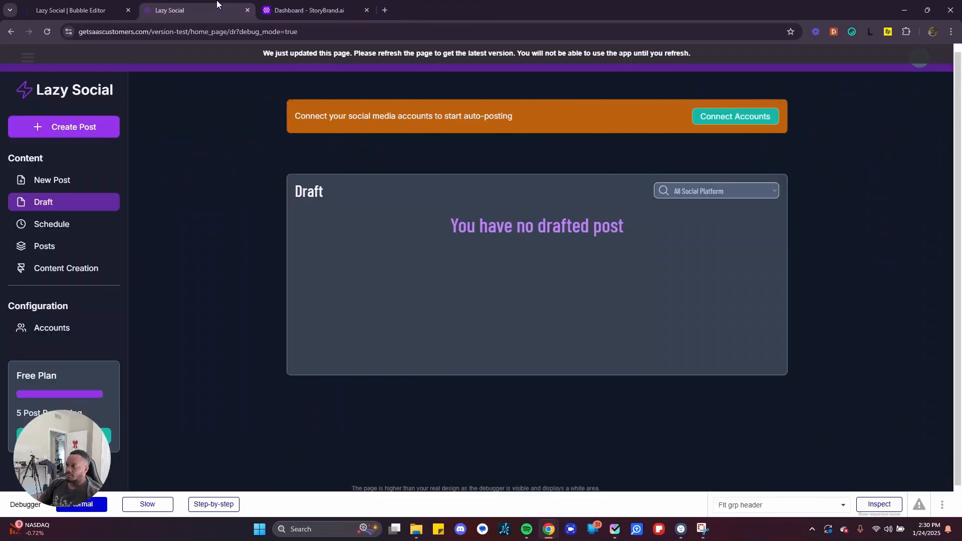
left_click(83, 6)
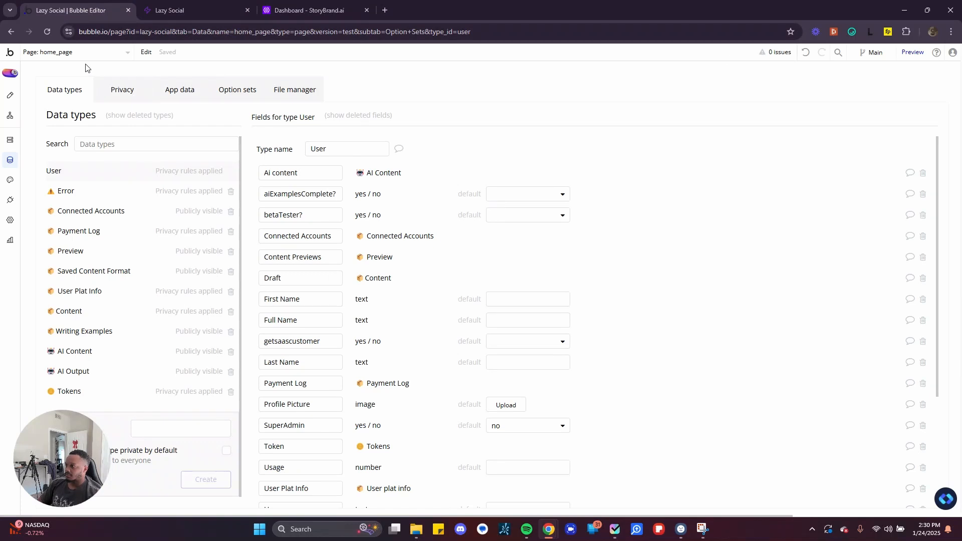
left_click(912, 52)
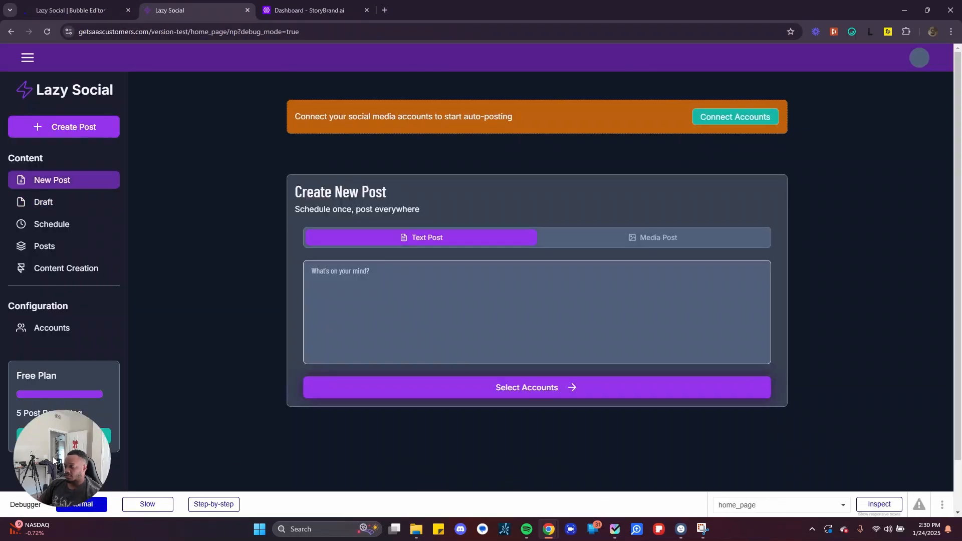
left_click_drag(61, 451, 199, 422)
left_click(452, 239)
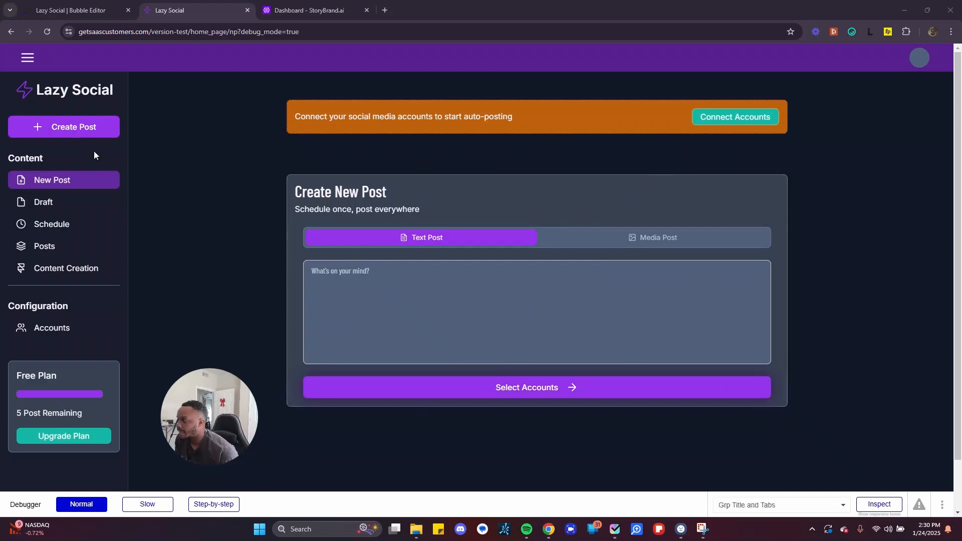
left_click(75, 10)
left_click(194, 11)
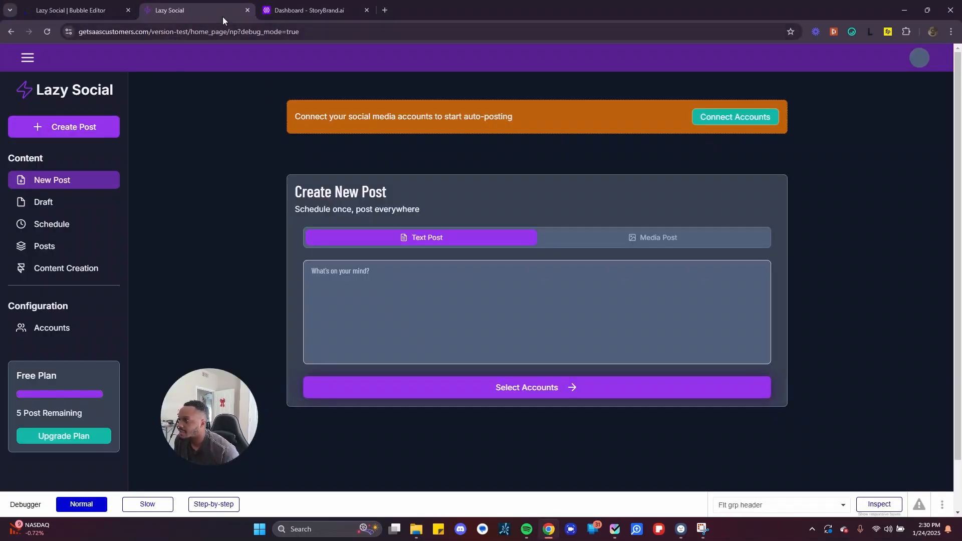
left_click(282, 4)
left_click(195, 8)
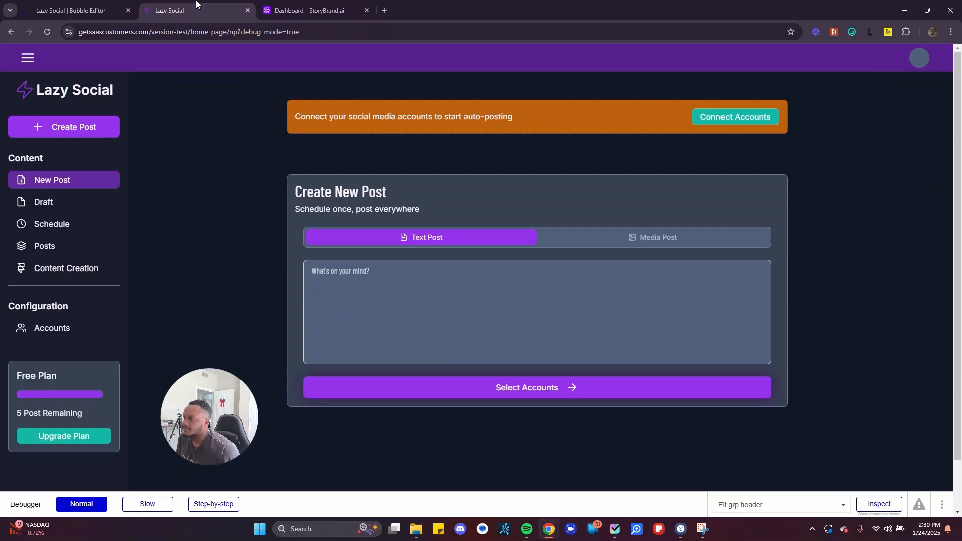
Return to the home_page design view in the Bubble editor and select the Lazy Social logo text
left_click(103, 7)
left_click(10, 95)
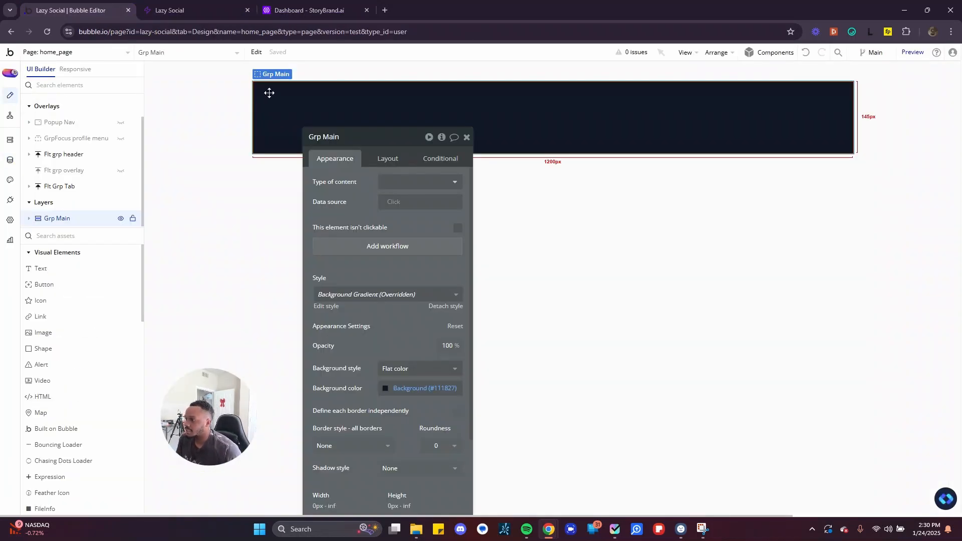
left_click_drag(412, 151, 602, 213)
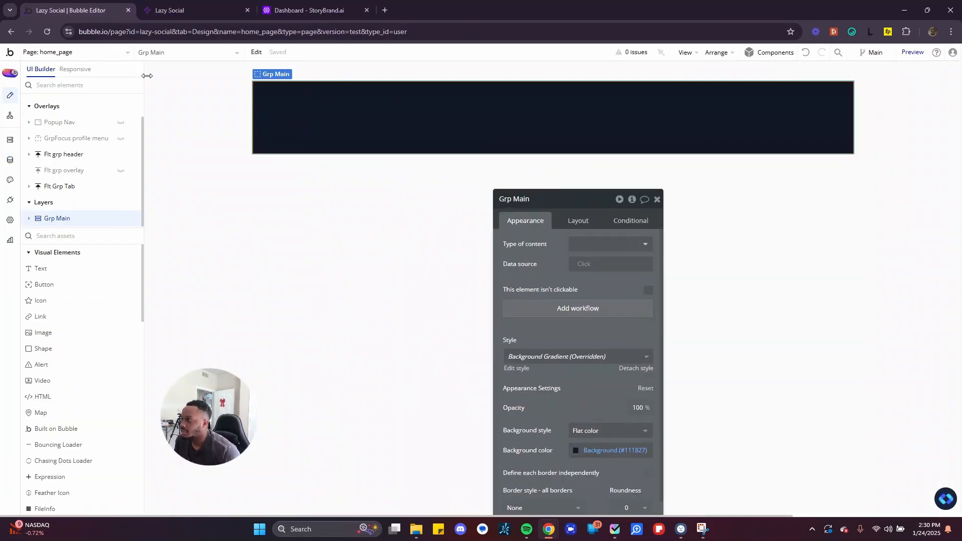
left_click(404, 259)
left_click(338, 129)
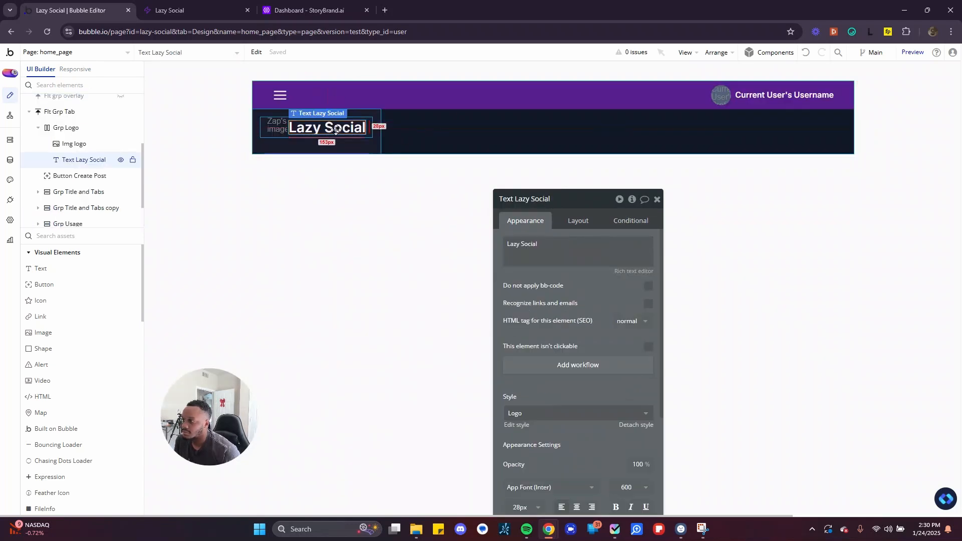
Open the Header reusable element and select its logo group, Grp Lazy Social
left_click(96, 57)
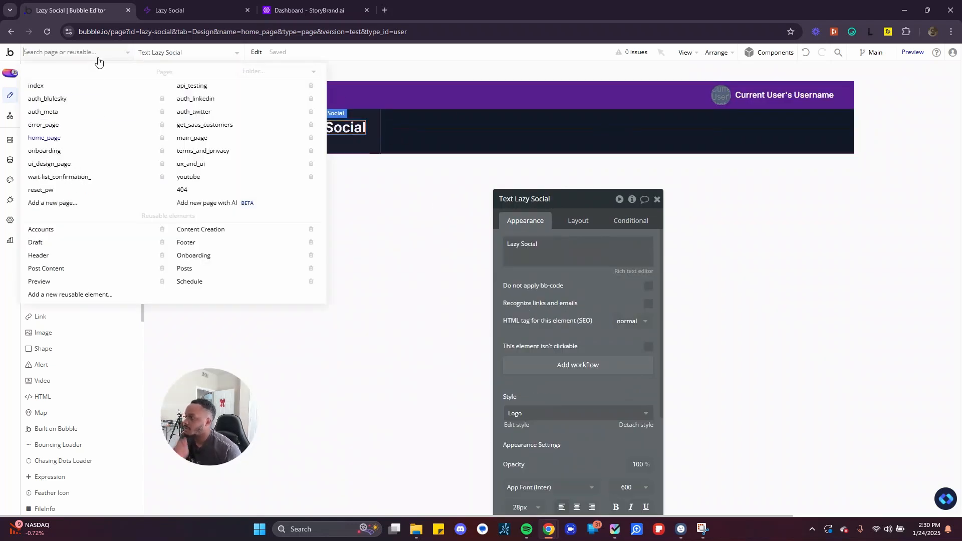
left_click(101, 255)
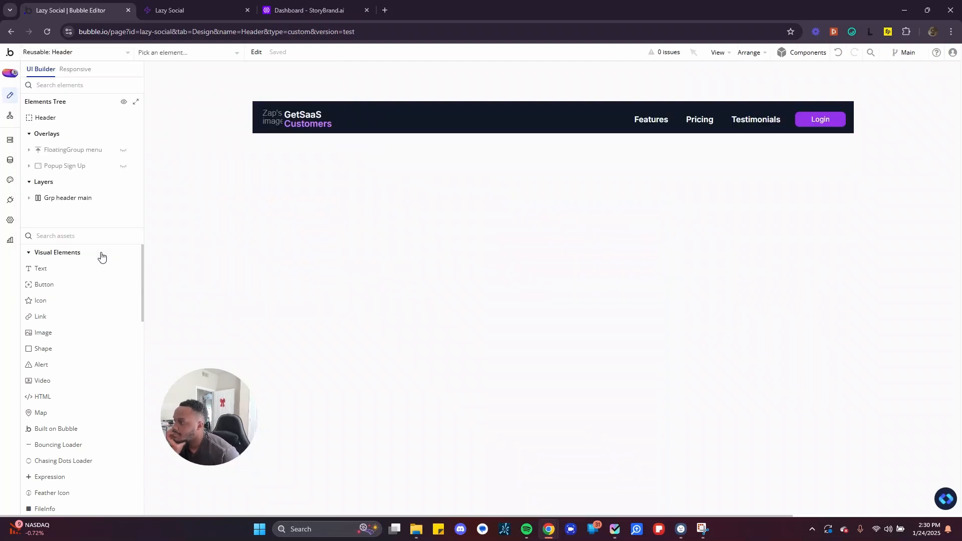
double_click(283, 110)
right_click(284, 112)
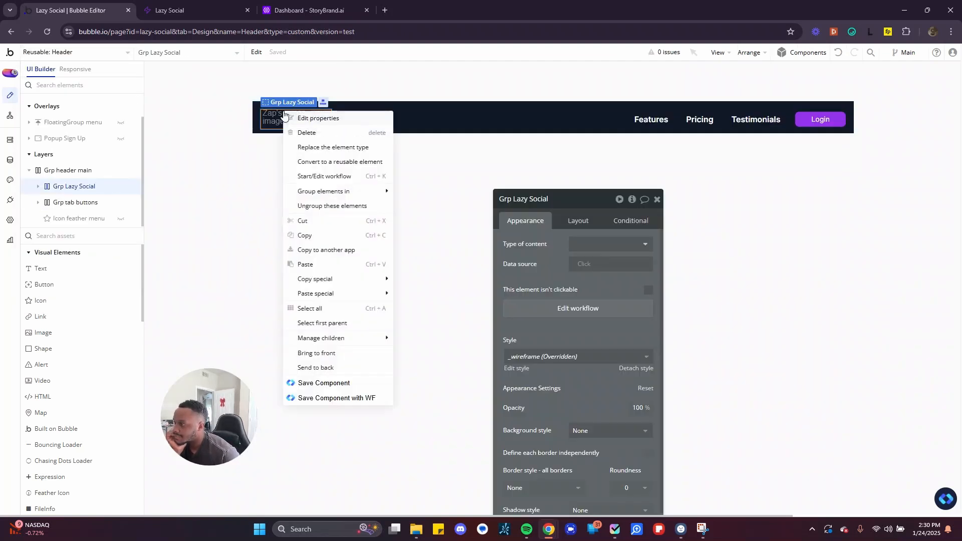
mouse_move(353, 281)
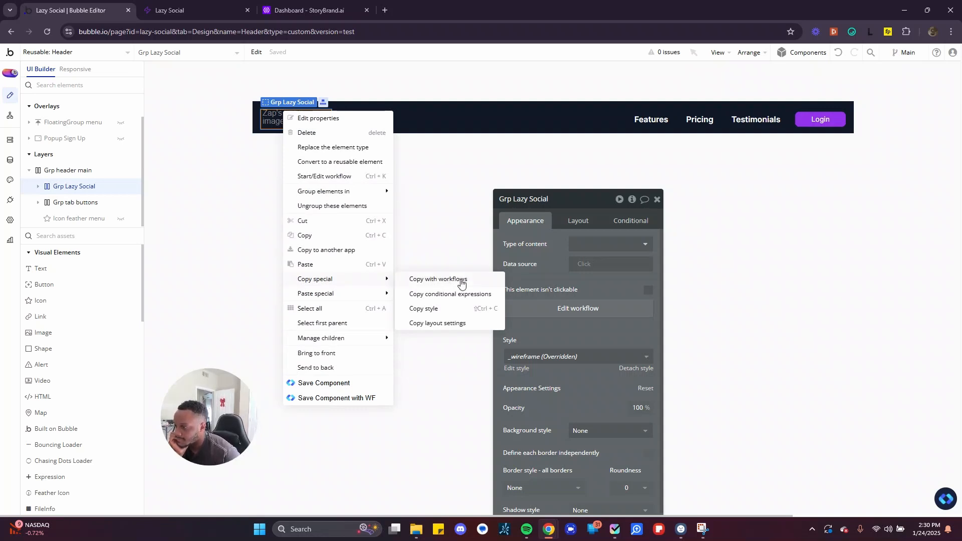
left_click(314, 7)
left_click(178, 4)
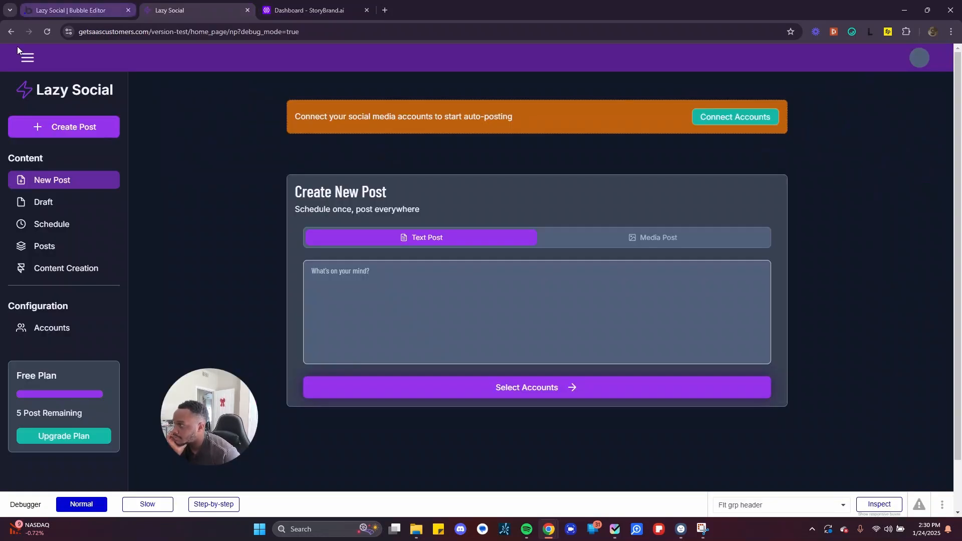
left_click(80, 10)
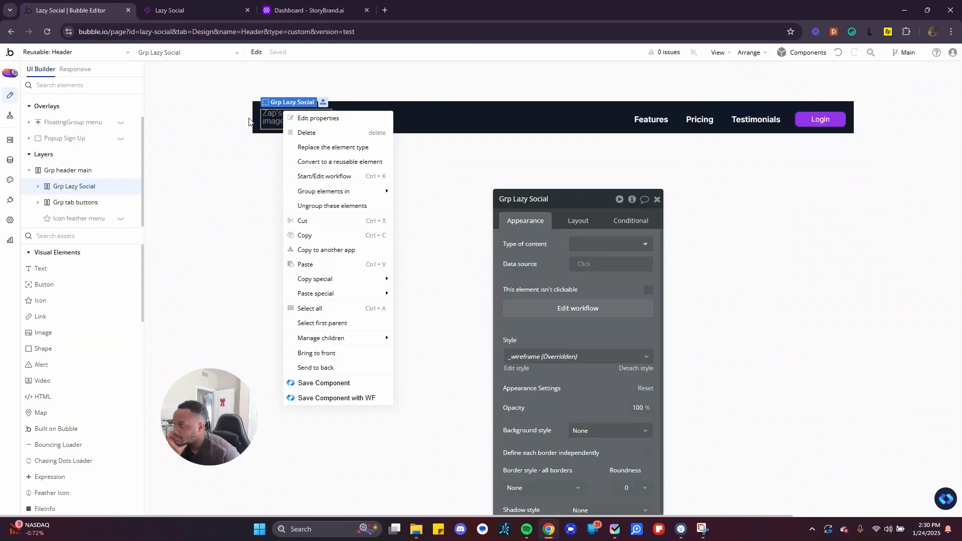
Examine the Header logo's image and text elements and the page navigation action in Grp Lazy Social's click workflow
left_click(276, 121)
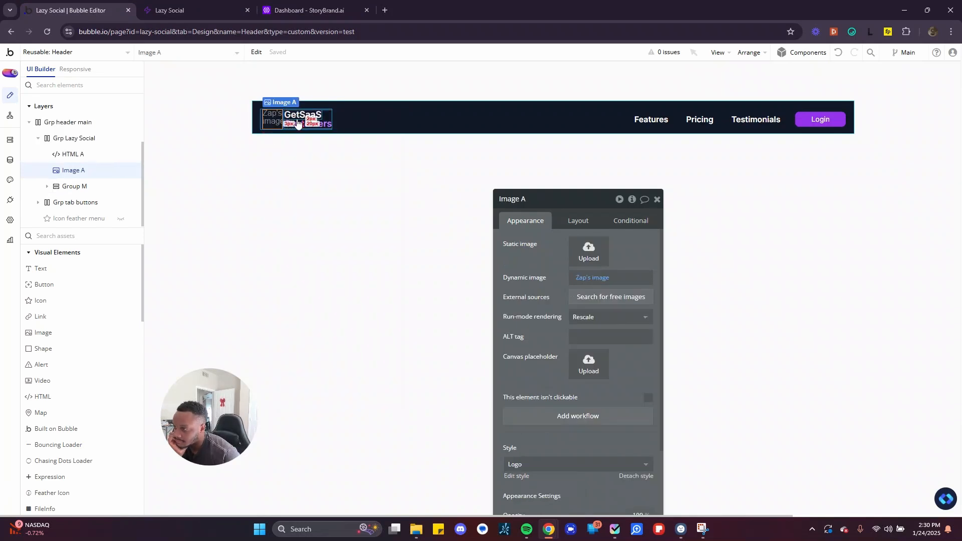
left_click(297, 123)
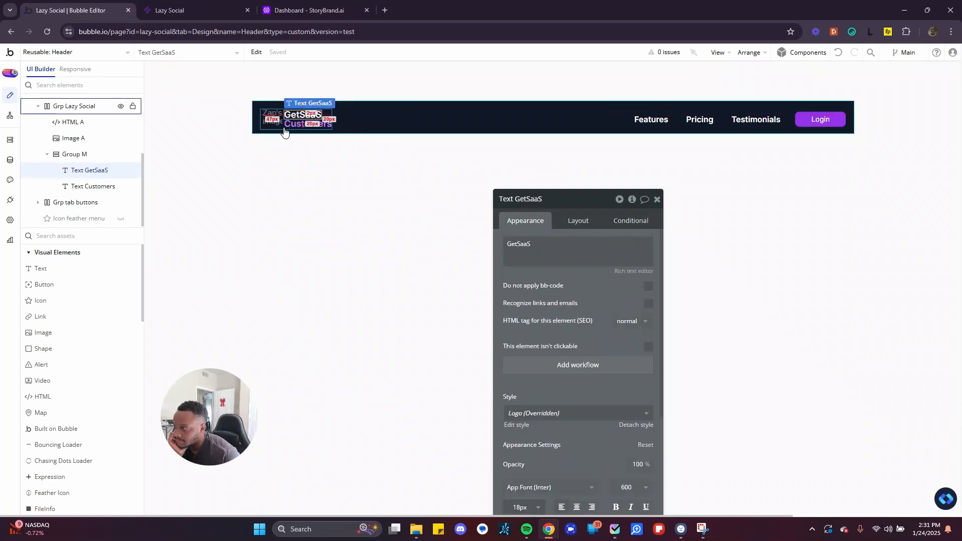
left_click(324, 114)
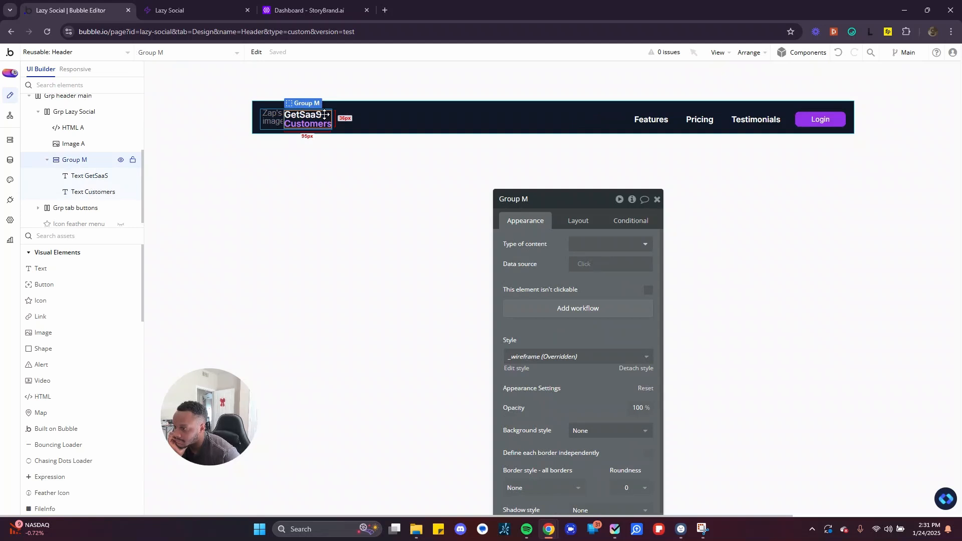
left_click(273, 115)
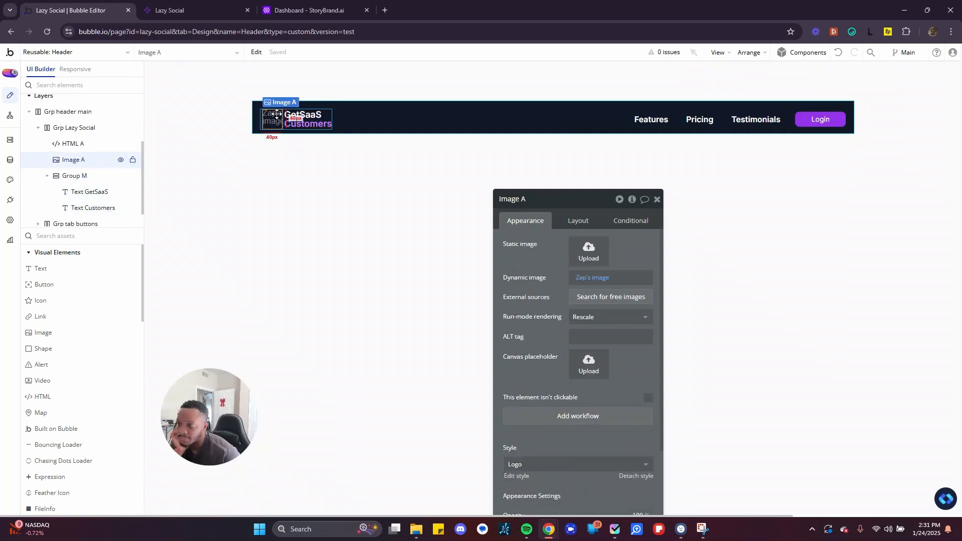
left_click(328, 109)
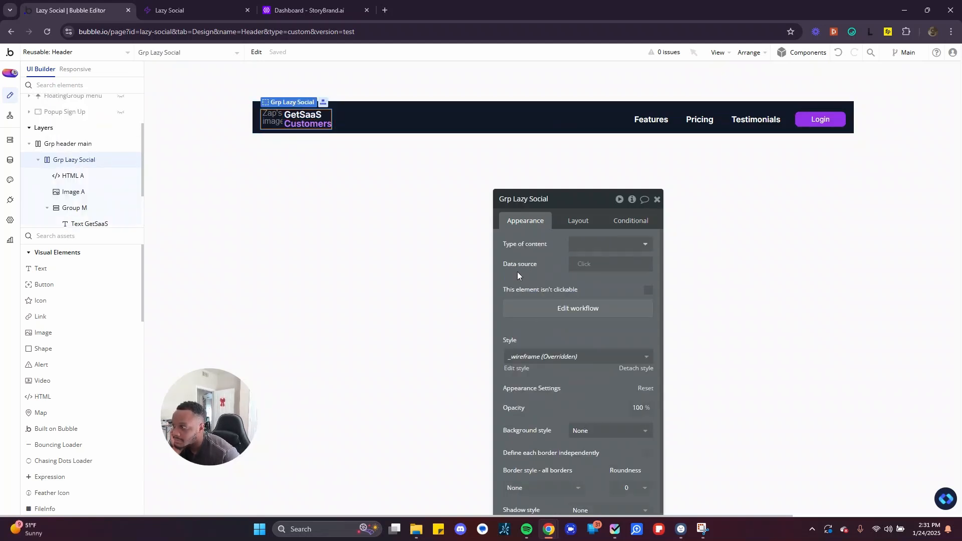
left_click(579, 308)
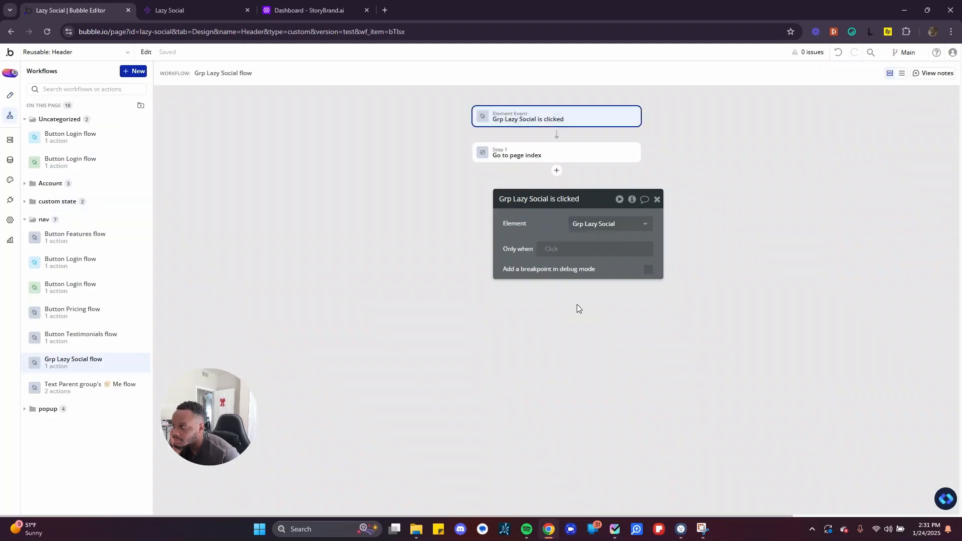
left_click(517, 158)
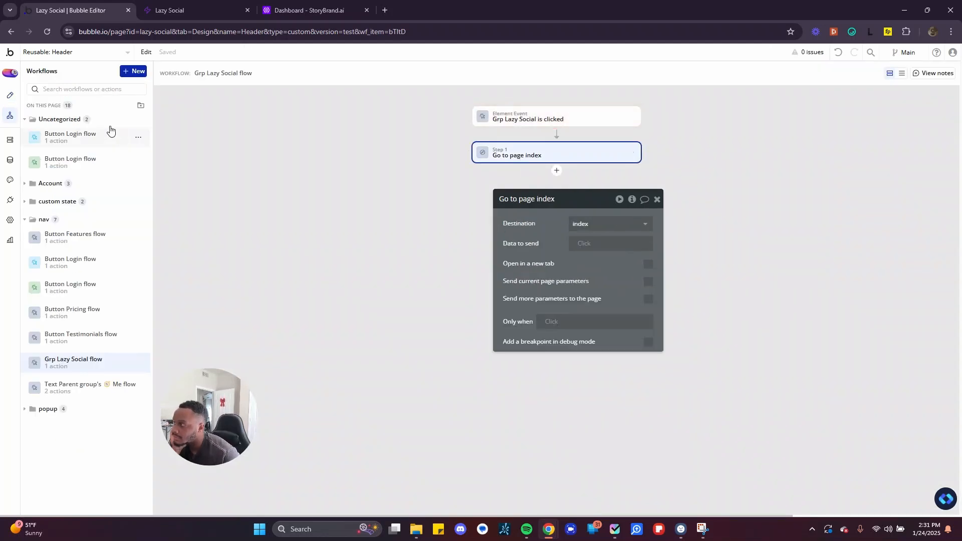
left_click(10, 95)
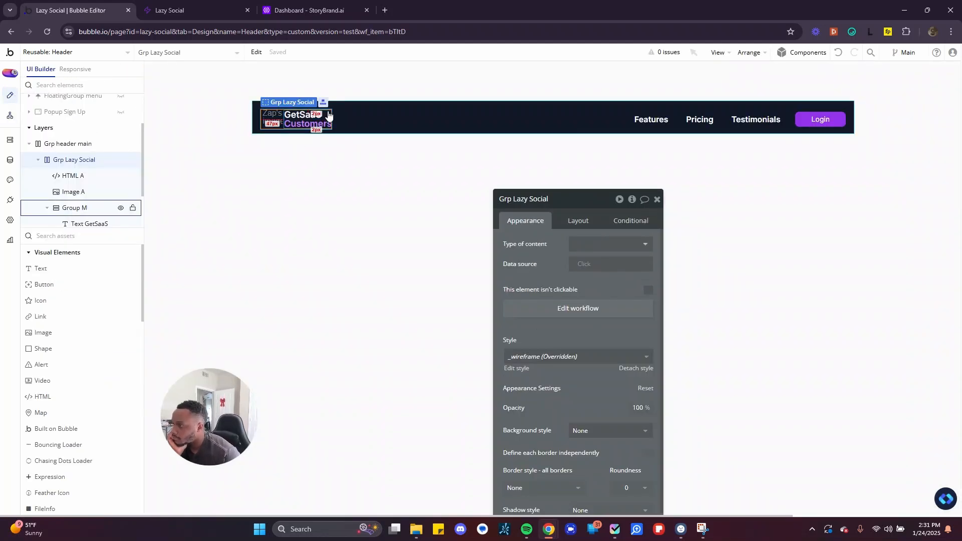
Copy the Header's Grp Lazy Social logo group together with its workflows
left_click(328, 115)
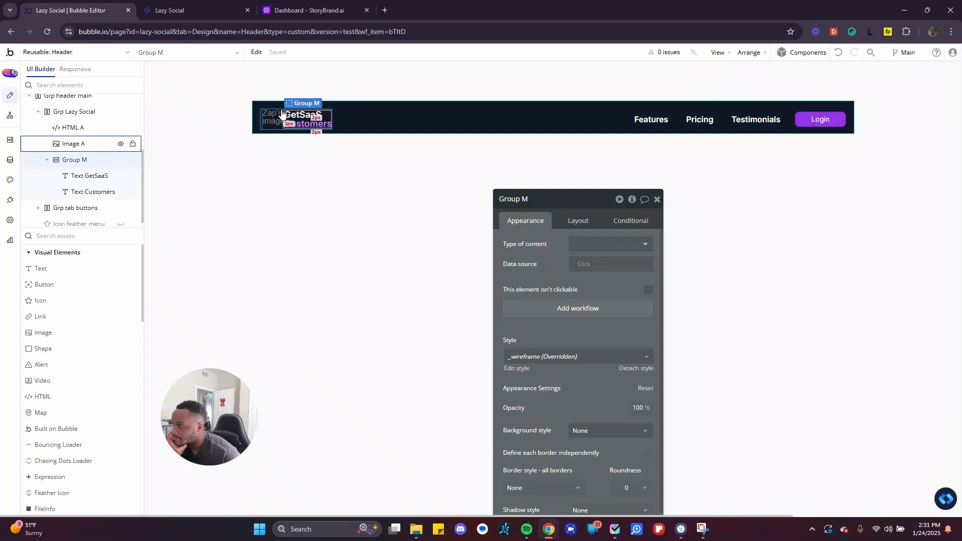
left_click(281, 114)
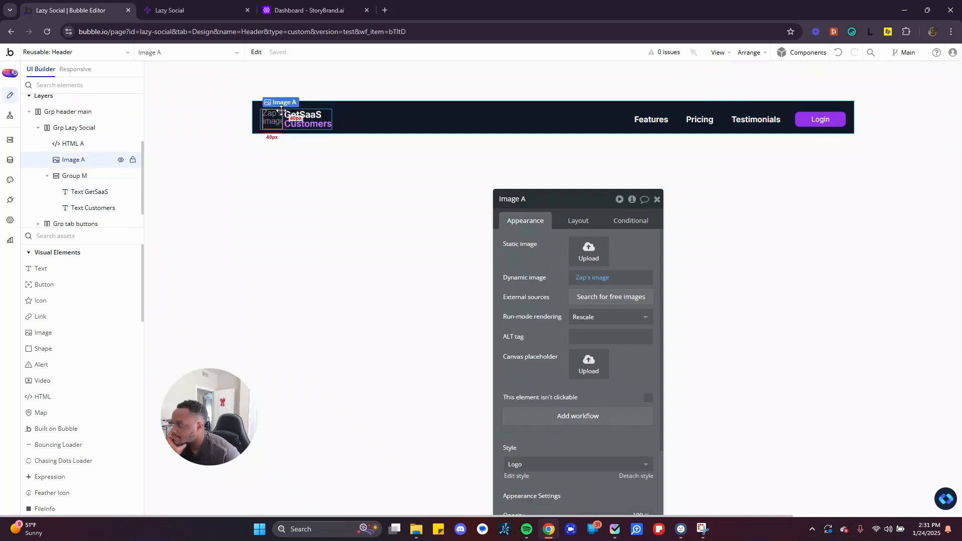
right_click(281, 111)
left_click(346, 324)
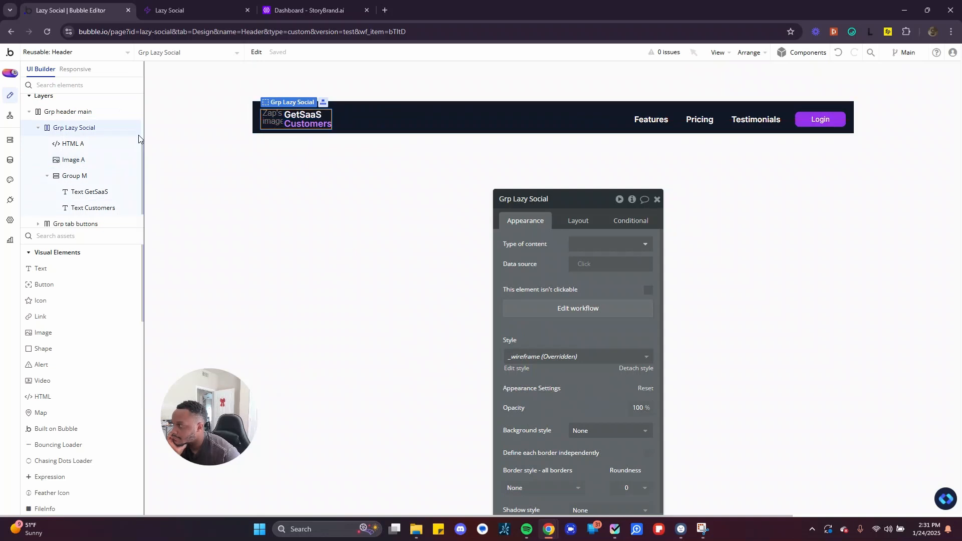
right_click(75, 128)
mouse_move(200, 295)
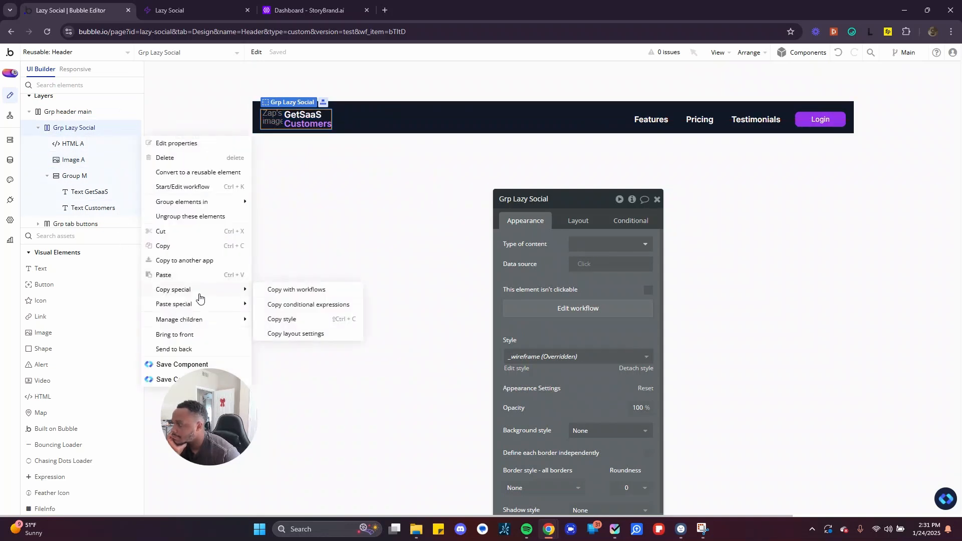
left_click(284, 293)
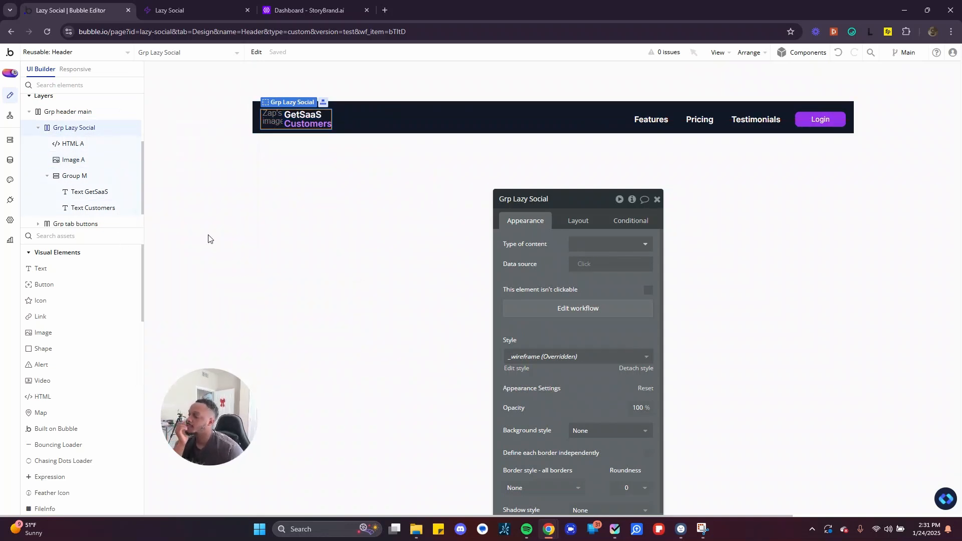
right_click(100, 130)
mouse_move(244, 295)
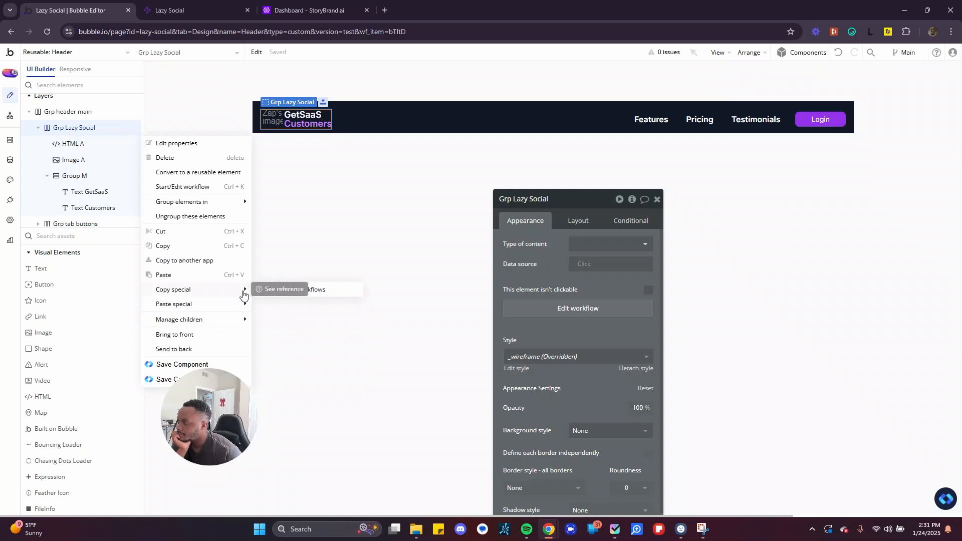
Open home_page and paste the copied logo group into Flt Grp Tab
left_click(84, 52)
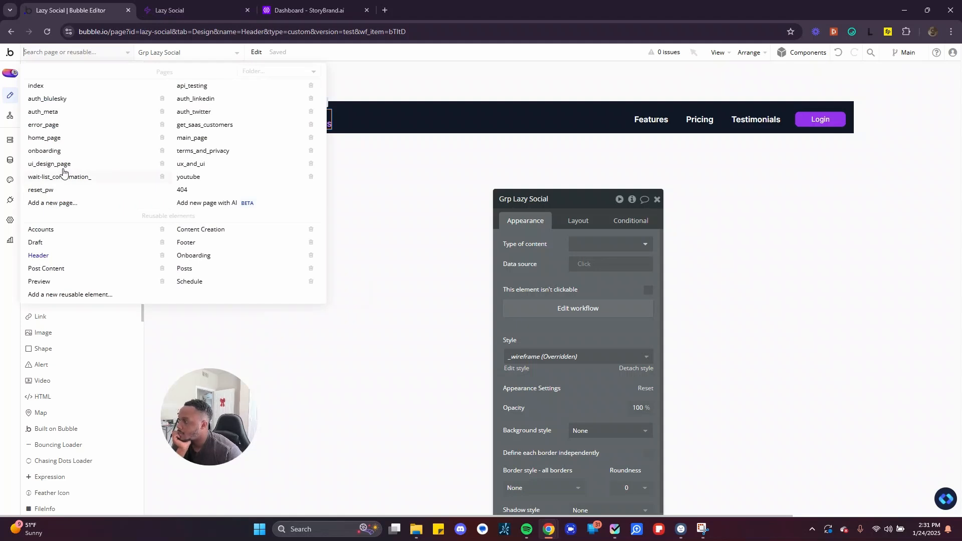
mouse_move(218, 195)
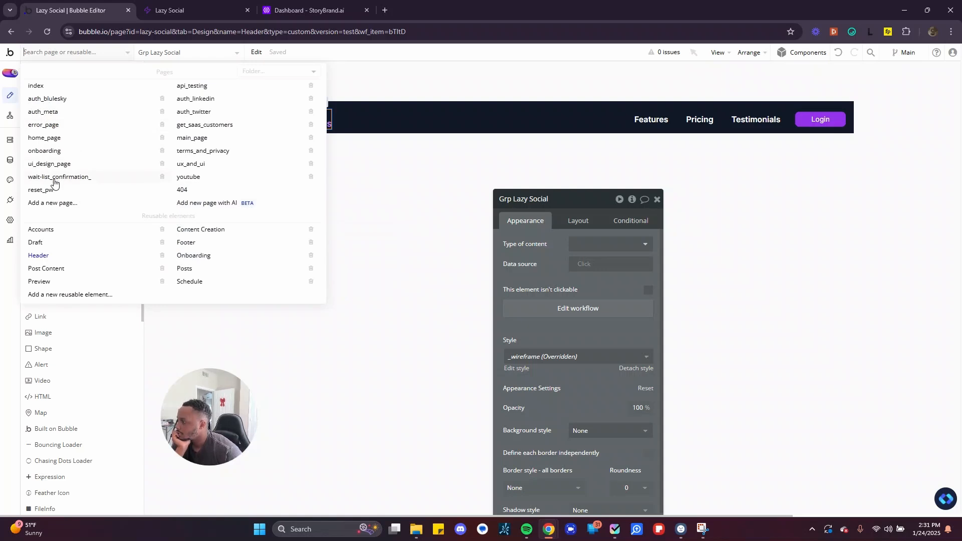
left_click(54, 143)
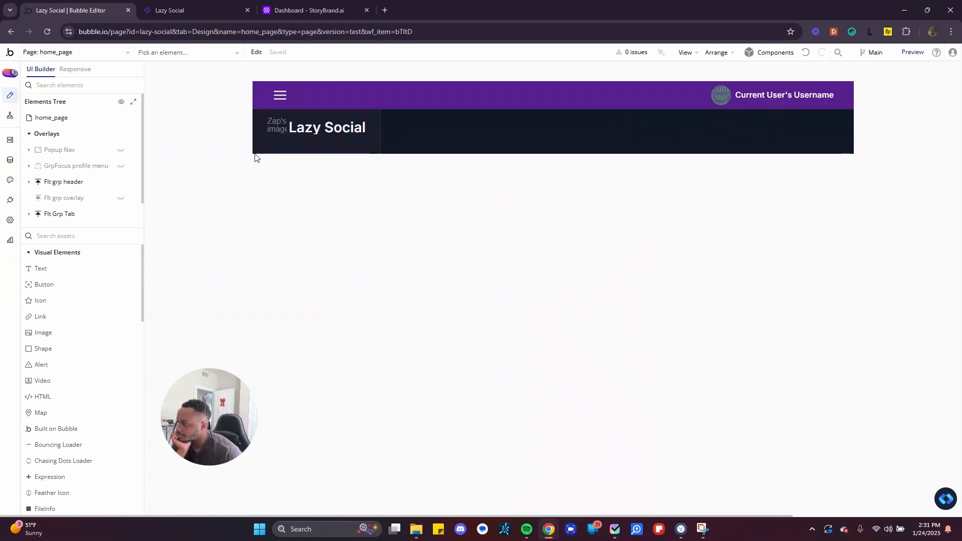
left_click(321, 128)
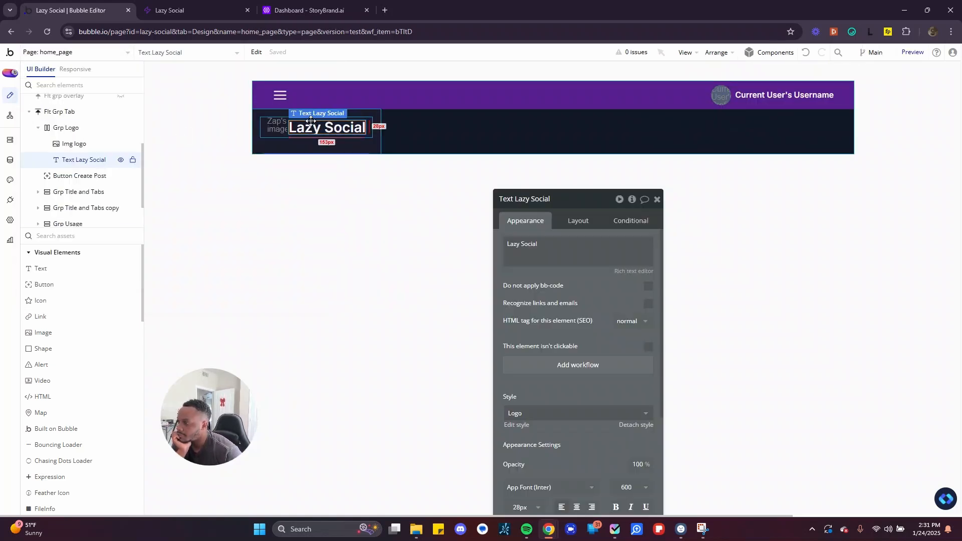
left_click(362, 116)
right_click(362, 115)
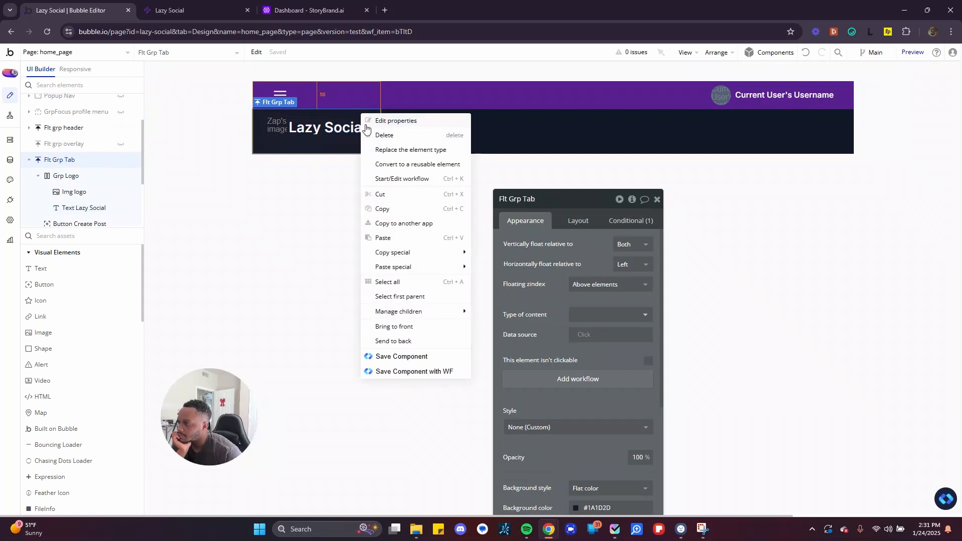
left_click(384, 238)
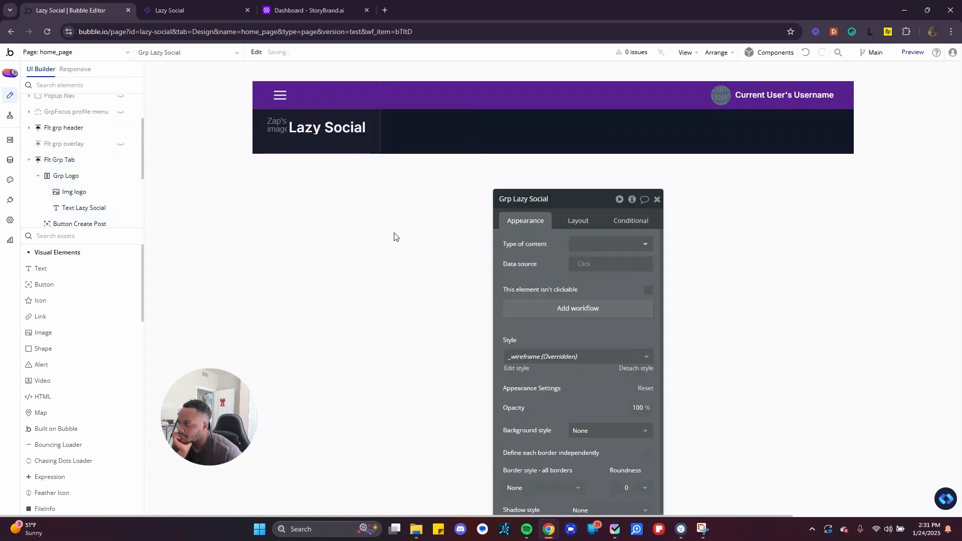
left_click(429, 135)
left_click(413, 177)
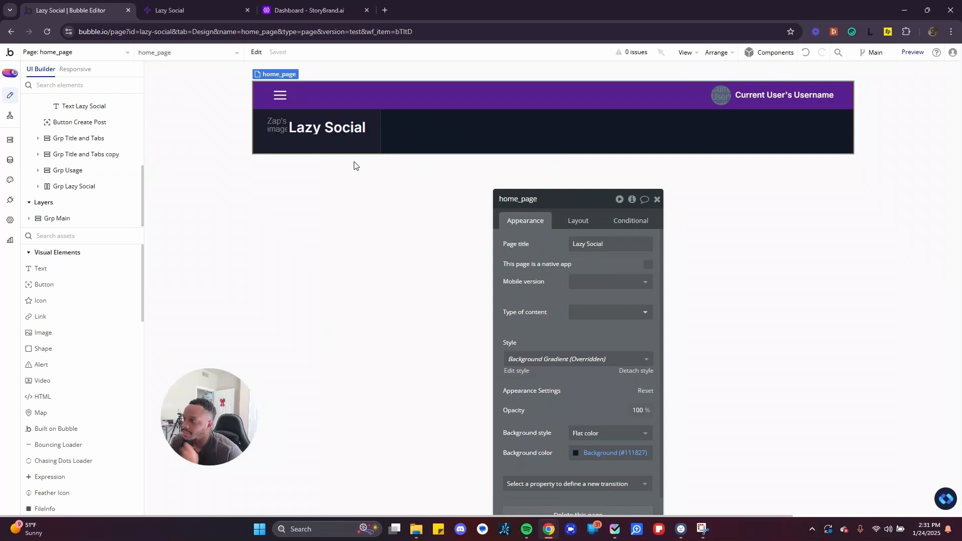
Set the minimum height of the main group (Grp Main) on home_page to 5000 px
left_click(340, 117)
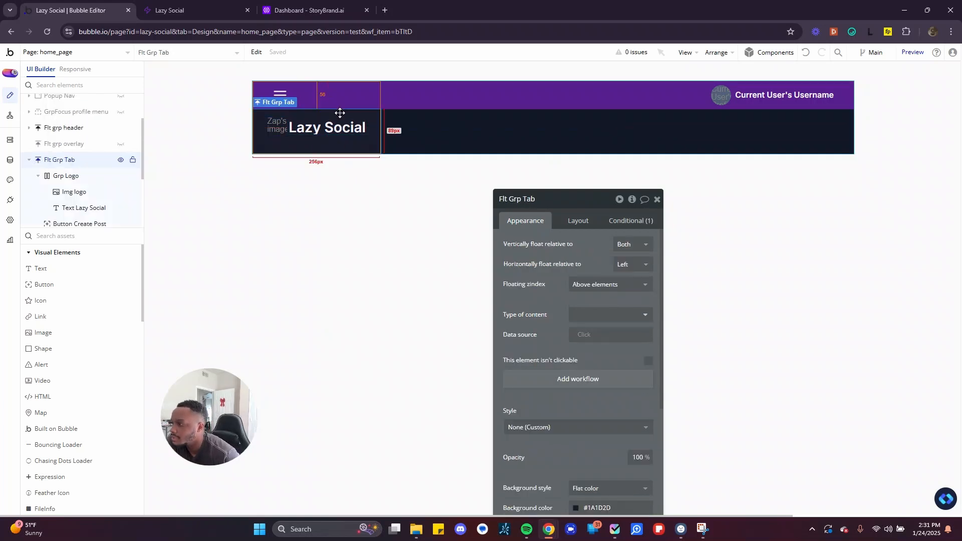
left_click(481, 119)
left_click_drag(583, 200, 435, 131)
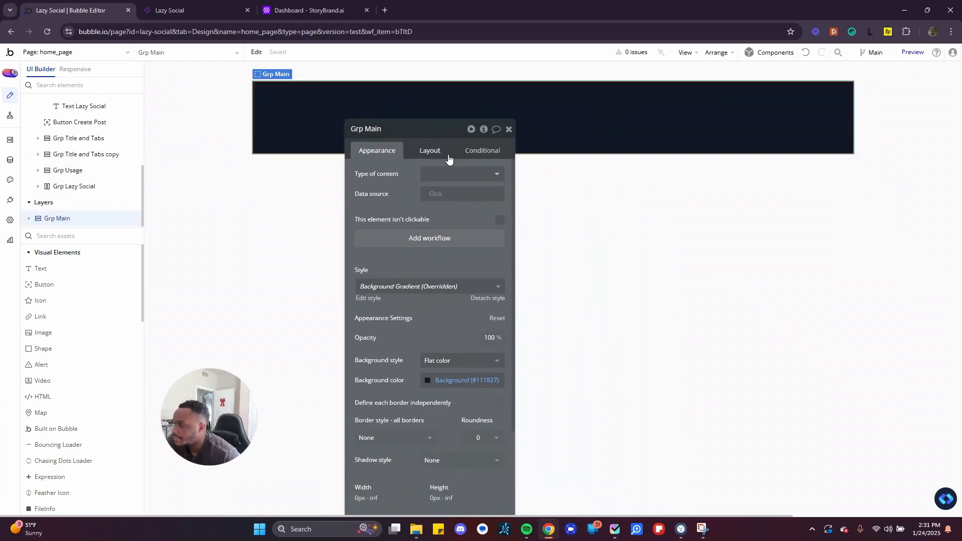
left_click(437, 153)
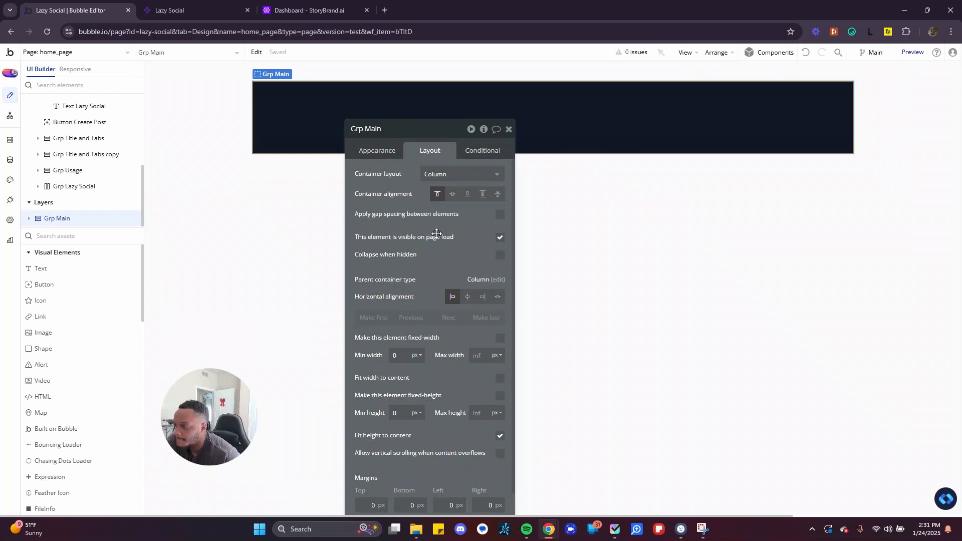
scroll(86, 155, "up", 8)
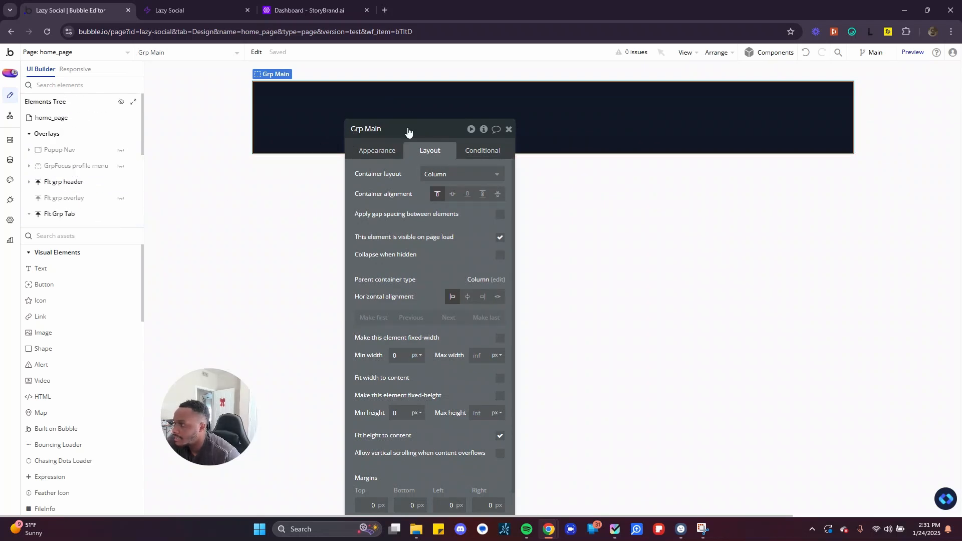
scroll(467, 343, "down", 1)
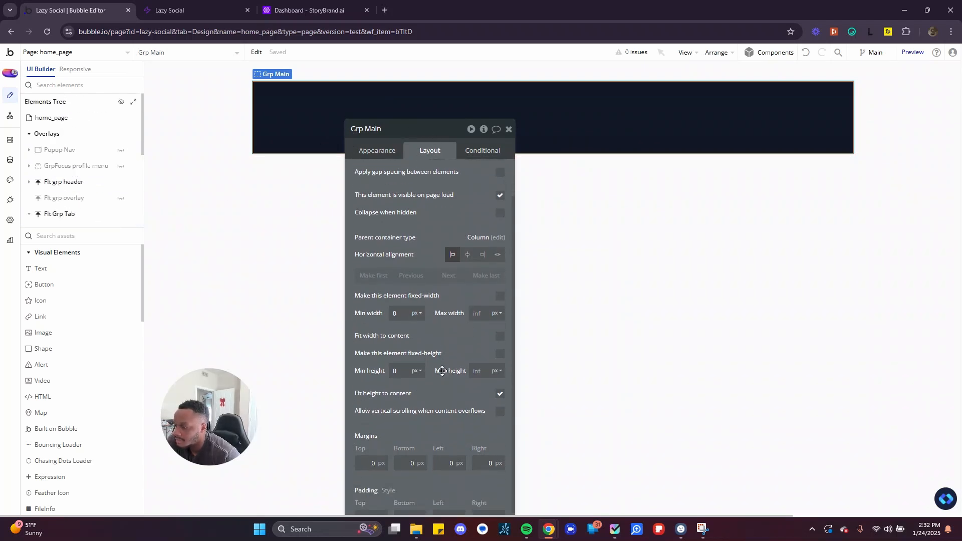
left_click(408, 373)
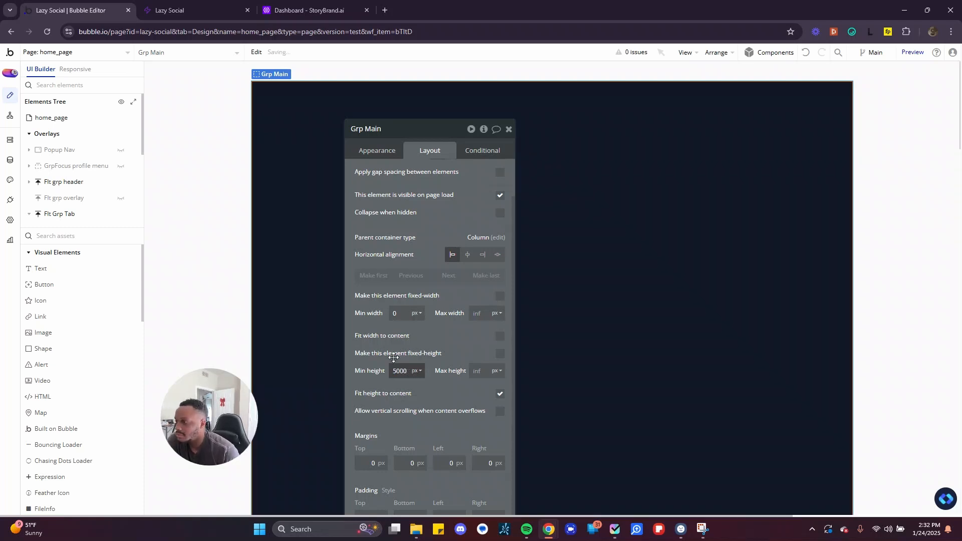
left_click(501, 130)
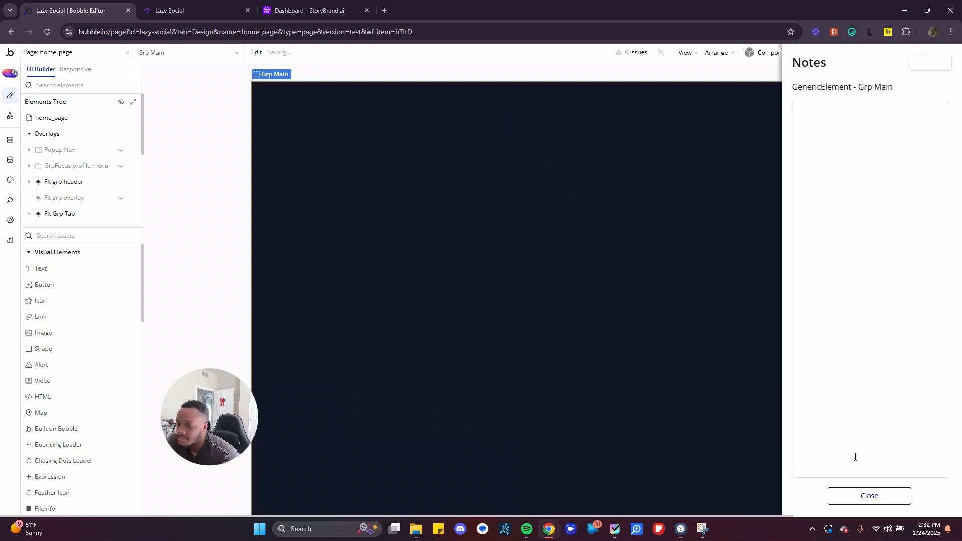
left_click(853, 490)
left_click(566, 197)
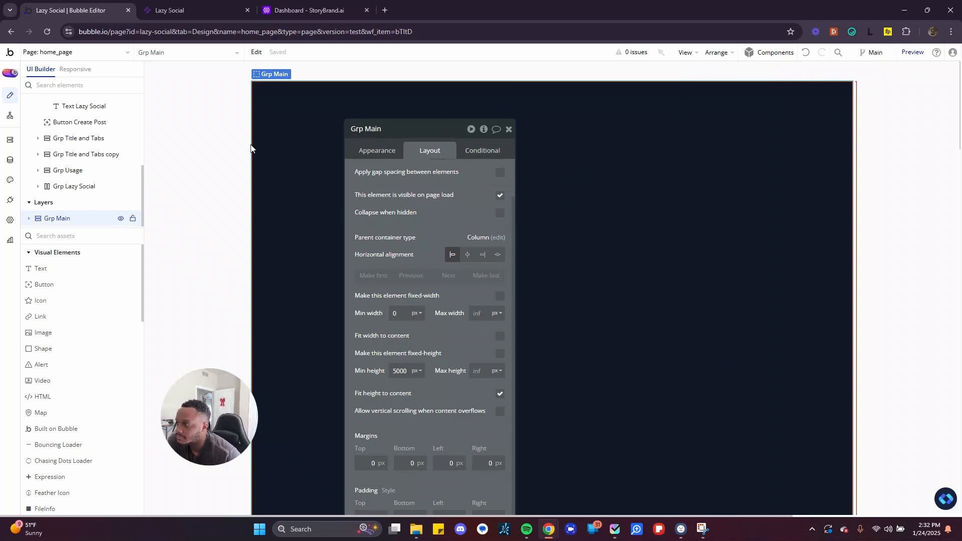
left_click(233, 148)
left_click(507, 131)
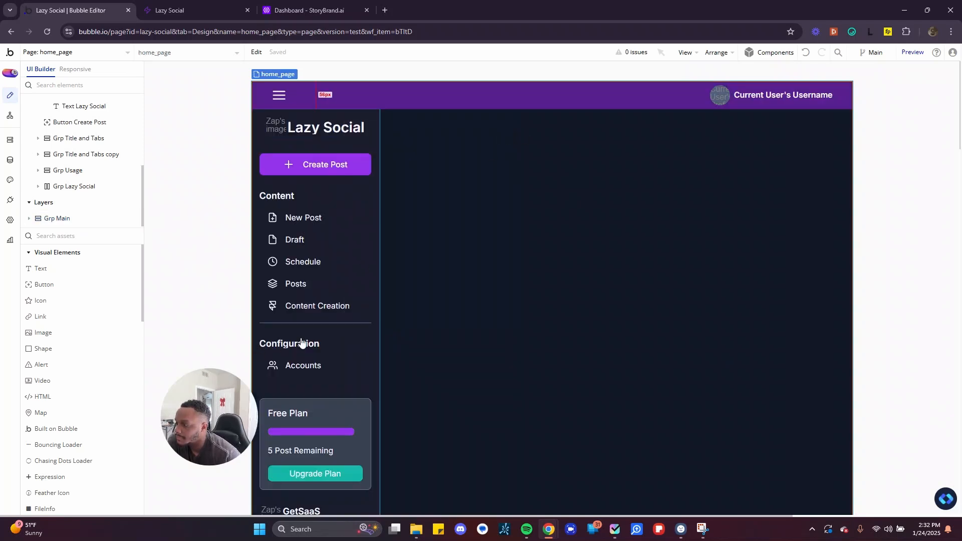
Move the GetSaaS Customers logo group to the first position in the floating sidebar group
scroll(301, 343, "down", 5)
left_click(327, 286)
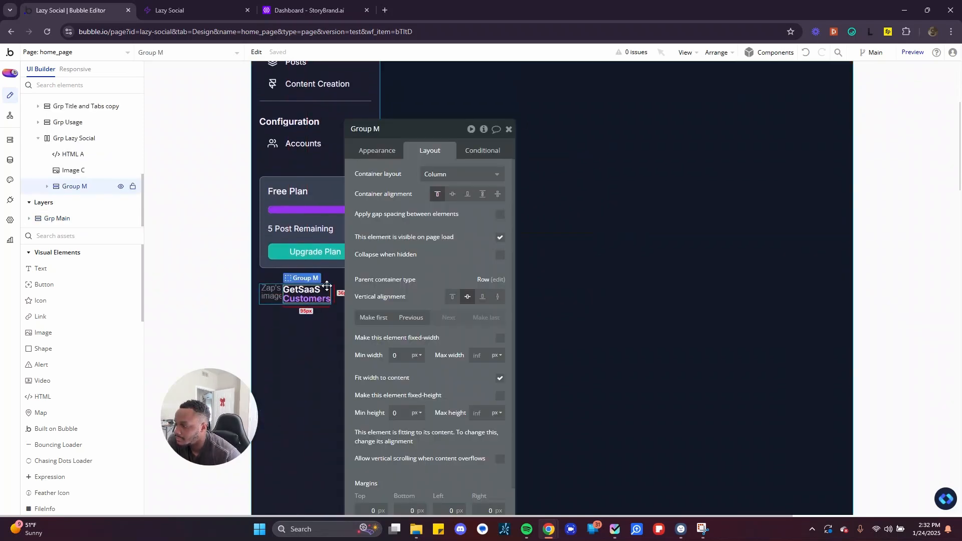
left_click(282, 290)
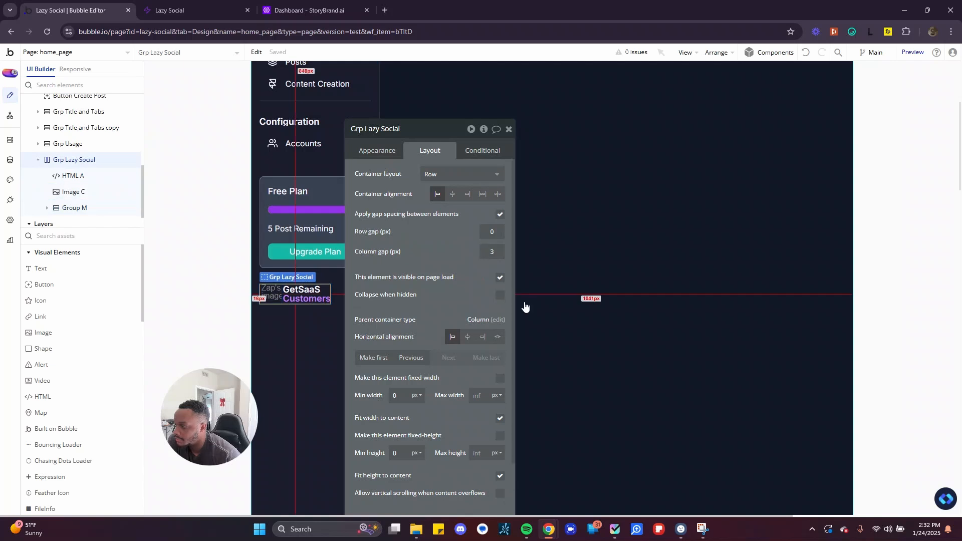
left_click(373, 357)
scroll(276, 320, "up", 5)
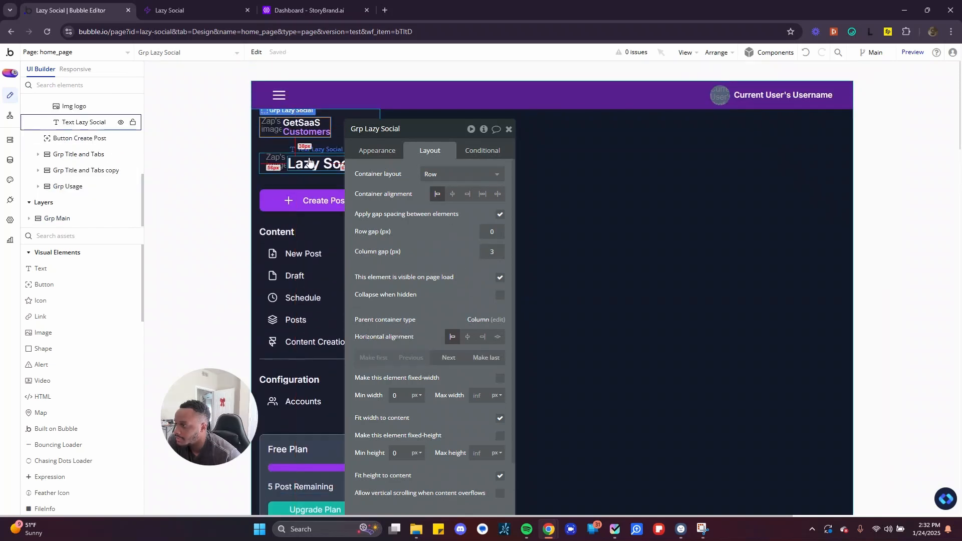
Delete the old Lazy Social logo group (Grp Logo) from the sidebar
left_click(290, 154)
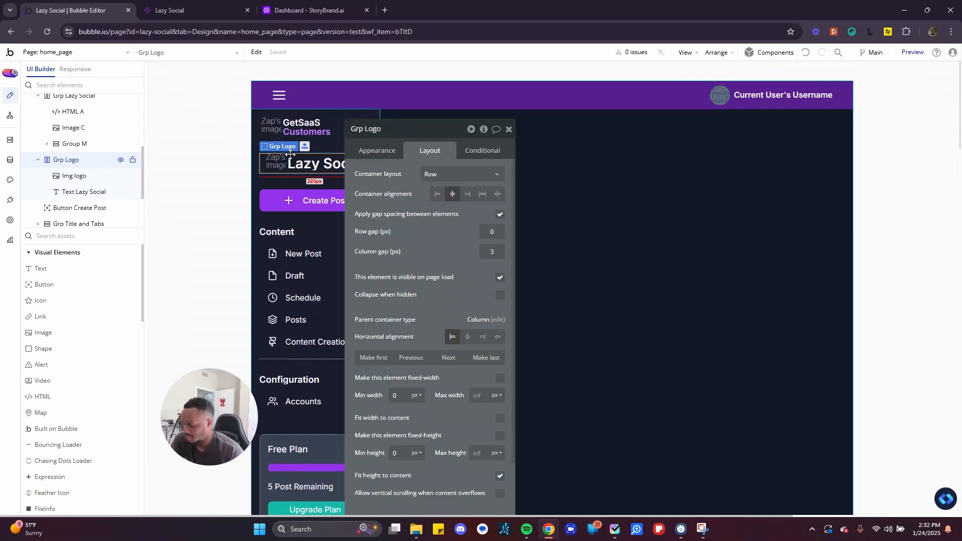
key("Delete")
left_click(219, 149)
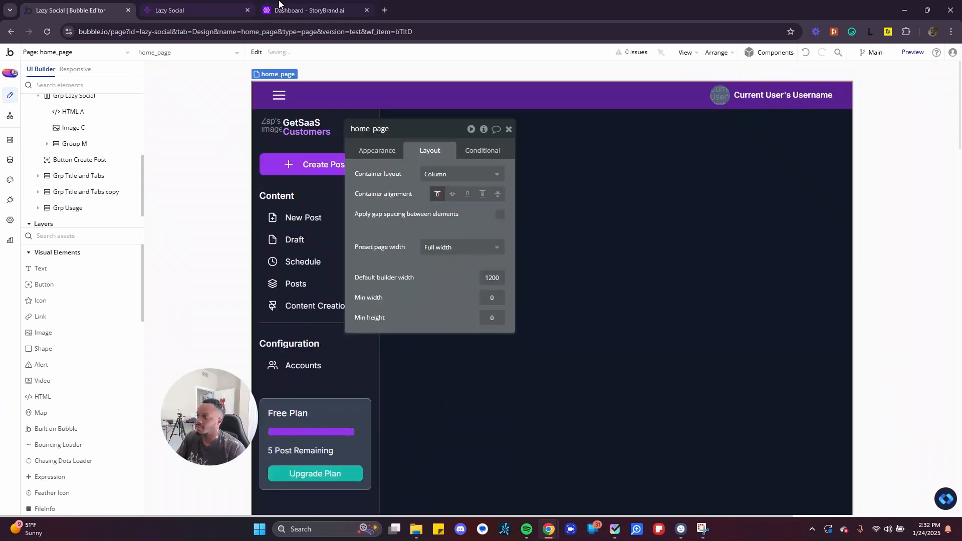
Reload the app preview to check the sidebar logo, and return to the Bubble editor
left_click(227, 8)
left_click(267, 53)
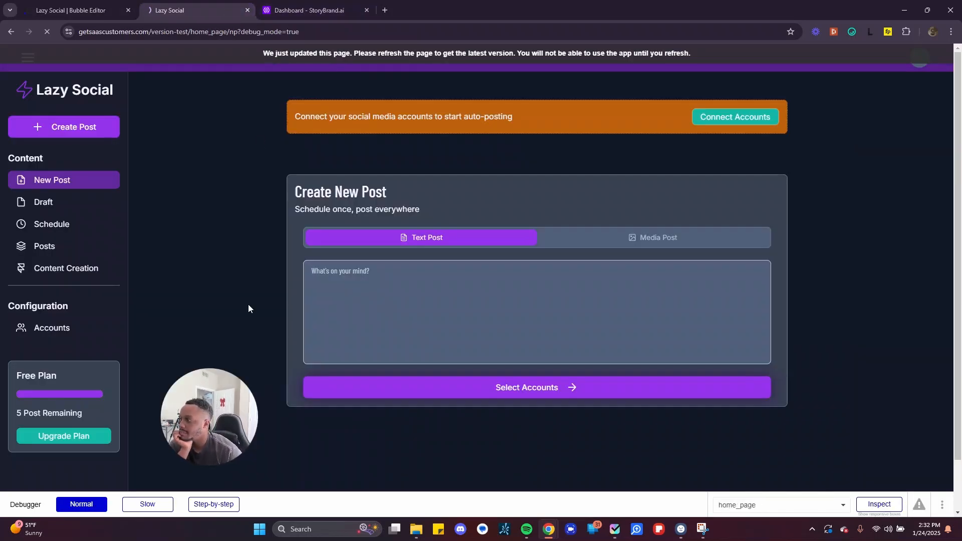
left_click_drag(210, 417, 120, 432)
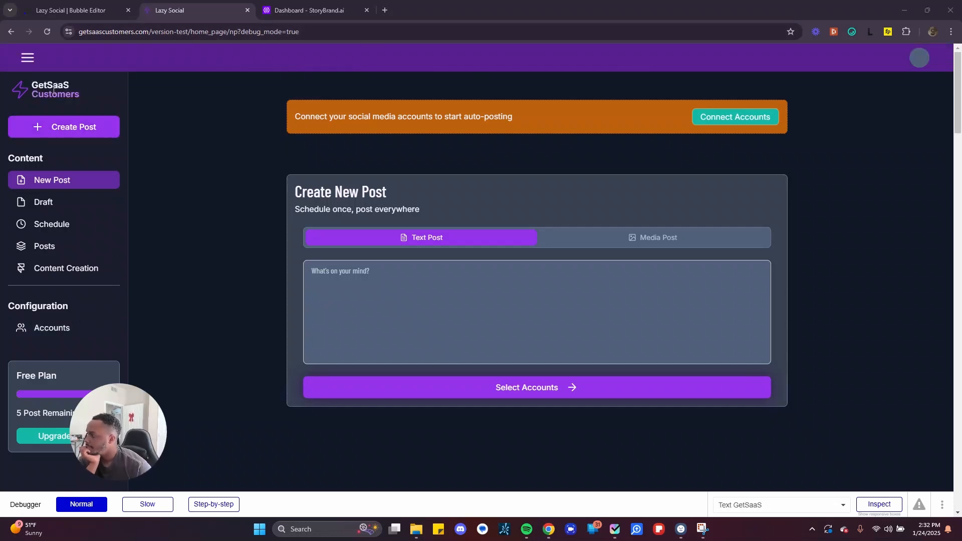
left_click(70, 10)
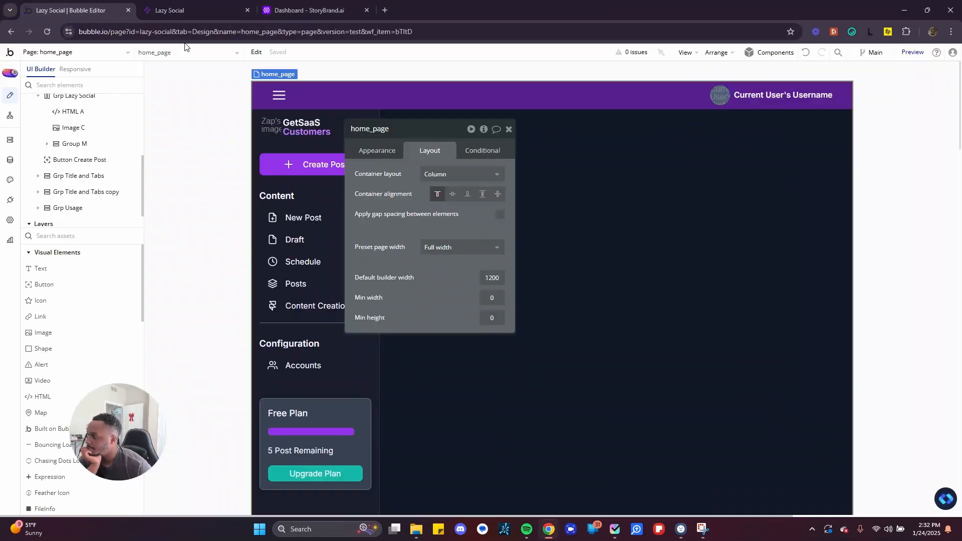
Centre the GetSaaS Customers logo group horizontally within the sidebar, keeping its container alignment on the left
left_click(327, 120)
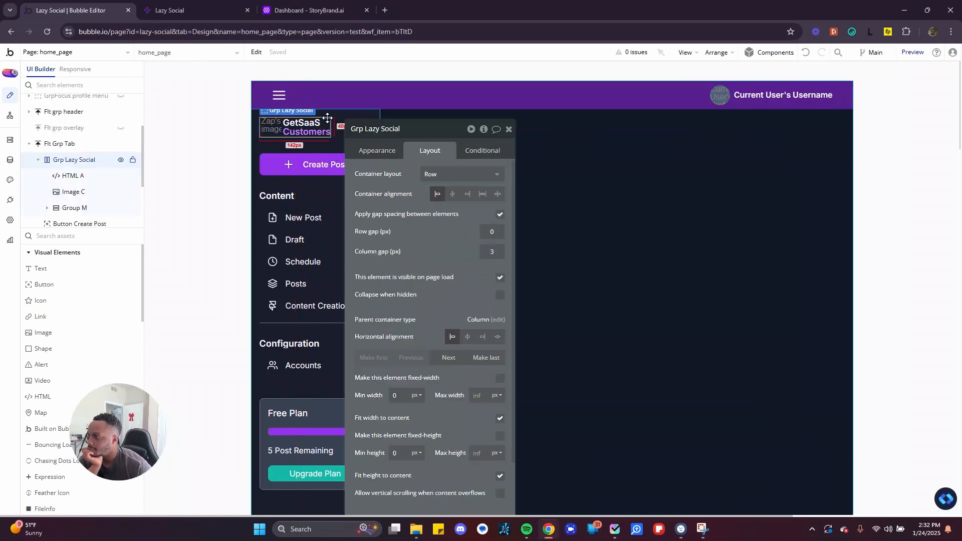
left_click(452, 195)
left_click(438, 196)
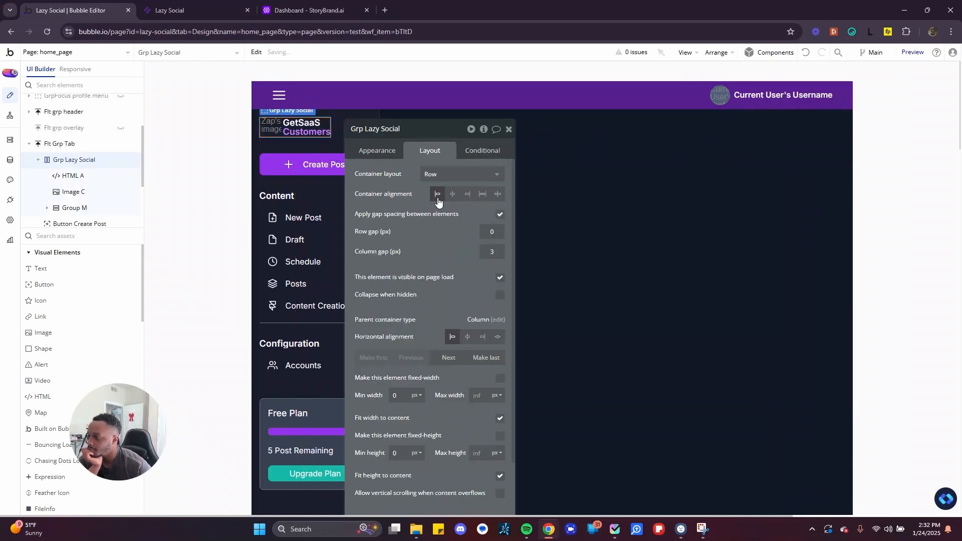
left_click(468, 337)
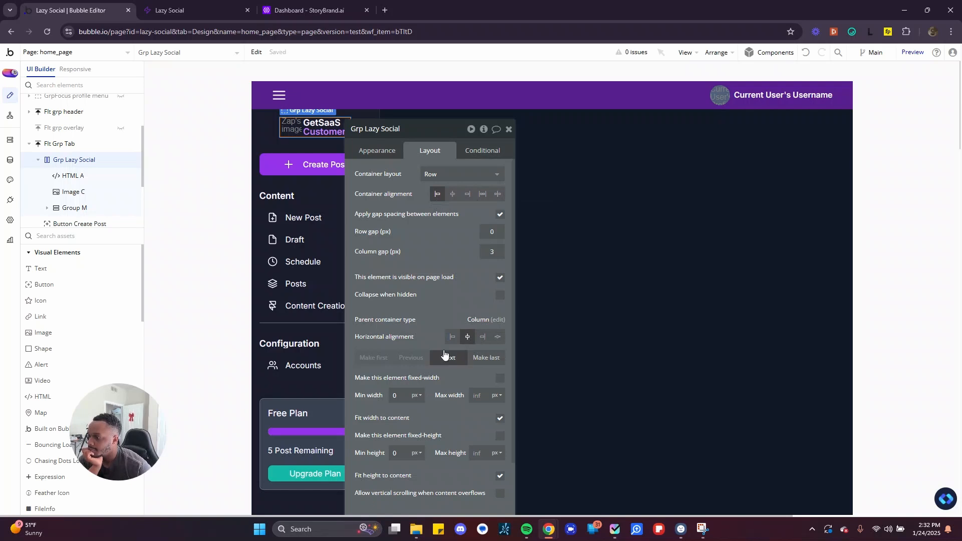
Reload the app preview, check the sidebar by collapsing and expanding it repeatedly, and return to the Bubble editor
left_click(170, 8)
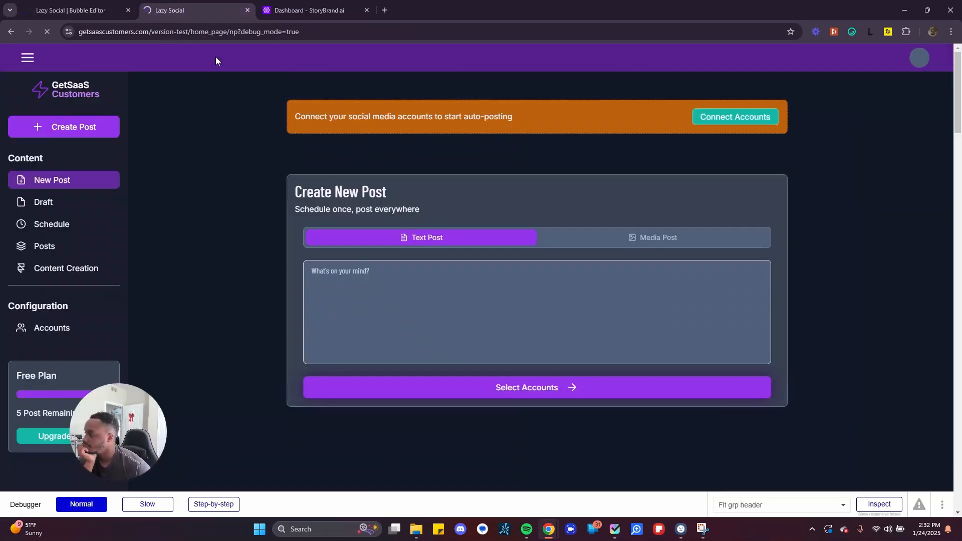
left_click(22, 58)
left_click(23, 59)
left_click(22, 59)
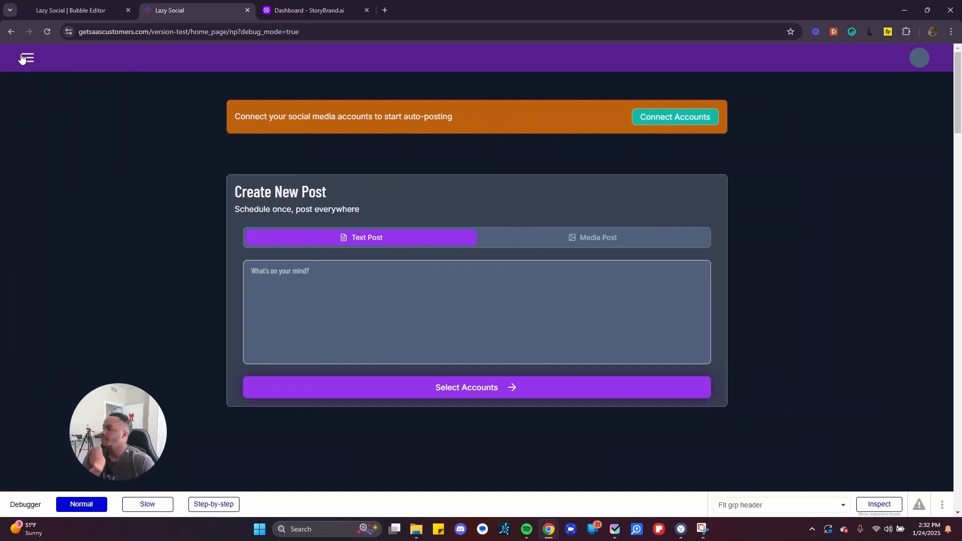
left_click(22, 58)
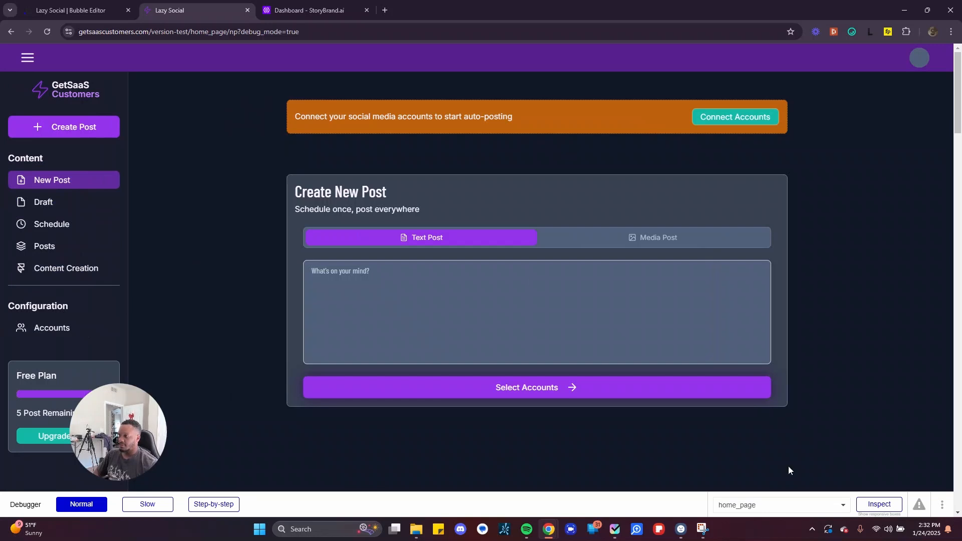
left_click(22, 59)
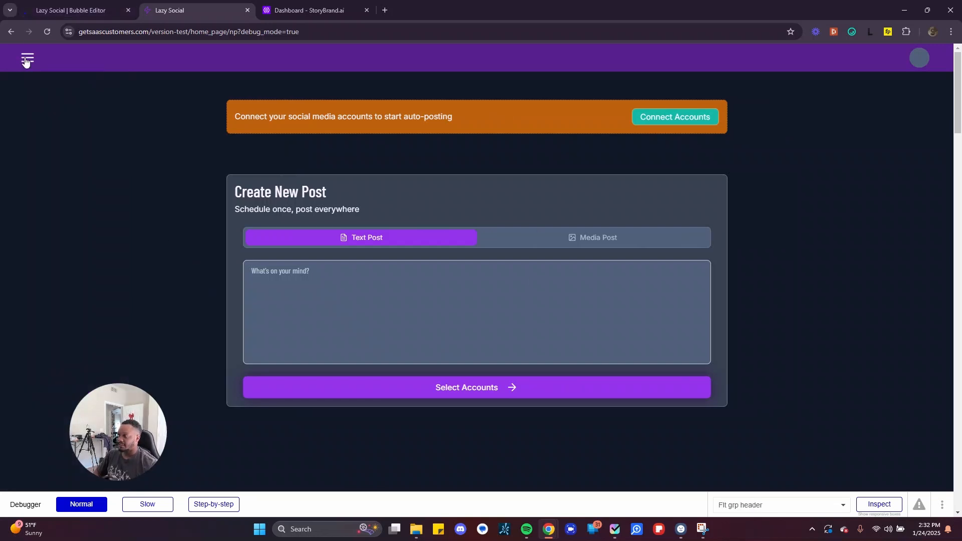
left_click(25, 60)
left_click(70, 10)
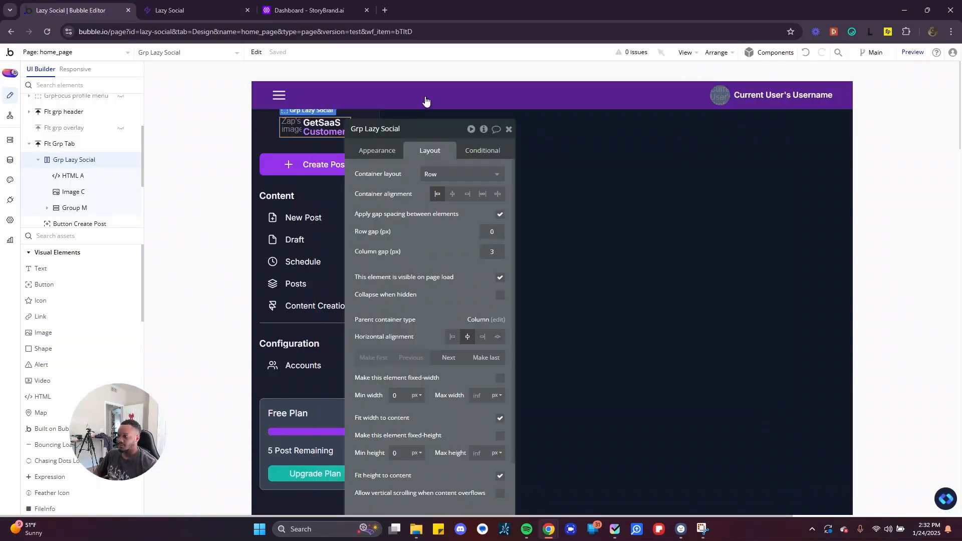
Delete the Free Plan usage group and the Configuration group from the sidebar
left_click(508, 129)
scroll(364, 417, "down", 1)
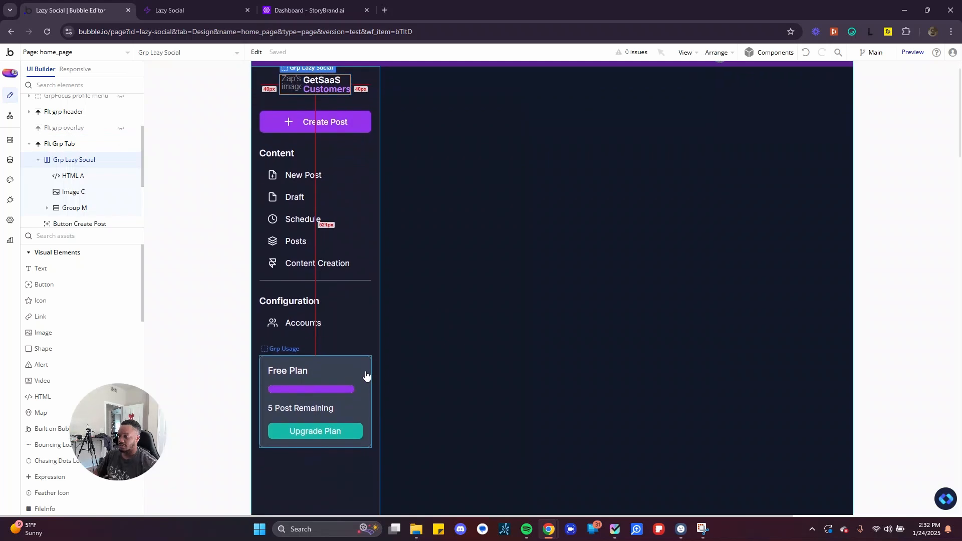
double_click(365, 369)
key("Delete")
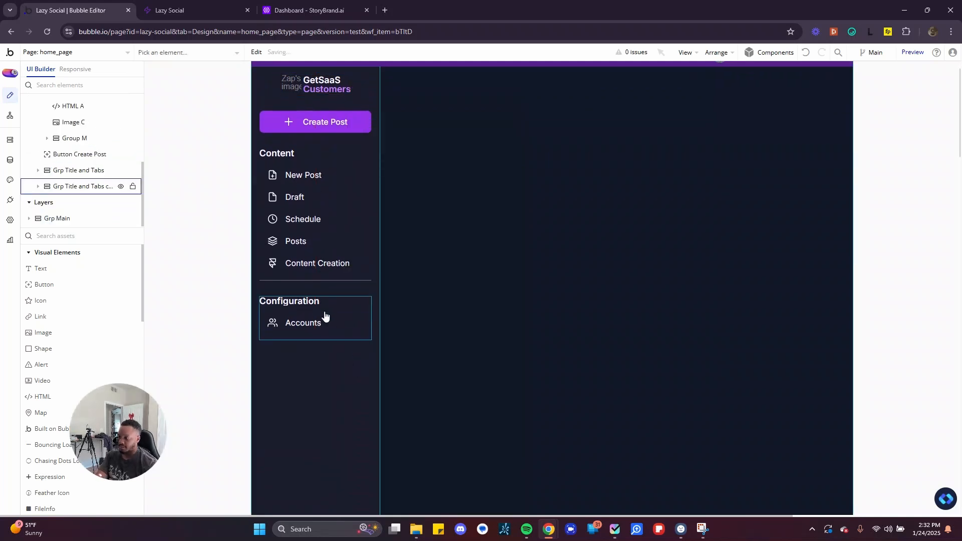
double_click(353, 305)
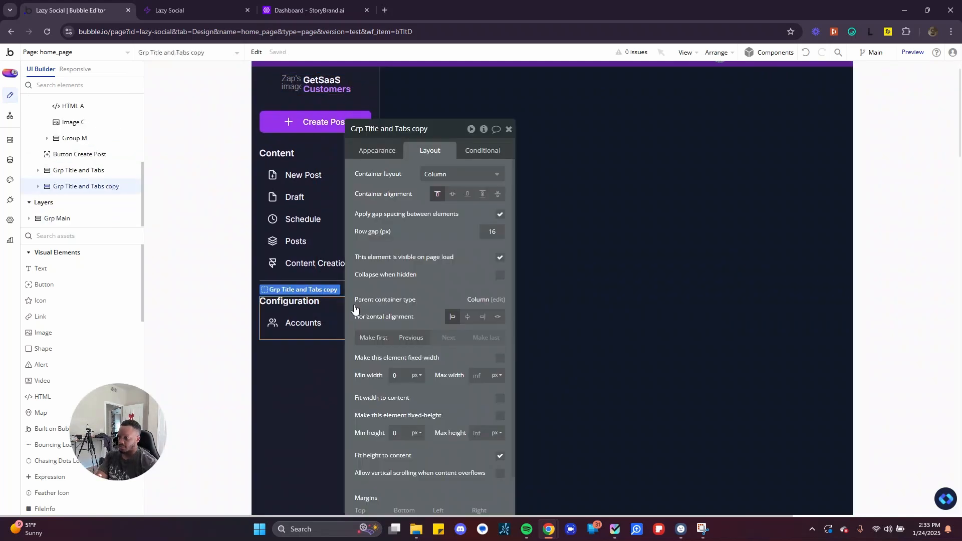
key("Delete")
Inspect the layout properties of the New Post button, the Content heading, the Create Post button and the main group
double_click(309, 173)
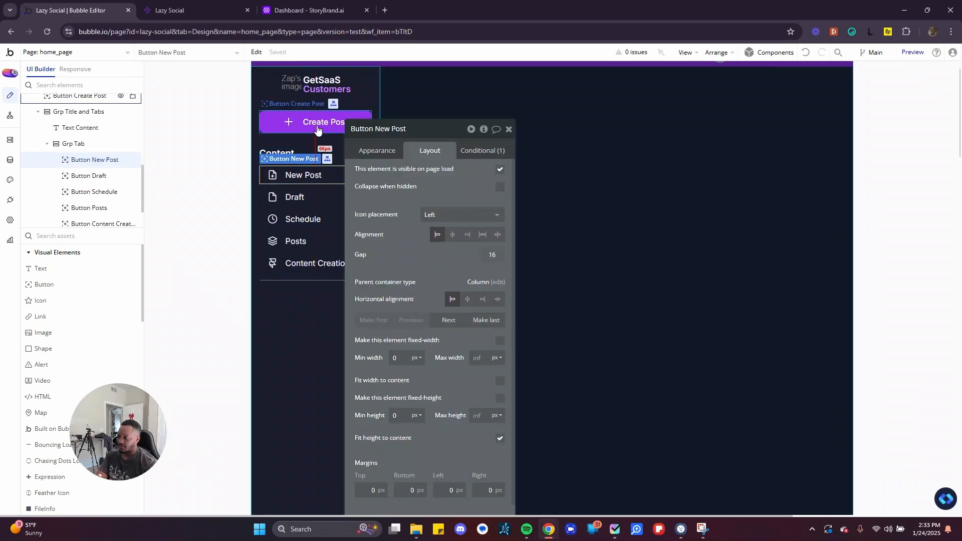
left_click(280, 151)
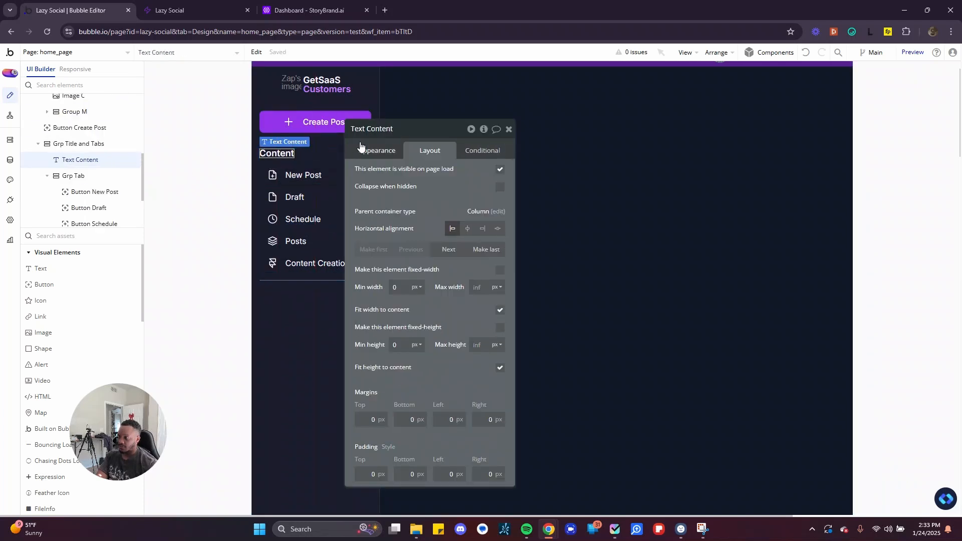
left_click(305, 121)
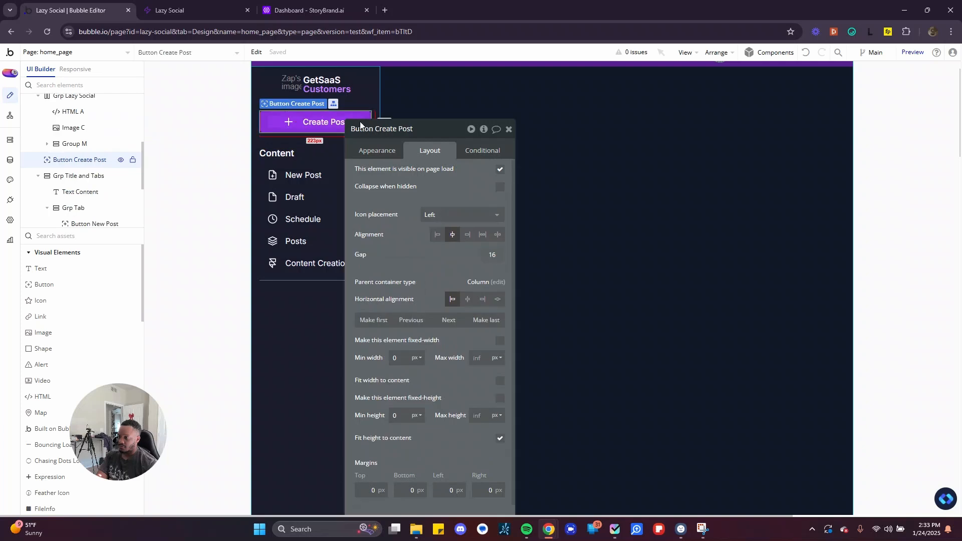
left_click(508, 130)
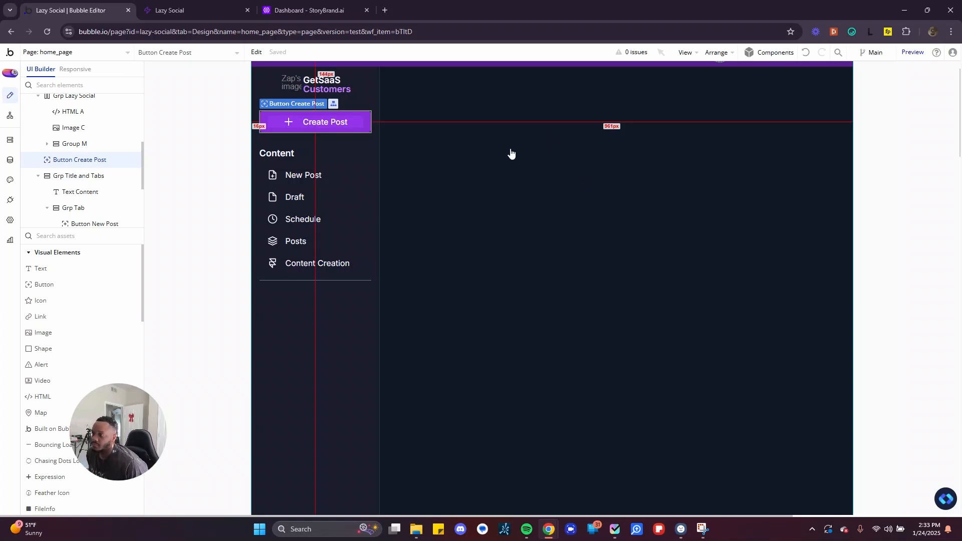
left_click(506, 172)
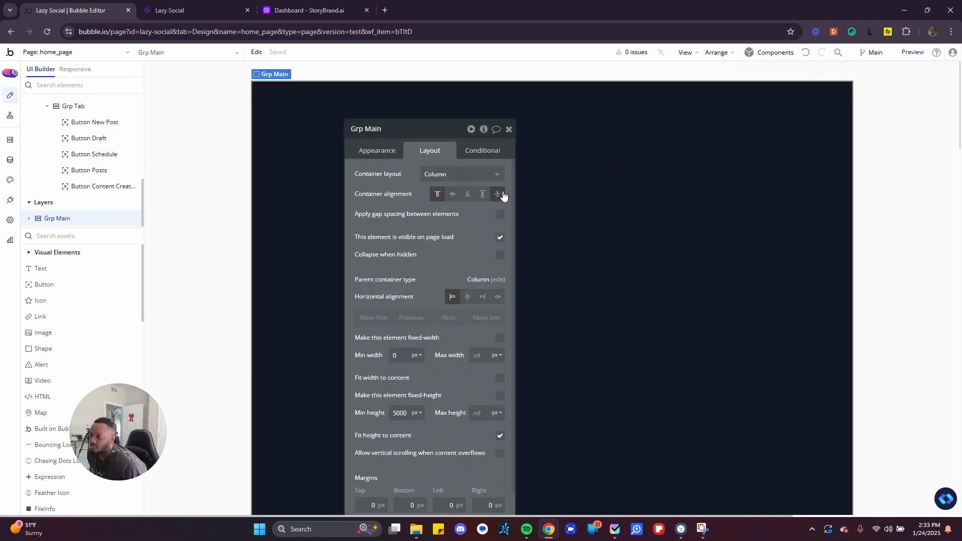
left_click(508, 129)
Look at the StoryBrand.ai dashboard and the app preview for reference, and return to the Bubble editor
left_click(308, 10)
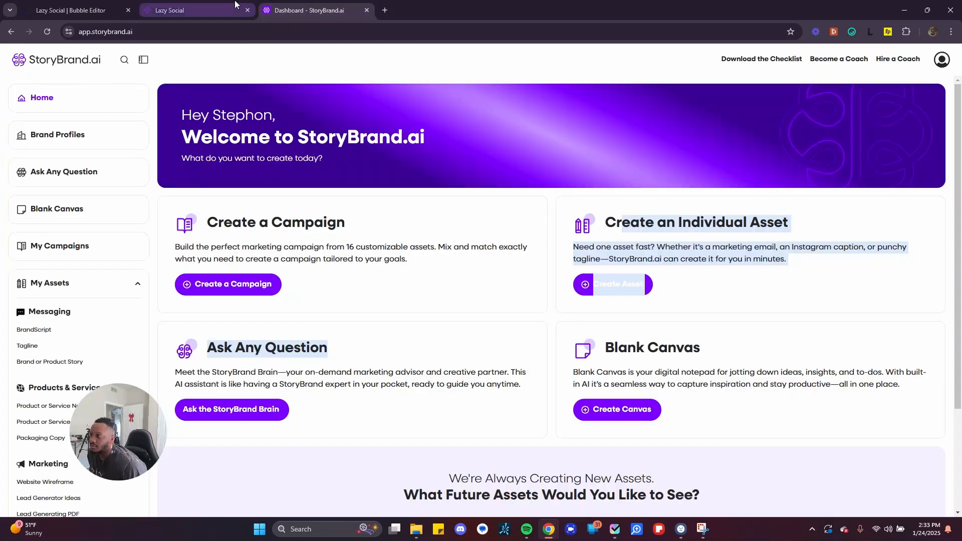
left_click(235, 6)
left_click(76, 10)
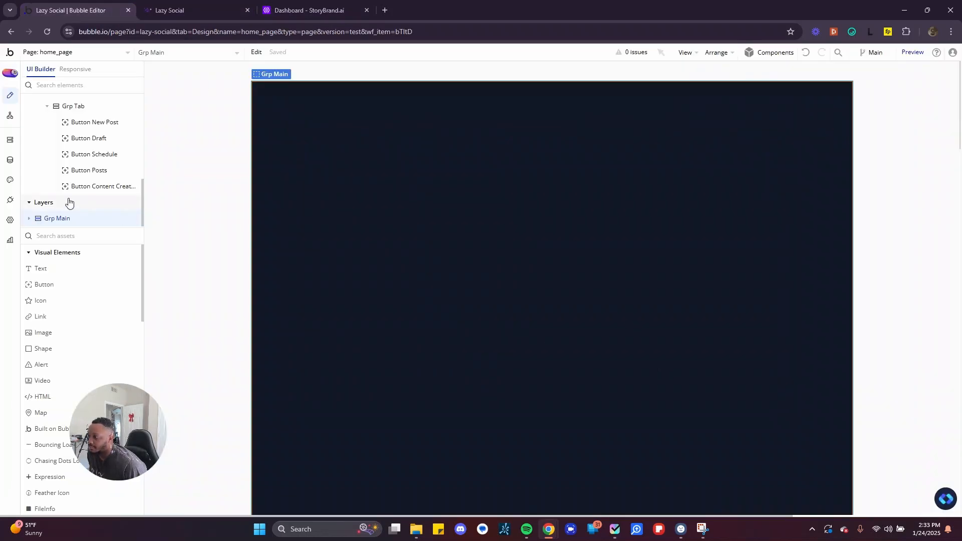
Unhide the connect account alert group inside Grp Main and delete the Grp Content group
left_click(29, 218)
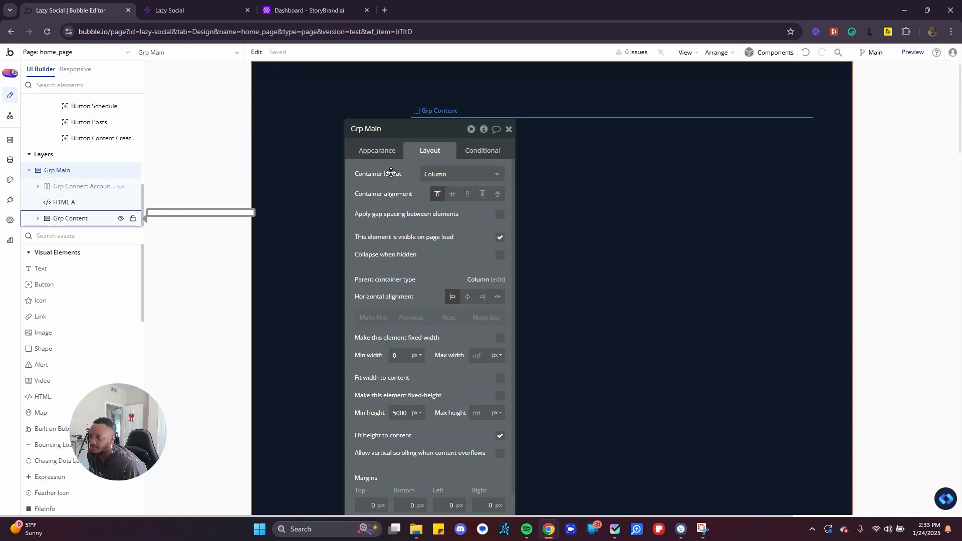
left_click_drag(443, 133, 803, 231)
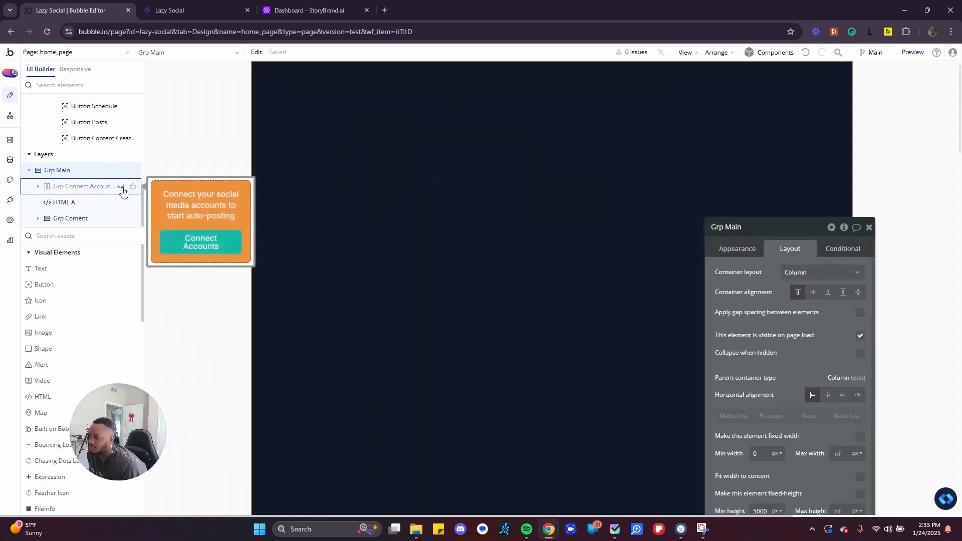
left_click(120, 186)
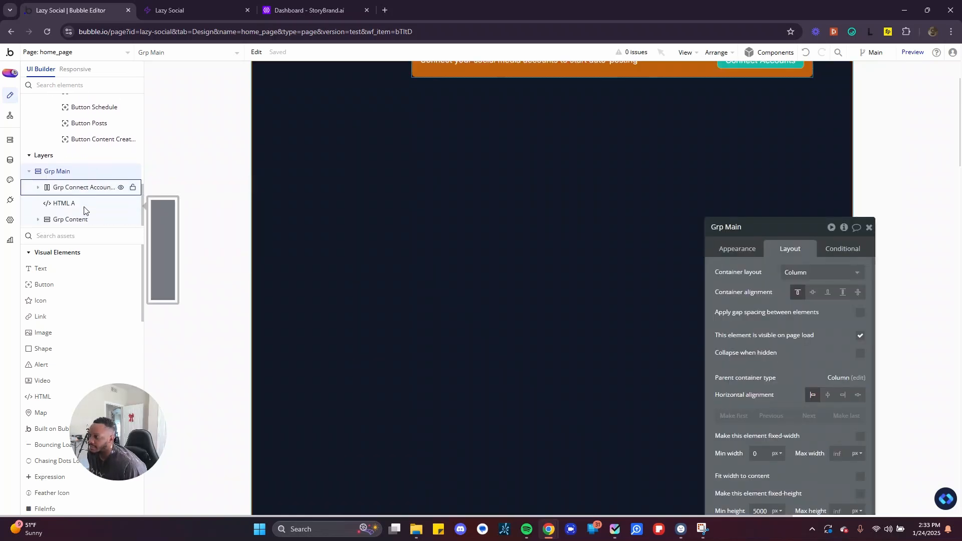
left_click(38, 219)
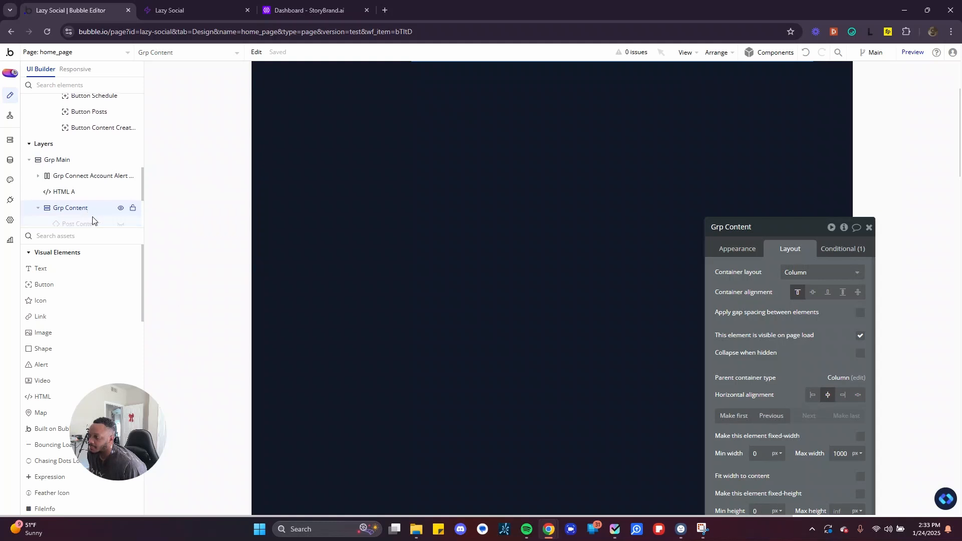
scroll(78, 216, "down", 1)
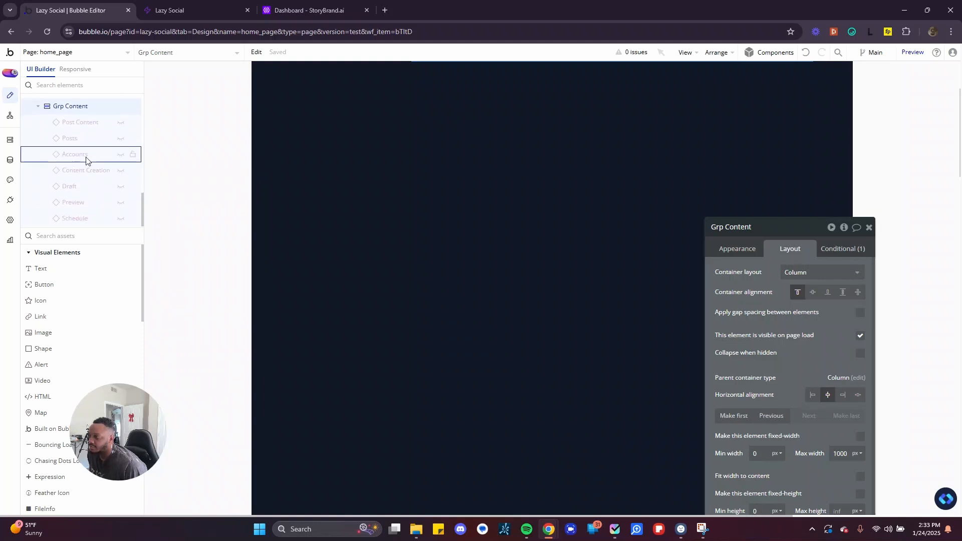
scroll(86, 171, "up", 5)
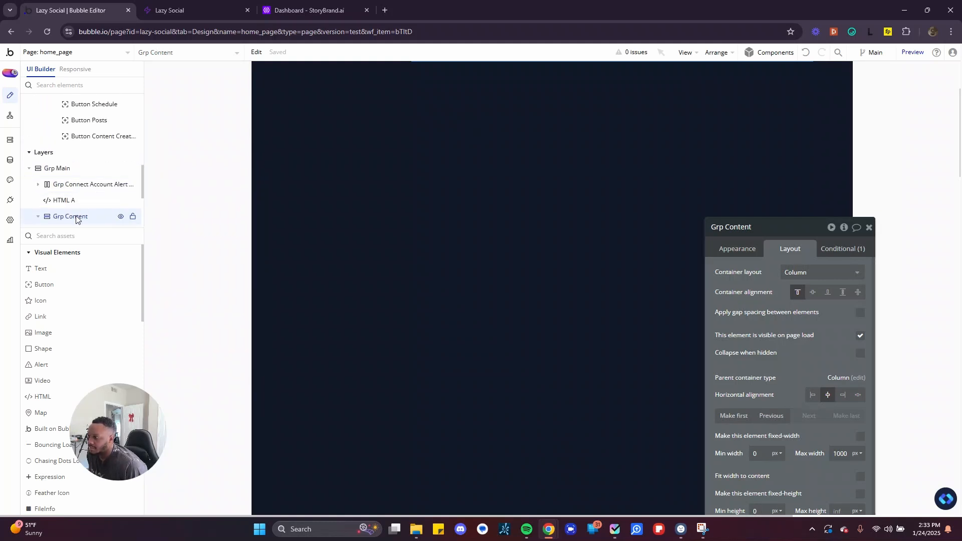
key("Delete")
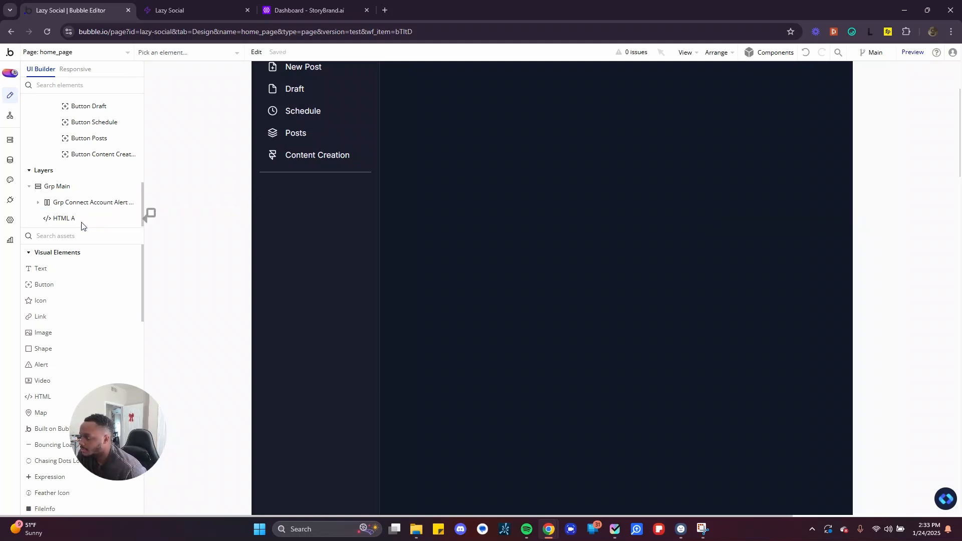
Delete the HTML A element and the connect account alert group from Grp Main
left_click(74, 218)
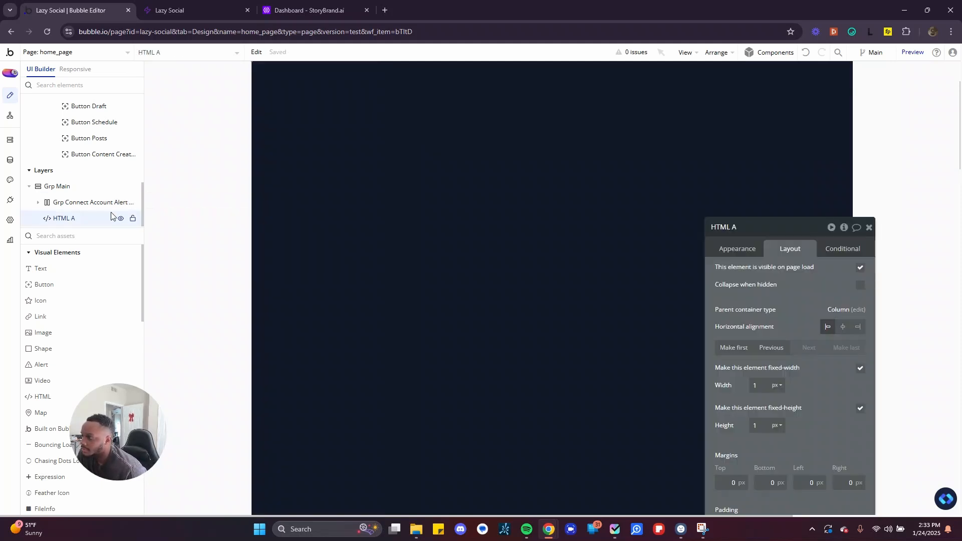
left_click(724, 254)
left_click_drag(786, 229, 524, 132)
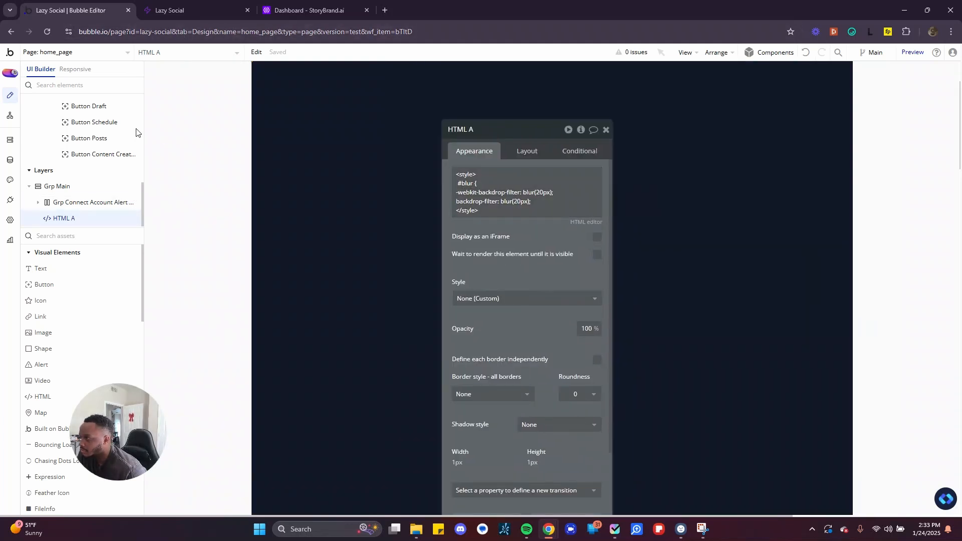
key("Delete")
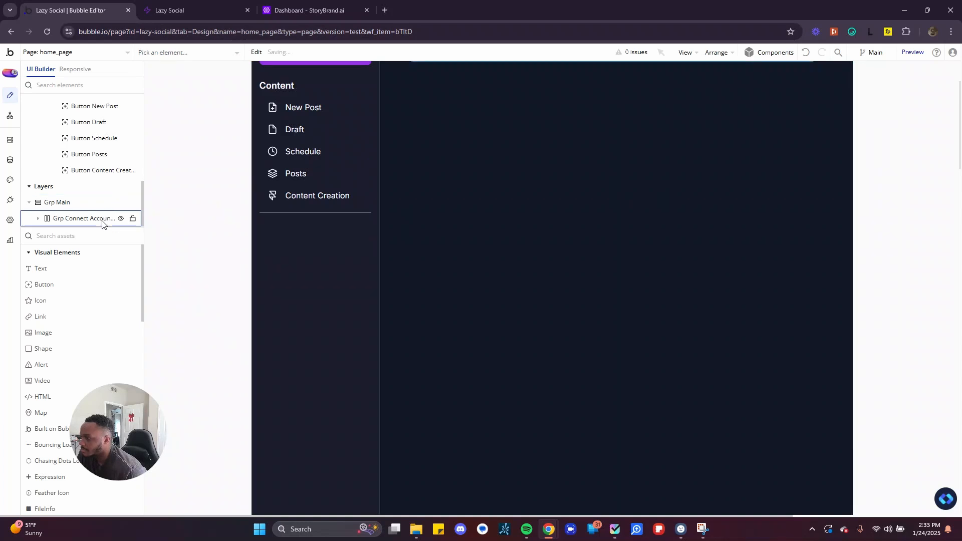
left_click(102, 220)
key("Delete")
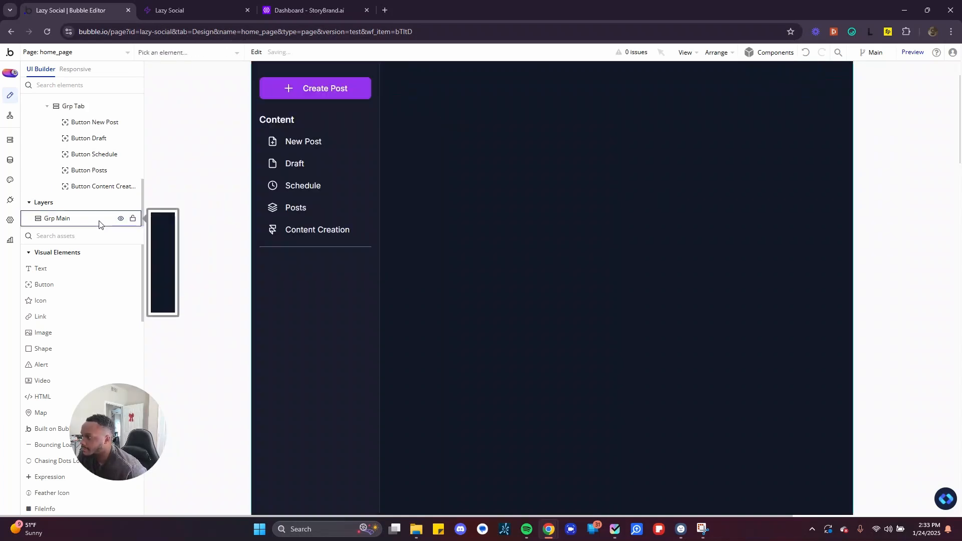
scroll(549, 218, "up", 2)
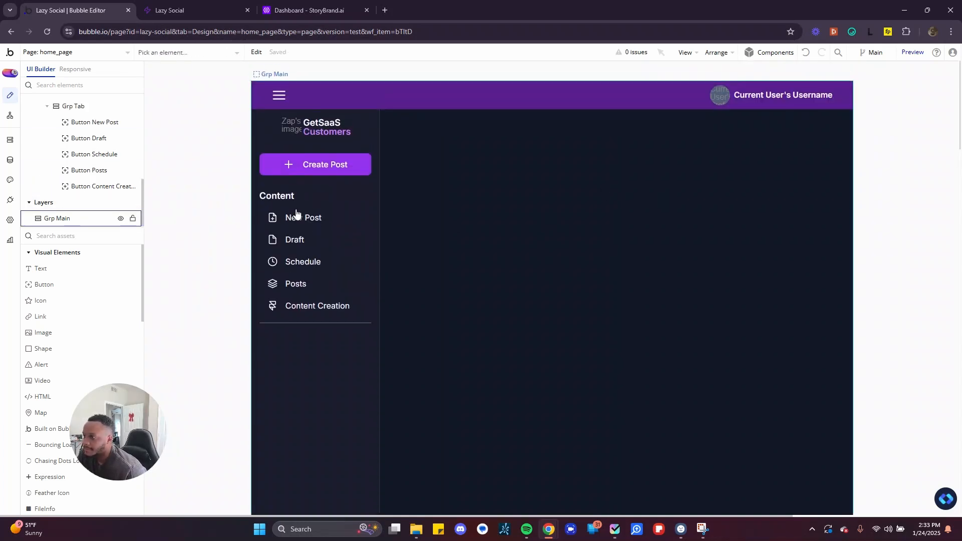
Check the appearance properties of Grp Main and of the home_page page
left_click(94, 225)
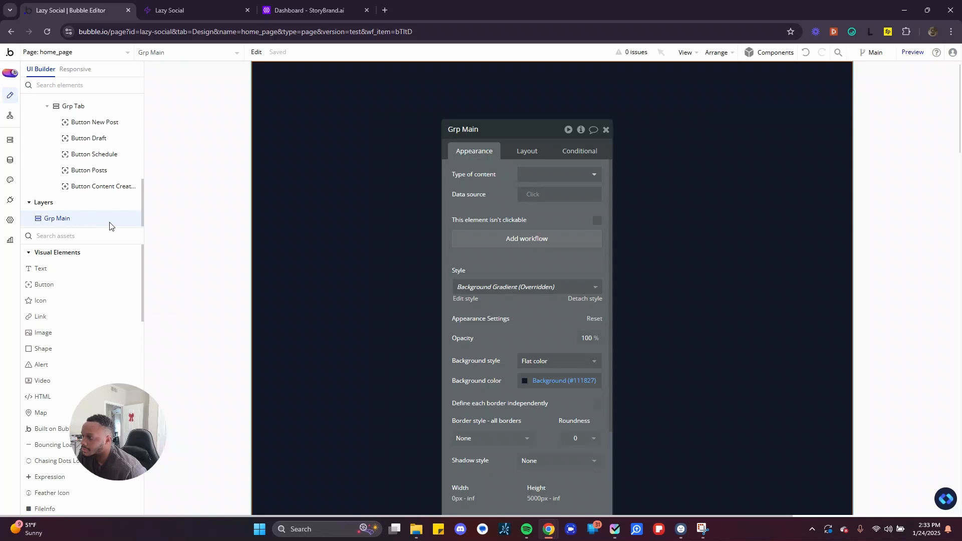
scroll(213, 216, "up", 1)
scroll(89, 216, "up", 5)
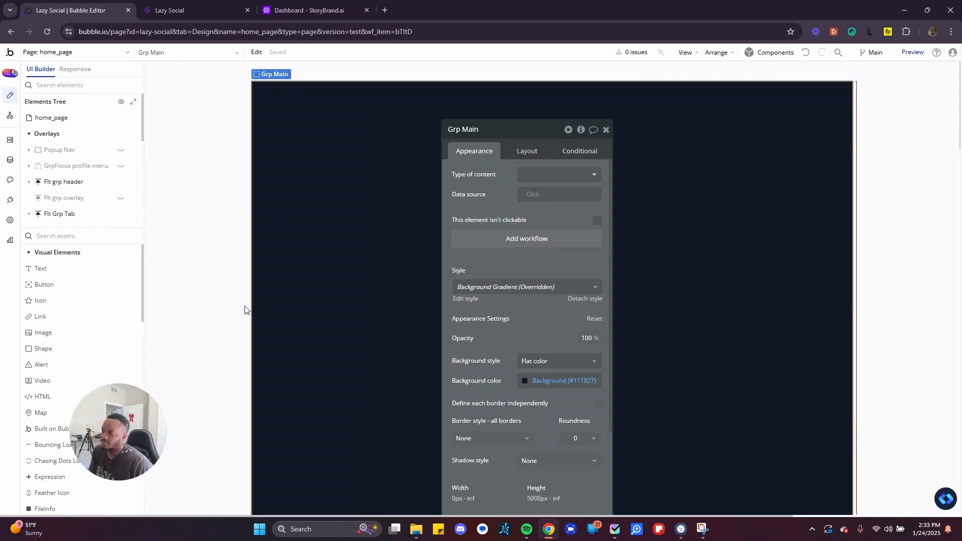
left_click(216, 229)
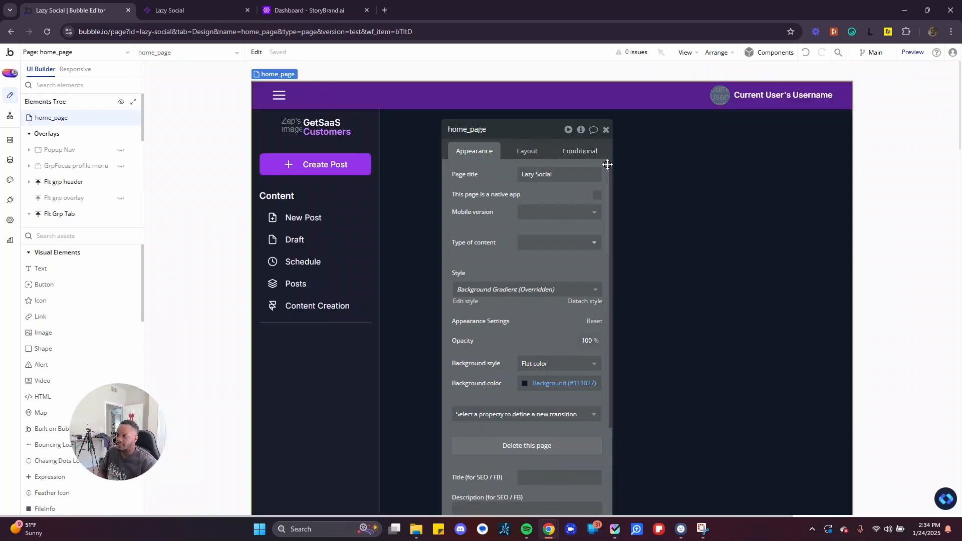
left_click(600, 151)
left_click(604, 131)
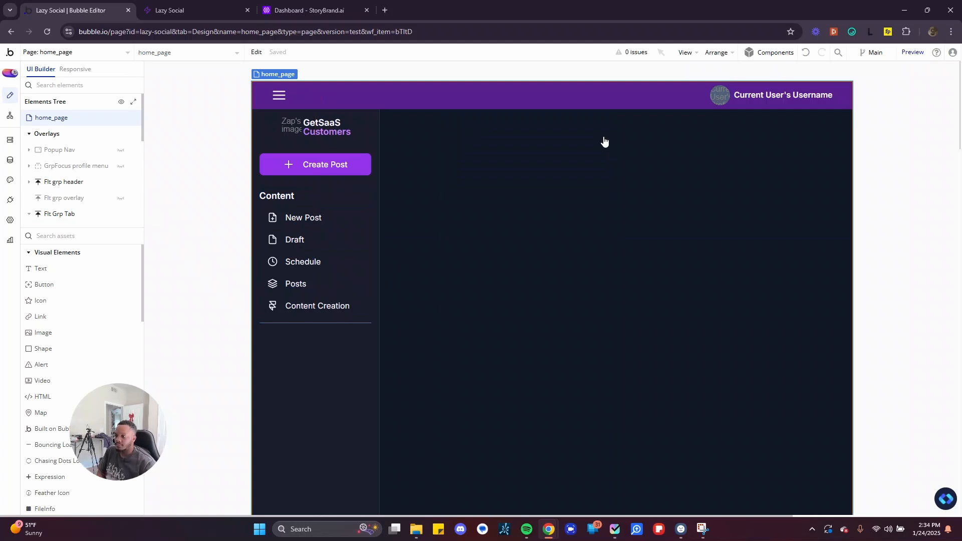
Look at the app preview and review the GetSaaS Customers home page design in v0 down to its footer
left_click(178, 6)
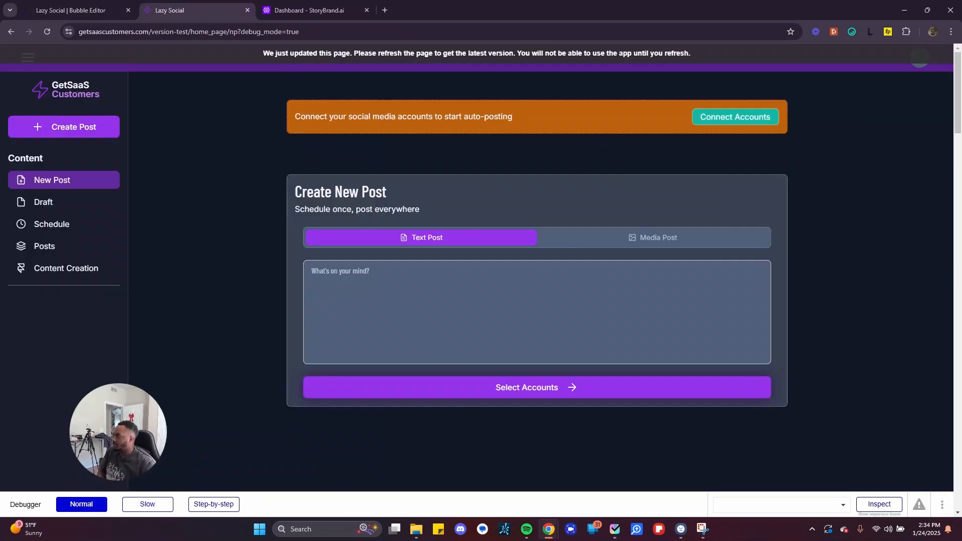
key("alt+Tab")
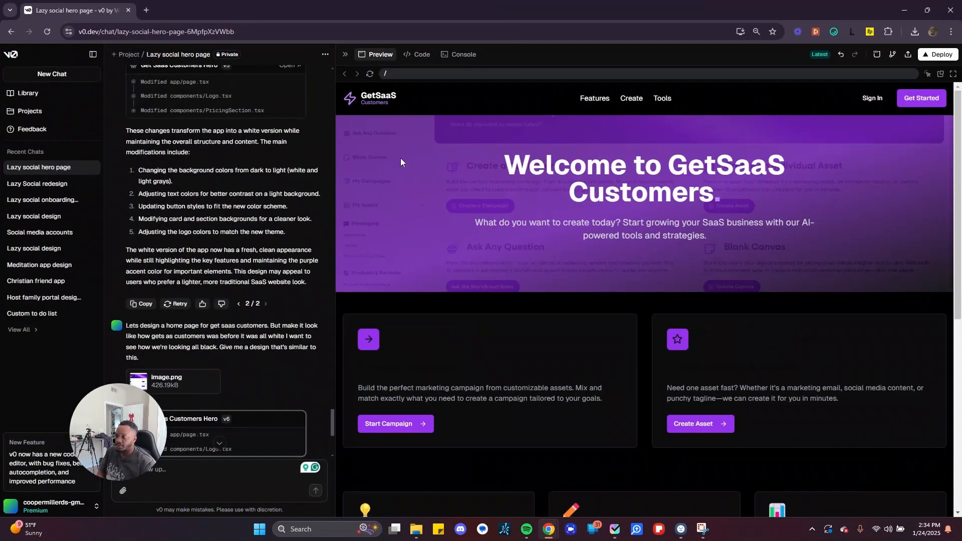
left_click_drag(334, 170, 150, 228)
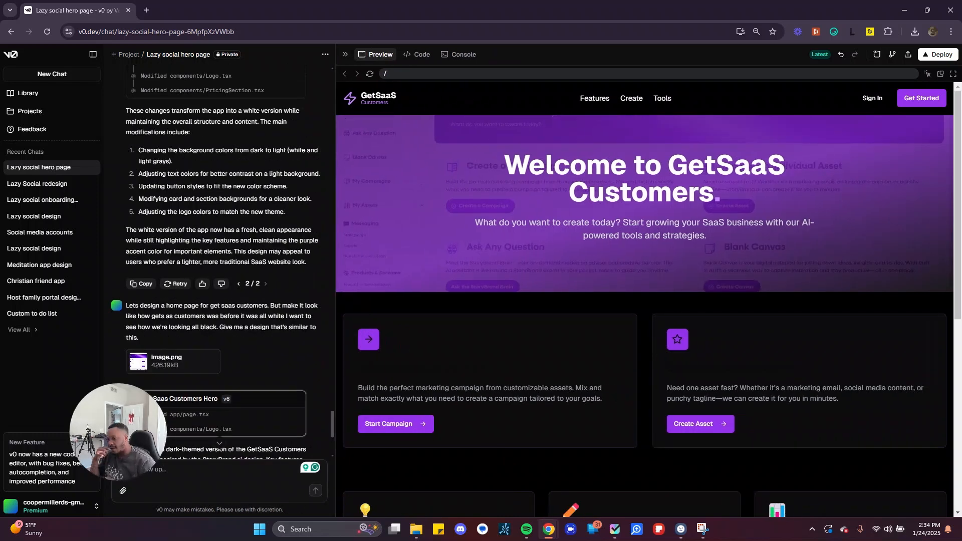
scroll(468, 338, "down", 2)
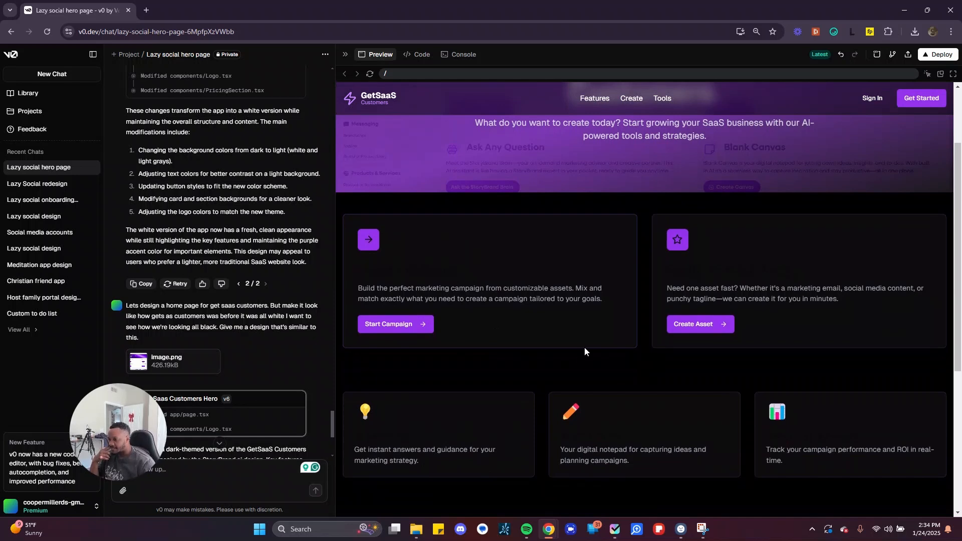
scroll(584, 347, "down", 3)
scroll(584, 347, "down", 2)
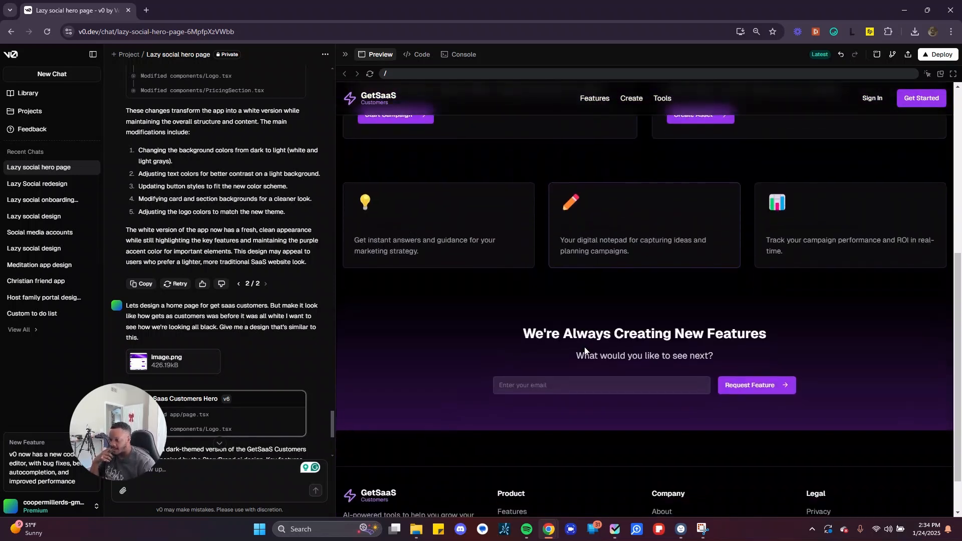
scroll(584, 346, "up", 5)
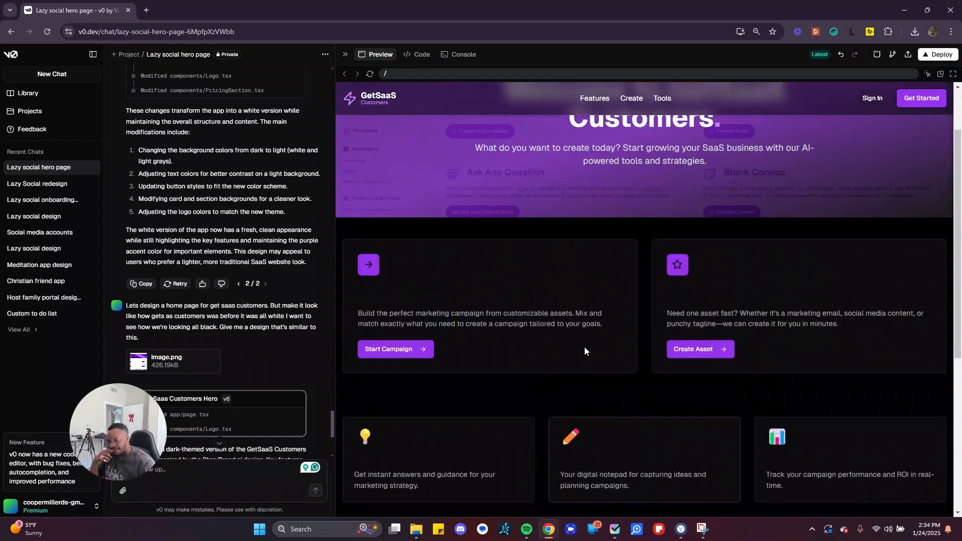
scroll(505, 350, "down", 1)
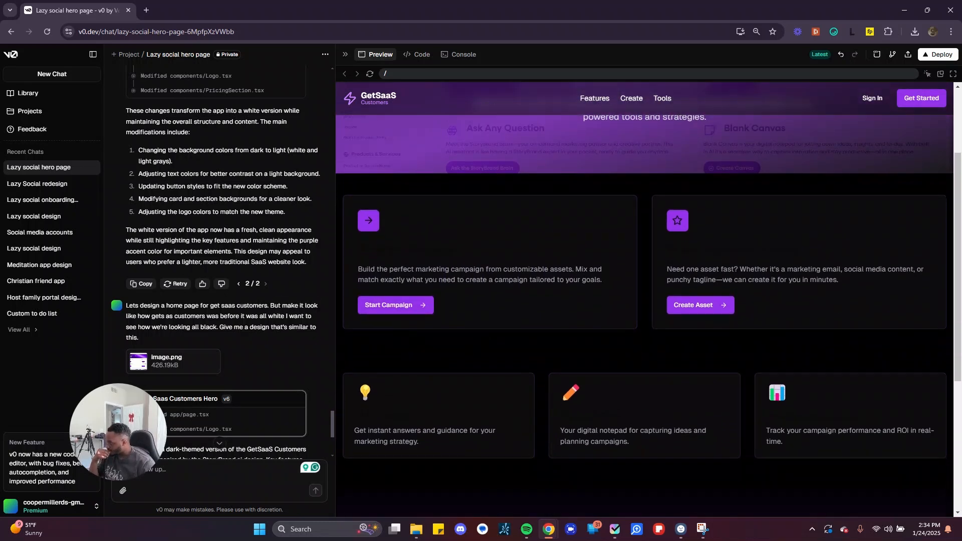
left_click(658, 529)
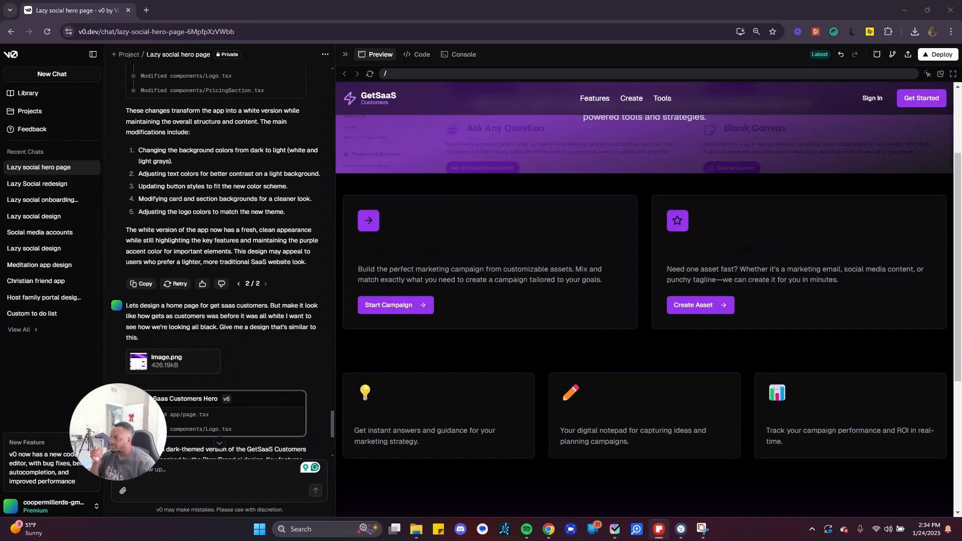
Open getsaascustomers.com in a new tab and move that tab into the browser window holding the Bubble editor
left_click(146, 10)
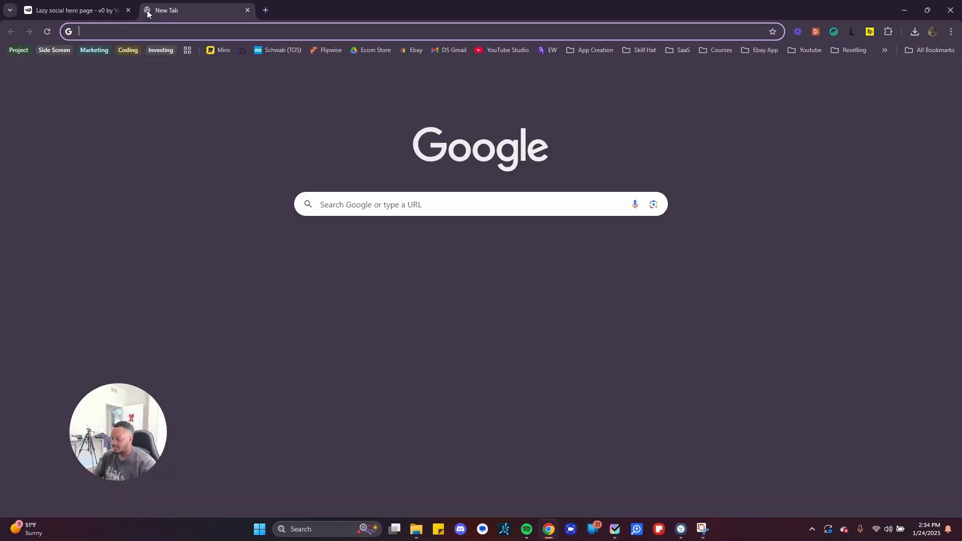
type("getsaascustomers.com")
key("Return")
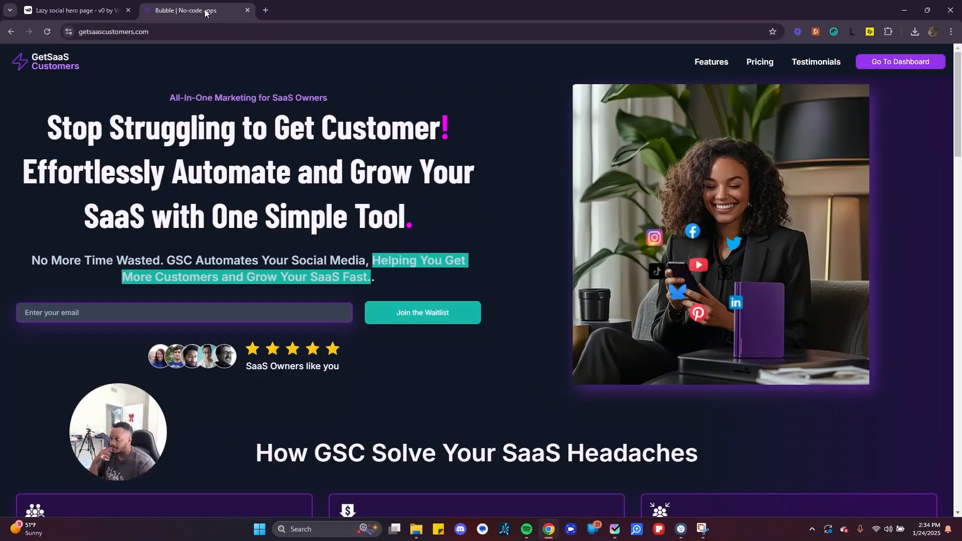
left_click_drag(200, 10, 395, 128)
left_click(904, 10)
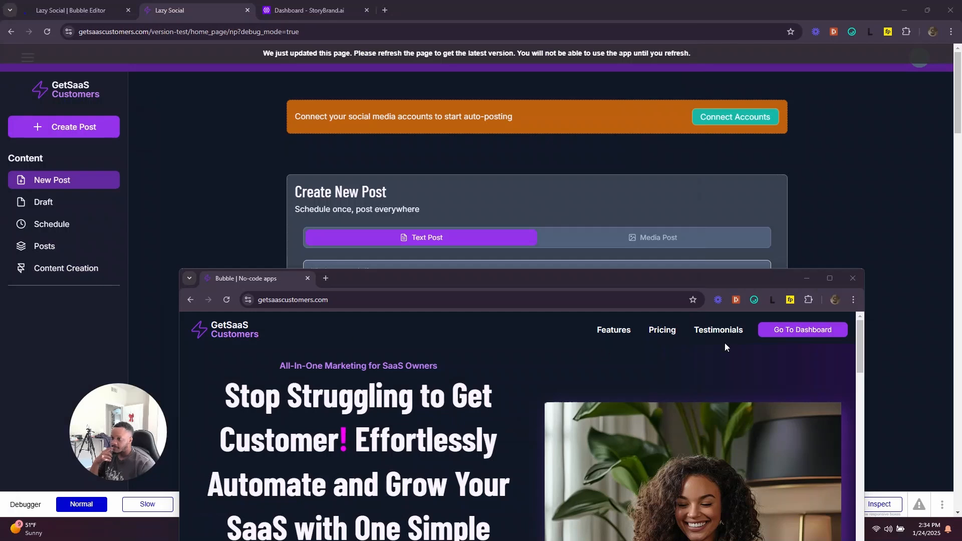
left_click_drag(264, 276, 440, 10)
Review the landing page's pricing bundles, expand and collapse the Conversion Boost Blueprint details, and return to the Bubble editor
scroll(353, 309, "down", 10)
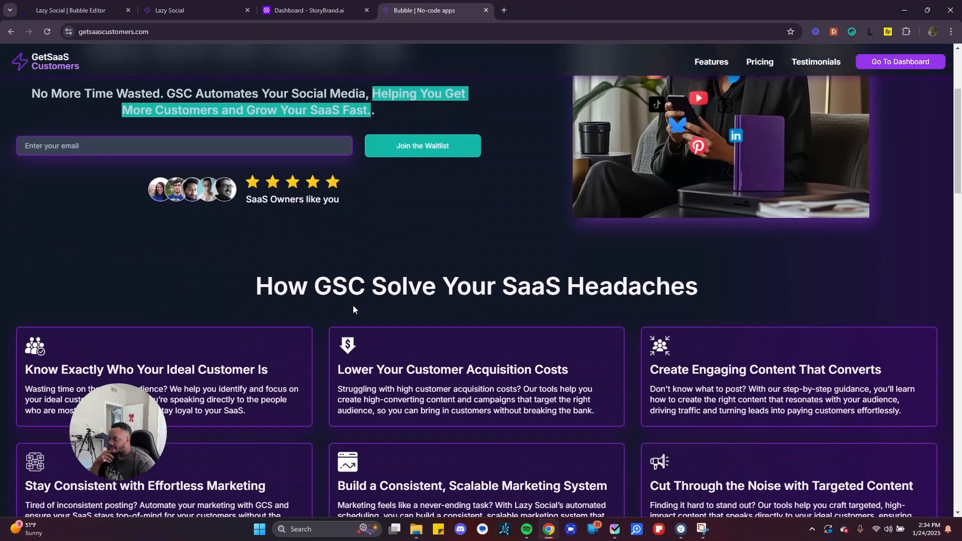
scroll(352, 309, "down", 8)
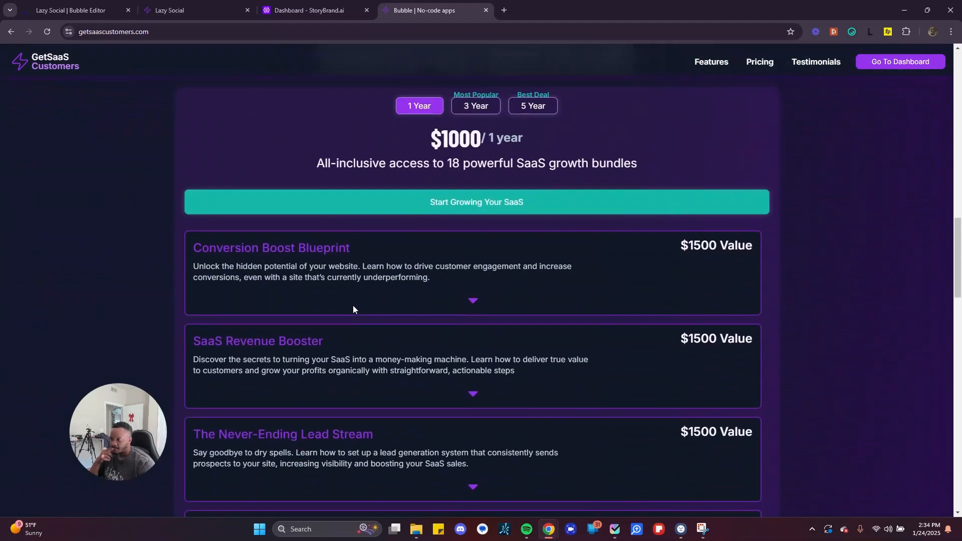
scroll(512, 267, "up", 2)
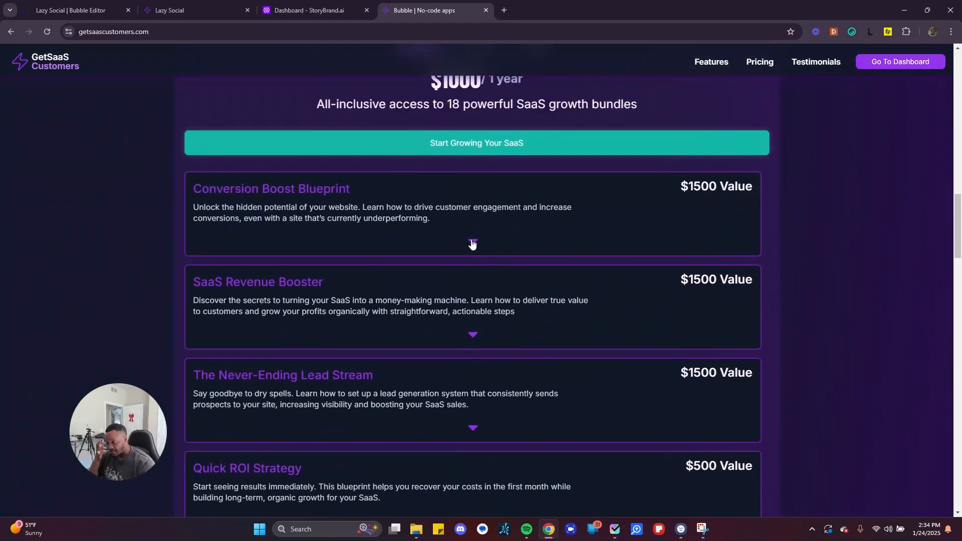
left_click(473, 242)
left_click(472, 242)
left_click(472, 242)
left_click(473, 242)
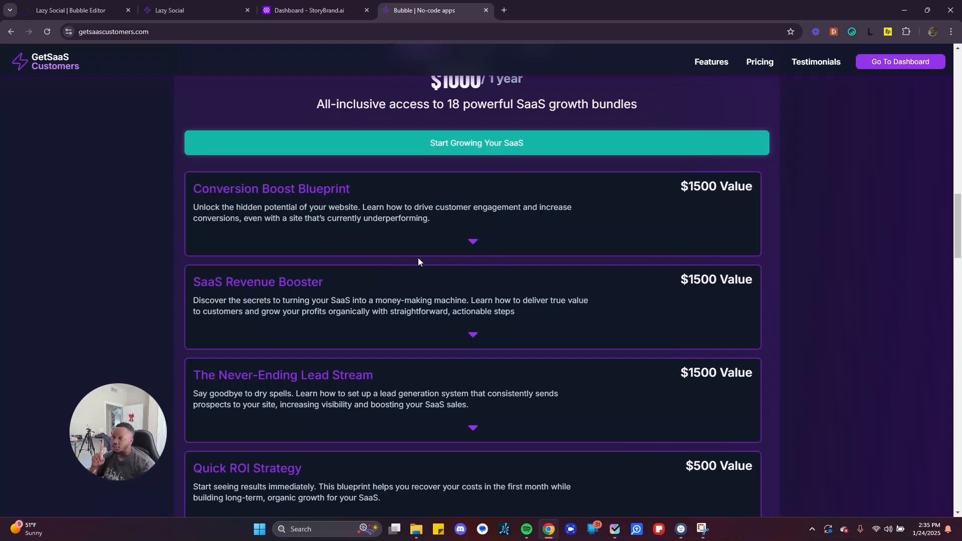
left_click(299, 9)
left_click(196, 6)
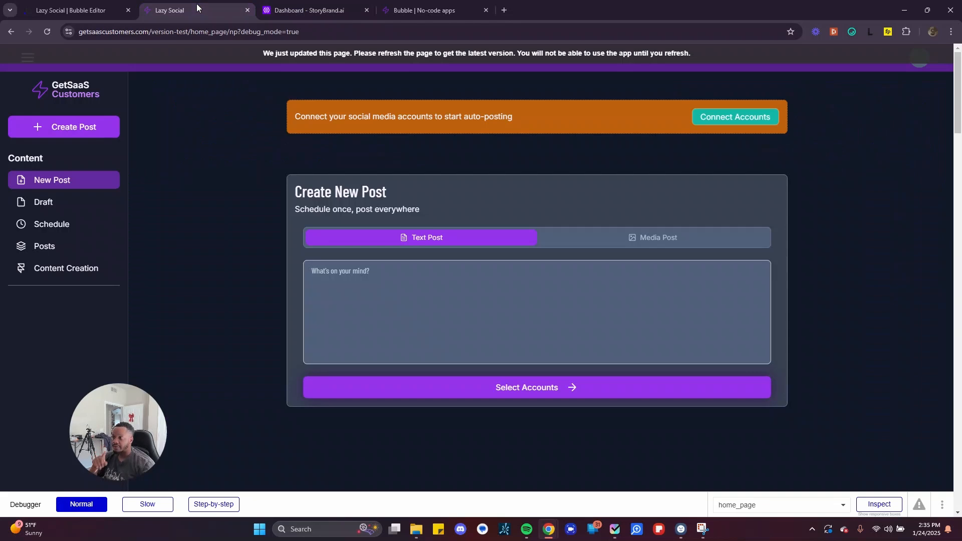
left_click(117, 5)
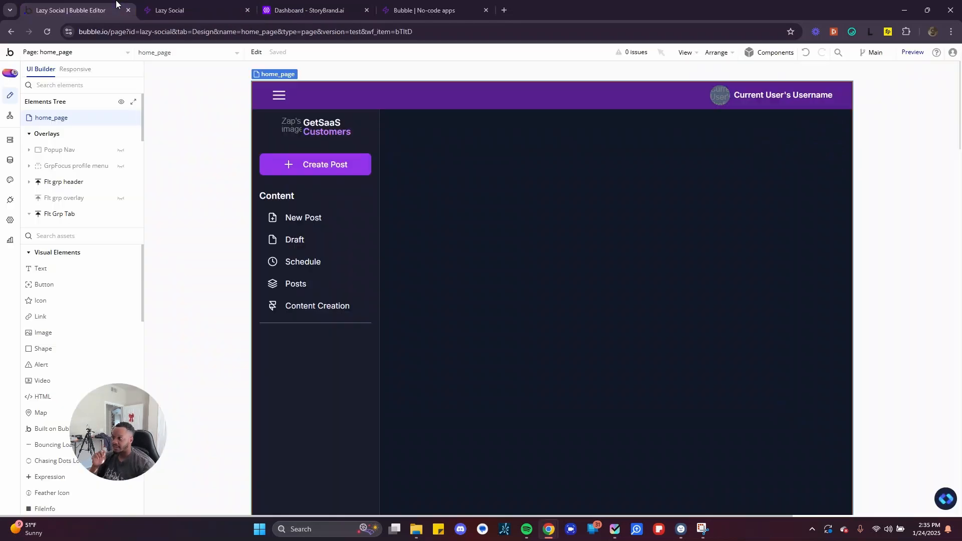
Change the label of the sidebar's New Post button to "Create Offer"
double_click(322, 219)
left_click(474, 151)
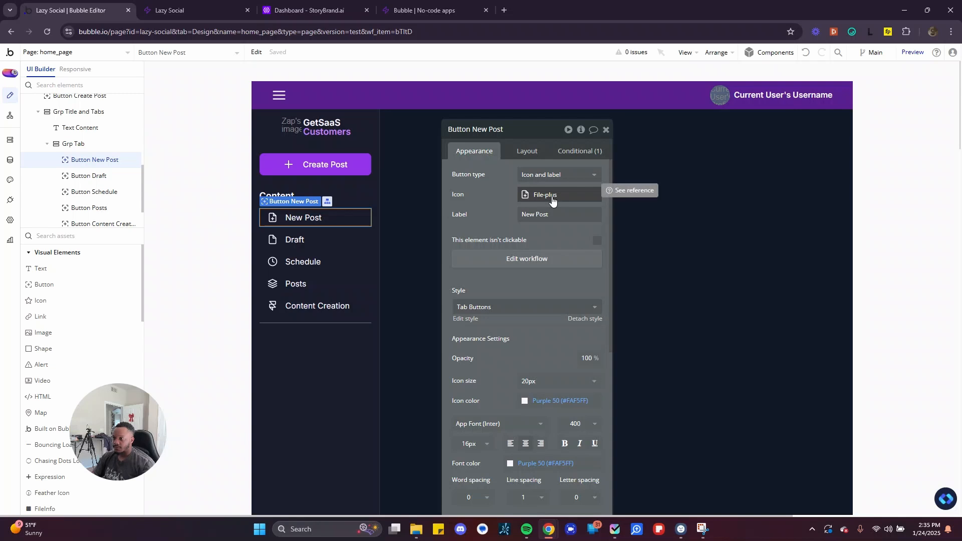
left_click(546, 216)
type("Create o")
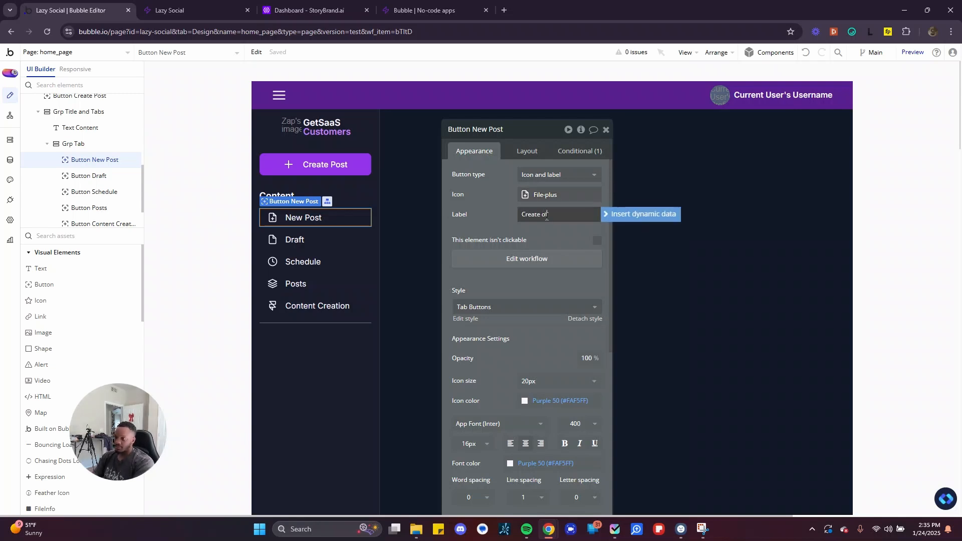
type("ffer")
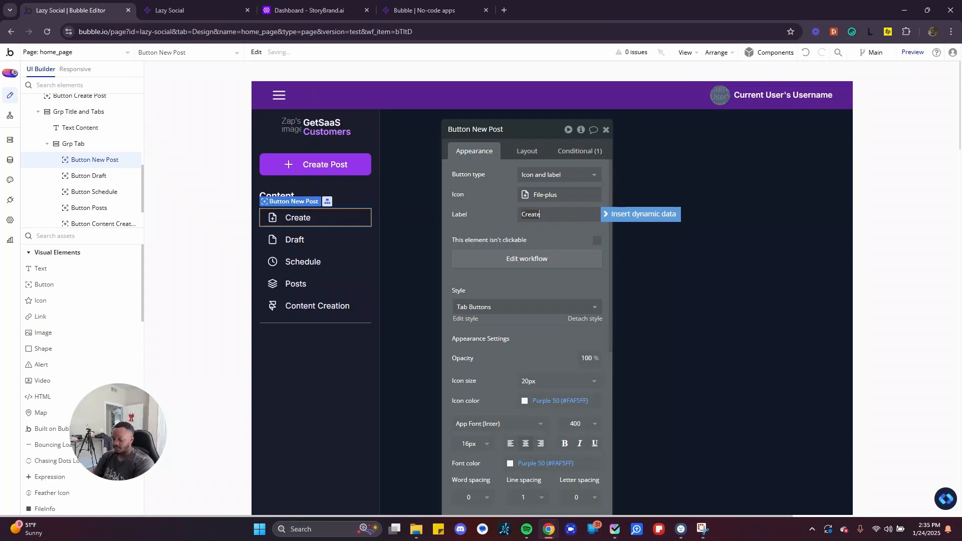
type("Offer")
key("BackSpace")
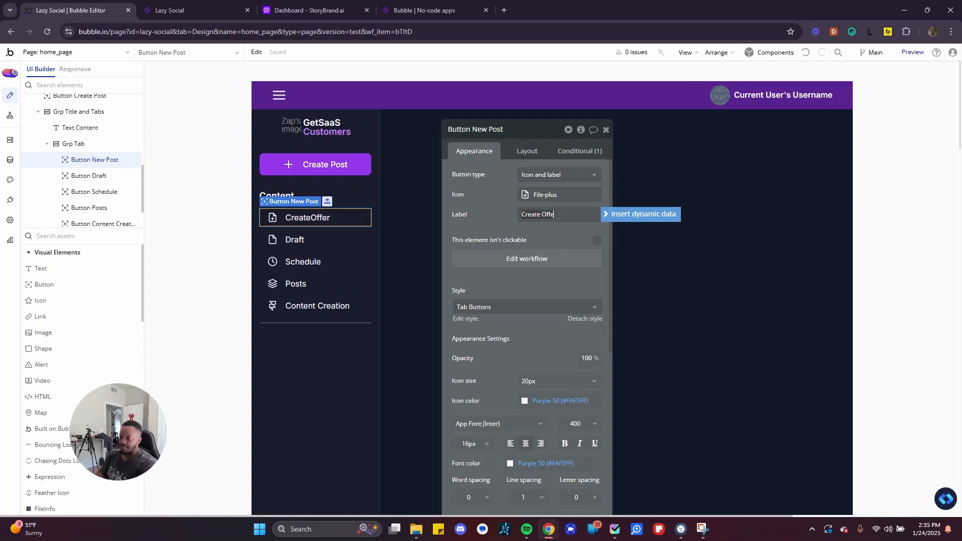
Change the label of the sidebar's Draft button to "place holder"
left_click(318, 252)
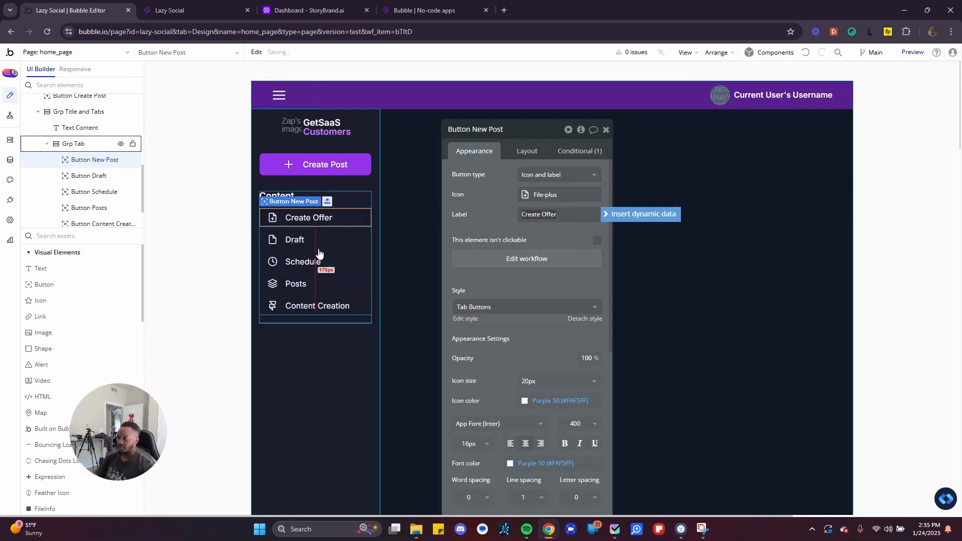
left_click(322, 245)
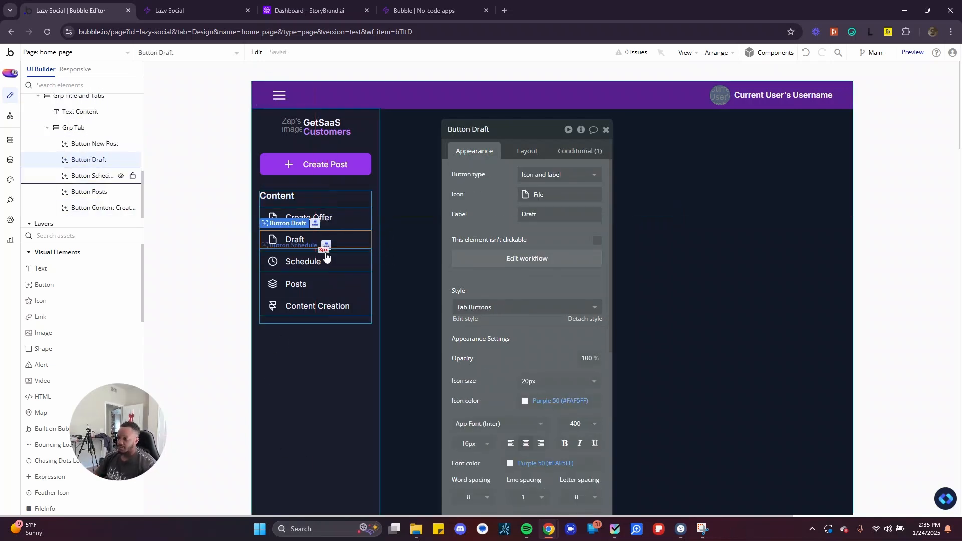
left_click(571, 217)
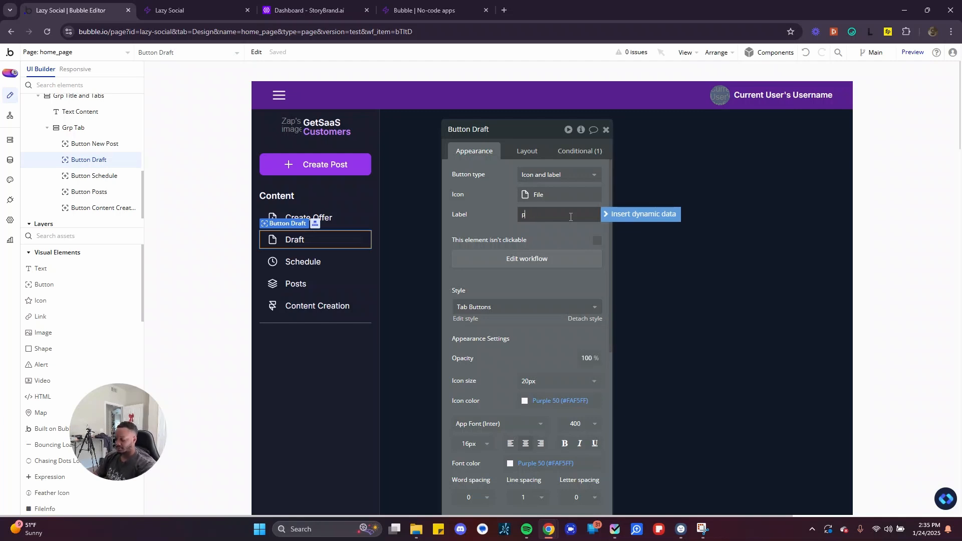
type("place hold")
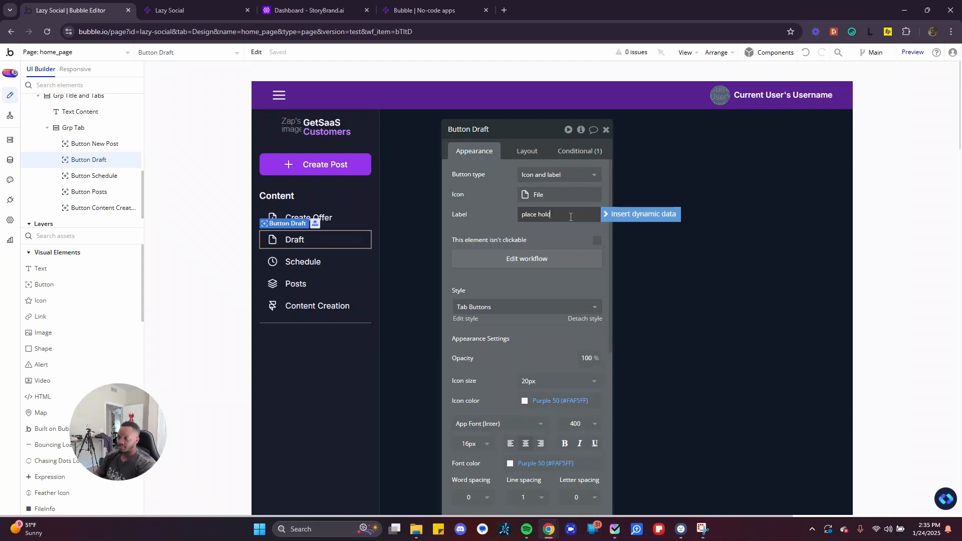
type("er")
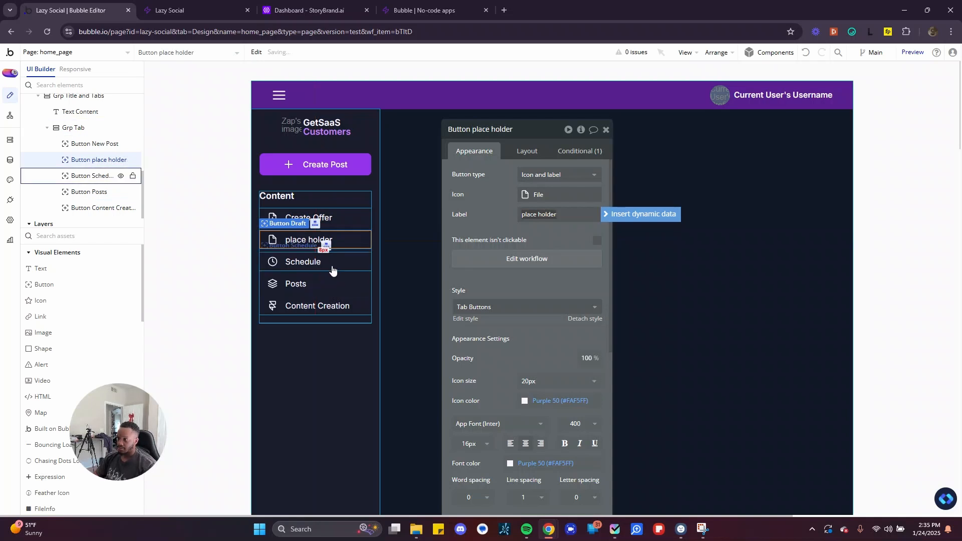
Change the label of the sidebar's Schedule button to "place holder"
left_click(332, 263)
left_click(548, 216)
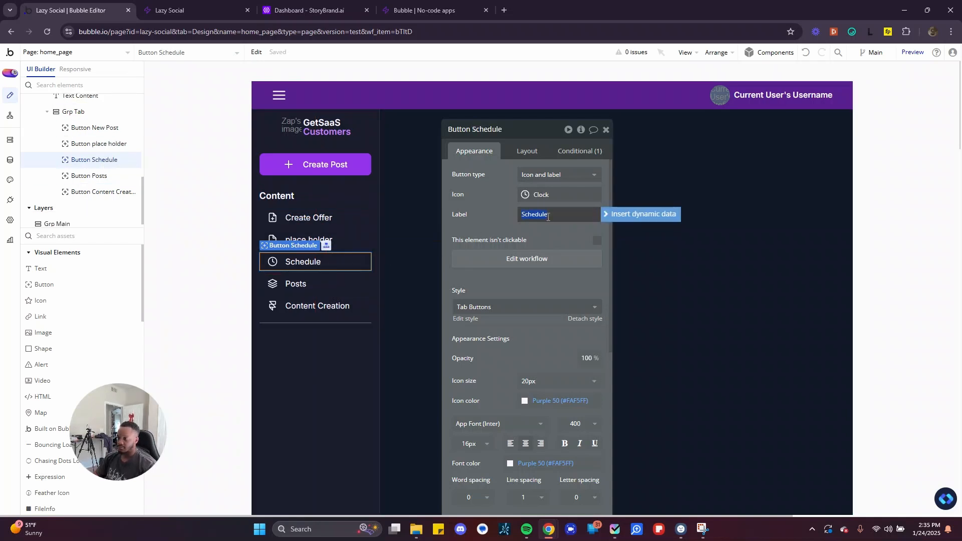
type("place holder")
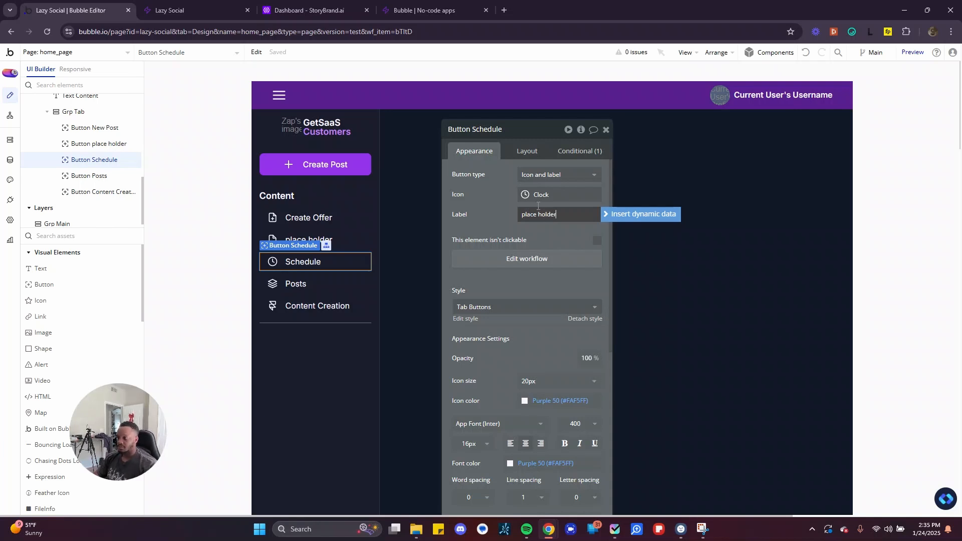
left_click(317, 261)
left_click(315, 284)
left_click(332, 248)
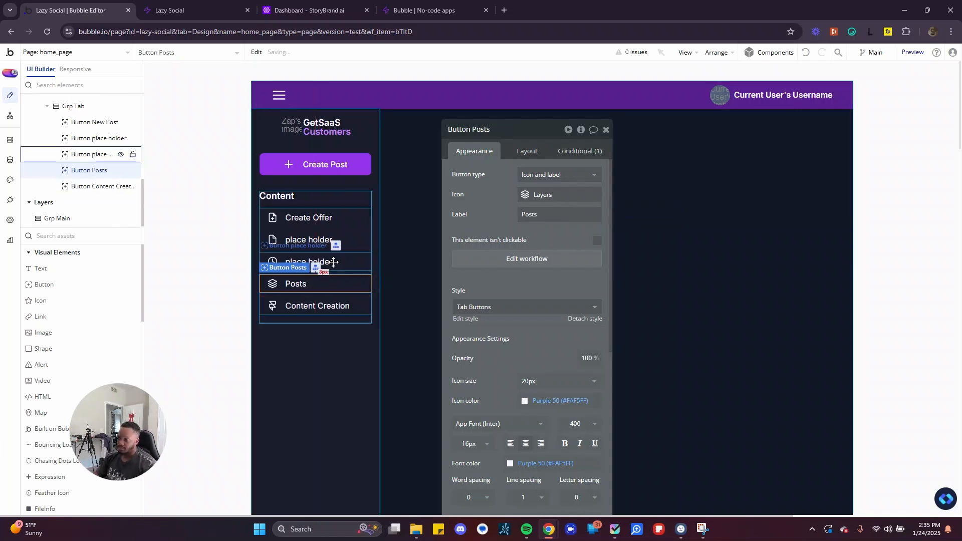
double_click(554, 216)
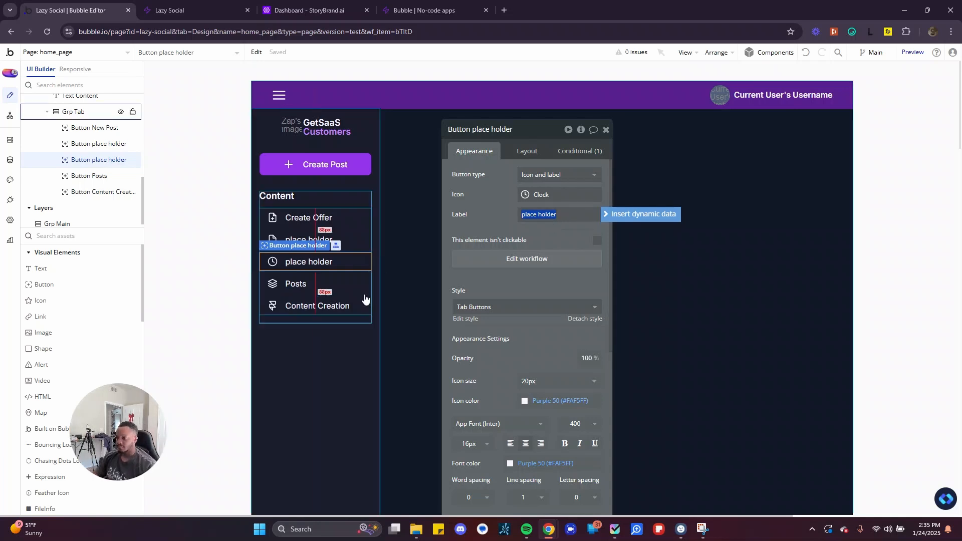
Change the labels of the sidebar's Posts and Content Creation buttons to "place holder"
left_click(331, 287)
double_click(530, 214)
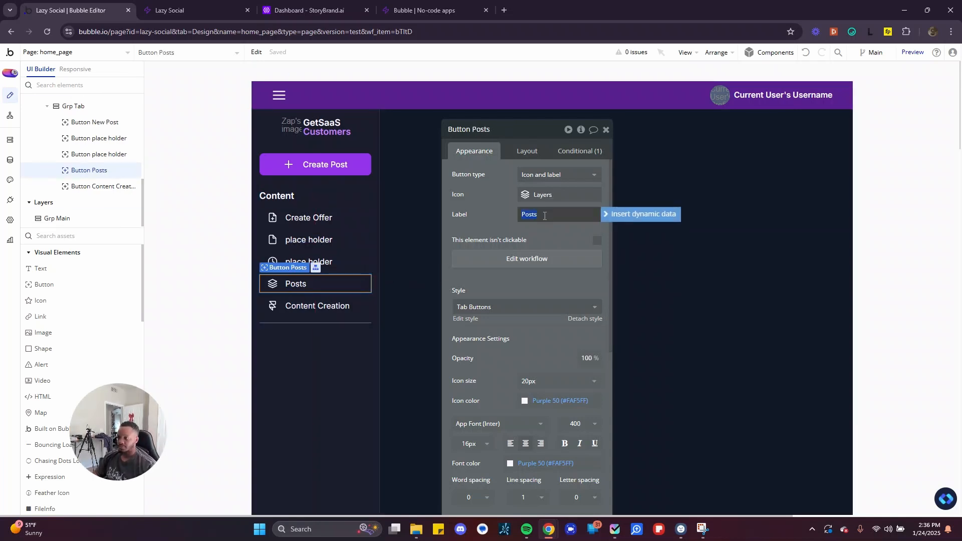
type("place holder")
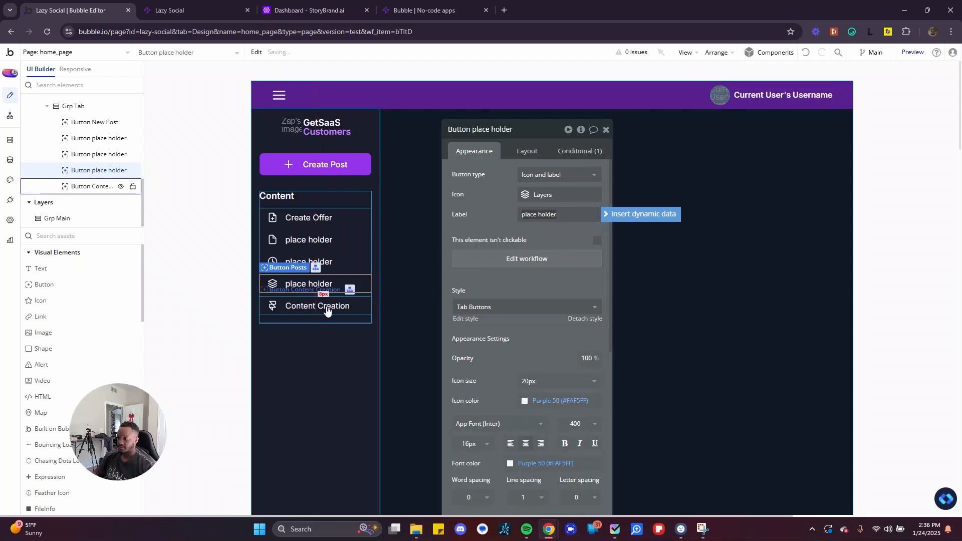
left_click(326, 306)
triple_click(540, 215)
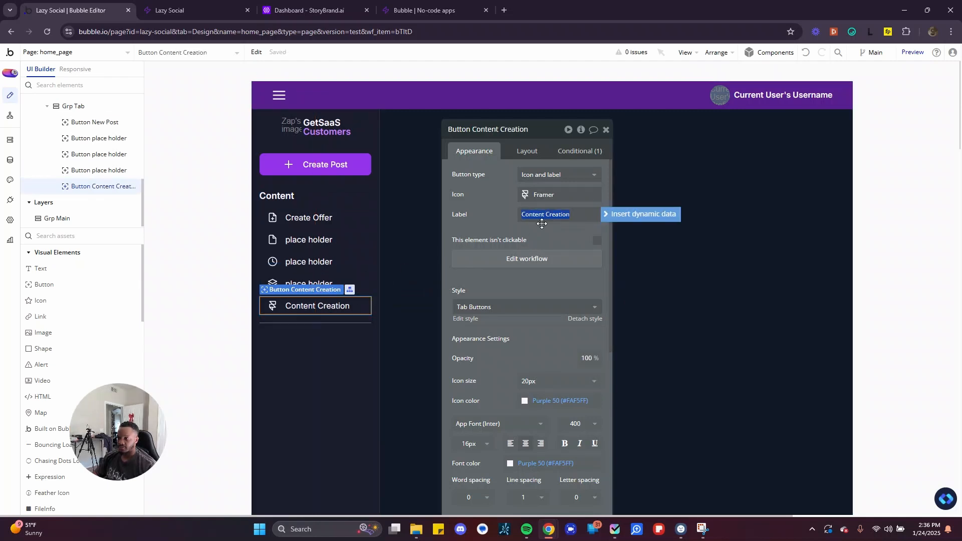
type("place holder")
left_click(505, 223)
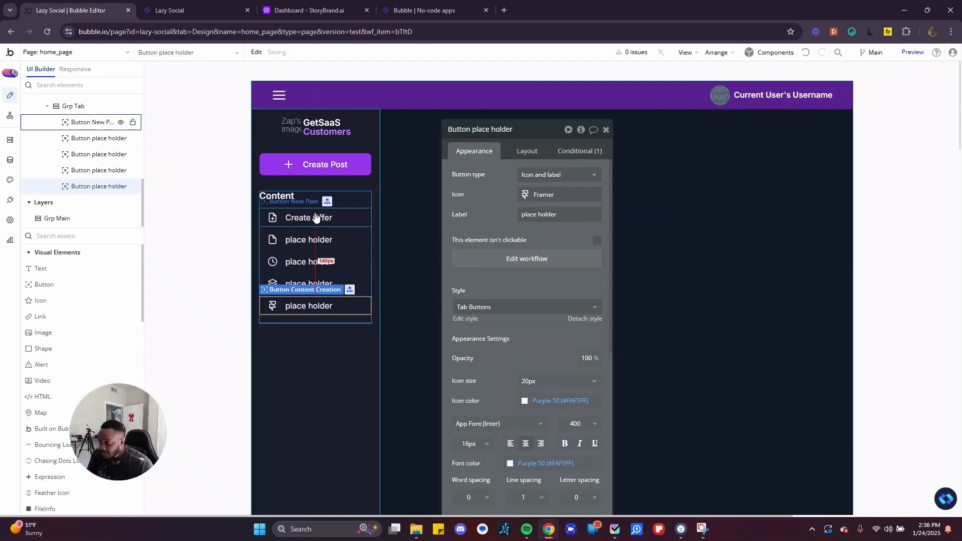
Check the Create Offer button's properties, the list of pages and reusable elements, and the app preview
left_click(293, 219)
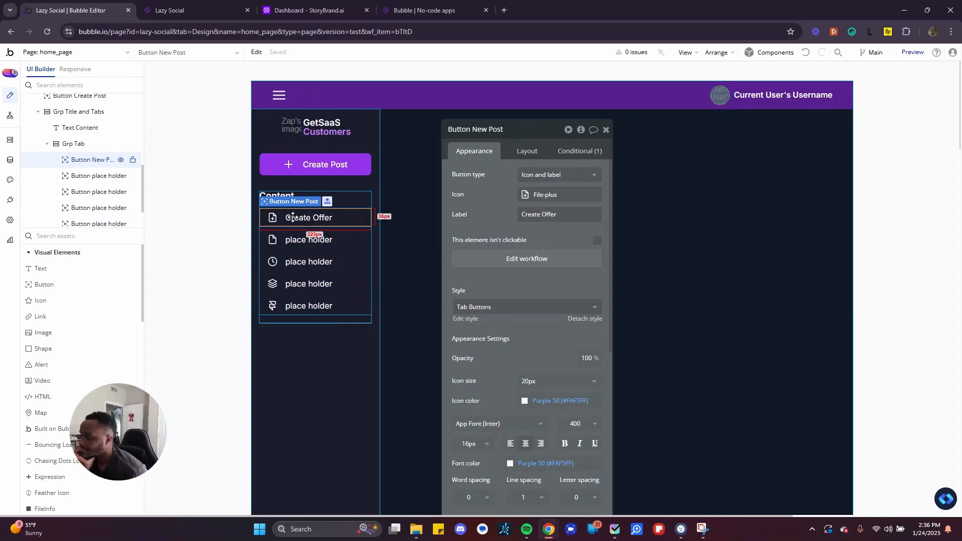
left_click(606, 130)
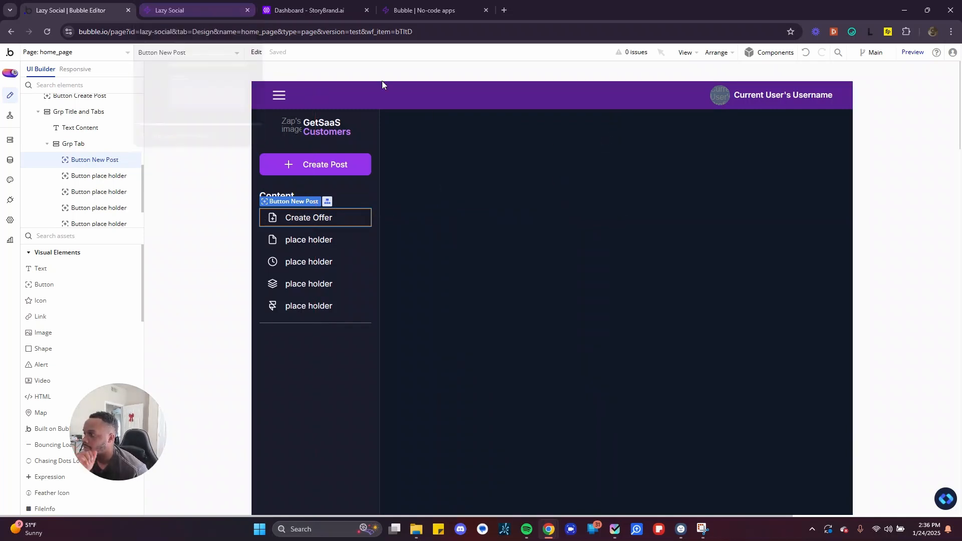
left_click(125, 54)
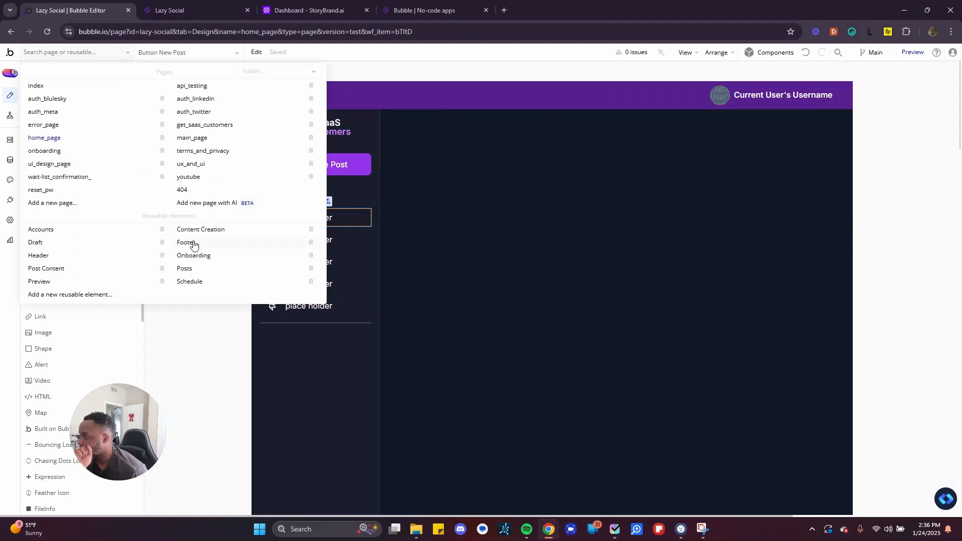
mouse_move(101, 257)
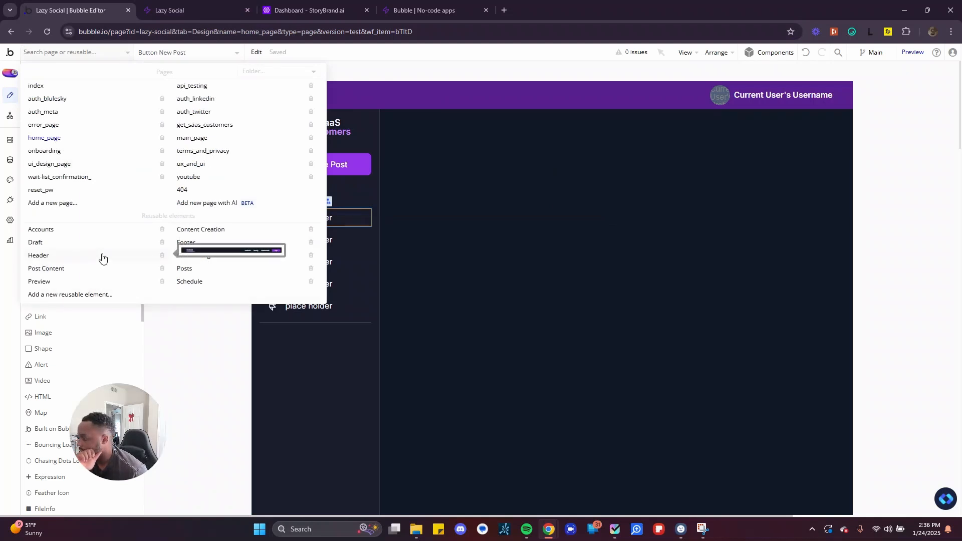
left_click(194, 4)
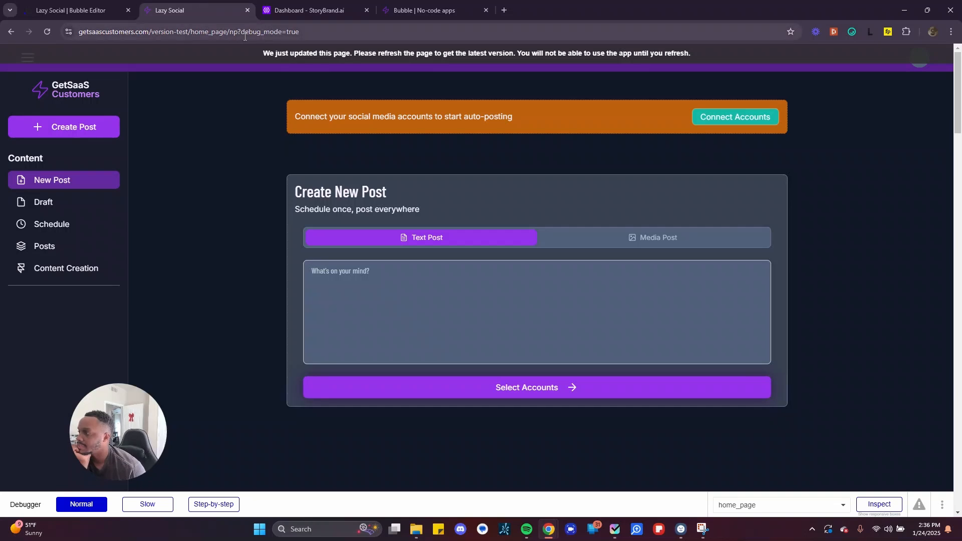
Create the reusable element Home Main with a Column container layout, default builder width 1200 and min height 5000
left_click(237, 57)
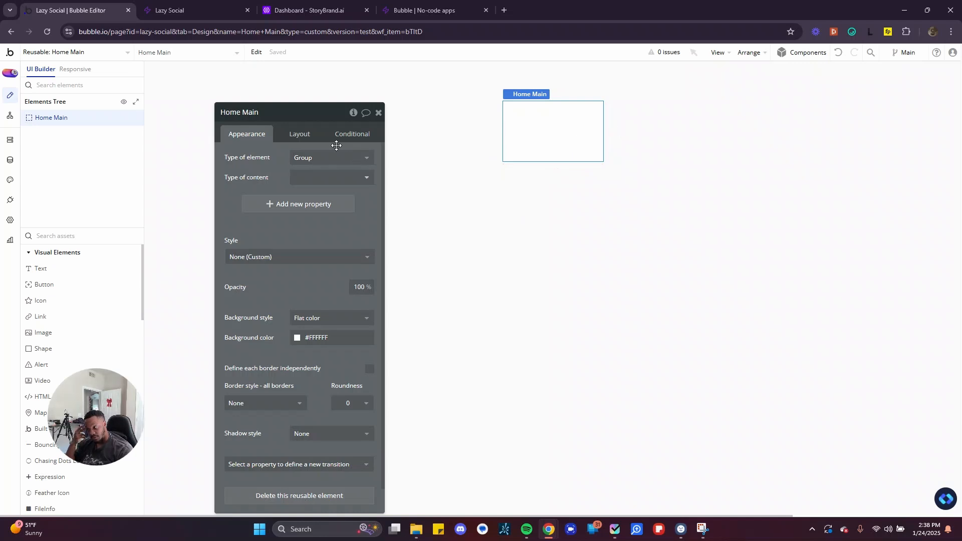
left_click(300, 135)
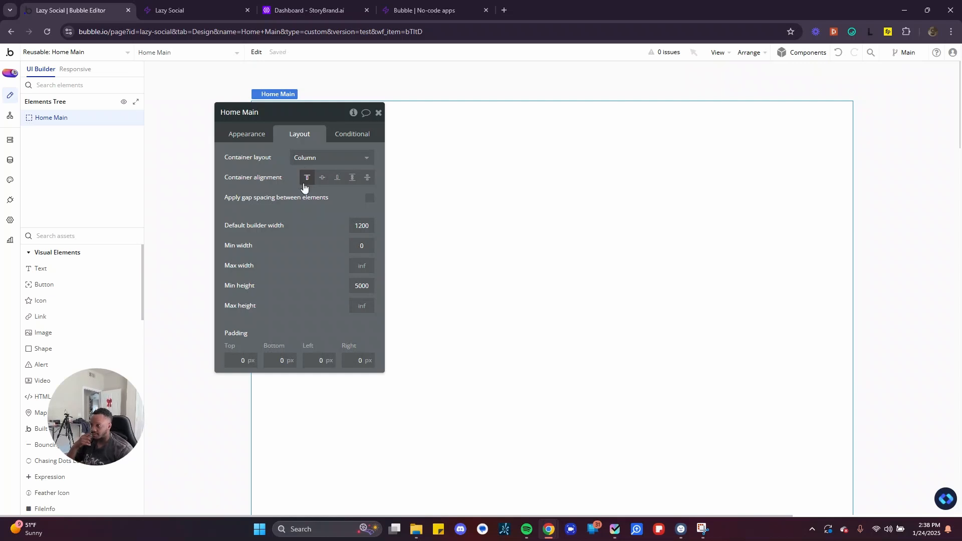
left_click(378, 112)
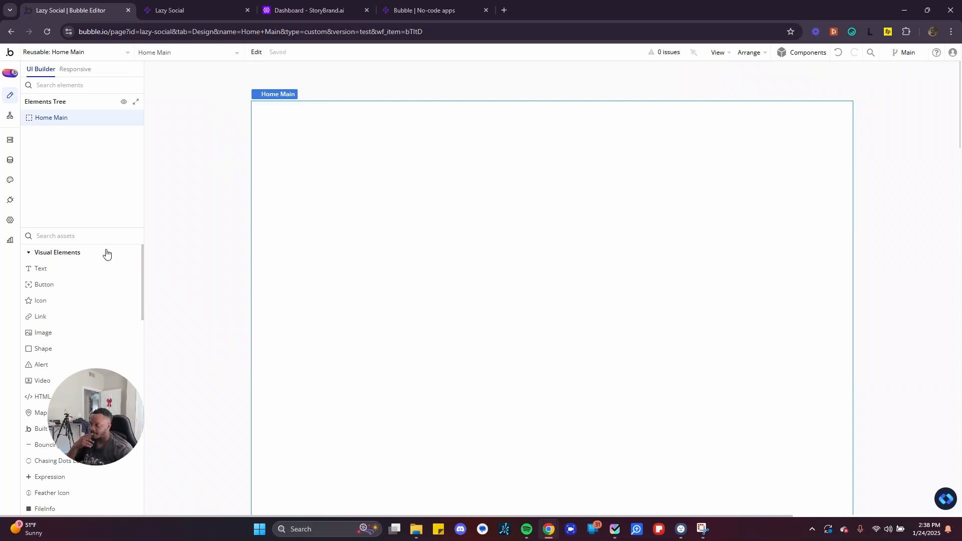
Draw a group inside Home Main and set its min width and min height to 0 px
left_click(59, 253)
left_click(37, 285)
left_click_drag(309, 140, 687, 362)
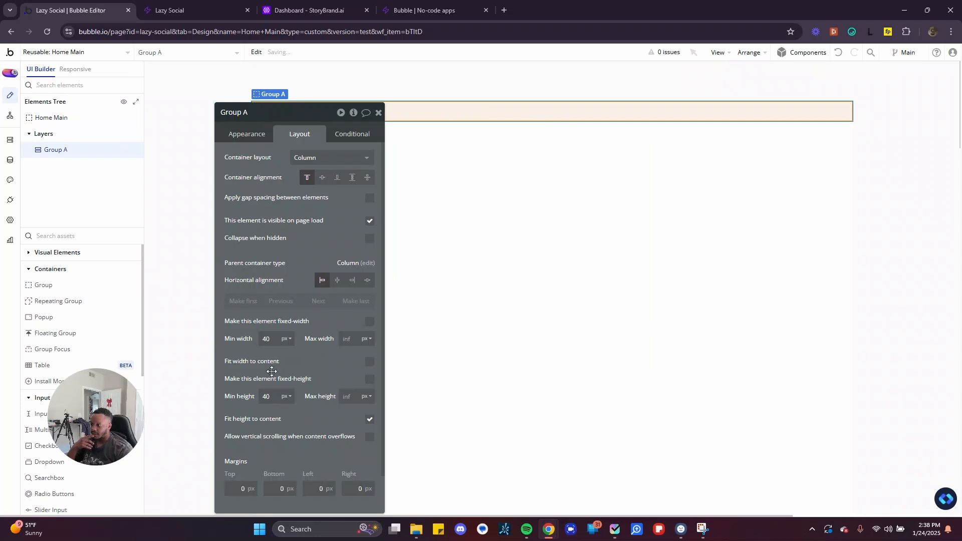
type("0")
double_click(266, 396)
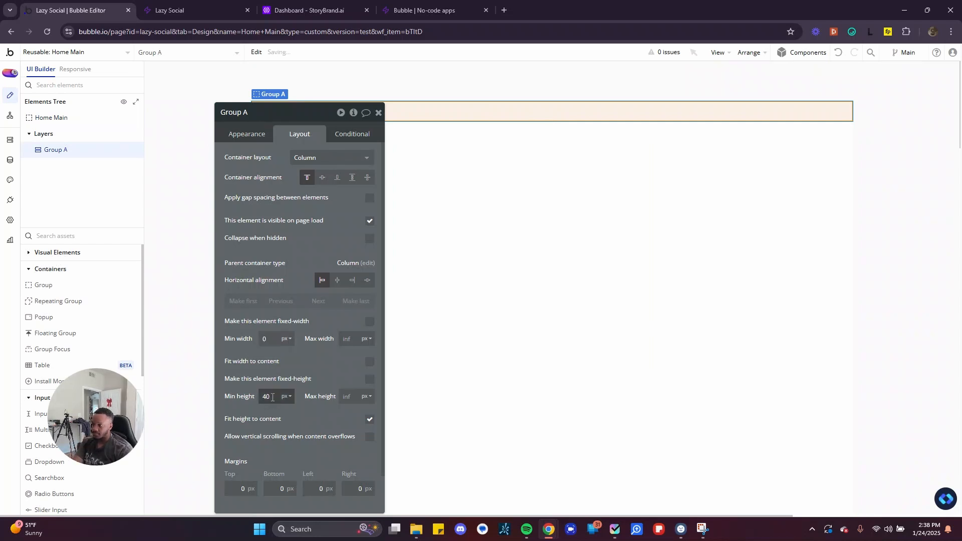
type("0")
Rename the new group in Home Main to "Grp main"
left_click(265, 115)
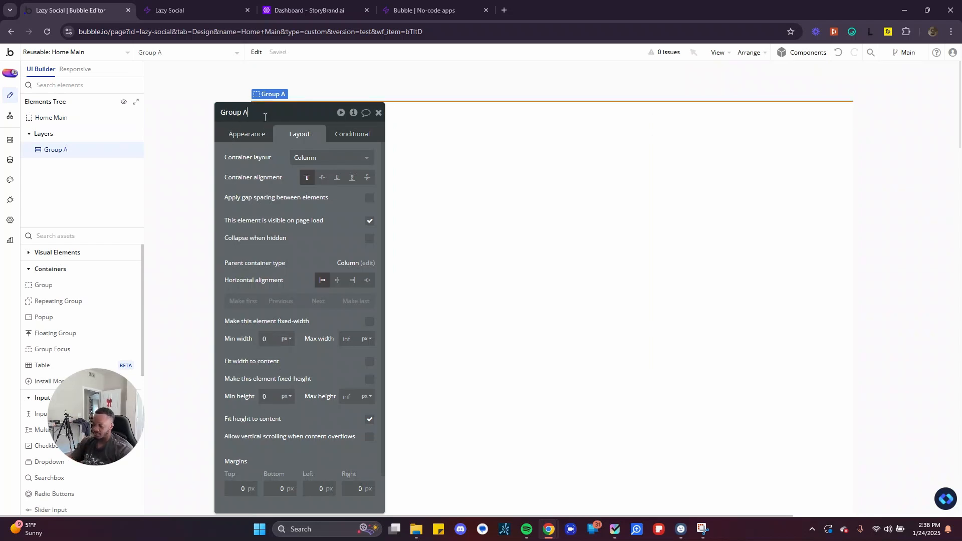
key("BackSpace")
key("BackSpace")
key("BackSpace")
key("BackSpace")
key("BackSpace")
type("p")
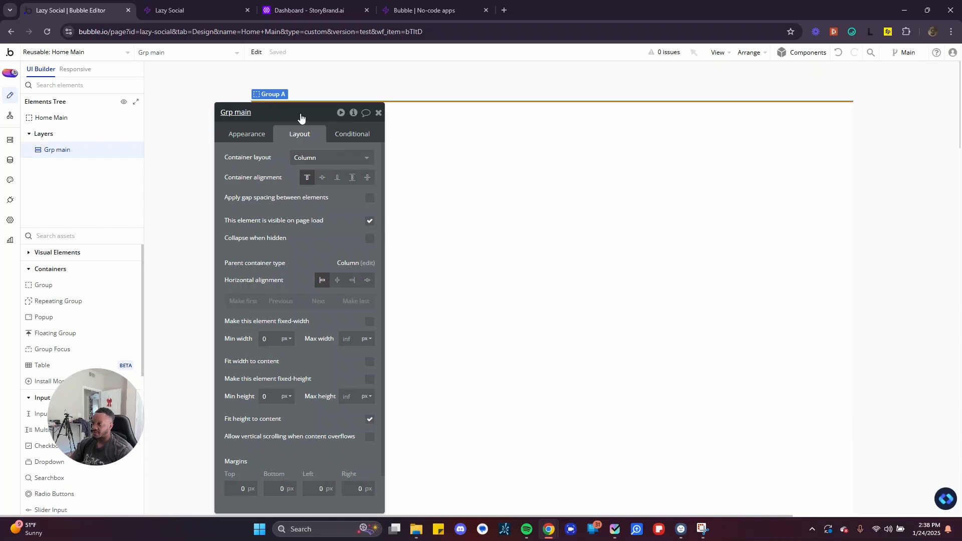
Turn off Fit height to content for Grp main and close its properties
left_click_drag(302, 119, 260, 103)
left_click(325, 401)
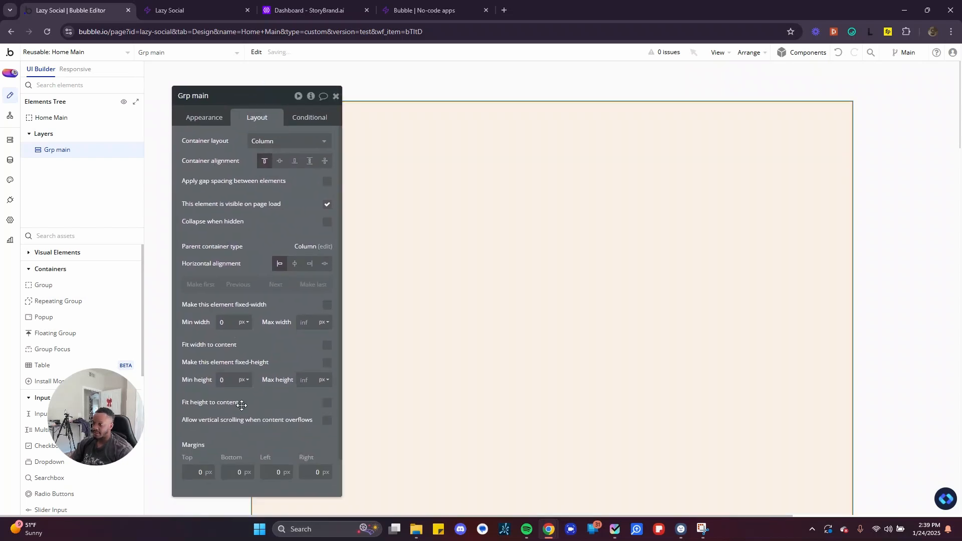
left_click(335, 97)
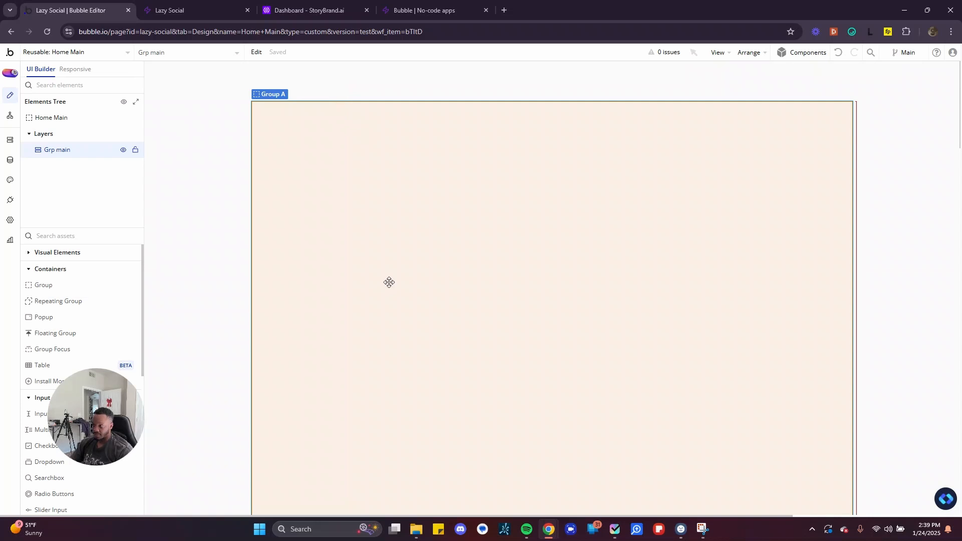
double_click(378, 268)
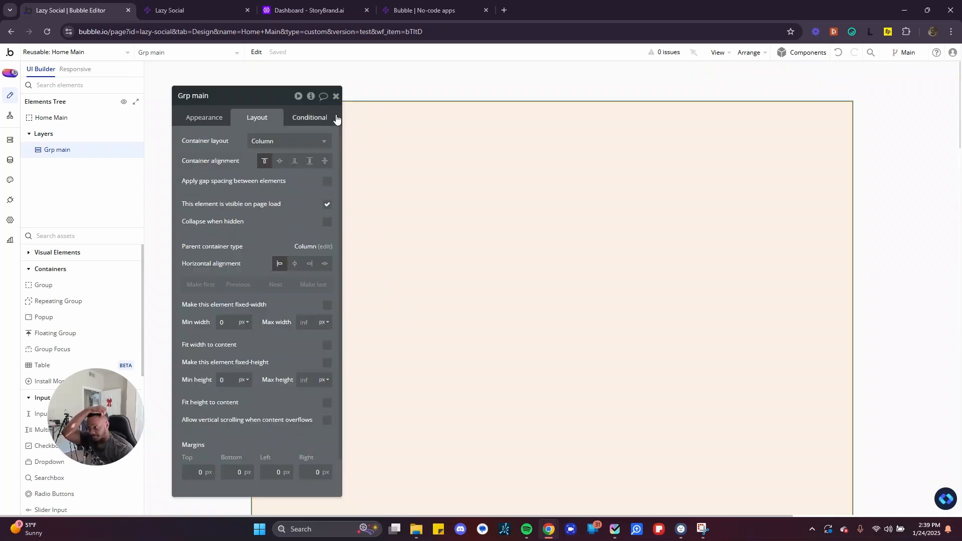
left_click(336, 96)
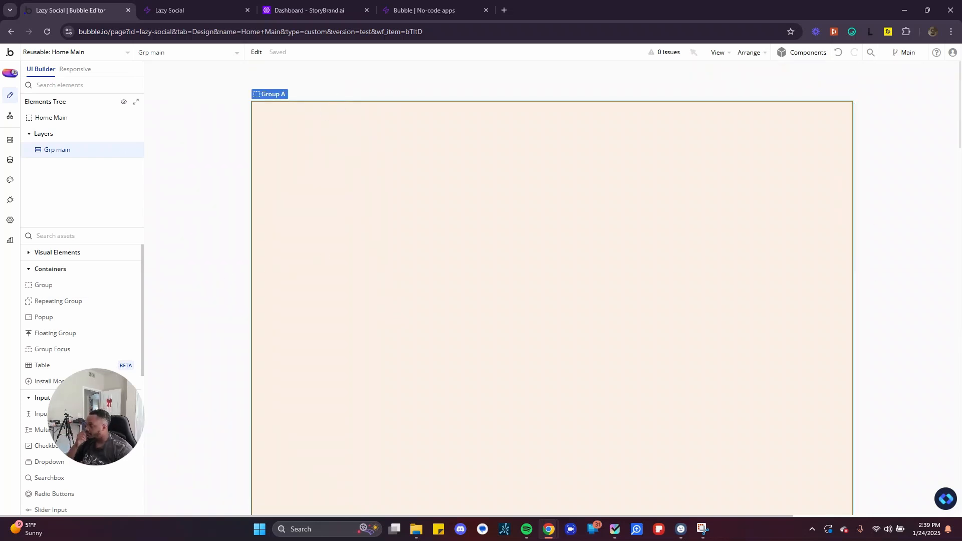
left_click(51, 270)
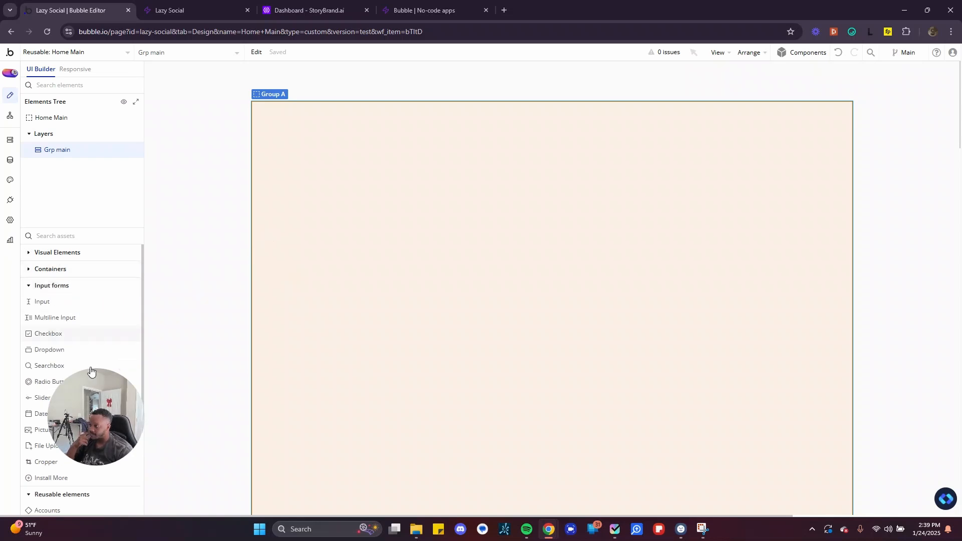
left_click(47, 285)
left_click(69, 55)
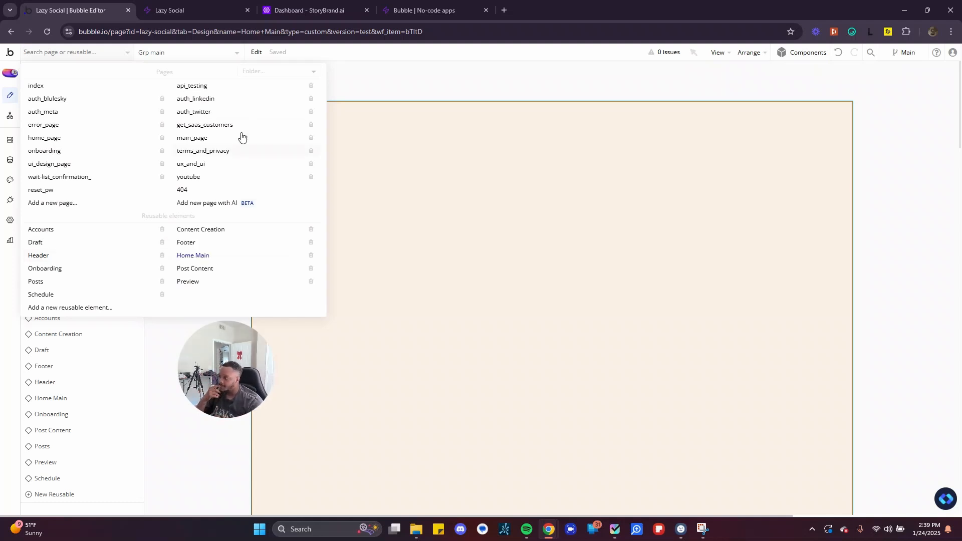
left_click(167, 354)
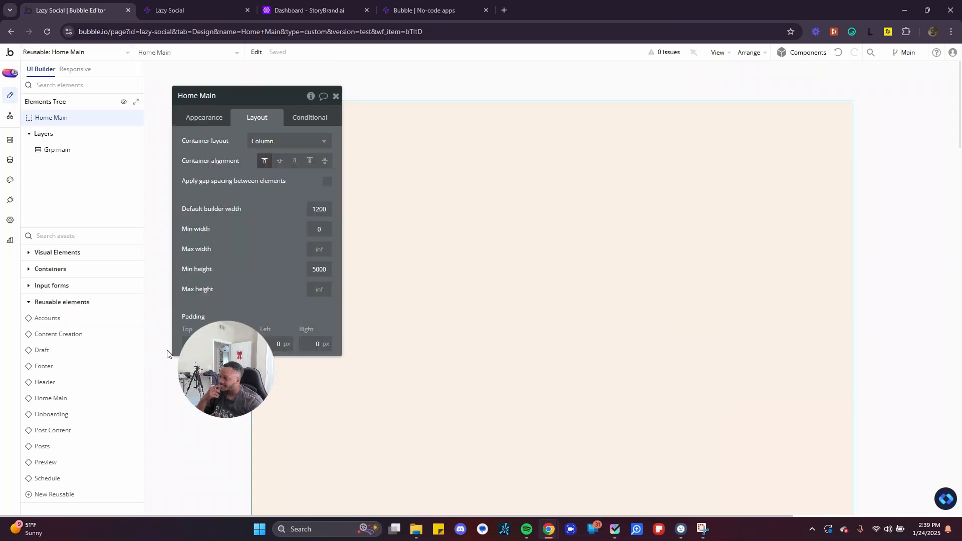
left_click(336, 96)
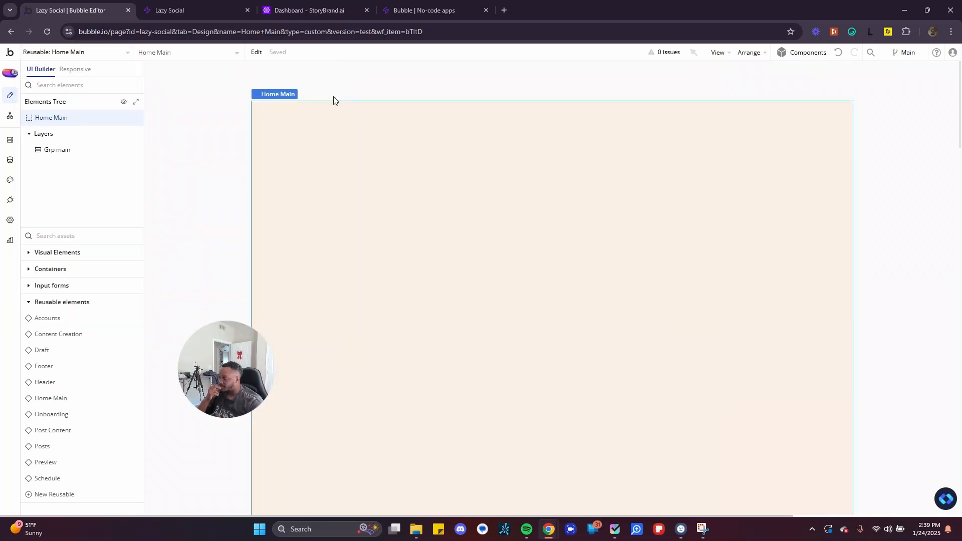
left_click(62, 304)
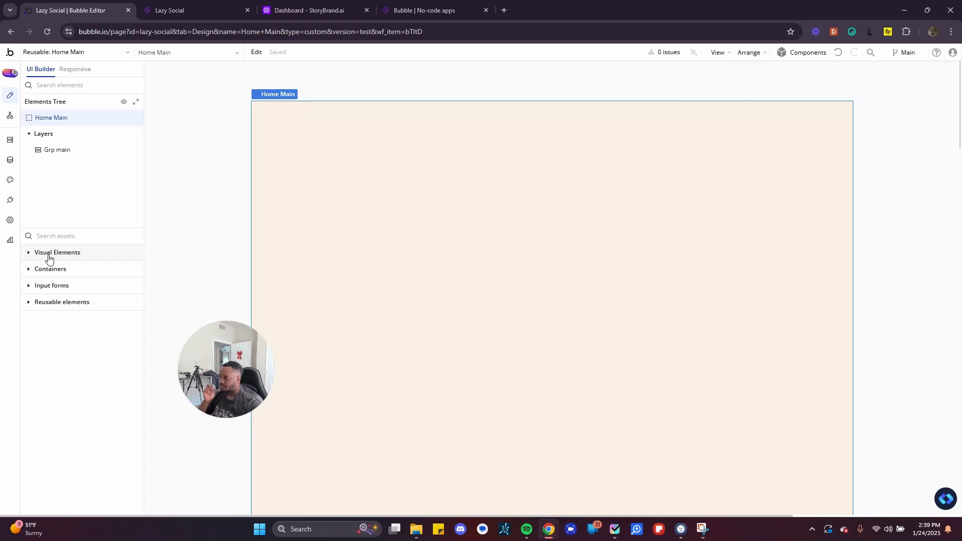
left_click(49, 256)
left_click(48, 255)
Draw a new group inside Grp main, near its upper edge
left_click(40, 273)
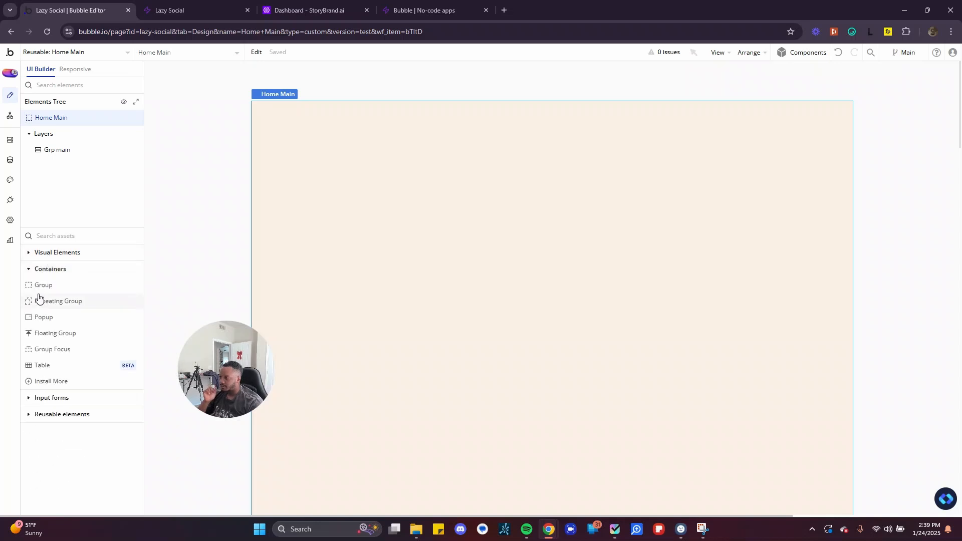
left_click(41, 285)
left_click_drag(279, 135, 532, 180)
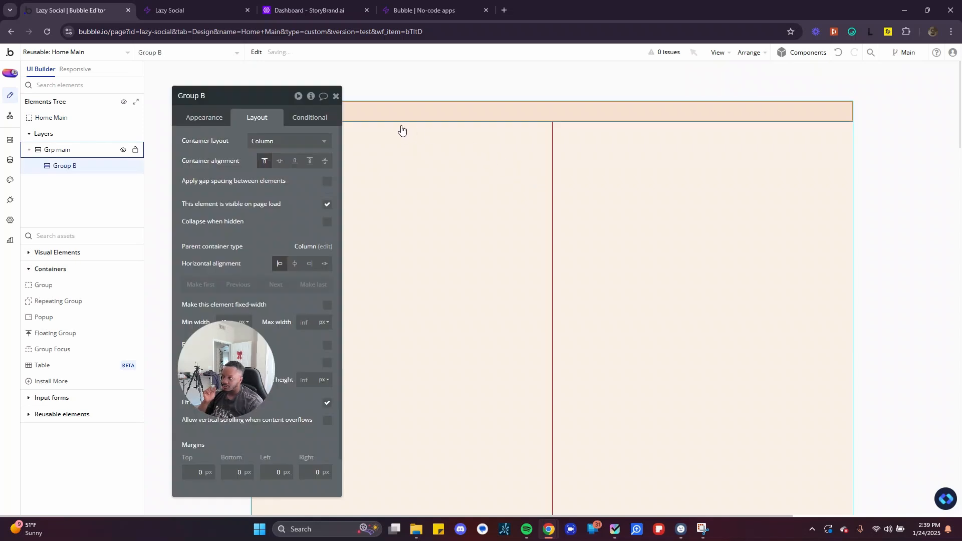
Rename the new group inside Grp main to "Grp main header img"
left_click(215, 98)
key("BackSpace")
key("BackSpace")
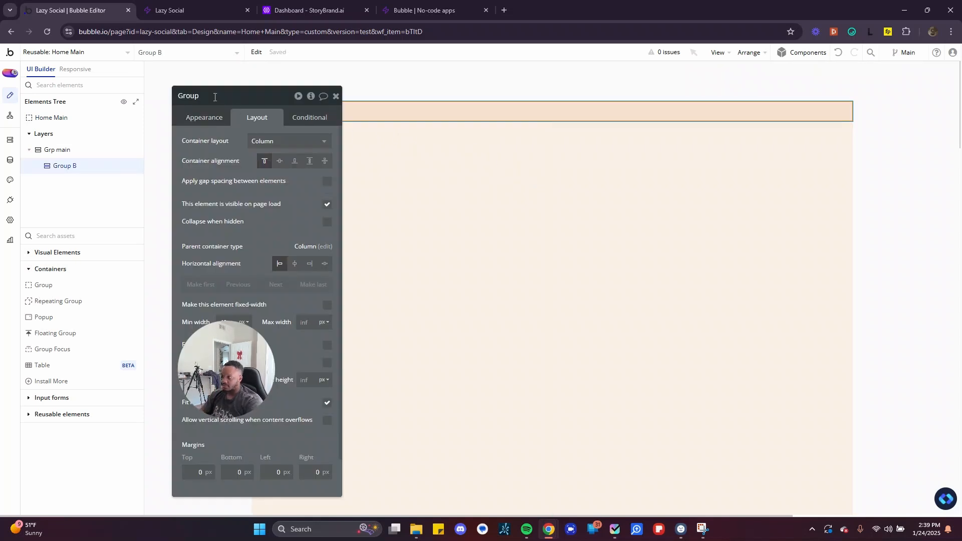
key("BackSpace")
key("BackSpace")
key("BackSpace")
type("rp ma")
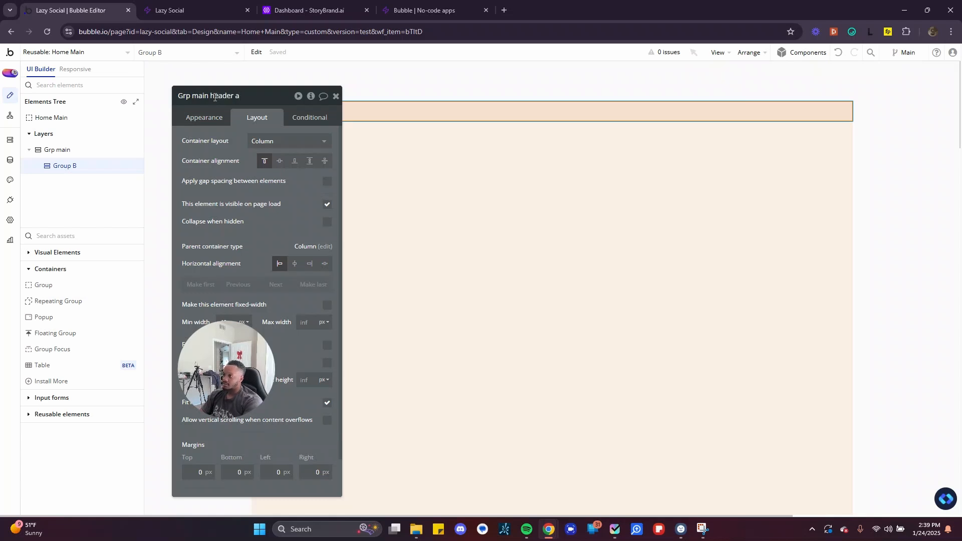
type("in header ima")
key("BackSpace")
type("g")
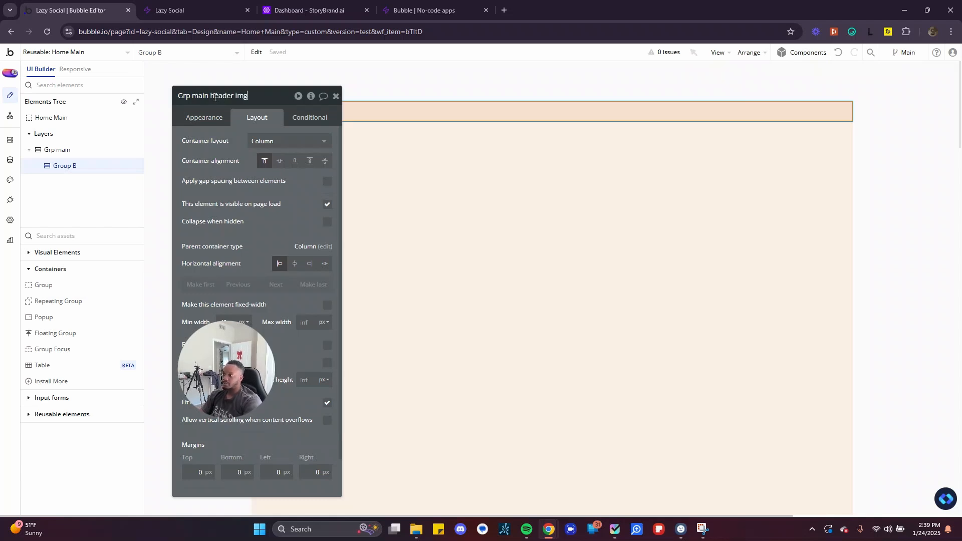
left_click(335, 96)
Set the min width of Grp main header img to 0 px and its min height to 300 px, then close its properties
double_click(326, 118)
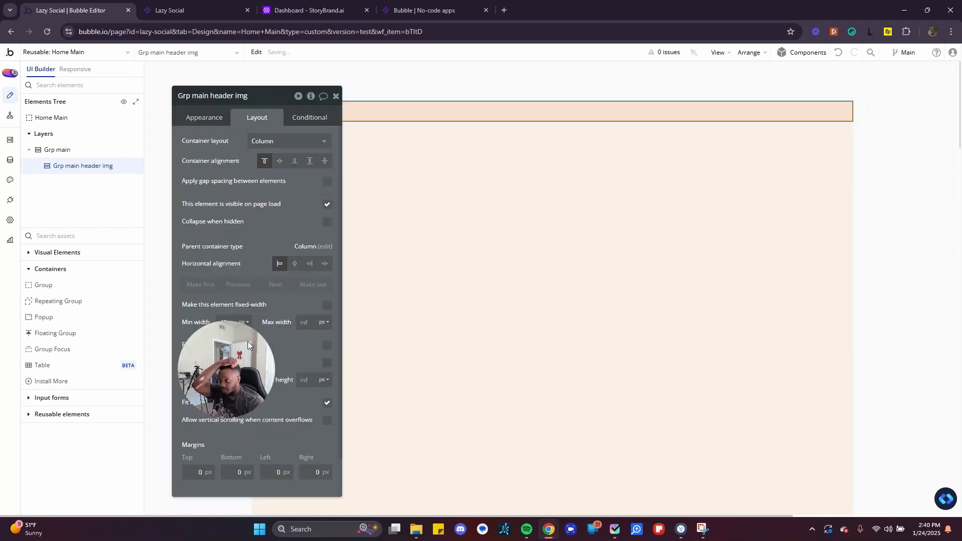
left_click(224, 323)
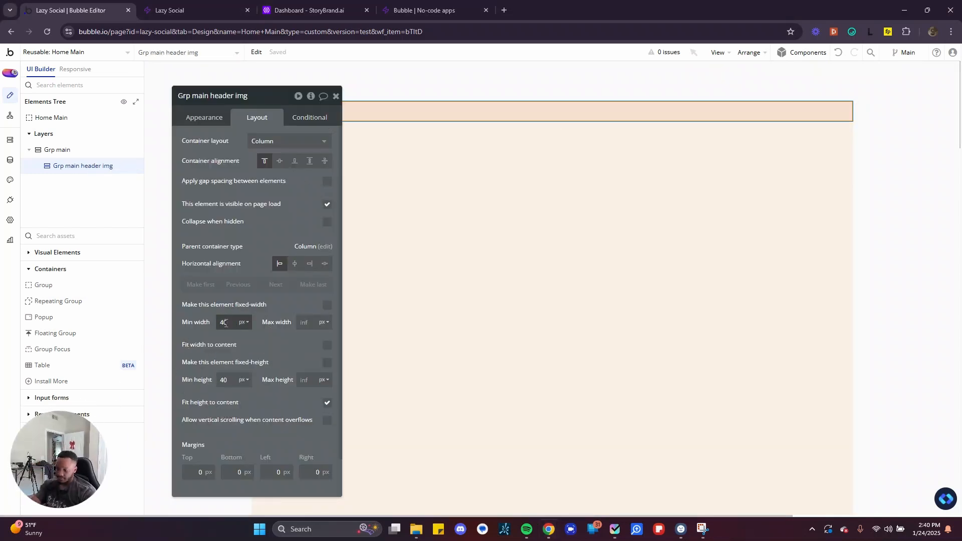
key("BackSpace")
key("BackSpace")
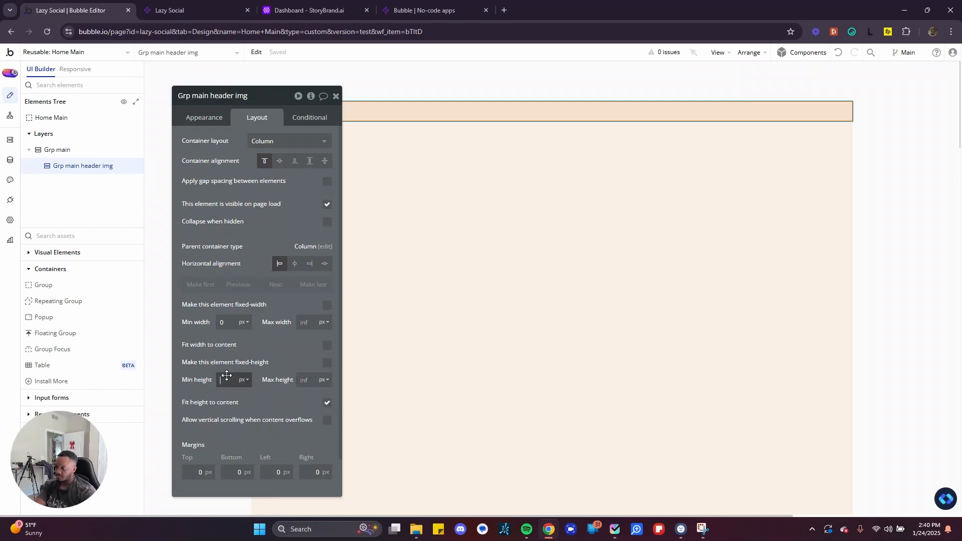
type("300")
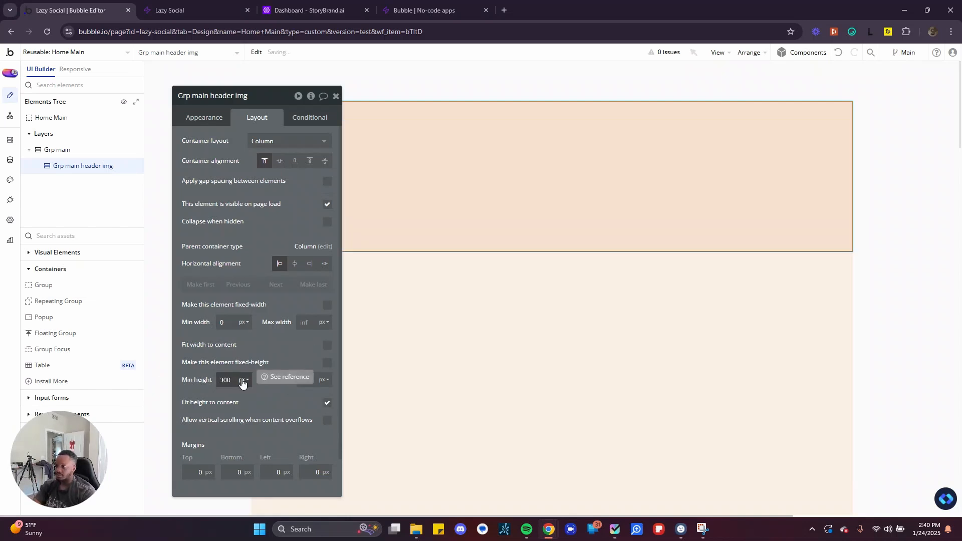
left_click(335, 96)
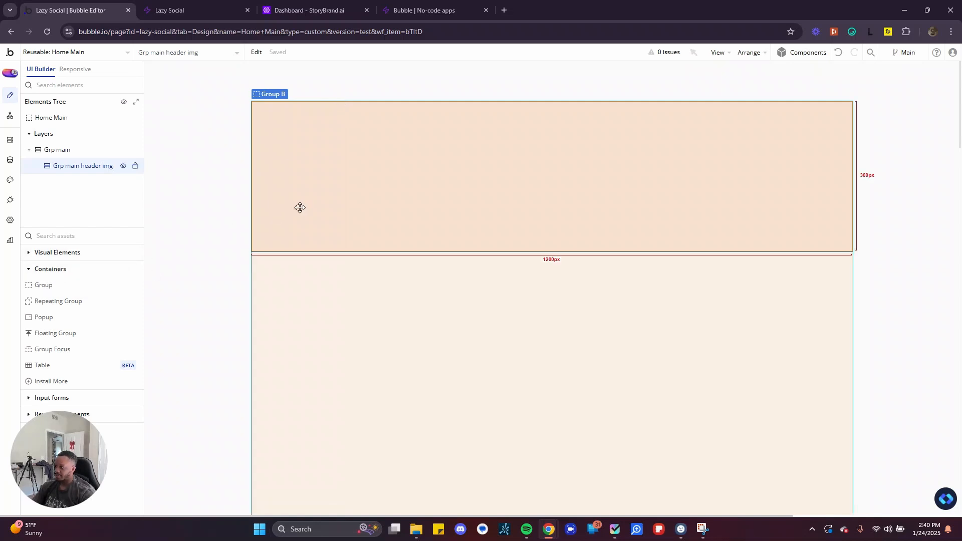
Delete the group Grp main header img from Grp main
left_click(43, 269)
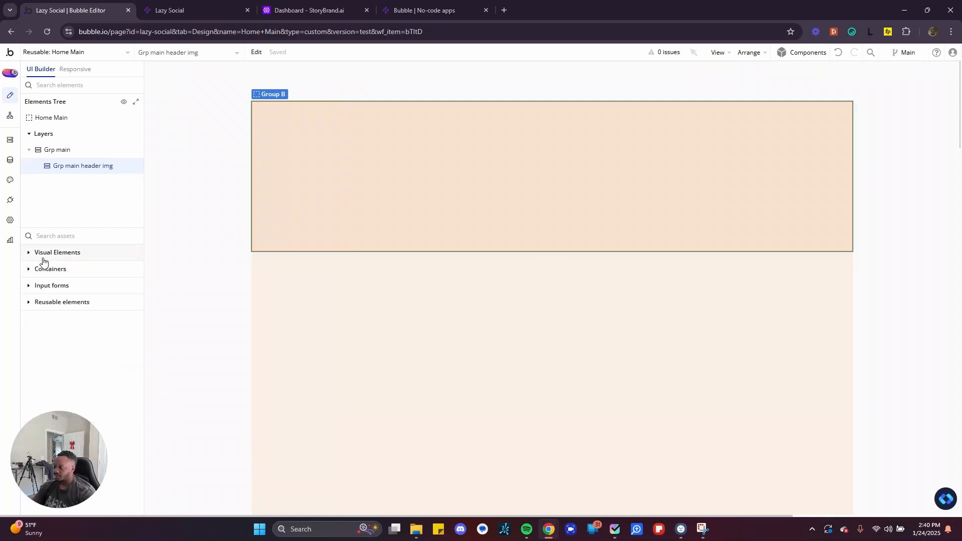
double_click(354, 189)
key("Delete")
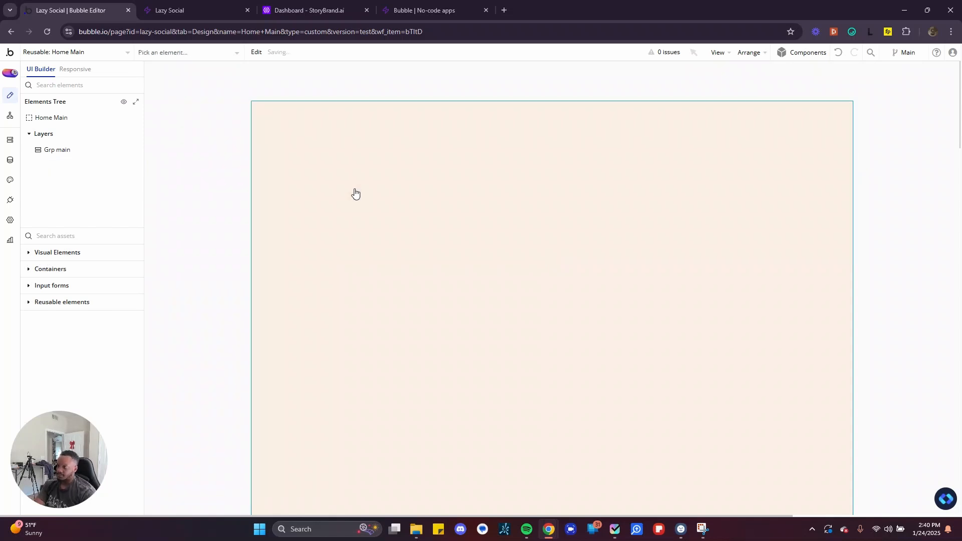
Draw an image element about 760 by 181 px inside Grp main
left_click(32, 288)
left_click(32, 287)
left_click(42, 254)
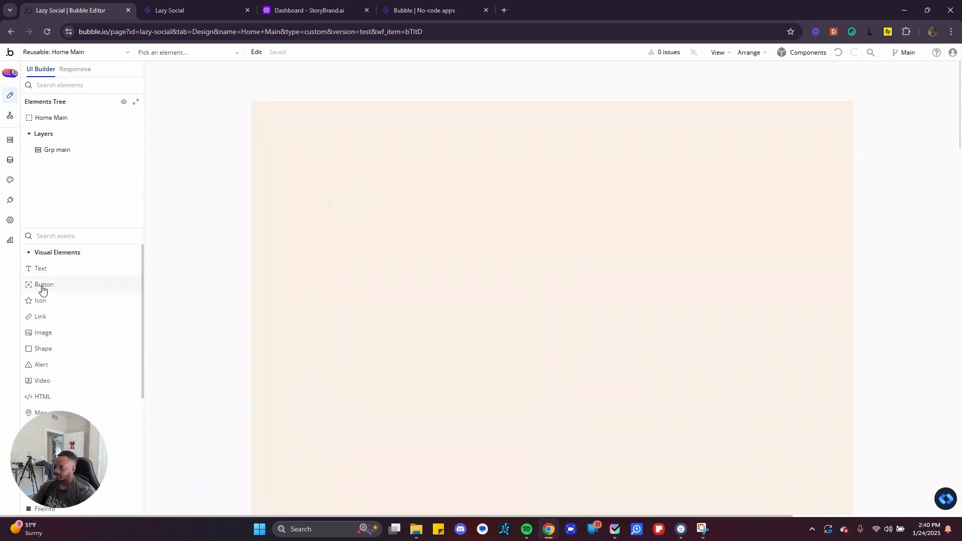
left_click(45, 335)
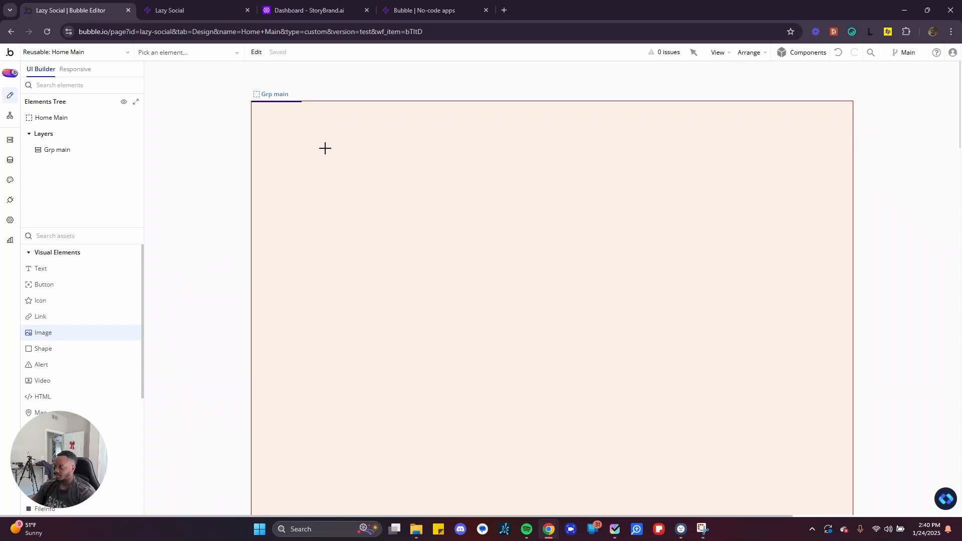
left_click_drag(324, 146, 673, 215)
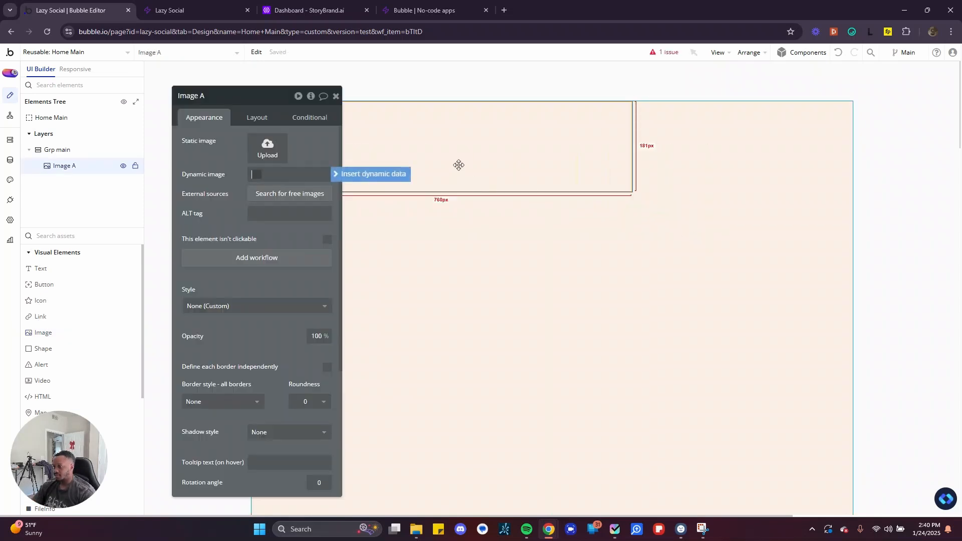
Turn off fixed width for the image and set its min width to 0 px and min height to 300 px
left_click(270, 119)
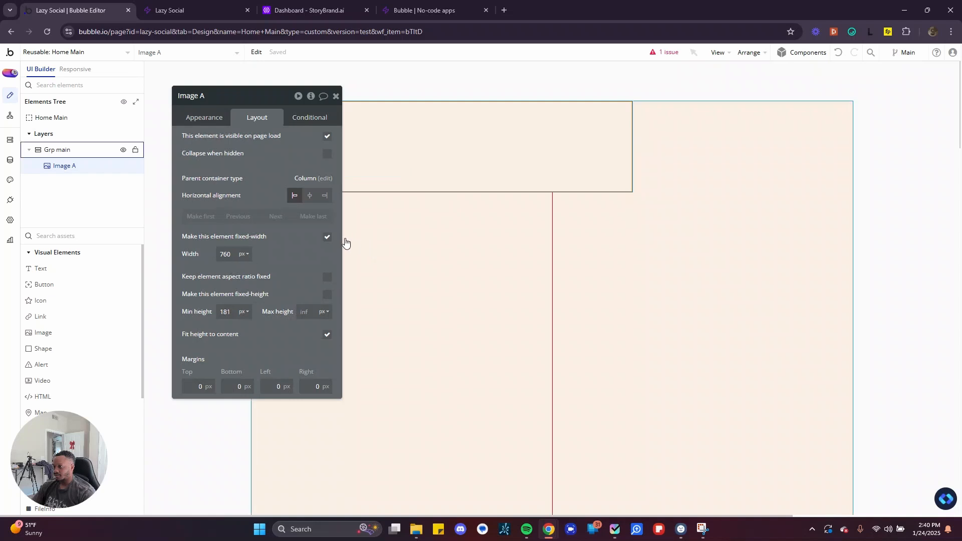
left_click(327, 237)
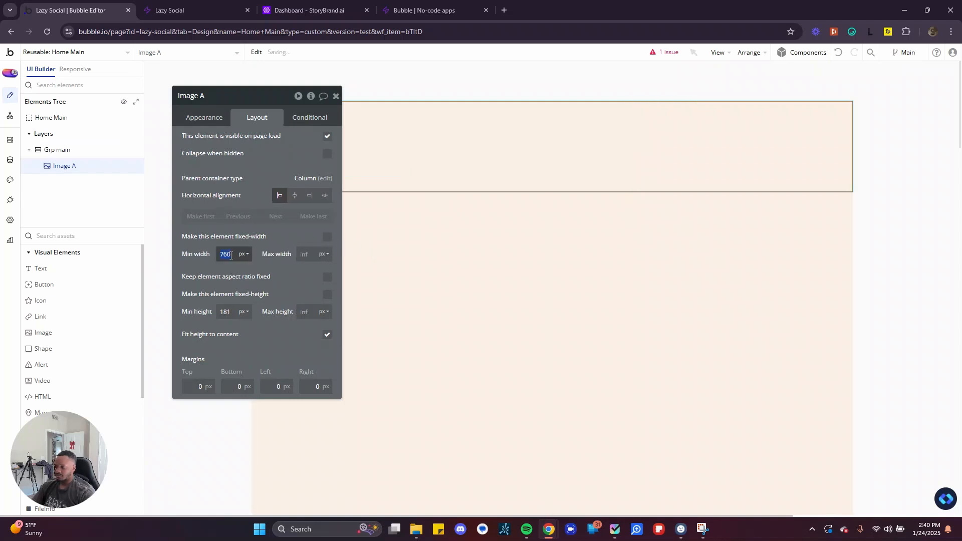
type("0")
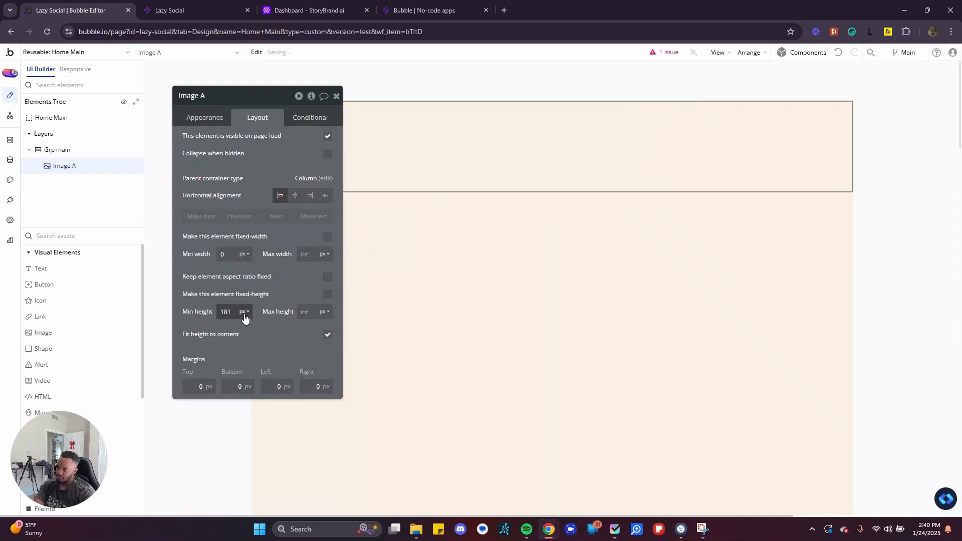
double_click(228, 312)
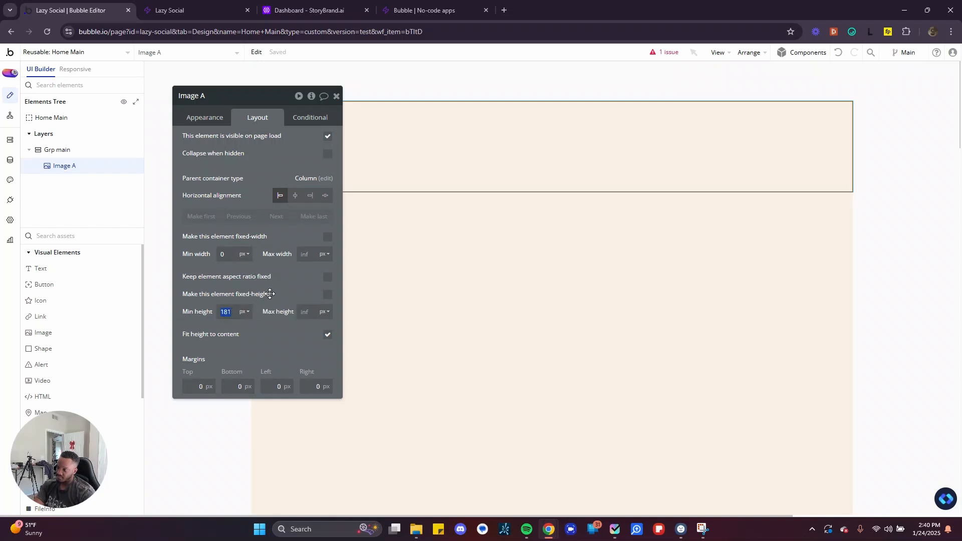
type("3")
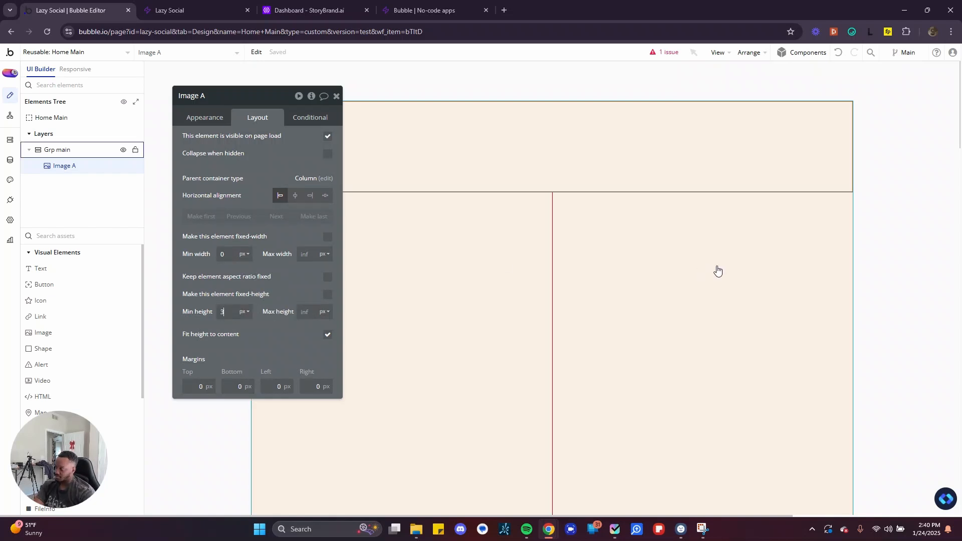
type("00")
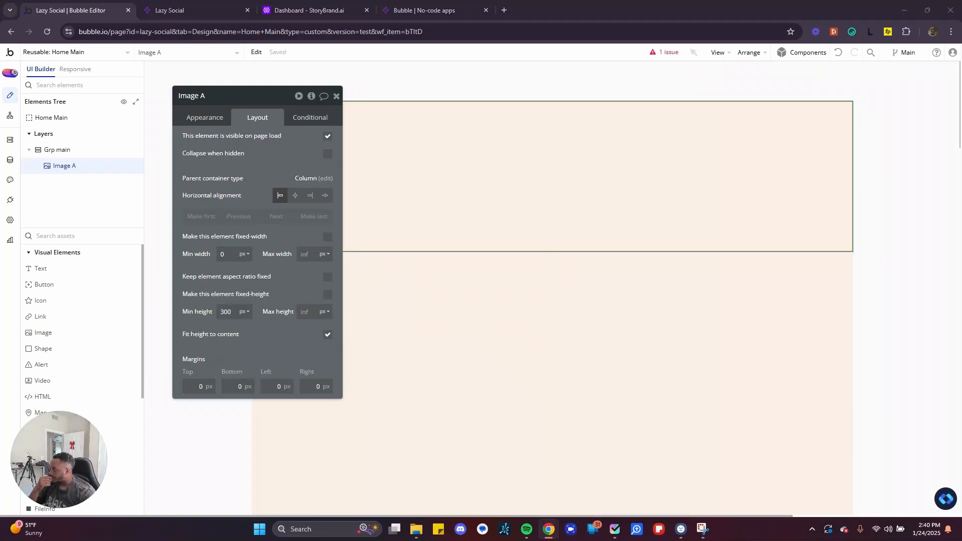
Bring up the StoryBrand.ai dashboard capture in Snipping Tool for reference and move its window aside
left_click_drag(0, 150, 0, 165)
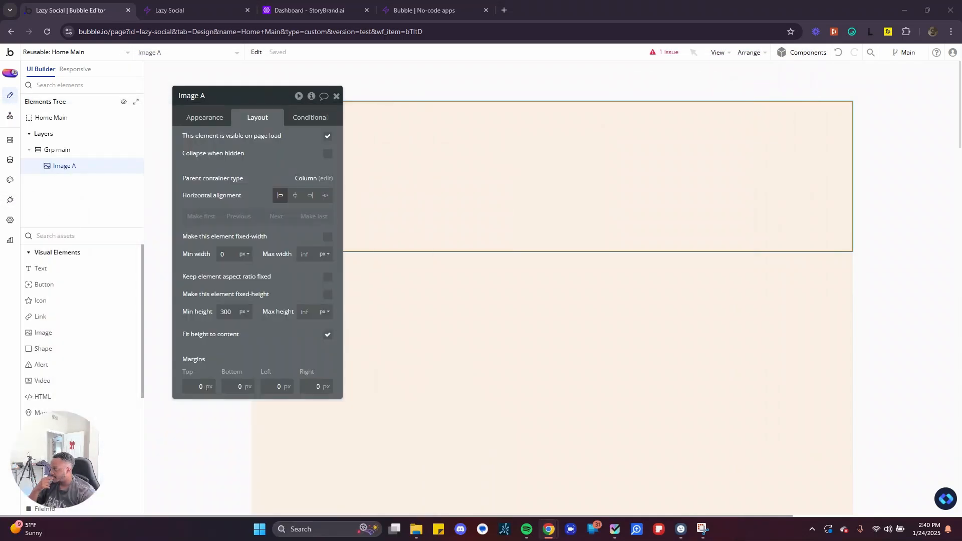
left_click(701, 528)
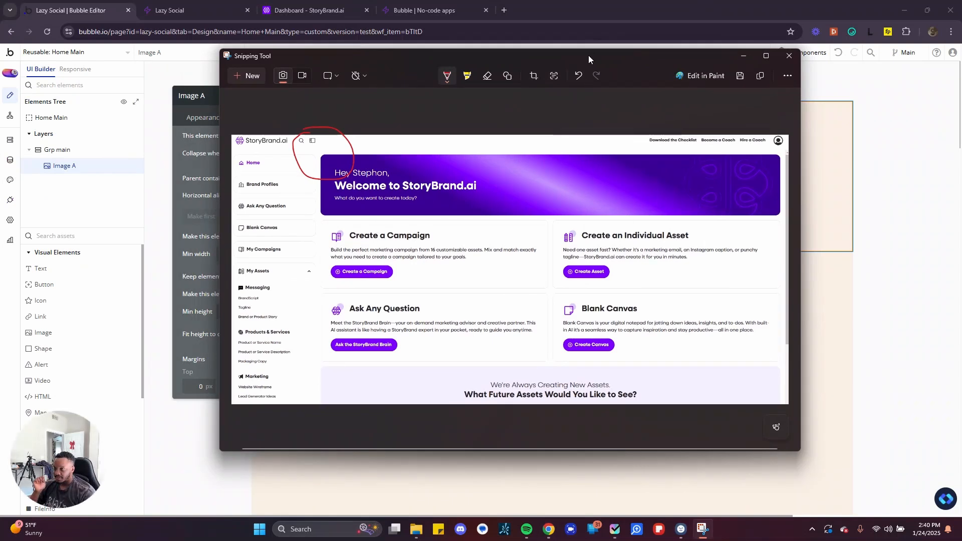
left_click_drag(588, 55, 0, 201)
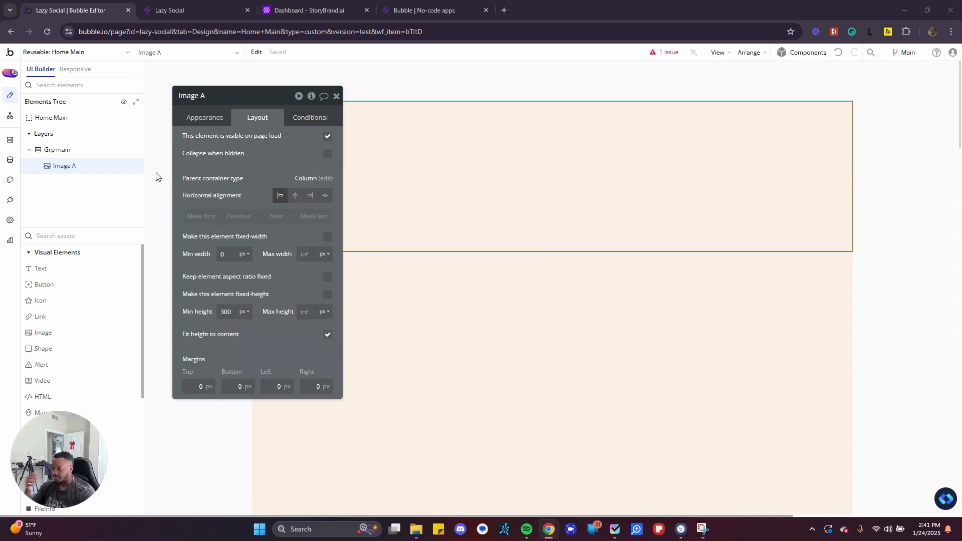
Delete the image element from Grp main
left_click(333, 100)
double_click(321, 155)
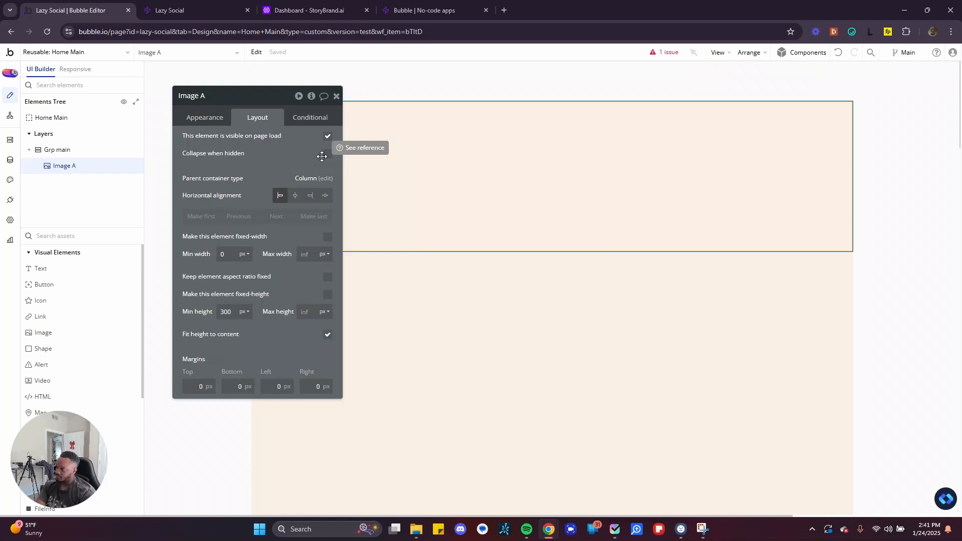
key("Delete")
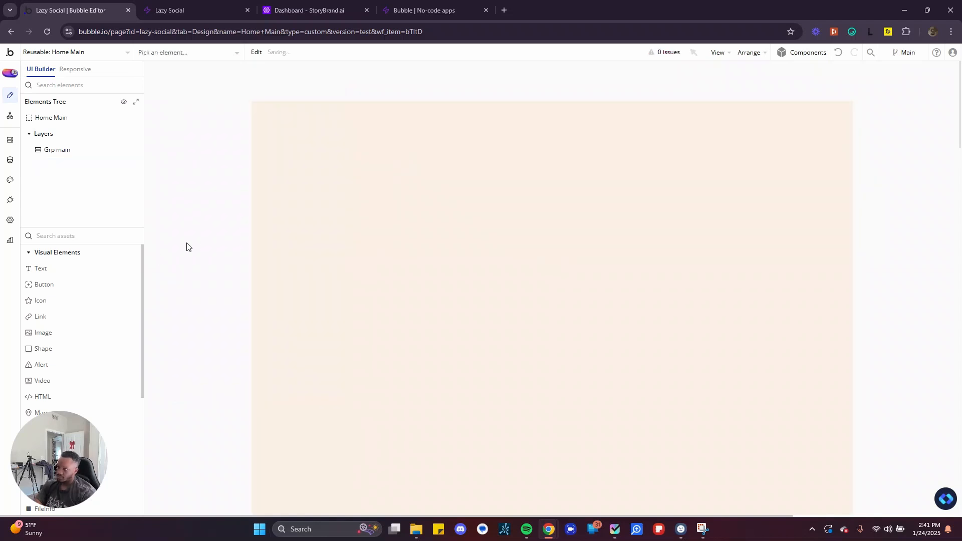
Draw a group inside Grp main as the header container
left_click(62, 255)
left_click(55, 269)
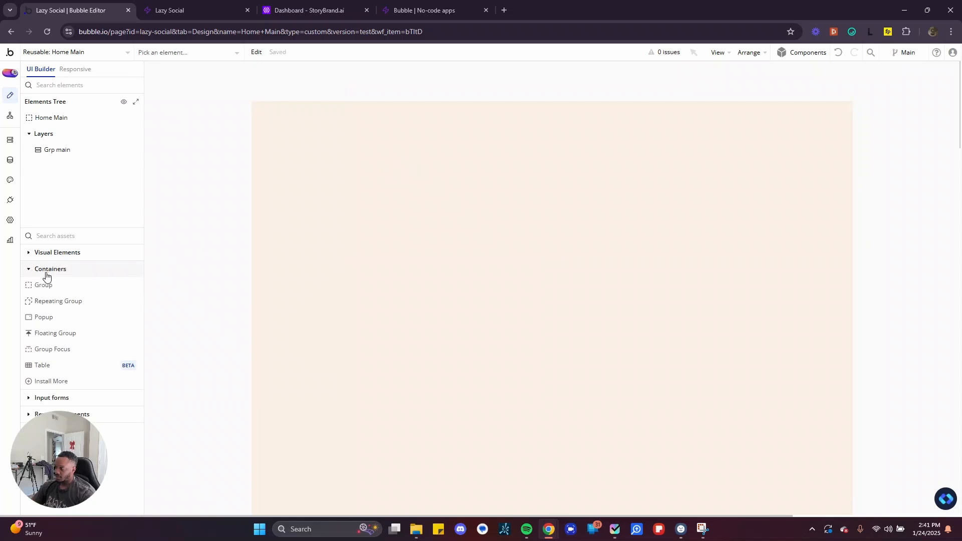
left_click(52, 285)
left_click_drag(371, 123, 595, 153)
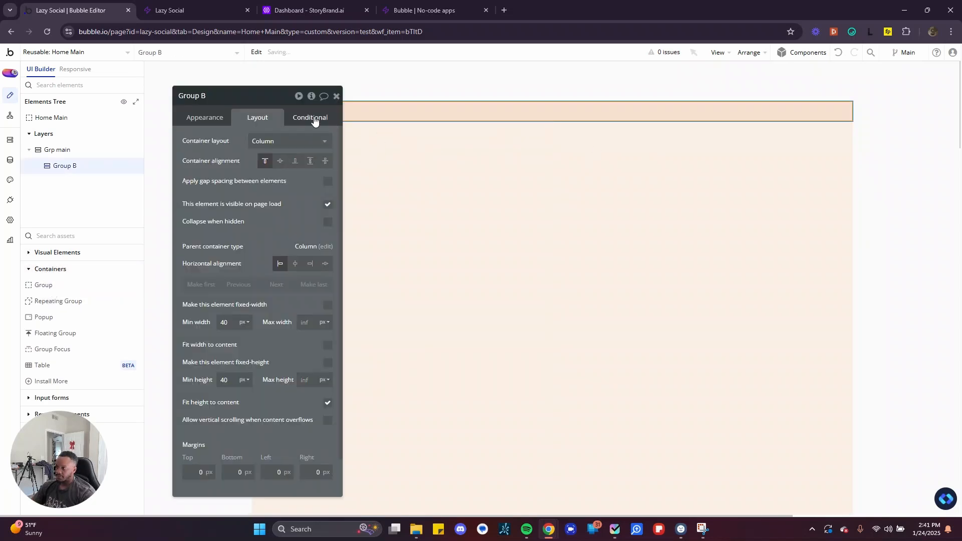
Set the header group's min width to 0 px and min height to 300 px, and show its appearance settings
left_click(232, 326)
key("BackSpace")
key("BackSpace")
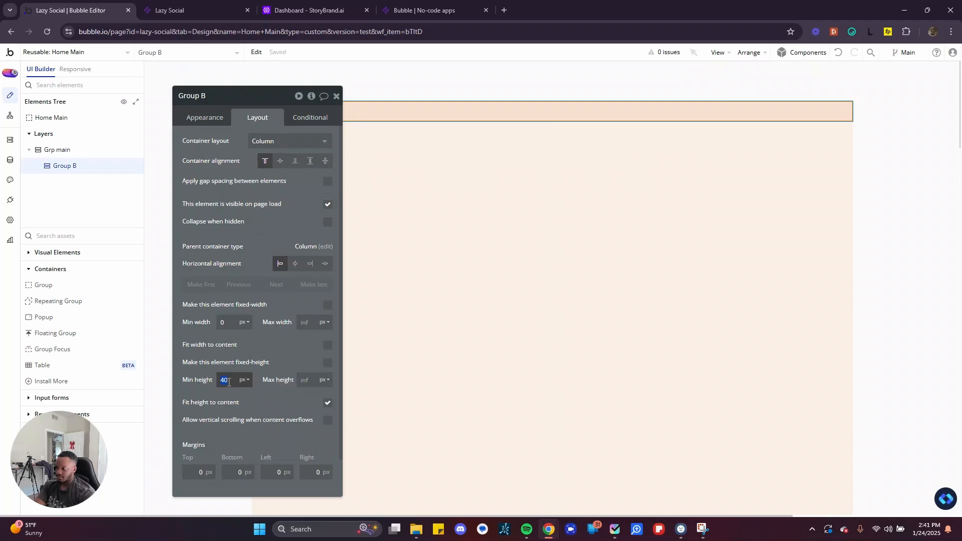
left_click(210, 128)
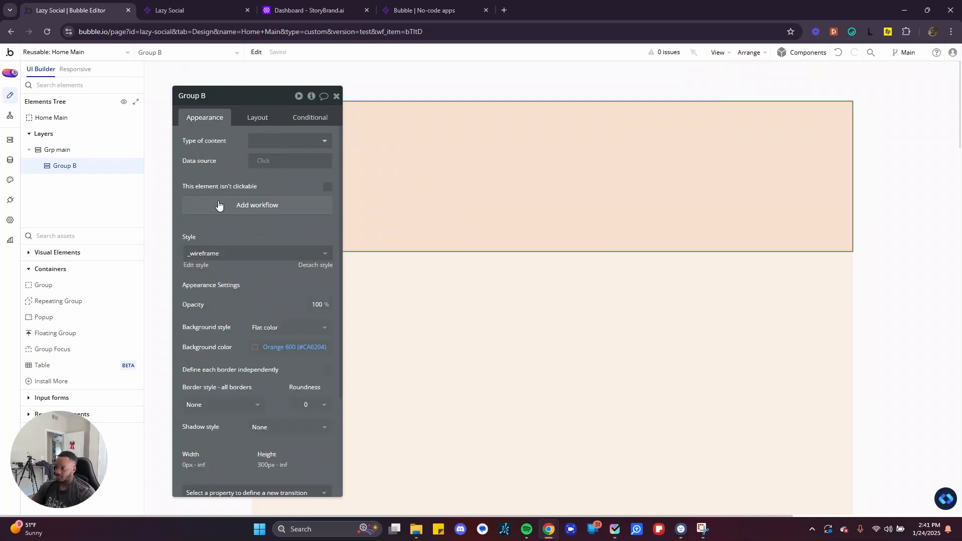
Add a text element reading "Welcome to GetSaaS Customers." inside the header group
left_click(336, 96)
left_click(47, 253)
left_click(41, 268)
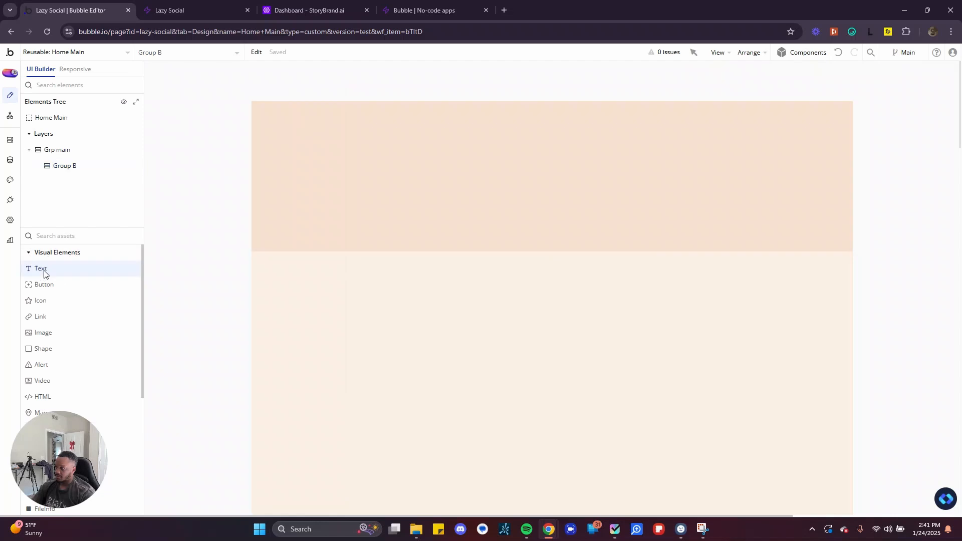
left_click(496, 189)
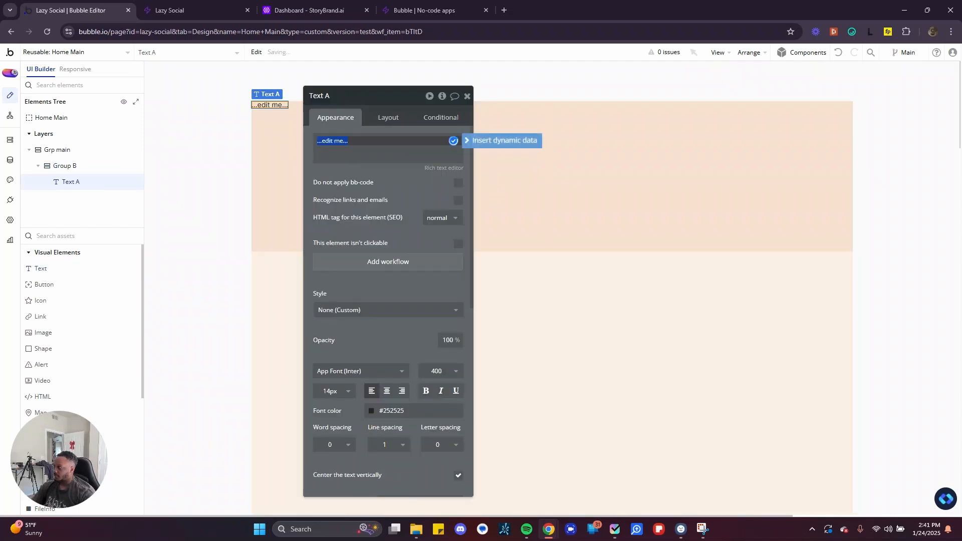
left_click(380, 149)
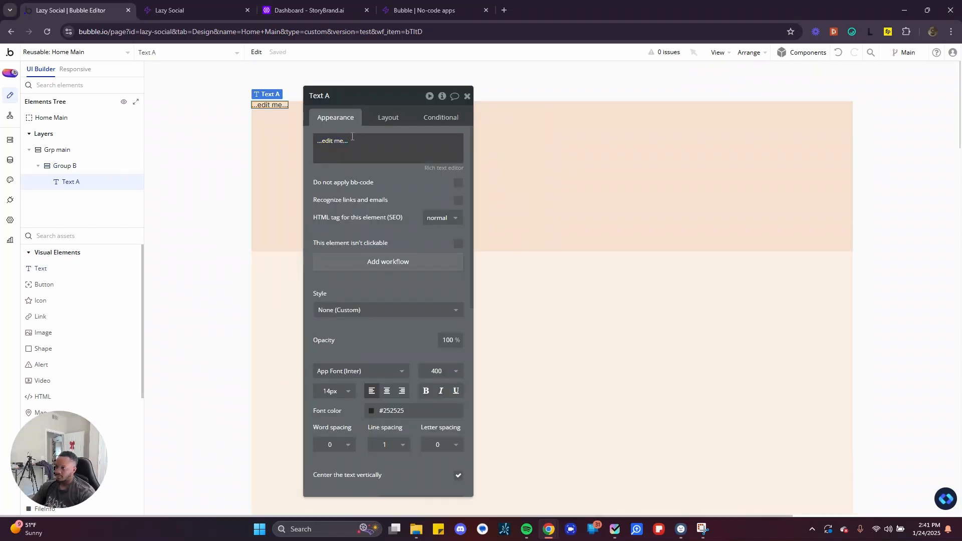
type("Welcome to GetSaaS Customers.")
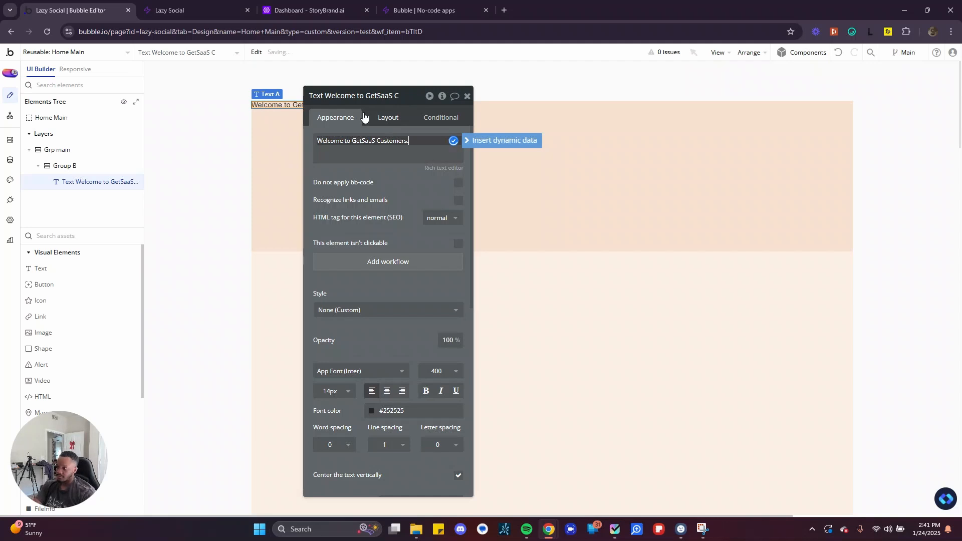
Compare the horizontal alignment options for the welcome text and leave it centered in the header group
left_click(398, 117)
left_click(425, 195)
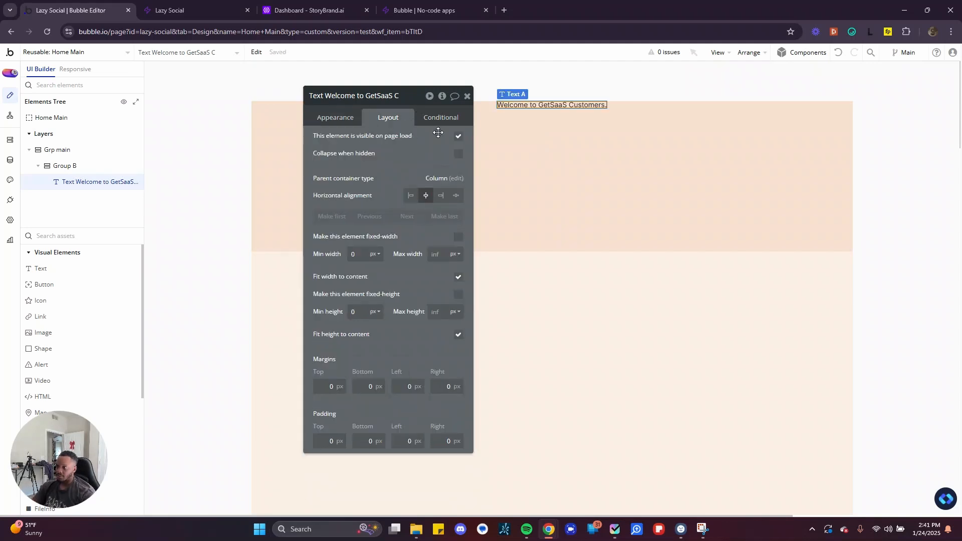
left_click(412, 198)
left_click(426, 196)
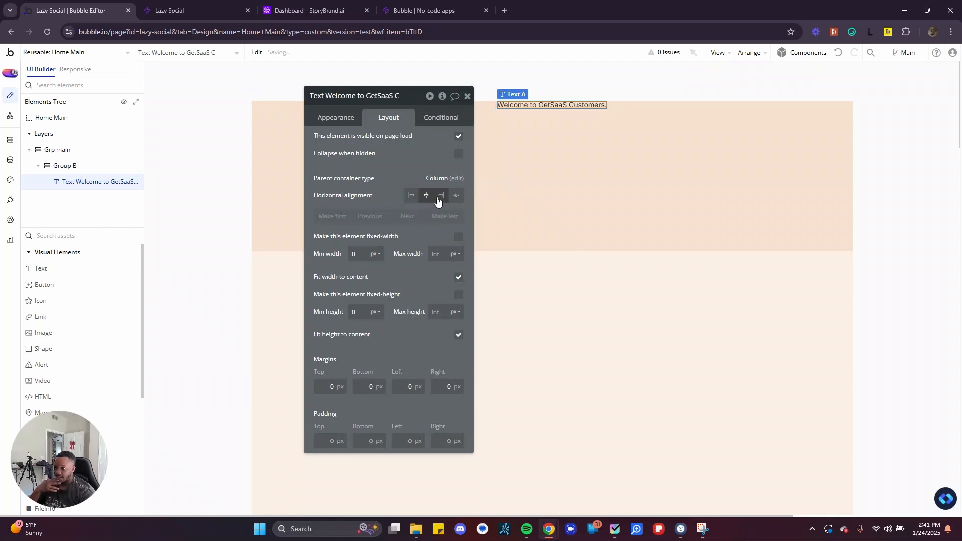
left_click(439, 198)
left_click(427, 197)
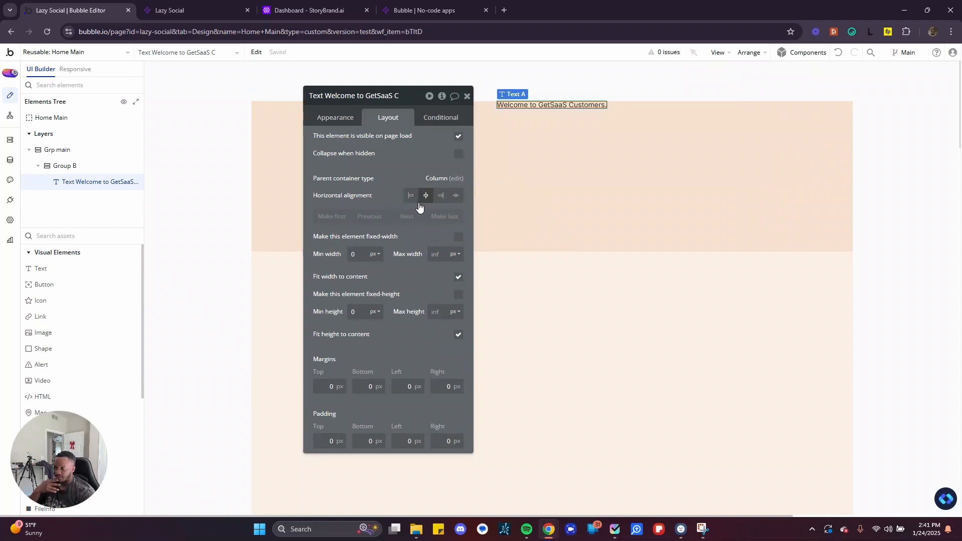
left_click(411, 199)
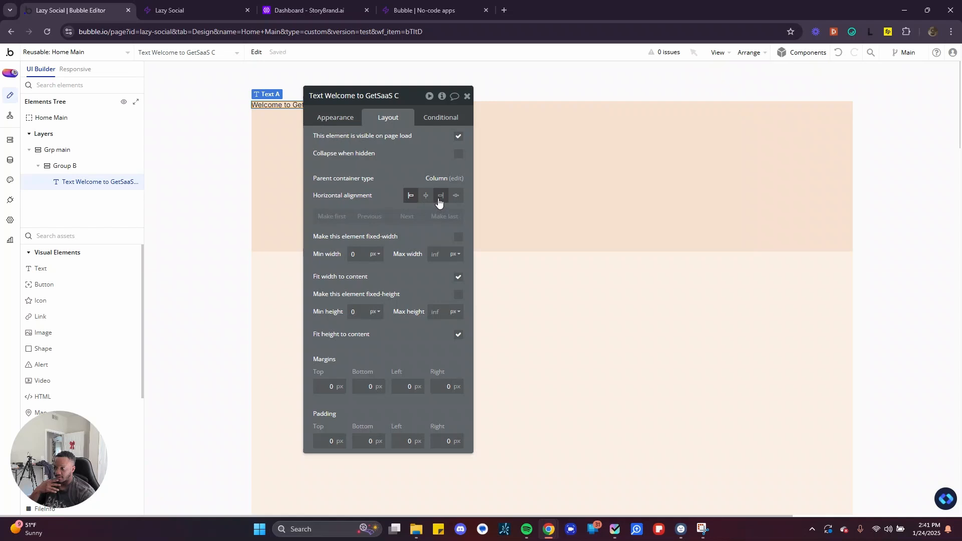
left_click(457, 197)
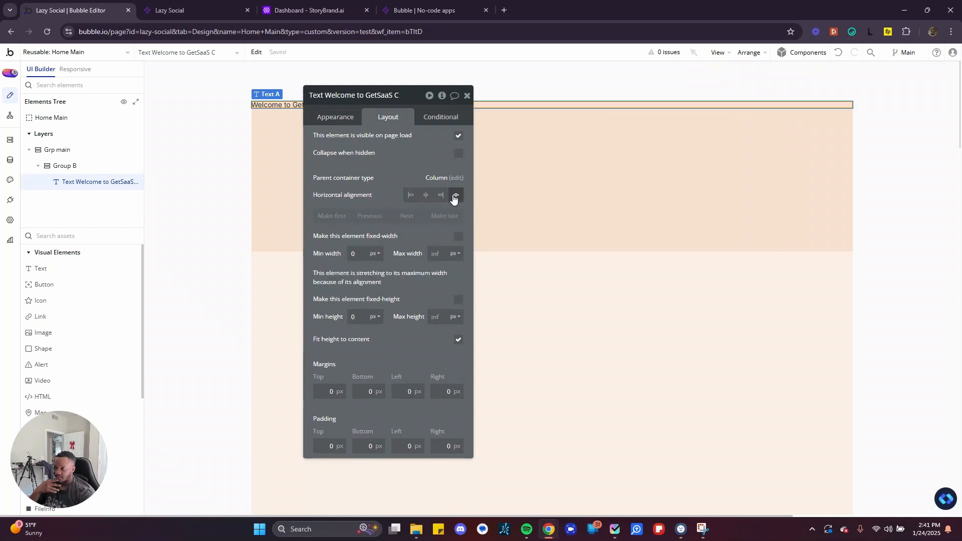
left_click(426, 195)
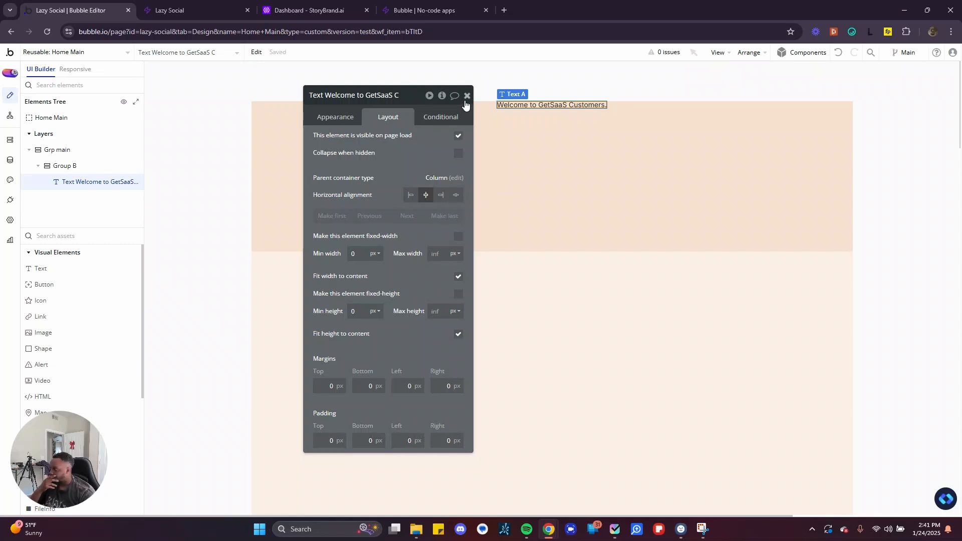
Apply the H1 style to the welcome text
left_click(334, 118)
left_click(351, 308)
scroll(351, 308, "down", 2)
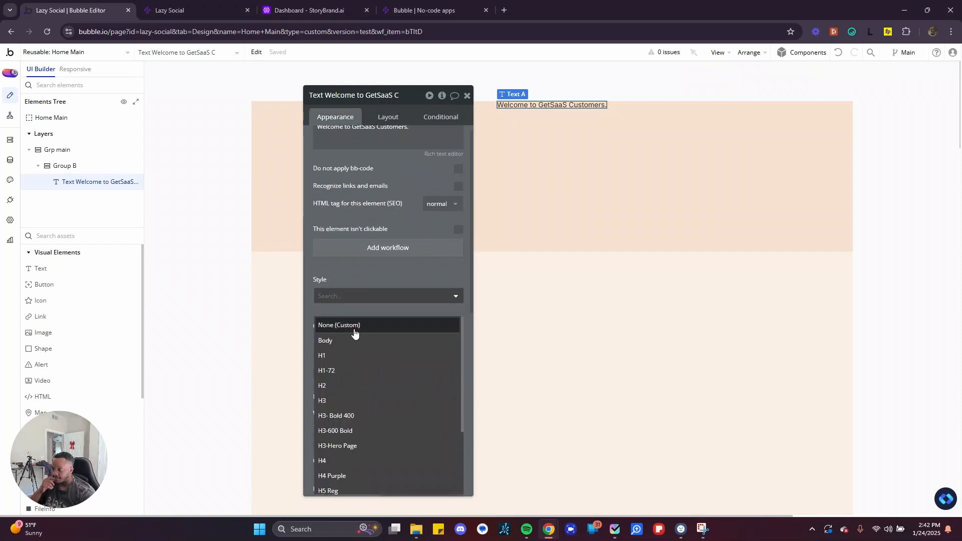
left_click(344, 354)
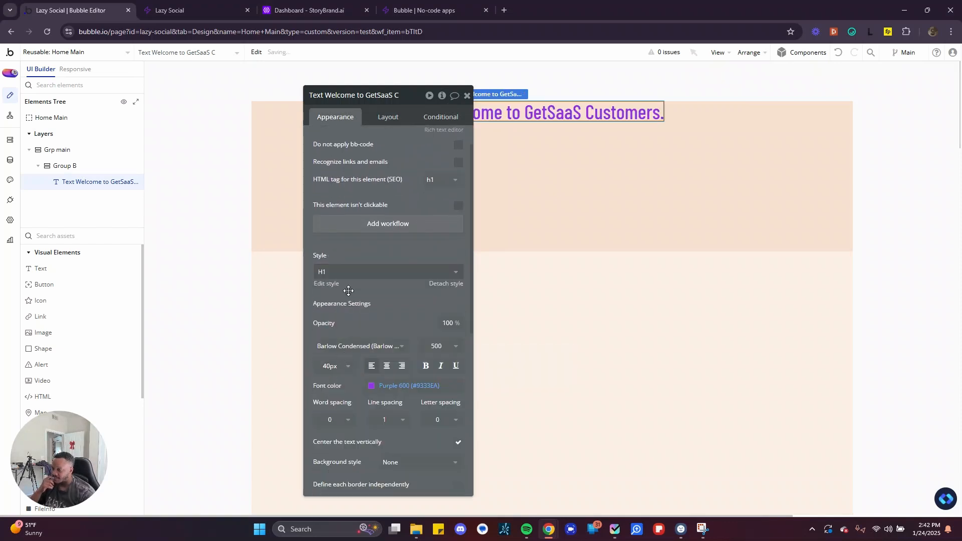
Try the H2, H3, H3-600 Bold and H5 Reg styles on the welcome heading and restore H1
left_click(346, 271)
left_click(328, 351)
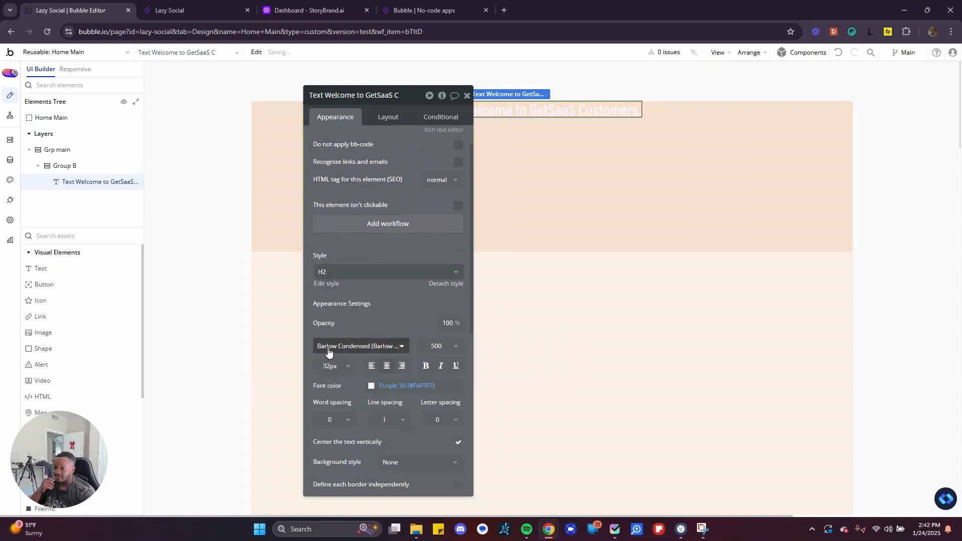
left_click(354, 273)
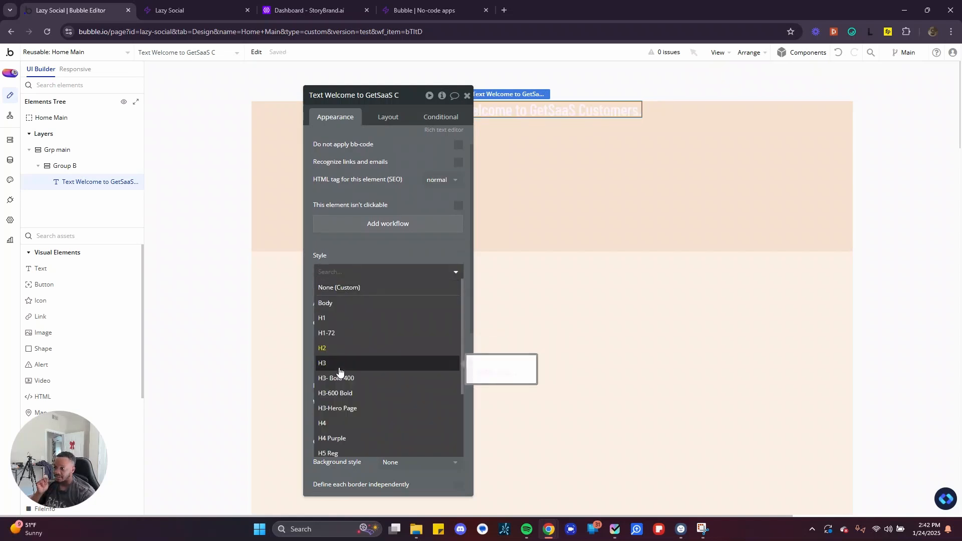
left_click(339, 370)
left_click(353, 273)
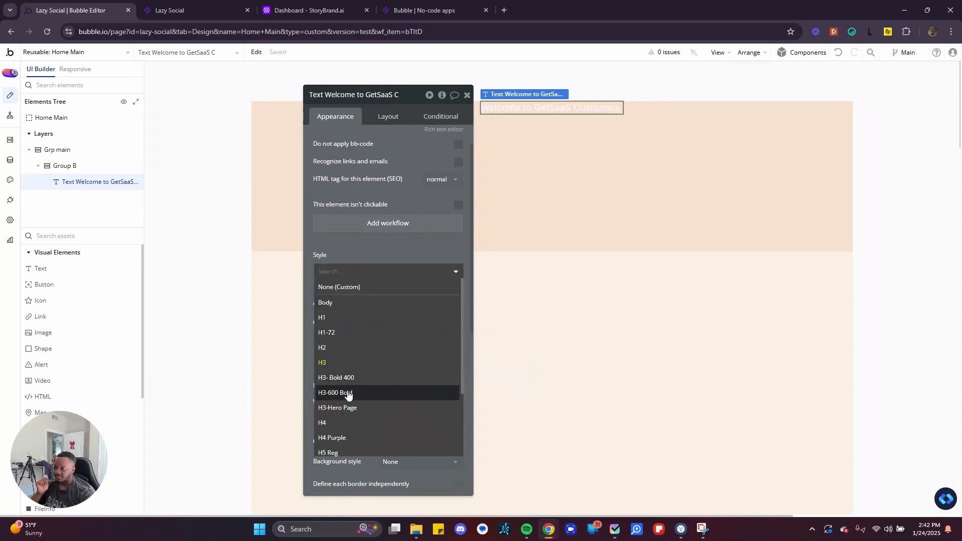
left_click(347, 392)
left_click(352, 271)
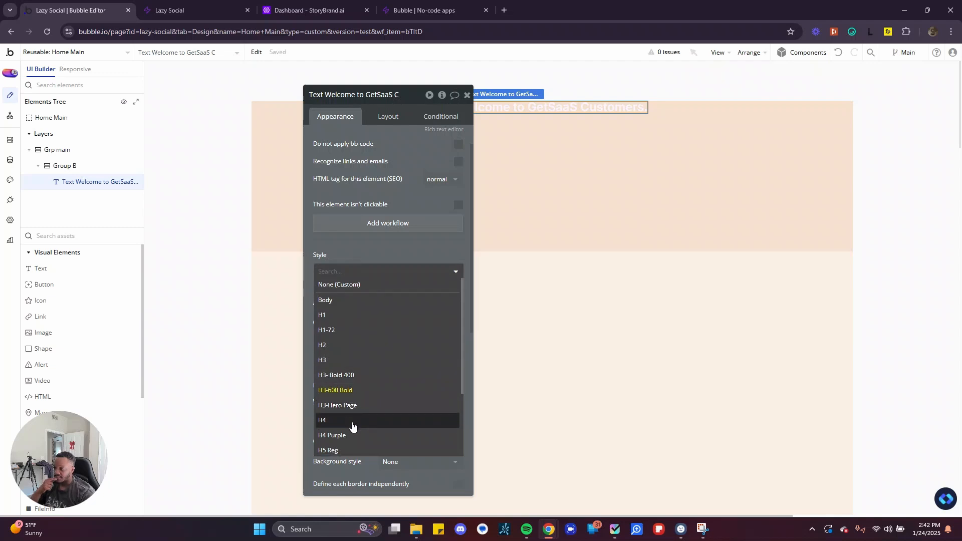
scroll(331, 416, "down", 2)
left_click(326, 399)
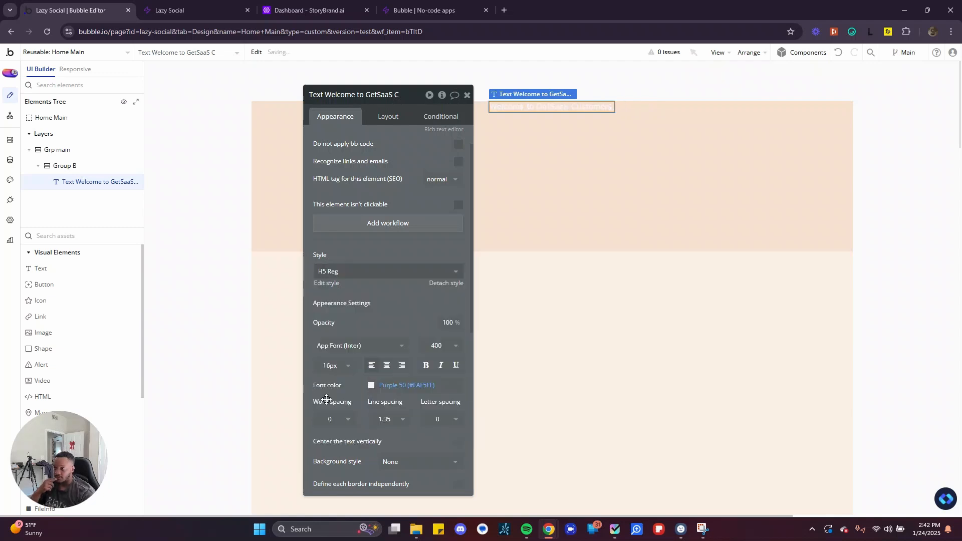
left_click(352, 272)
scroll(349, 411, "down", 2)
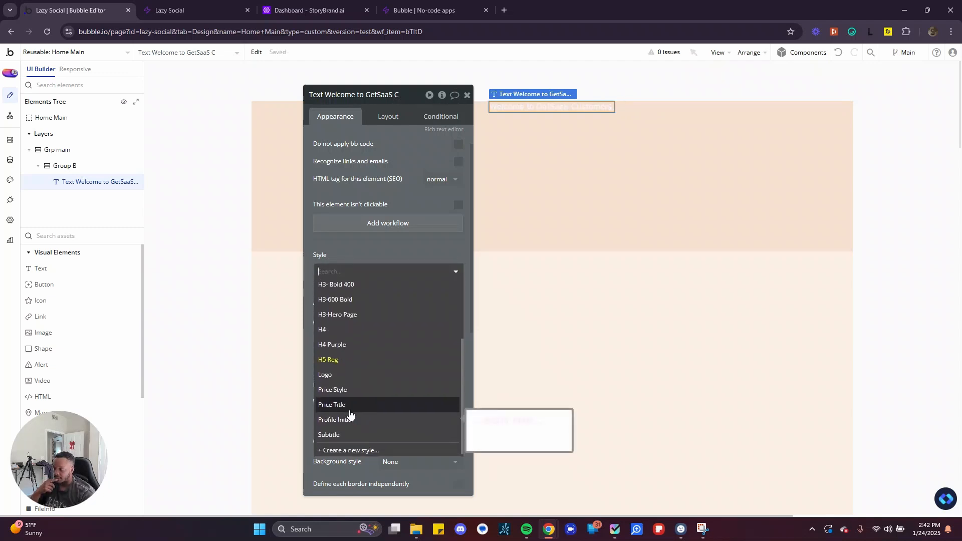
scroll(349, 415, "up", 3)
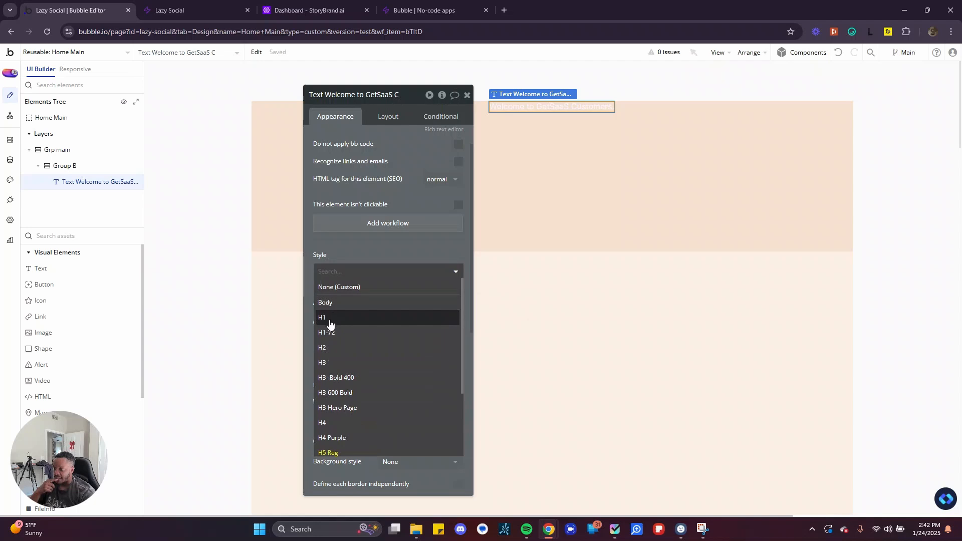
left_click(329, 319)
left_click(466, 96)
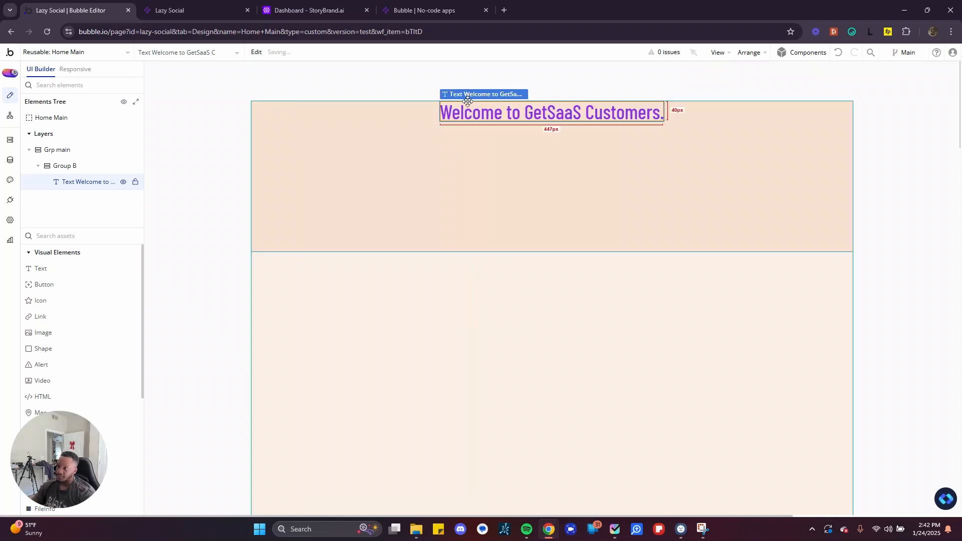
Set the welcome heading's font size to 80 px
double_click(365, 202)
left_click(550, 120)
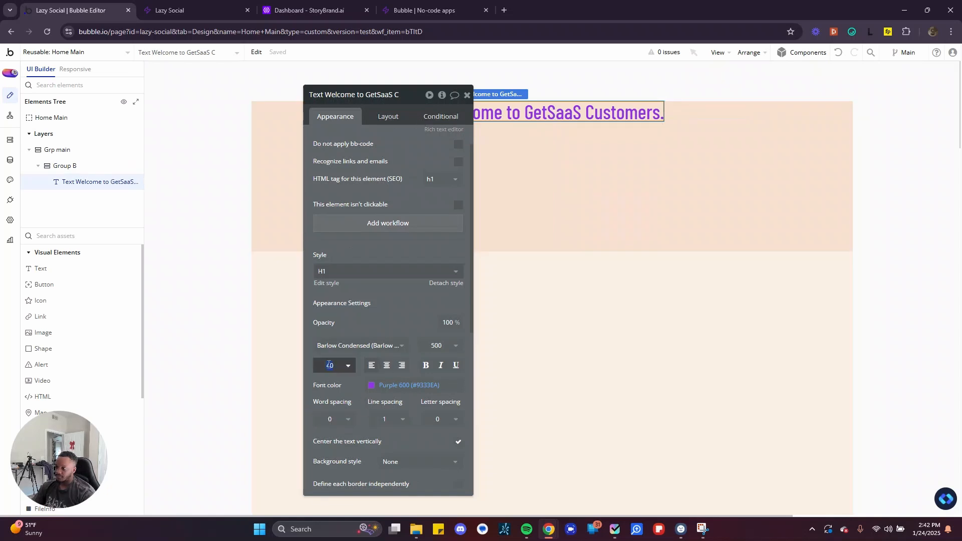
type("80")
key("Return")
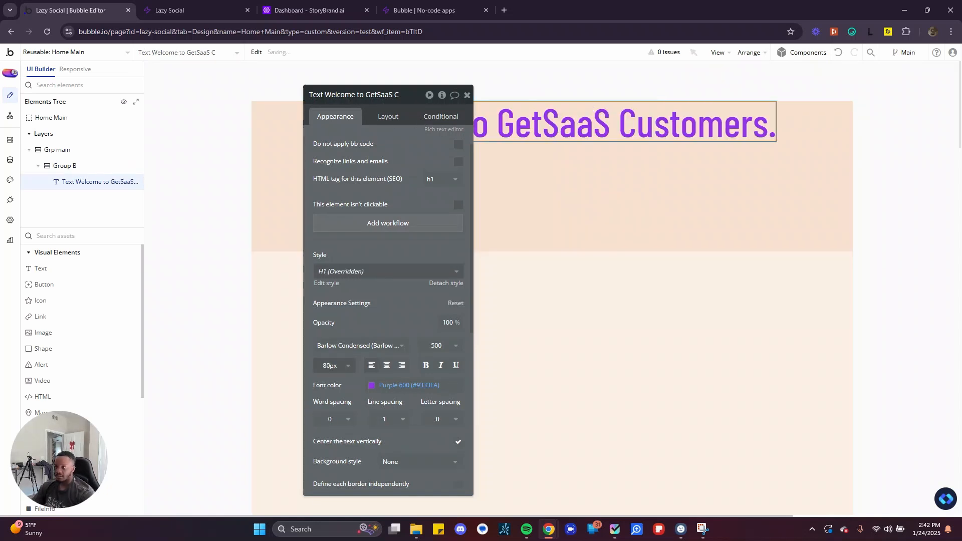
Try max widths of 400 px and 500 px on the welcome heading's layout
left_click(391, 118)
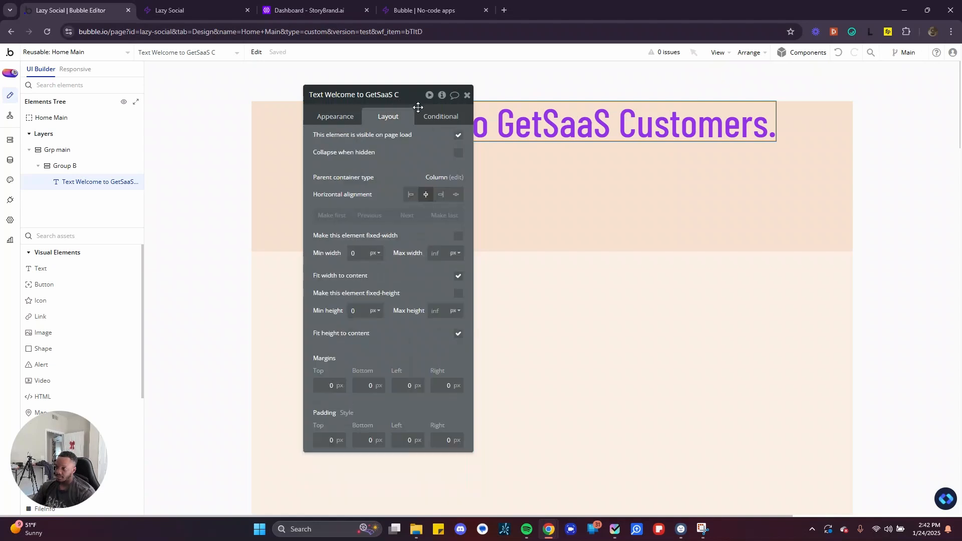
left_click(350, 116)
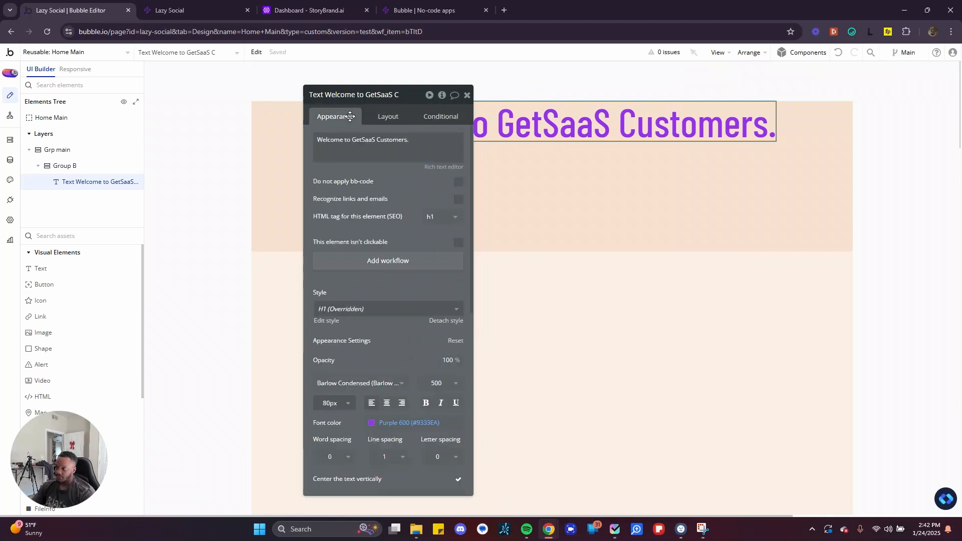
left_click(376, 118)
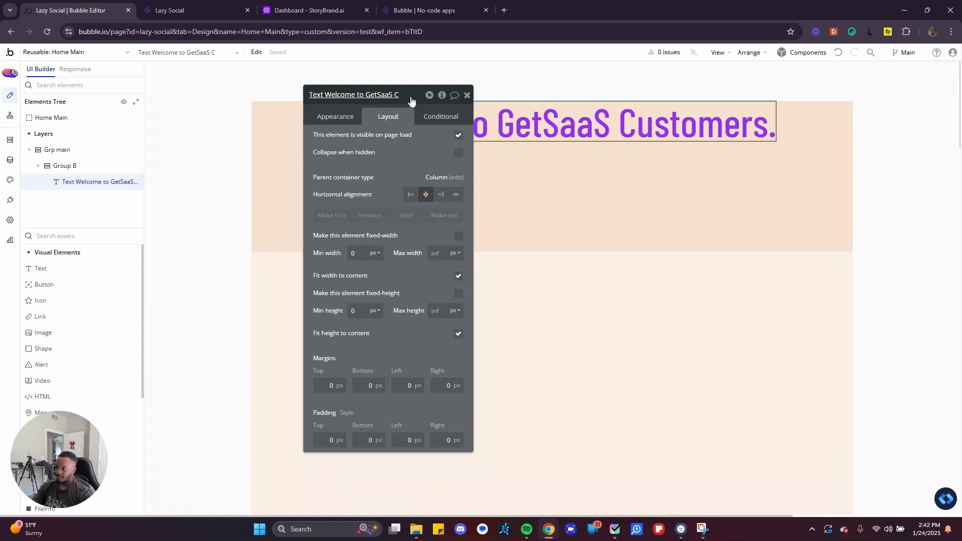
left_click_drag(410, 100, 245, 121)
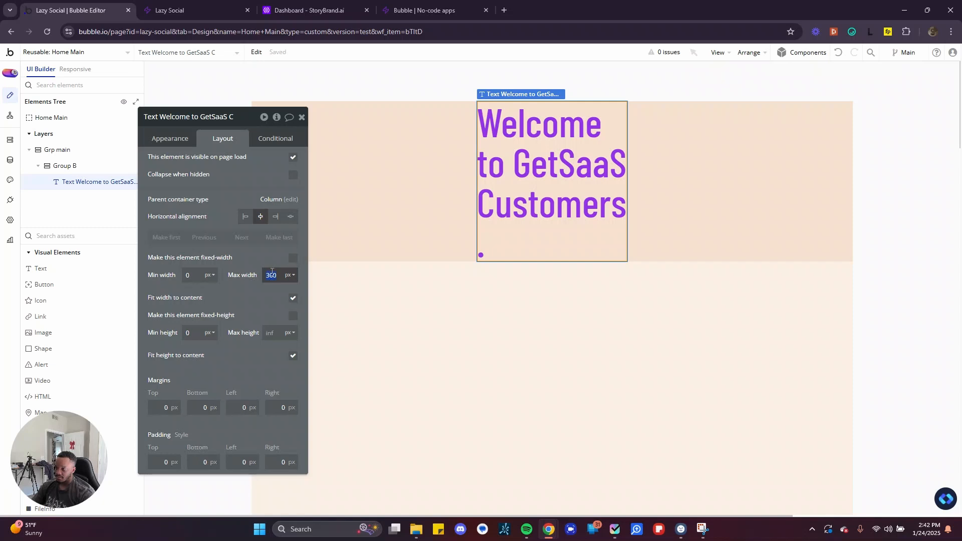
type("00")
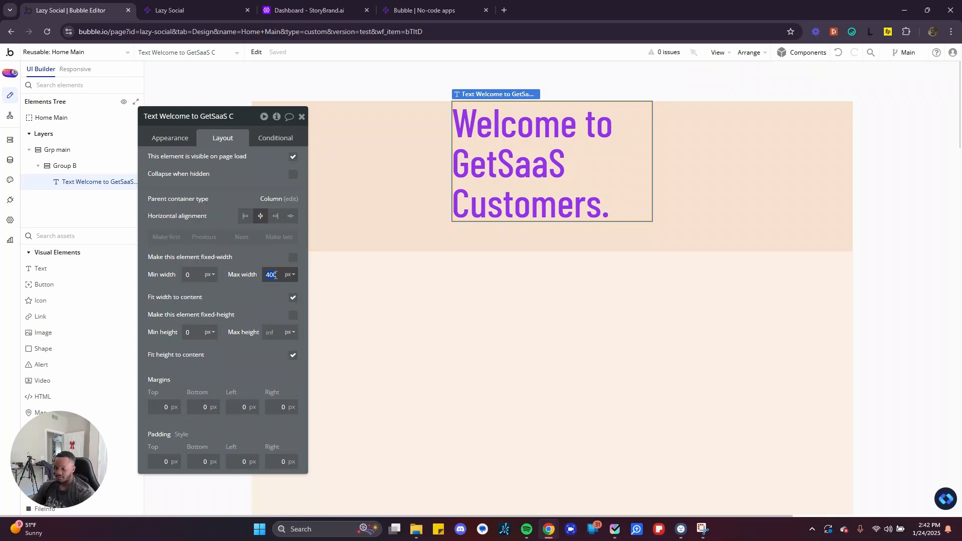
type("0")
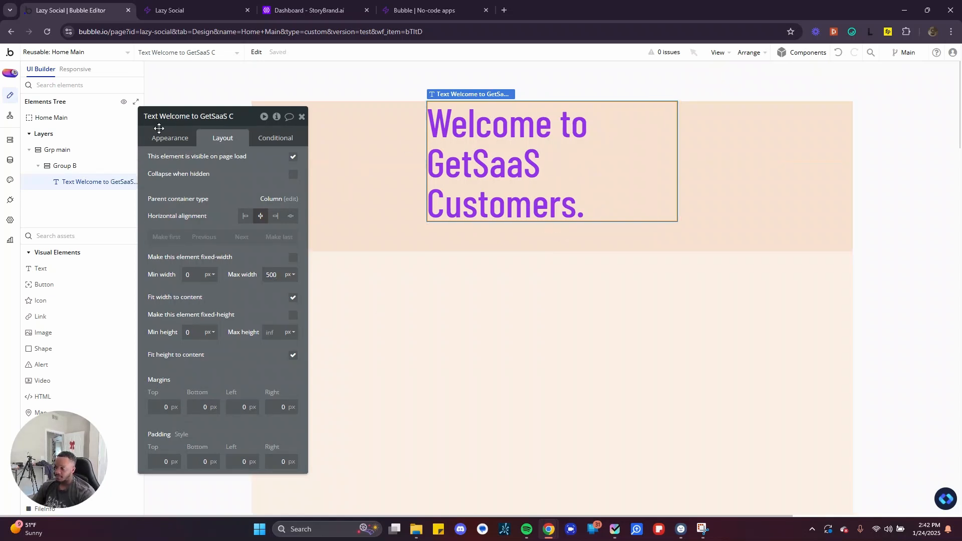
Center-align the welcome heading's text and set its max width to 800 px
left_click(168, 137)
scroll(224, 329, "down", 3)
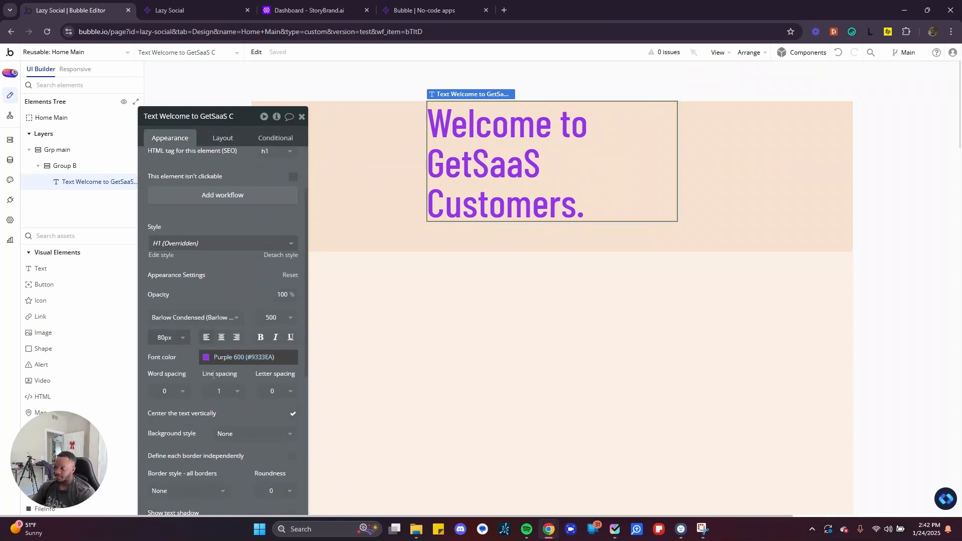
left_click(221, 325)
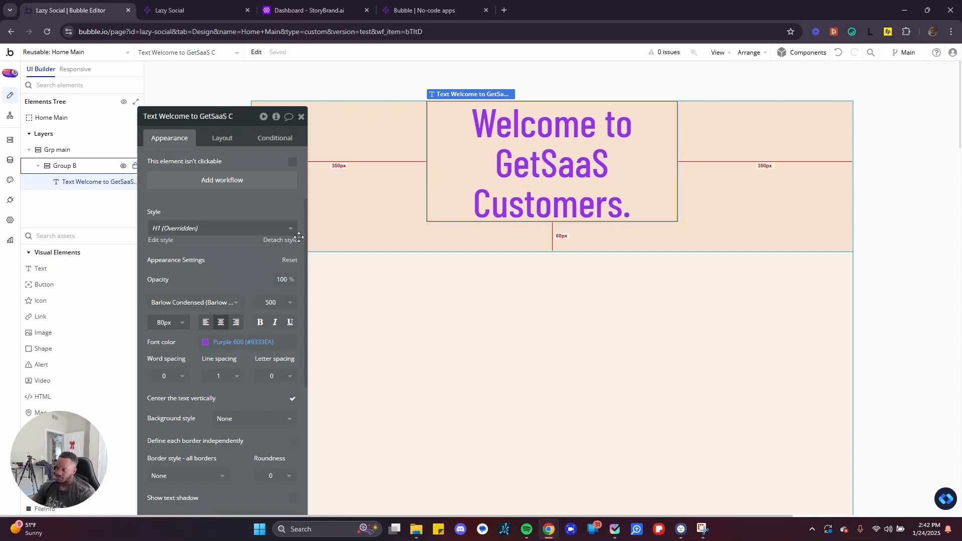
left_click(225, 144)
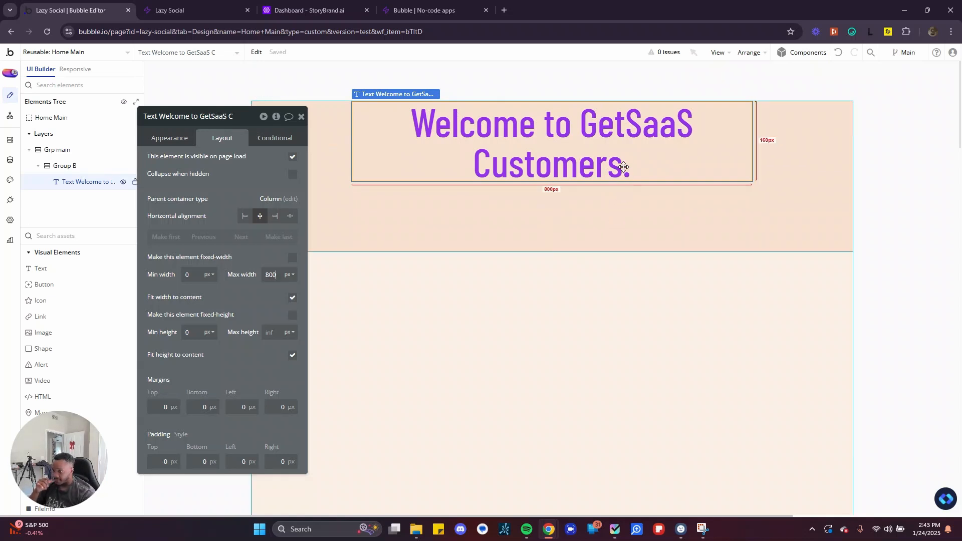
Check the v0 hero design for reference and set the welcome heading's font color to Purple 50
left_click(181, 138)
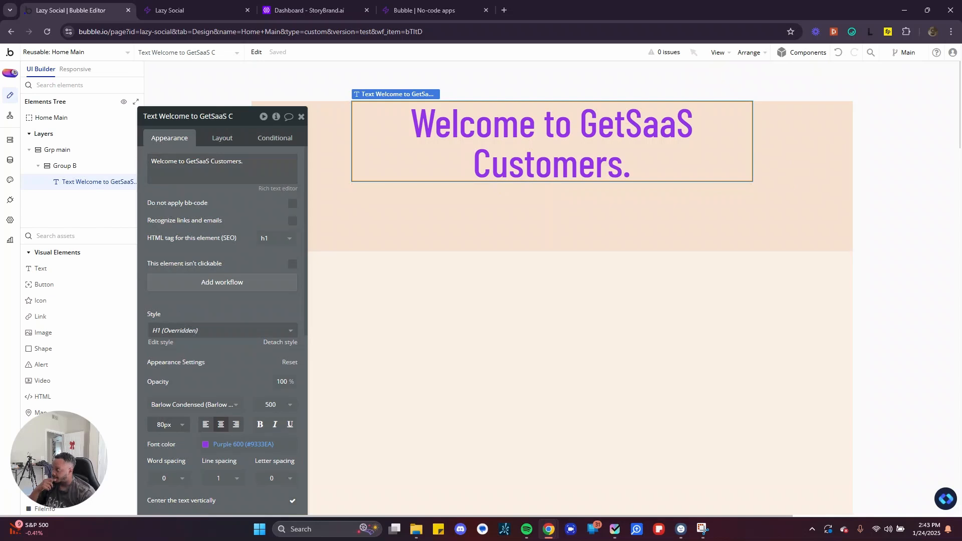
left_click_drag(0, 81, 362, 69)
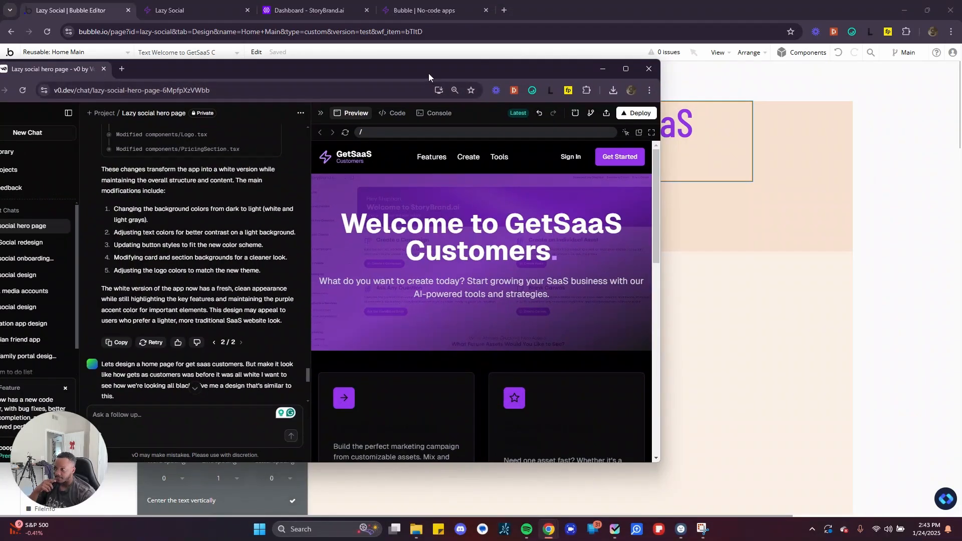
left_click_drag(428, 72, 0, 110)
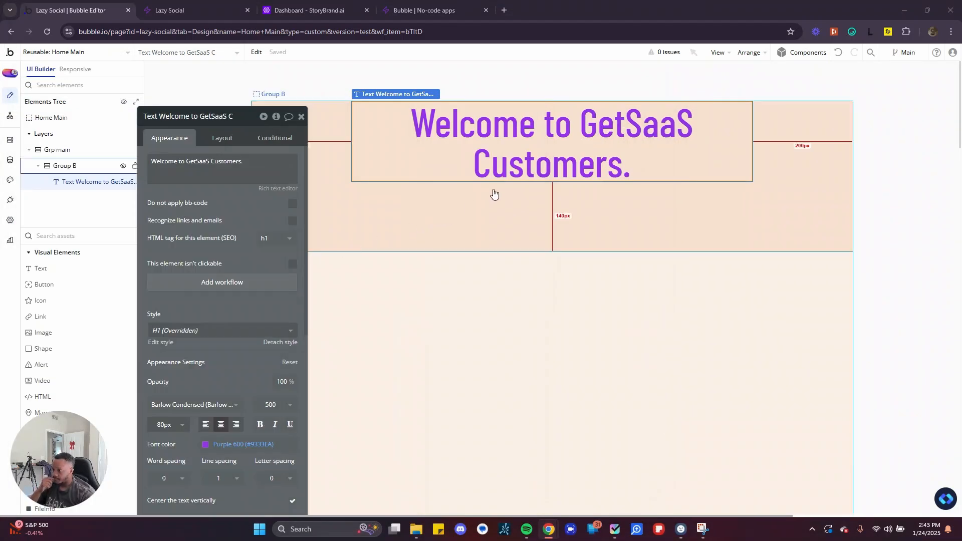
left_click(210, 446)
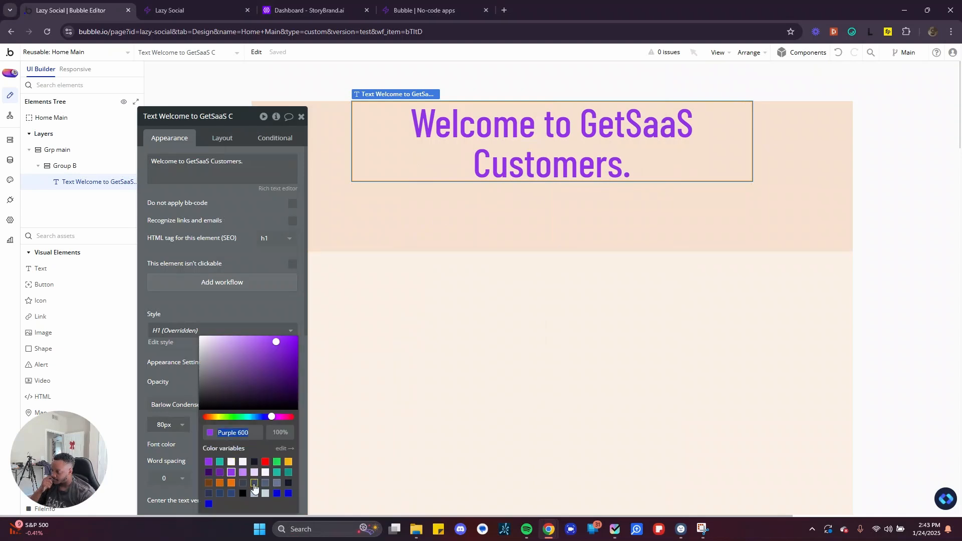
left_click(266, 473)
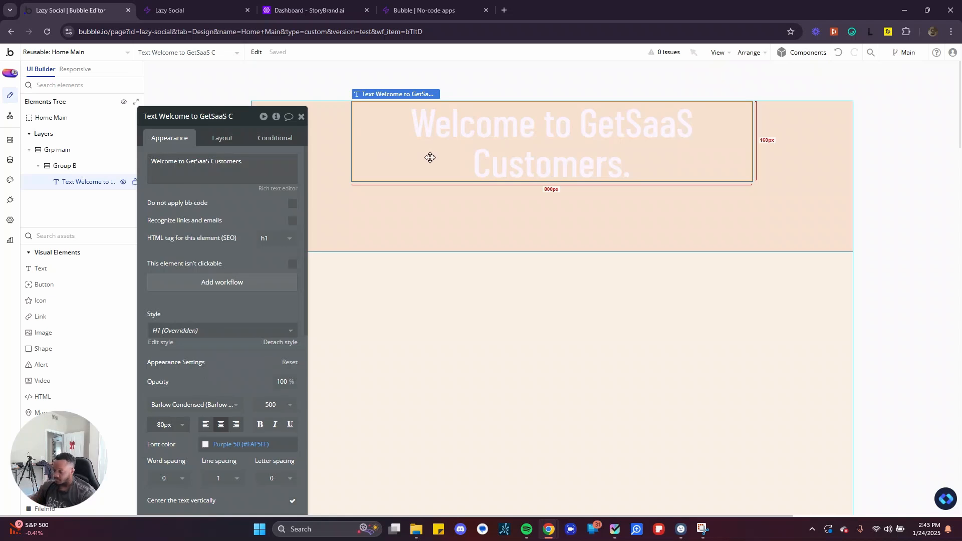
Duplicate the welcome heading and change the copy's text to "What do you want to create today? Start growing your SaaS business with our AI-powered tools and strategies."
key("ctrl+d")
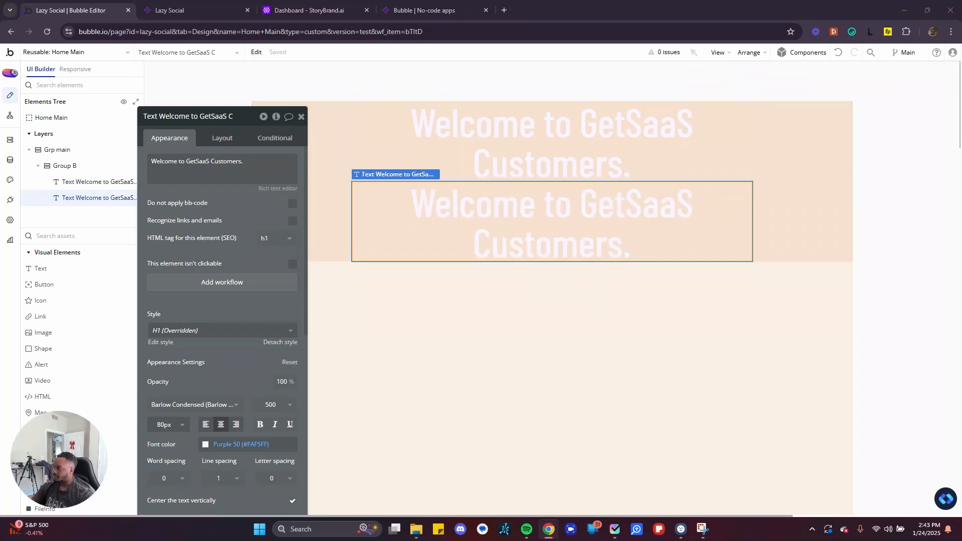
left_click(522, 210)
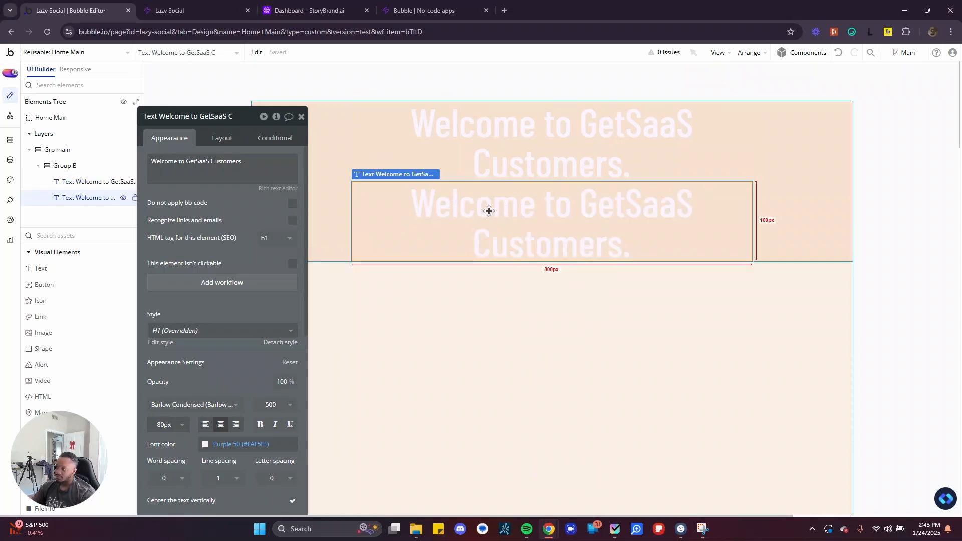
left_click(253, 167)
key("ctrl+a")
type("What do you want to create today? Start growing your SaaS business with our AI-powered tools and strategies.")
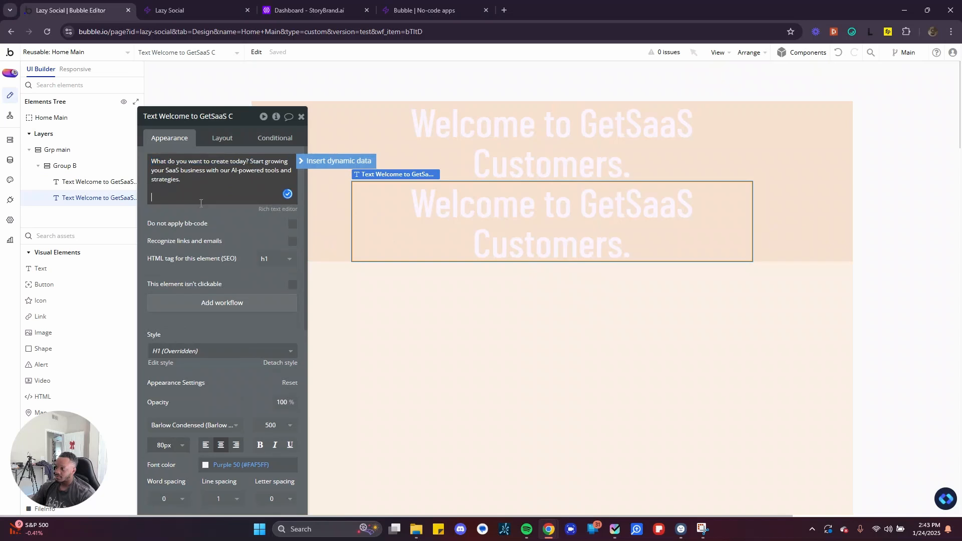
key("BackSpace")
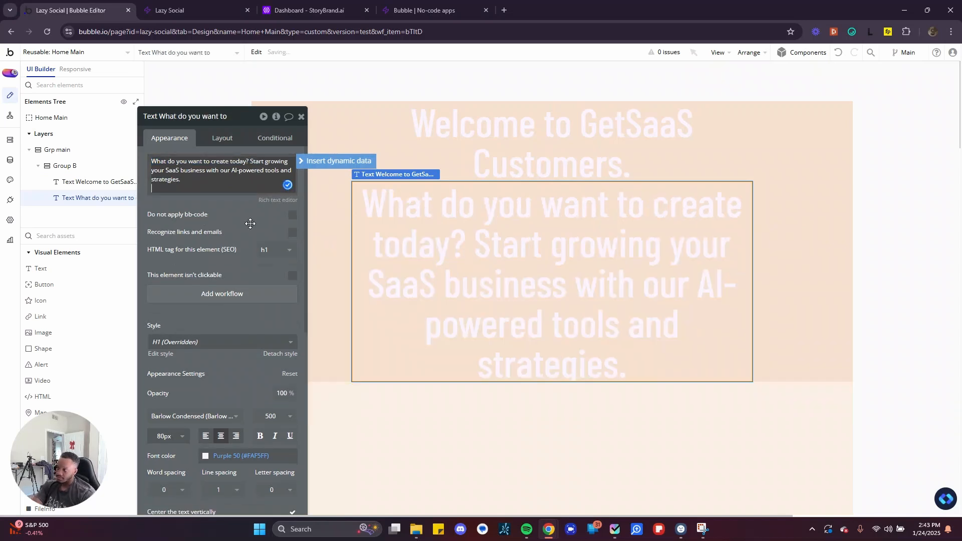
Set the font size of the "What do you want to create today?" subheading to 24 px
left_click(165, 427)
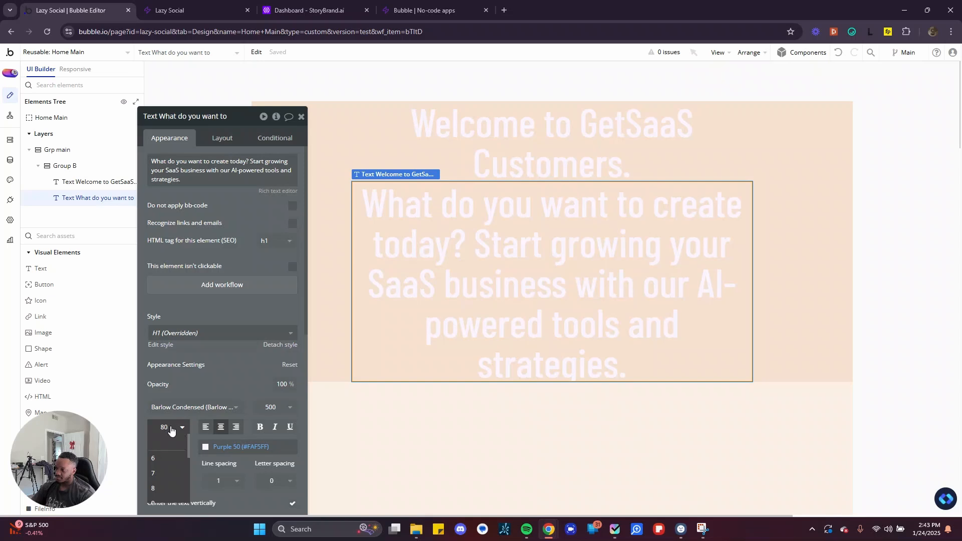
double_click(166, 428)
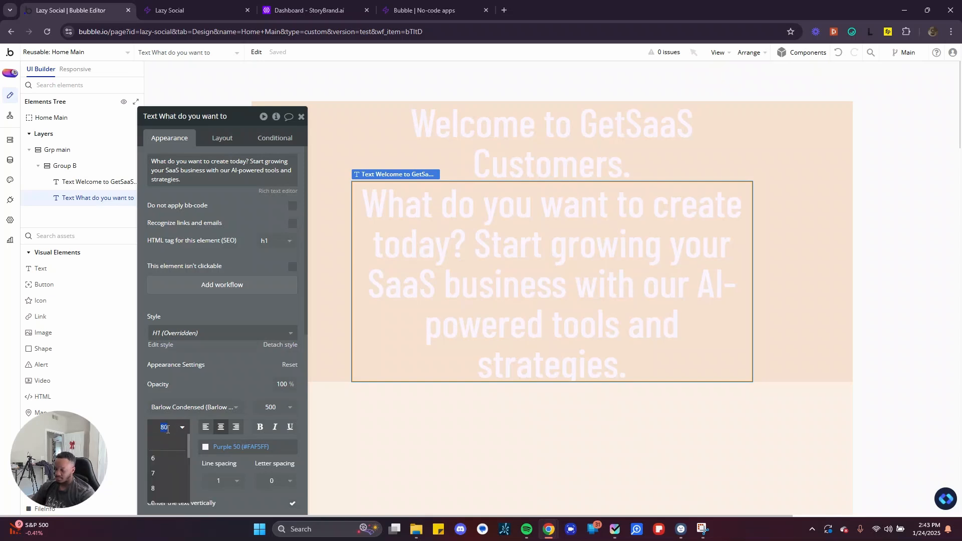
key("Return")
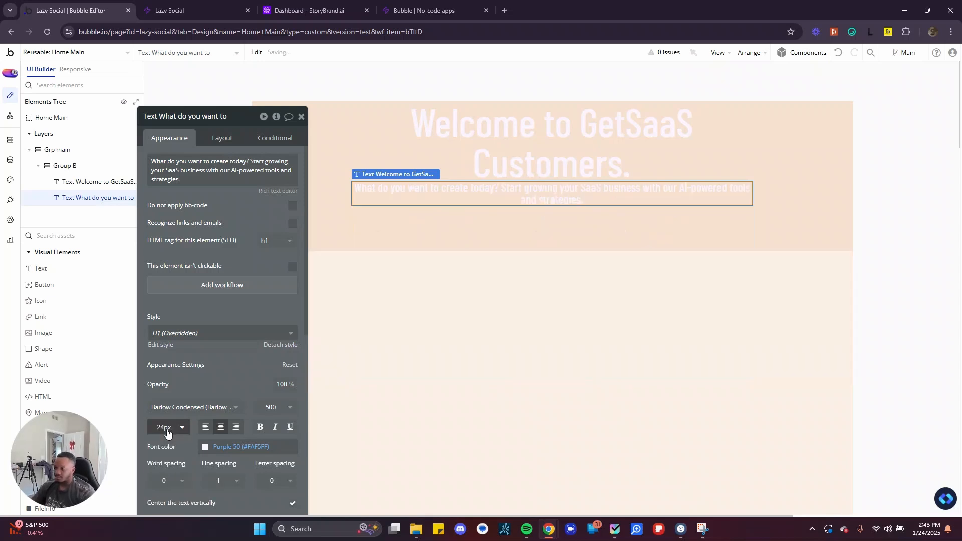
Set the background color of Group B, which holds the two welcome texts, to Purple 600
left_click(421, 249)
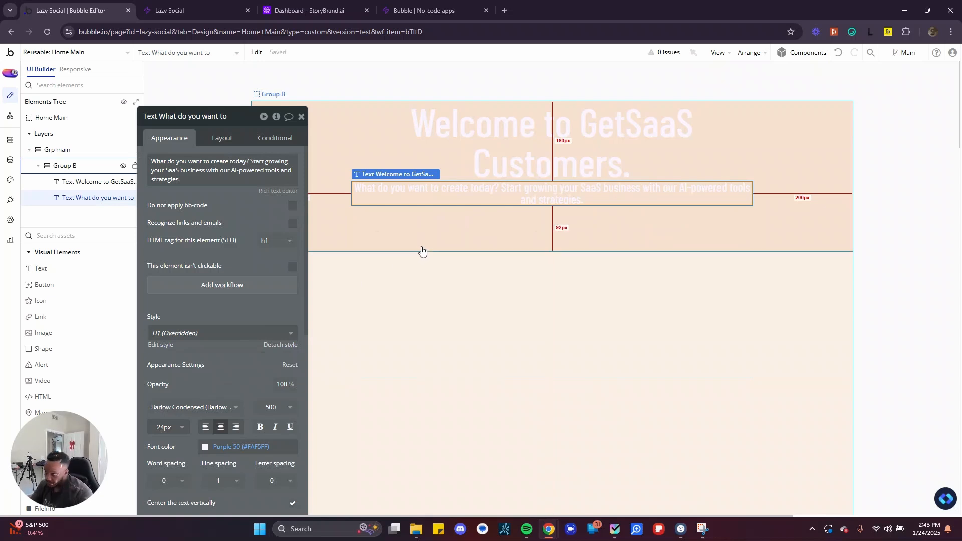
left_click(255, 367)
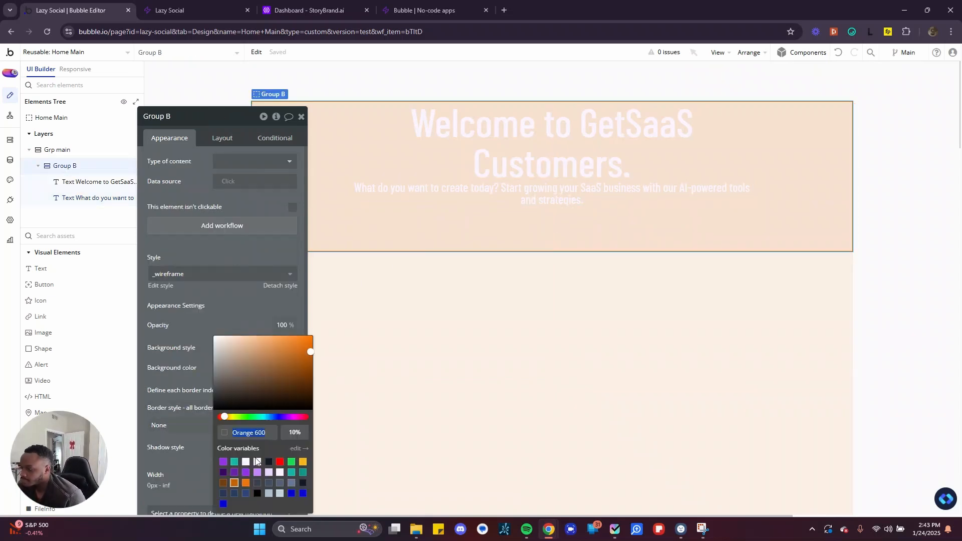
left_click(246, 473)
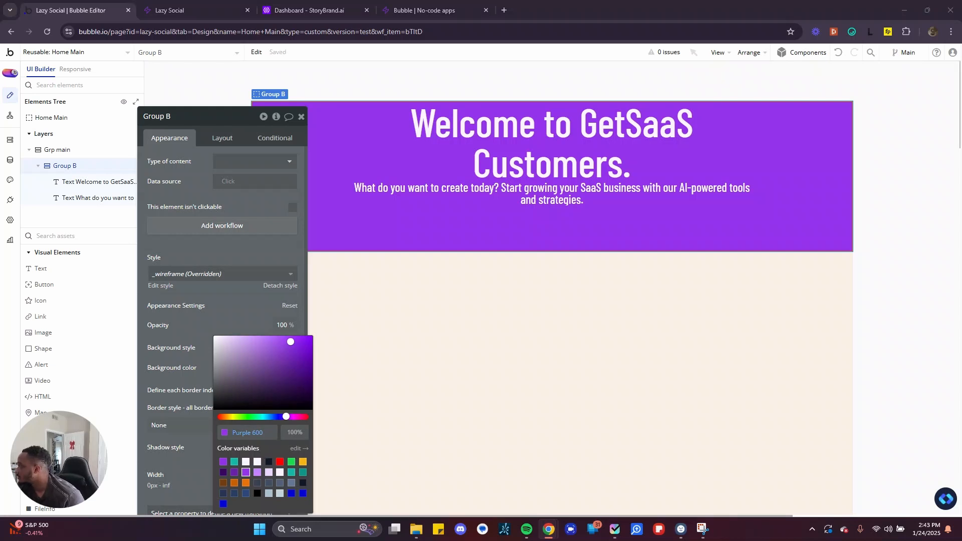
left_click(344, 229)
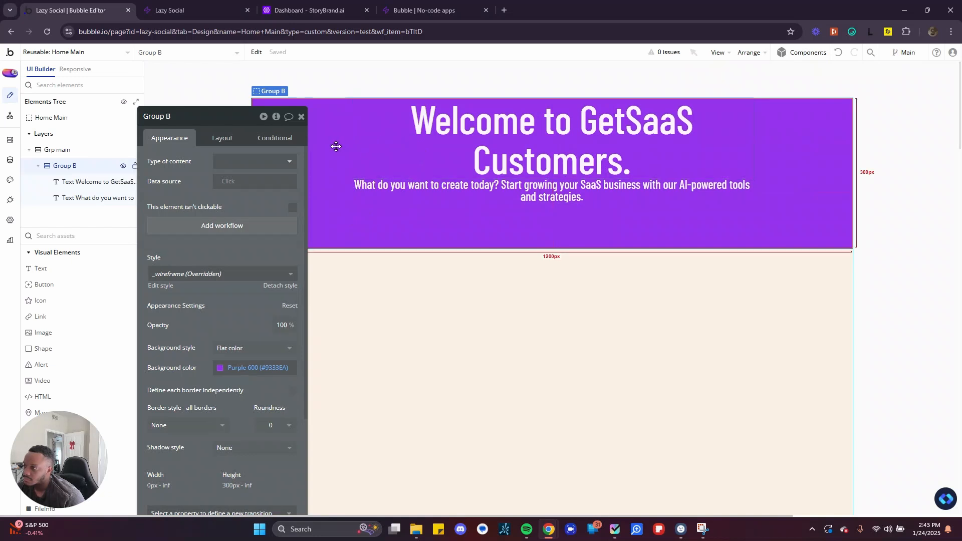
Rename the purple banner group to Grp Header and apply gap spacing between its elements with a 16 px row gap
left_click(232, 143)
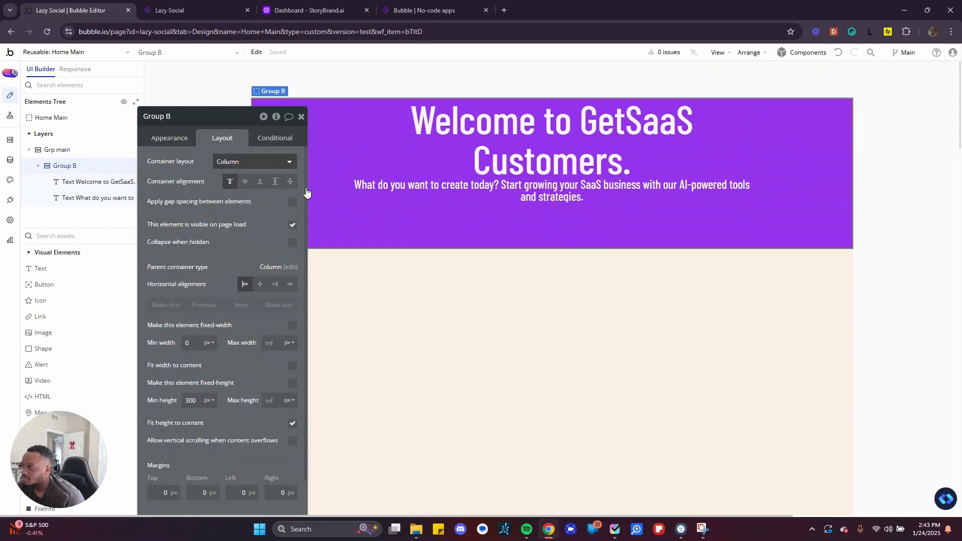
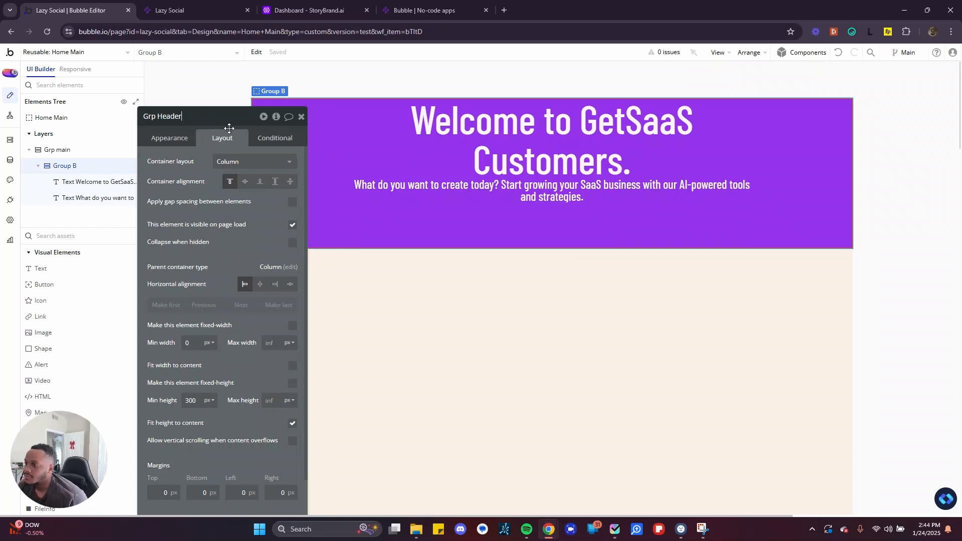
key("Return")
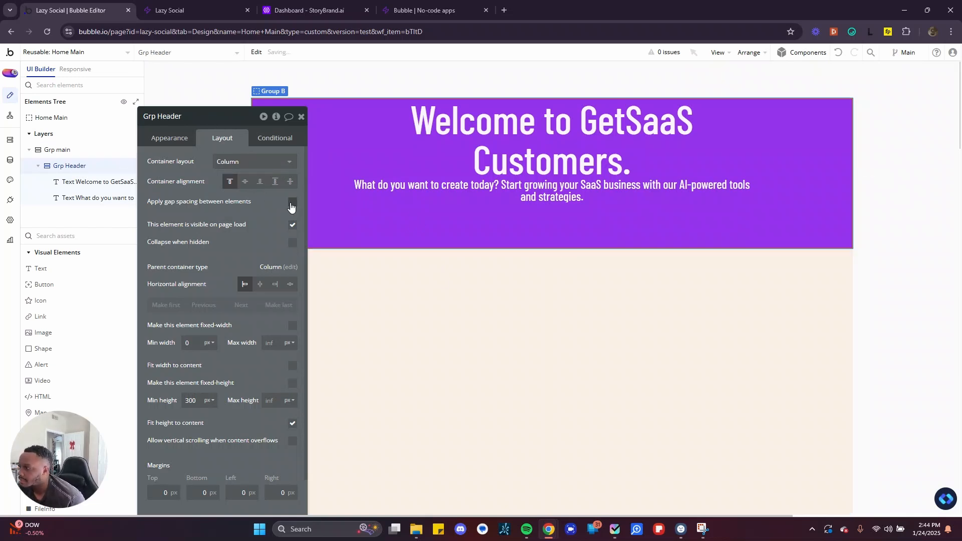
left_click(291, 204)
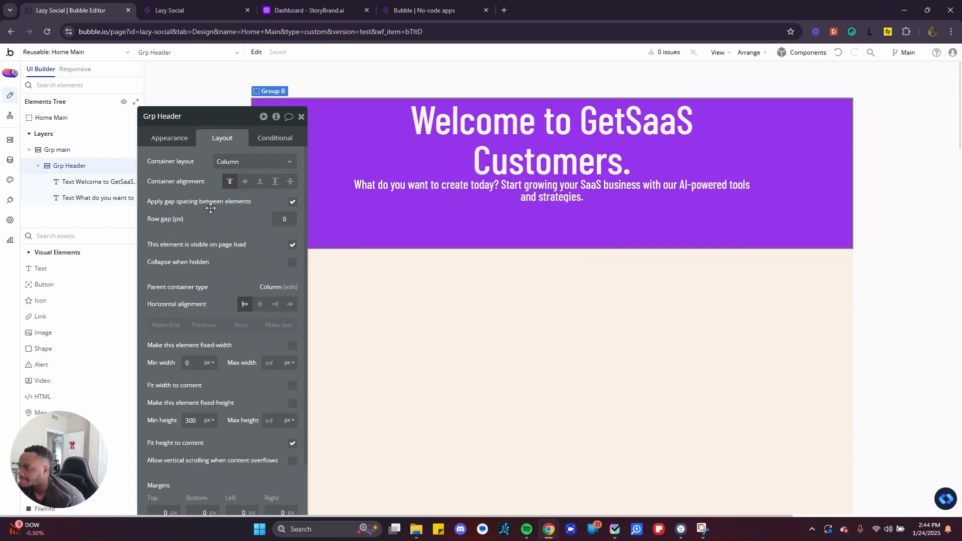
left_click(284, 218)
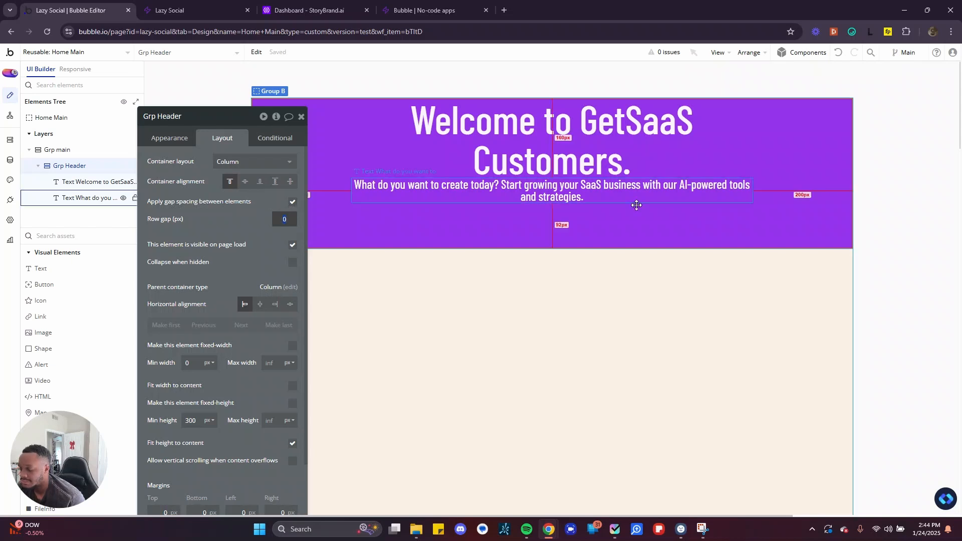
key("Return")
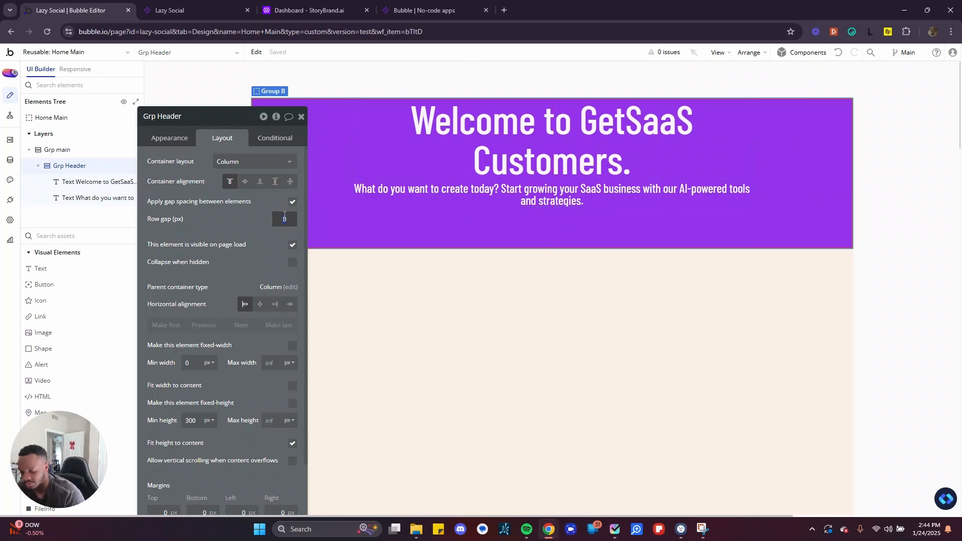
type("0")
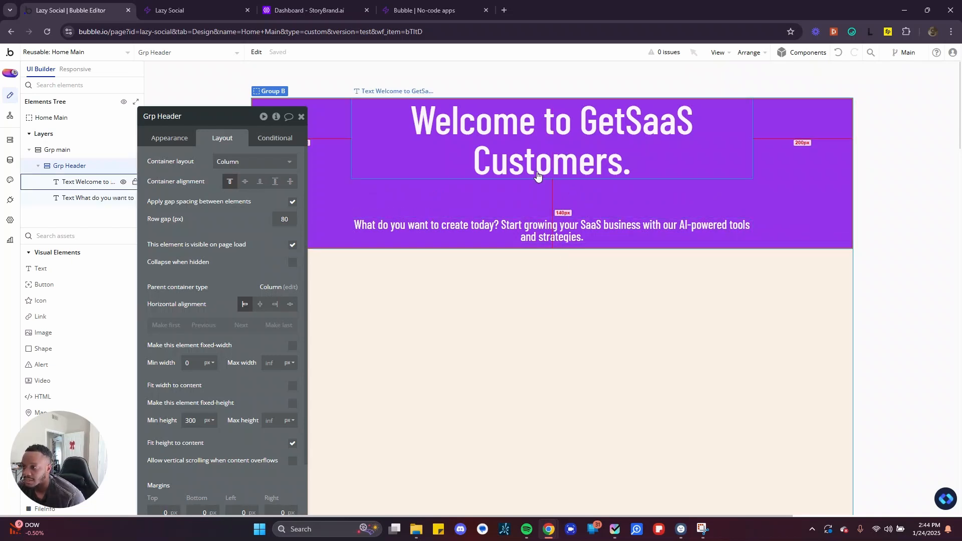
double_click(282, 220)
type("16")
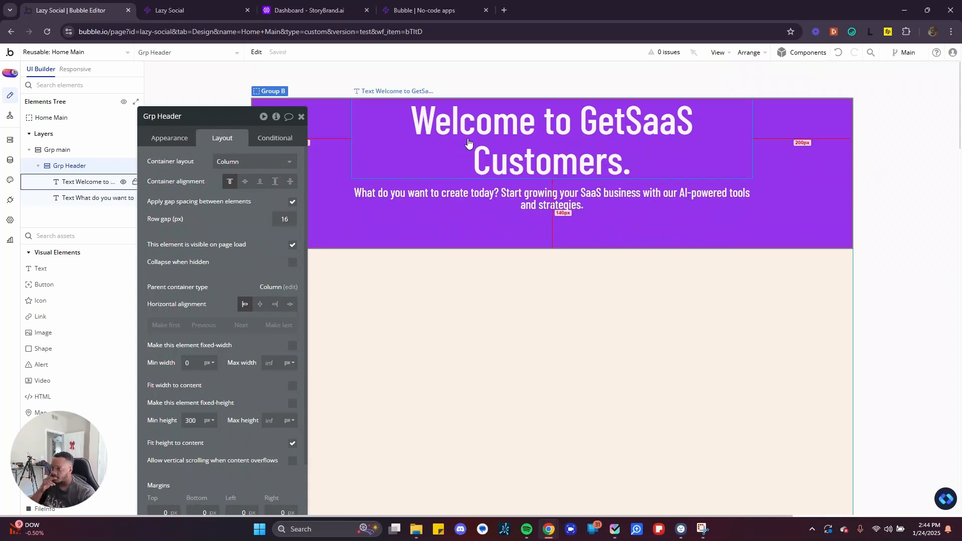
Try App Font (Inter) on the welcome heading, compare it with the subheading, and restore Barlow Condensed
left_click(95, 181)
left_click(170, 138)
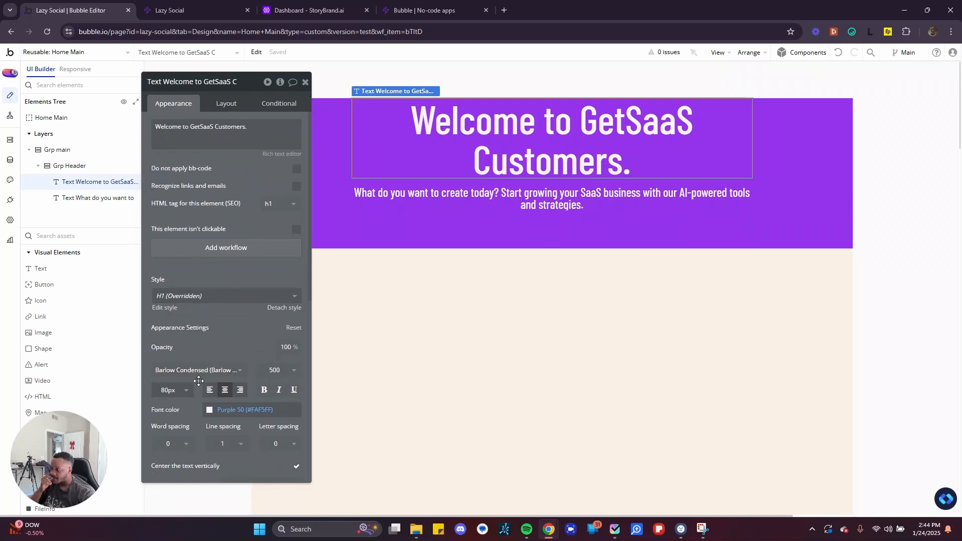
scroll(199, 360, "down", 3)
left_click(204, 293)
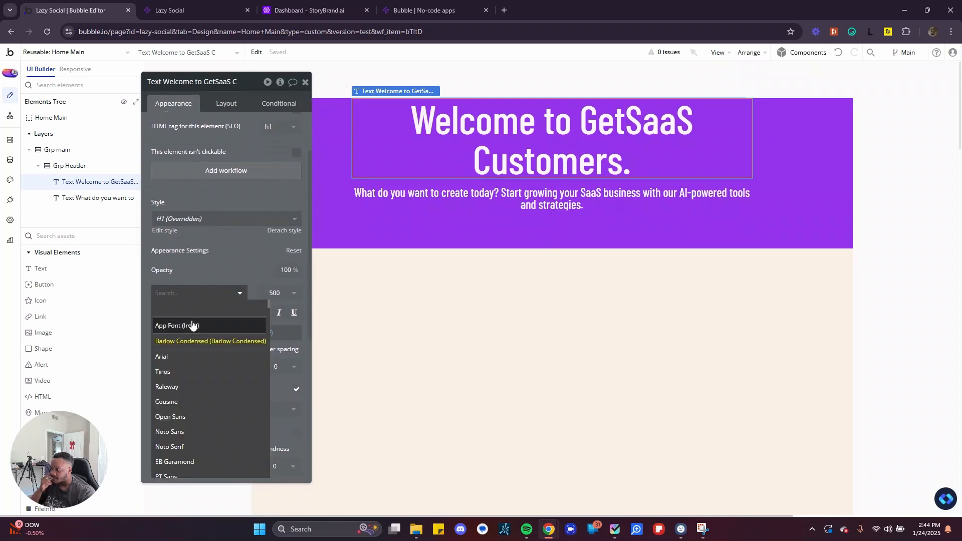
left_click(193, 323)
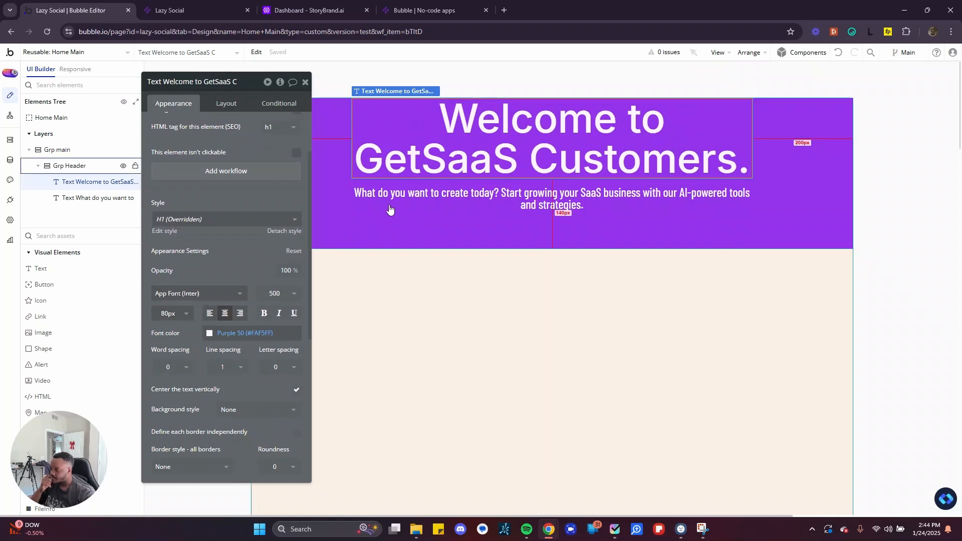
left_click(398, 200)
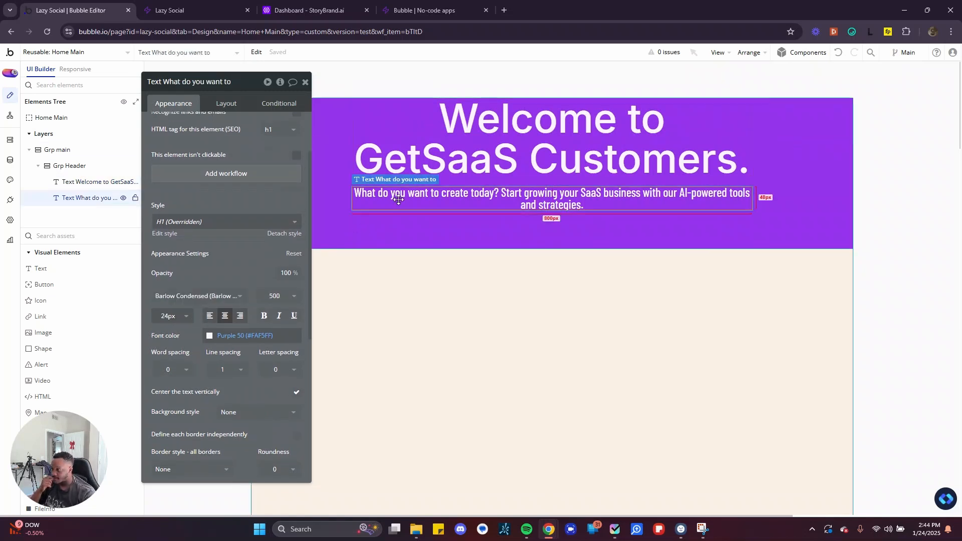
left_click(379, 155)
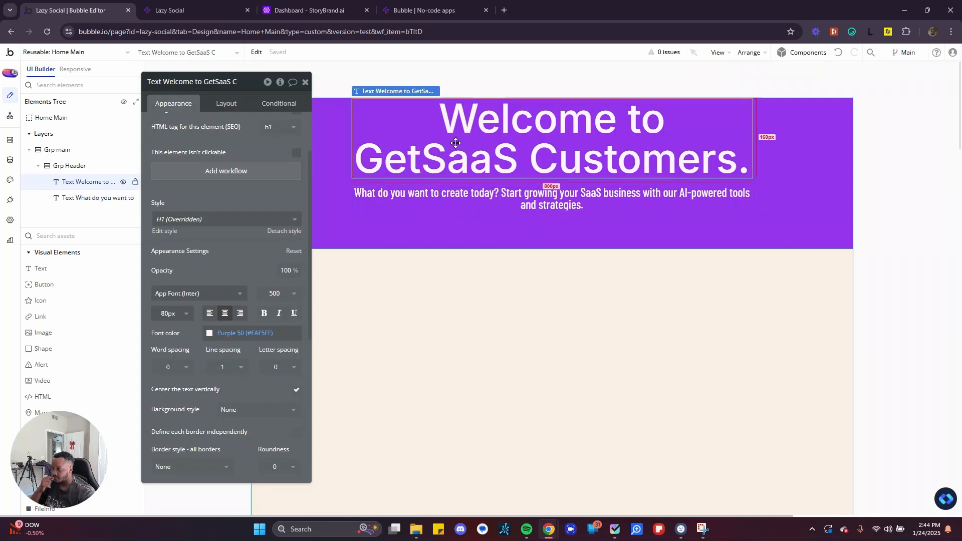
left_click(188, 293)
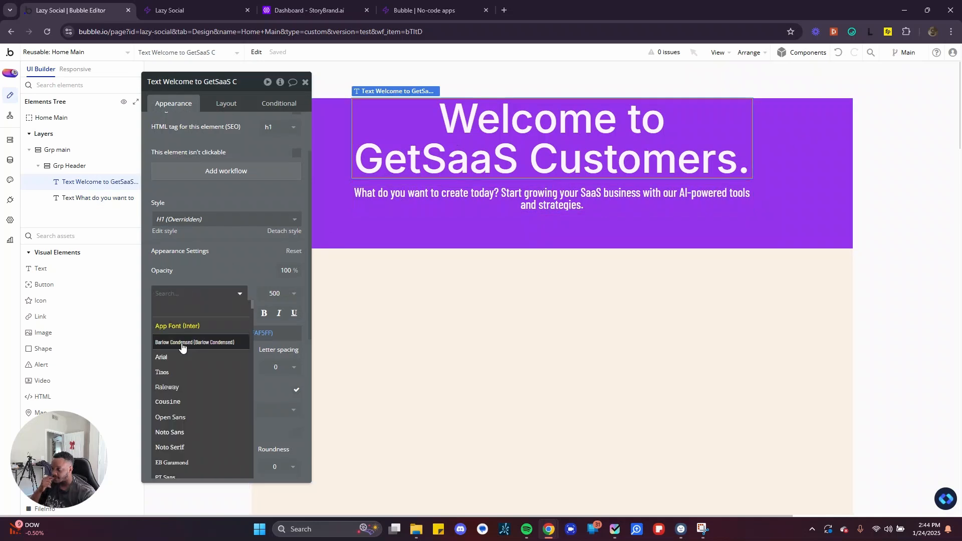
left_click(182, 343)
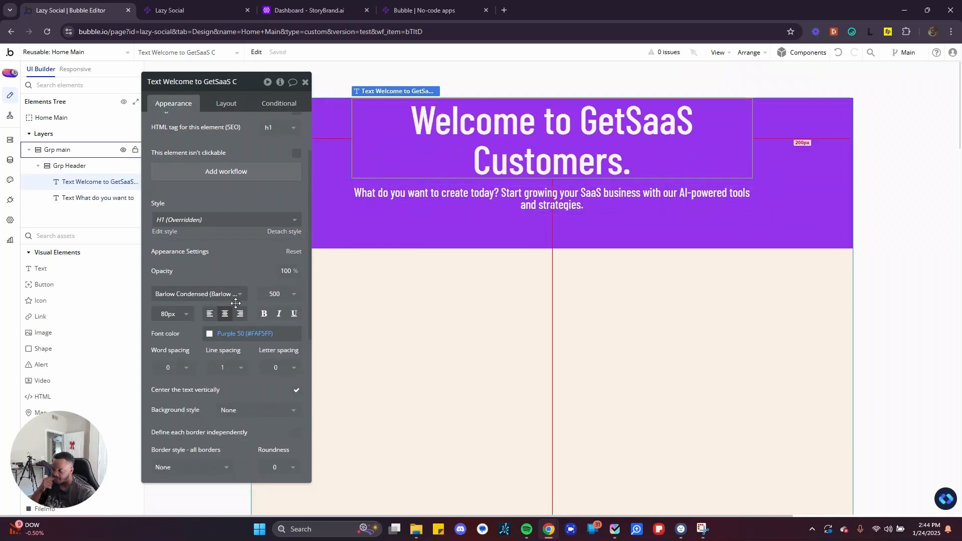
Set the welcome heading's font to Inter, the standalone font rather than the app font variable
left_click(188, 294)
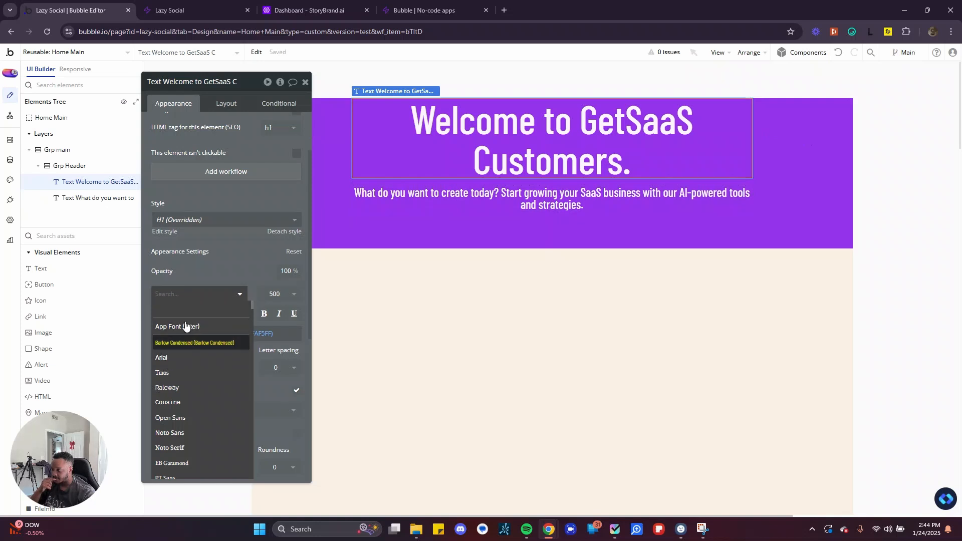
left_click(212, 279)
left_click(203, 295)
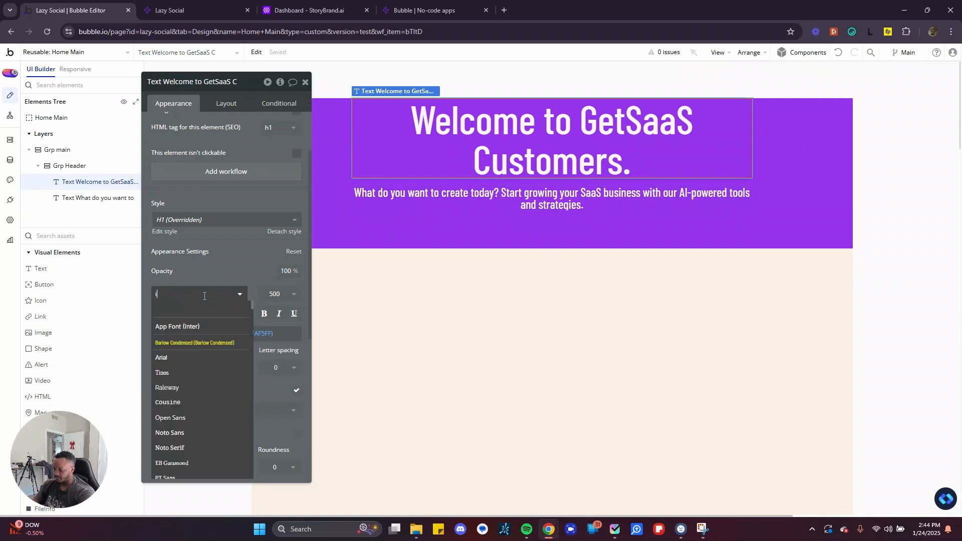
type("inter")
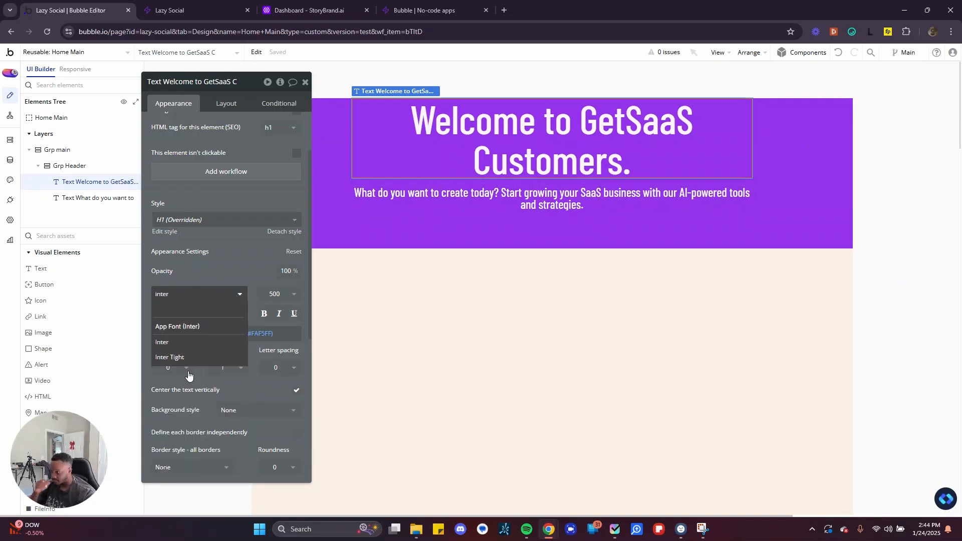
left_click(197, 344)
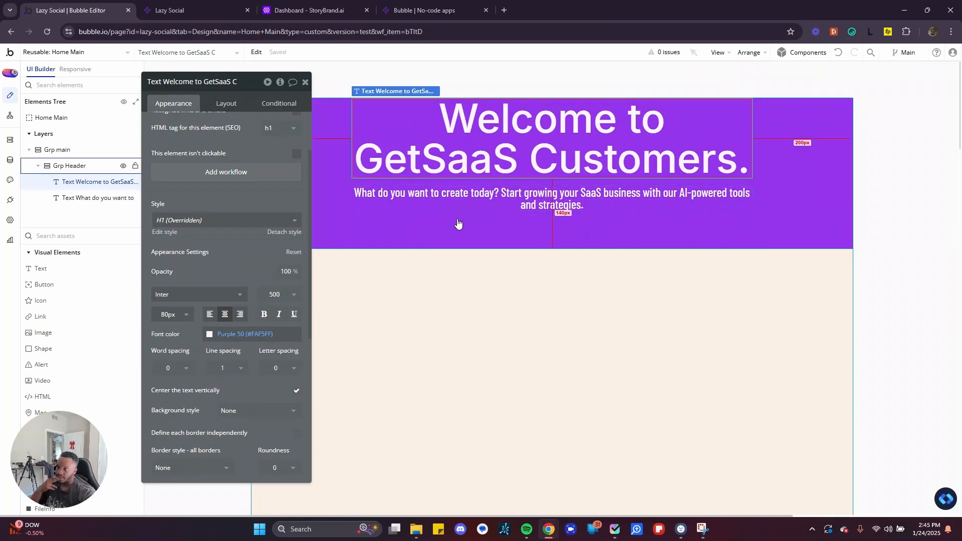
Change Grp Header's background style to a gradient and set its starting color to Primary
left_click(411, 218)
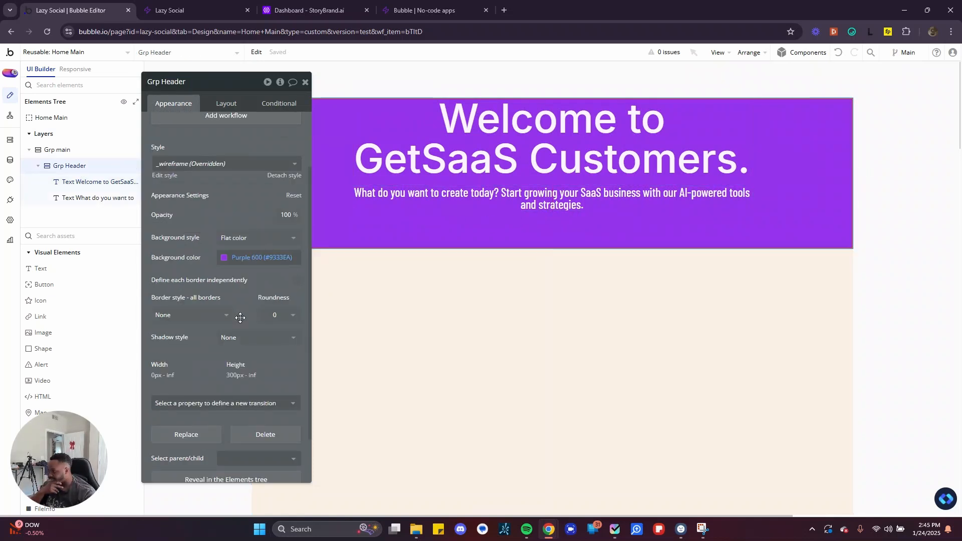
left_click(240, 239)
left_click(233, 299)
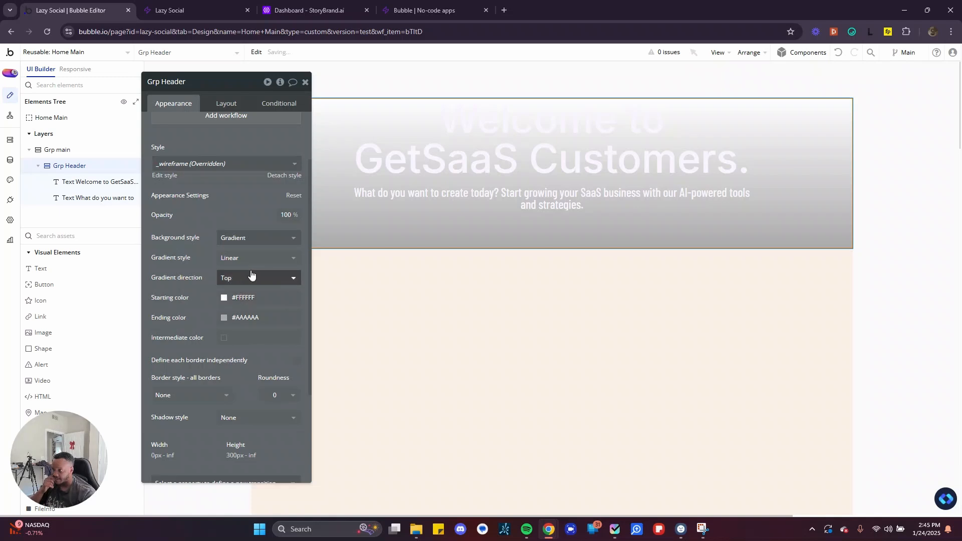
left_click(231, 297)
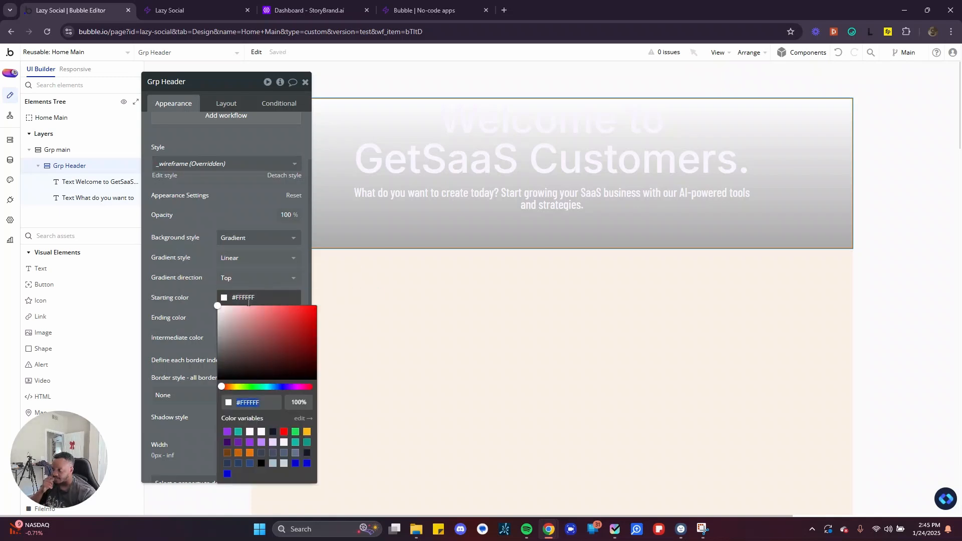
left_click(227, 432)
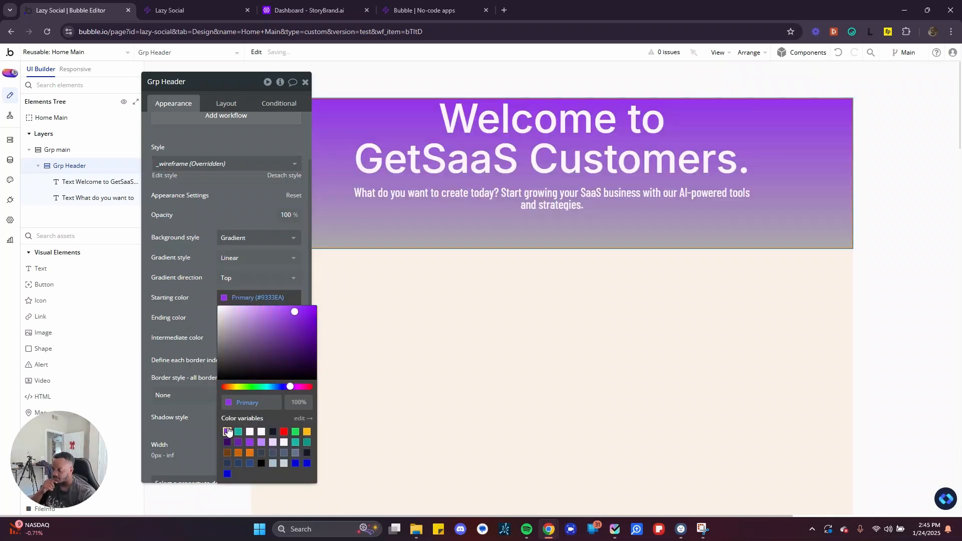
left_click(192, 320)
left_click(221, 320)
Set the intermediate color of Grp Header's gradient to Purple 50
left_click(203, 337)
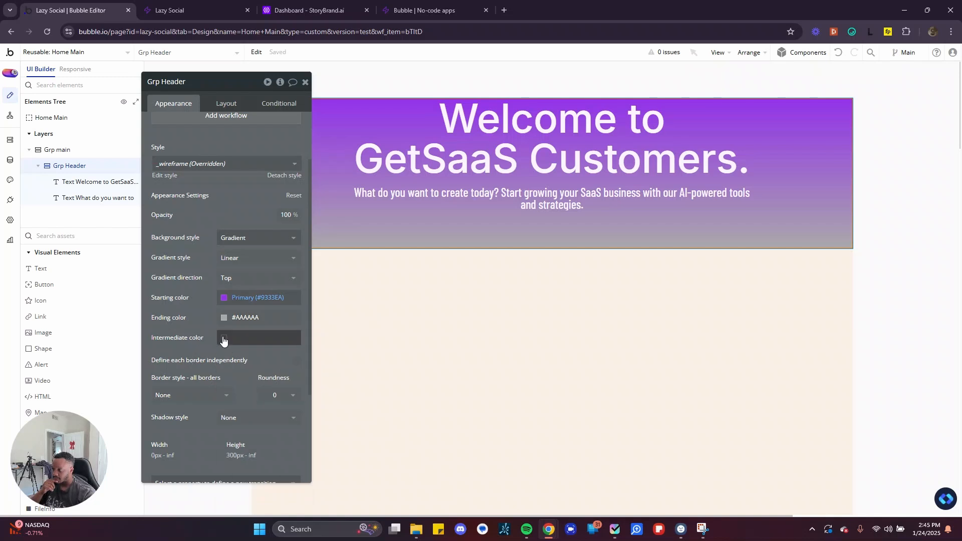
left_click(224, 338)
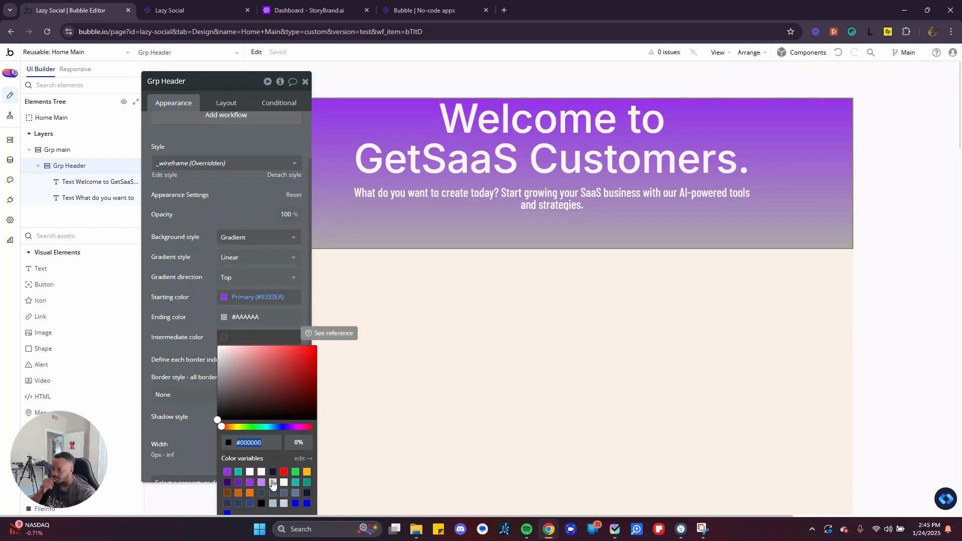
left_click(283, 482)
left_click(191, 341)
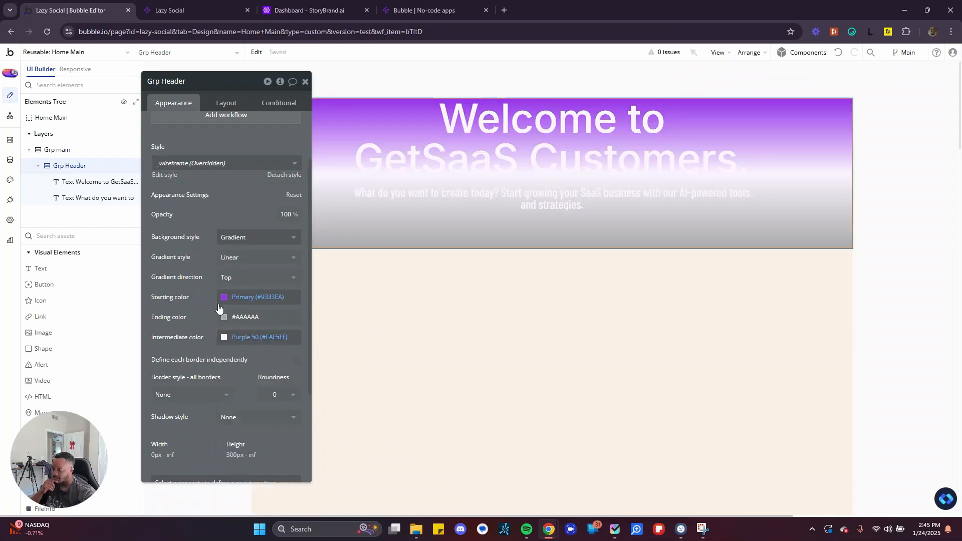
Try the Radial gradient style on Grp Header, restore Linear, and check the gradient direction options
left_click(233, 258)
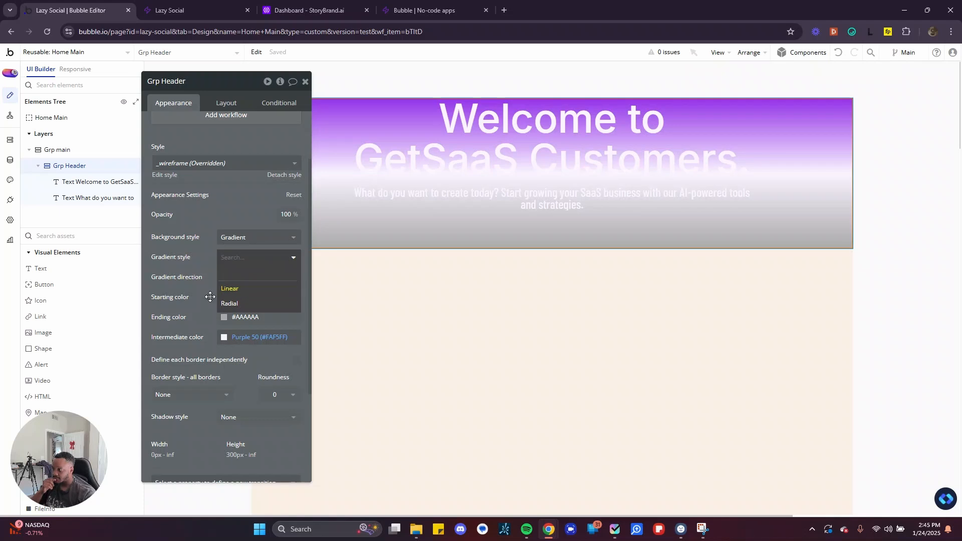
left_click(237, 304)
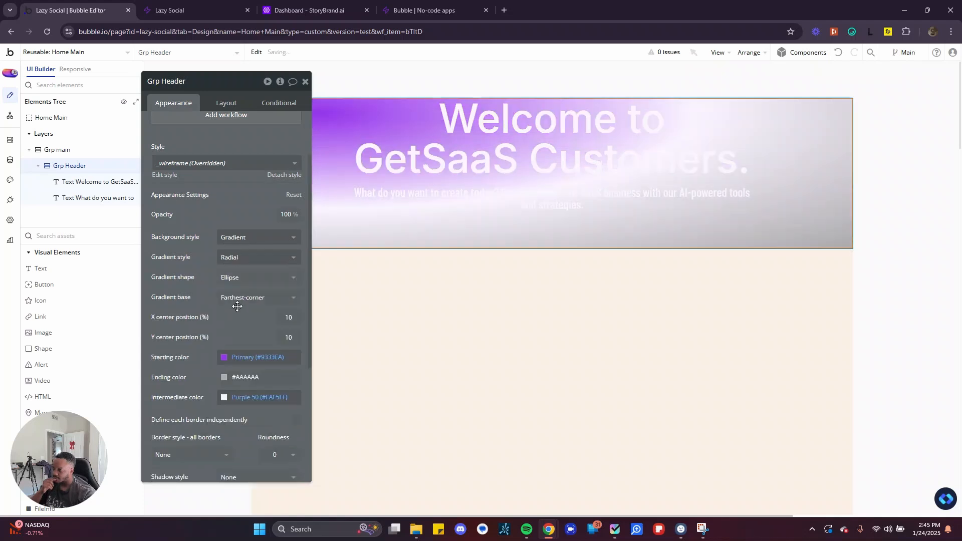
left_click(242, 258)
left_click(234, 289)
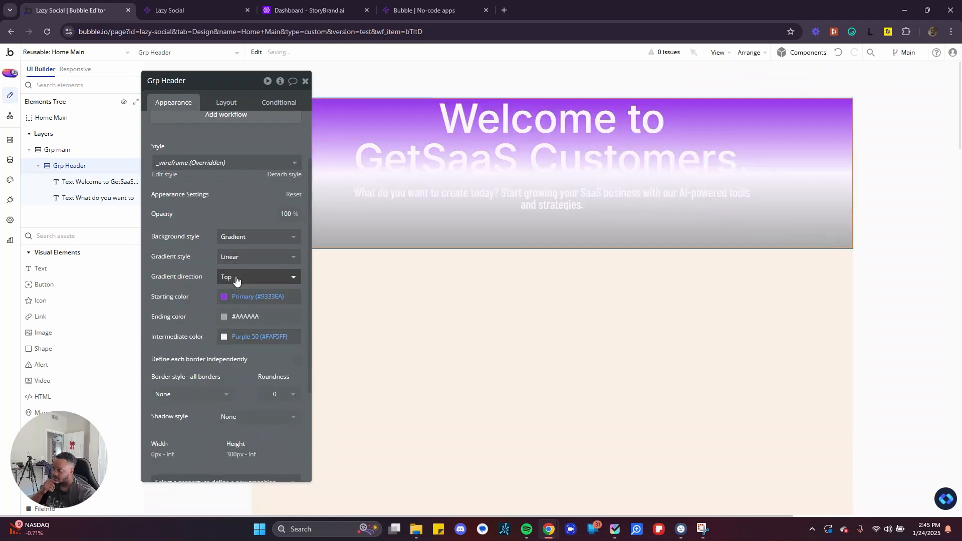
left_click(236, 277)
left_click(203, 283)
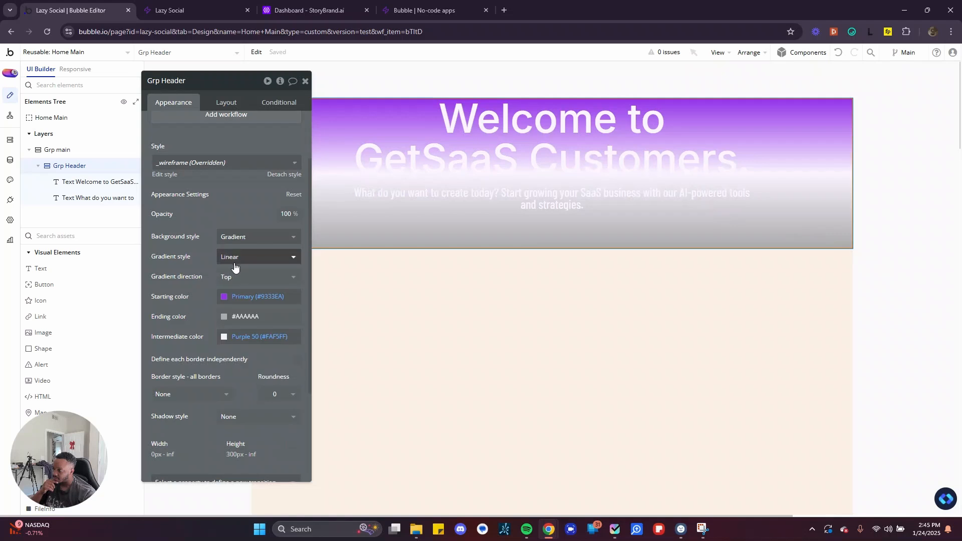
Set Grp Header's gradient style to Radial with a Circle shape
left_click(240, 267)
left_click(235, 302)
left_click(236, 278)
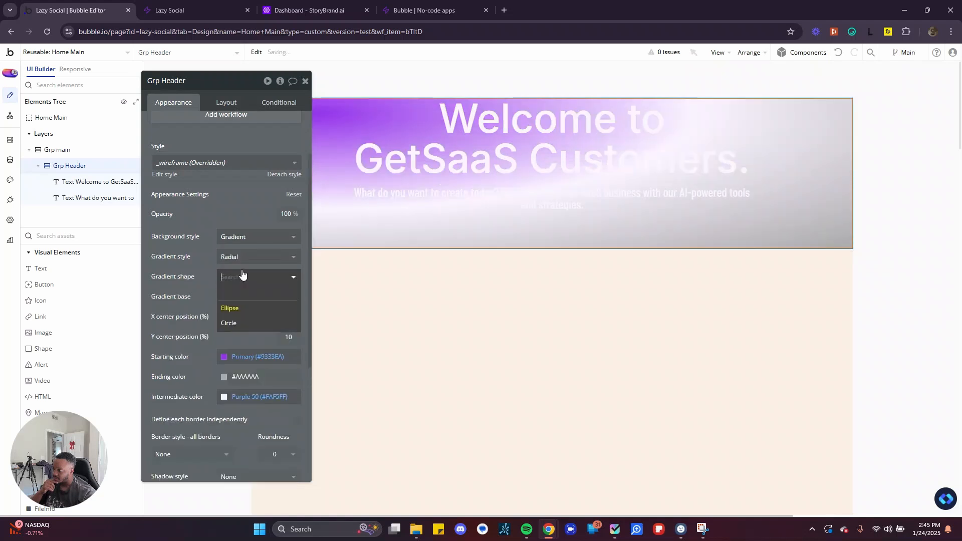
left_click(236, 325)
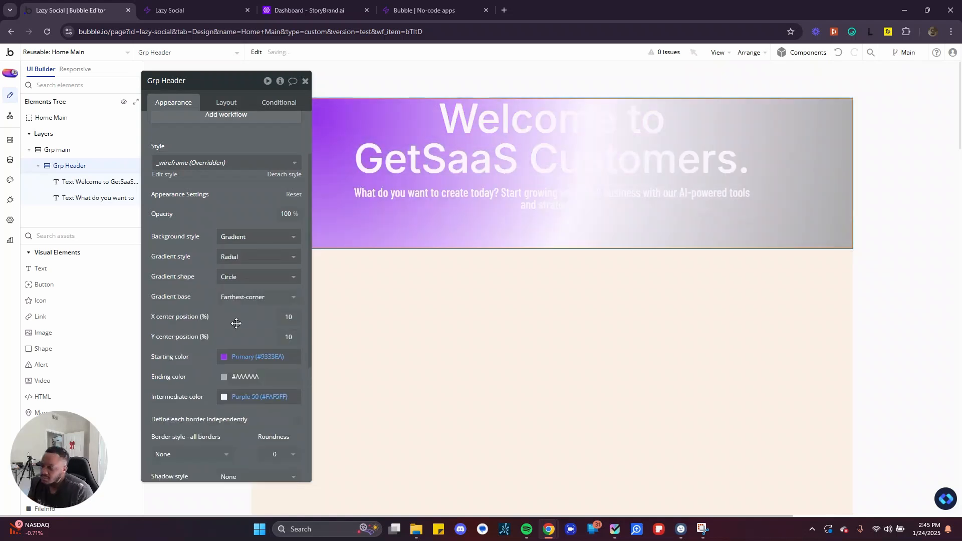
Set both the ending and intermediate colors of Grp Header's gradient to Purple 600
left_click(235, 377)
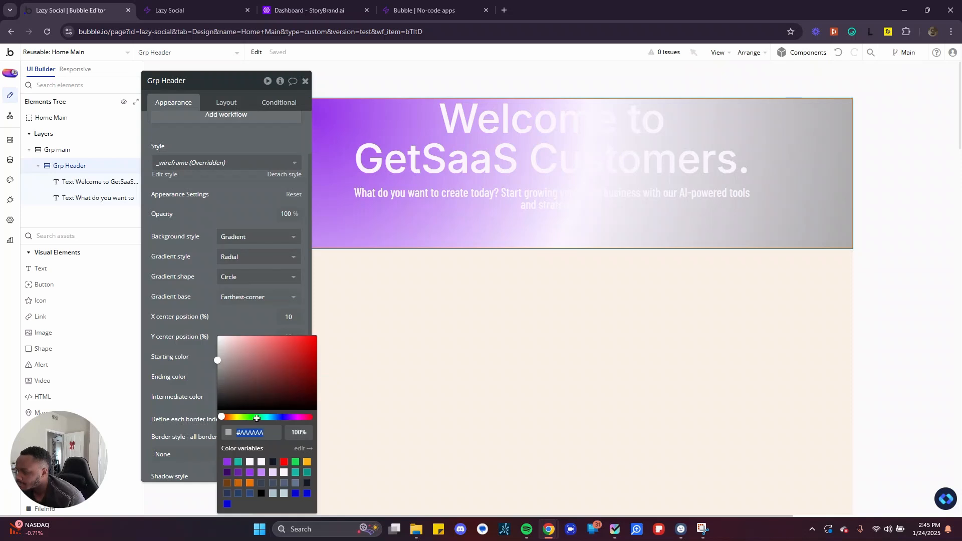
left_click(250, 474)
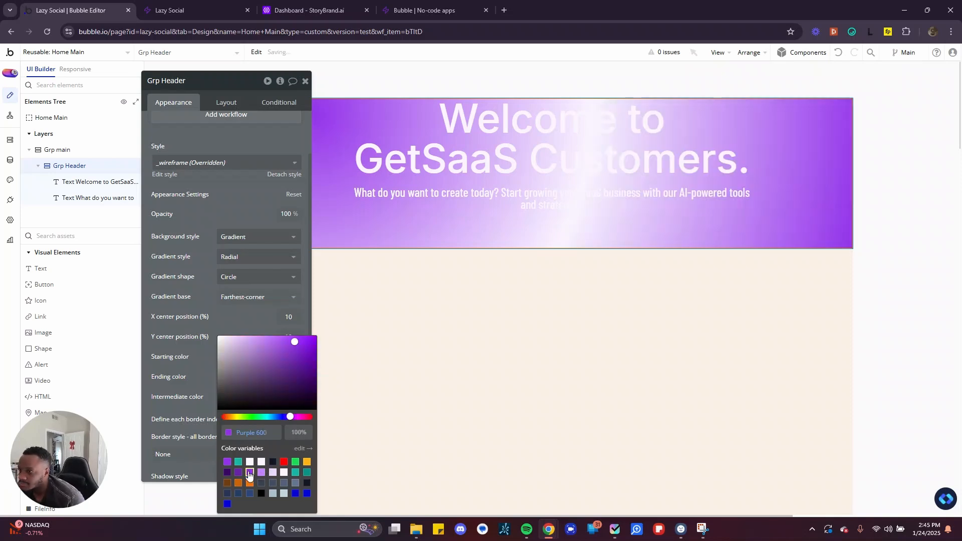
left_click(213, 376)
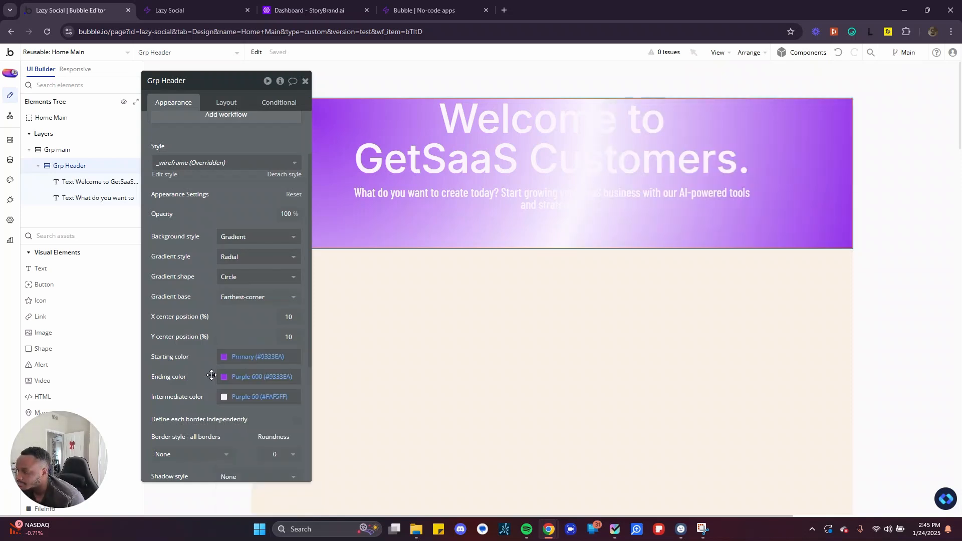
left_click(257, 398)
left_click(249, 471)
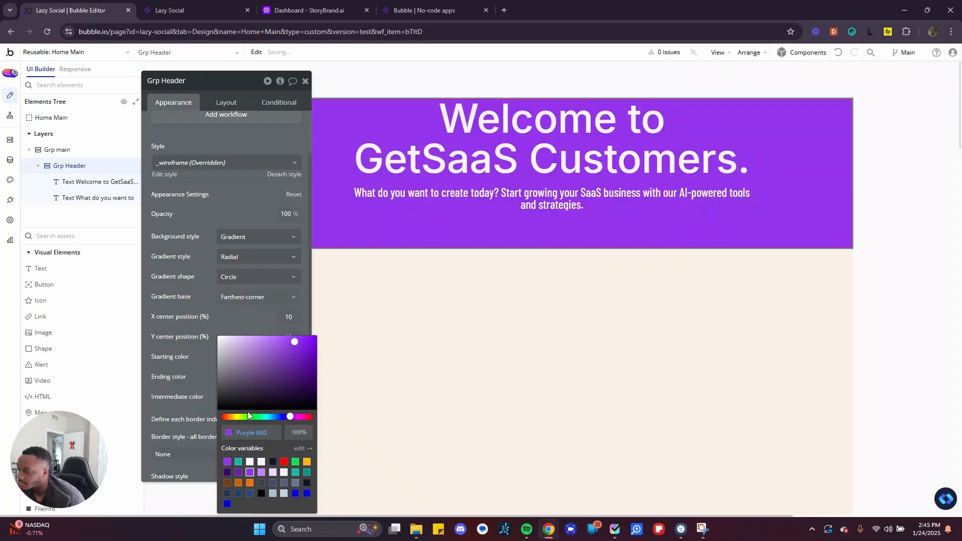
left_click(217, 367)
Change the ending color of Grp Header's gradient to Purple 400
left_click(260, 376)
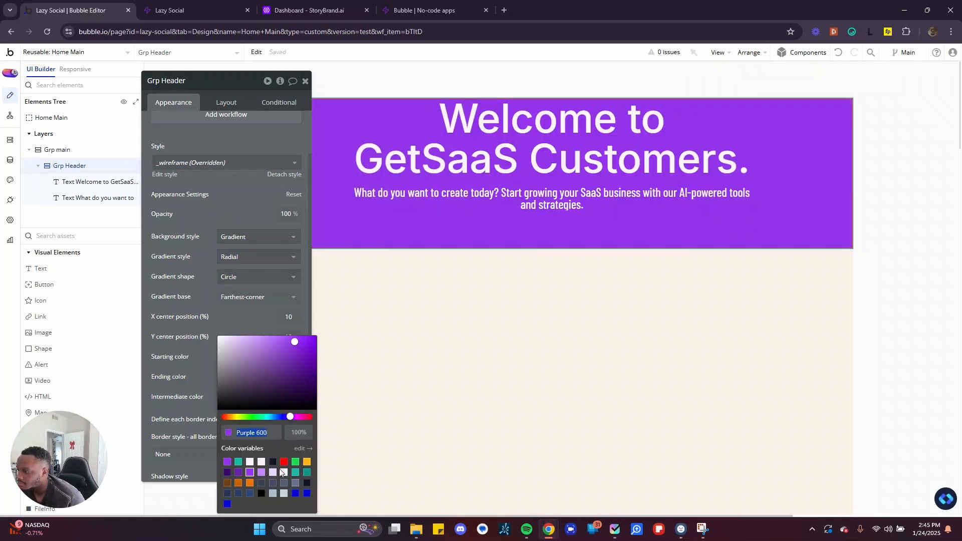
left_click(262, 472)
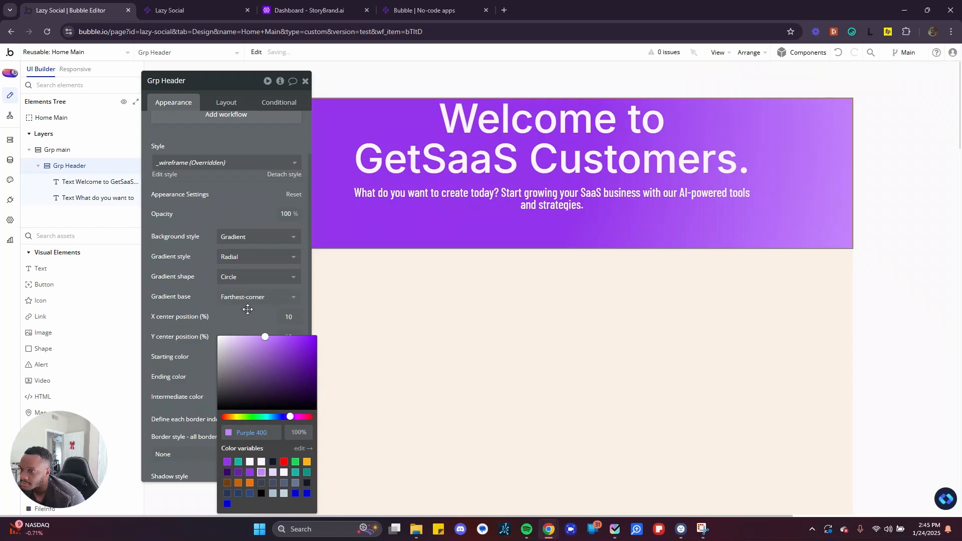
left_click_drag(211, 100, 175, 100)
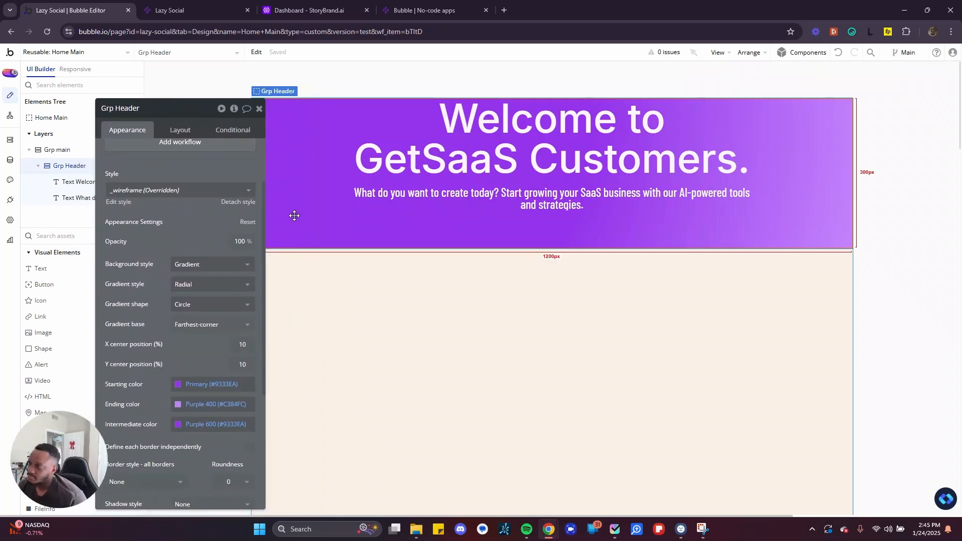
Set the starting and intermediate colors of Grp Header's gradient to Purple 800
left_click(211, 384)
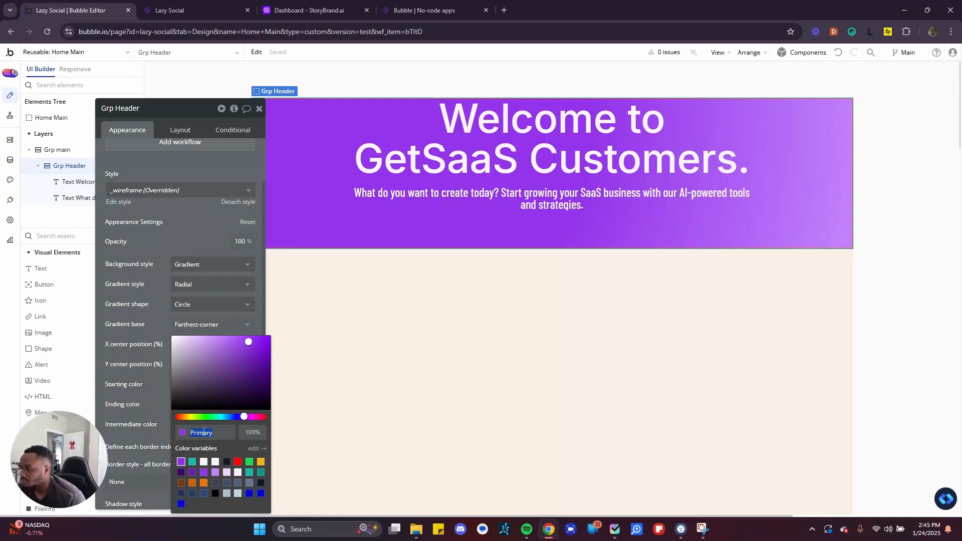
left_click(191, 474)
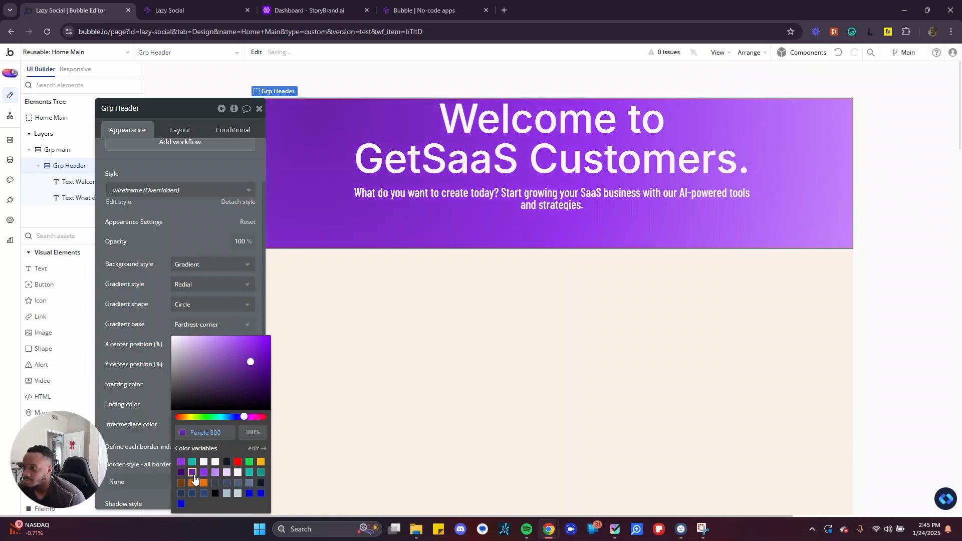
left_click(148, 392)
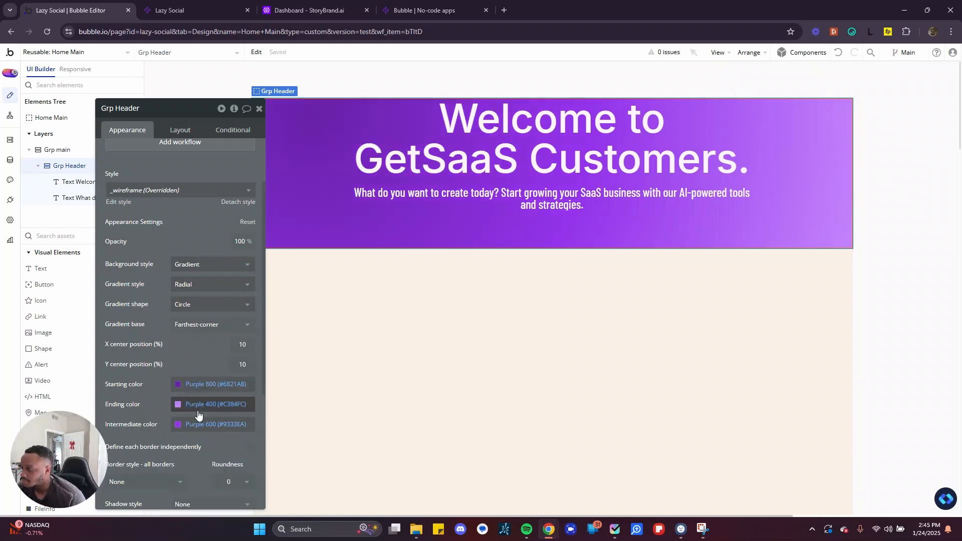
left_click(186, 427)
left_click(193, 473)
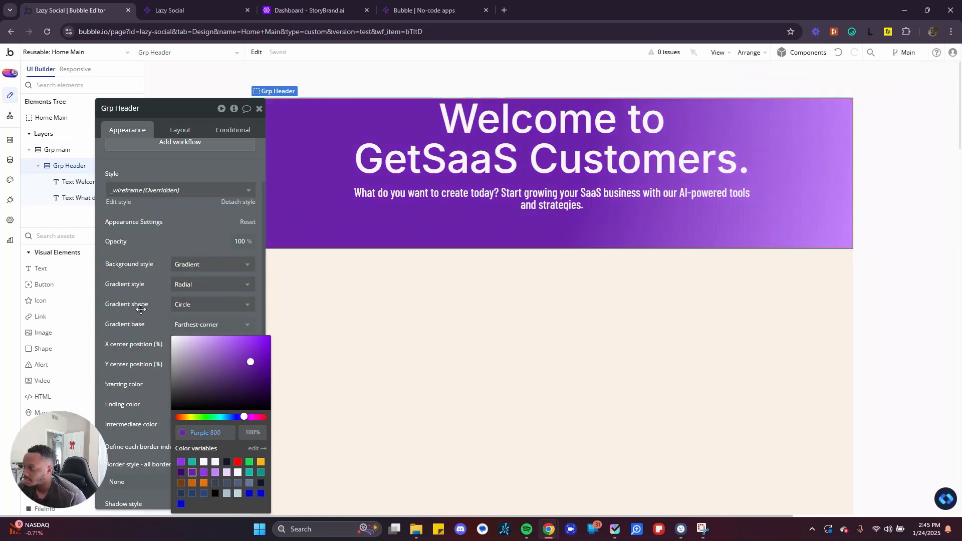
Change the shape of Grp Header's radial gradient to Ellipse and uncover the banner to view it
left_click(175, 296)
left_click(181, 304)
left_click(193, 341)
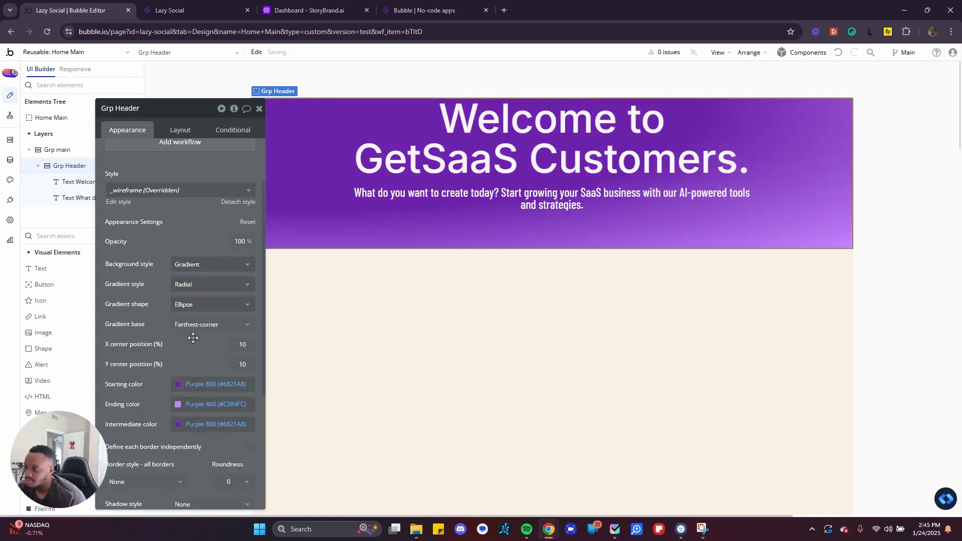
left_click_drag(186, 112, 119, 208)
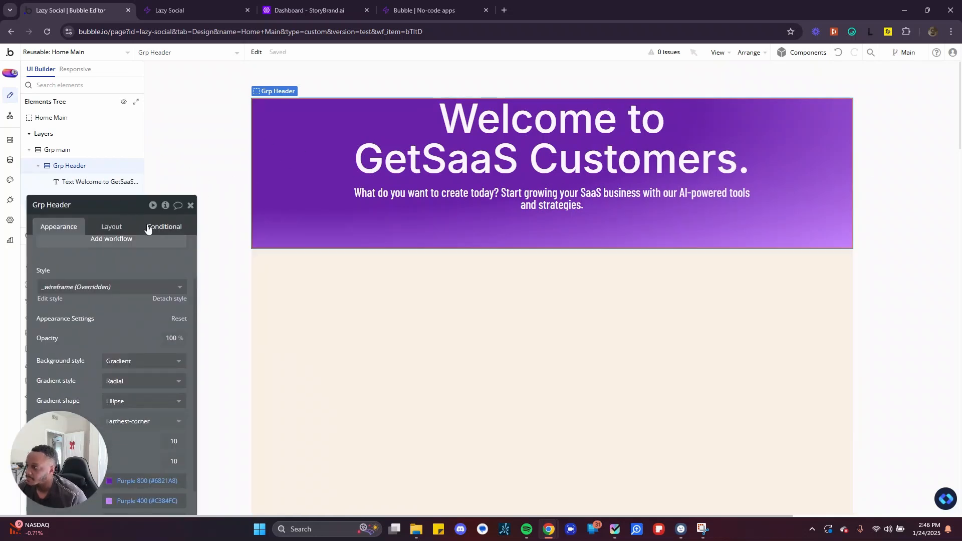
Set the font size of the welcome heading to 72 px
left_click(454, 161)
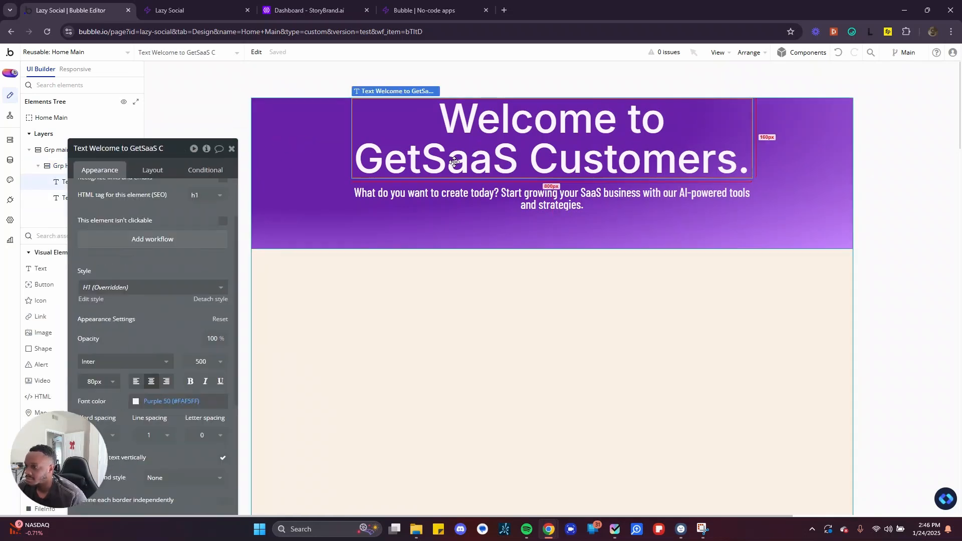
left_click_drag(183, 152, 185, 92)
scroll(86, 326, "down", 3)
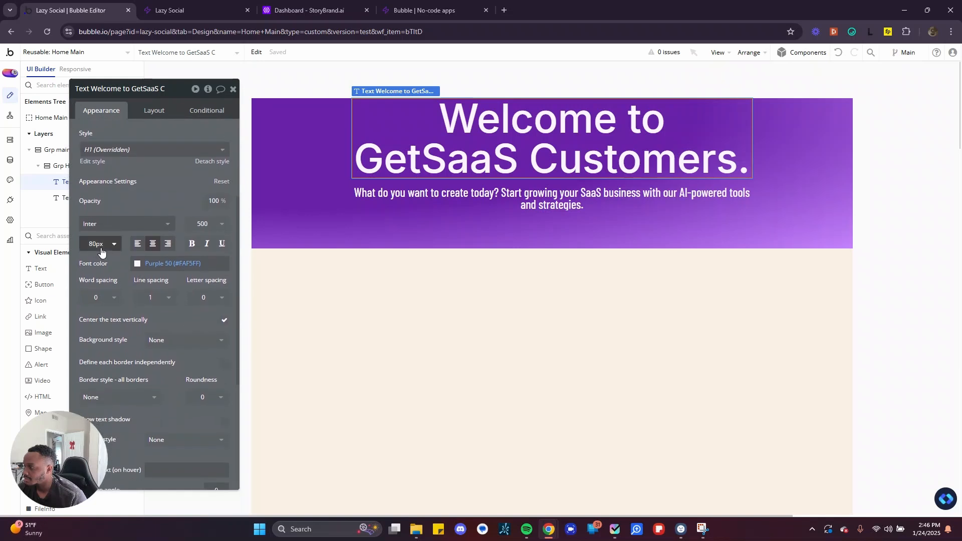
left_click(101, 246)
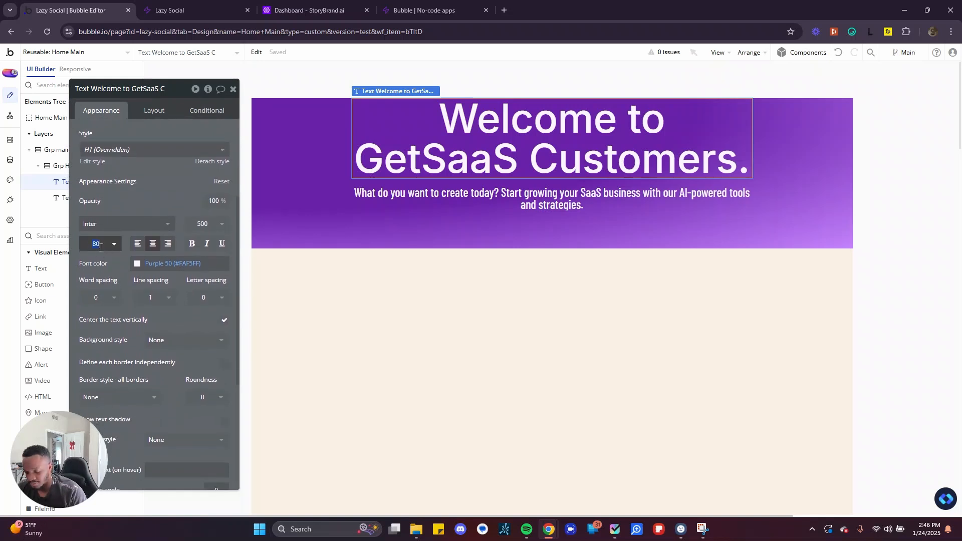
type("72")
key("Return")
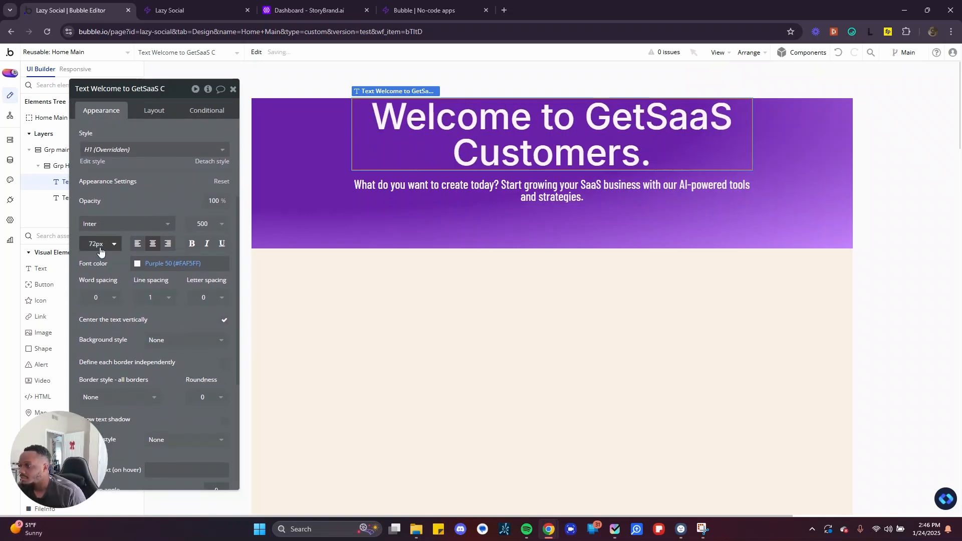
Set Grp Header's padding to 16 px on all four sides
left_click(333, 159)
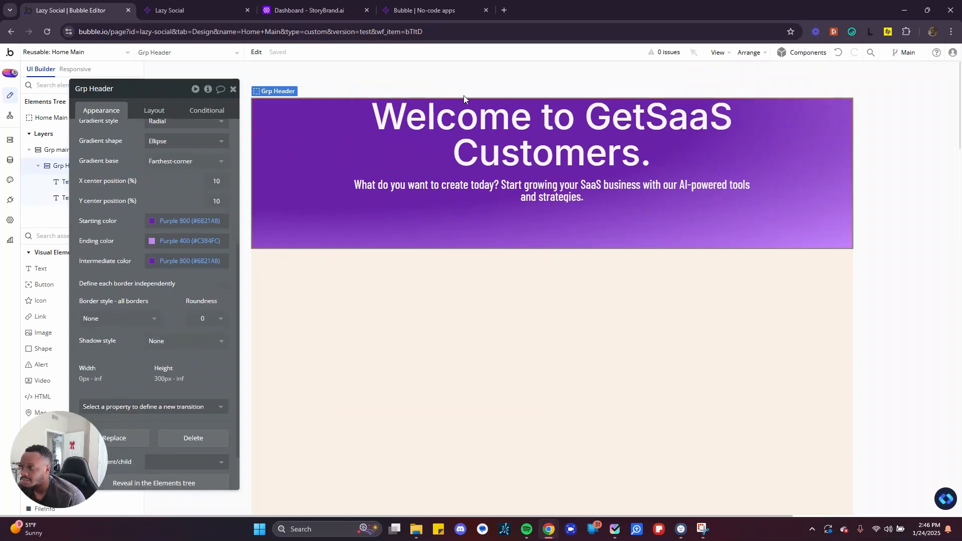
scroll(129, 359, "down", 1)
scroll(147, 125, "down", 10)
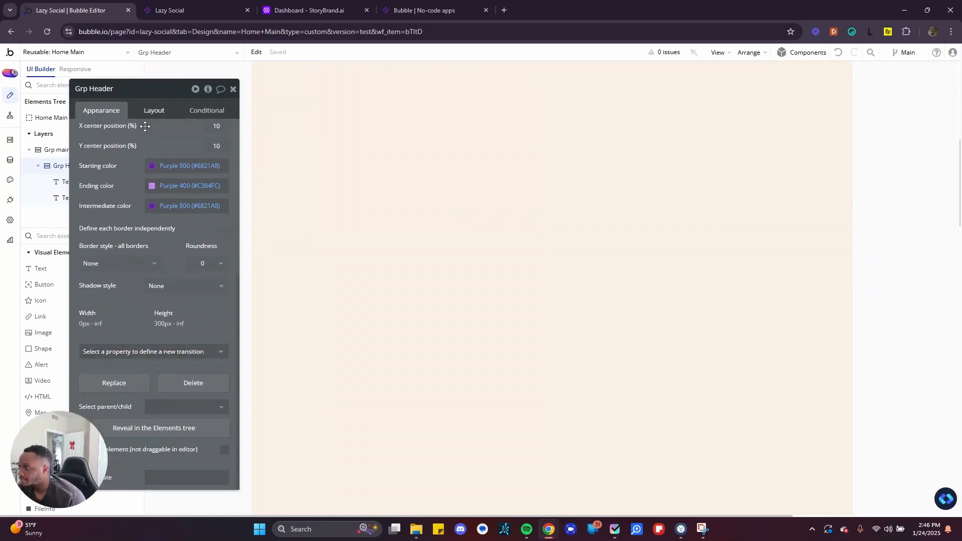
scroll(319, 214, "up", 10)
scroll(150, 160, "up", 3)
left_click(153, 110)
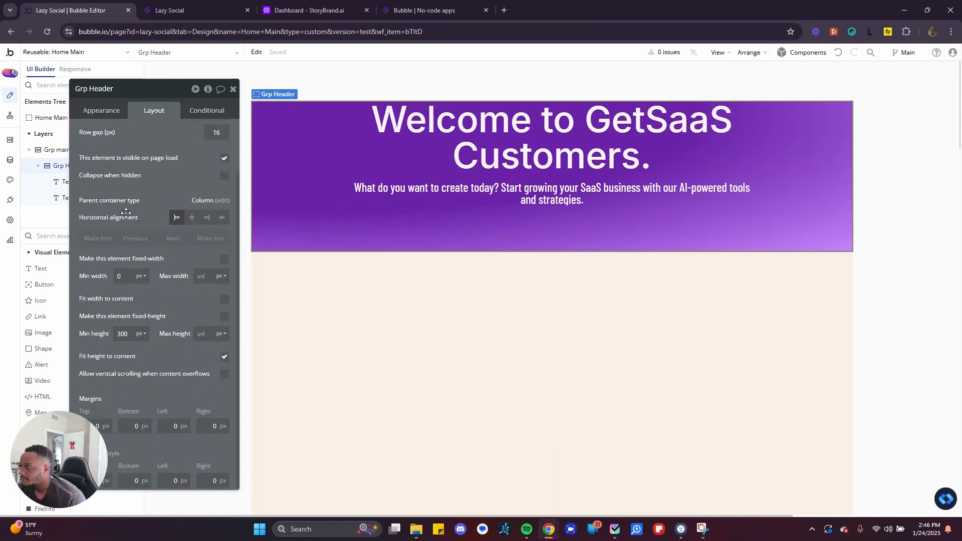
left_click(110, 412)
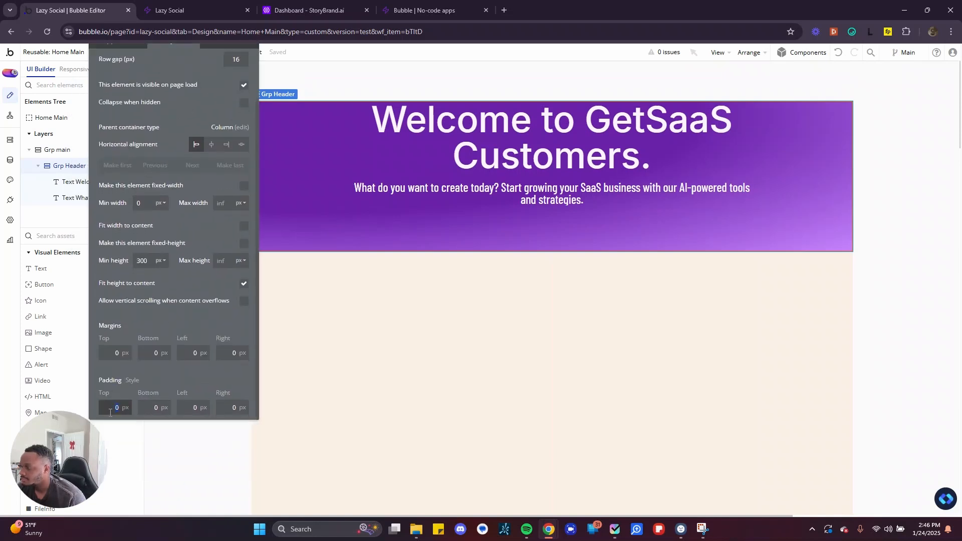
type("16")
key("Tab")
type("16")
key("Tab")
type("16")
key("Tab")
type("16")
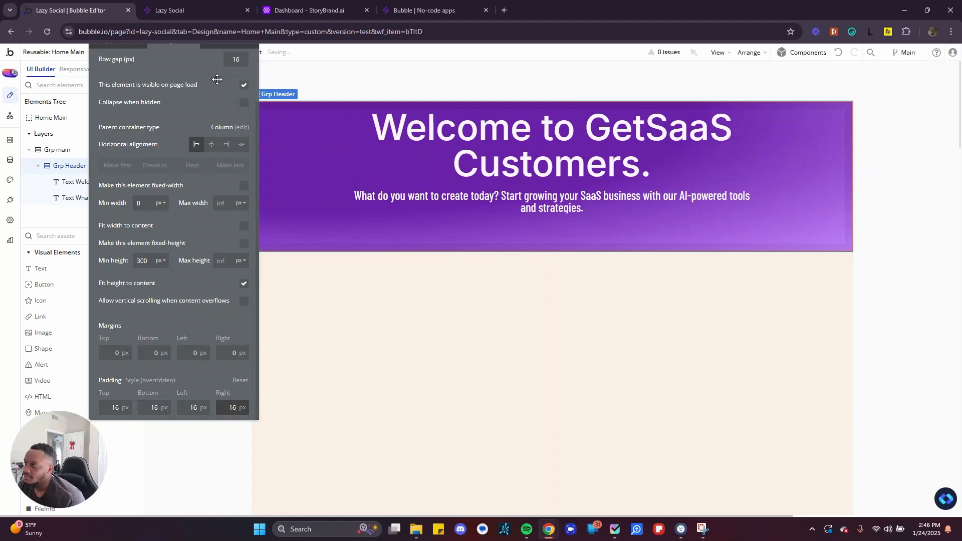
Set Grp Header's minimum height to 0 px so the banner fits its text
left_click(228, 62)
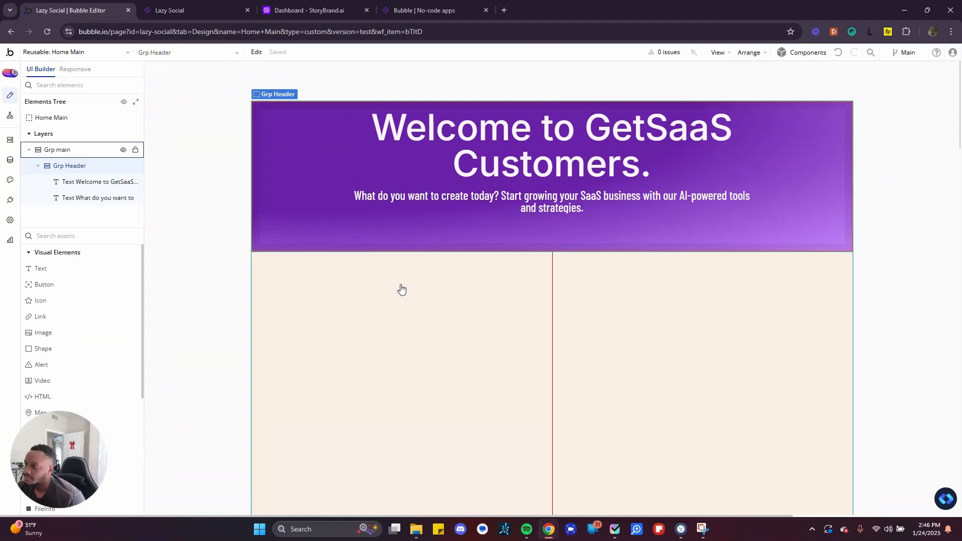
double_click(322, 217)
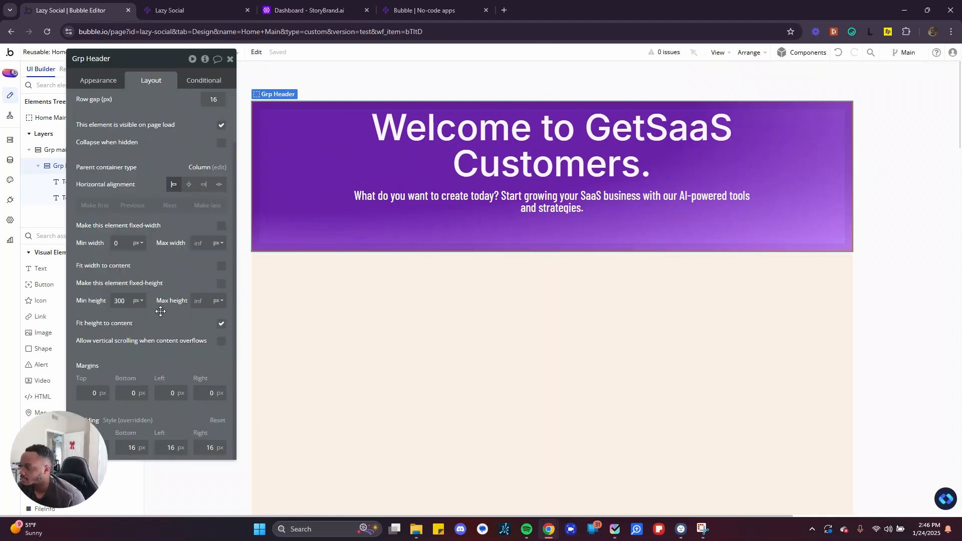
type("0")
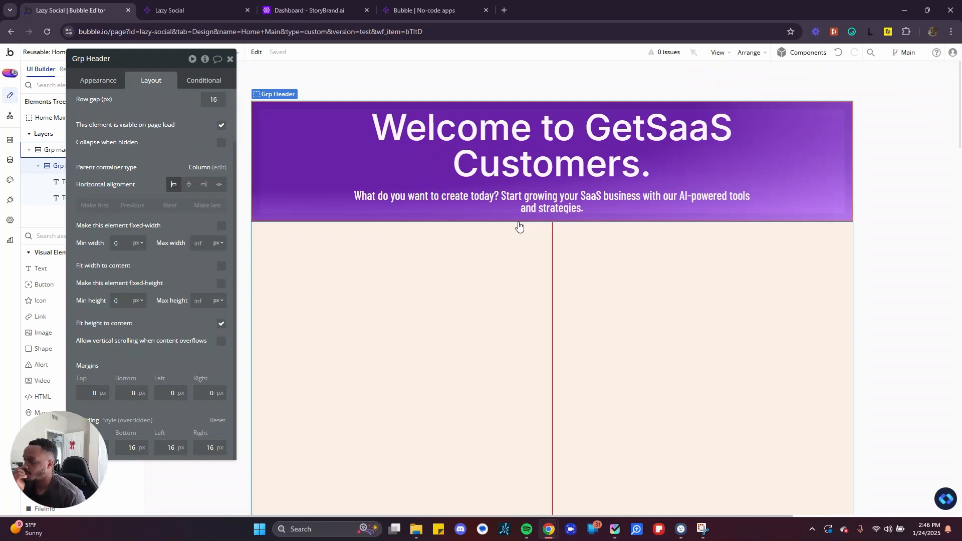
left_click(534, 196)
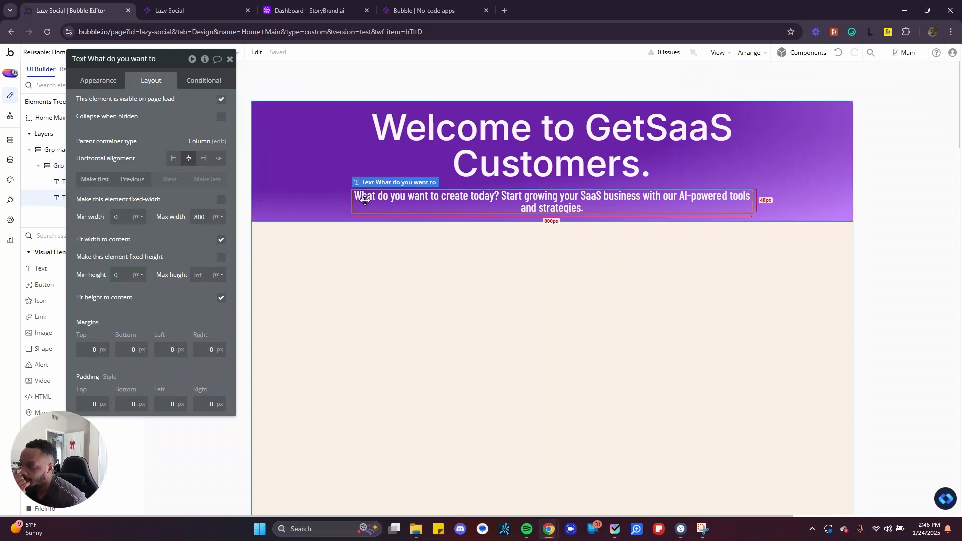
left_click(349, 217)
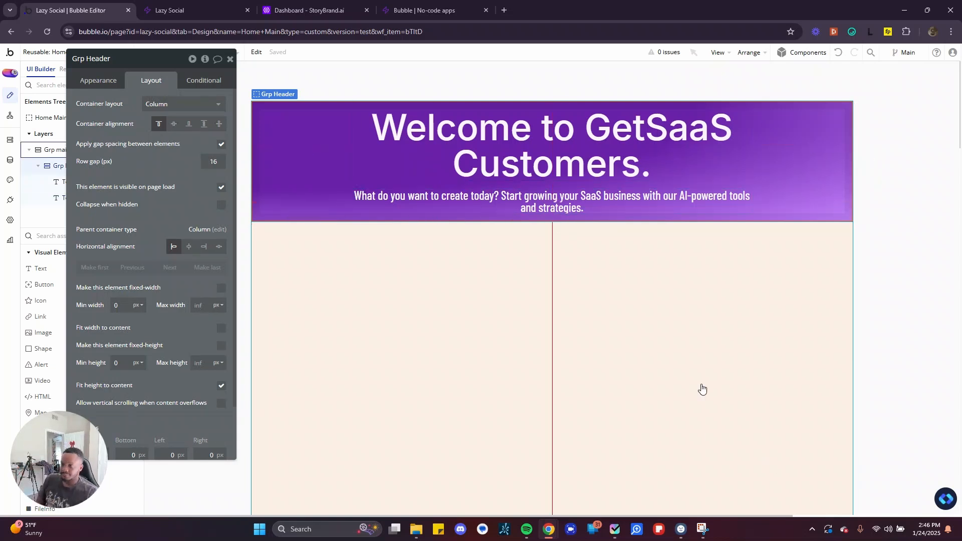
left_click(690, 328)
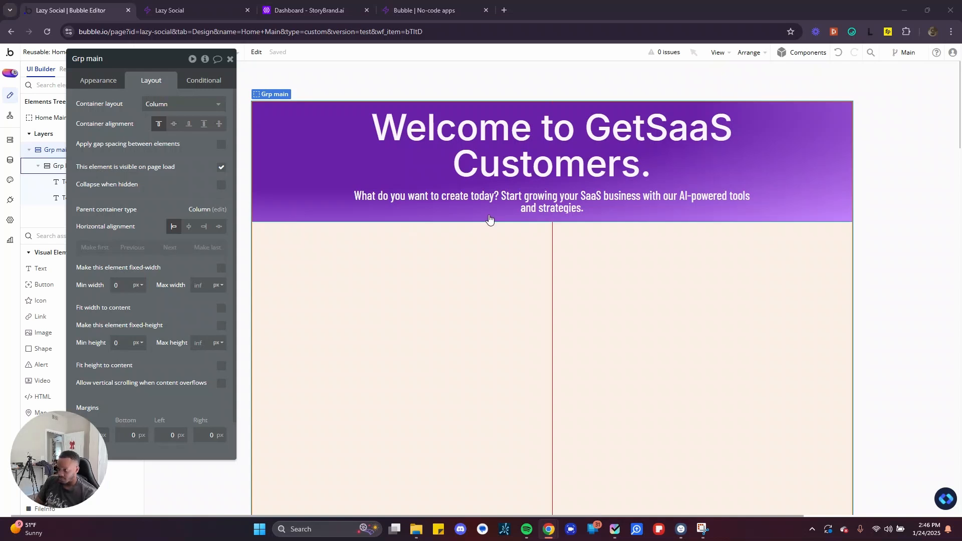
Set the font size of the welcome heading to 64 px
left_click(502, 159)
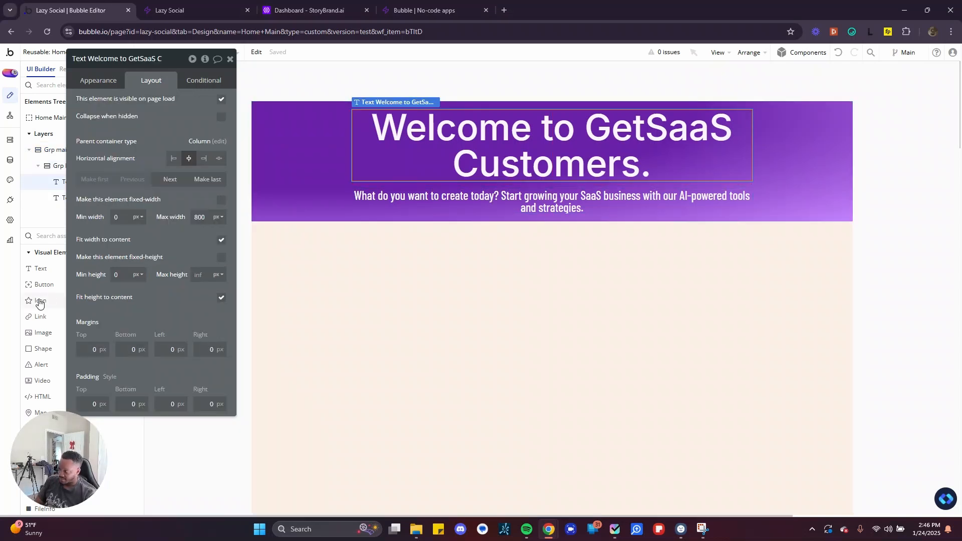
left_click(99, 81)
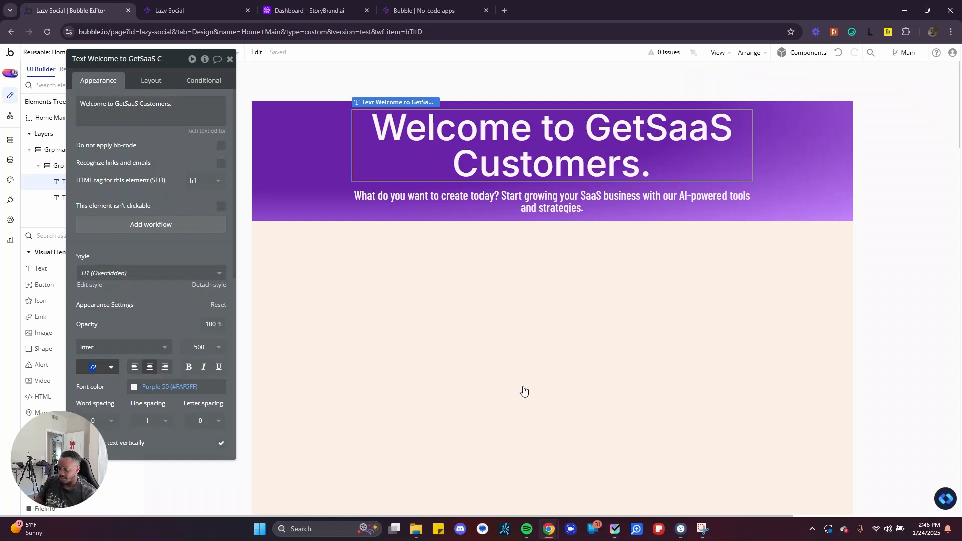
key("Return")
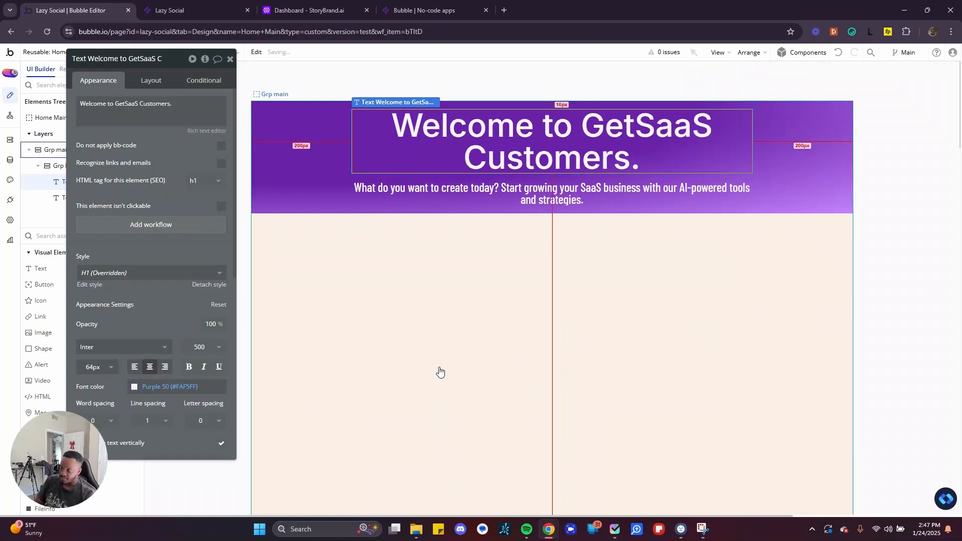
key("XF86Calculator")
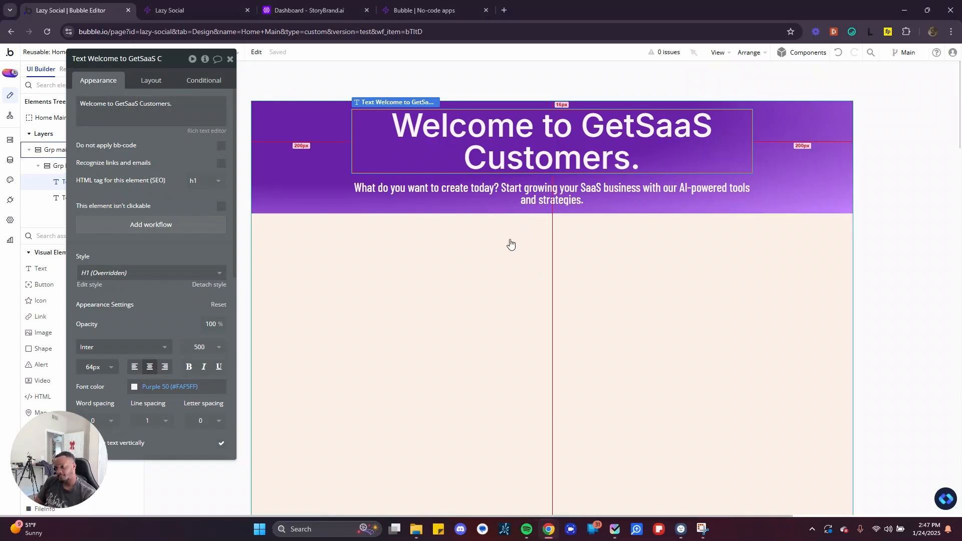
left_click(430, 264)
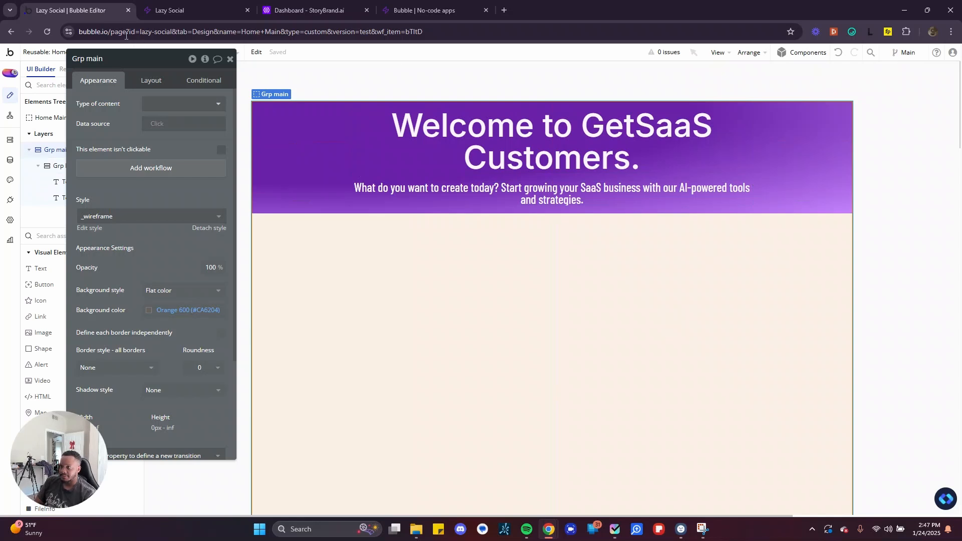
Reload the live home page preview and compare it with the Home Main element in the editor
left_click(180, 10)
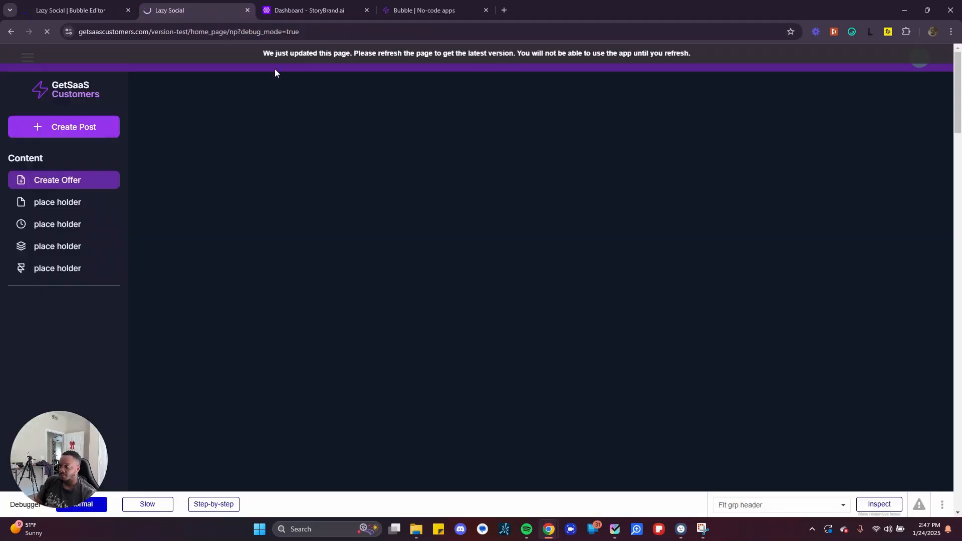
left_click(75, 10)
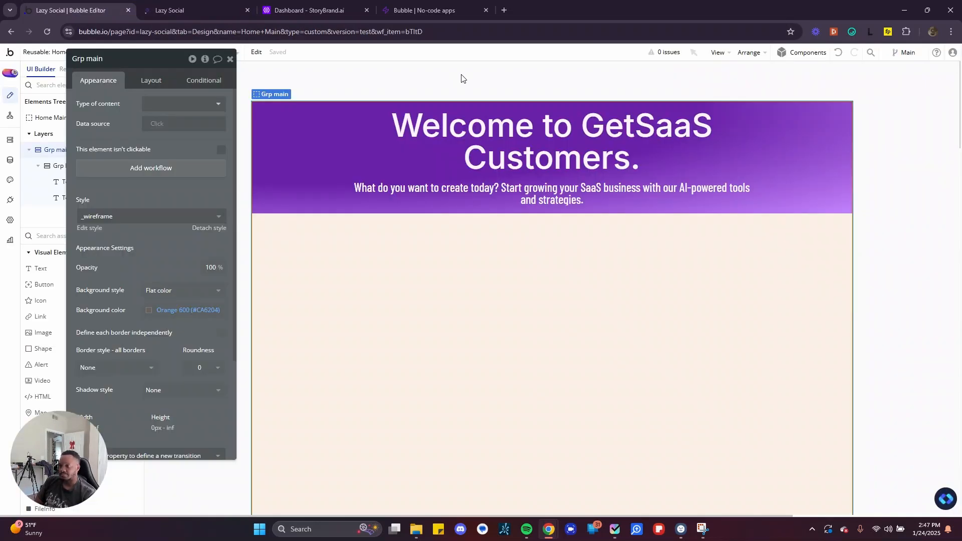
left_click(185, 9)
left_click(134, 6)
left_click(150, 7)
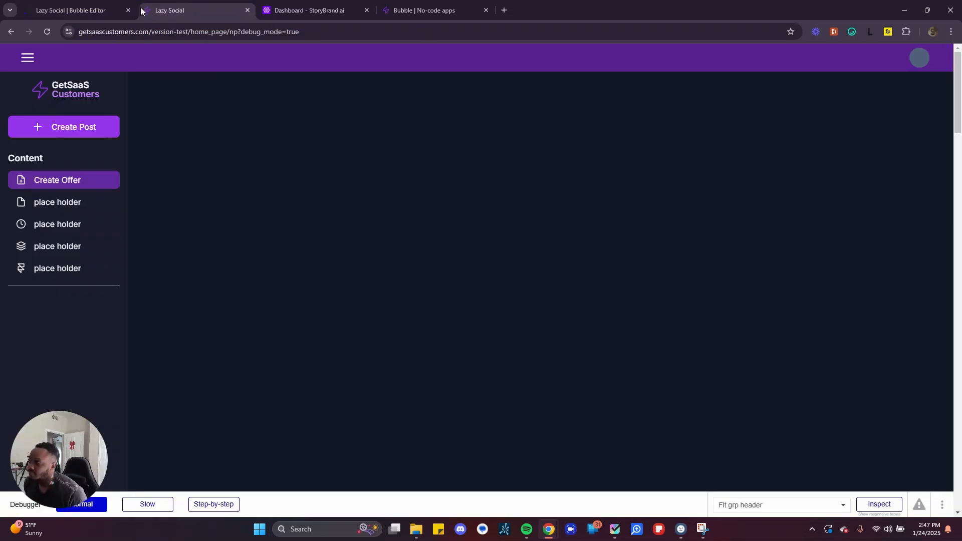
left_click(115, 5)
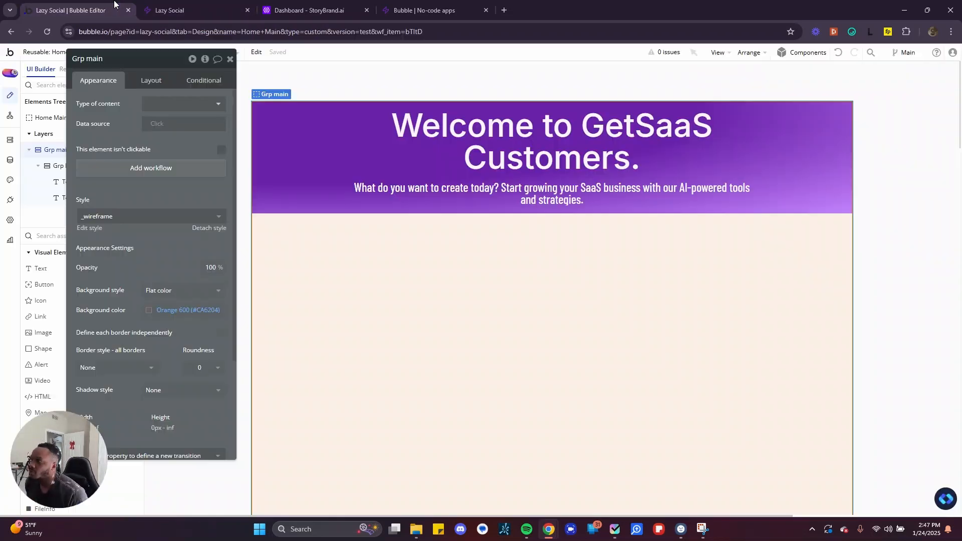
left_click(231, 60)
left_click(75, 53)
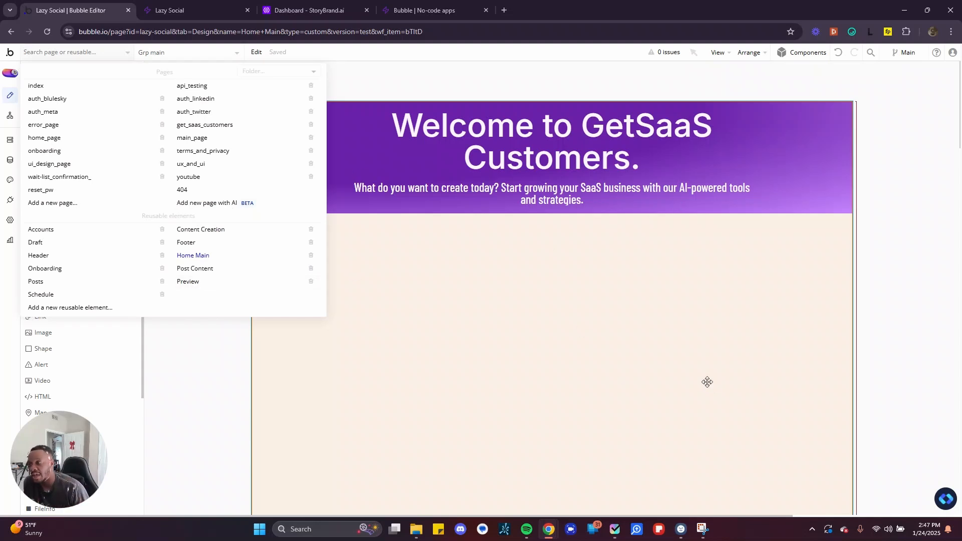
left_click(215, 425)
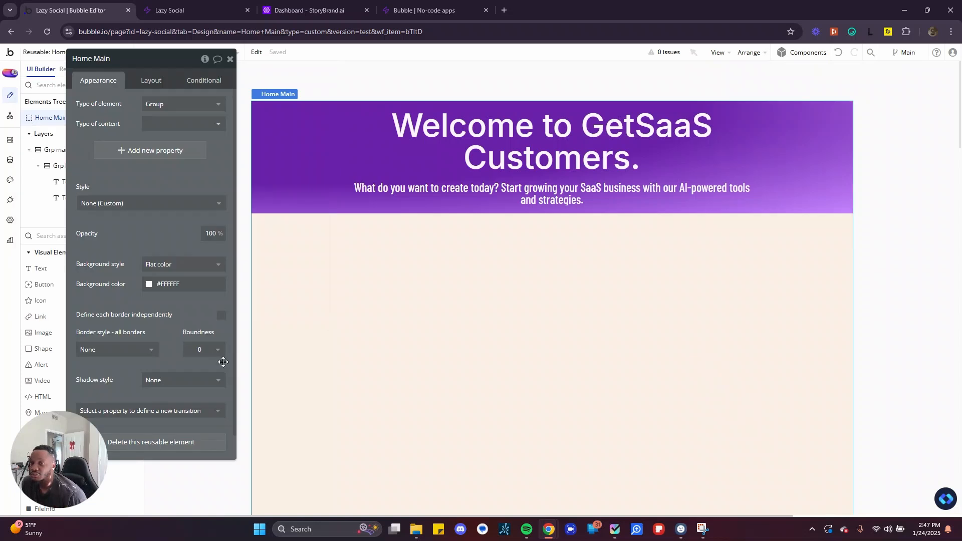
left_click(176, 11)
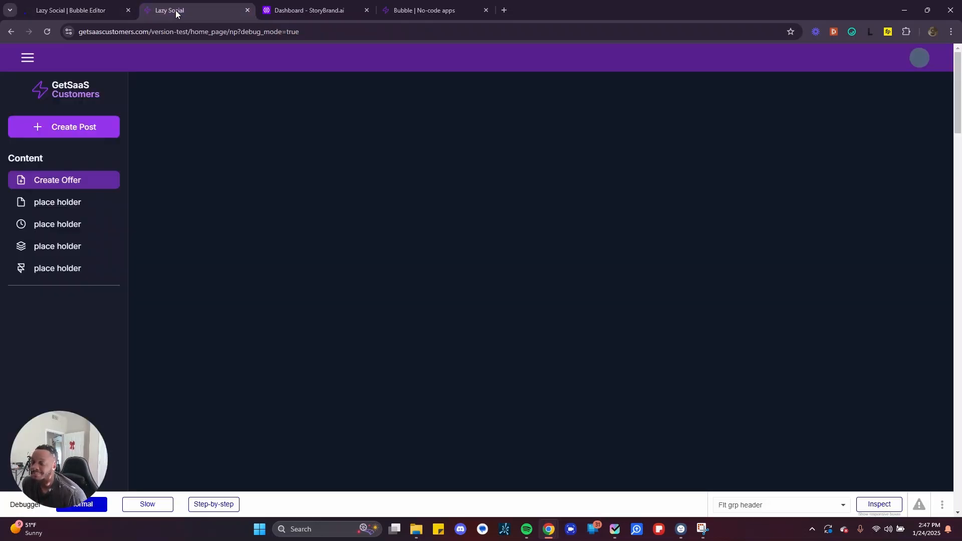
left_click(88, 10)
left_click(229, 59)
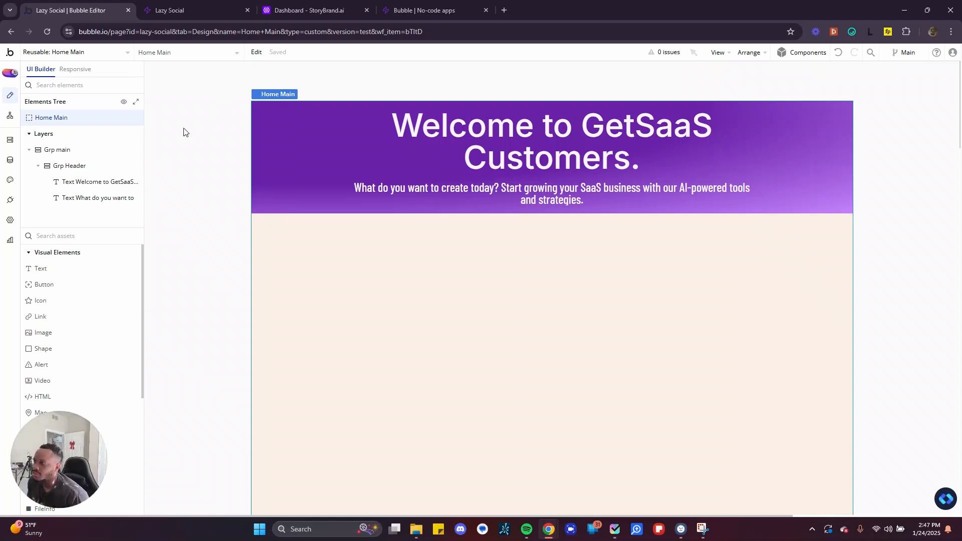
left_click(153, 4)
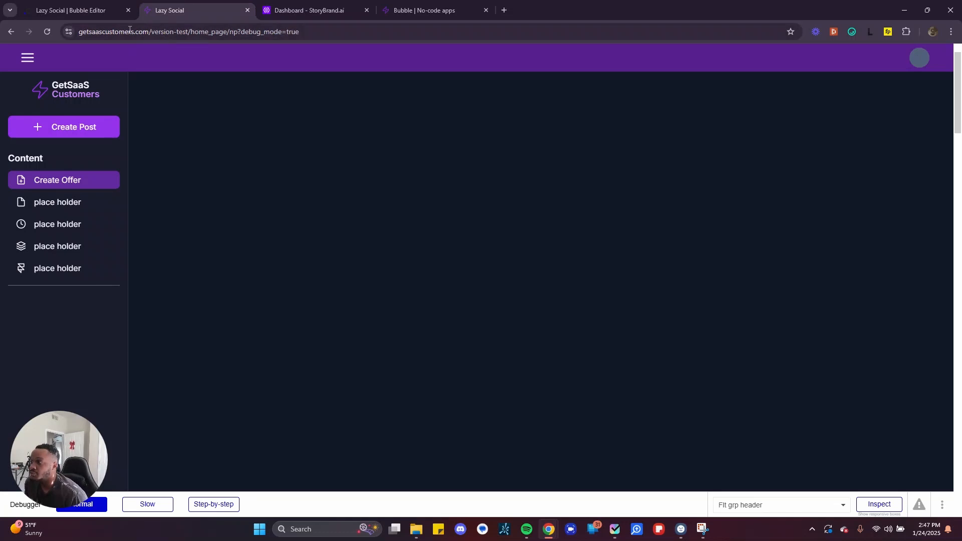
left_click(110, 6)
Open home_page in the editor and clear the view of open property editors
left_click(111, 52)
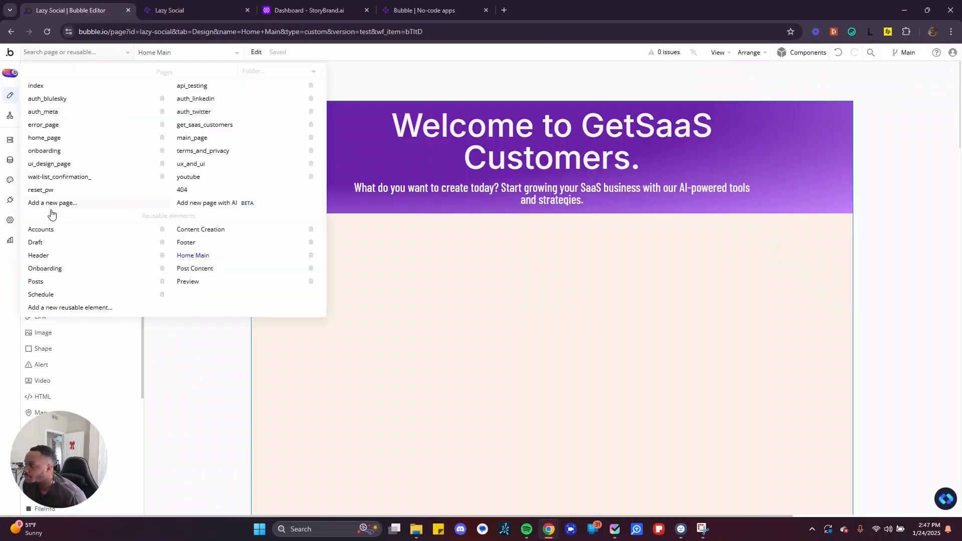
left_click(51, 143)
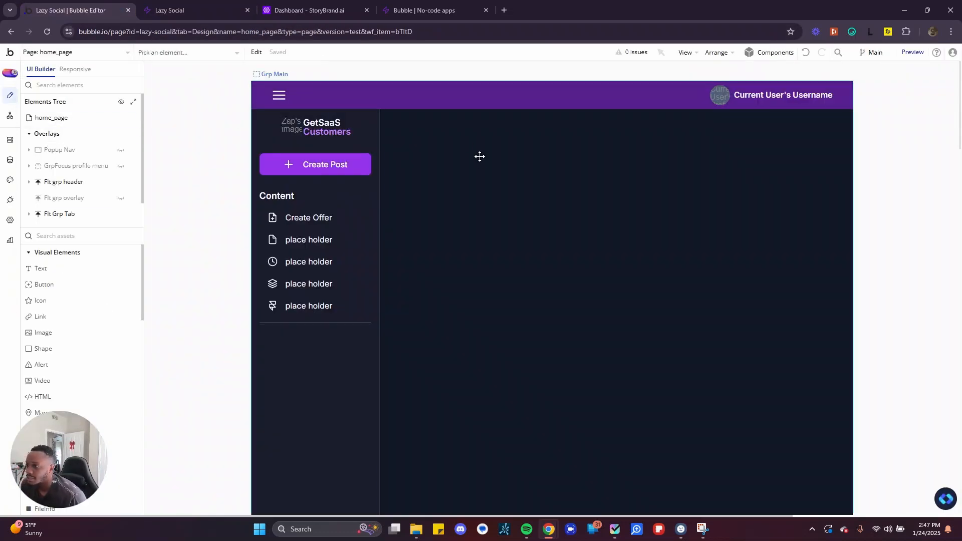
double_click(478, 156)
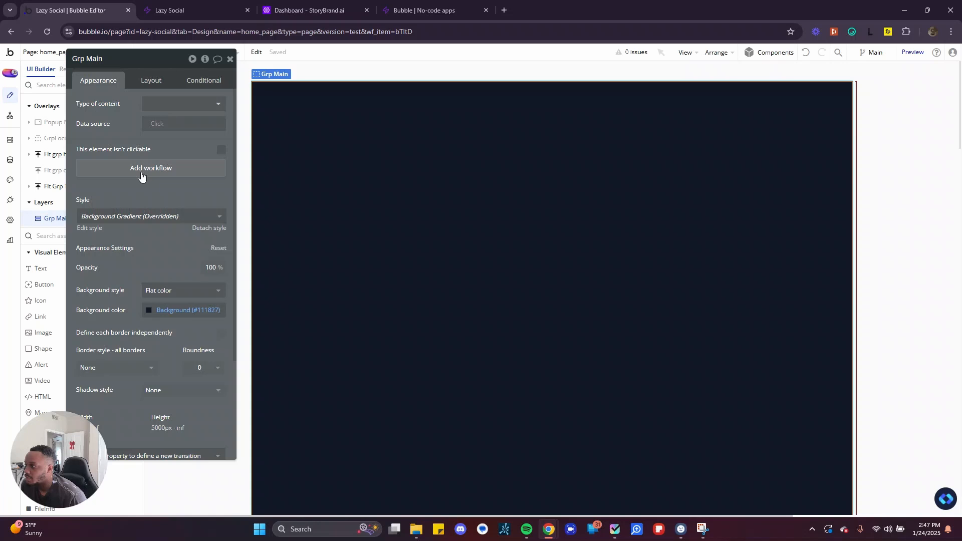
left_click(230, 60)
left_click(103, 55)
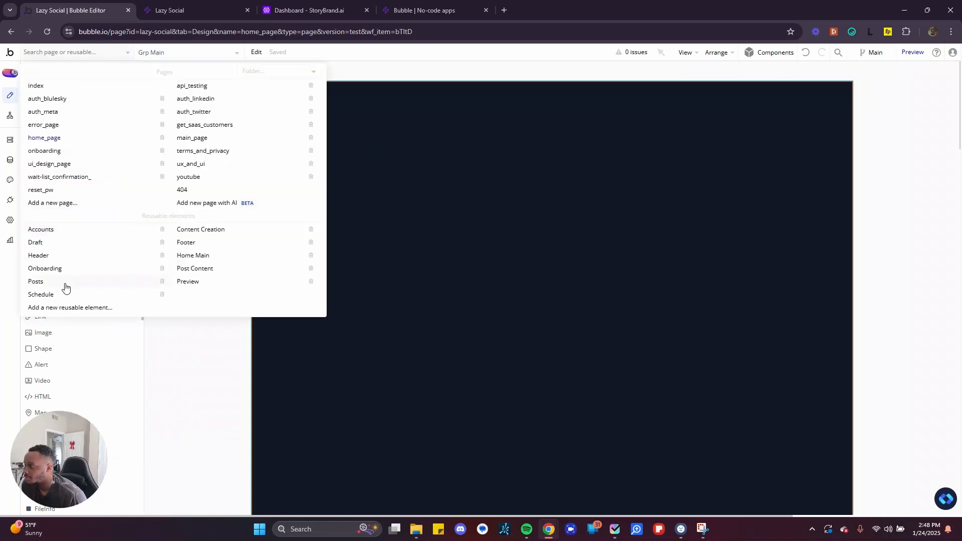
left_click(160, 360)
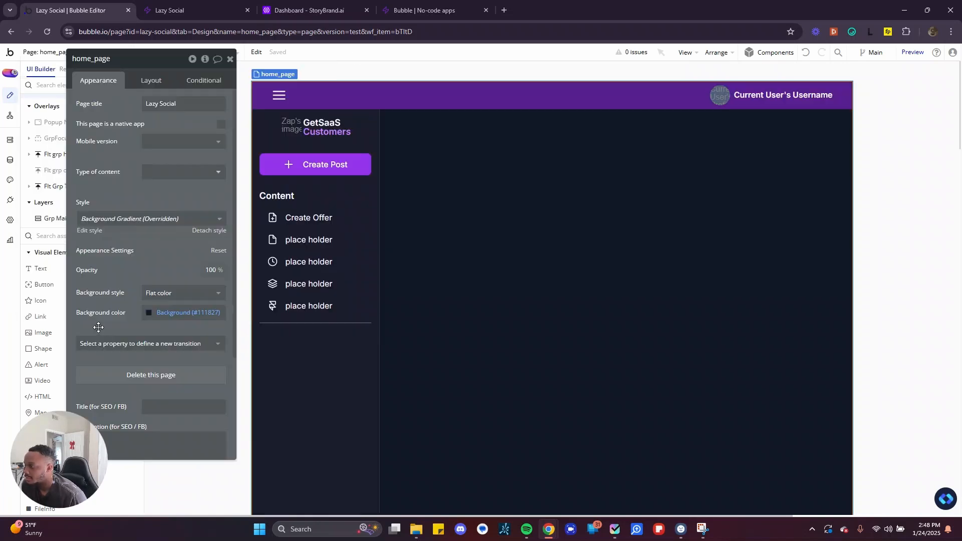
left_click(231, 60)
Place the Home Main reusable element inside Grp Main on home_page
left_click(39, 252)
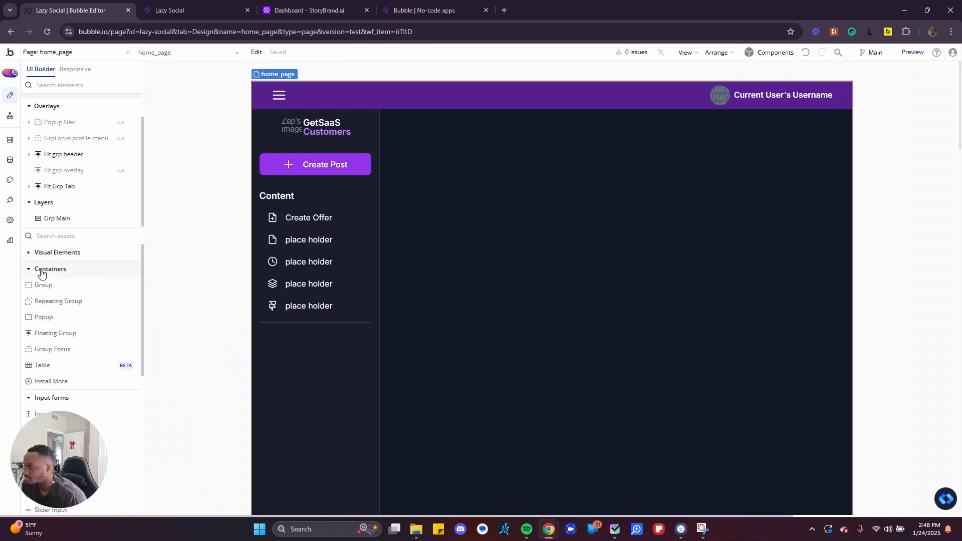
left_click(39, 268)
left_click(40, 285)
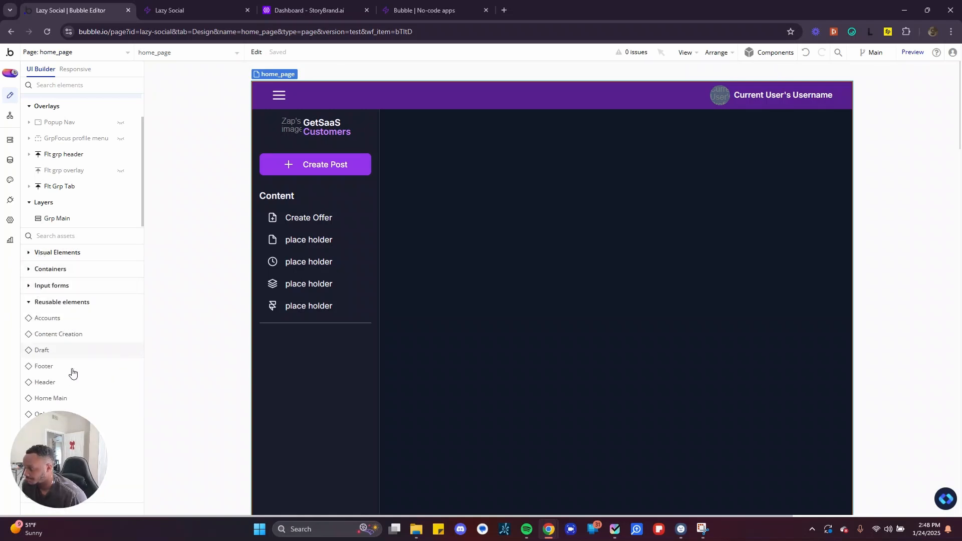
left_click_drag(62, 429, 89, 452)
left_click_drag(50, 397, 576, 246)
left_click_drag(177, 356, 60, 221)
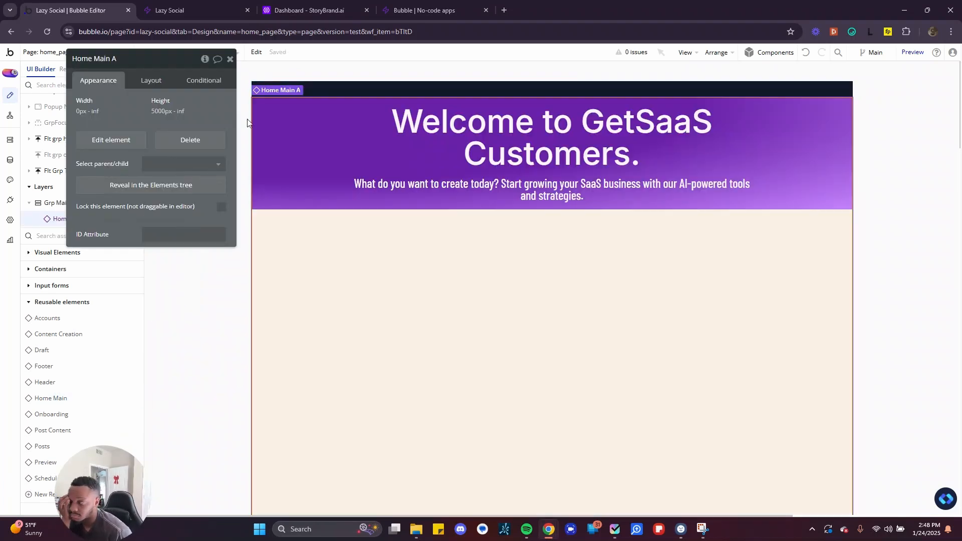
Examine how the Home Main banner sits against the header and side menu in the editor and live preview
left_click(230, 59)
left_click(216, 287)
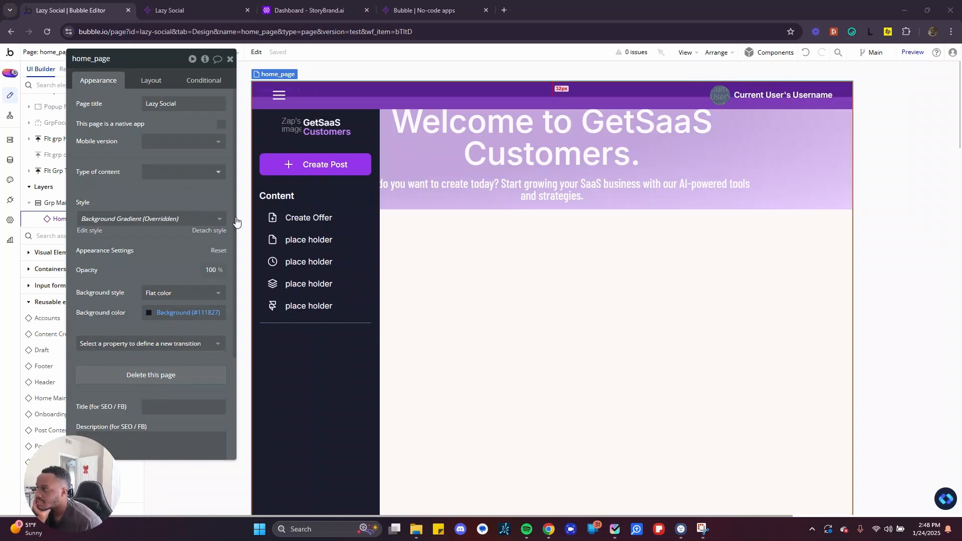
left_click(230, 59)
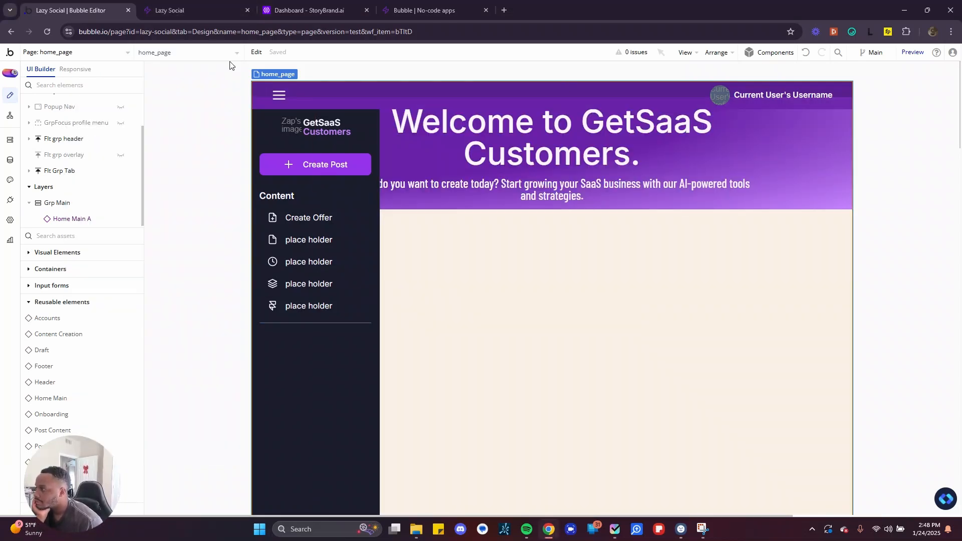
left_click(189, 9)
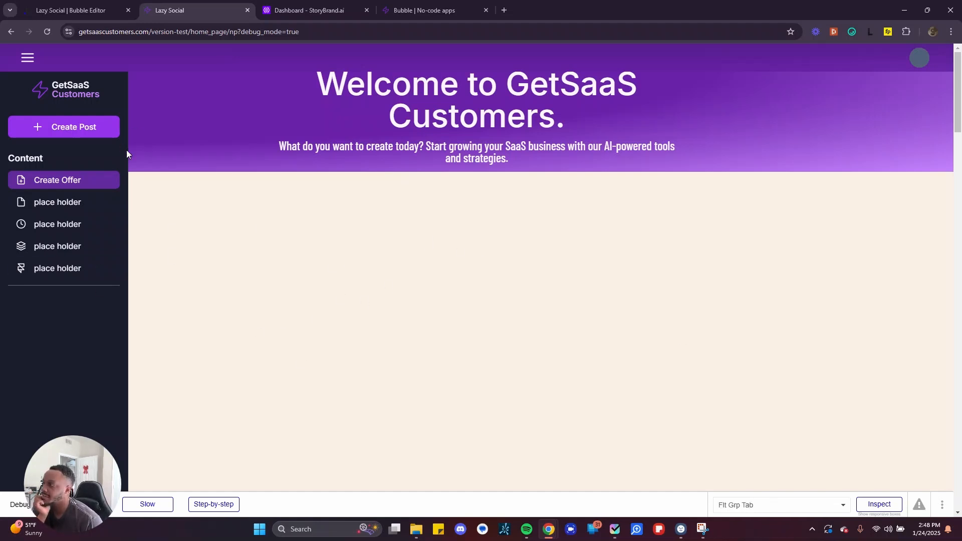
left_click(75, 10)
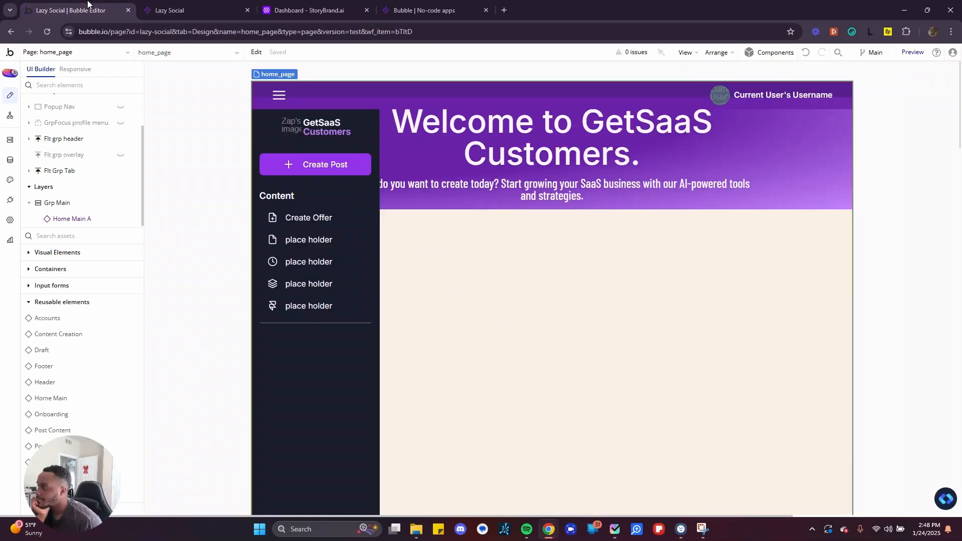
Open main_page and examine how Post Content is set up in Grp Content inside Grp Main, including its layout settings
left_click(85, 54)
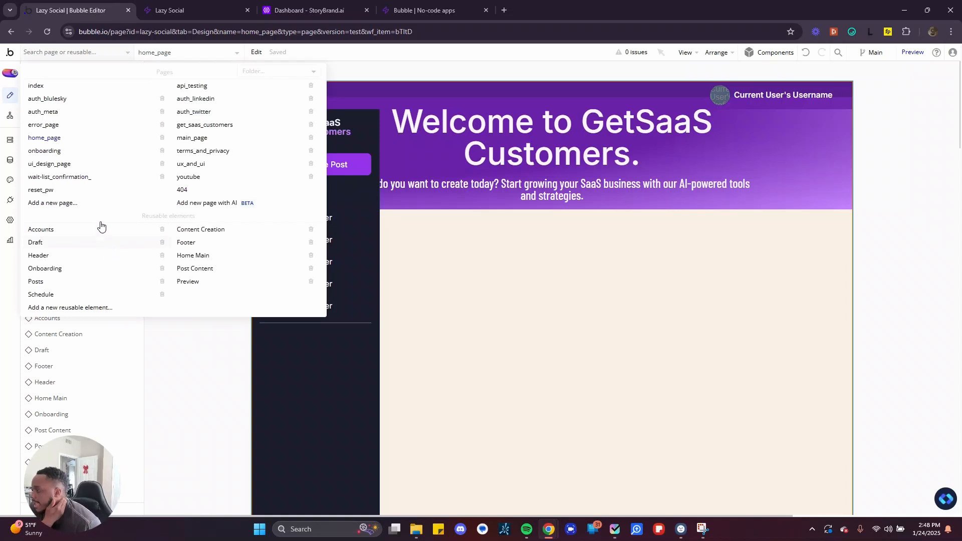
left_click(188, 139)
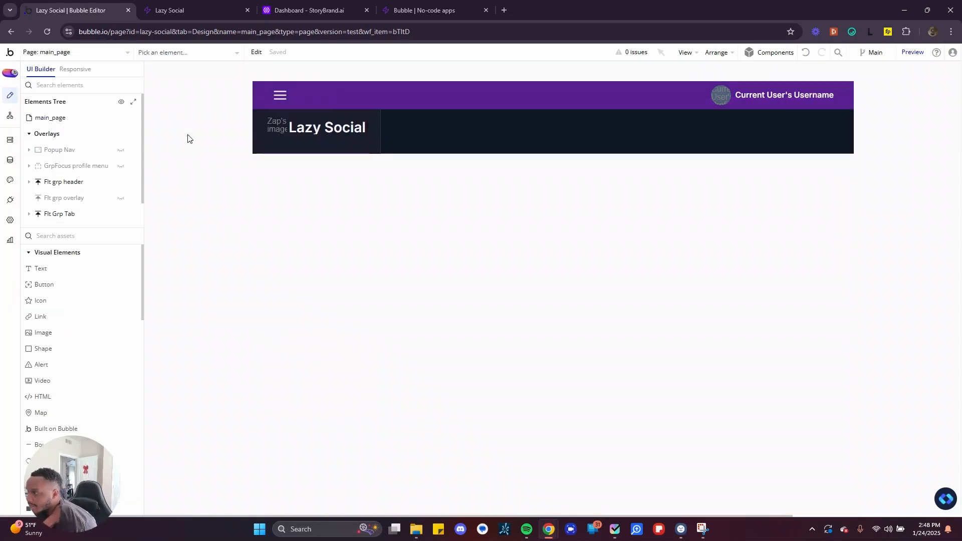
scroll(75, 197, "down", 1)
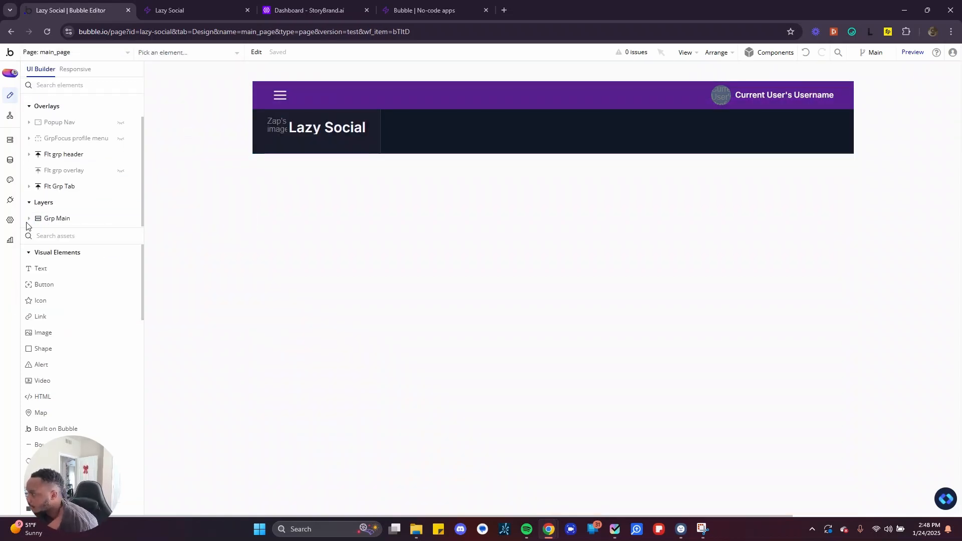
double_click(37, 220)
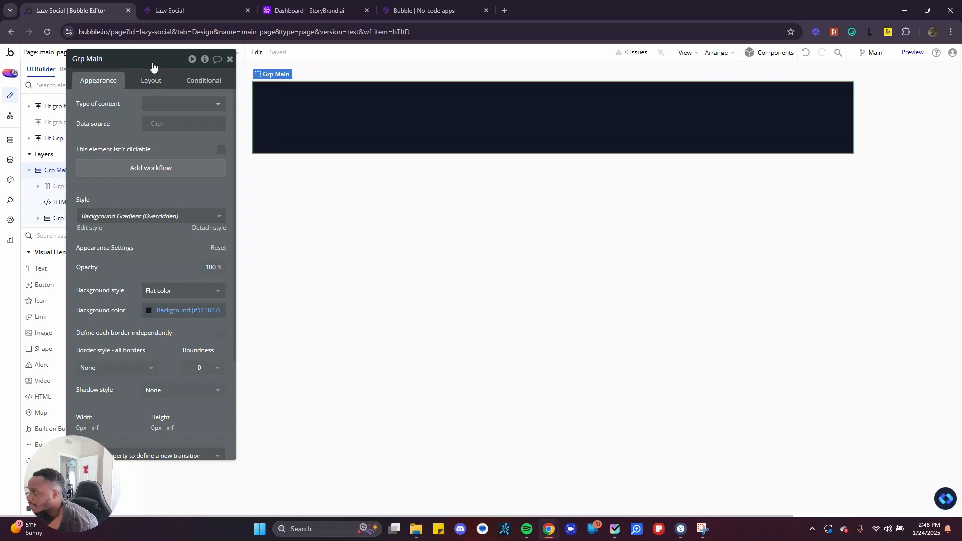
left_click_drag(154, 66, 158, 307)
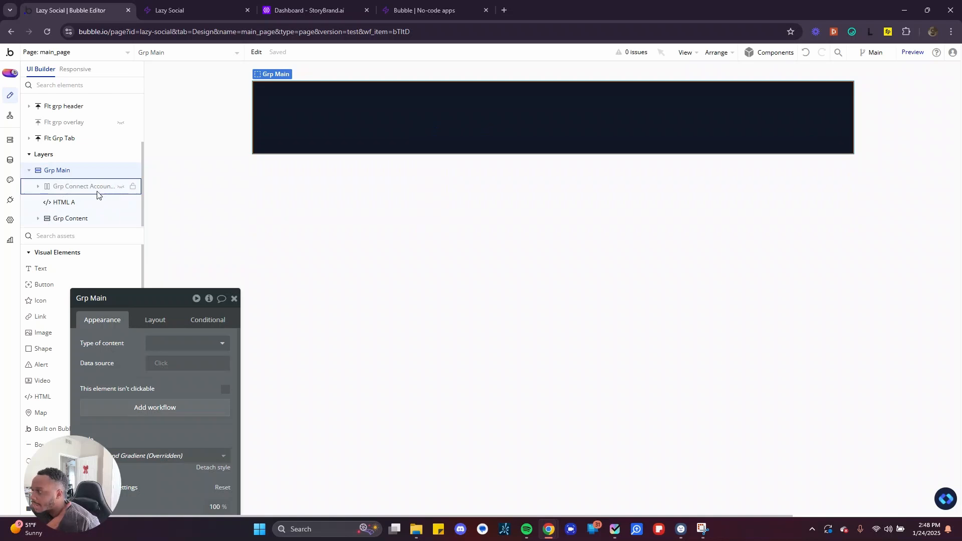
left_click(65, 218)
scroll(76, 170, "down", 2)
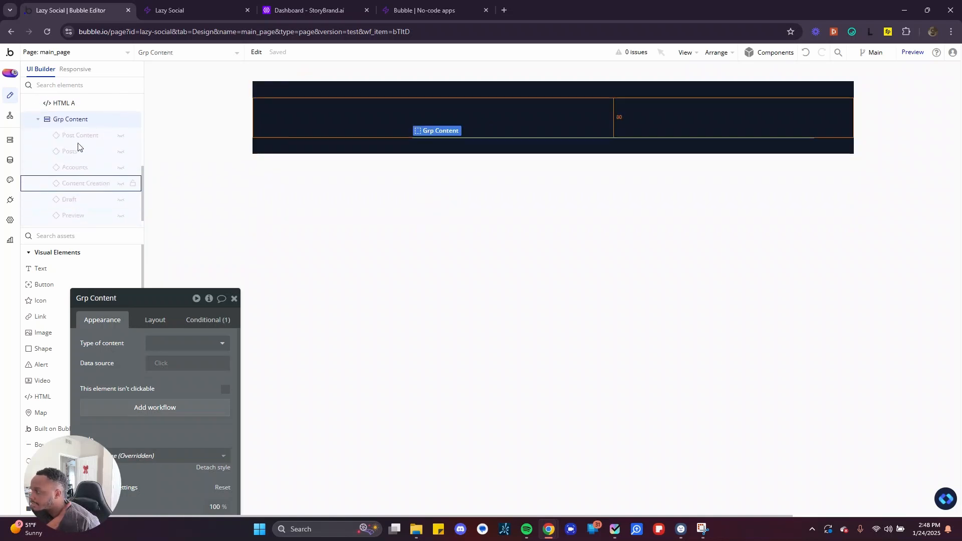
left_click(78, 136)
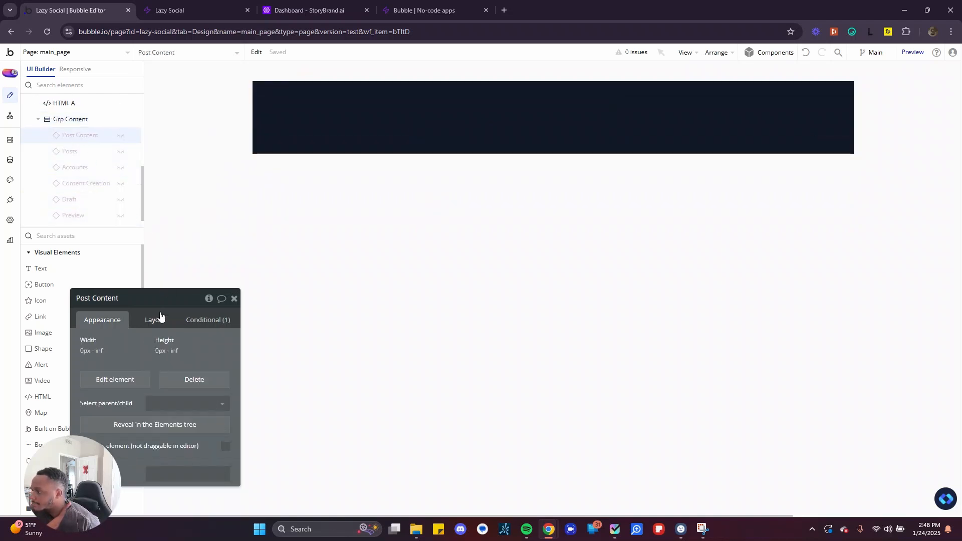
left_click(165, 184)
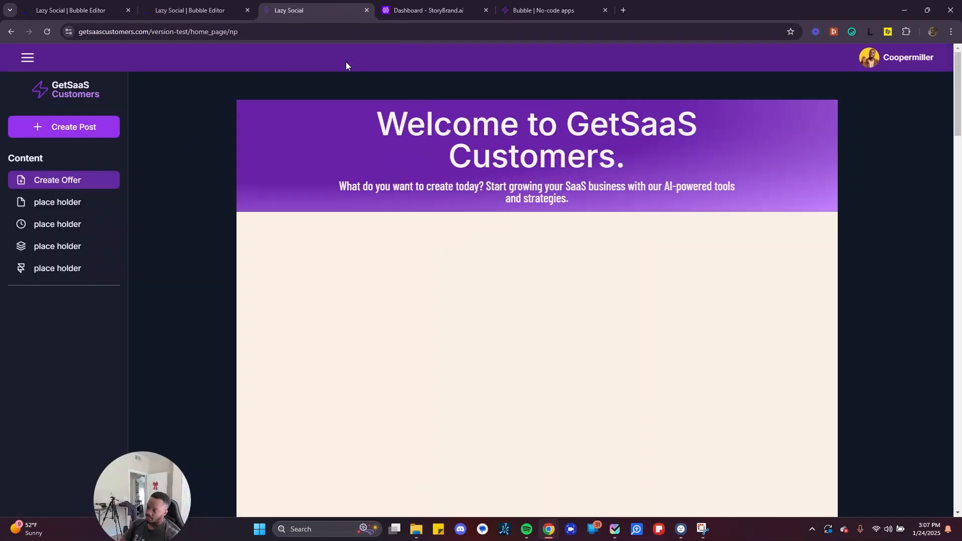
Compare the live home page preview with main_page in the editor and dismiss the open page list
left_click(200, 10)
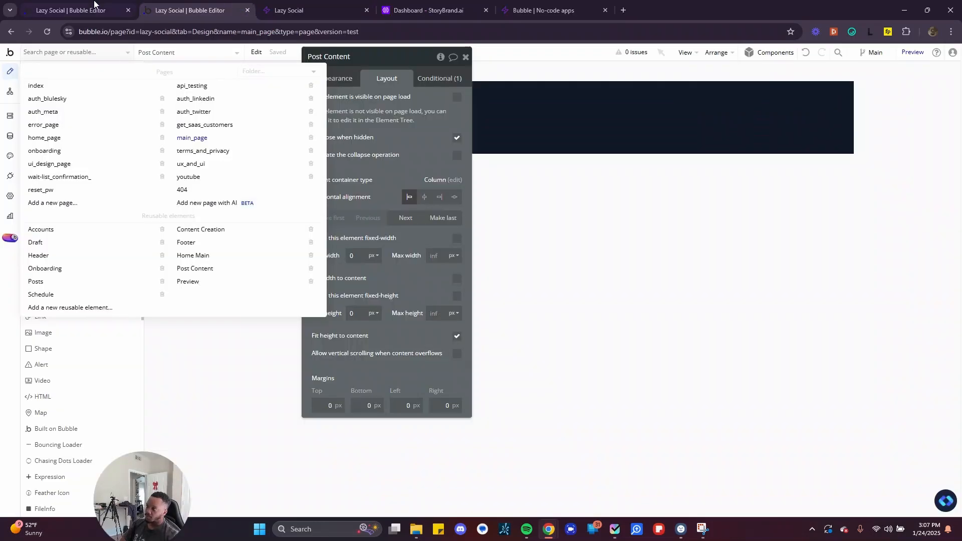
left_click(306, 10)
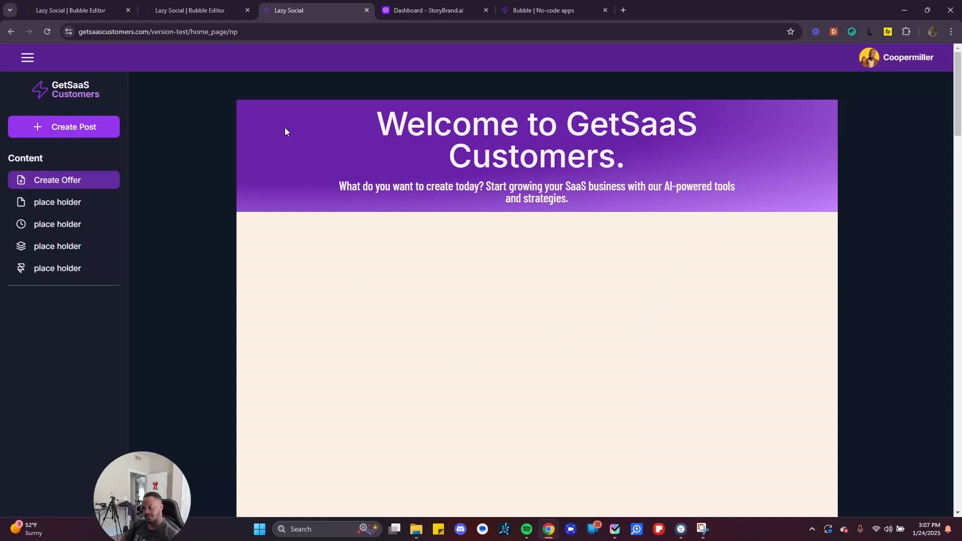
left_click(199, 8)
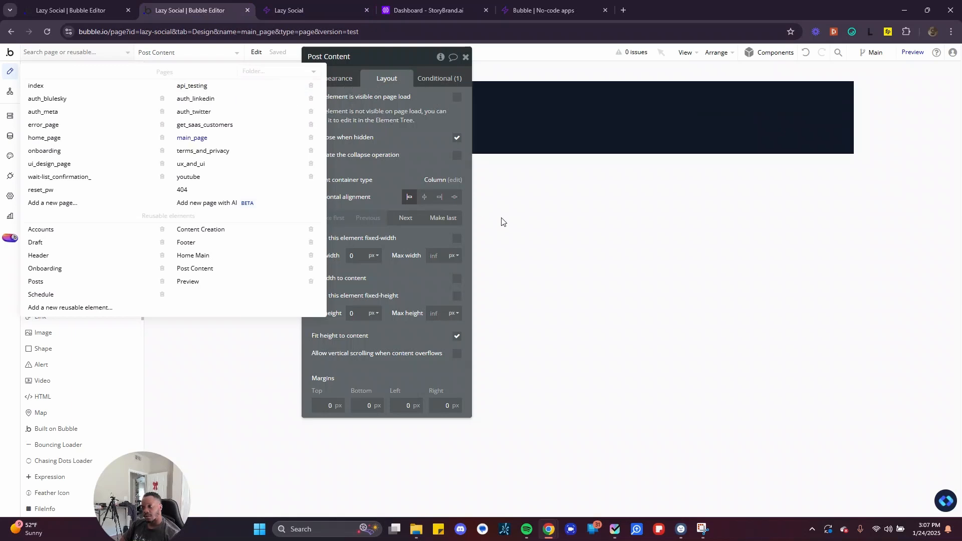
left_click(519, 221)
left_click_drag(399, 59, 138, 96)
Inspect the layout settings of Grp main and Grp Header in the Home Main reusable element
left_click(75, 10)
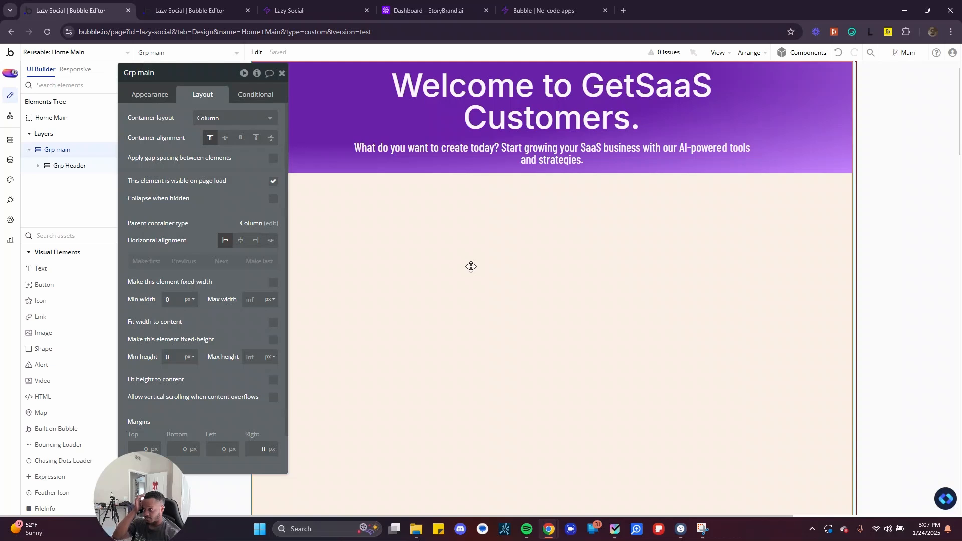
left_click_drag(229, 208, 239, 176)
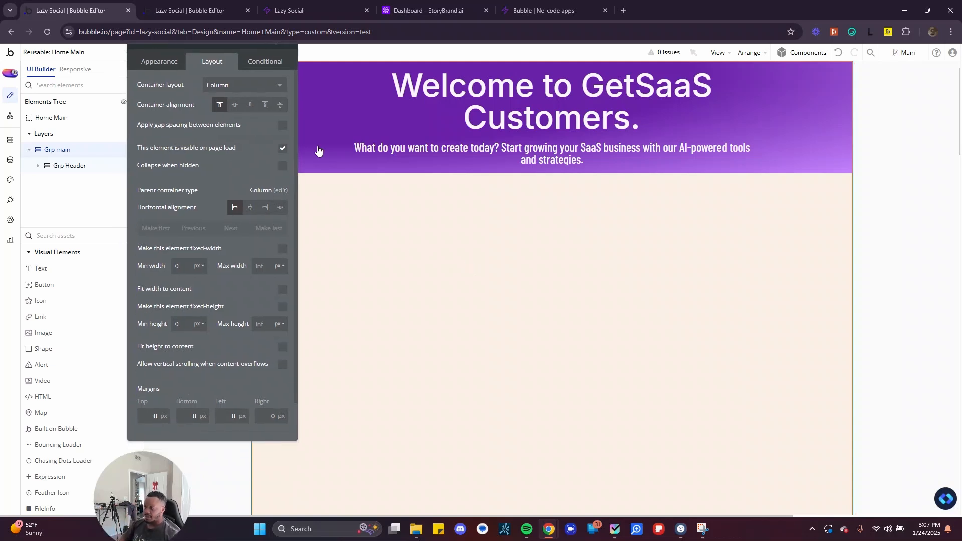
left_click(65, 166)
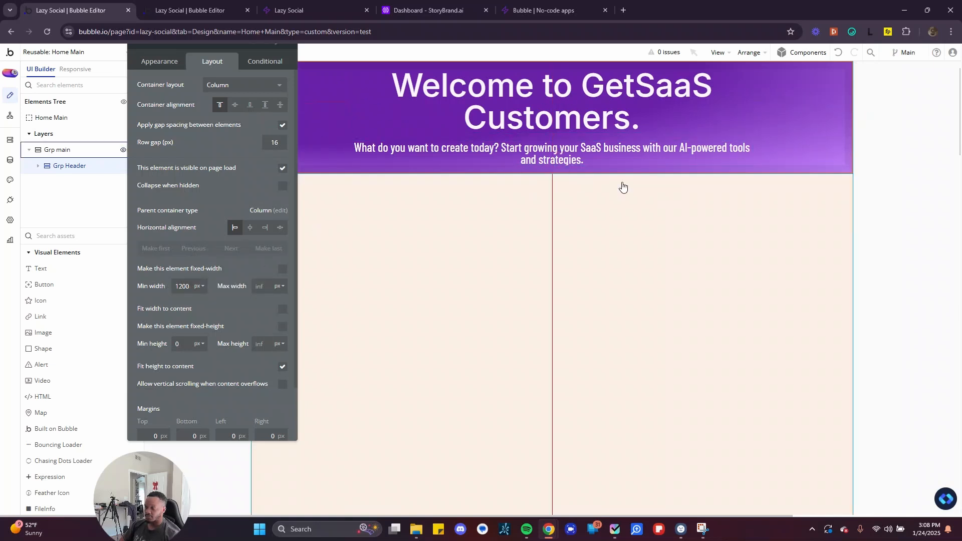
left_click_drag(189, 72, 197, 134)
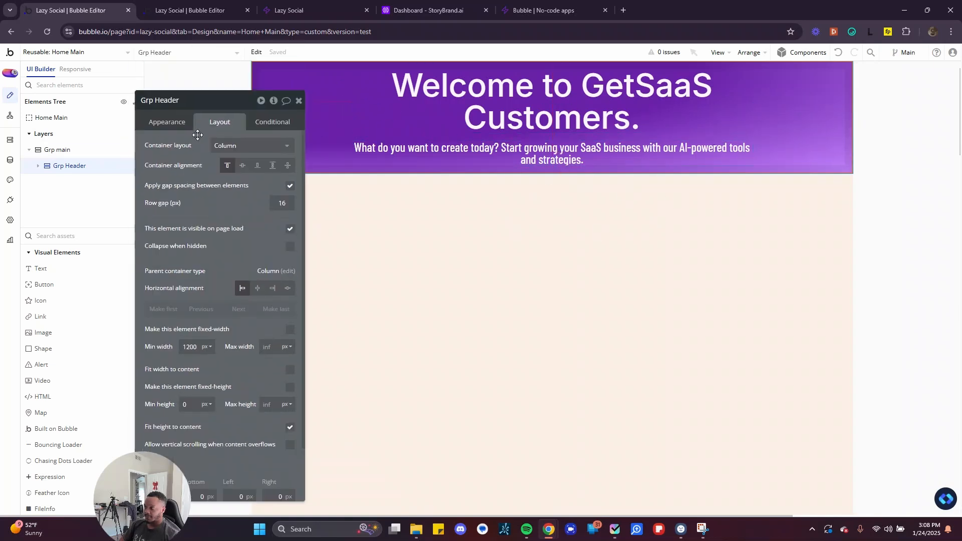
left_click_drag(212, 208, 207, 188)
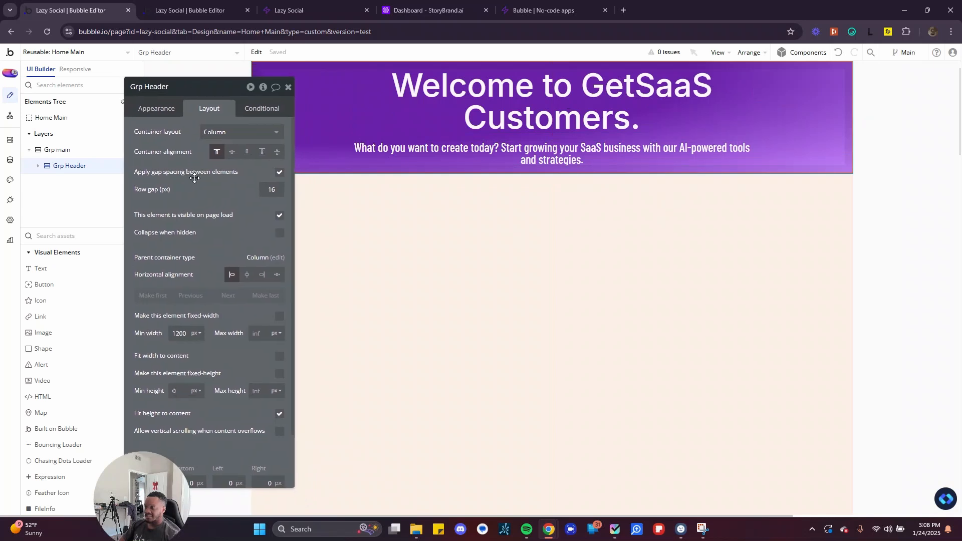
Check the live preview and main_page against Home Main, and close the Grp Header property editor
left_click(188, 10)
left_click(304, 8)
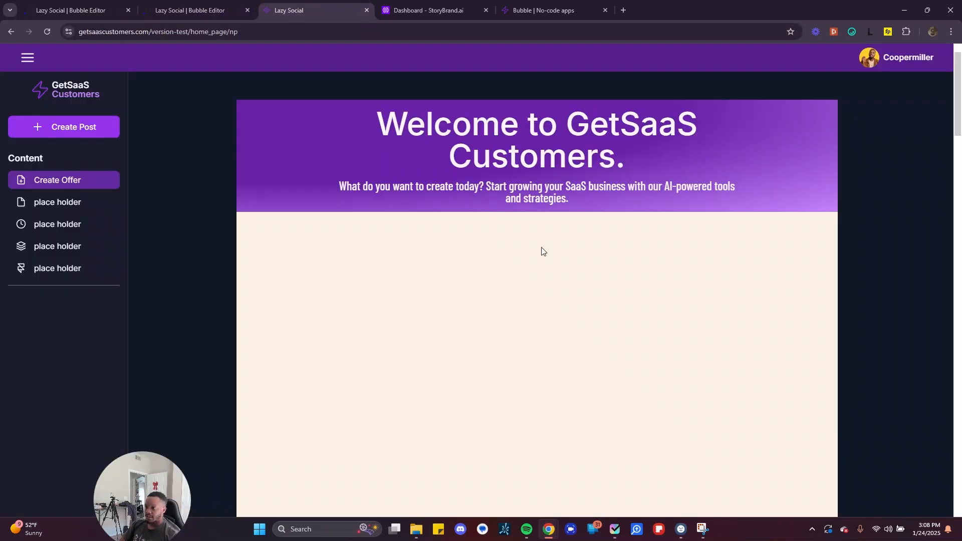
left_click(189, 10)
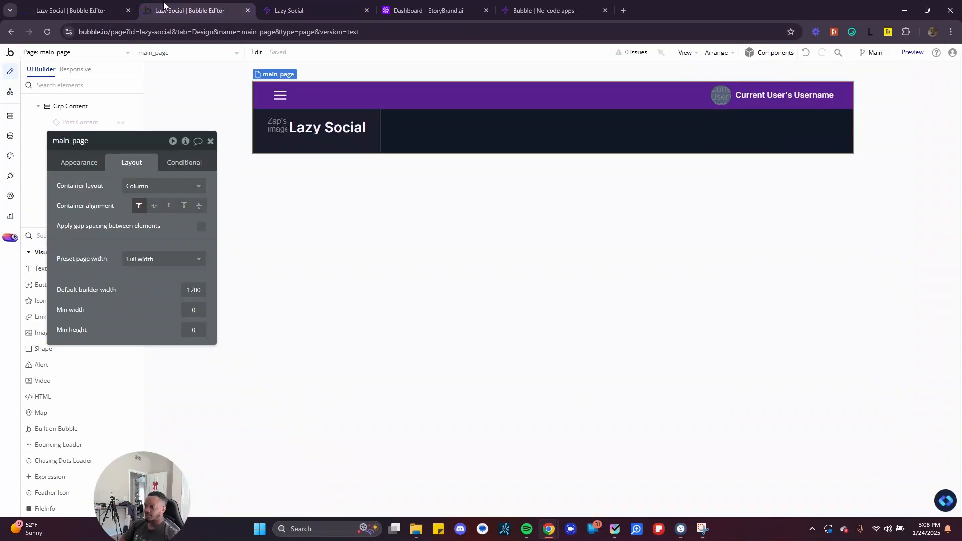
left_click(75, 10)
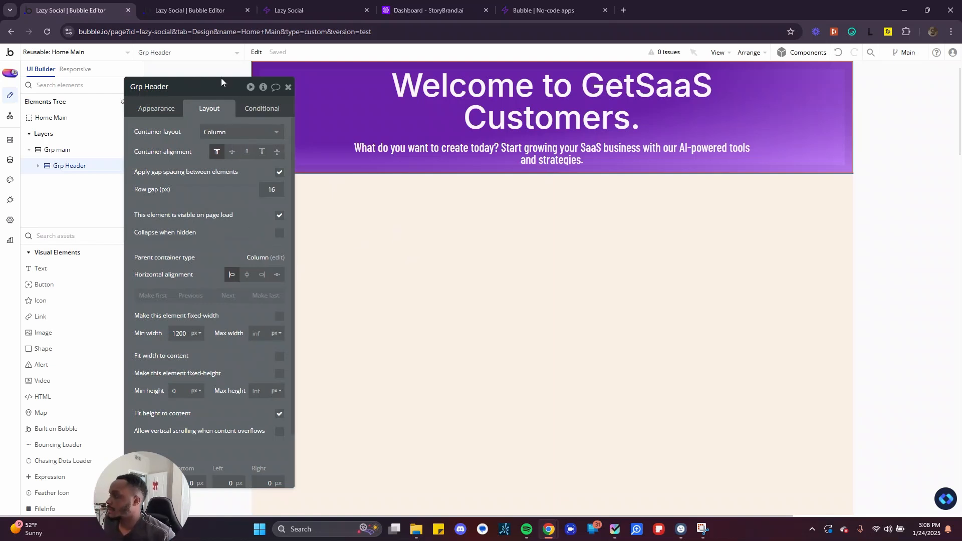
left_click_drag(183, 78, 92, 82)
left_click(195, 82)
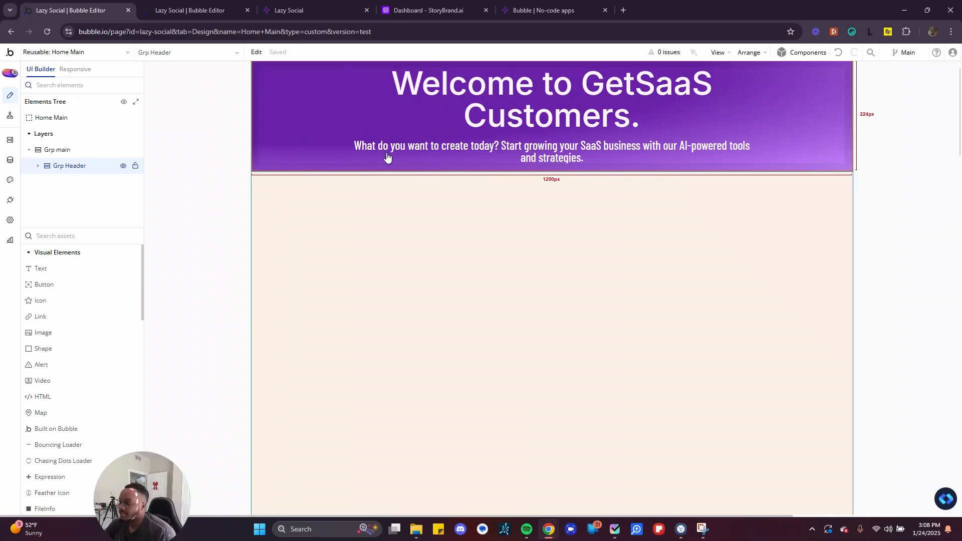
Add a new group inside Grp main of Home Main and move it directly below Grp Header
scroll(389, 175, "up", 2)
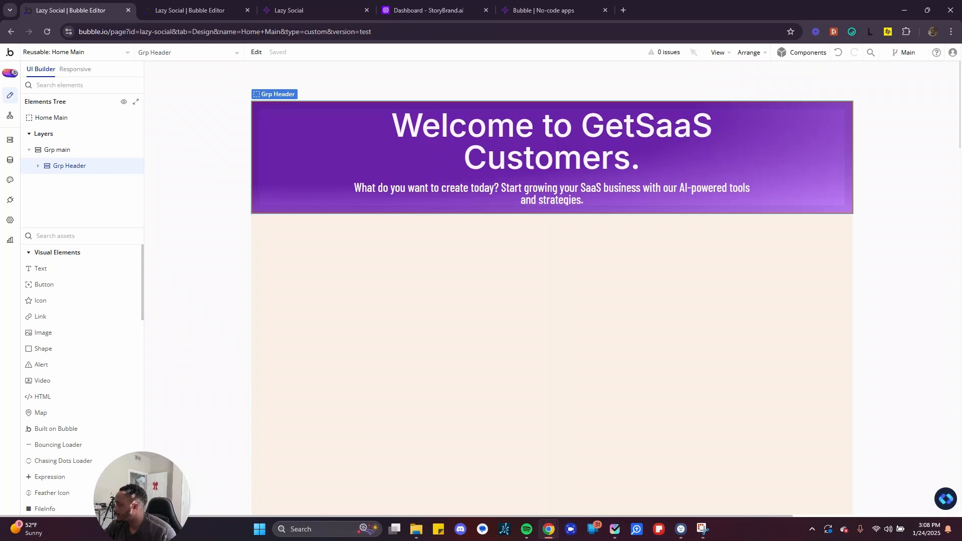
scroll(408, 331, "down", 3)
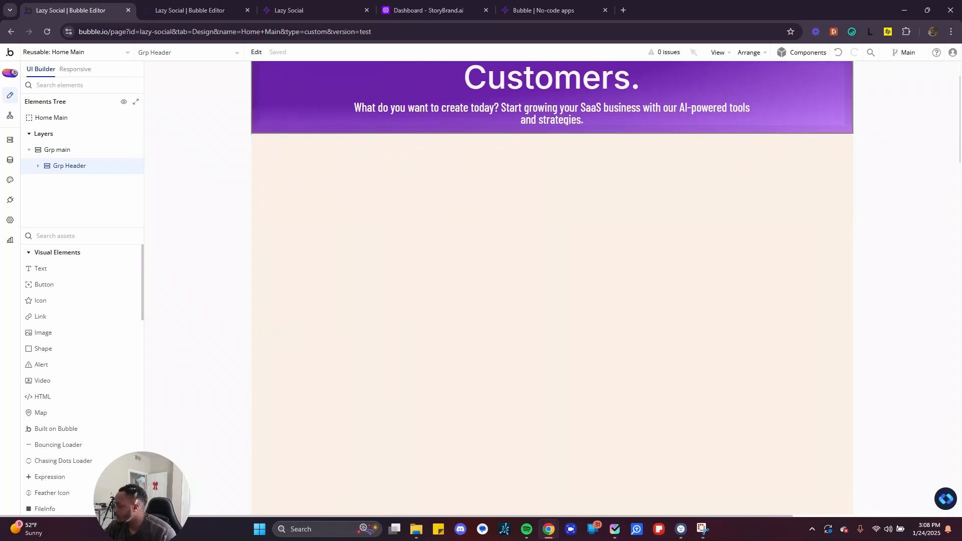
left_click(37, 253)
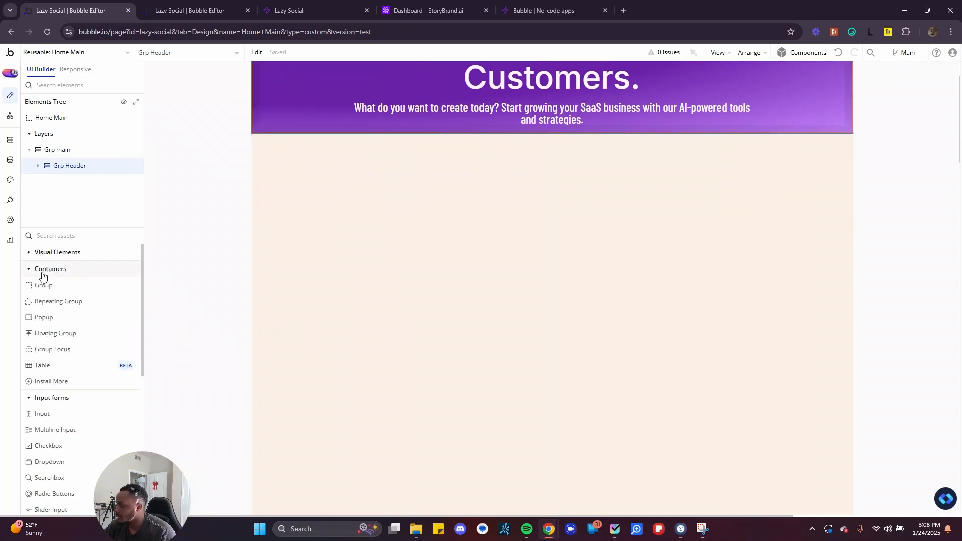
left_click(43, 284)
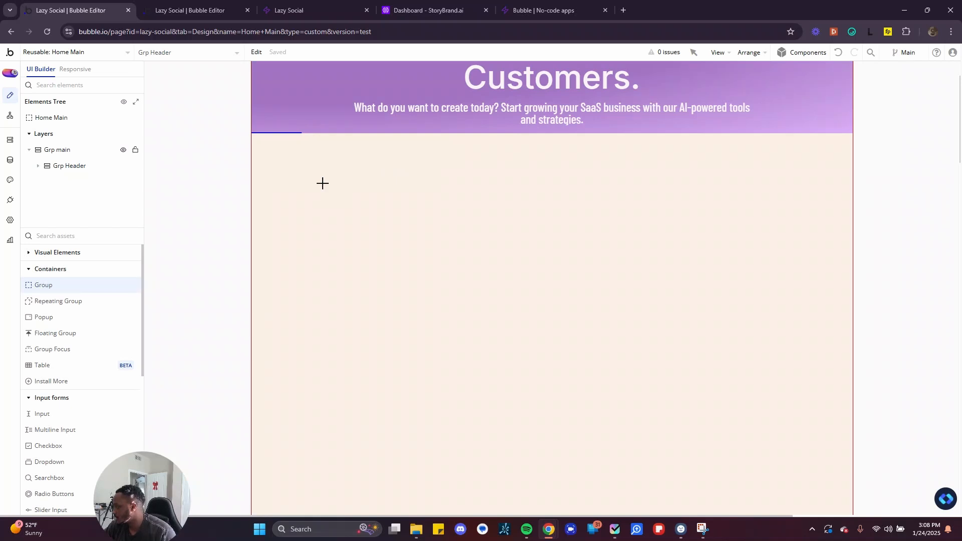
left_click(710, 296)
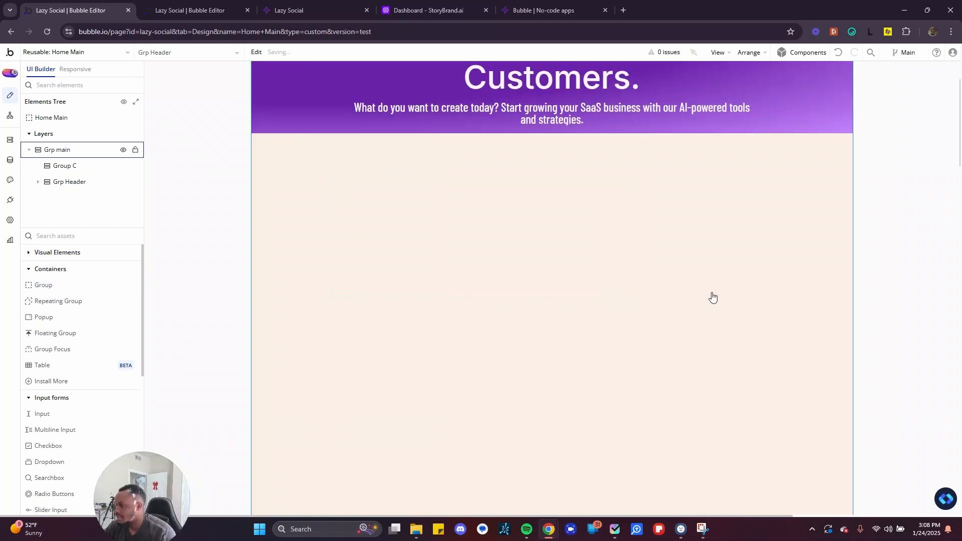
scroll(389, 266, "up", 2)
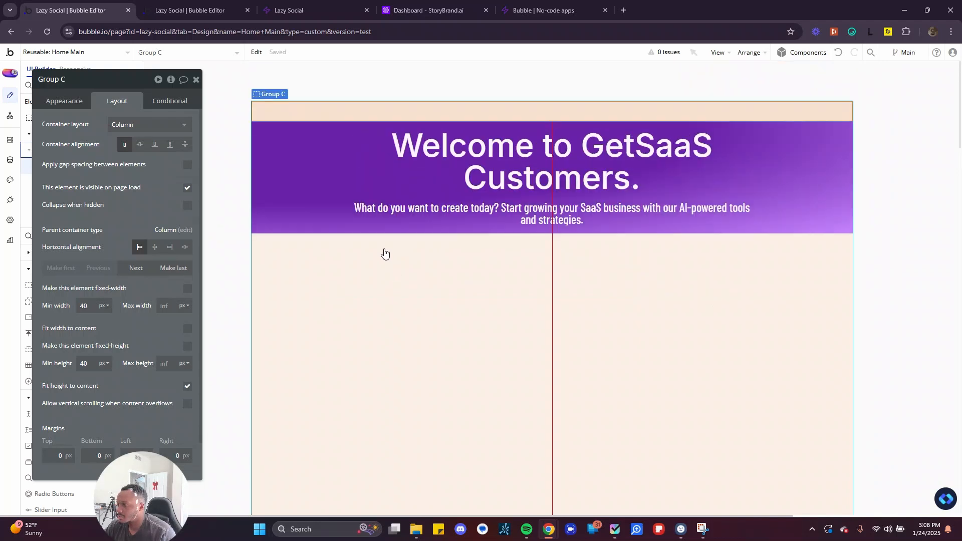
left_click(136, 268)
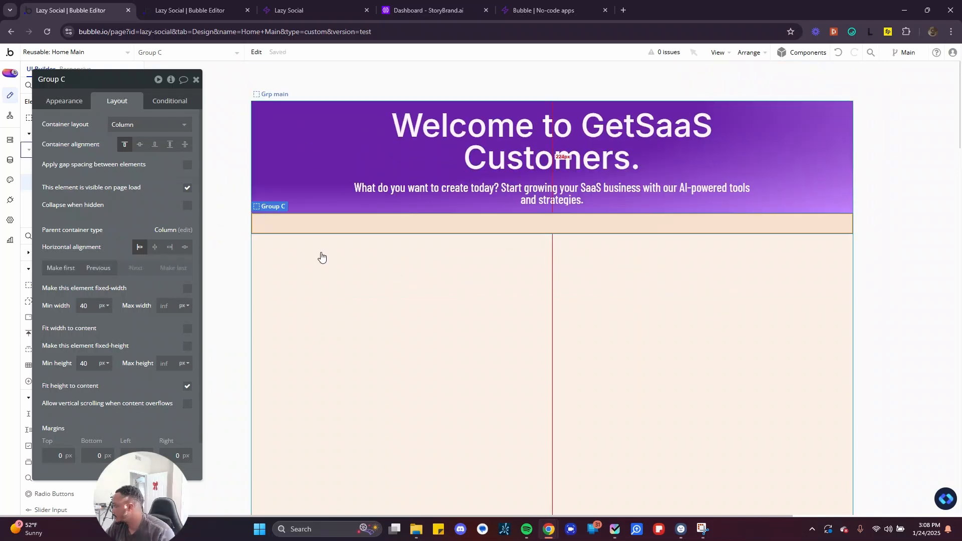
Switch to v0 to review the home page card design, return to Bubble and close the new group's property editor
left_click_drag(280, 540, 471, 2)
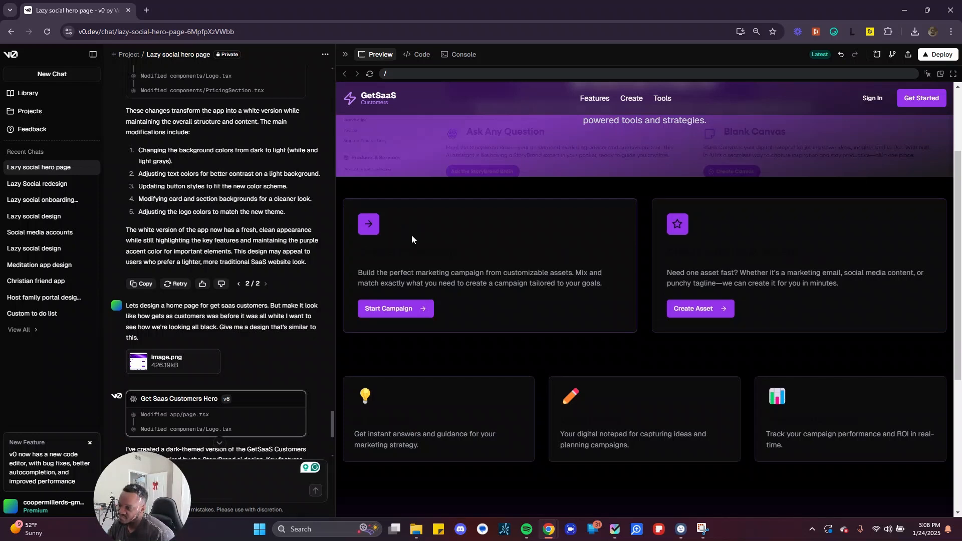
left_click_drag(404, 8, 100, 540)
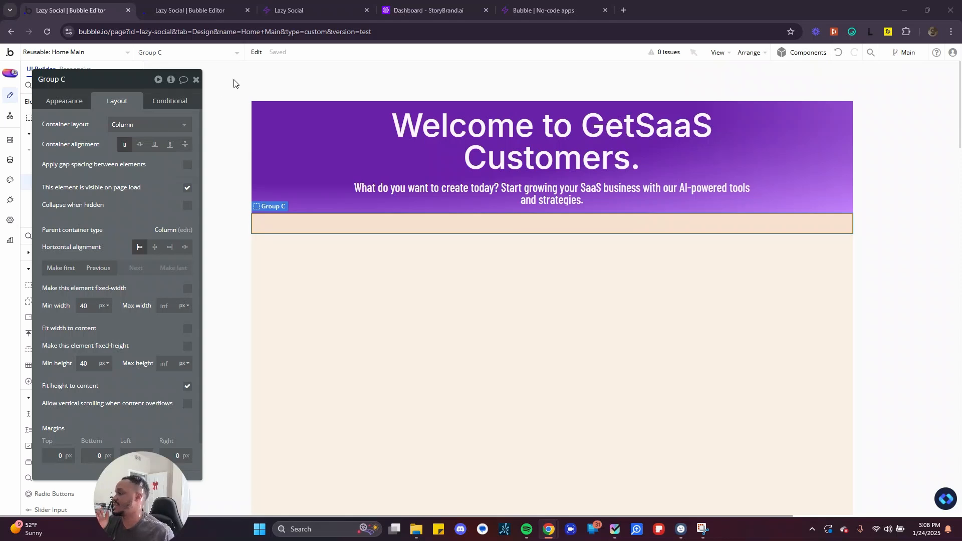
left_click(196, 79)
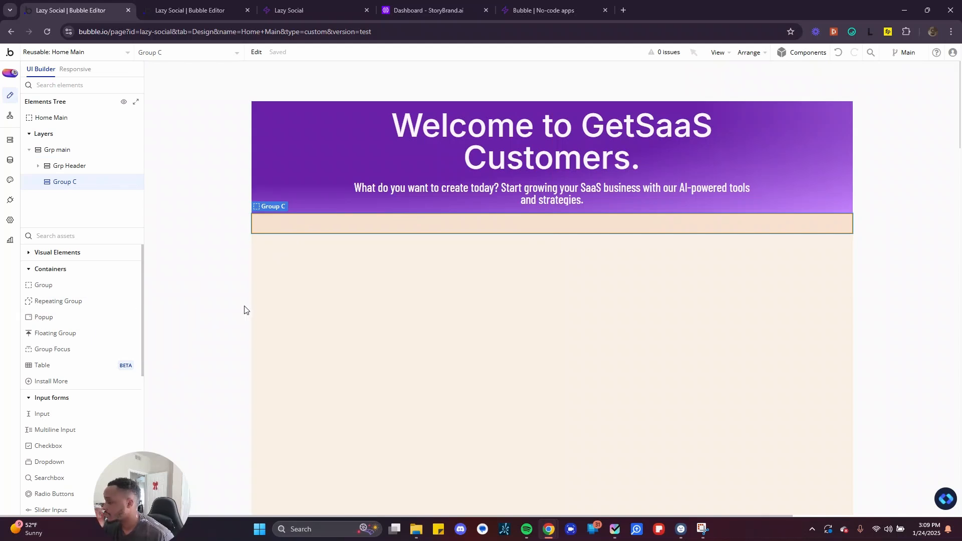
Set Group C's minimum width to 50% in its layout properties
double_click(306, 230)
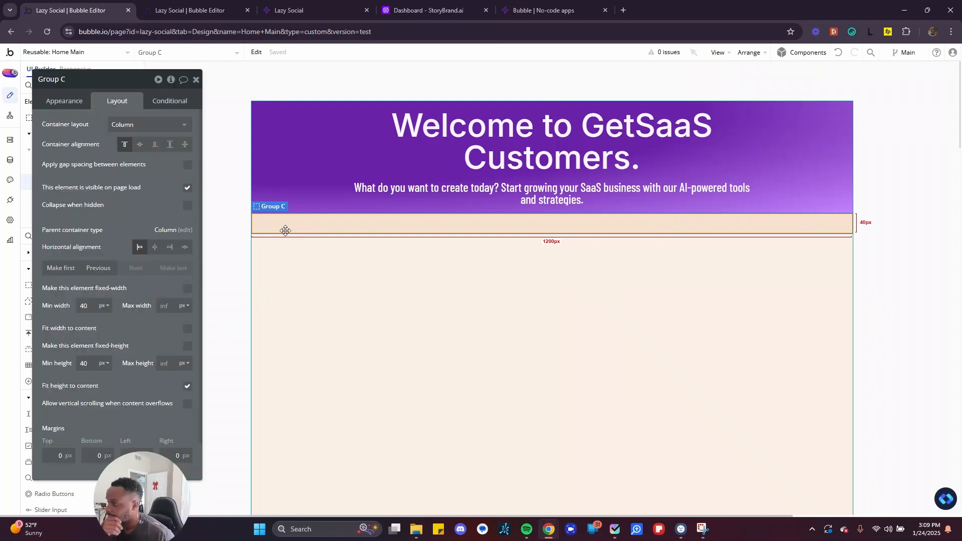
double_click(89, 306)
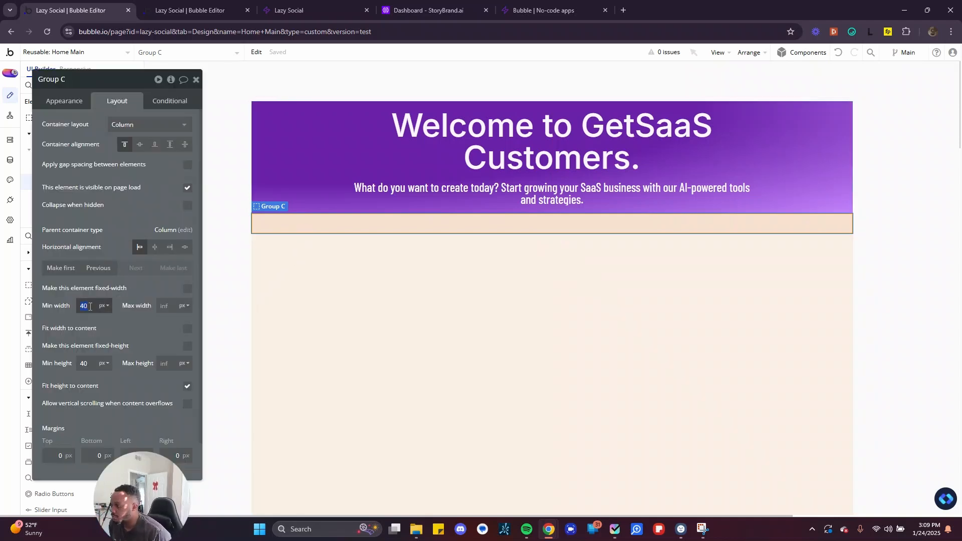
left_click(103, 306)
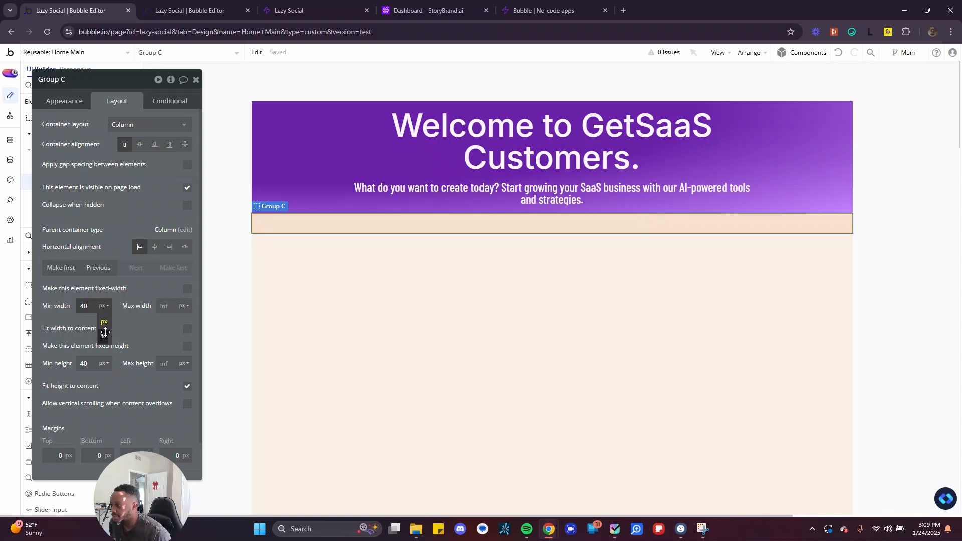
left_click(104, 326)
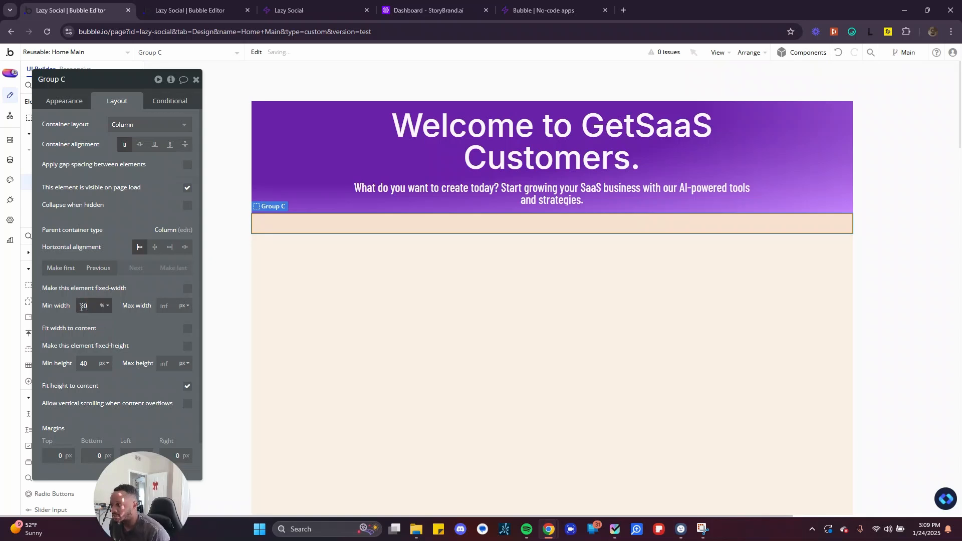
left_click(383, 281)
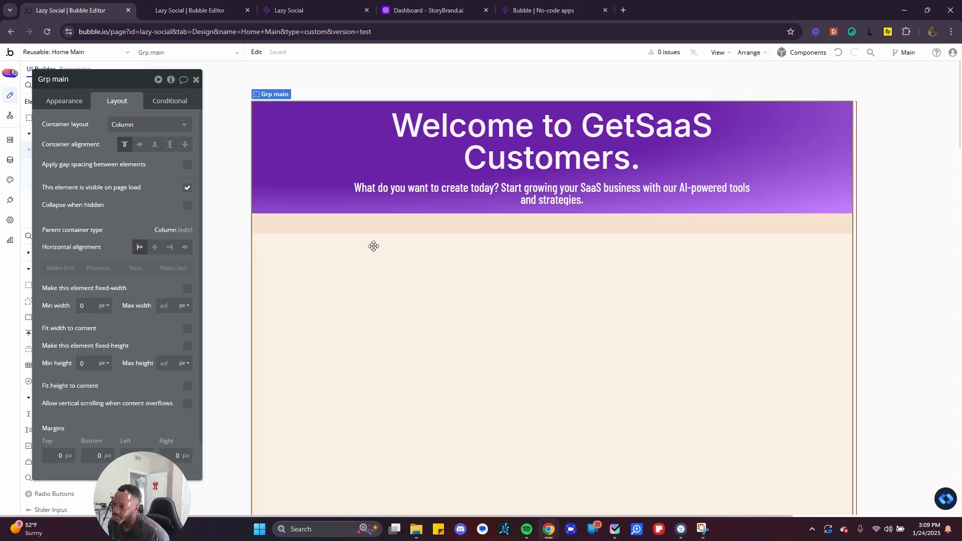
left_click(361, 226)
left_click(340, 269)
Duplicate Group C and group both copies in a row container
left_click(347, 230)
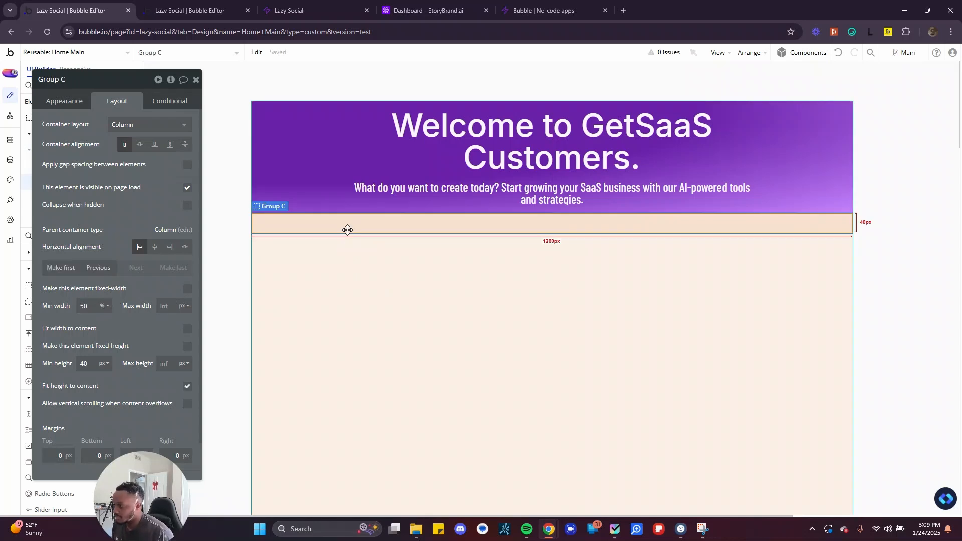
key("ctrl+d")
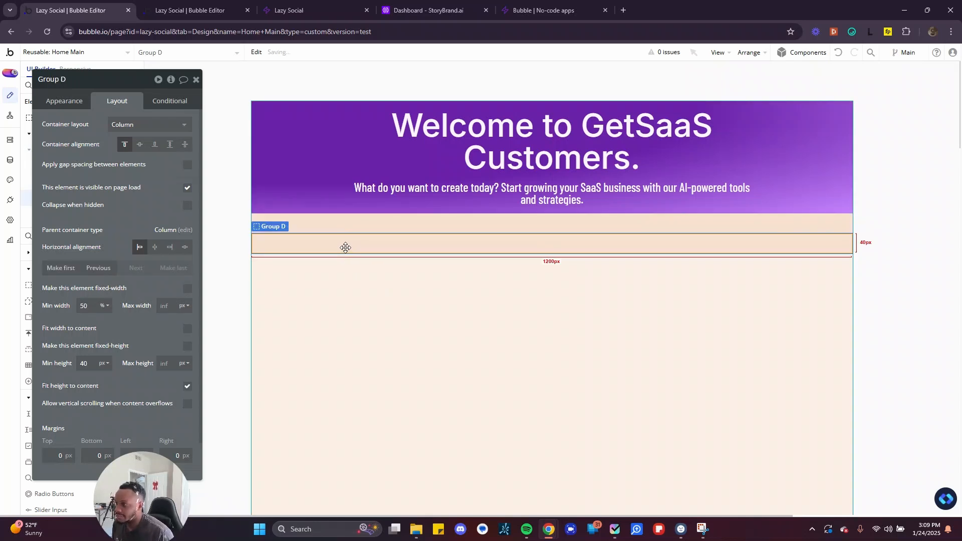
left_click(346, 228, "shift")
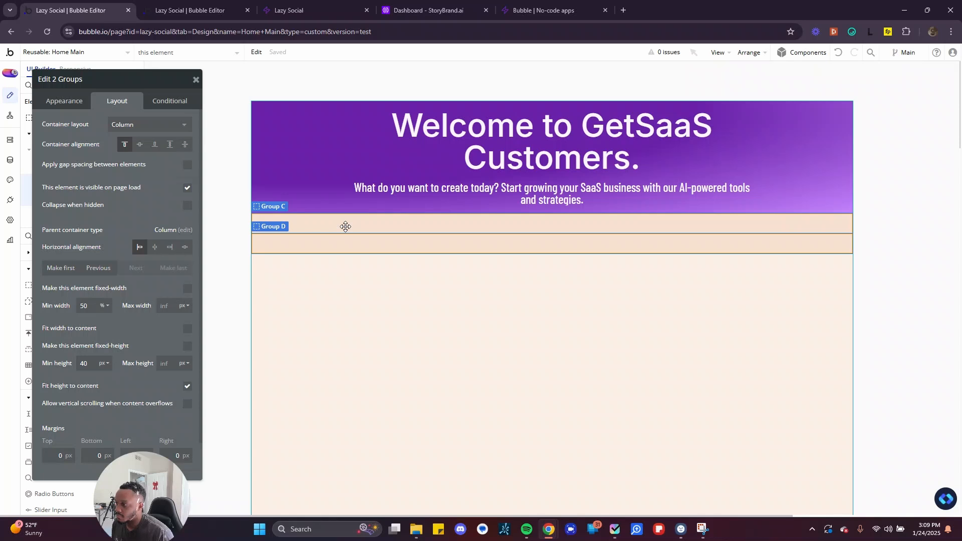
right_click(345, 226)
mouse_move(429, 292)
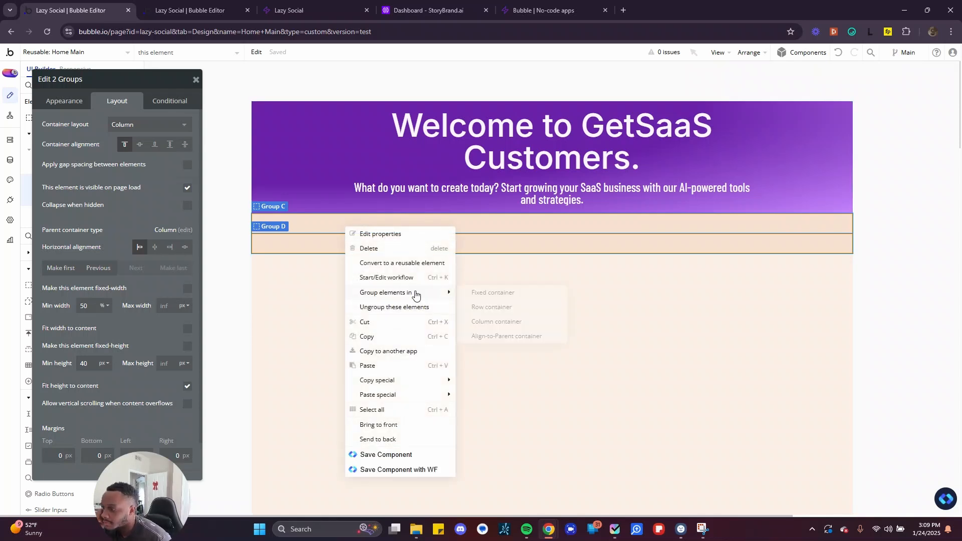
left_click(488, 308)
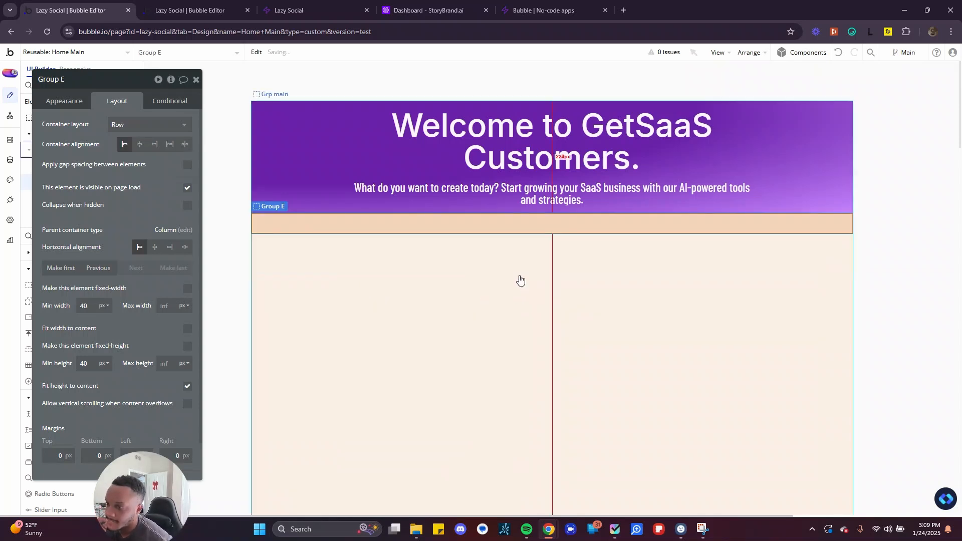
Expand Group E in the elements tree and rename its child Group C as Grp Card 1
scroll(425, 339, "down", 5)
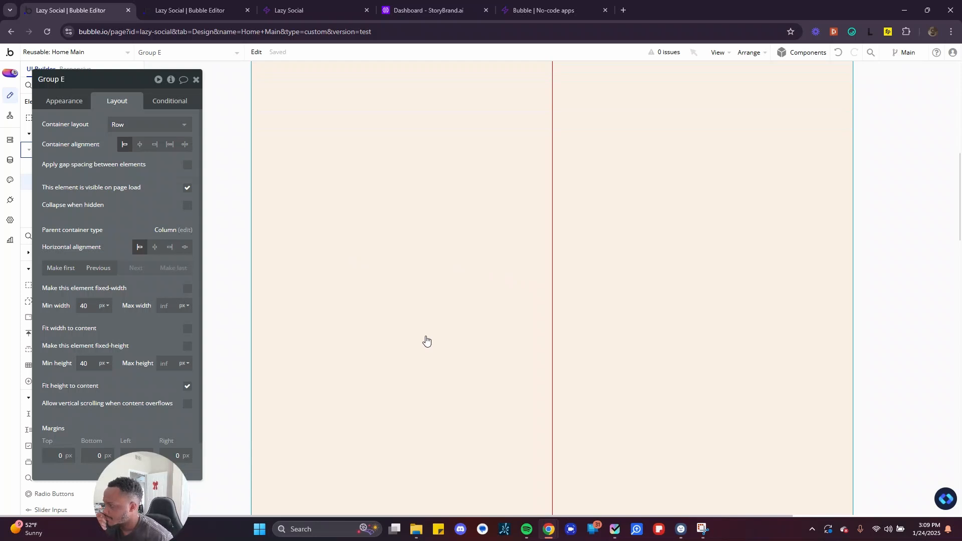
left_click(196, 79)
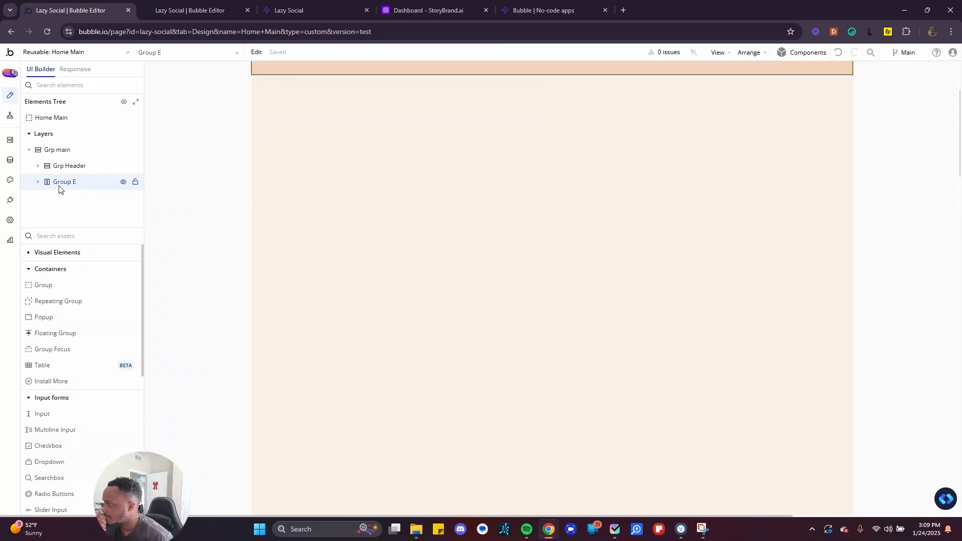
left_click(38, 182)
left_click(196, 79)
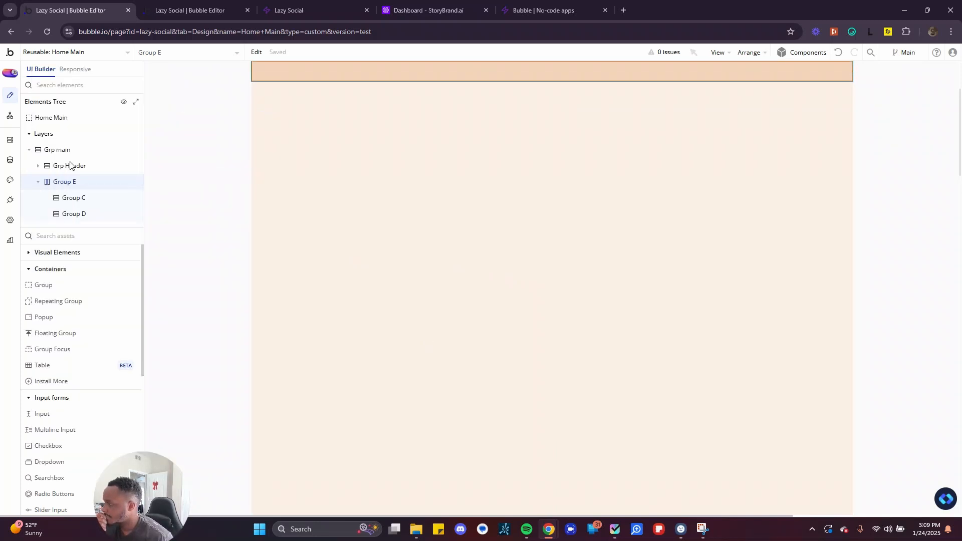
left_click(70, 198)
scroll(576, 125, "up", 3)
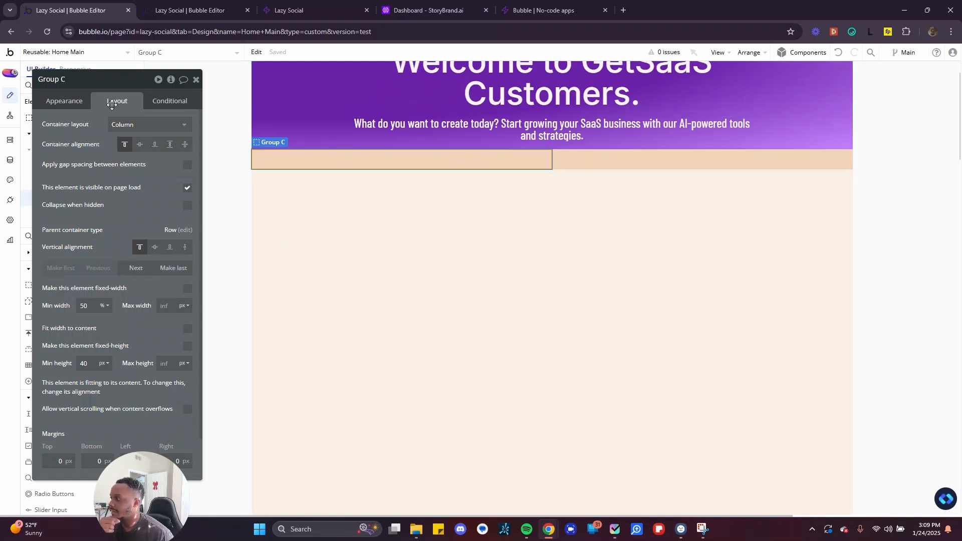
left_click_drag(108, 79, 180, 141)
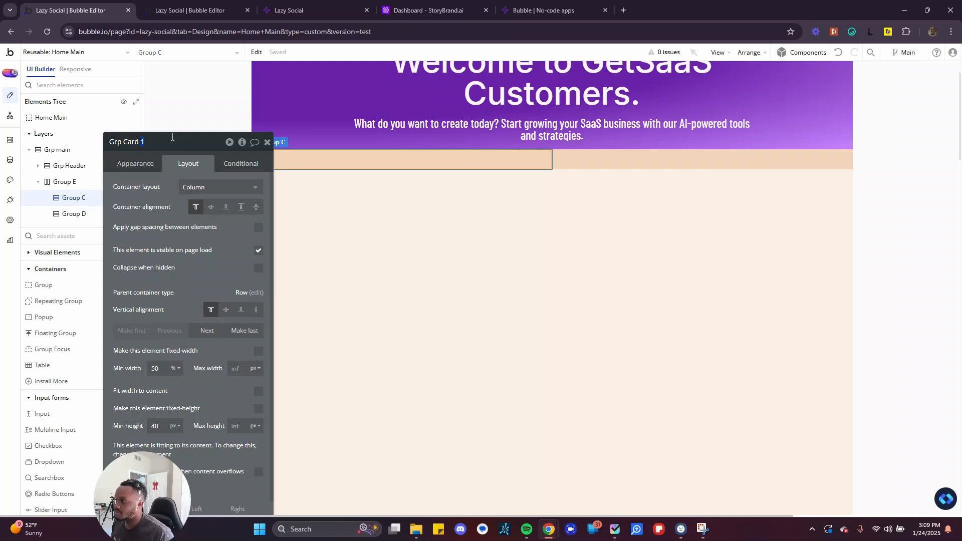
Rename Group D, the second group in the row, as Grp Card 2
left_click(606, 163)
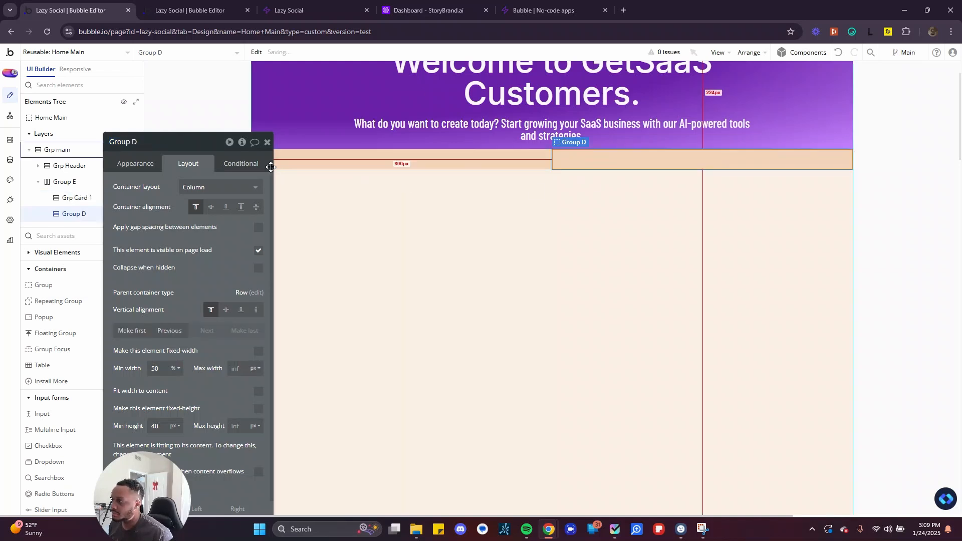
left_click(172, 141)
key("ctrl+a")
type("Grp Card 1")
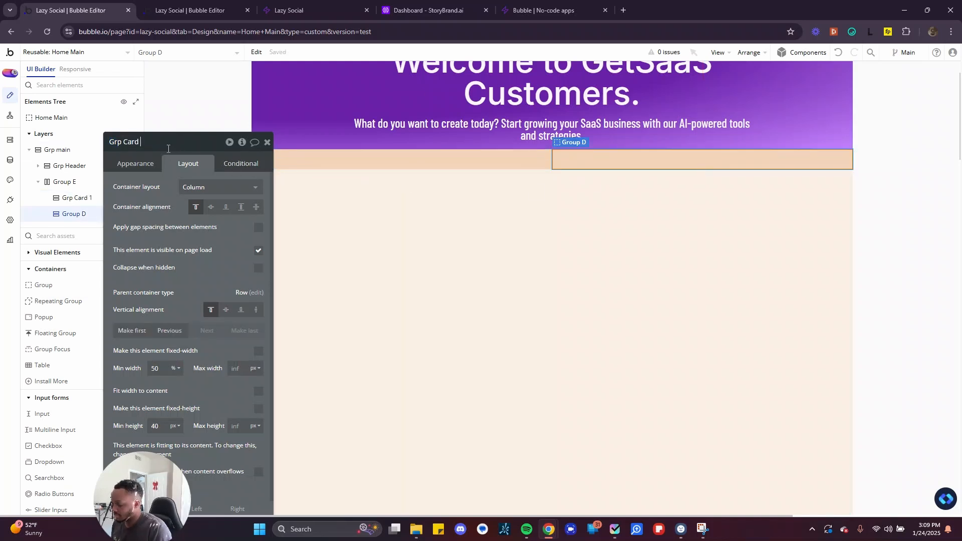
key("Return")
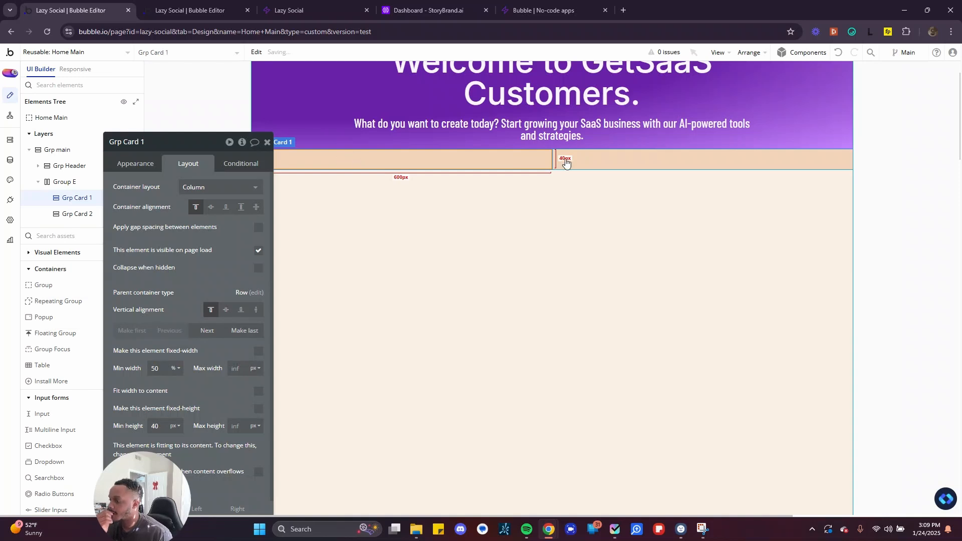
Delete Grp Card 2 and set Grp Card 1's minimum height to 500 px
key("Delete")
left_click(496, 158)
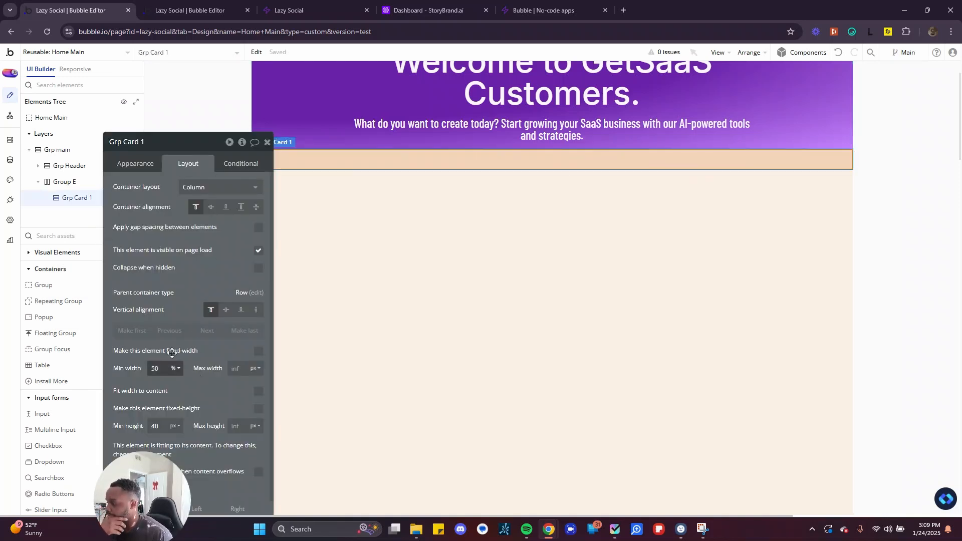
scroll(170, 353, "down", 2)
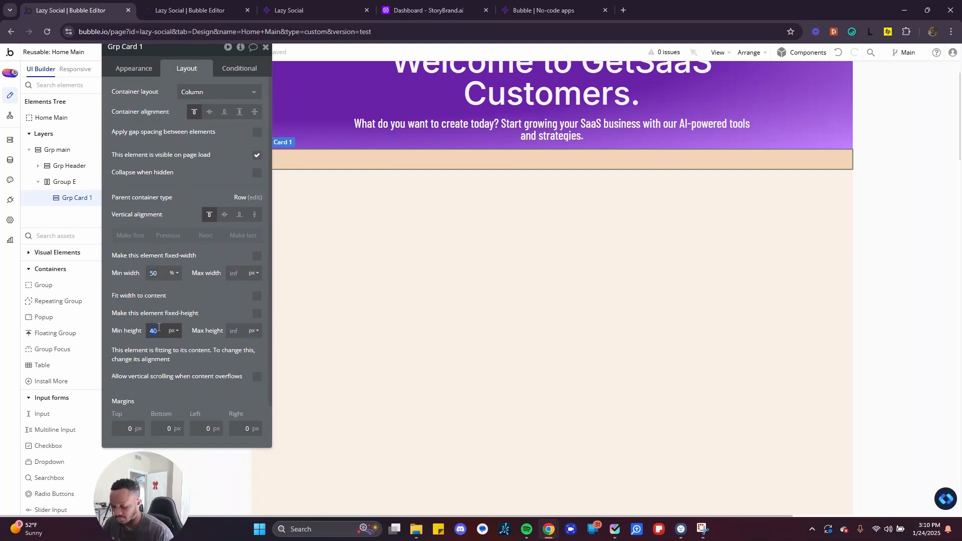
left_click(159, 327)
type("500")
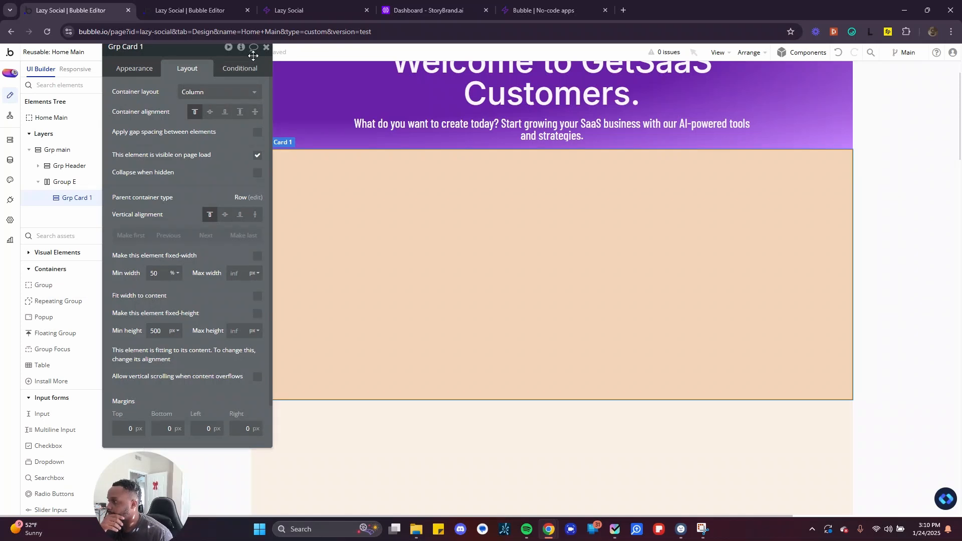
left_click(266, 47)
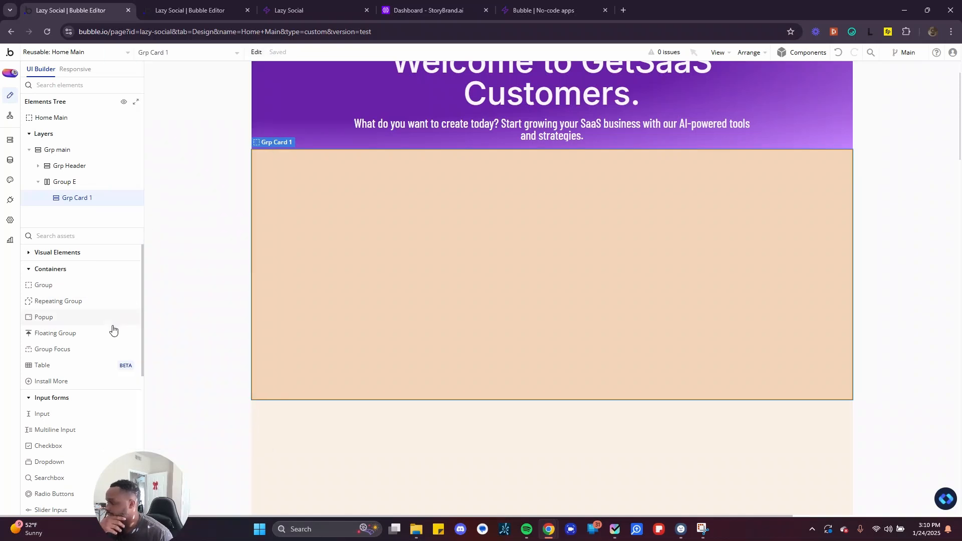
Place a small Image element in the upper-left corner of Grp Card 1
left_click(52, 399)
left_click(47, 271)
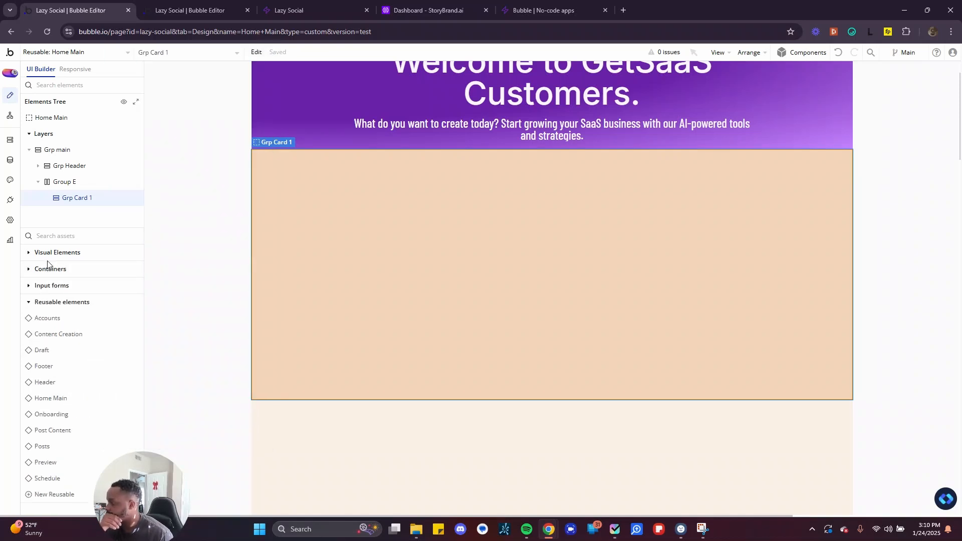
mouse_move(35, 336)
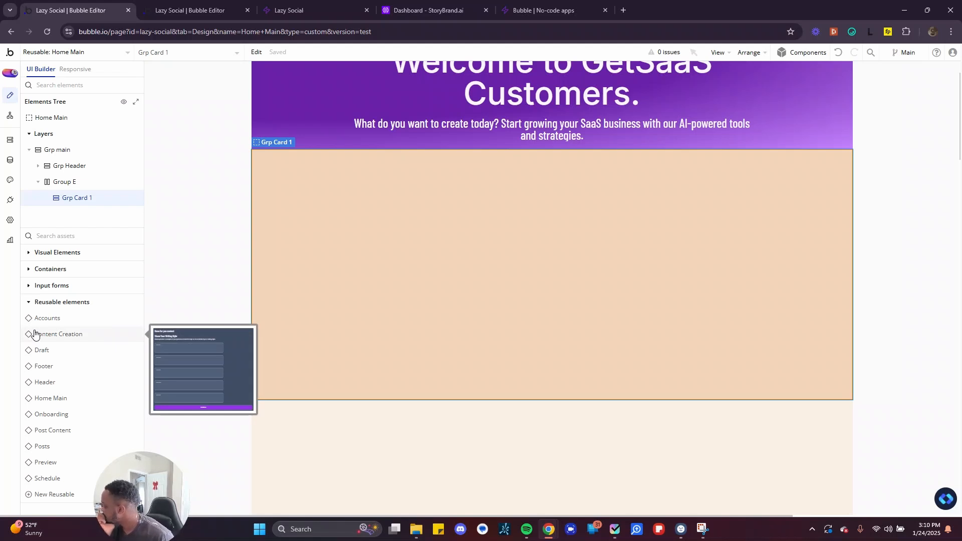
left_click(62, 302)
left_click(61, 253)
left_click(43, 333)
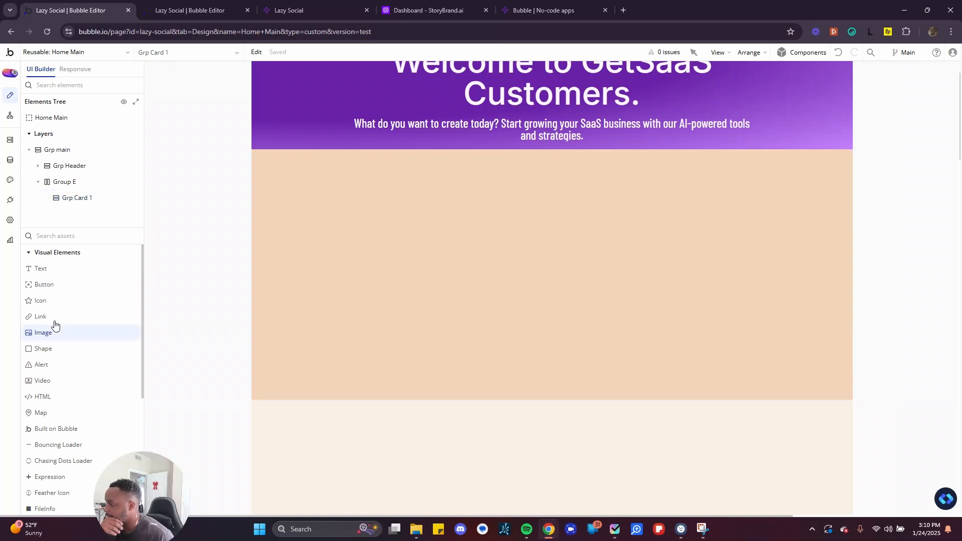
left_click_drag(279, 190, 331, 231)
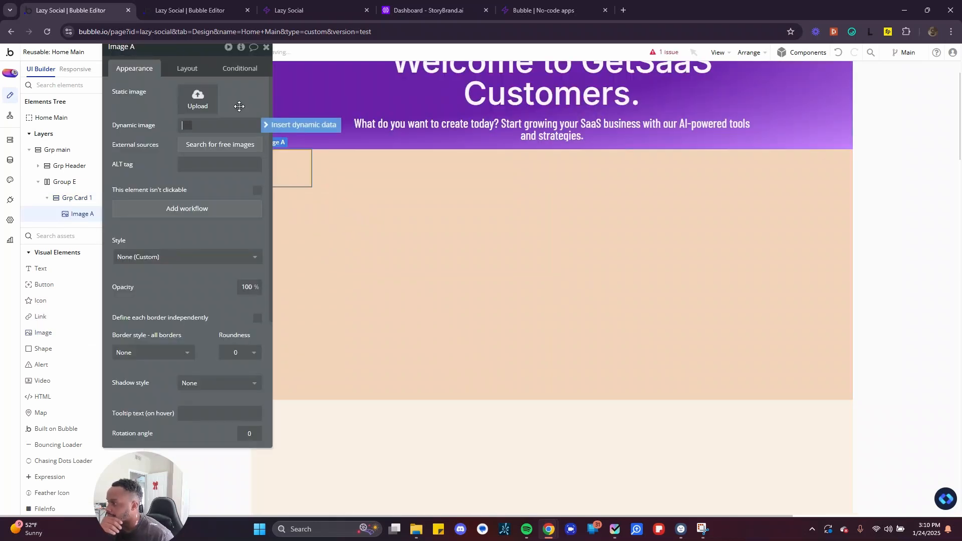
Open the icons8.com website in a new browser tab
left_click(626, 9)
type("icon")
key("Return")
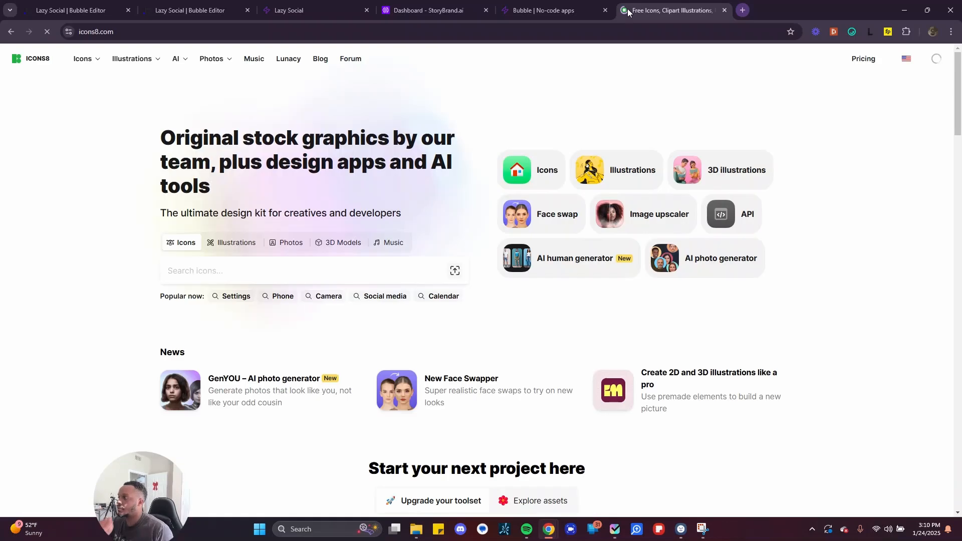
Try to search the Icons8 icon library for "value"
left_click(299, 266)
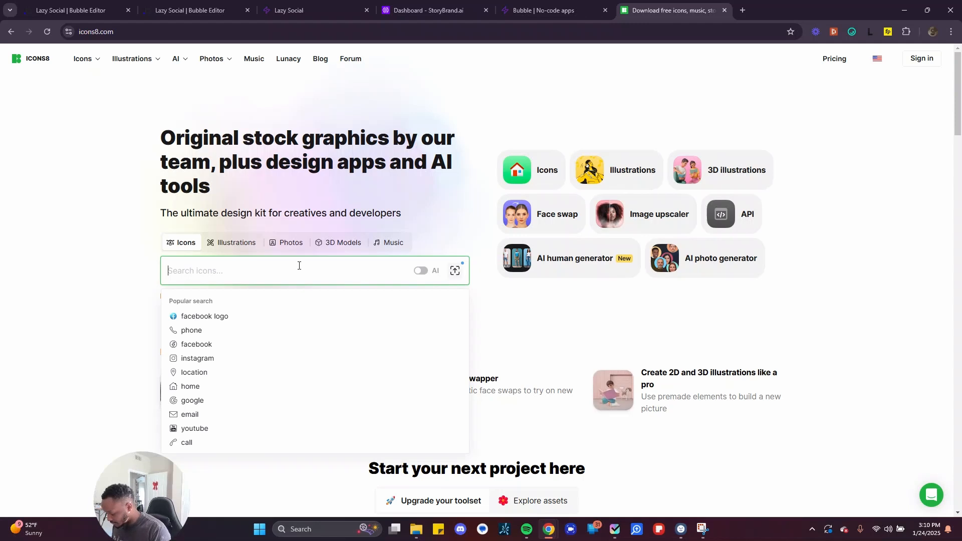
type("value")
key("Return")
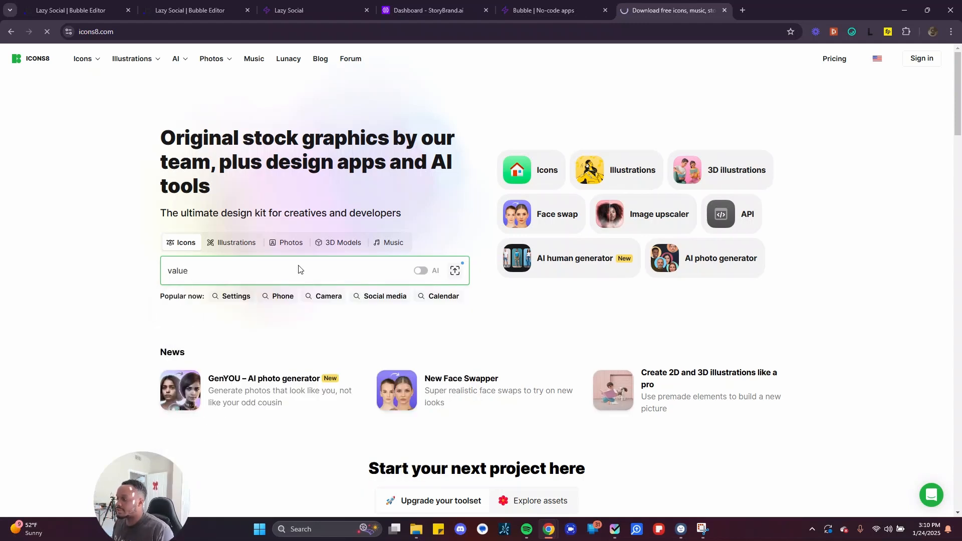
left_click(292, 267)
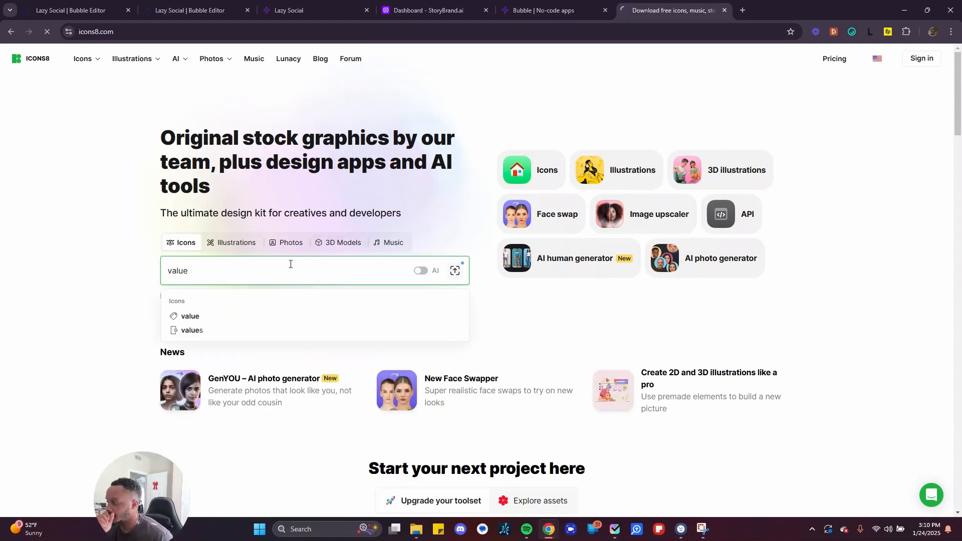
key("Return")
scroll(285, 255, "down", 2)
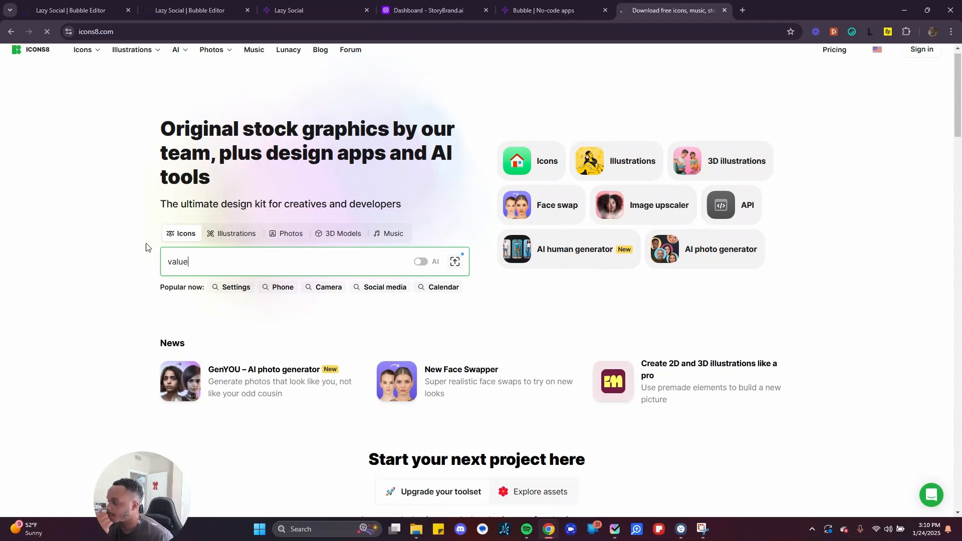
left_click(225, 159)
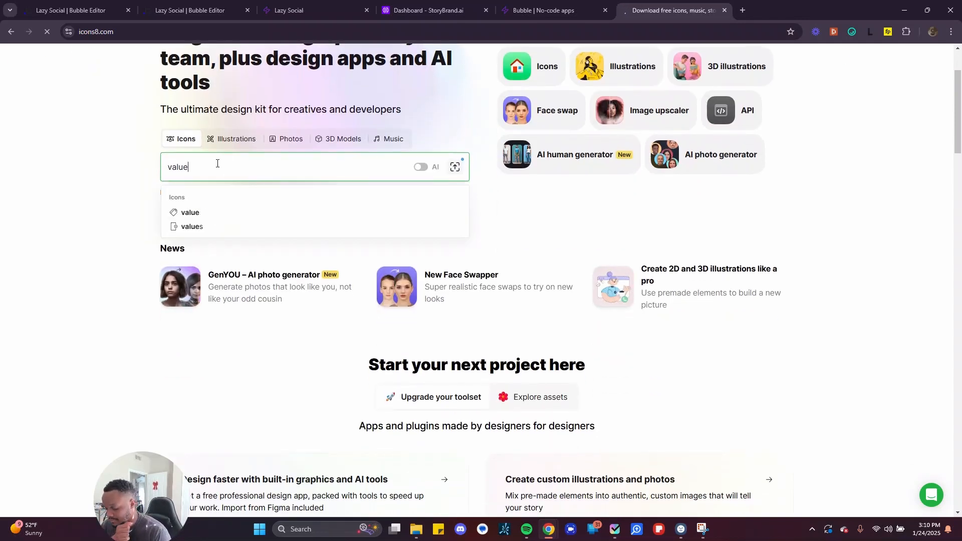
key("Return")
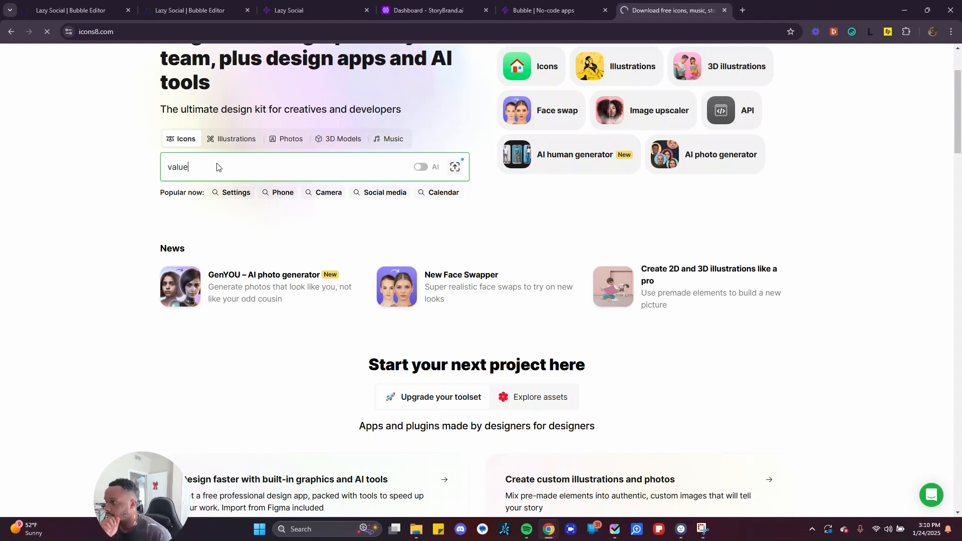
Reload icons8.com and search the icon library for "value"
left_click(162, 36)
key("Return")
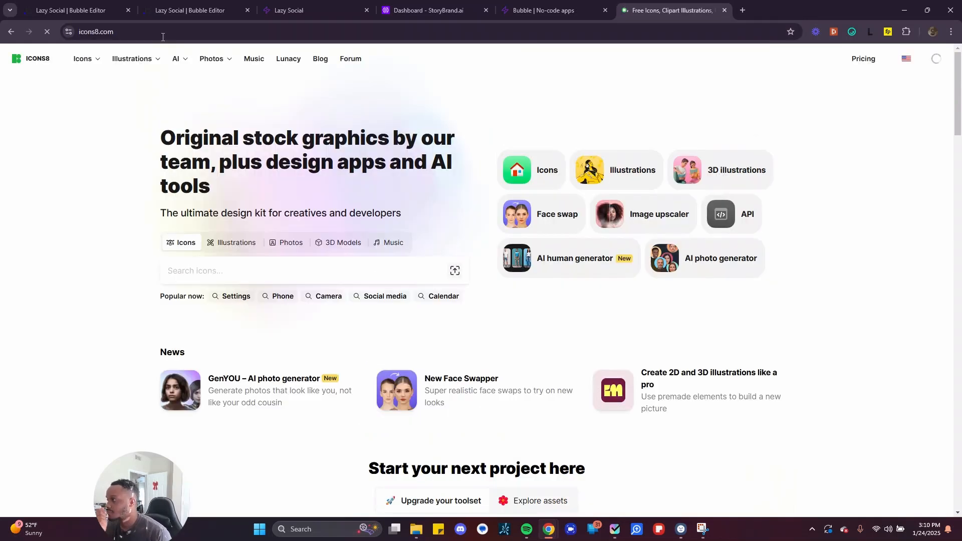
left_click(217, 168)
type("value")
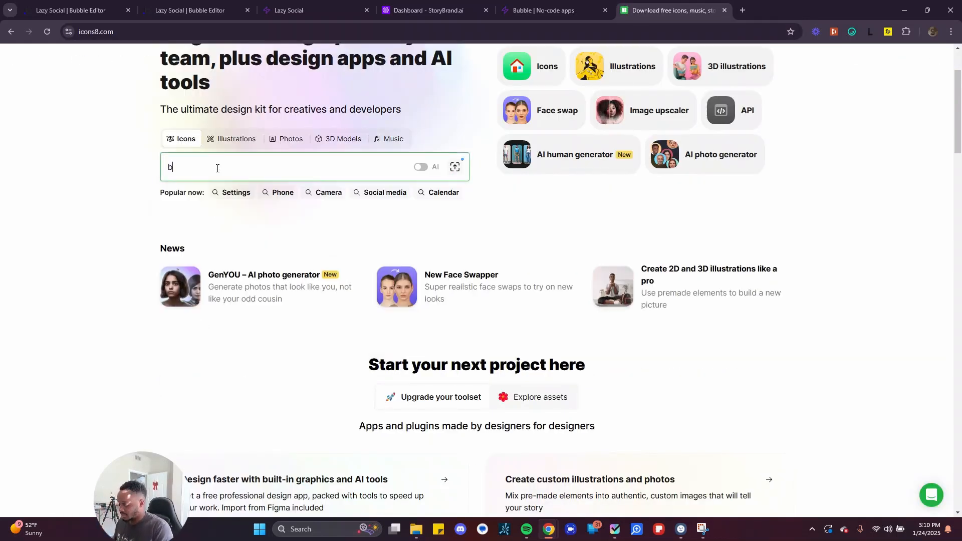
key("Return")
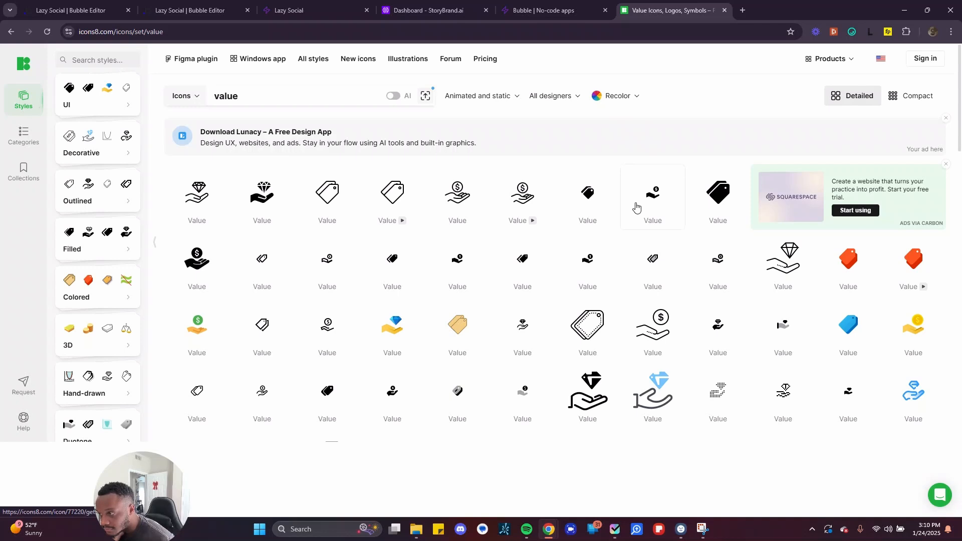
Download the Windows 11 Color value icon of a yellow hand with a coin as a 60×60 PNG
scroll(641, 235, "down", 2)
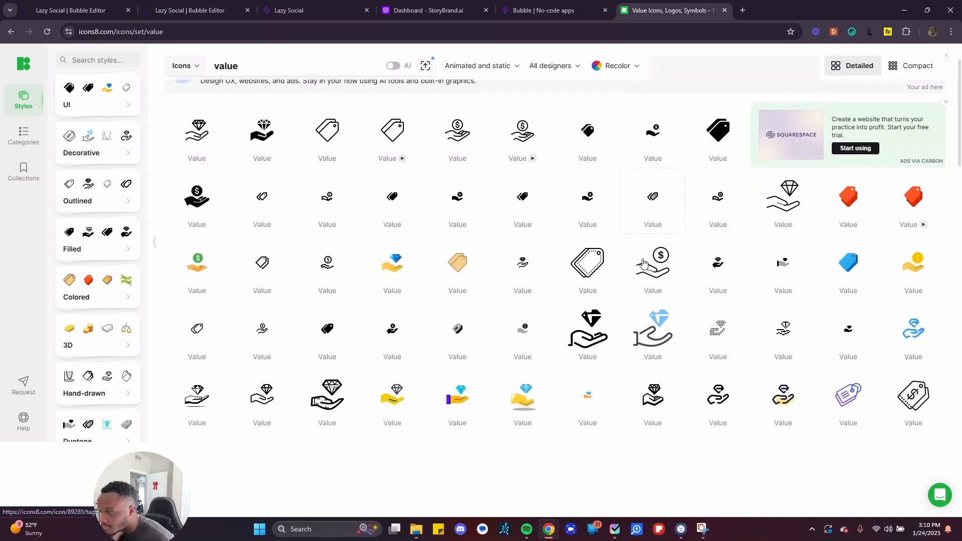
scroll(643, 264, "down", 5)
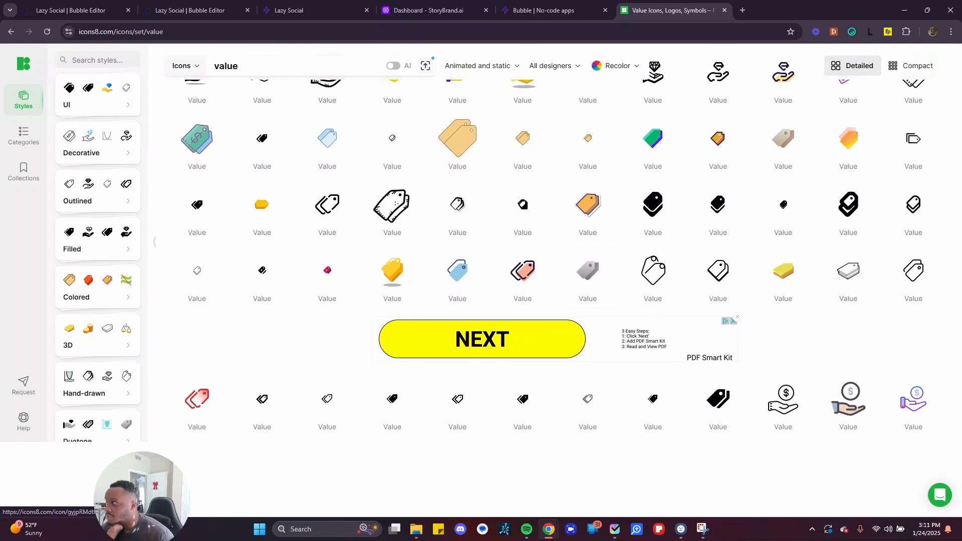
left_click_drag(0, 236, 626, 23)
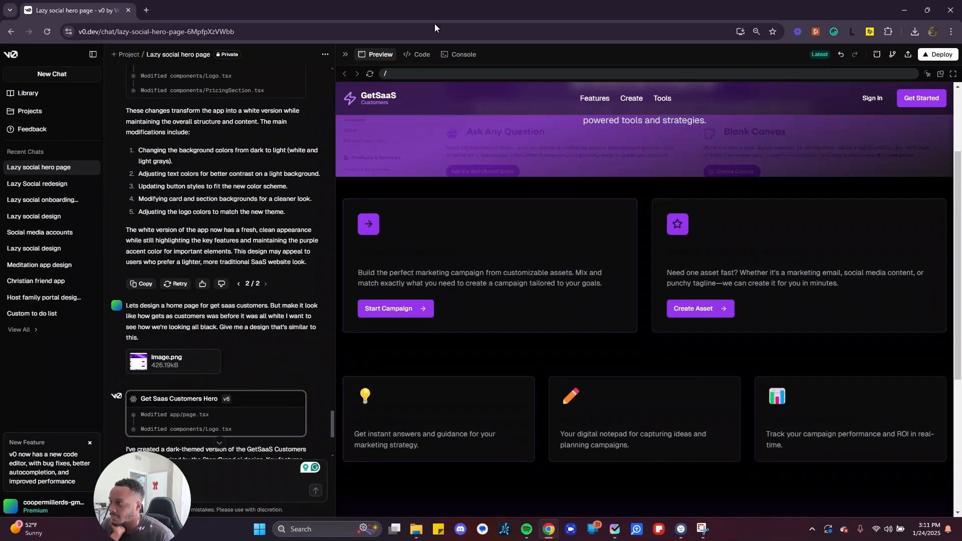
left_click_drag(554, 4, 0, 236)
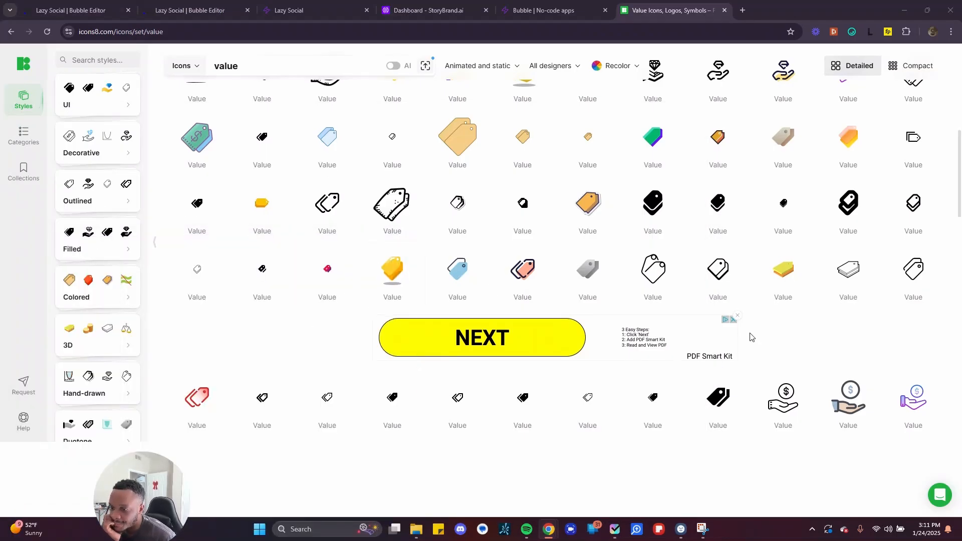
scroll(752, 336, "up", 1)
scroll(752, 336, "up", 4)
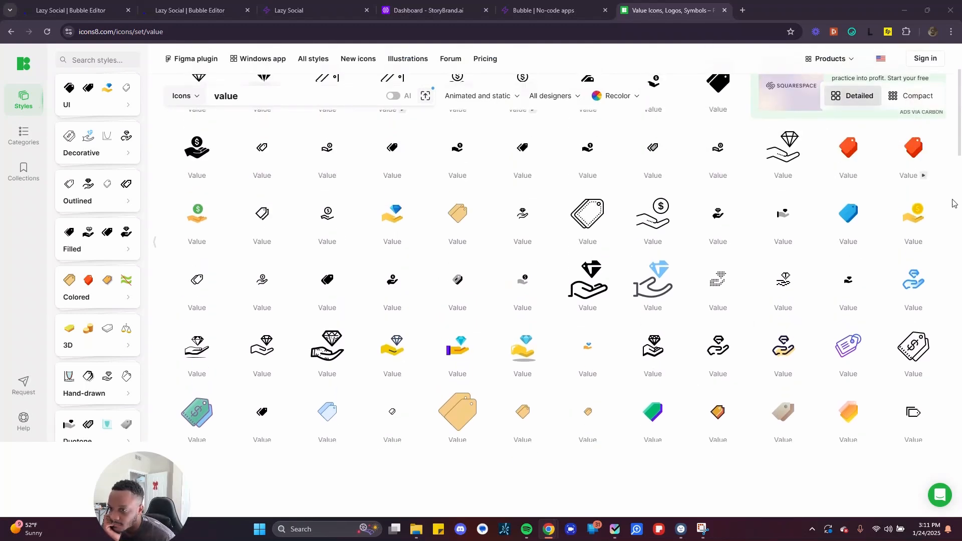
left_click(915, 219)
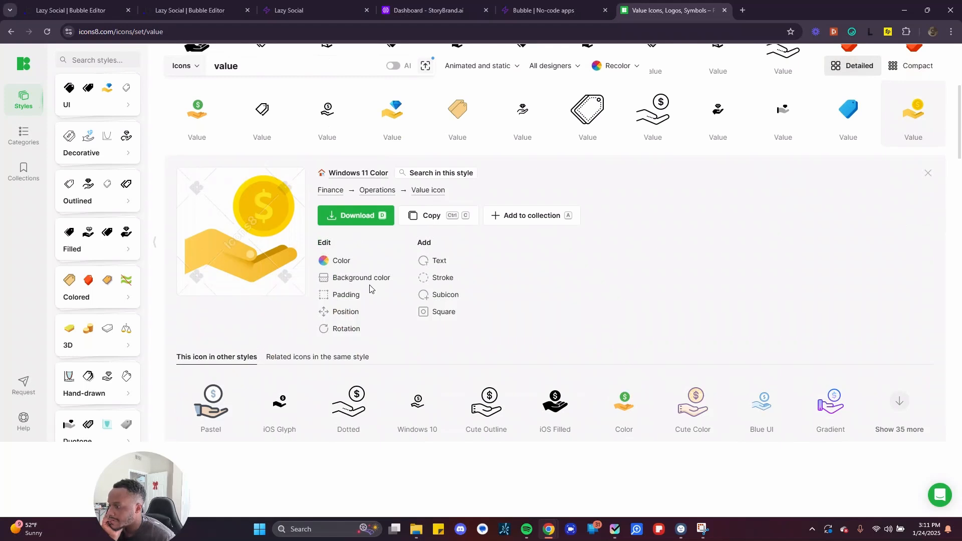
left_click(359, 216)
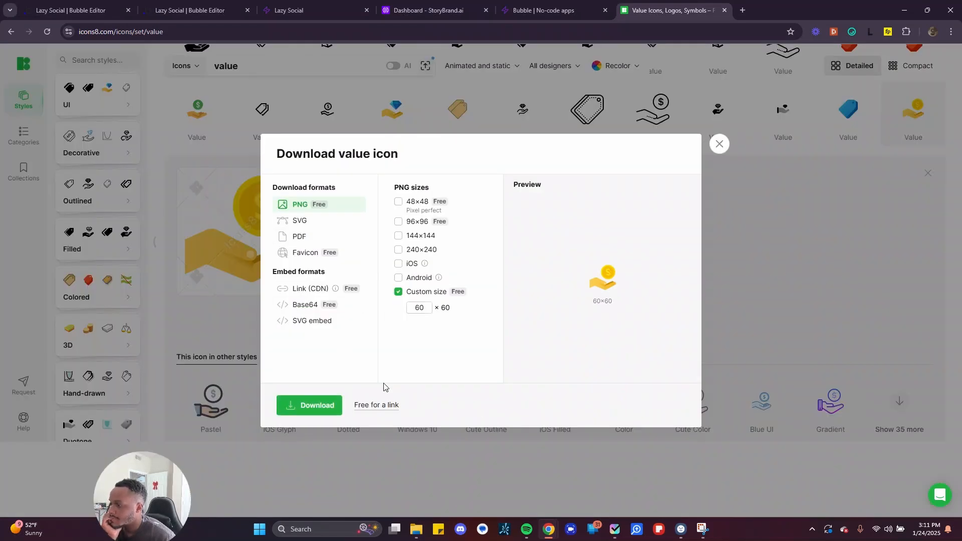
left_click(309, 405)
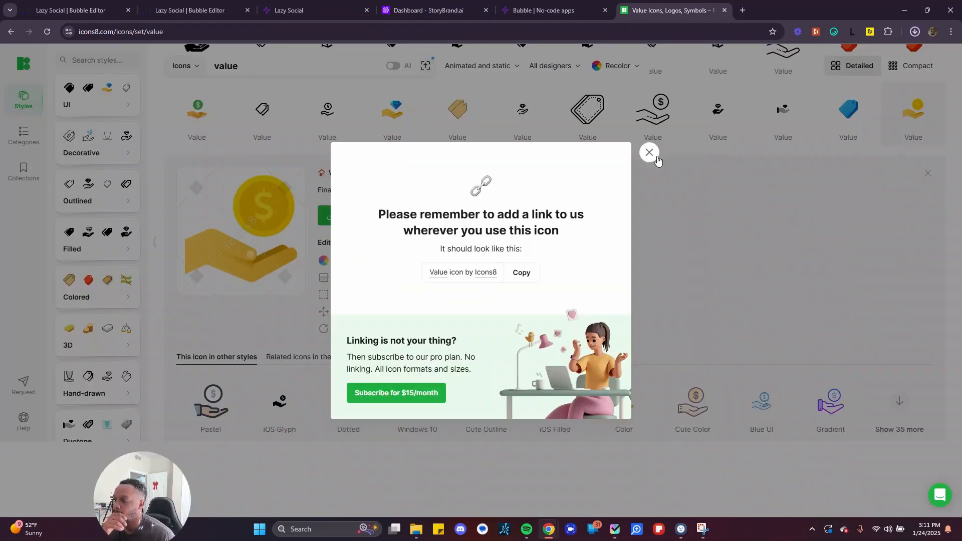
left_click(649, 152)
Return to the Bubble editor and upload icons8-value-60 as Image A's static image
left_click(70, 10)
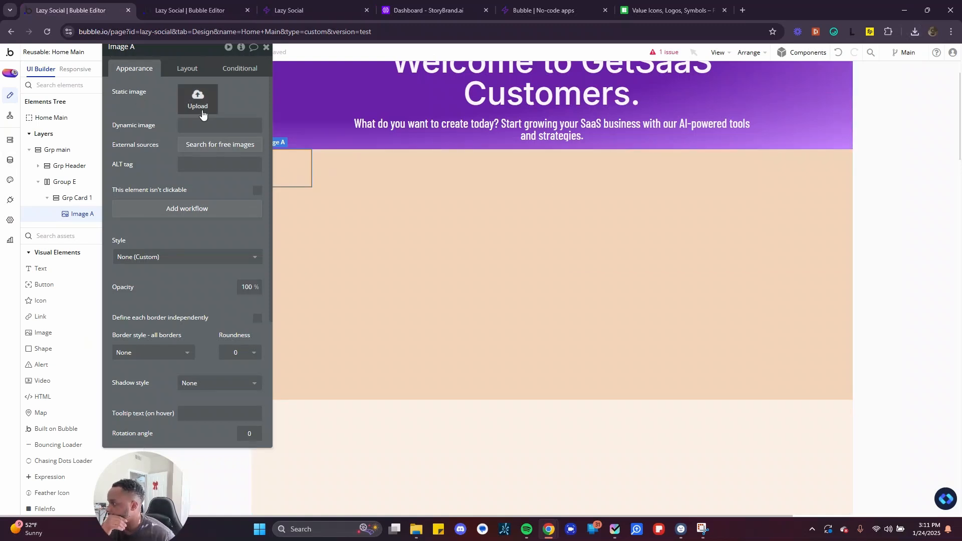
left_click(201, 109)
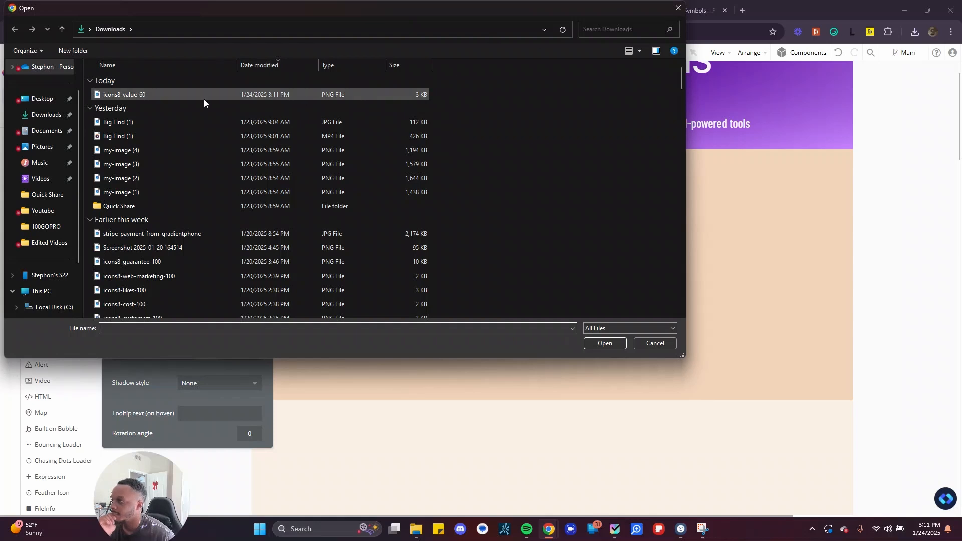
double_click(130, 95)
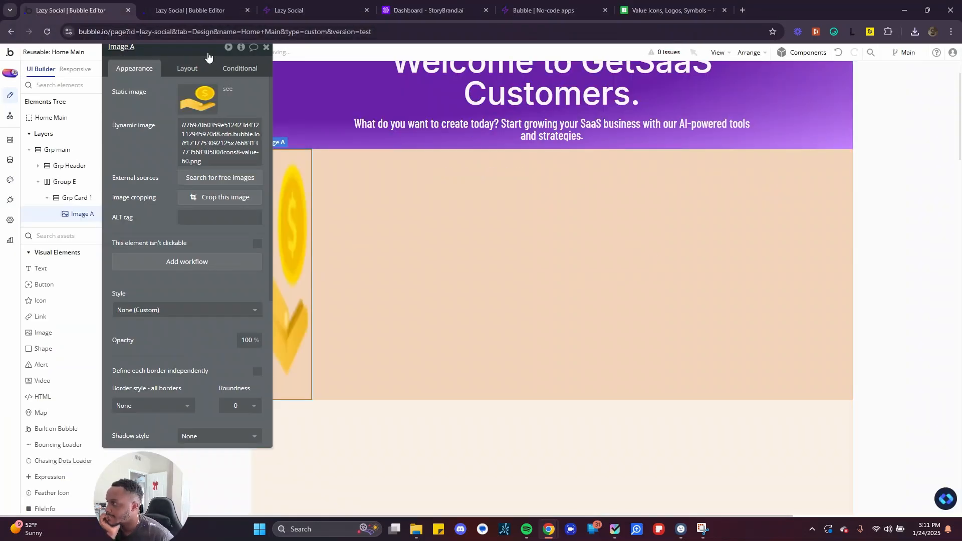
Set Image A's width to 32 px, its minimum height to 0 px and its maximum height to 32 px
left_click_drag(207, 53, 549, 227)
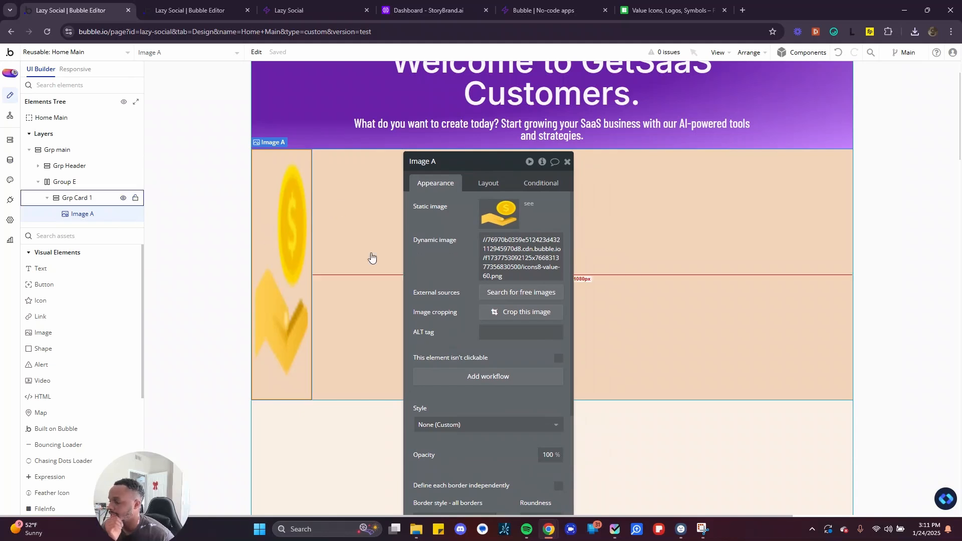
left_click_drag(491, 174, 503, 134)
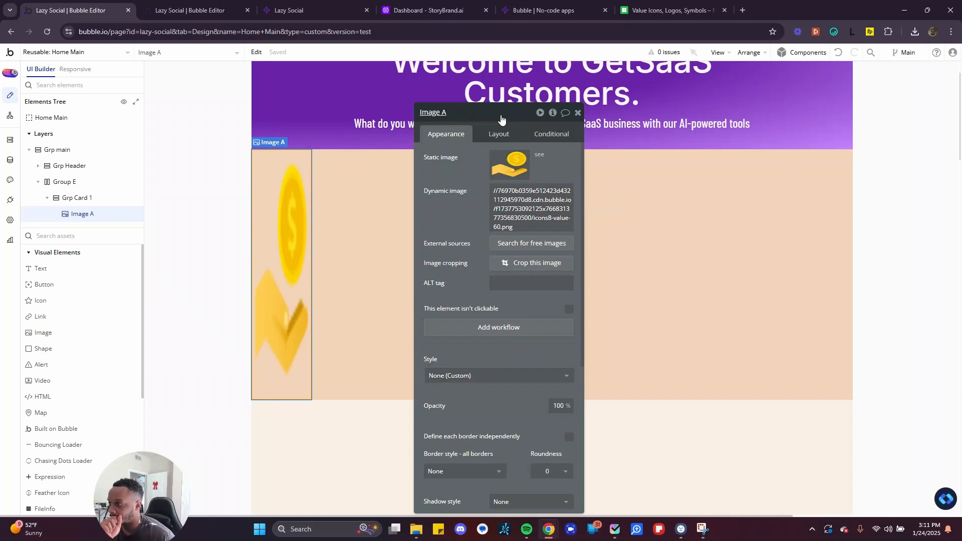
left_click_drag(502, 118, 475, 110)
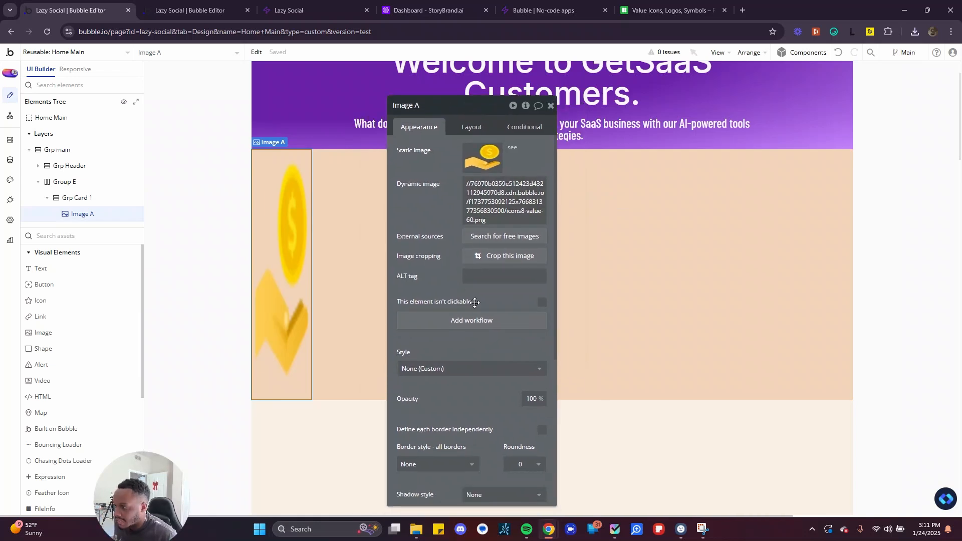
left_click(470, 127)
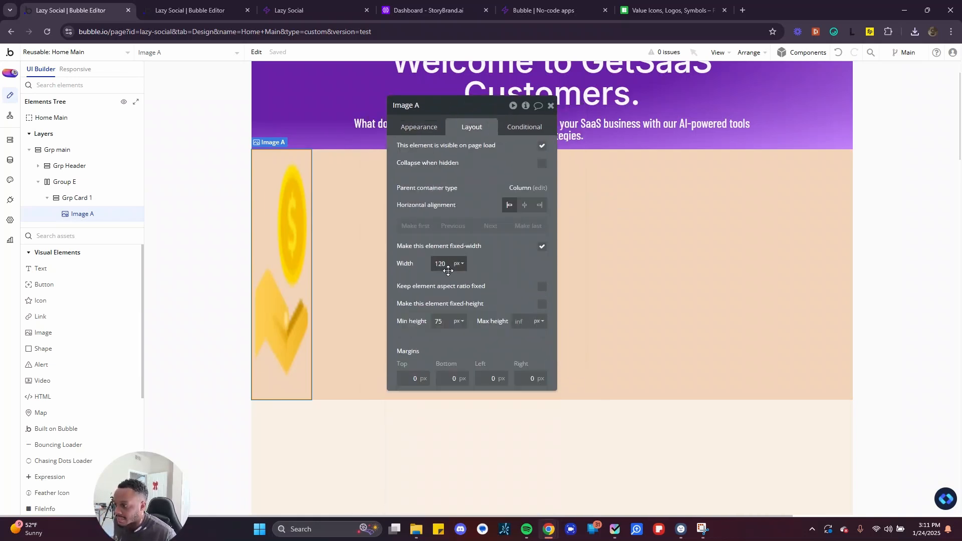
key("Tab")
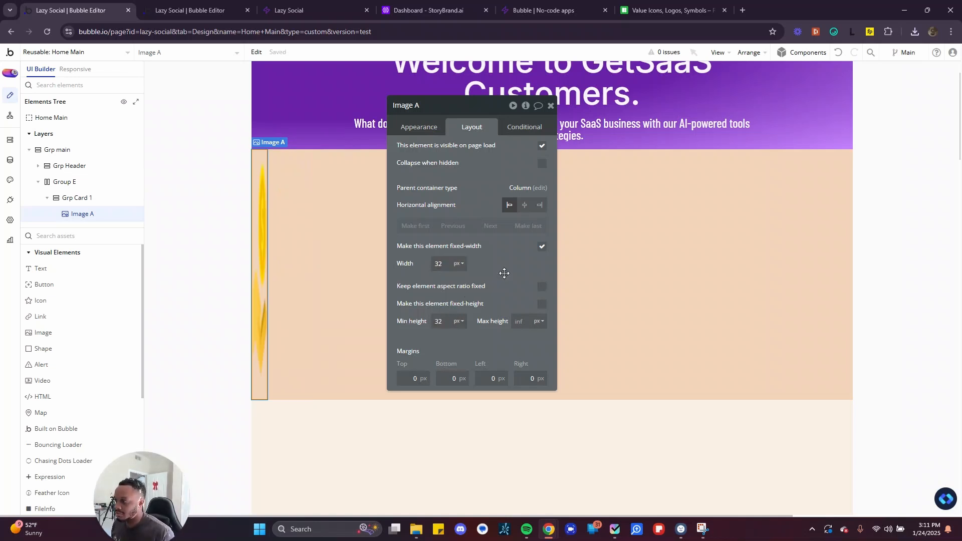
left_click(542, 303)
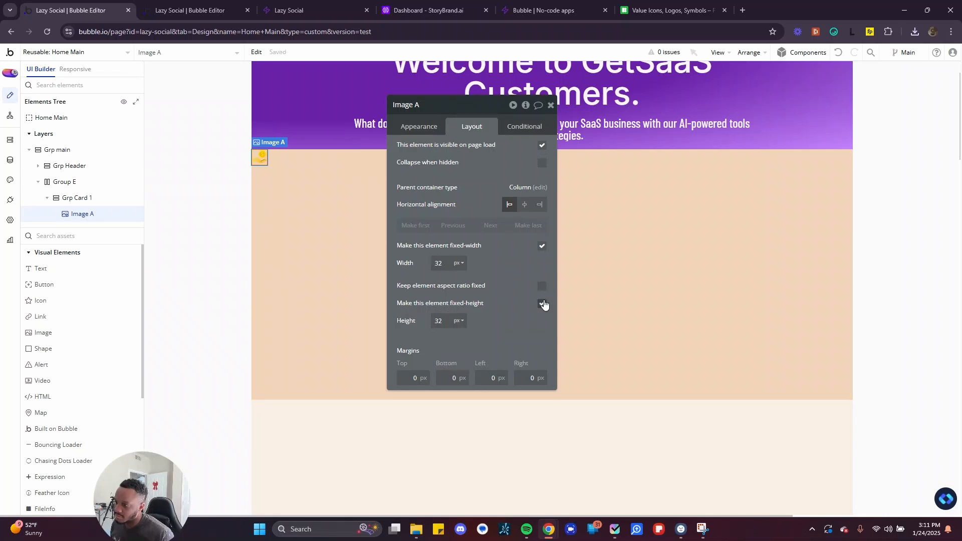
left_click(542, 303)
left_click(450, 319)
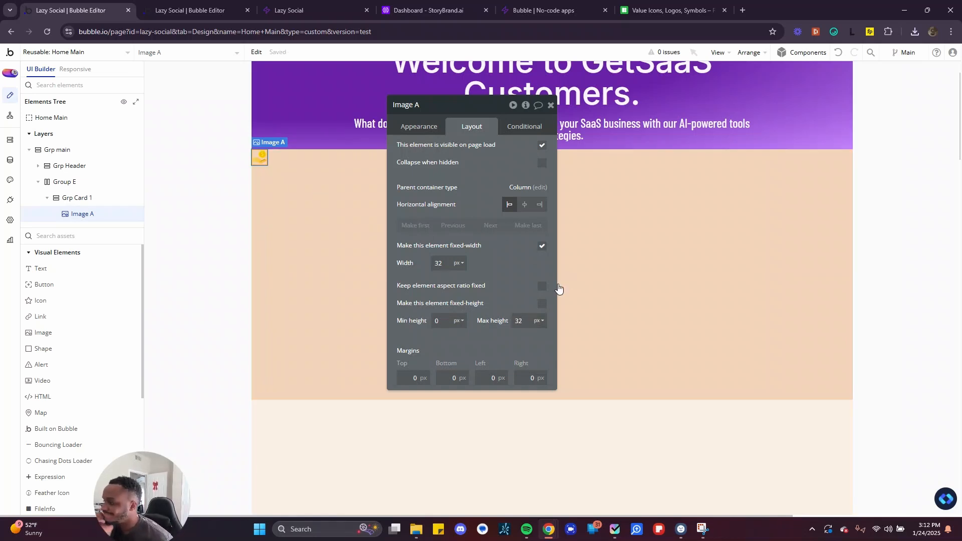
Set Image A's width and maximum height to 48 px, and make it fixed-height at 48 px
double_click(443, 262)
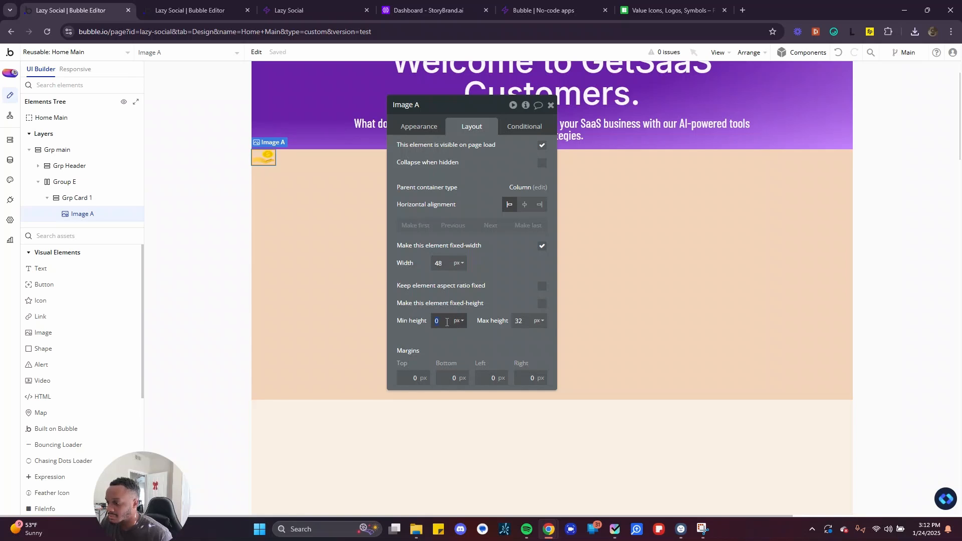
type("48")
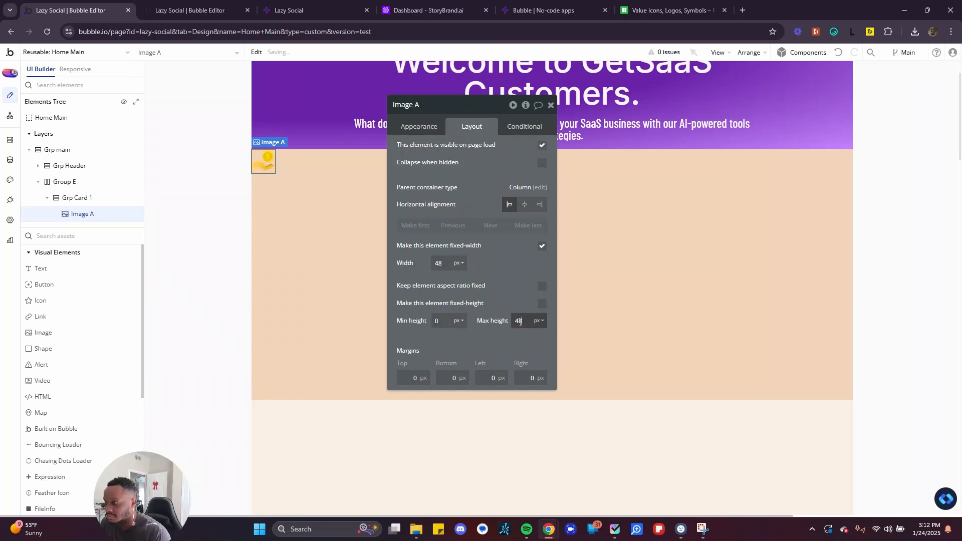
left_click(542, 303)
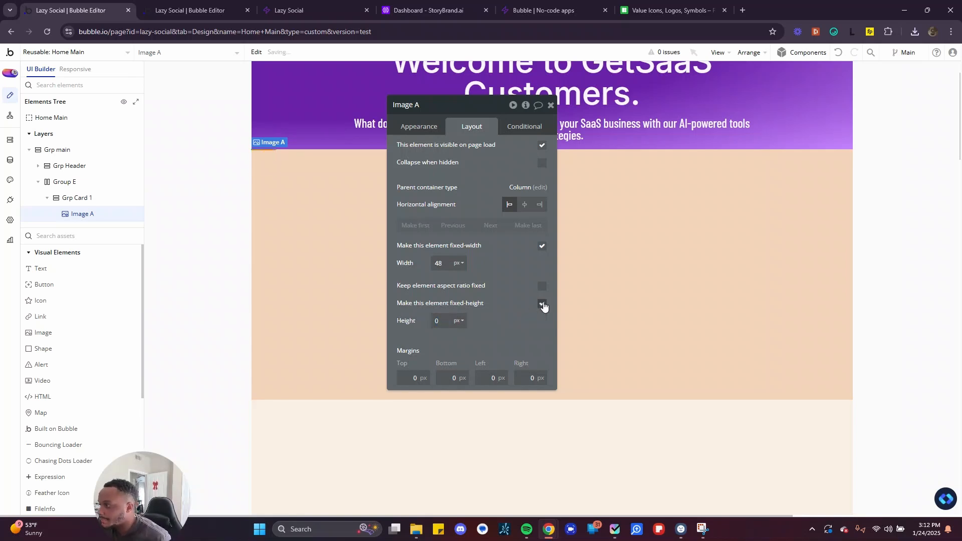
left_click(445, 324)
type("48")
left_click(319, 203)
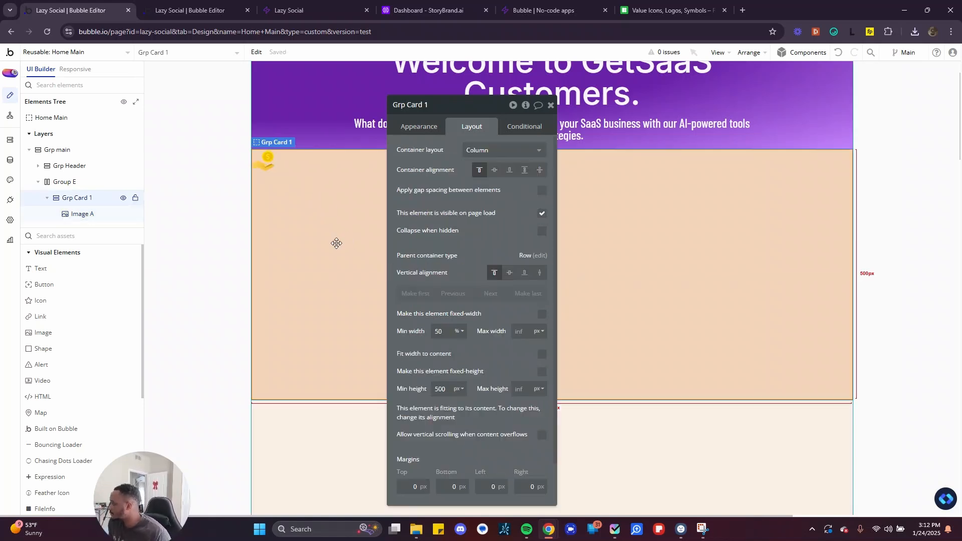
Add a Text element and a Button element below the image in Grp Card 1
left_click(46, 274)
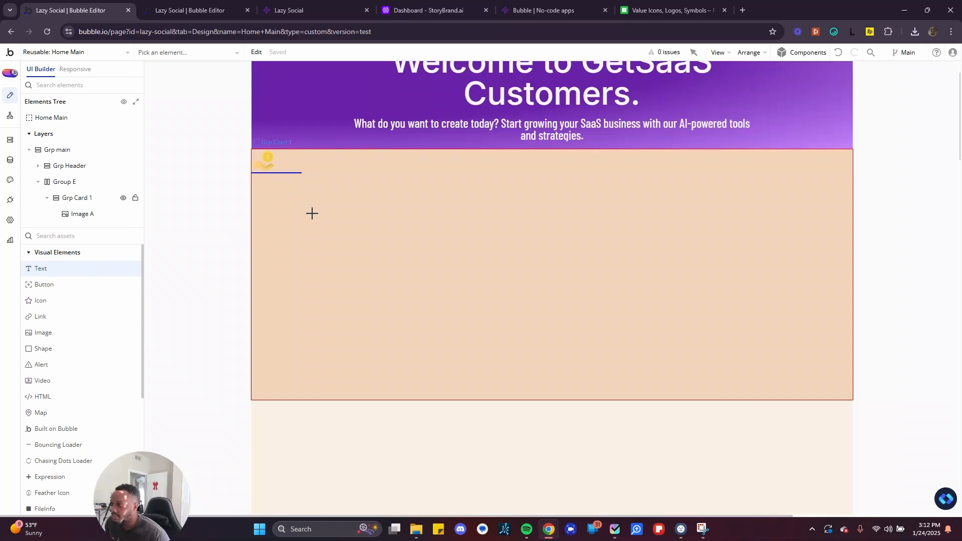
left_click(311, 213)
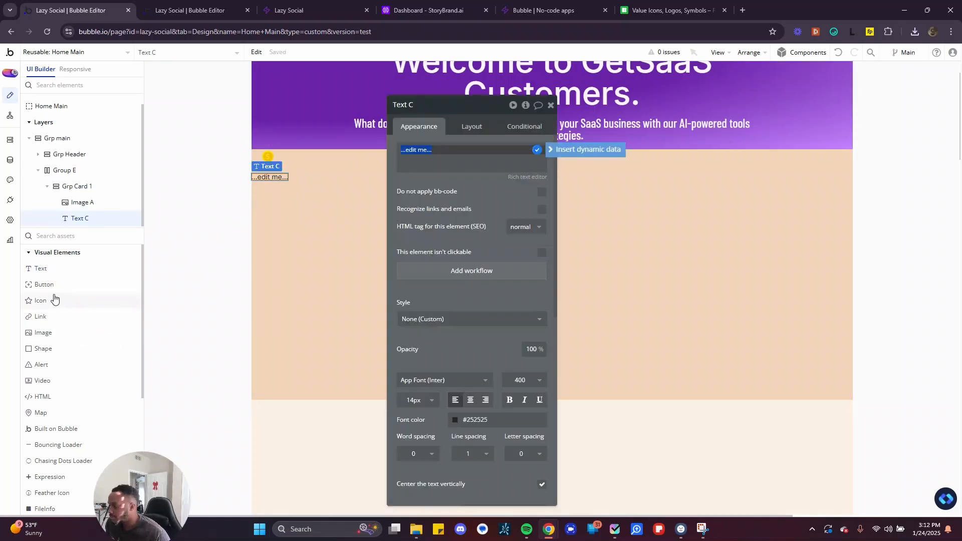
left_click(53, 287)
left_click_drag(309, 220, 316, 230)
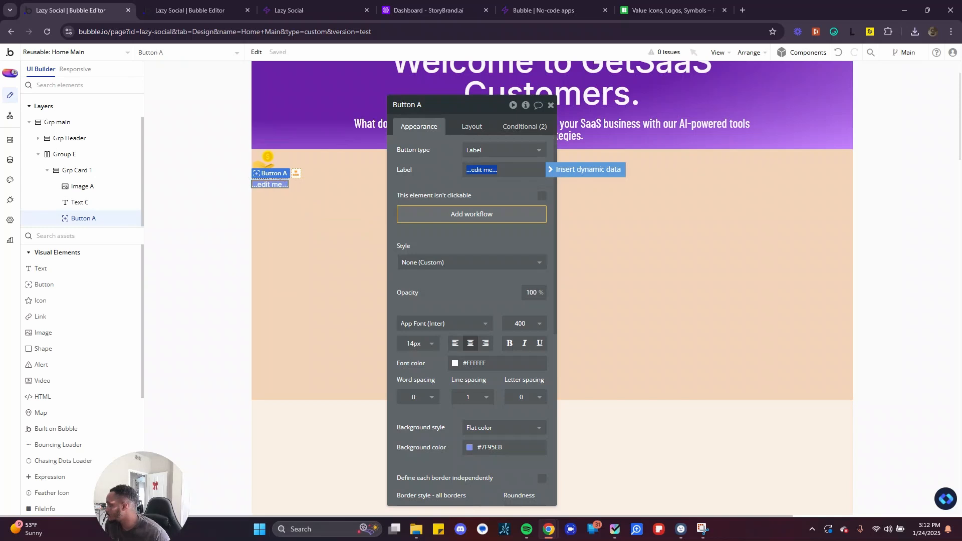
left_click(281, 209)
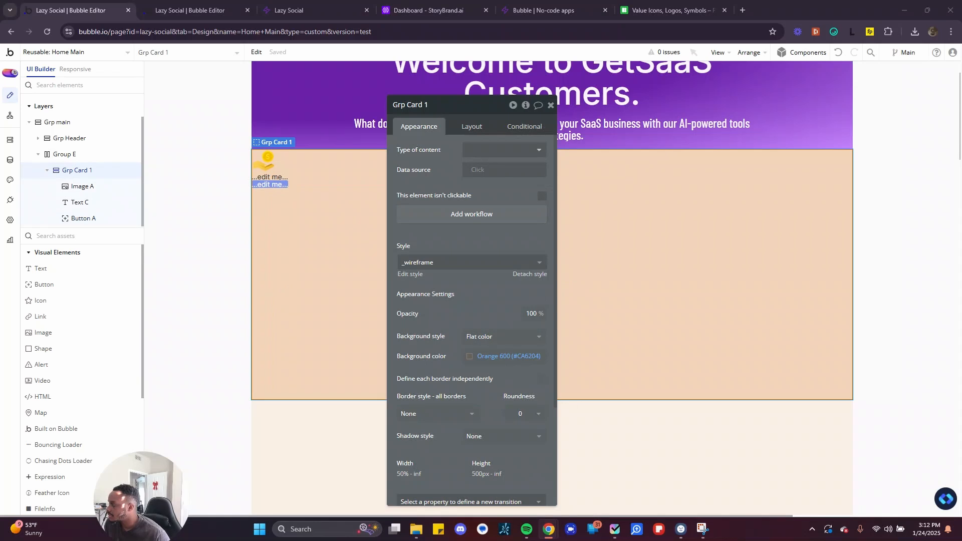
Set the text element to "Build the perfect marketing campaign from customizable assets. Mix and match exactly what you need to create a campaign tailored to your goals."
left_click(129, 202)
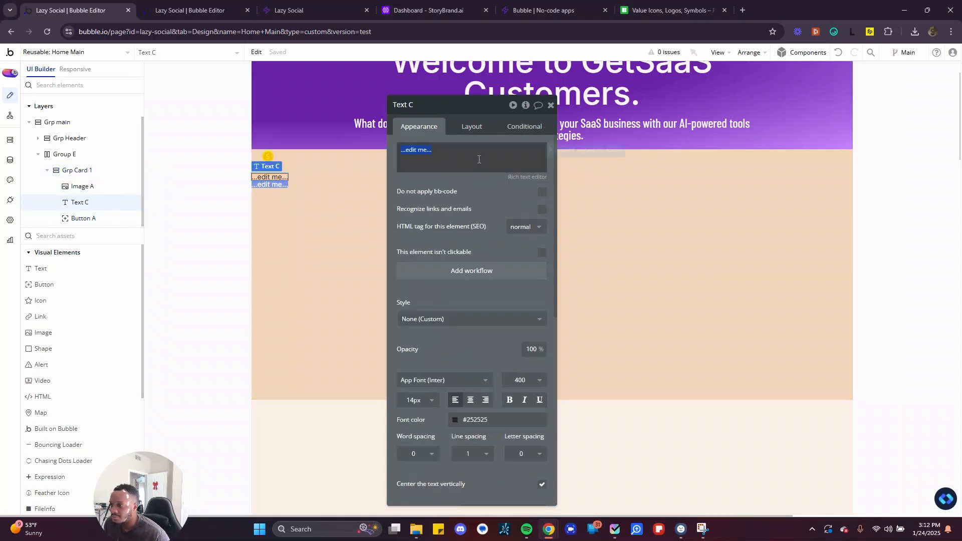
type("Build the perfect marketing campaign from customizable assets. Mix and match exactly what you need to create a campaign tailored to your goals.")
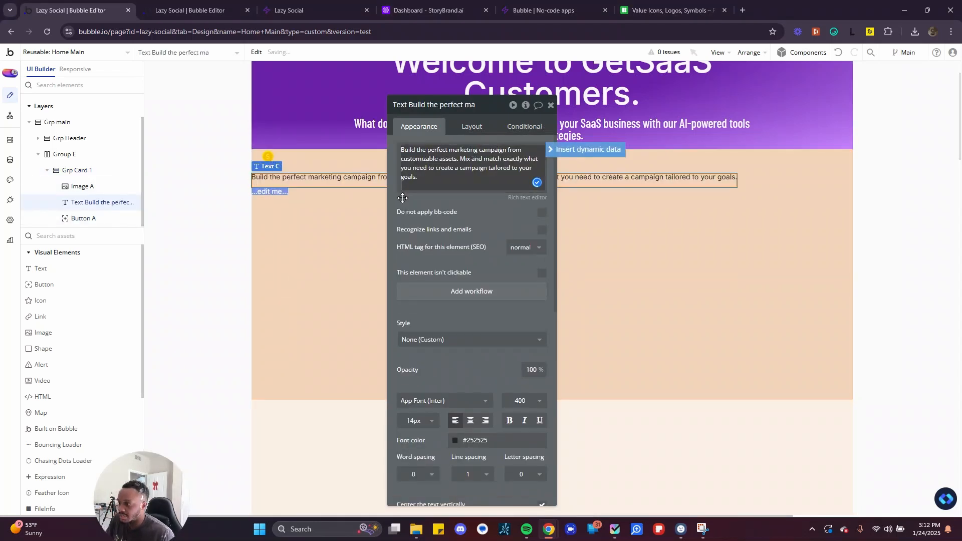
left_click(281, 215)
left_click(273, 185)
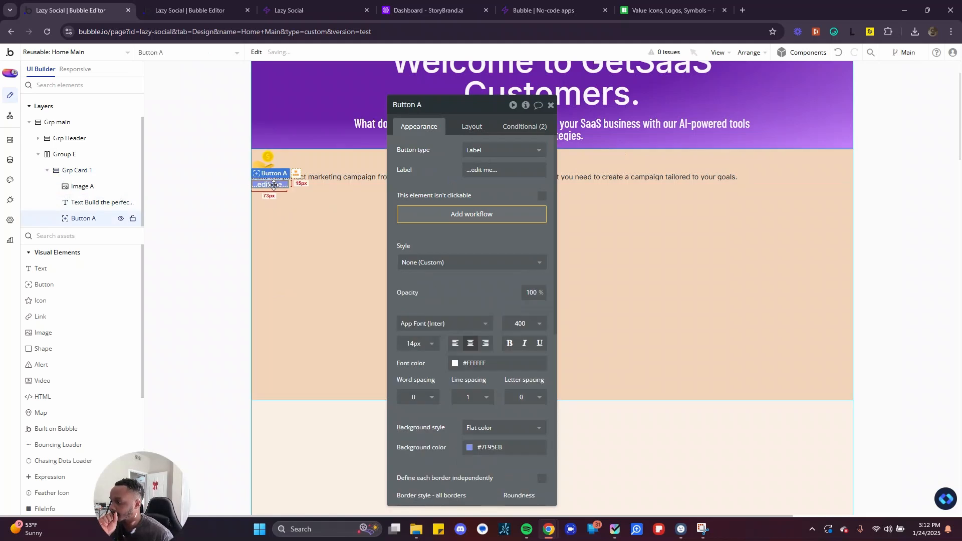
Set the campaign description text's maximum width to 50%, keeping its minimum width at 0 px
left_click(319, 178)
left_click(474, 134)
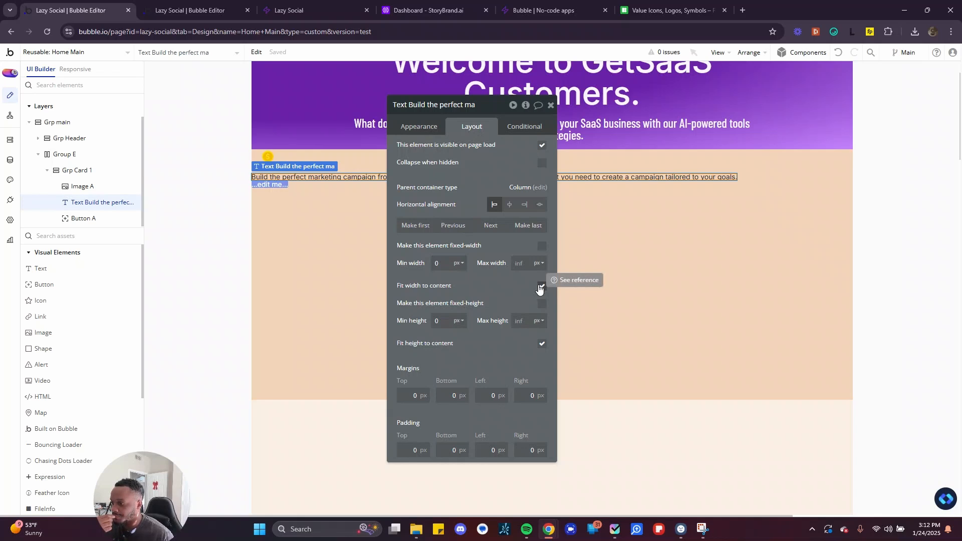
left_click(455, 264)
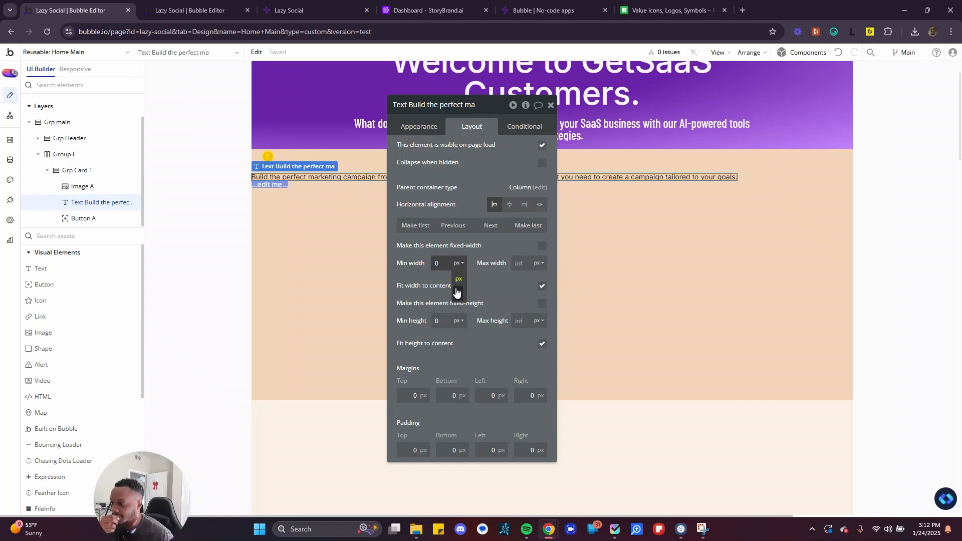
left_click(457, 280)
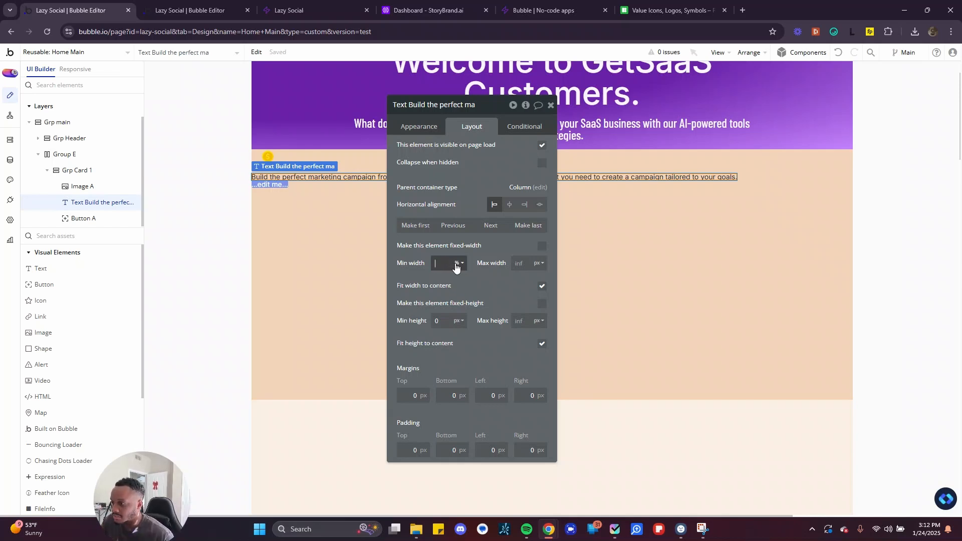
left_click(457, 264)
left_click(457, 278)
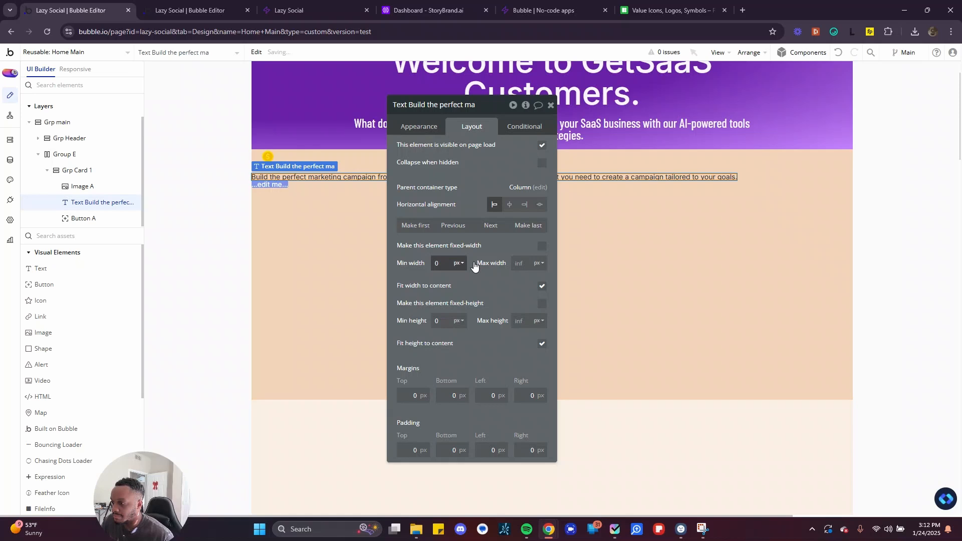
left_click(540, 264)
left_click(537, 294)
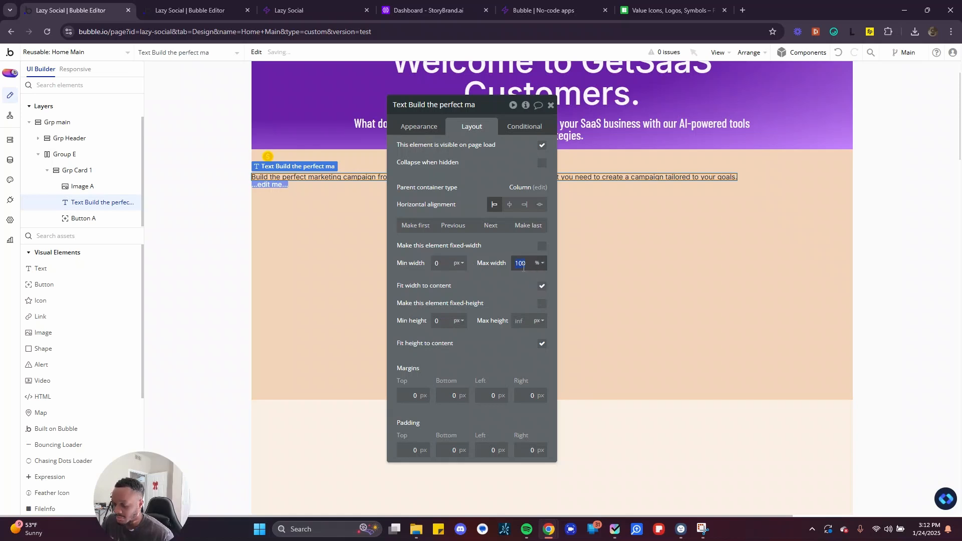
left_click(523, 267)
type("50.")
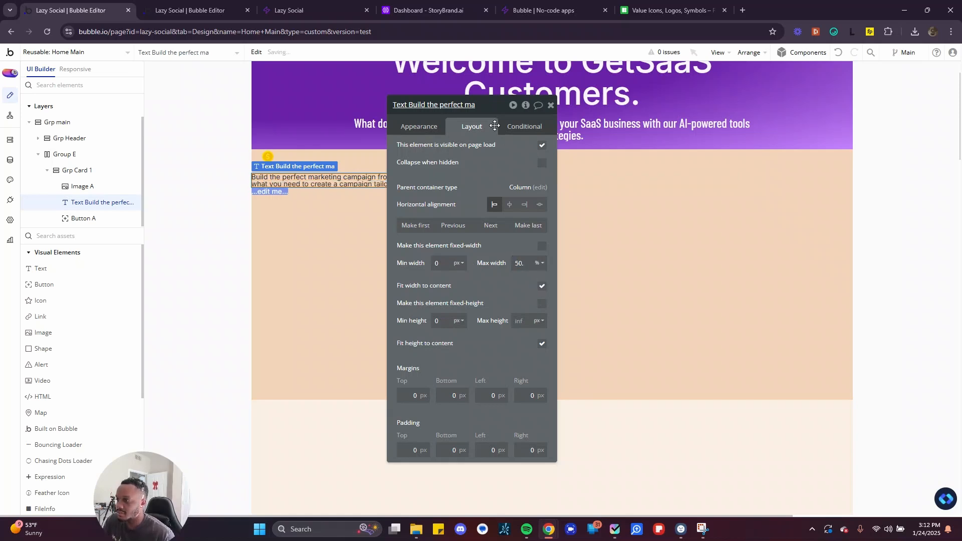
Reduce the description text's maximum width to 40%
left_click_drag(488, 106, 599, 131)
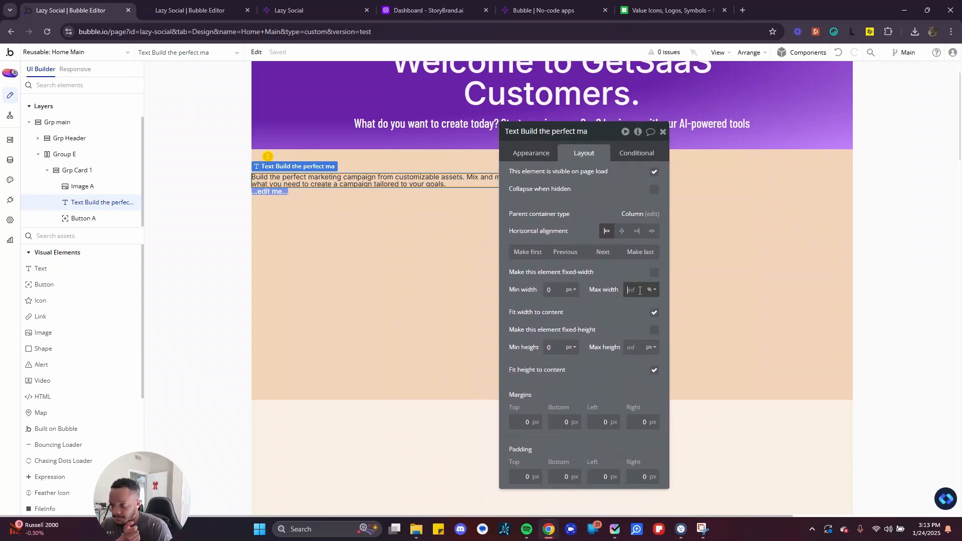
key("Return")
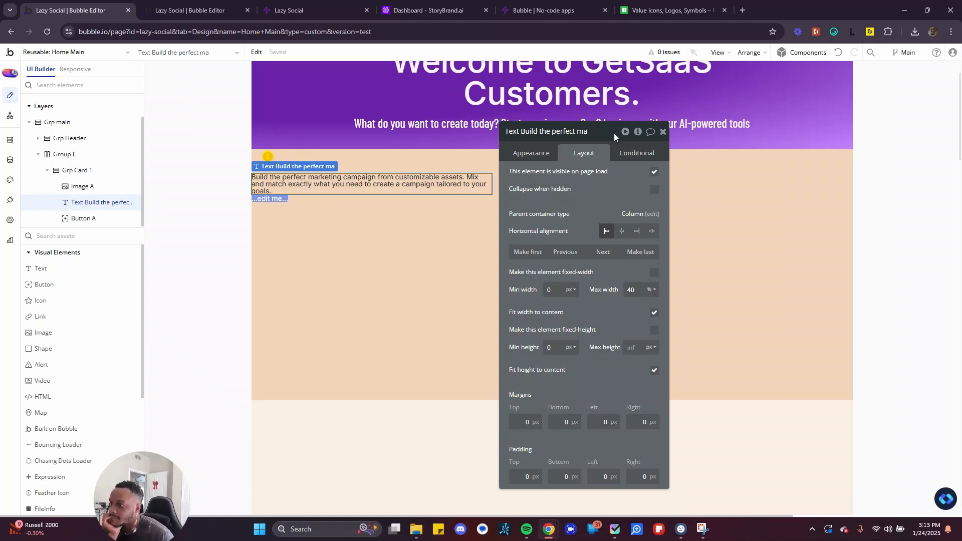
left_click_drag(614, 133, 669, 179)
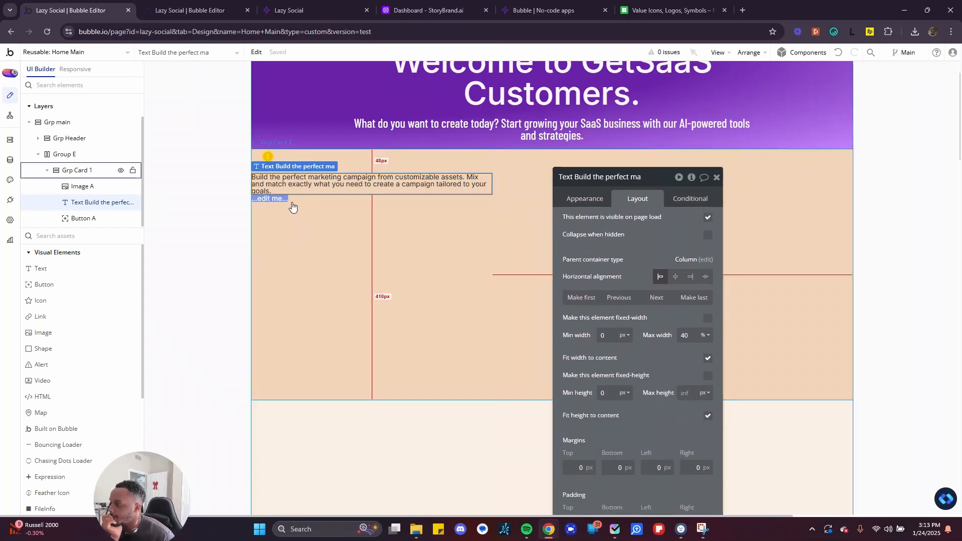
Label the button below the description text "Create Offer"
left_click(284, 199)
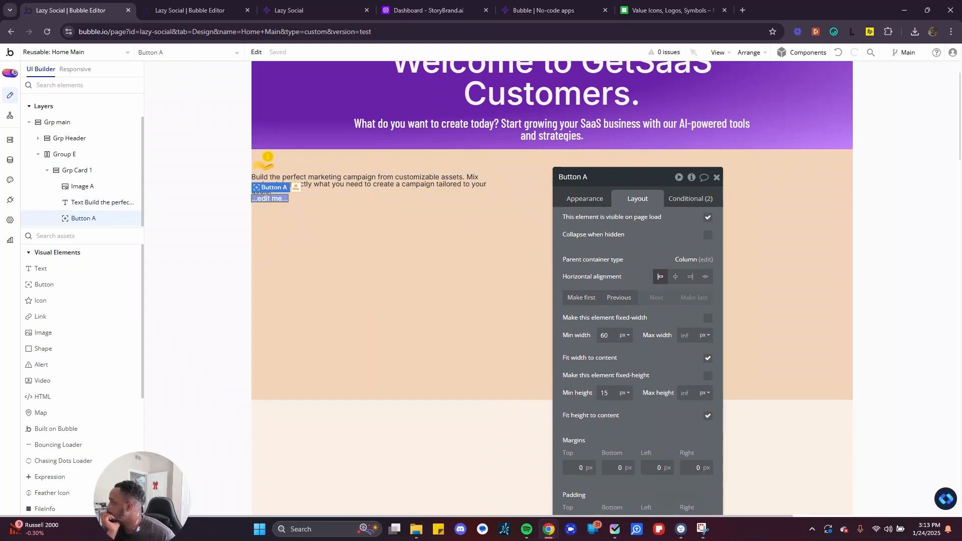
left_click(584, 198)
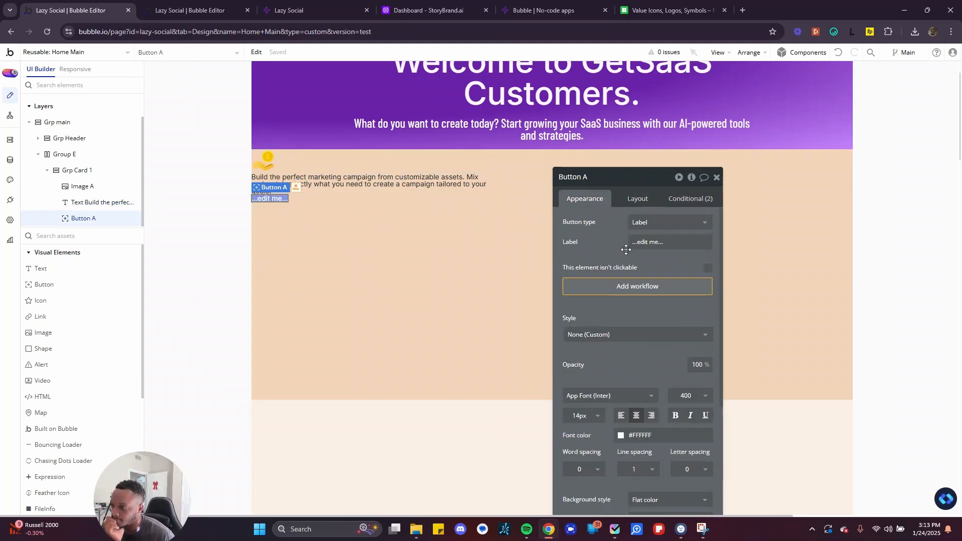
left_click(643, 243)
type("Create Offer")
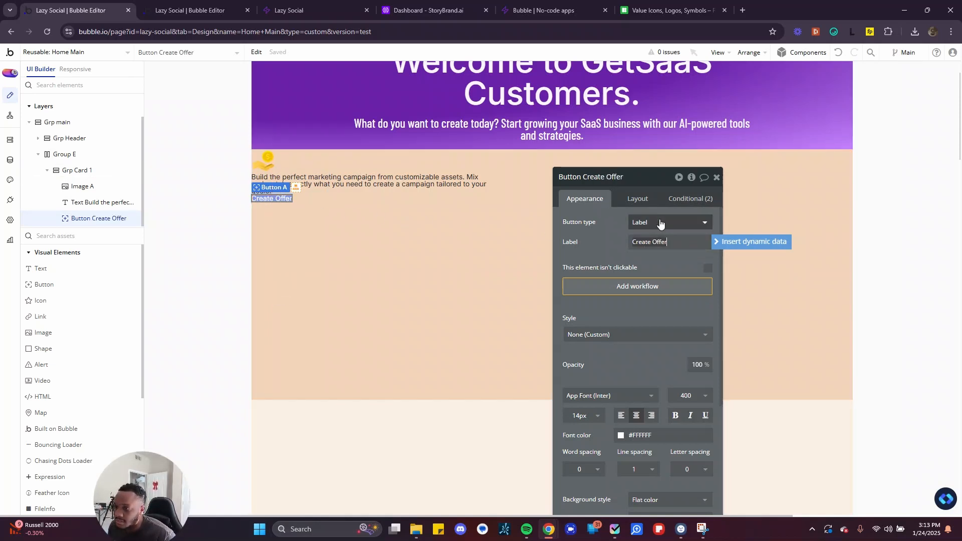
Change the Create Offer button's type to Icon and label, with the Arrow-right icon from the Phosphor library
left_click(659, 224)
left_click(651, 283)
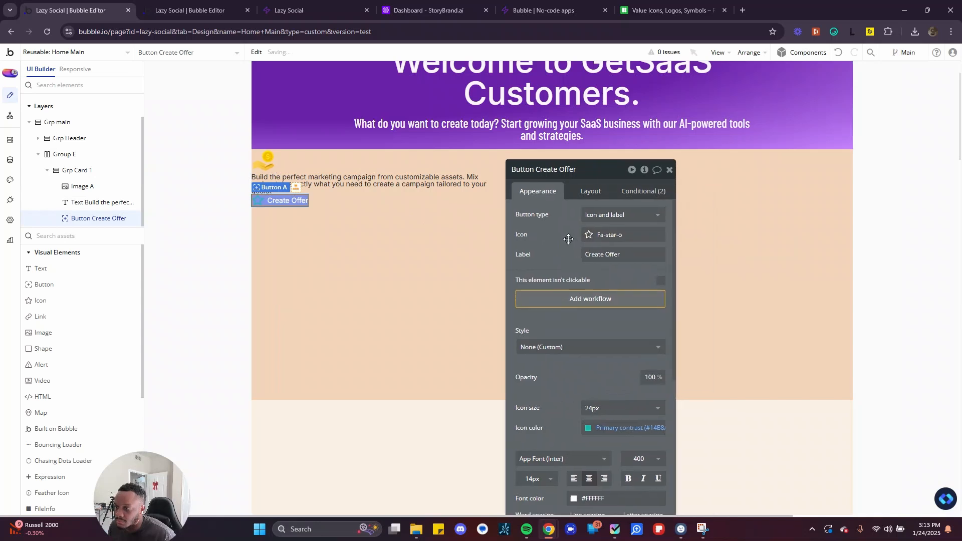
left_click(618, 236)
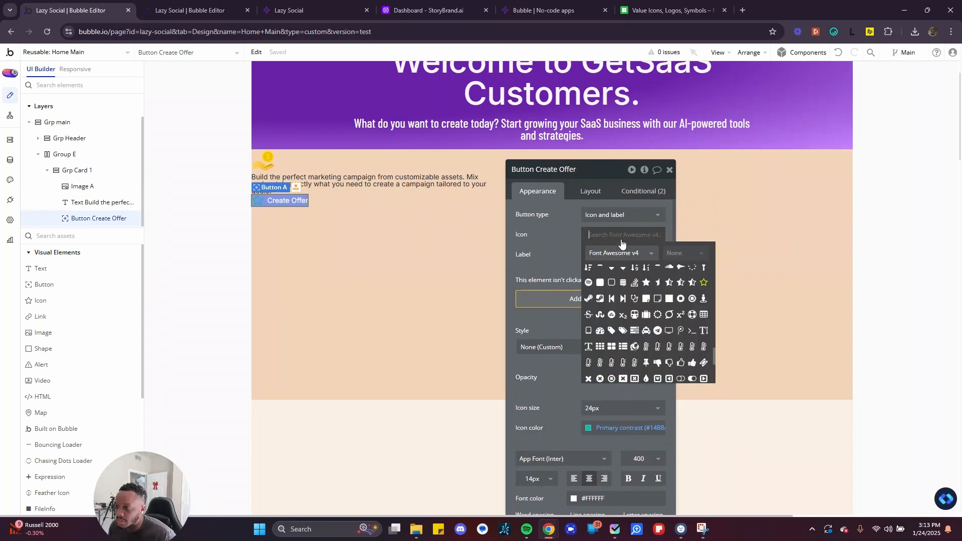
left_click(623, 254)
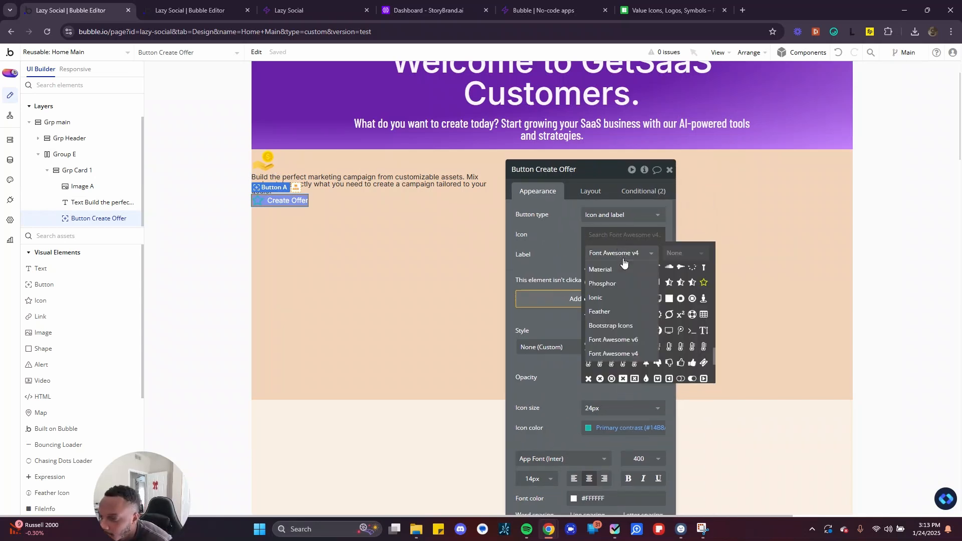
left_click(619, 295)
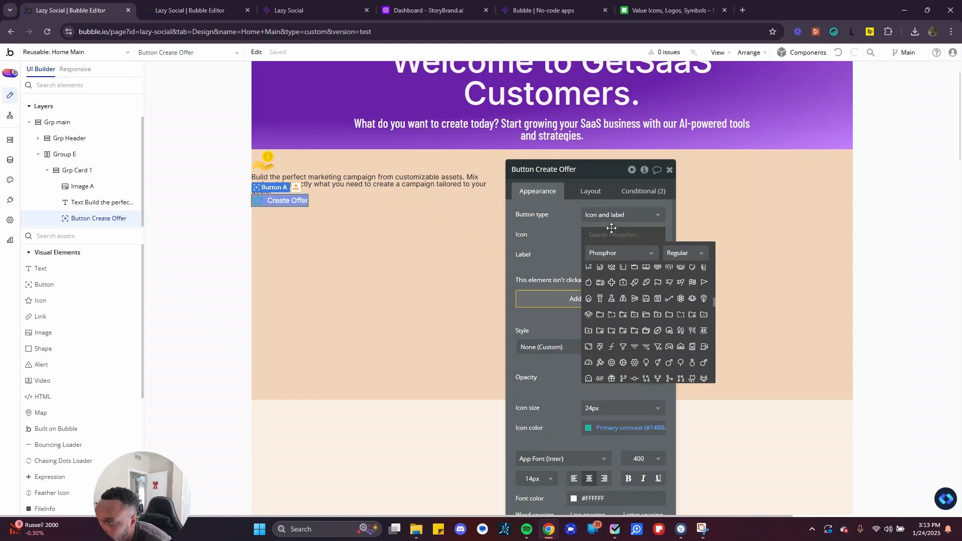
type("arrow")
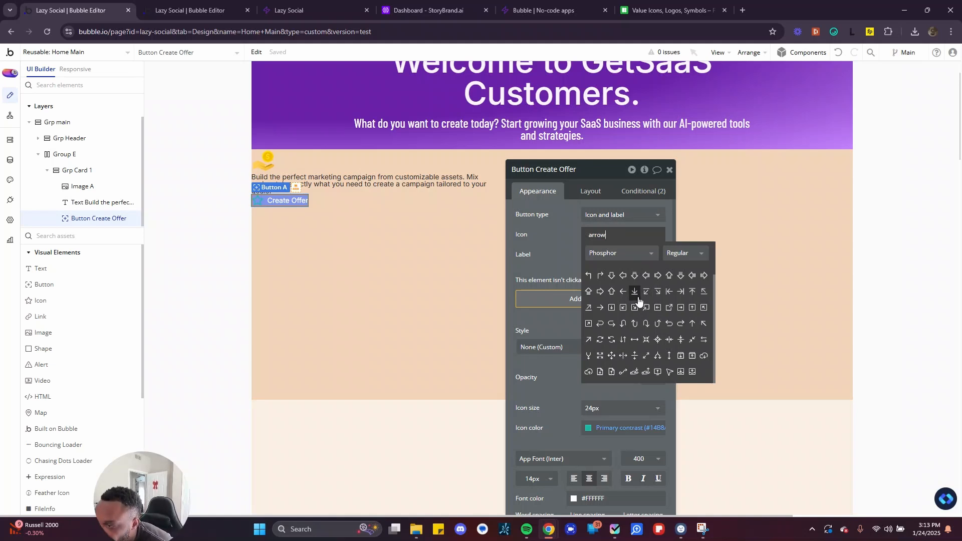
left_click(599, 307)
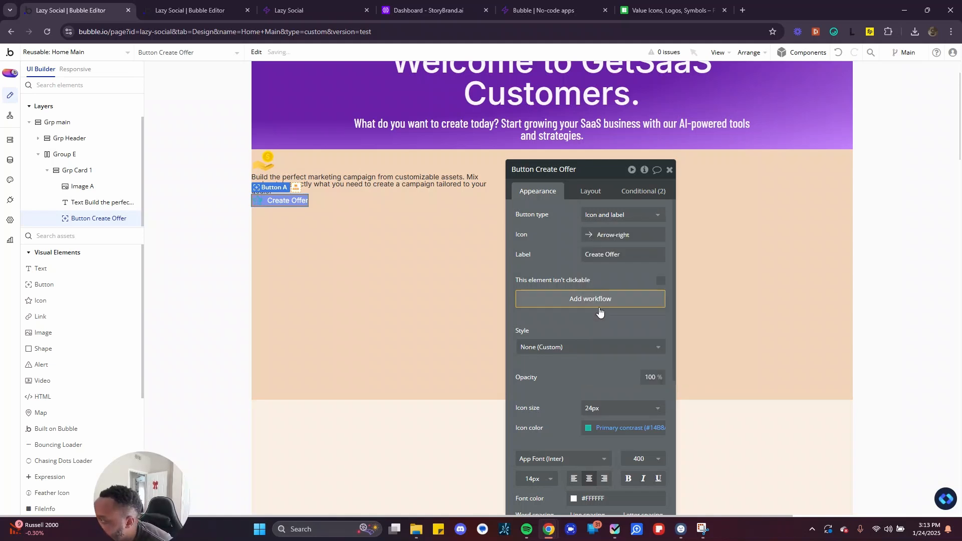
Look through the Create Offer button's appearance settings for an option that controls where the icon sits
left_click(621, 254)
left_click(622, 216)
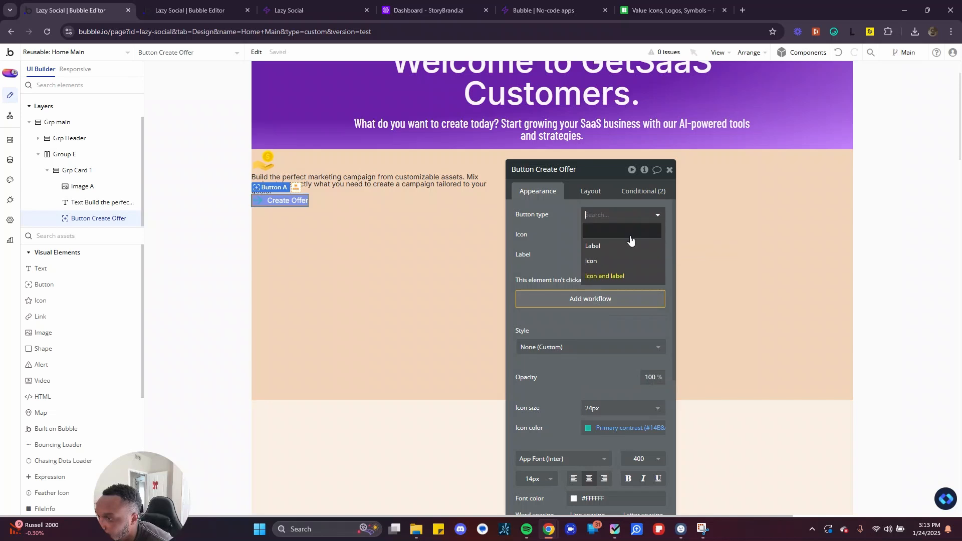
left_click(525, 246)
left_click(603, 235)
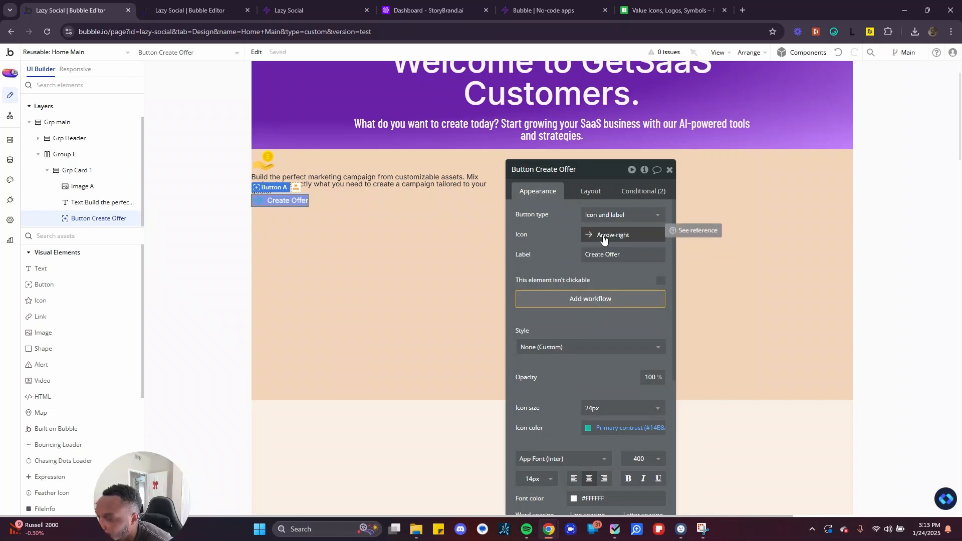
left_click(571, 249)
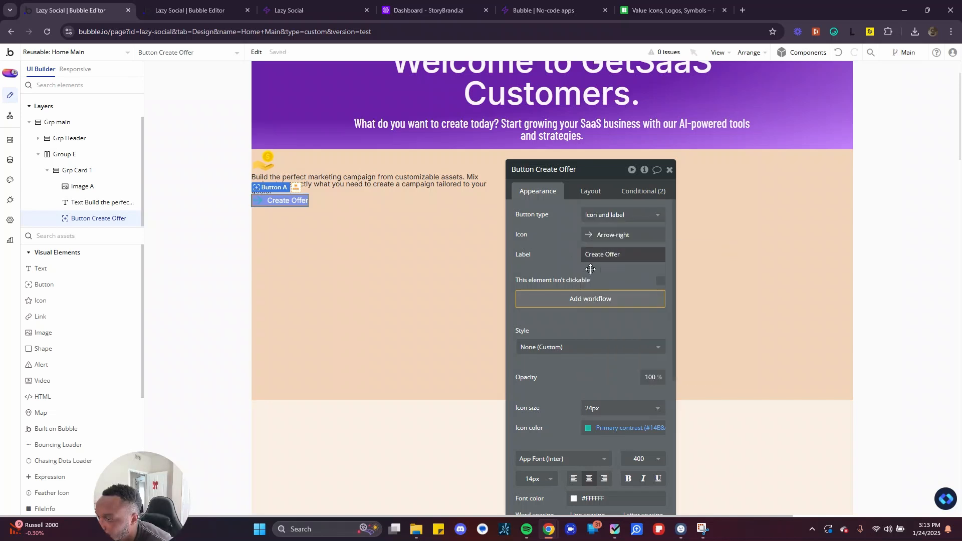
scroll(624, 333, "down", 4)
scroll(621, 335, "down", 2)
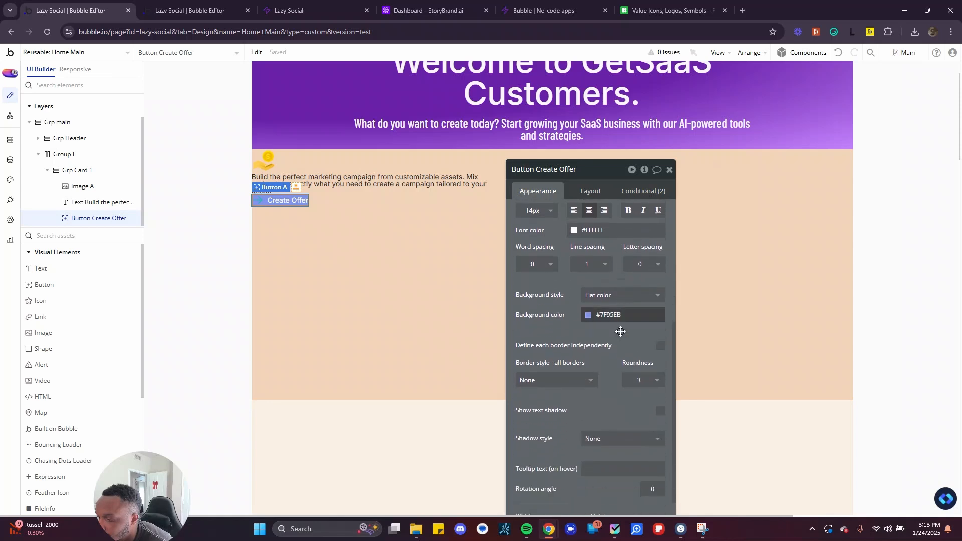
scroll(620, 331, "up", 5)
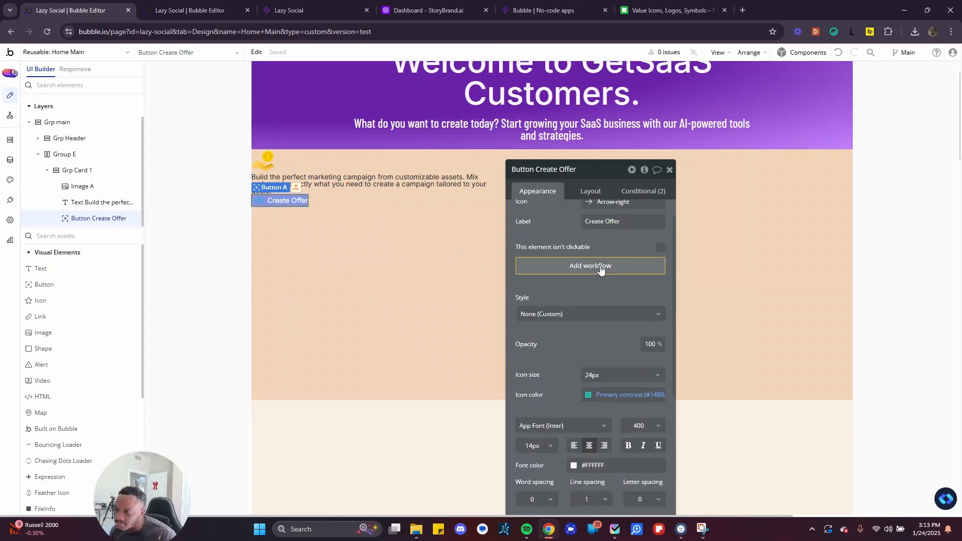
scroll(604, 265, "up", 1)
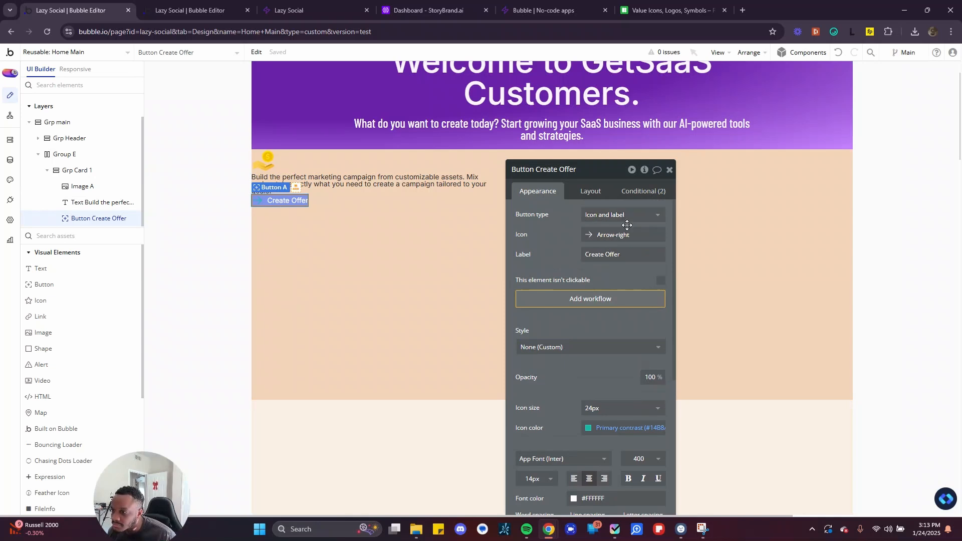
scroll(555, 301, "down", 3)
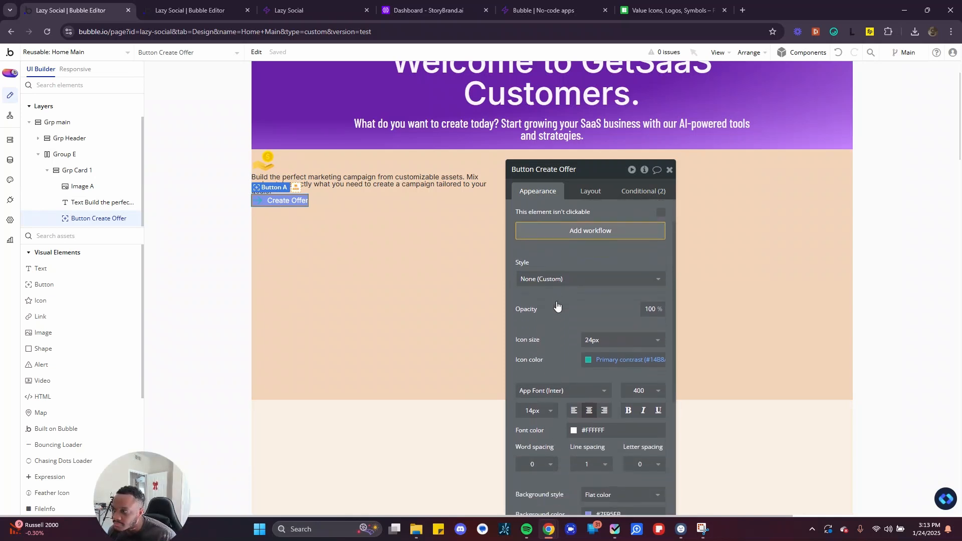
scroll(556, 301, "down", 8)
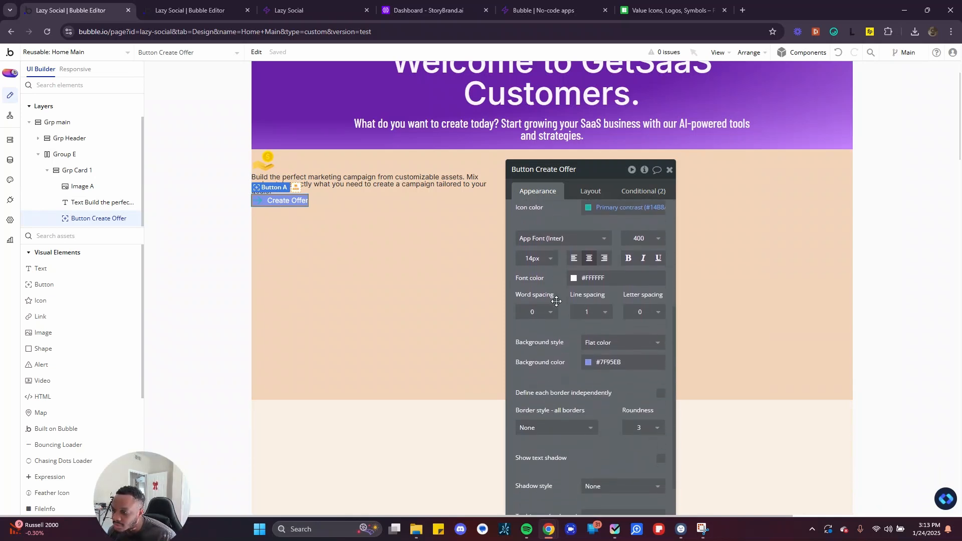
scroll(556, 301, "down", 1)
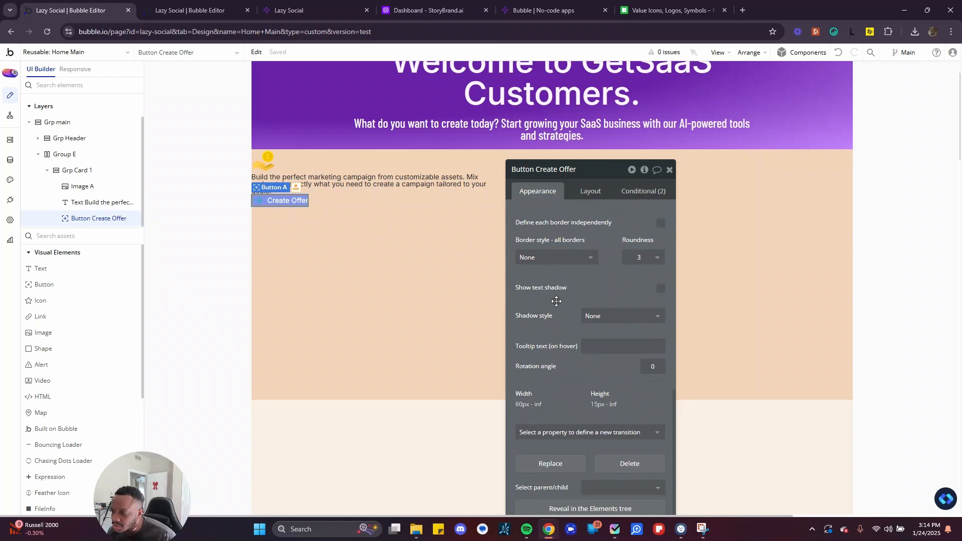
Set the Create Offer button's icon placement to Right in its layout settings
left_click_drag(602, 167, 564, 109)
left_click(562, 110)
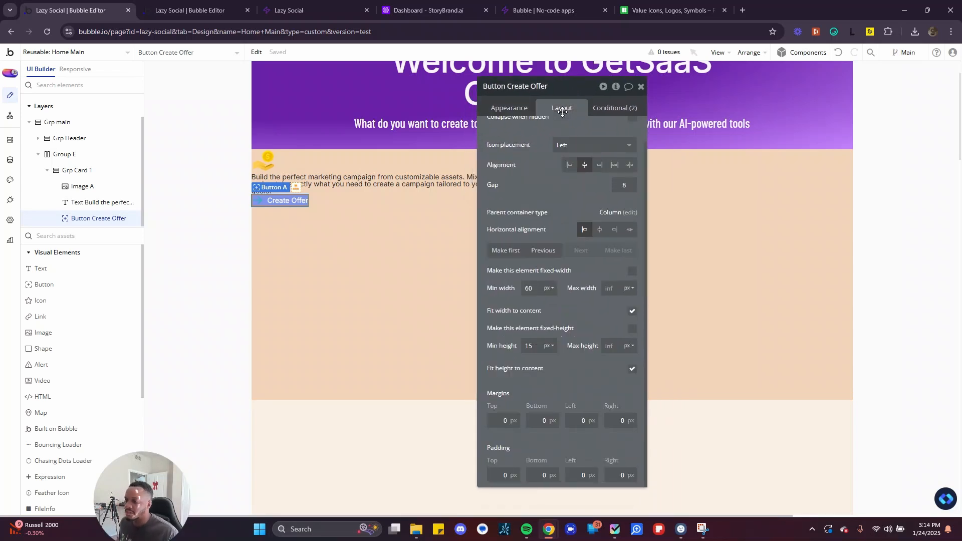
scroll(563, 298, "up", 1)
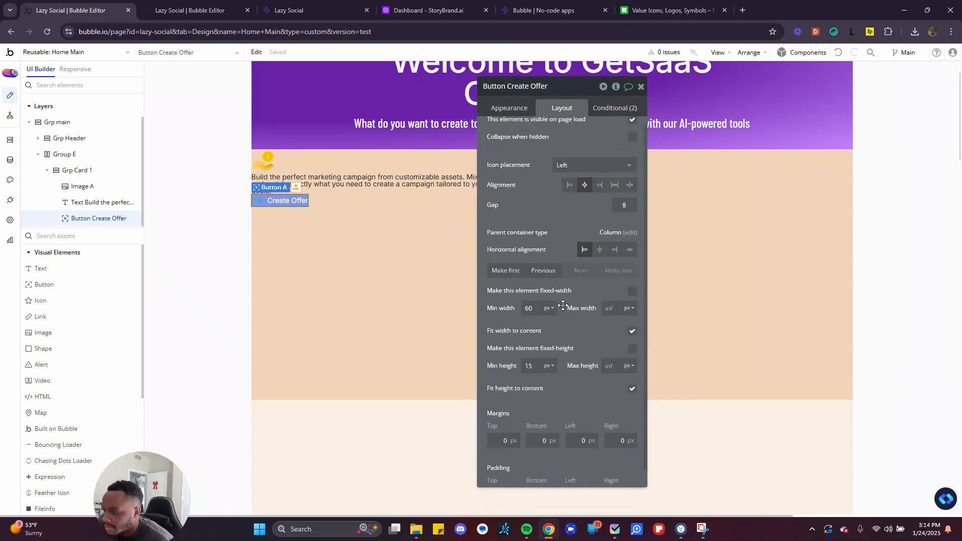
left_click(570, 172)
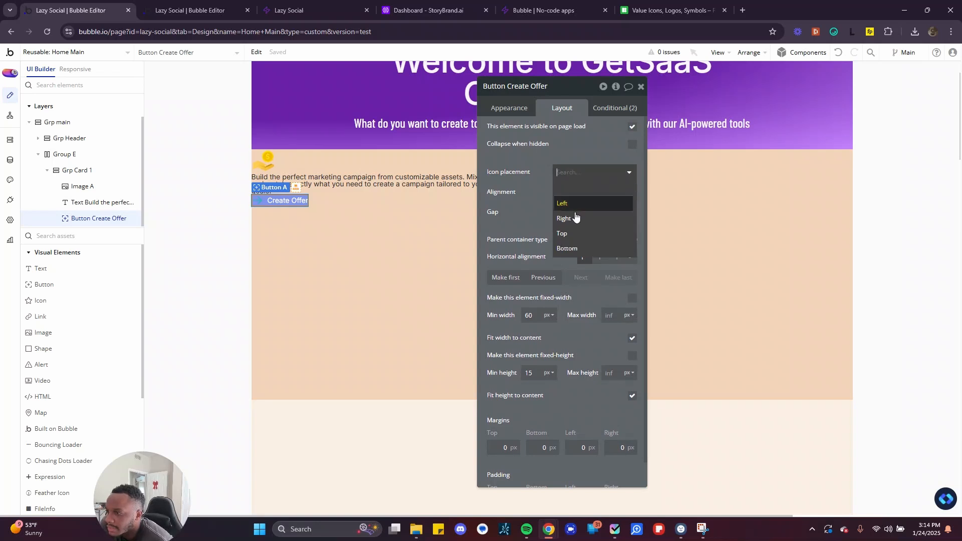
left_click(575, 217)
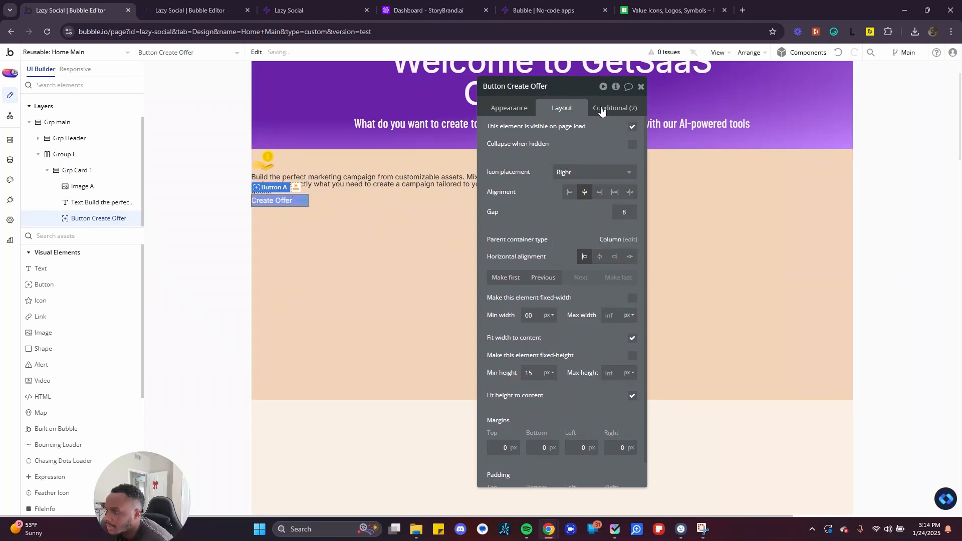
Set the Create Offer button's minimum width and minimum height to 0 px
scroll(571, 390, "down", 1)
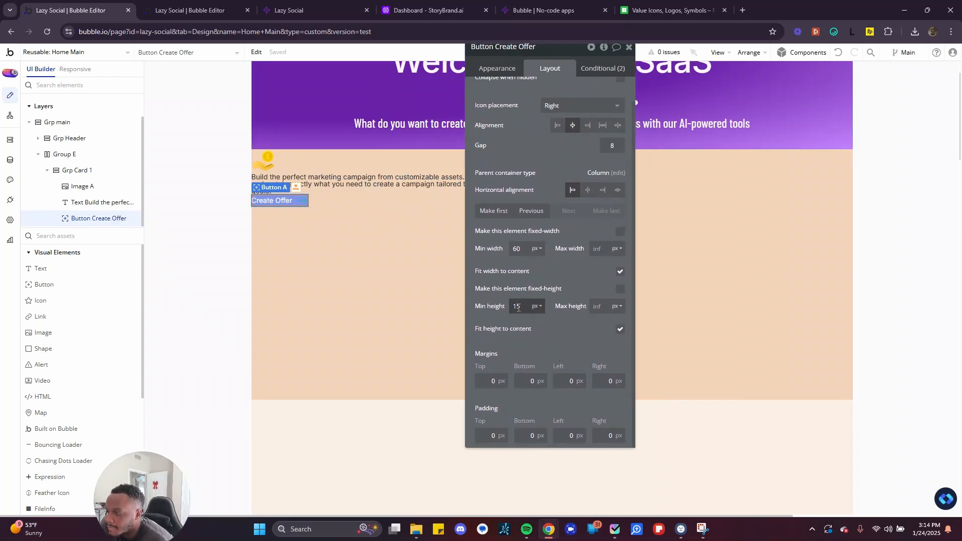
key("BackSpace")
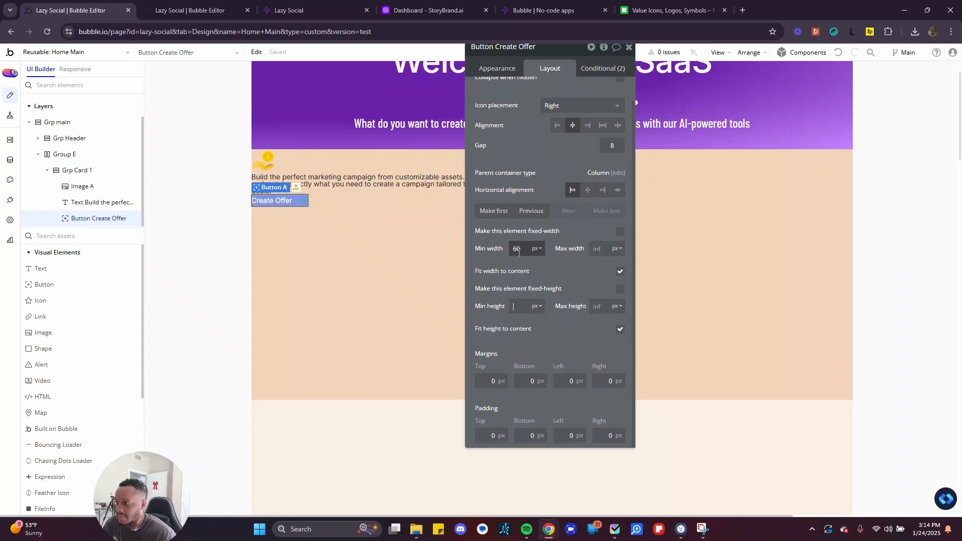
key("BackSpace")
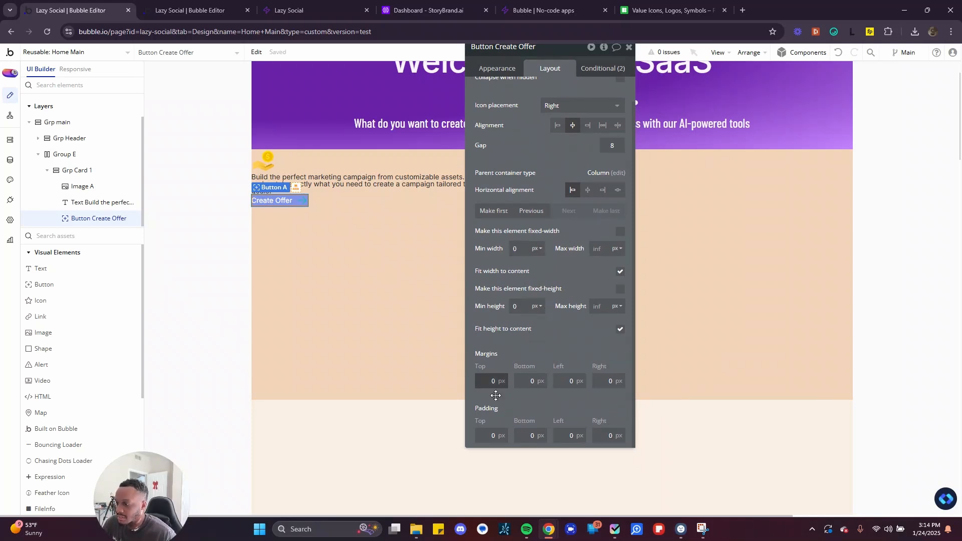
Set the Create Offer button's padding to 8 px at the top and bottom and 32 px on the left and right
left_click(497, 441)
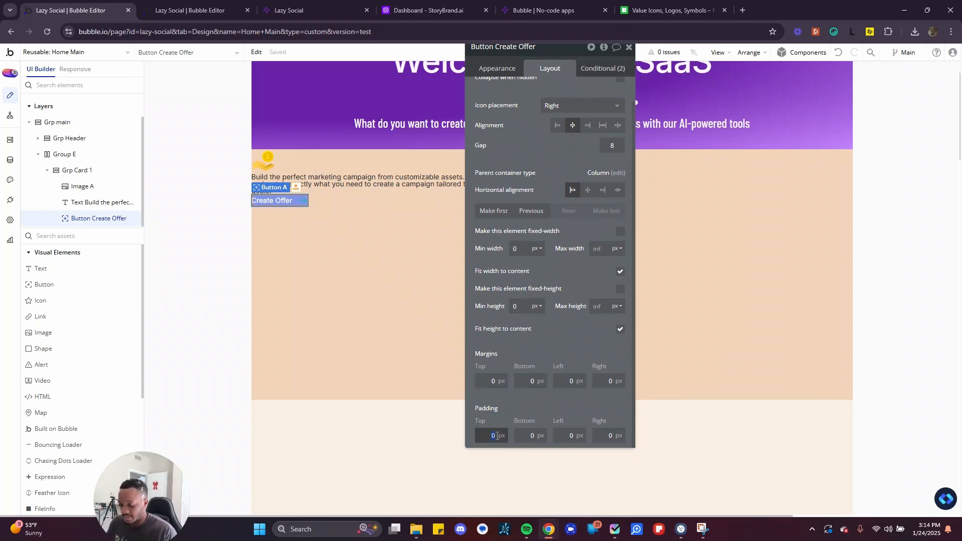
type("8")
key("Tab")
type("8")
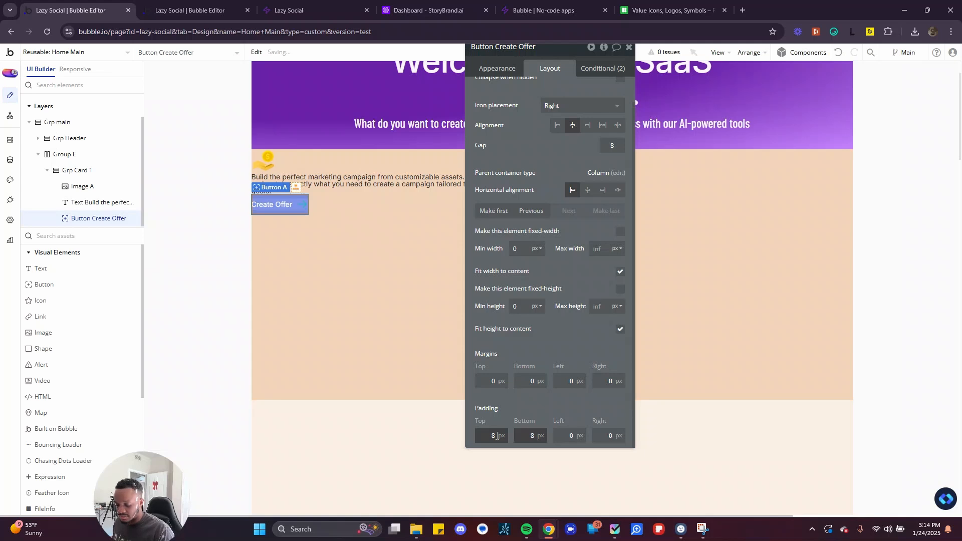
key("Tab")
type("32")
key("Tab")
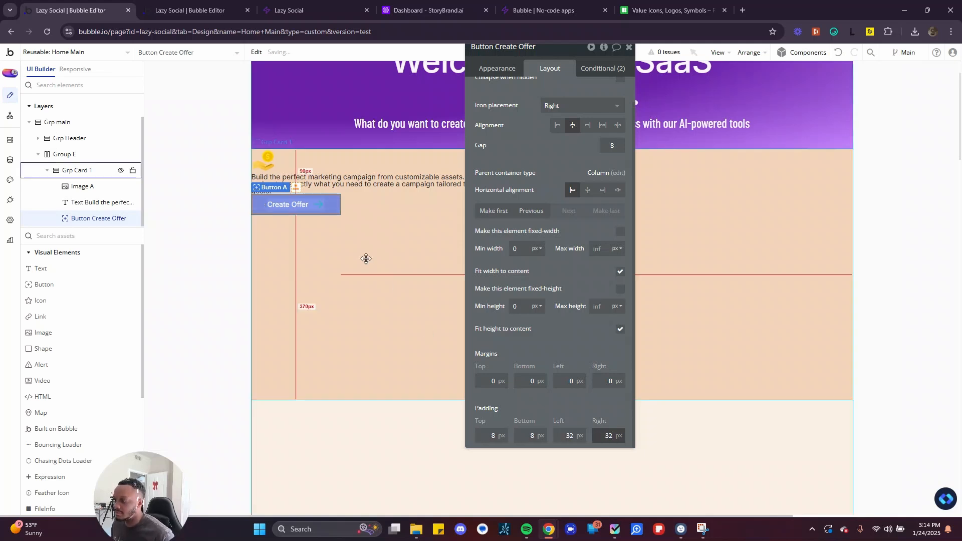
left_click(346, 241)
Try the CTA Button style on the Create Offer button and undo the style changes
left_click(317, 207)
left_click(491, 68)
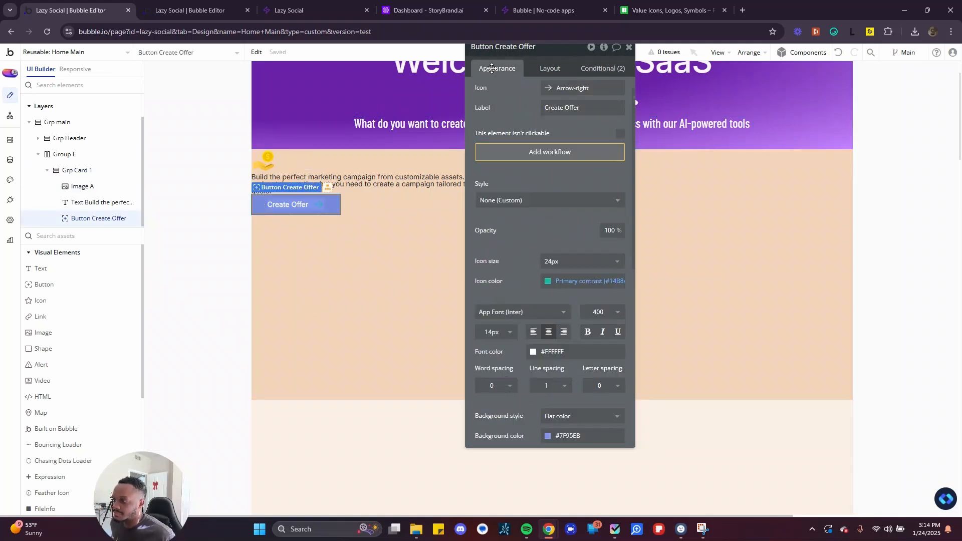
left_click(484, 200)
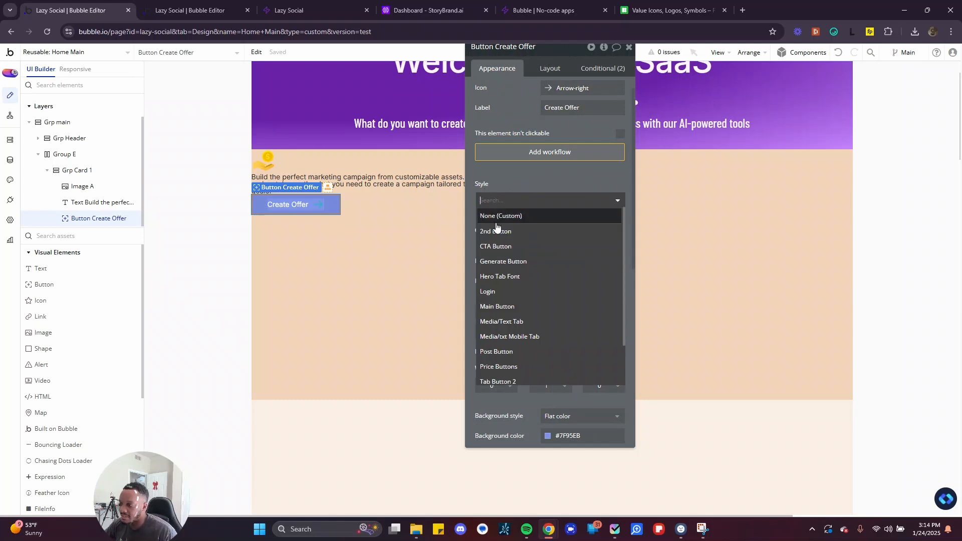
left_click(516, 245)
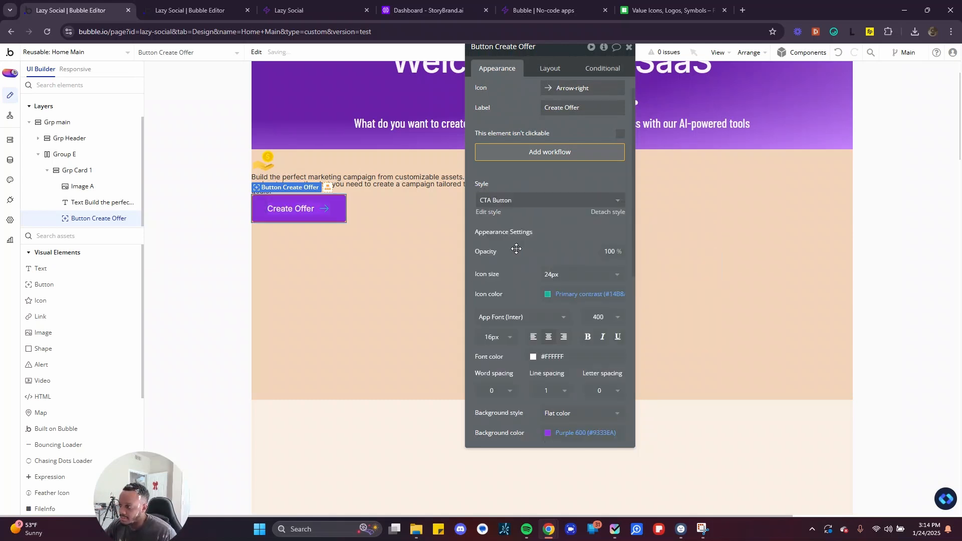
left_click(499, 200)
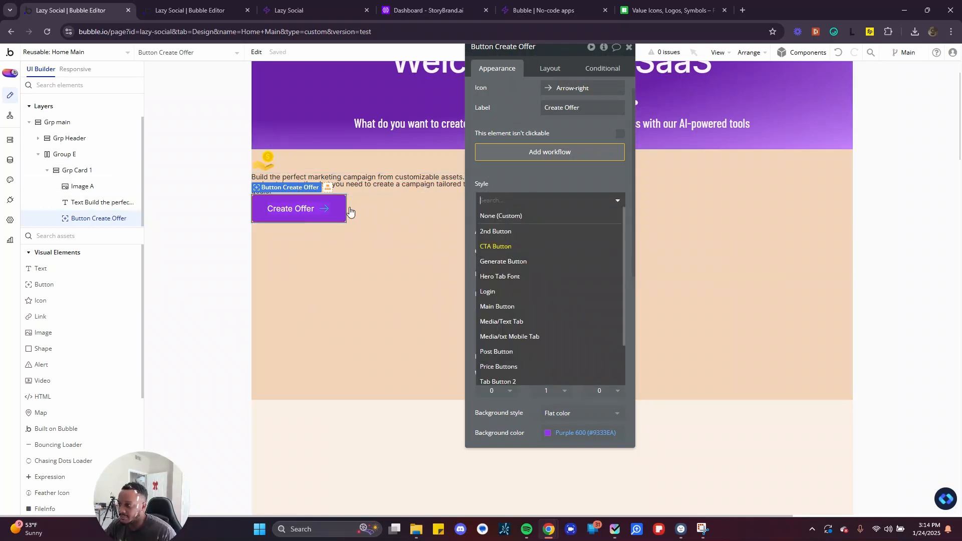
left_click(568, 183)
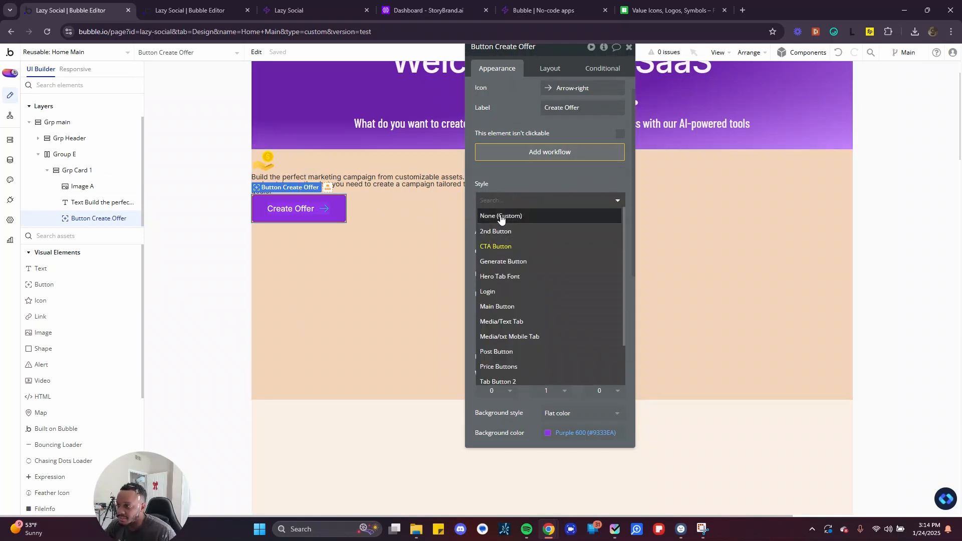
left_click(499, 216)
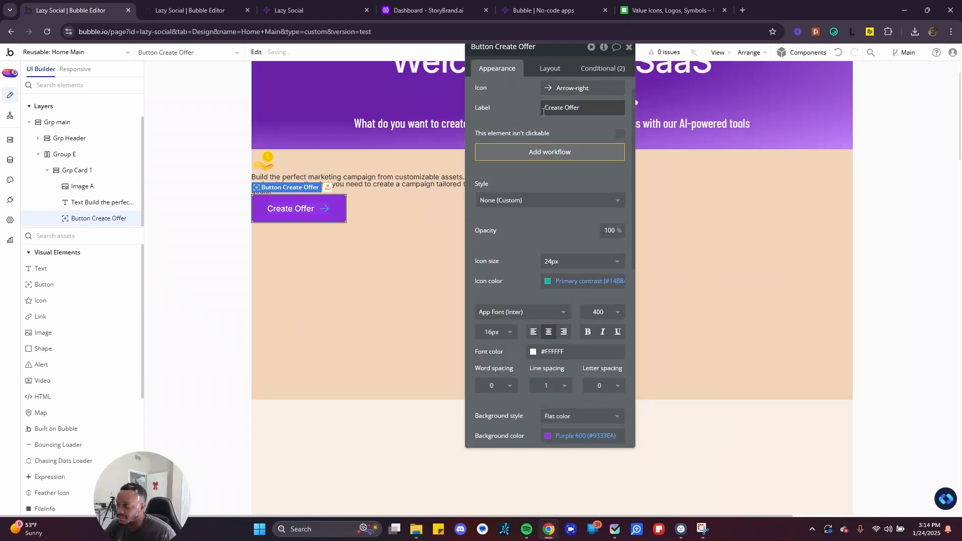
left_click(842, 56)
left_click(842, 56)
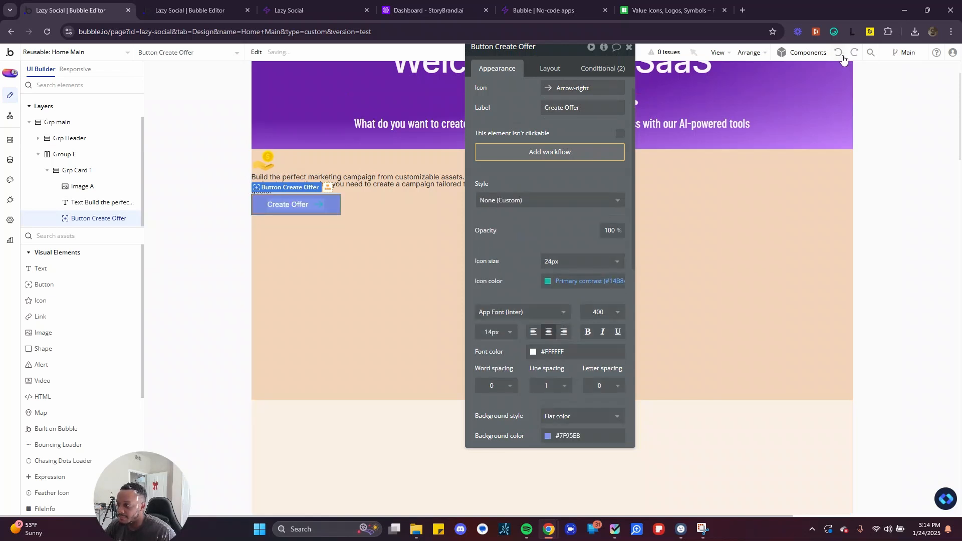
Set the Create Offer button's border roundness to 8
left_click(322, 239)
left_click(333, 206)
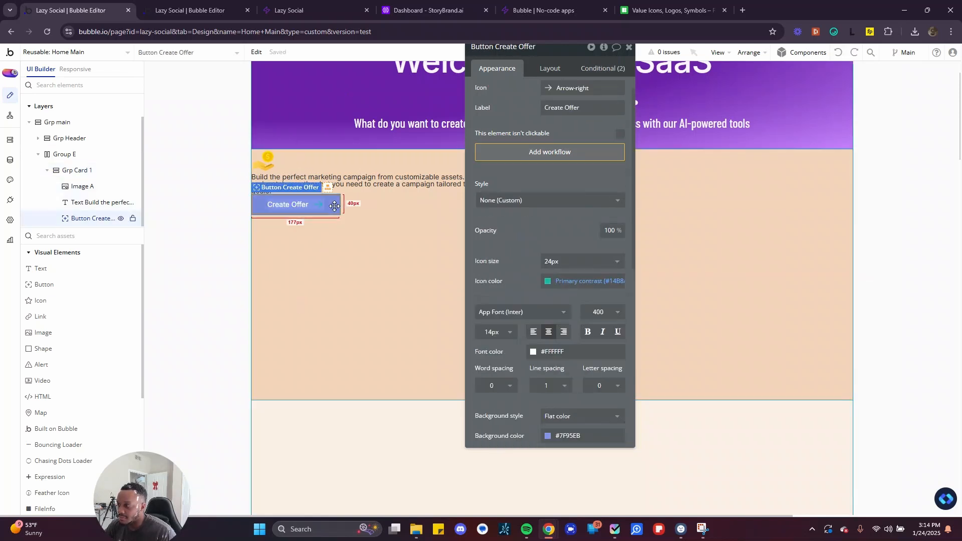
scroll(577, 308, "down", 4)
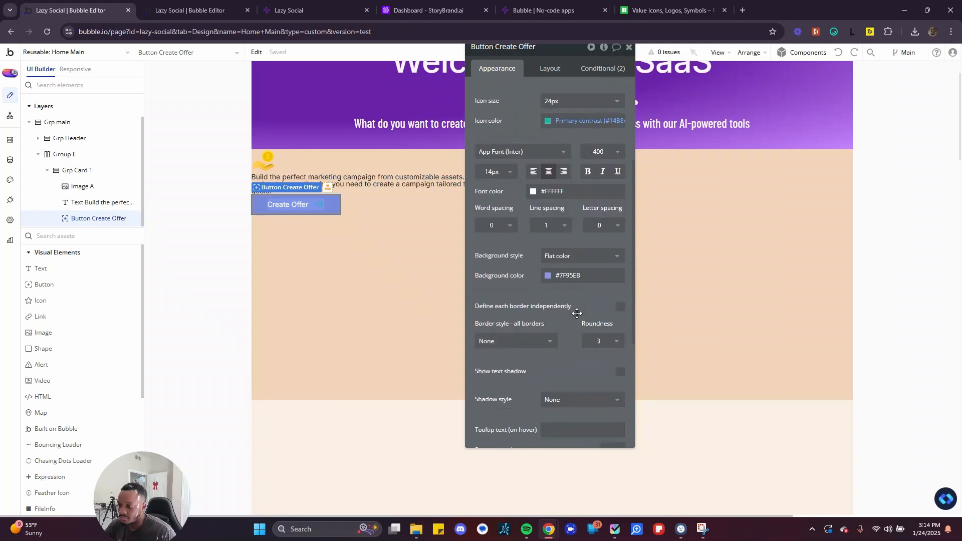
left_click(604, 291)
type("8")
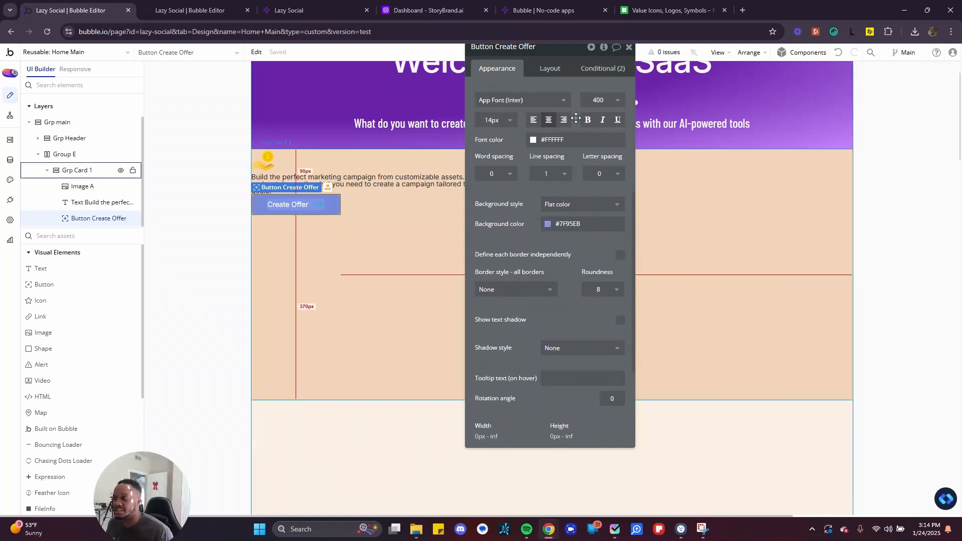
scroll(547, 192, "up", 5)
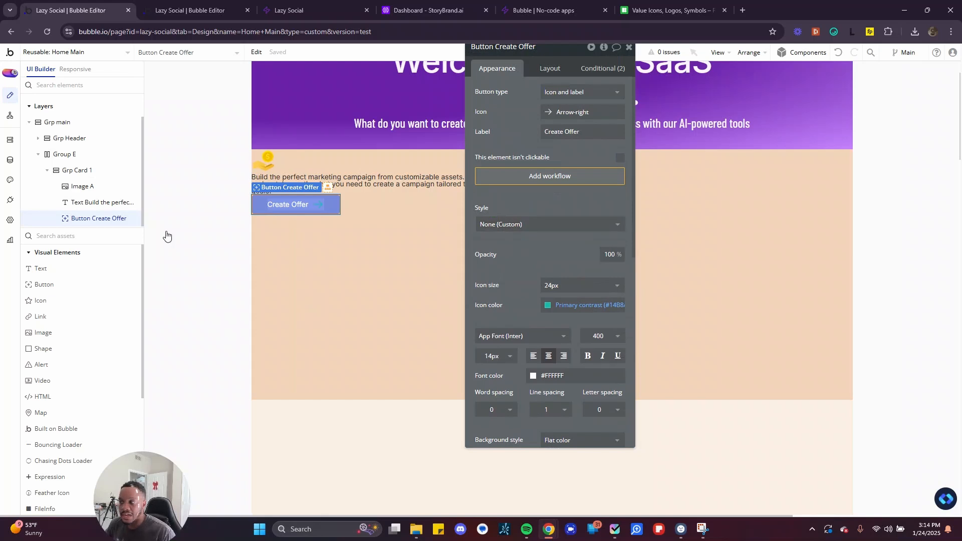
left_click(331, 243)
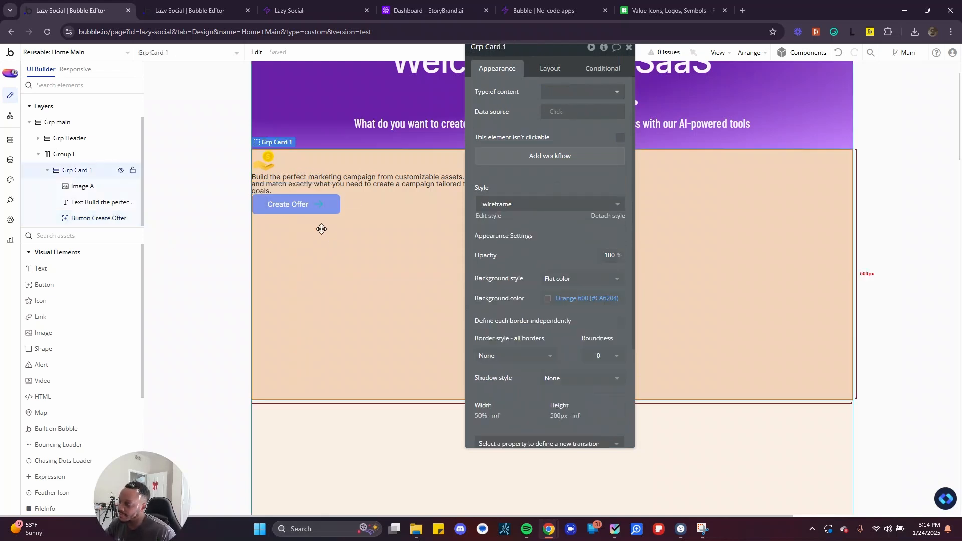
left_click(326, 204)
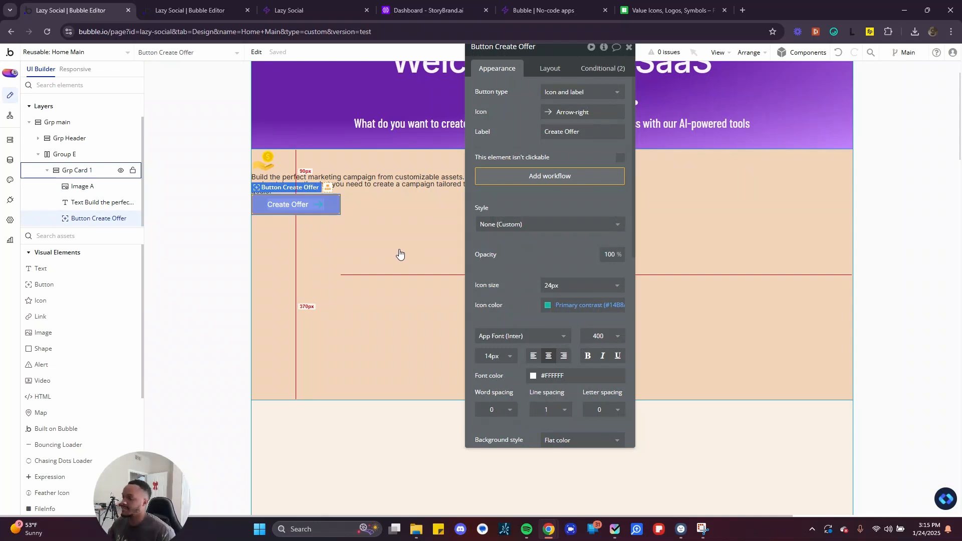
left_click(400, 254)
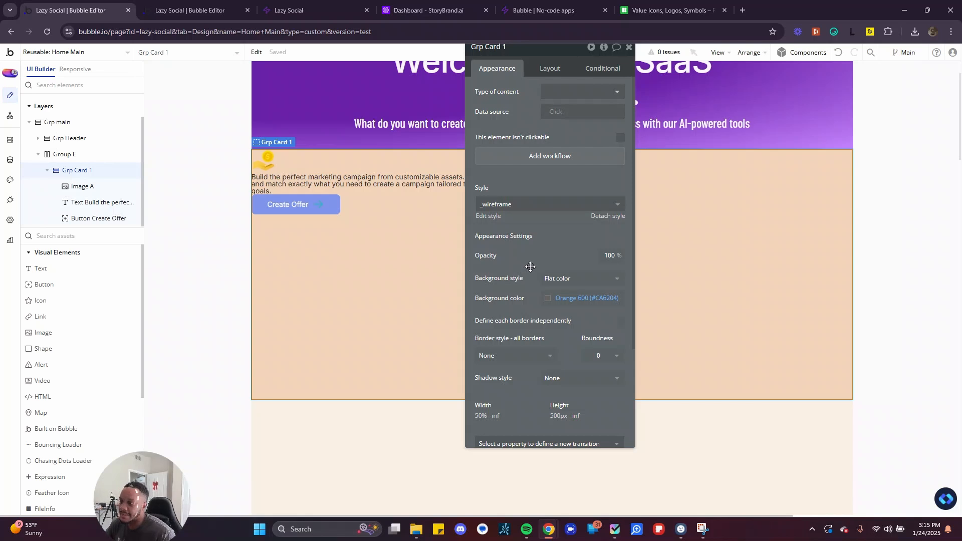
left_click(564, 298)
left_click(564, 279)
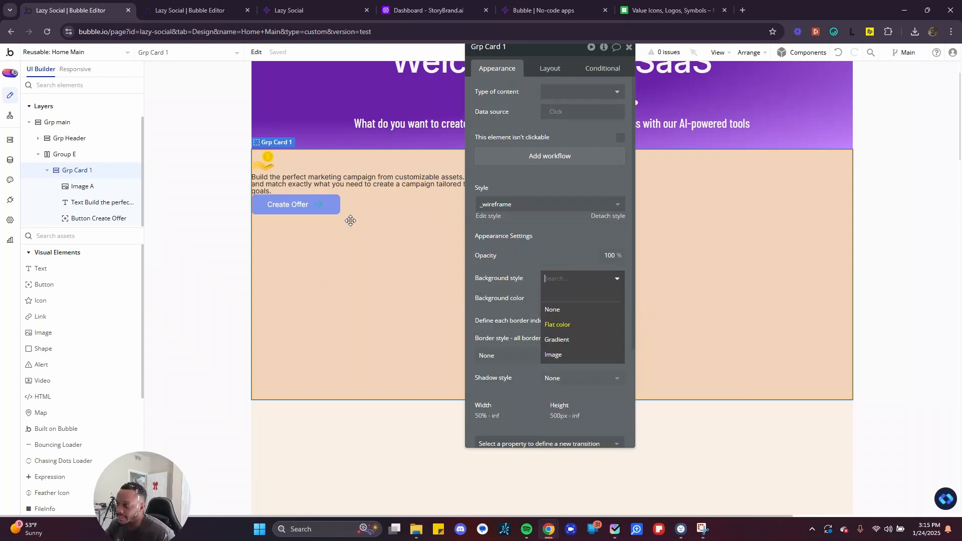
Set the Create Offer button's icon color to Purple 50 and its background color to Purple 600
left_click(99, 218)
left_click(581, 305)
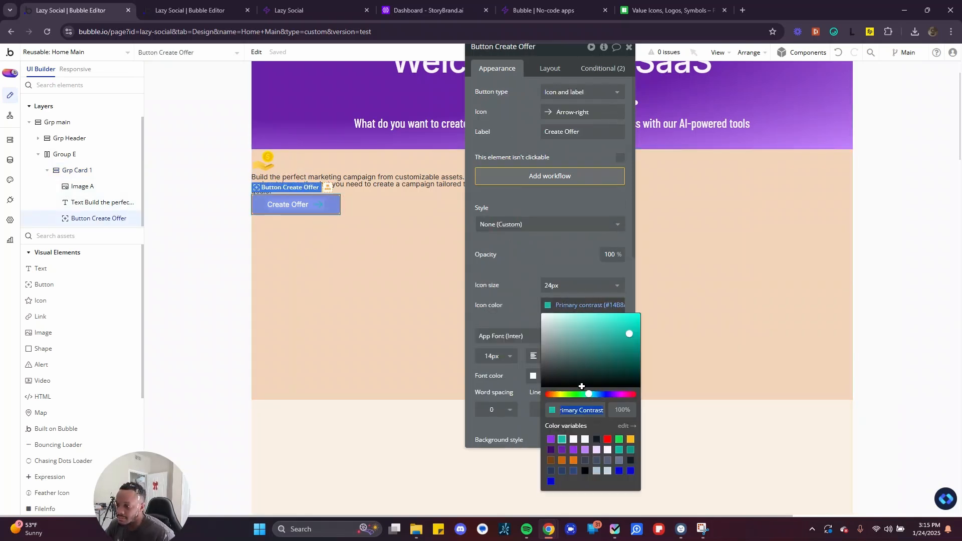
left_click(573, 451)
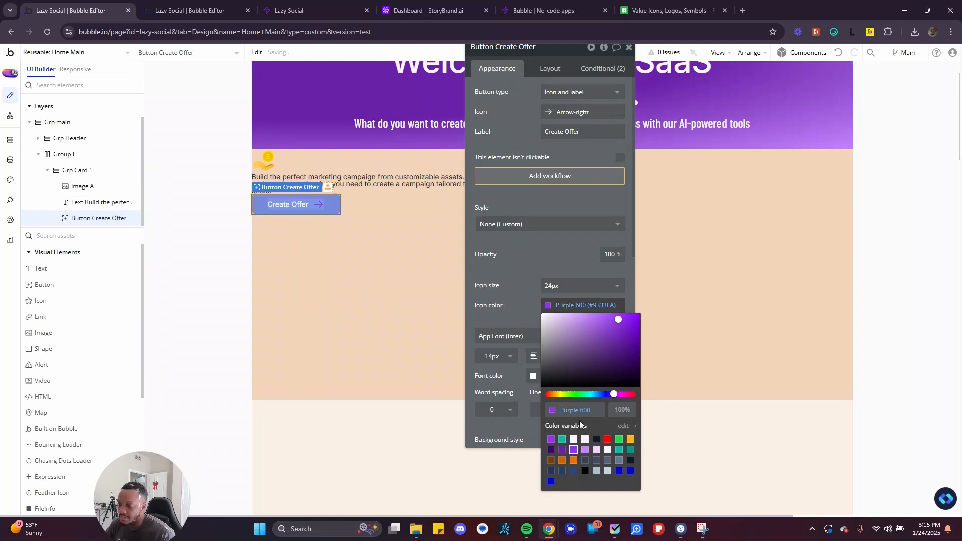
left_click(607, 450)
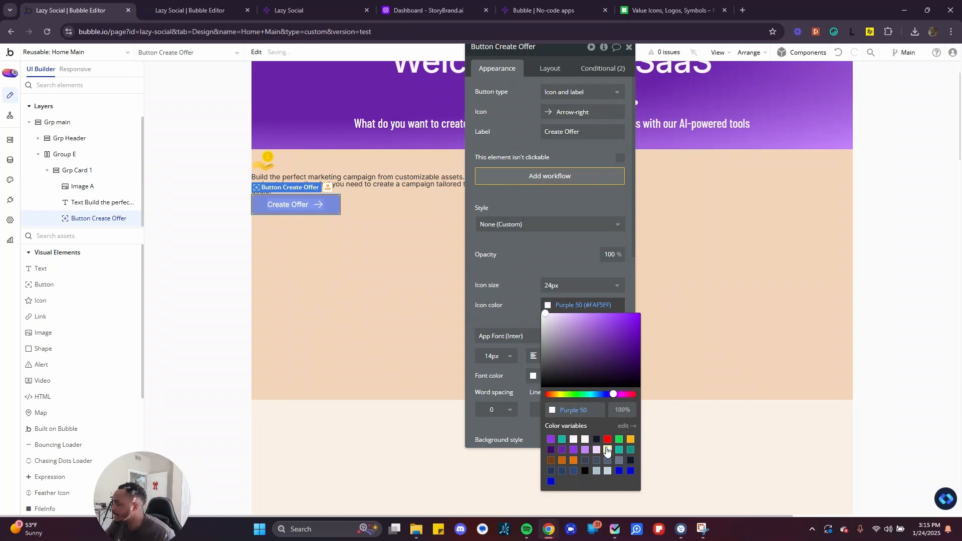
left_click(563, 260)
scroll(561, 263, "down", 4)
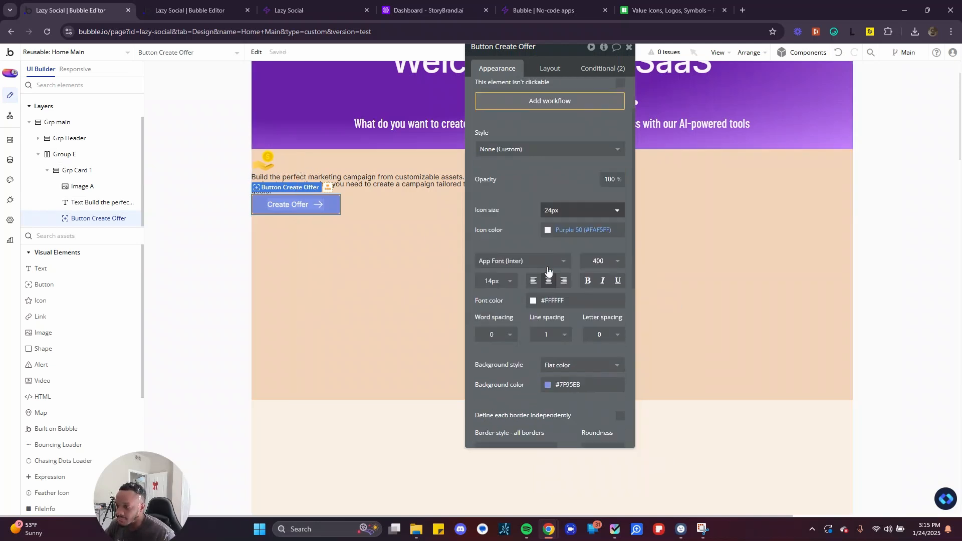
left_click(561, 254)
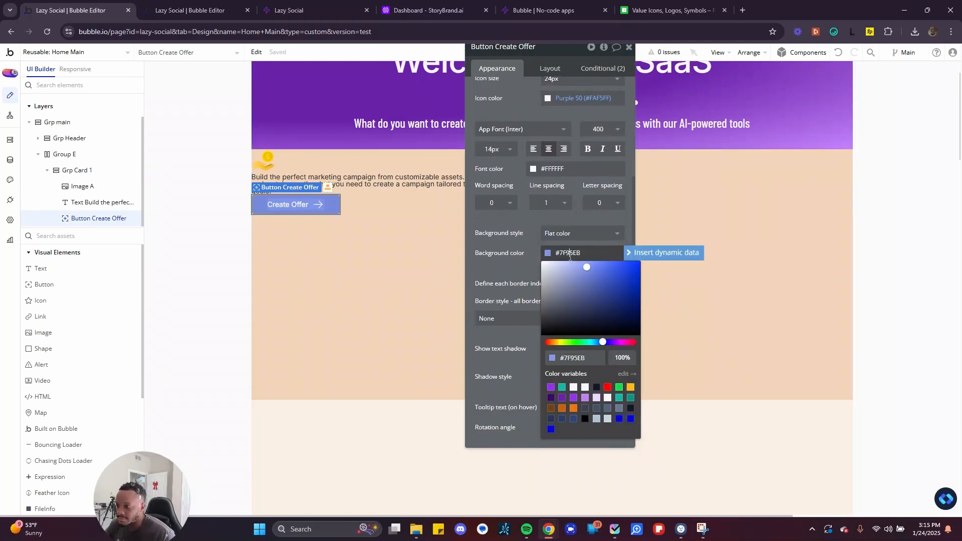
left_click(573, 399)
Set the minimum height of Grp Card 1 to 0 px in its layout settings
left_click(357, 251)
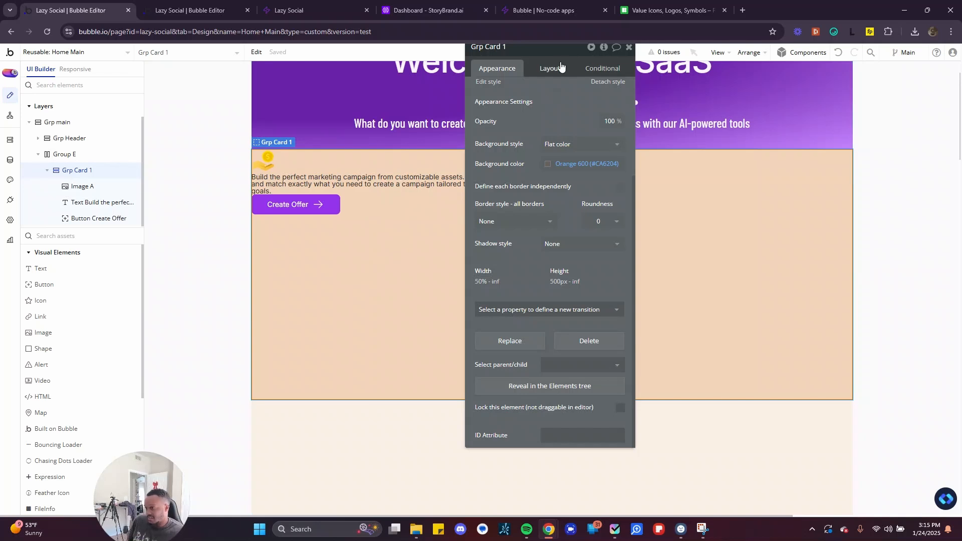
left_click_drag(560, 58, 526, 53)
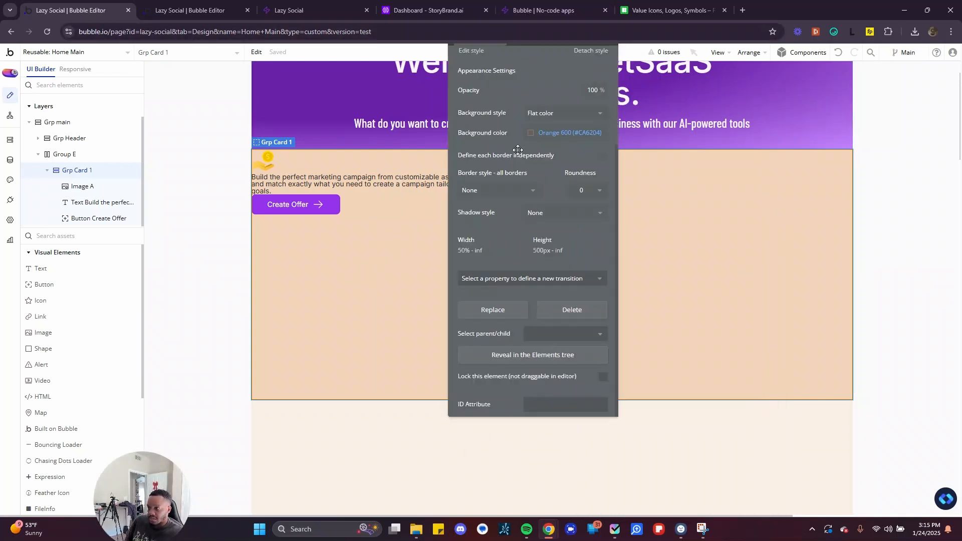
left_click_drag(514, 134, 501, 157)
left_click(507, 119)
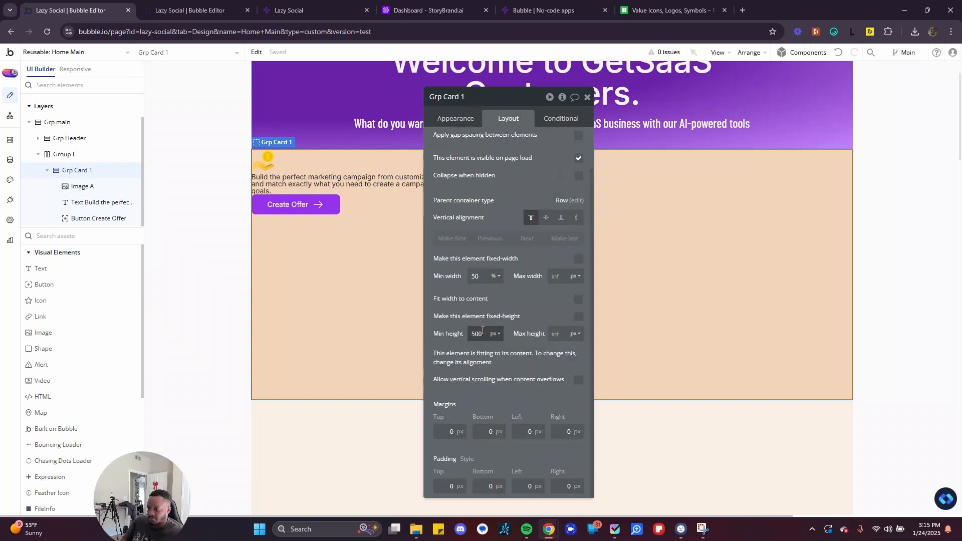
type("0")
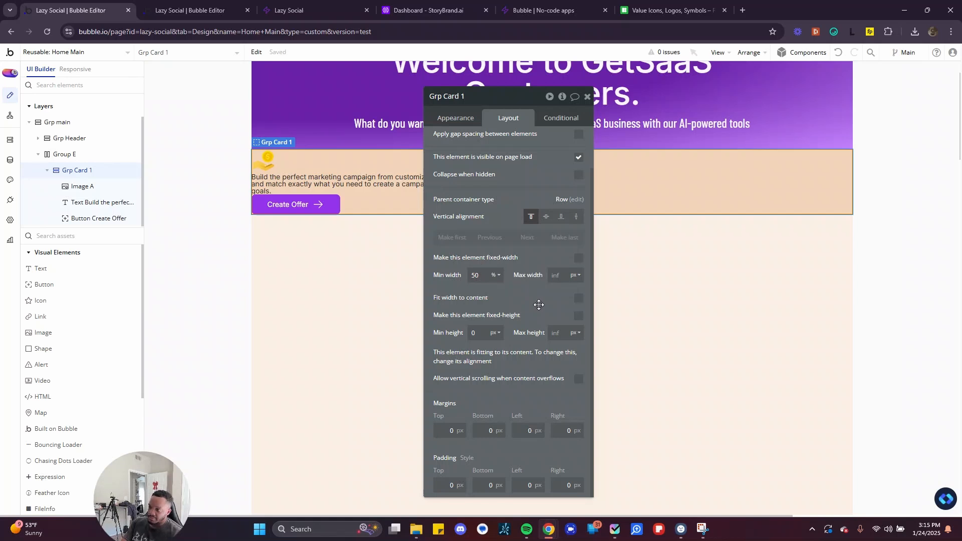
Make Grp Card 1 fit its width to its content, with a minimum width of 0 px
left_click(578, 299)
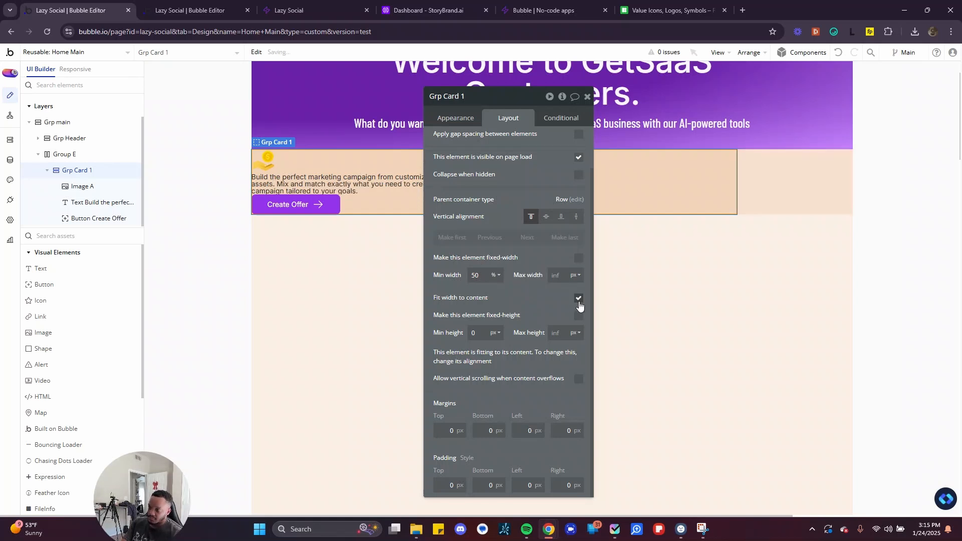
left_click(522, 298)
left_click_drag(503, 150, 630, 178)
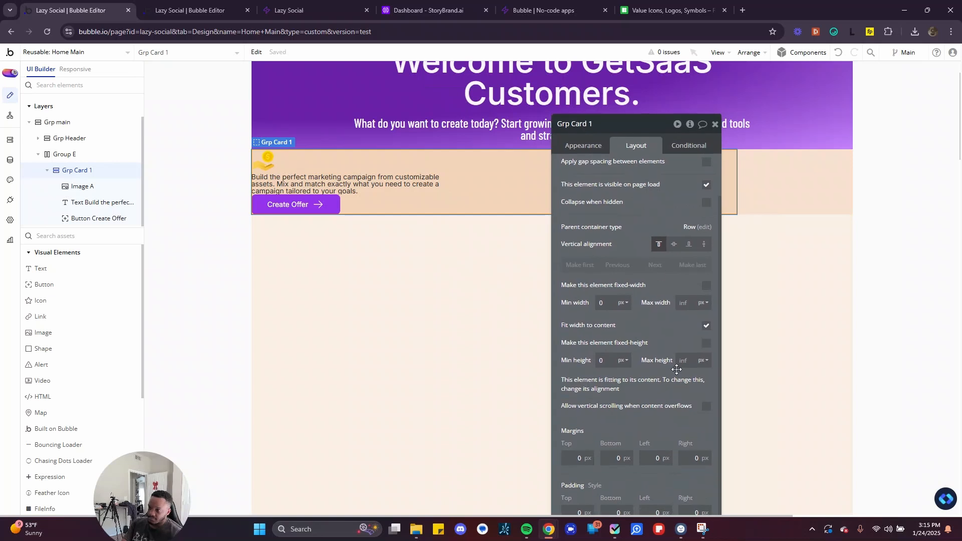
left_click_drag(699, 325, 377, 359)
left_click(383, 360)
left_click(383, 360)
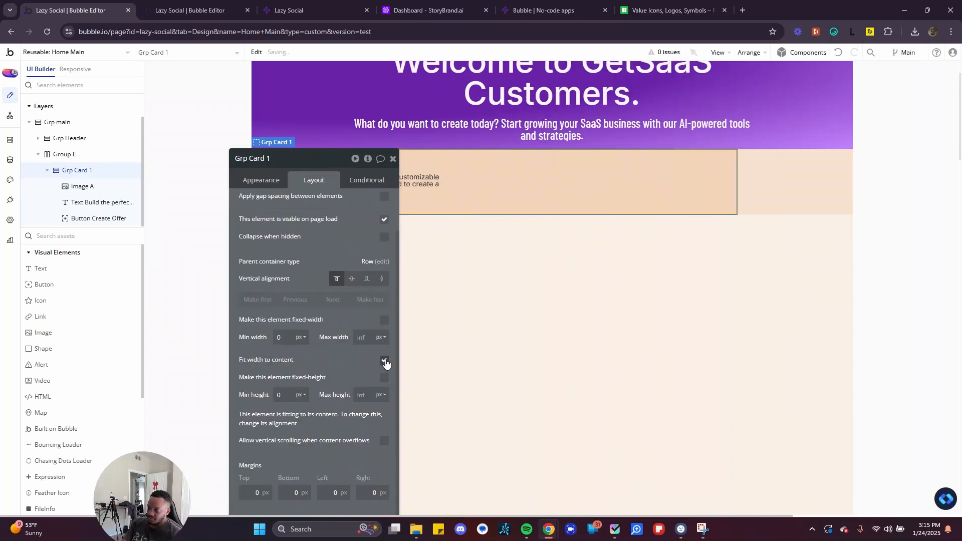
left_click_drag(370, 171, 460, 257)
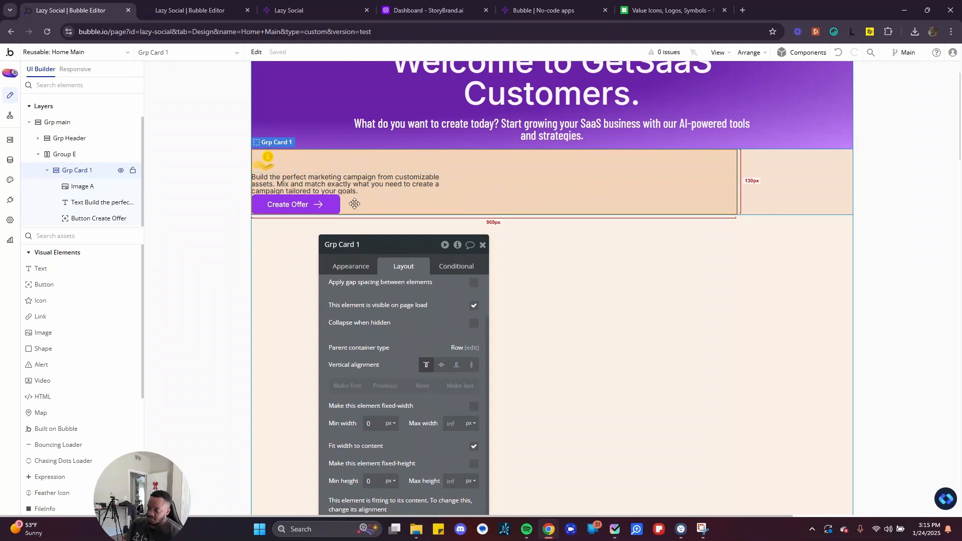
left_click_drag(420, 253, 183, 85)
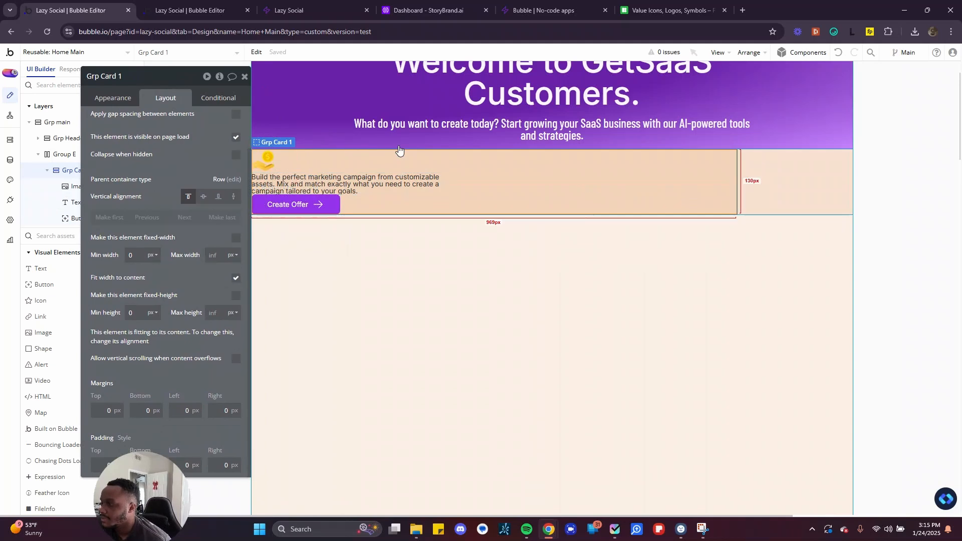
Turn on the display of element borders in the editor view
left_click(749, 53)
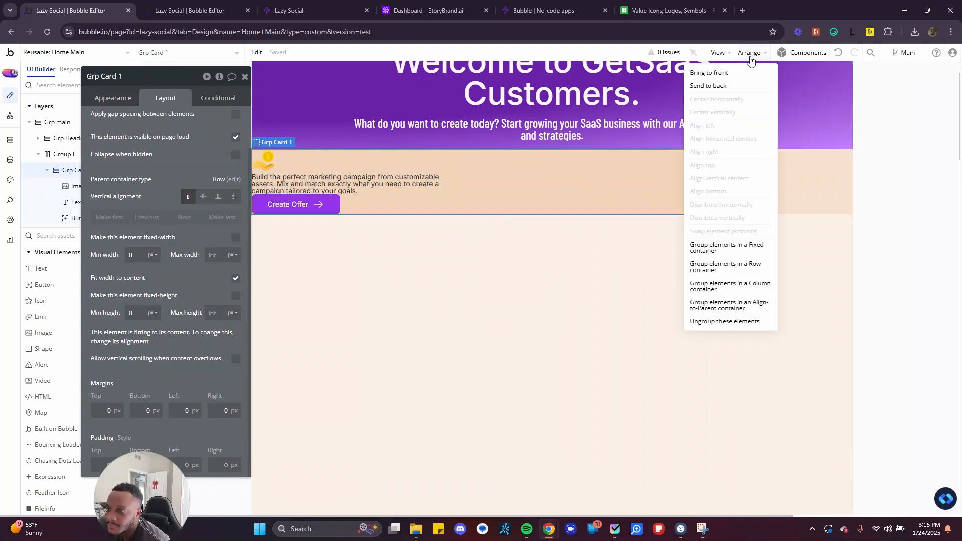
left_click(718, 53)
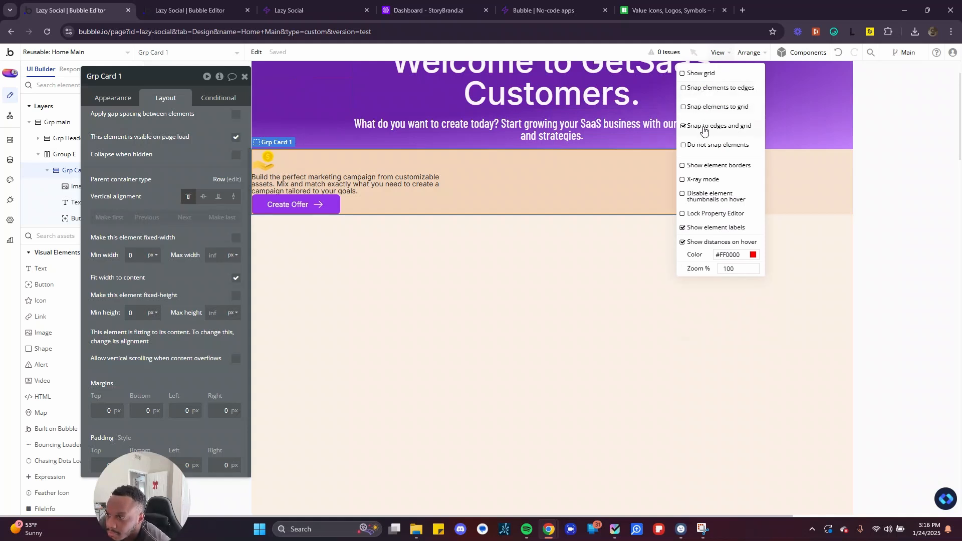
left_click(701, 167)
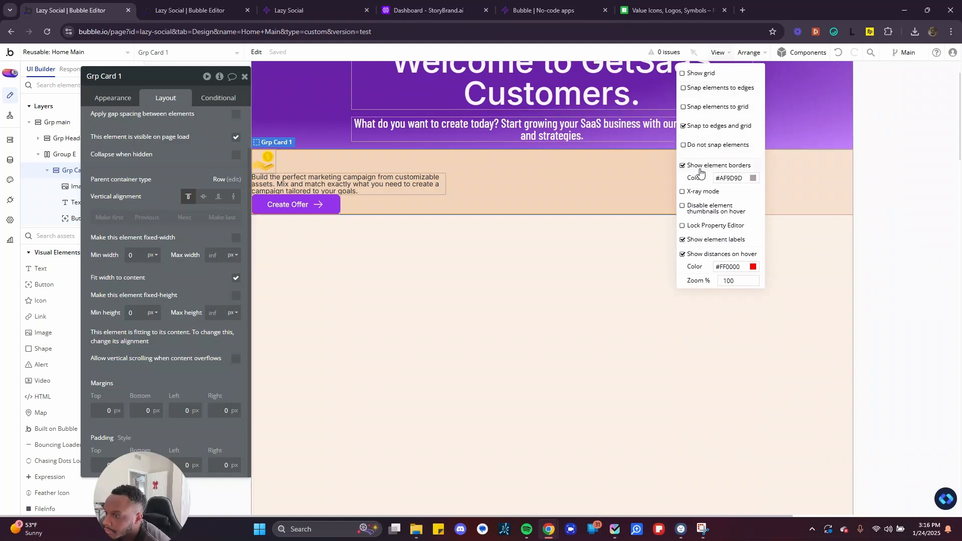
Switch Grp Card 1's fit-width-to-content setting off and on repeatedly to compare its effect on the card's width
left_click(245, 76)
double_click(509, 200)
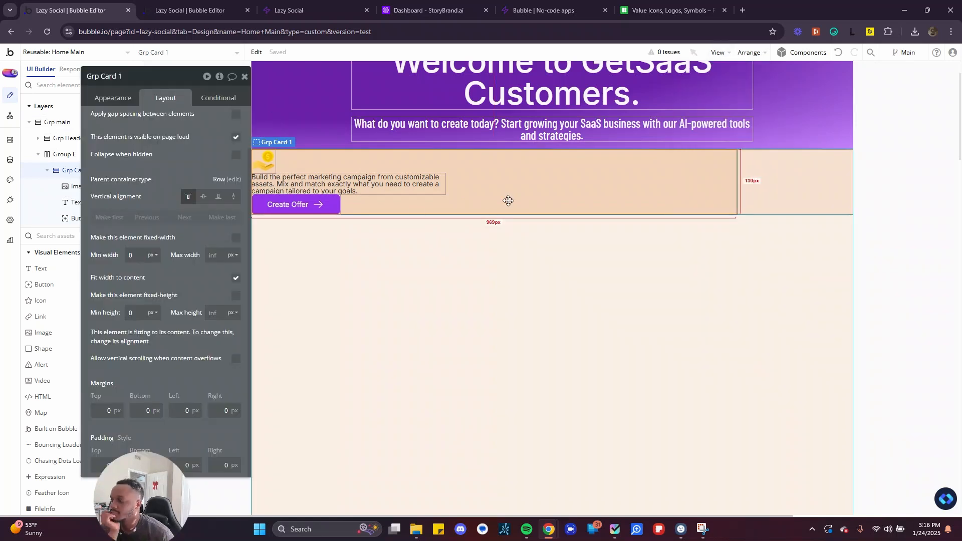
left_click_drag(172, 278, 207, 258)
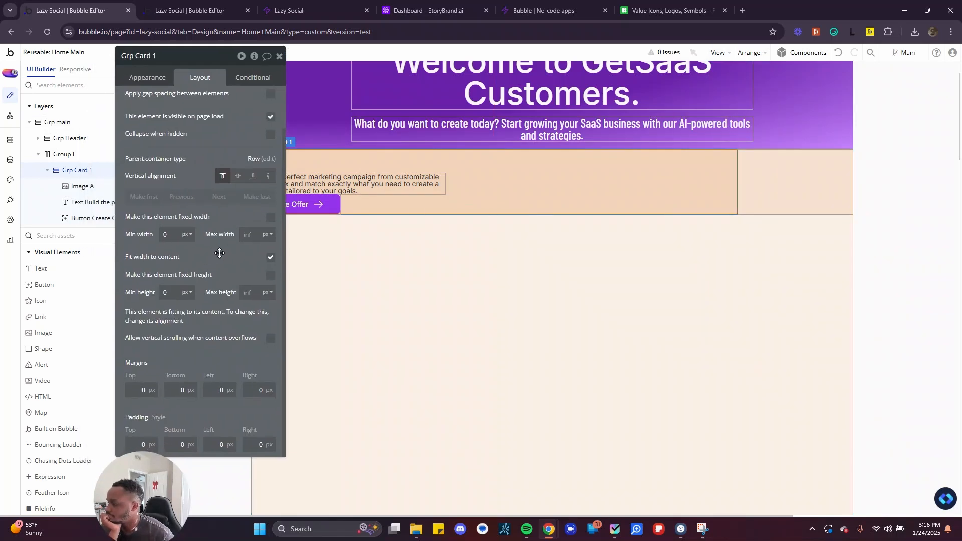
left_click(270, 259)
left_click(269, 259)
left_click(270, 258)
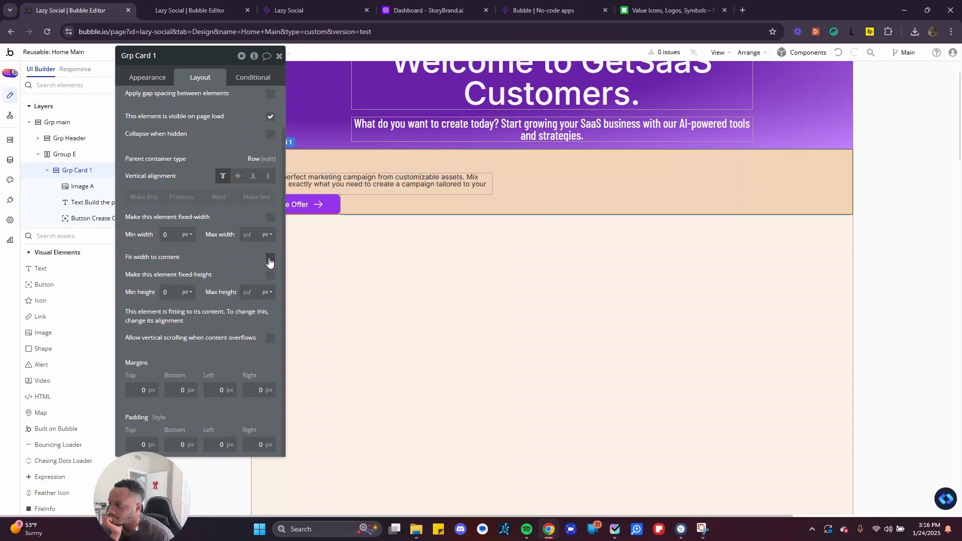
left_click(269, 259)
left_click(269, 259)
left_click(270, 259)
left_click(269, 258)
left_click(270, 258)
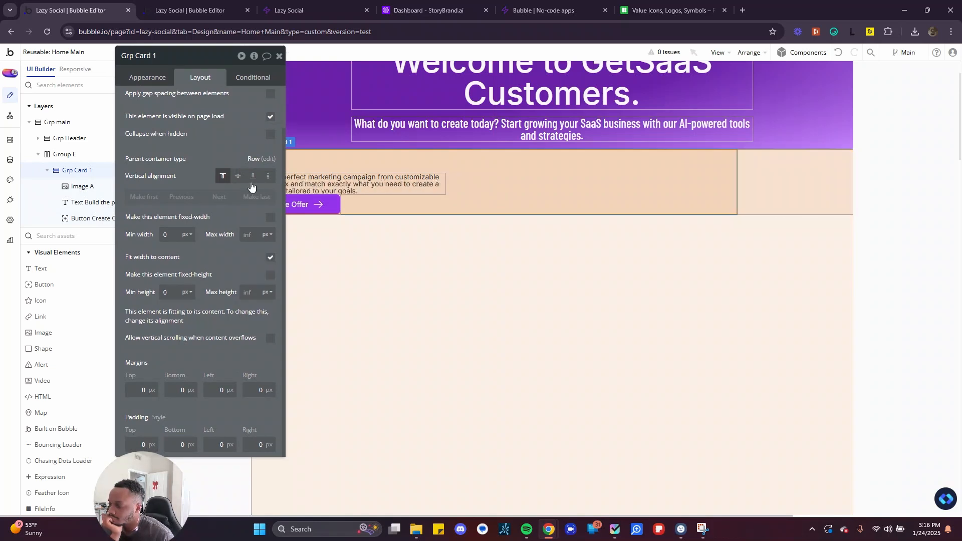
left_click_drag(191, 145, 145, 157)
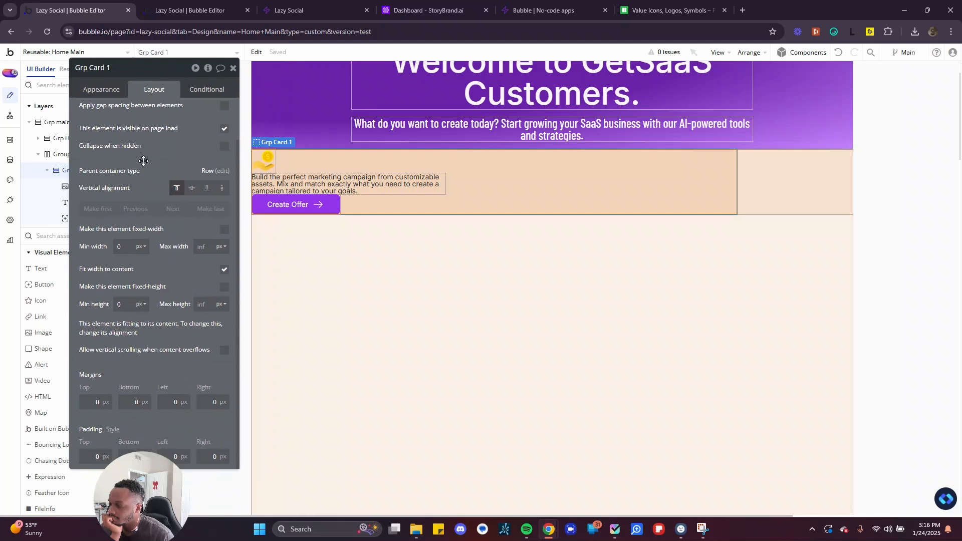
Set Group E's minimum width and minimum height to 0 px and try fitting its width to its content
left_click(784, 179)
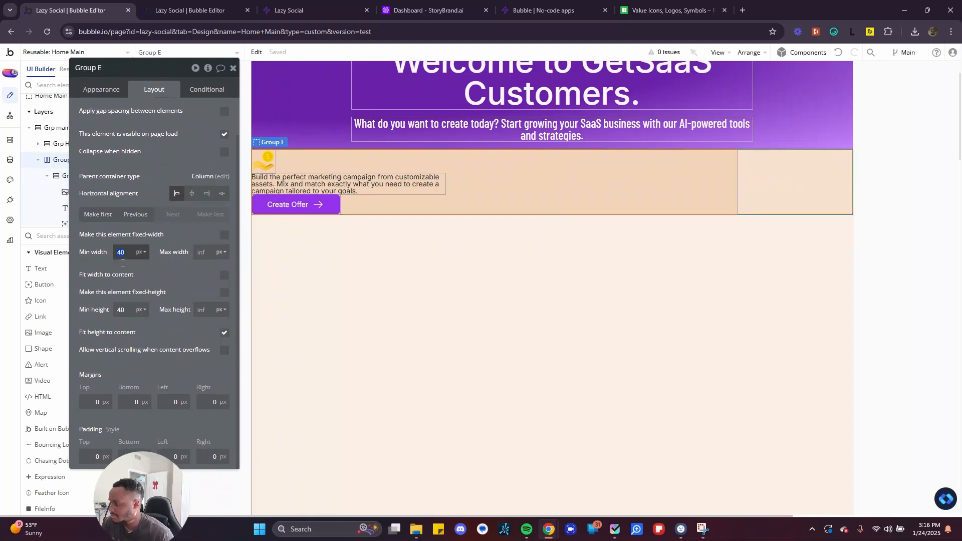
type("0")
left_click(125, 310)
type("0")
left_click(225, 276)
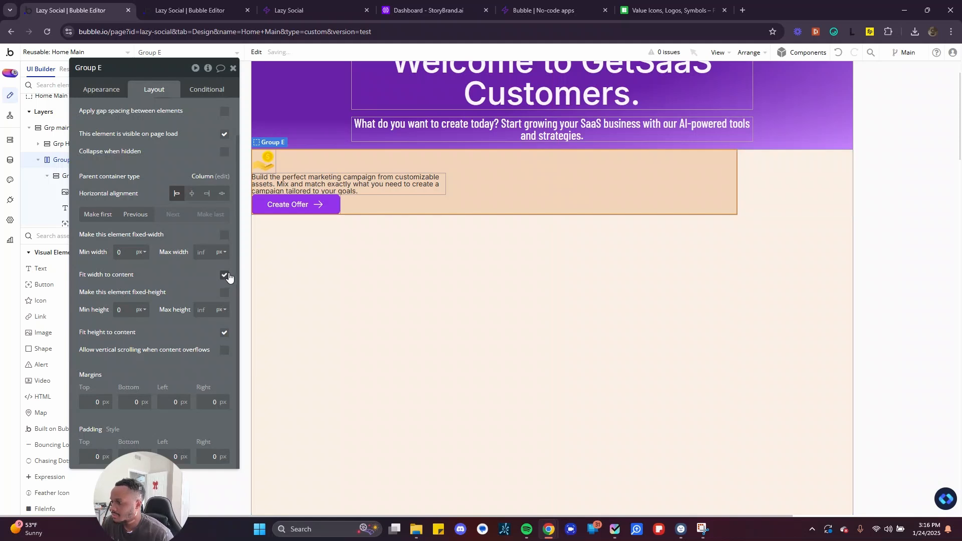
Turn fit width to content off for Grp Card 1 and back on to check the card's sizing
left_click(563, 203)
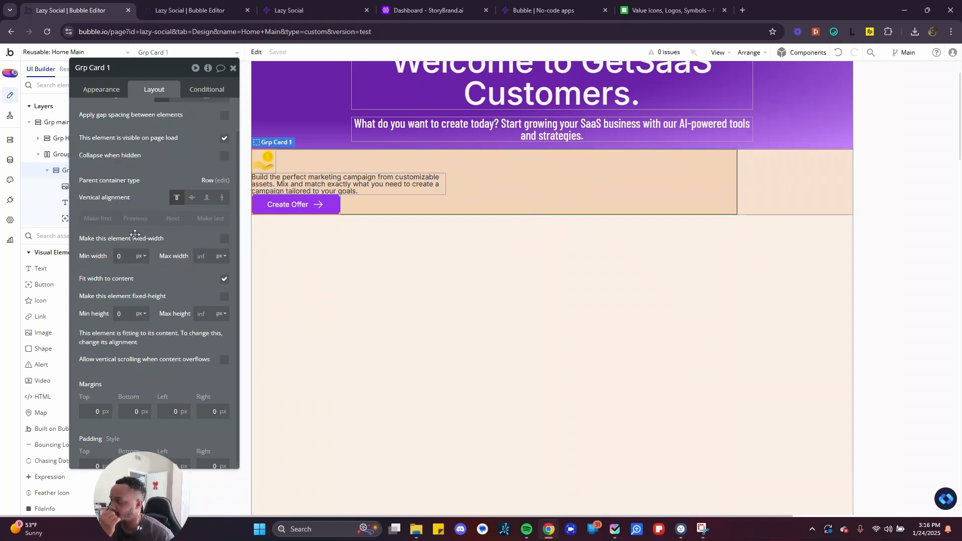
scroll(184, 344, "down", 1)
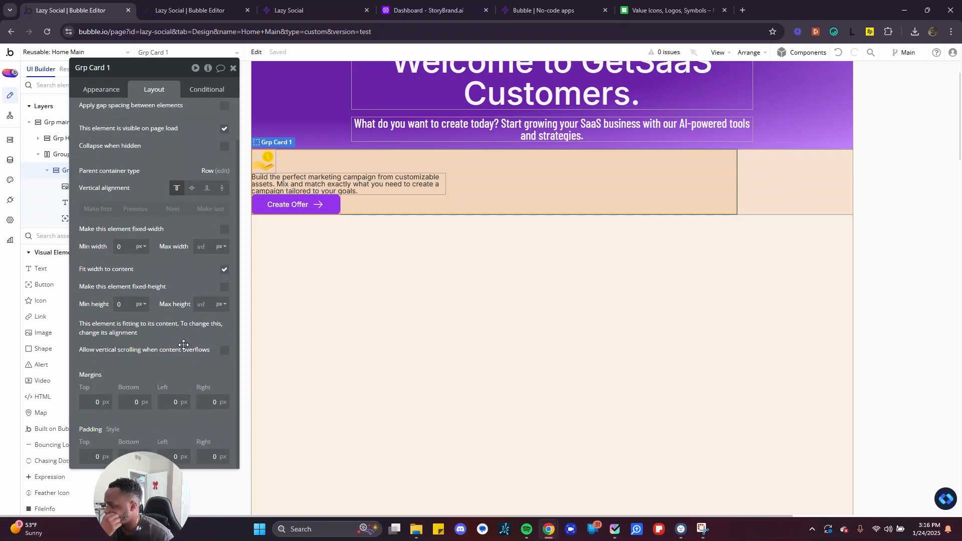
left_click(225, 271)
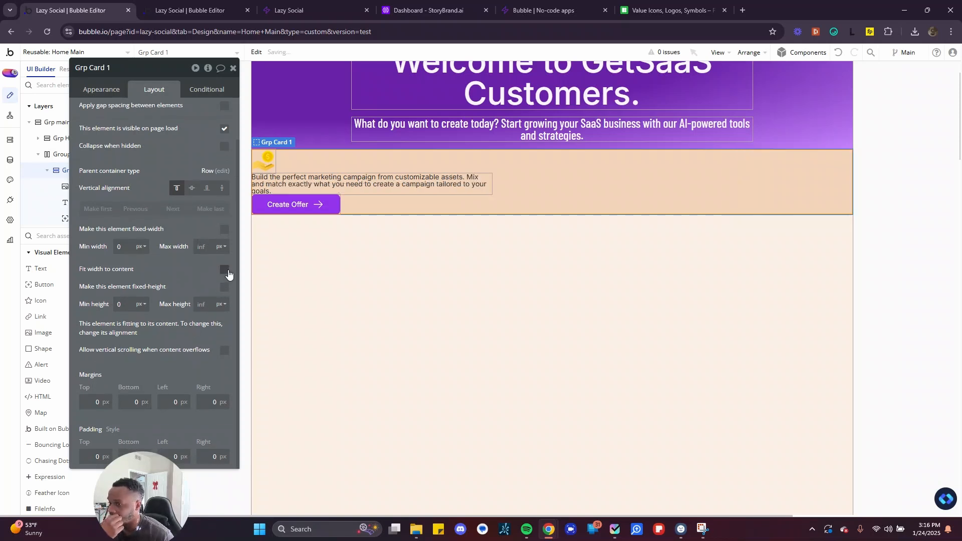
left_click(226, 271)
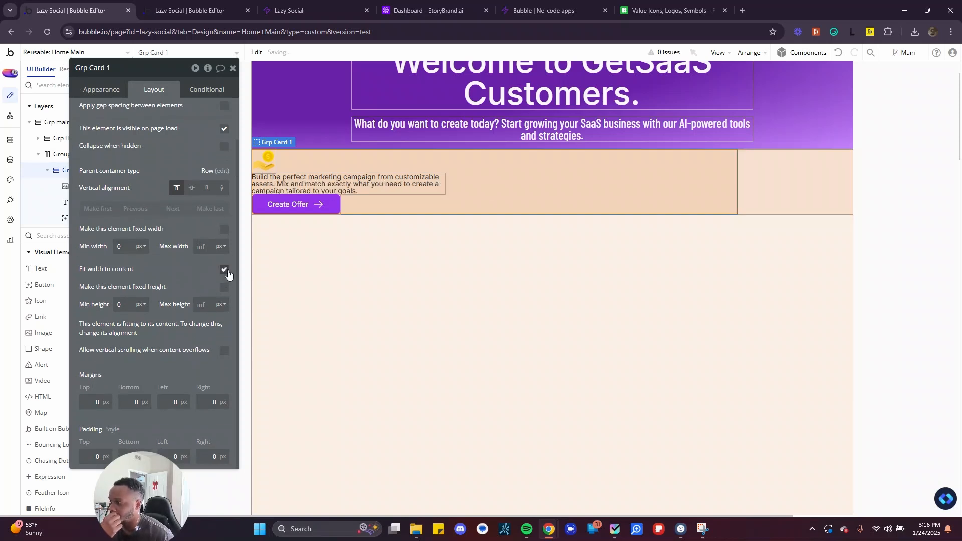
Try fitting Group E's width to its content, then restore its full width
left_click(833, 191)
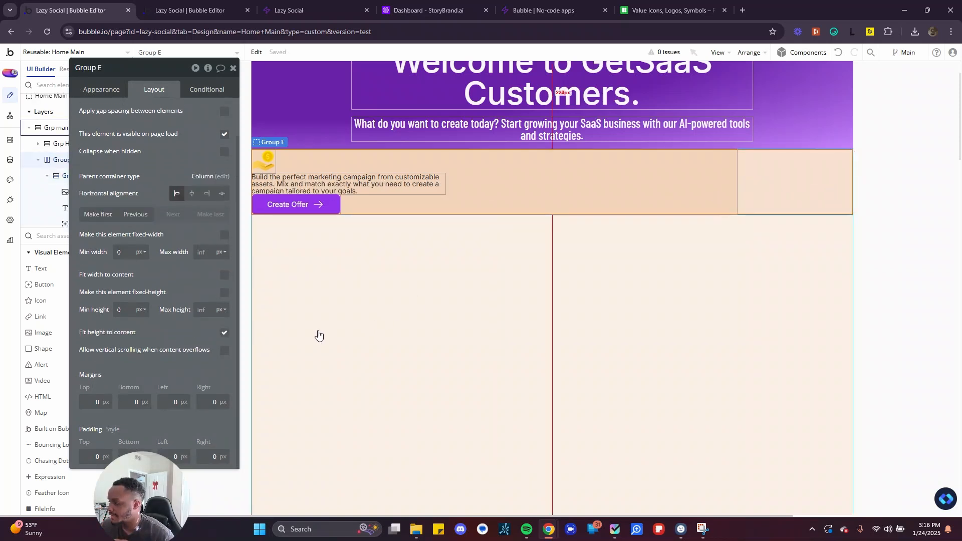
left_click(224, 277)
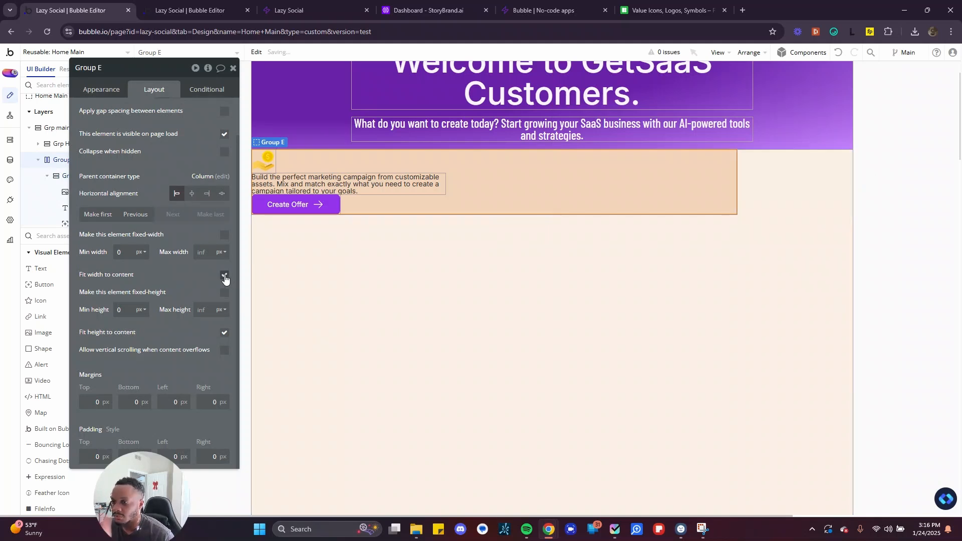
left_click(225, 277)
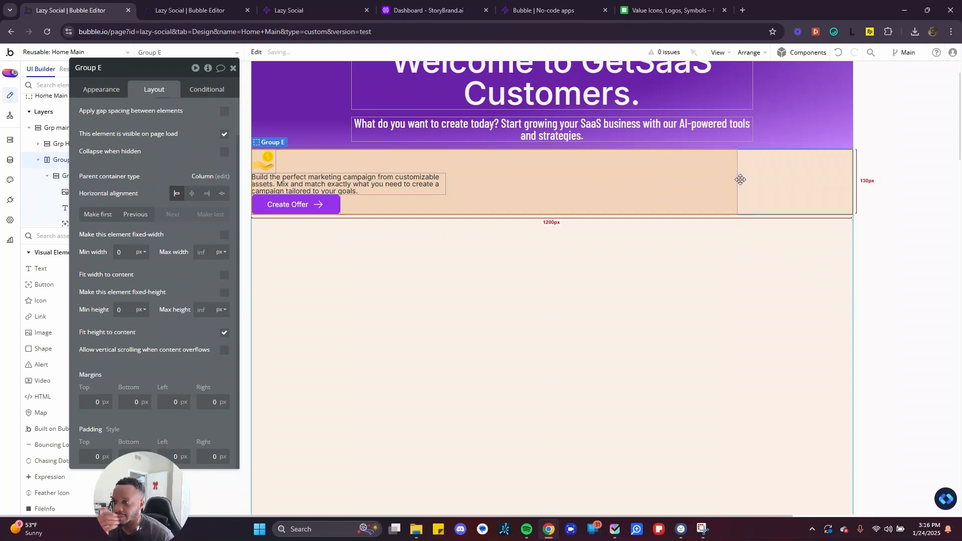
Toggle Grp Card 1's fit-width-to-content setting several times, leaving it turned off
left_click(697, 188)
left_click(224, 273)
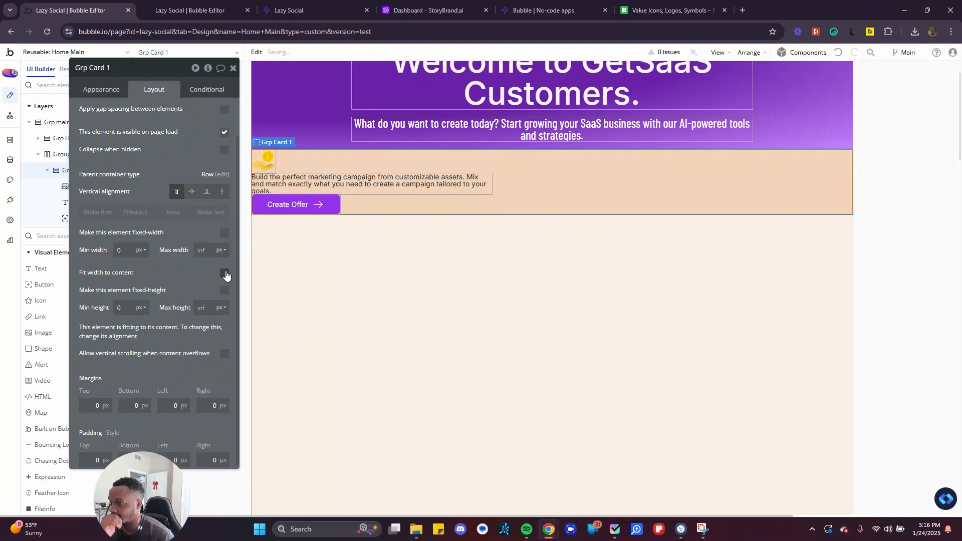
left_click(225, 274)
left_click(225, 274)
left_click(225, 274)
left_click(225, 274)
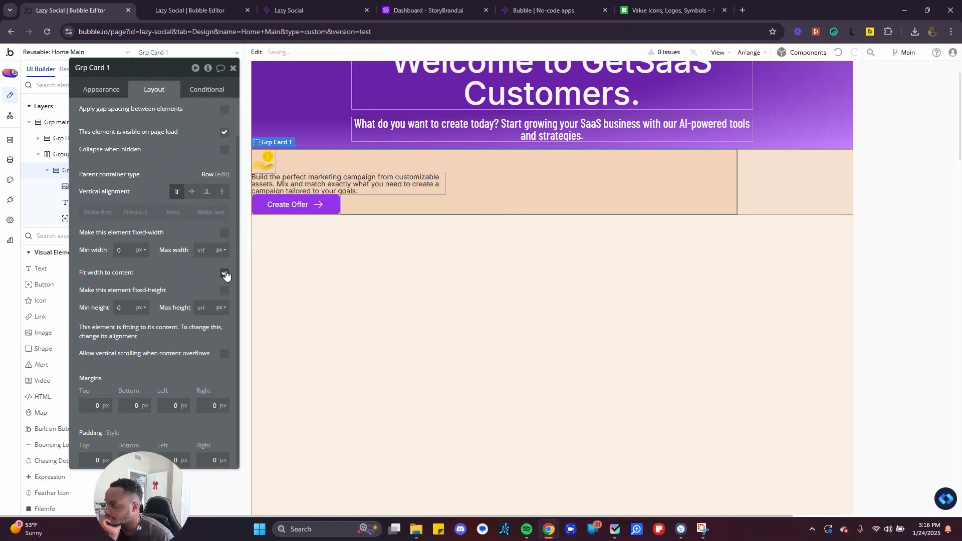
left_click(225, 274)
Set the description text's maximum width to 300 px and make Grp Card 1 fit its width to its content
left_click(366, 187)
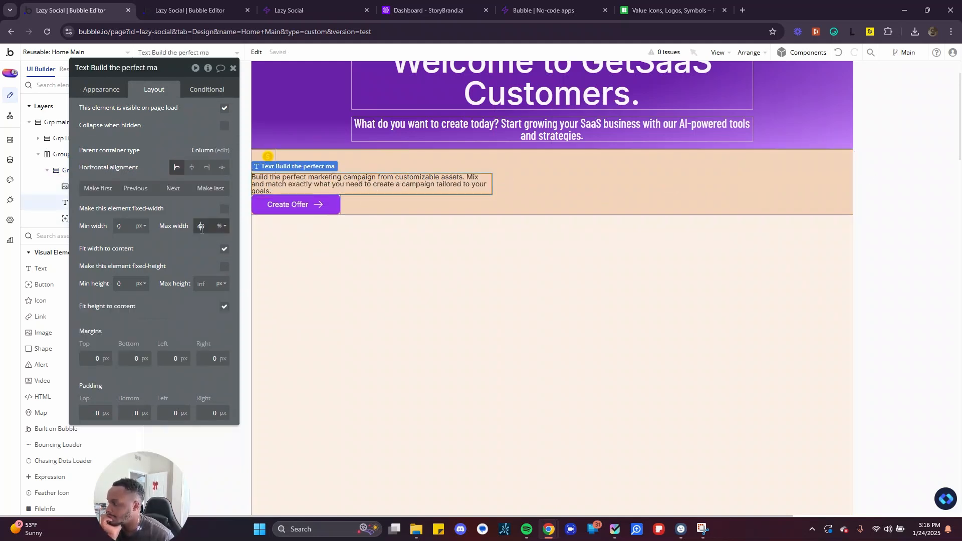
left_click(223, 228)
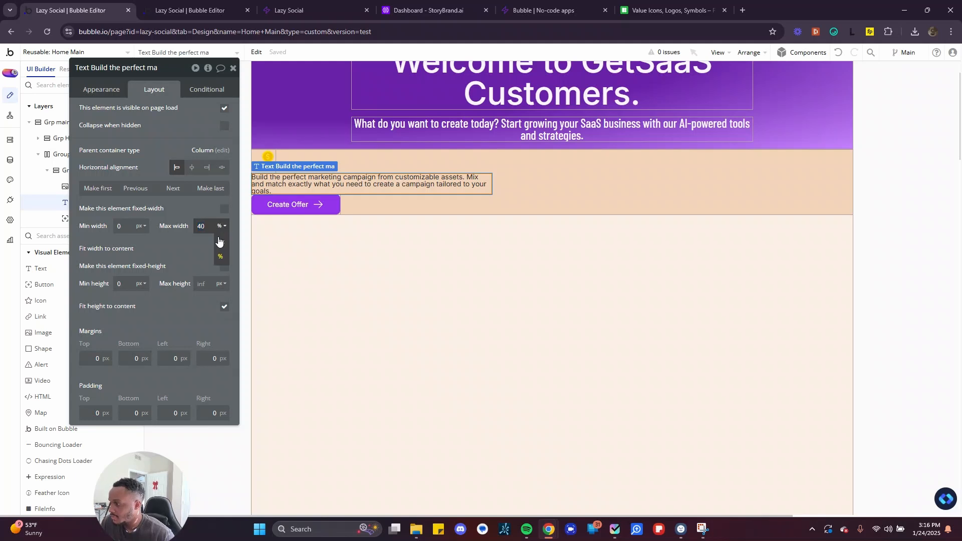
left_click(220, 246)
left_click(221, 231)
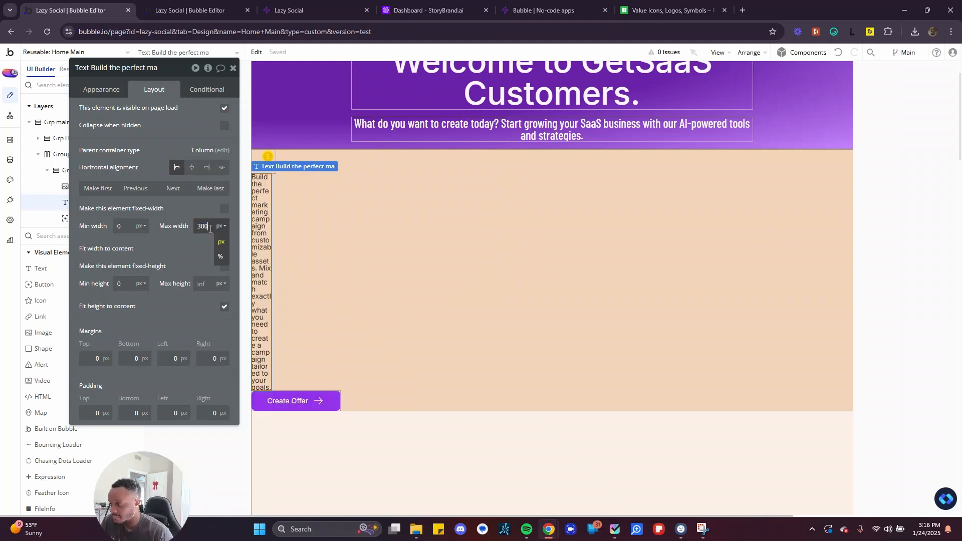
left_click(511, 190)
left_click(224, 317)
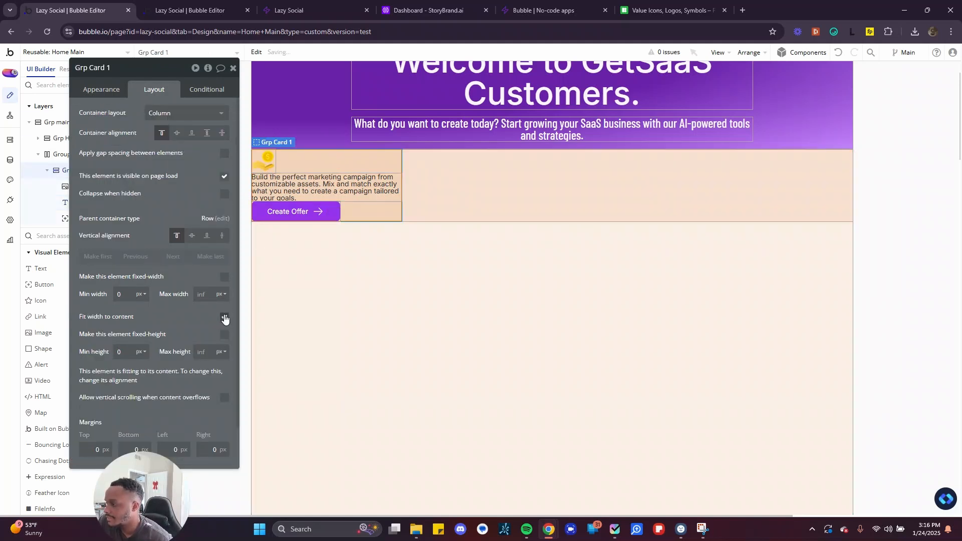
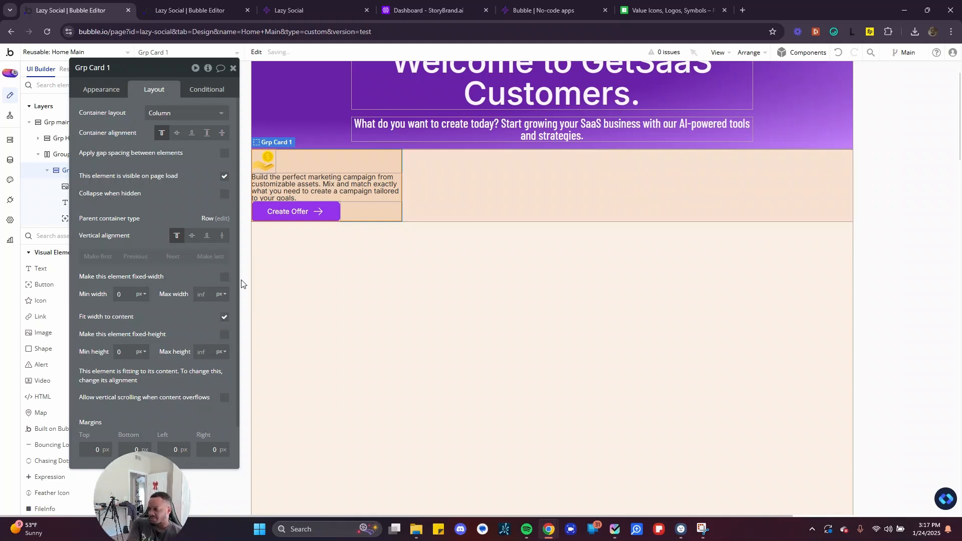
Try a percentage-based maximum width of 50% on the description text
left_click(321, 192)
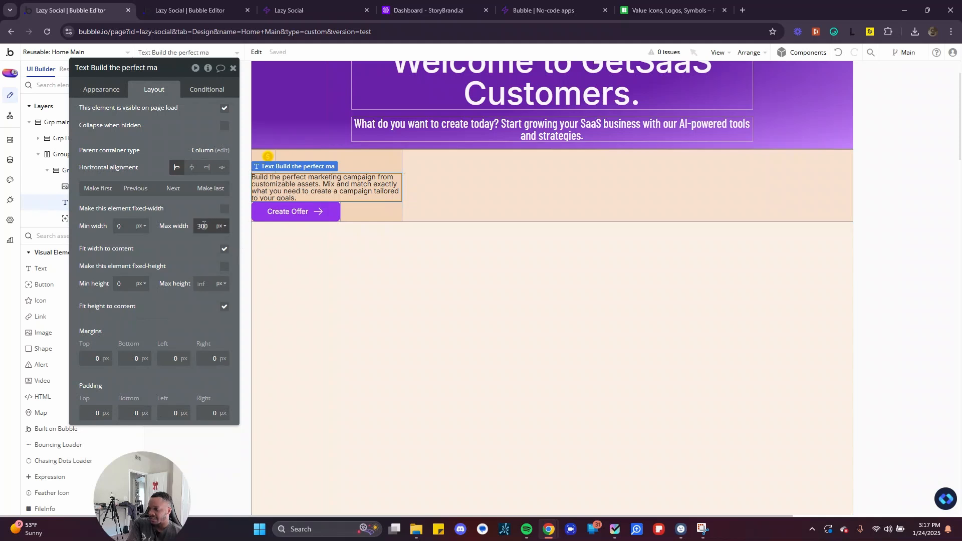
double_click(209, 227)
left_click(221, 226)
left_click(222, 260)
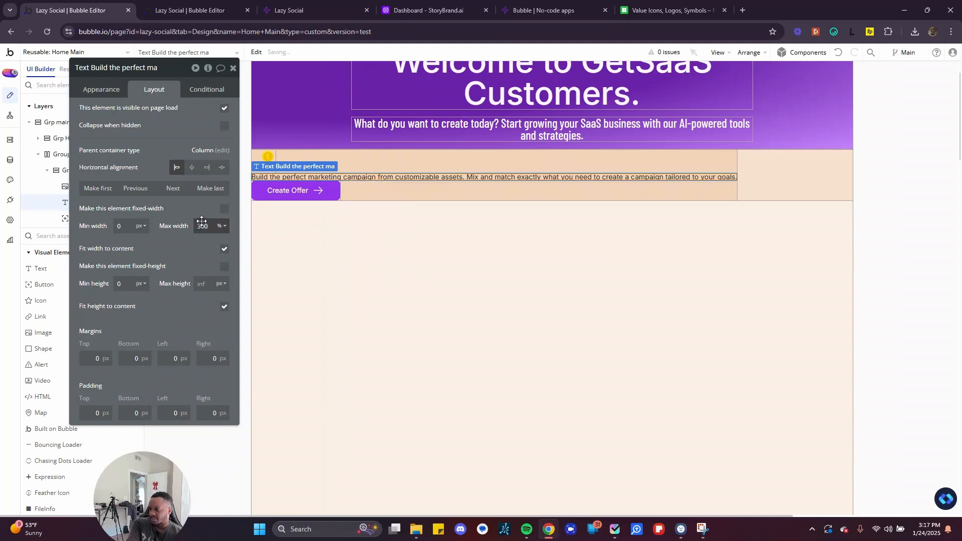
type("50")
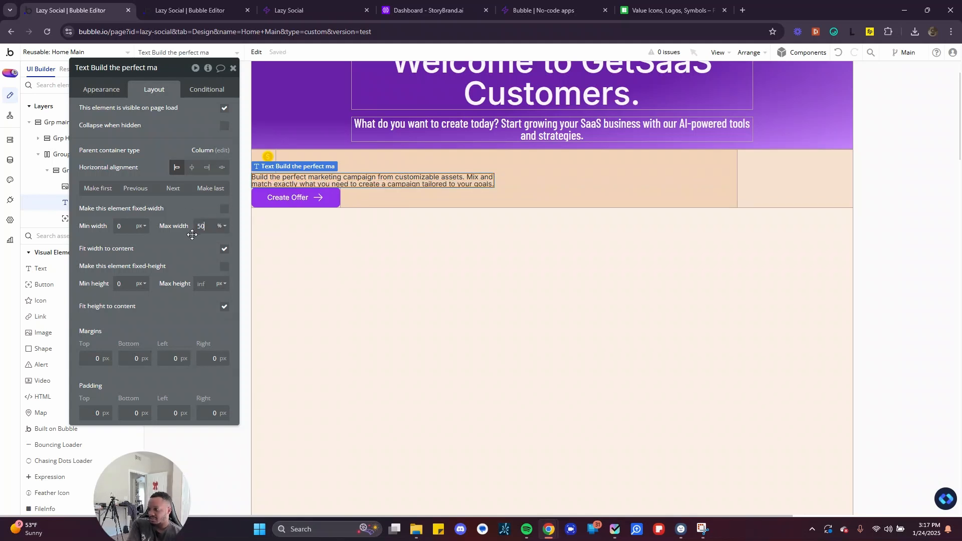
Return the description text's maximum width to pixels, trying 300 and 400 px before setting it to 500 px
left_click(219, 226)
left_click(219, 242)
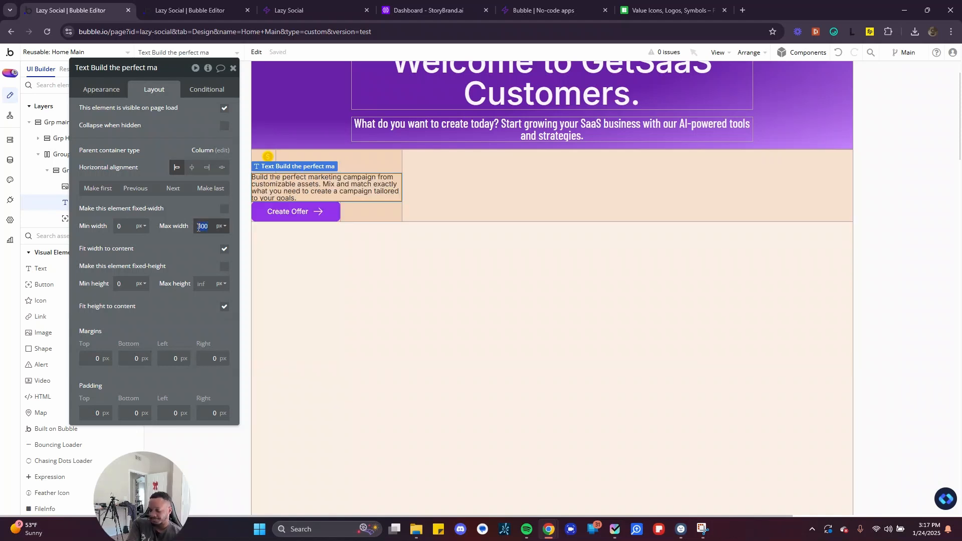
type("00")
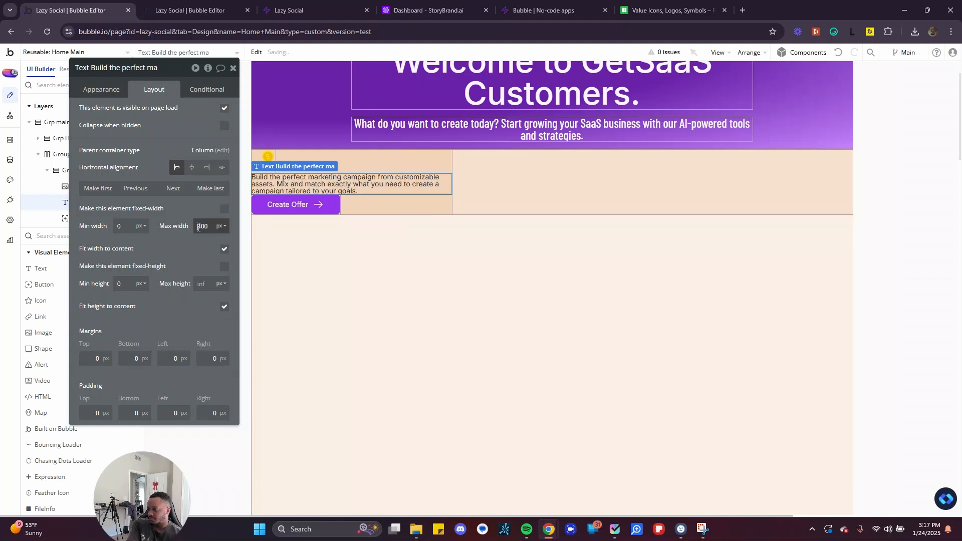
type("500")
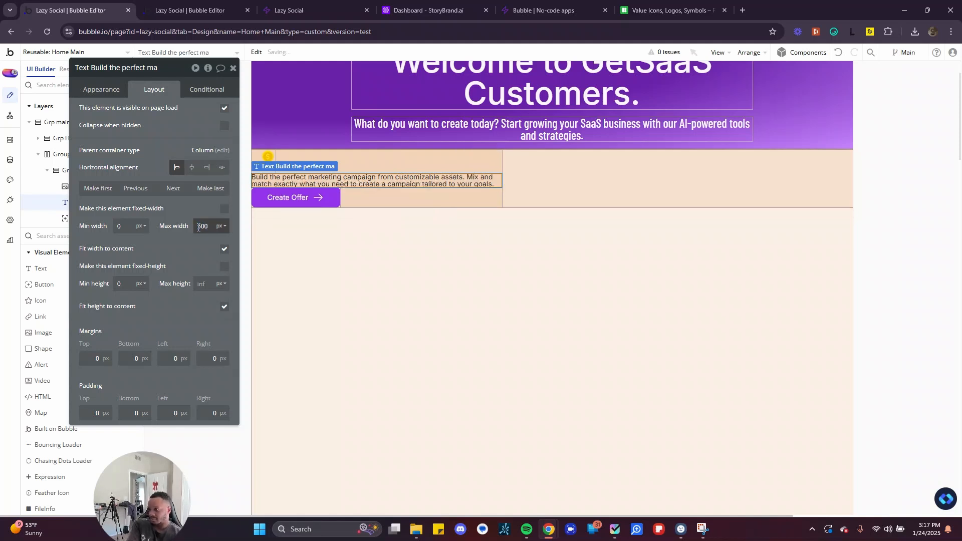
Switch to Sticky Notes and look through the saved notes for the list of multiples of 8
left_click(438, 534)
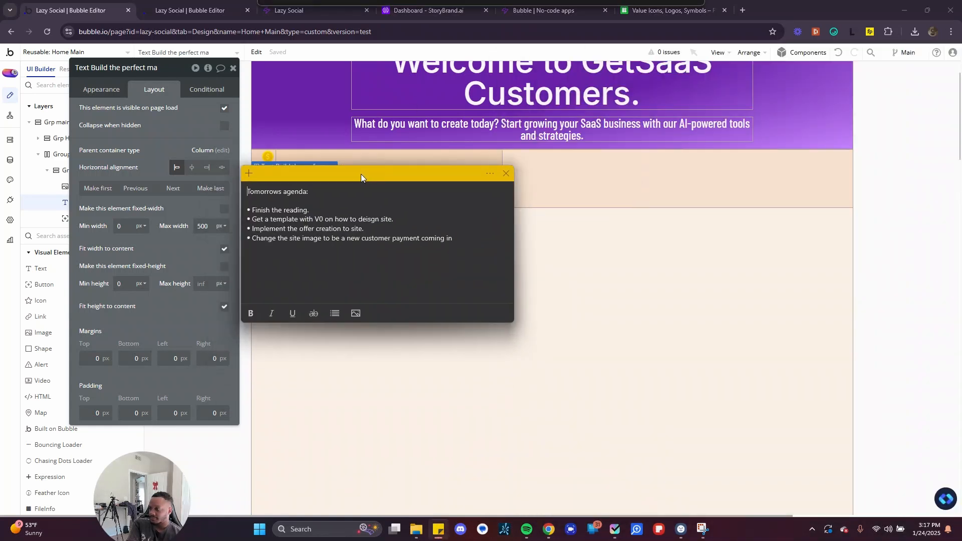
left_click_drag(361, 174, 961, 200)
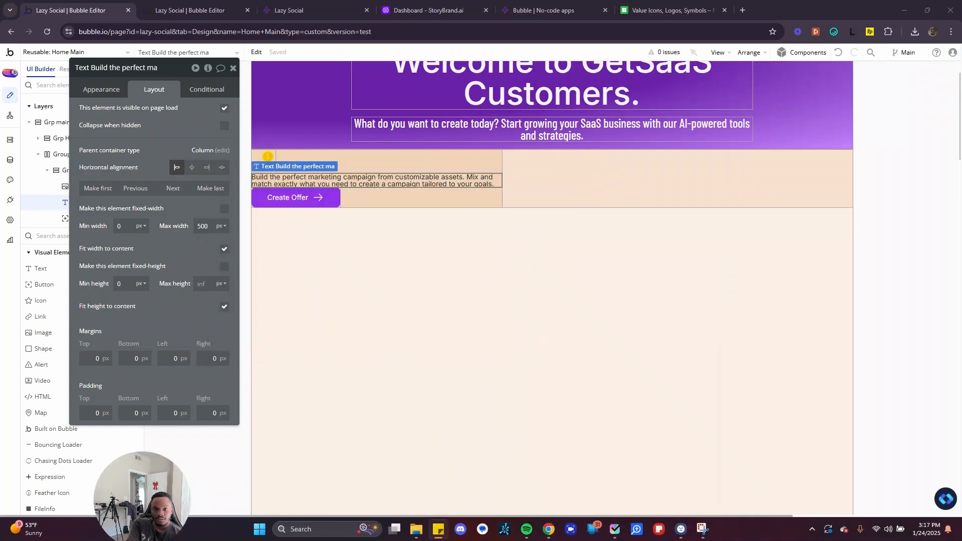
key("ctrl+h")
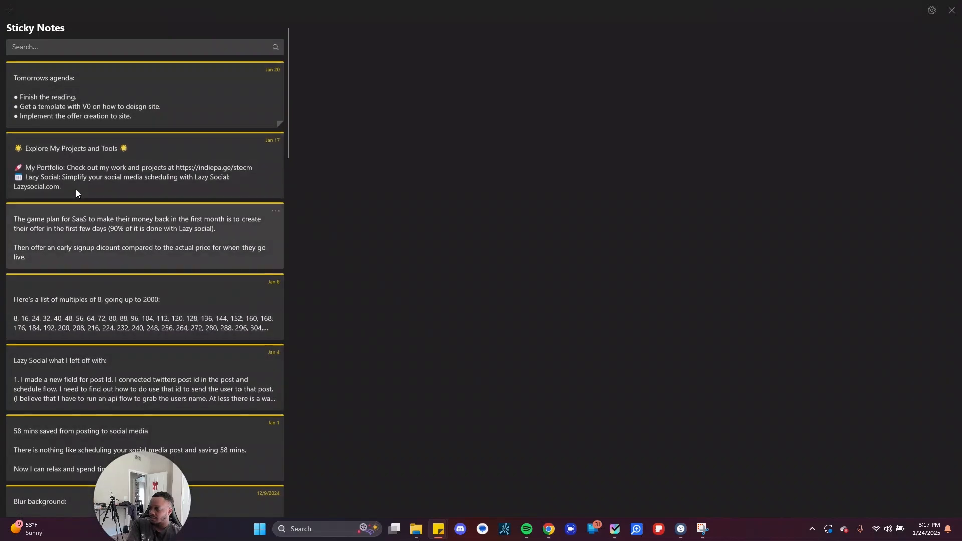
scroll(130, 305, "down", 2)
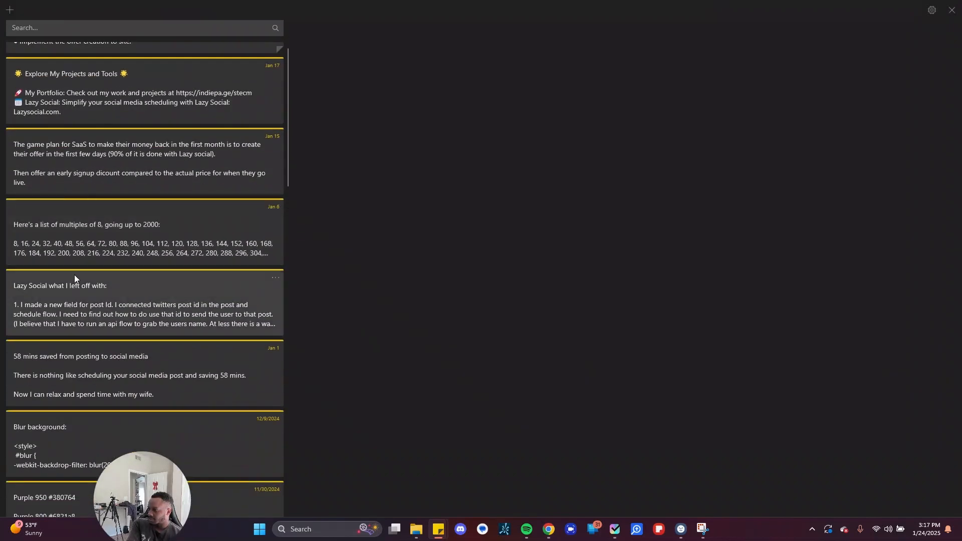
scroll(74, 274, "down", 9)
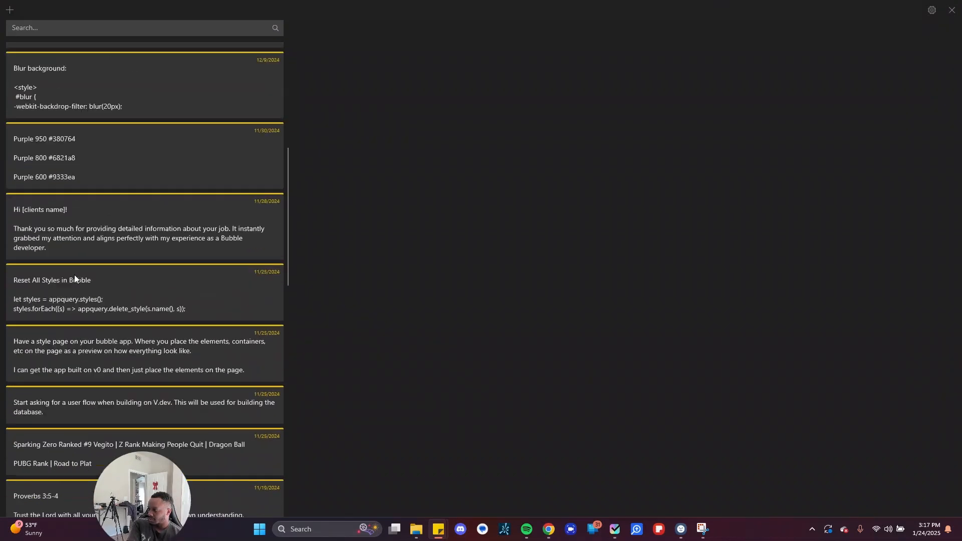
scroll(74, 274, "up", 11)
scroll(79, 212, "down", 10)
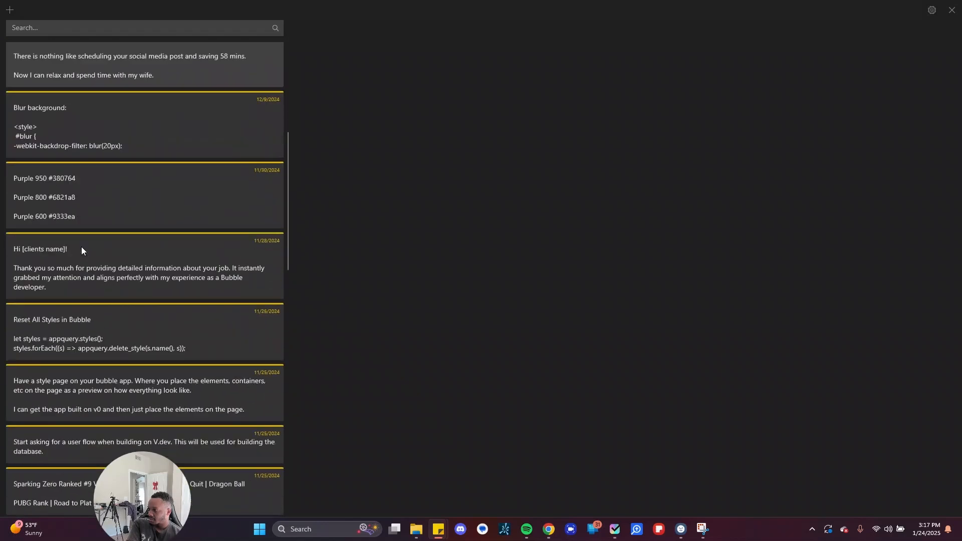
scroll(82, 246, "down", 11)
scroll(81, 247, "down", 5)
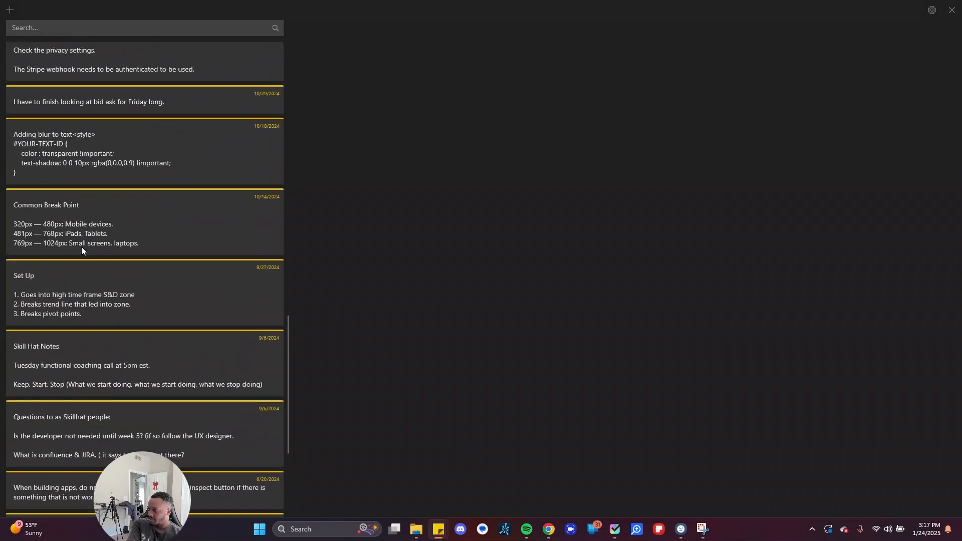
scroll(81, 246, "down", 5)
scroll(163, 392, "up", 20)
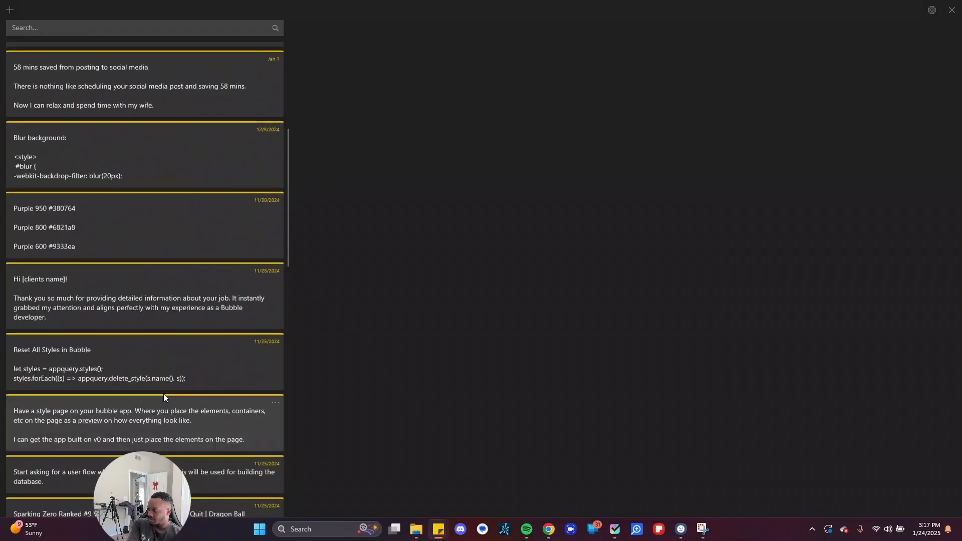
scroll(163, 397, "up", 8)
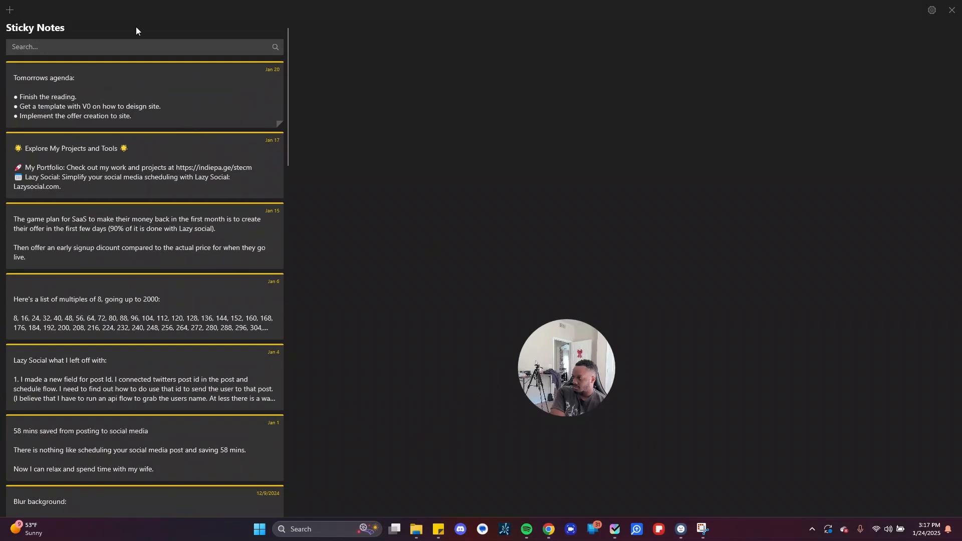
Open the note listing multiples of 8 up to 2000, enlarge it for reading and move it clear of the Bubble editor
double_click(745, 2)
left_click_drag(590, 14, 961, 145)
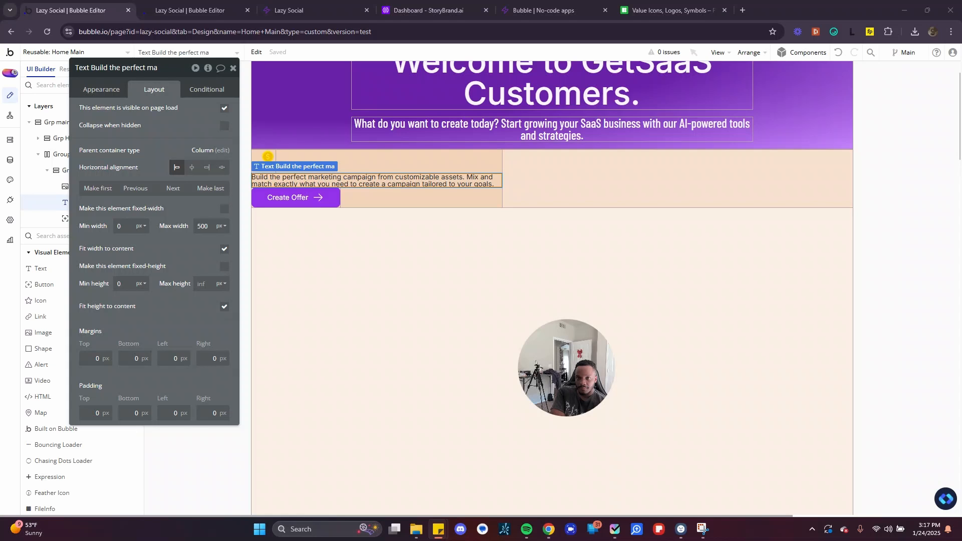
left_click_drag(961, 481, 804, 150)
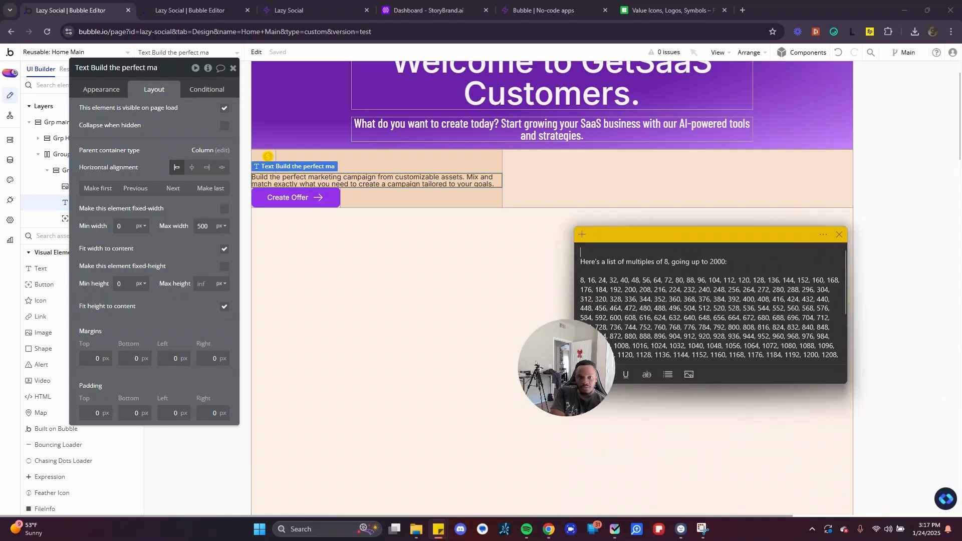
left_click(820, 303)
left_click_drag(780, 234, 695, 182)
left_click_drag(640, 187, 606, 176)
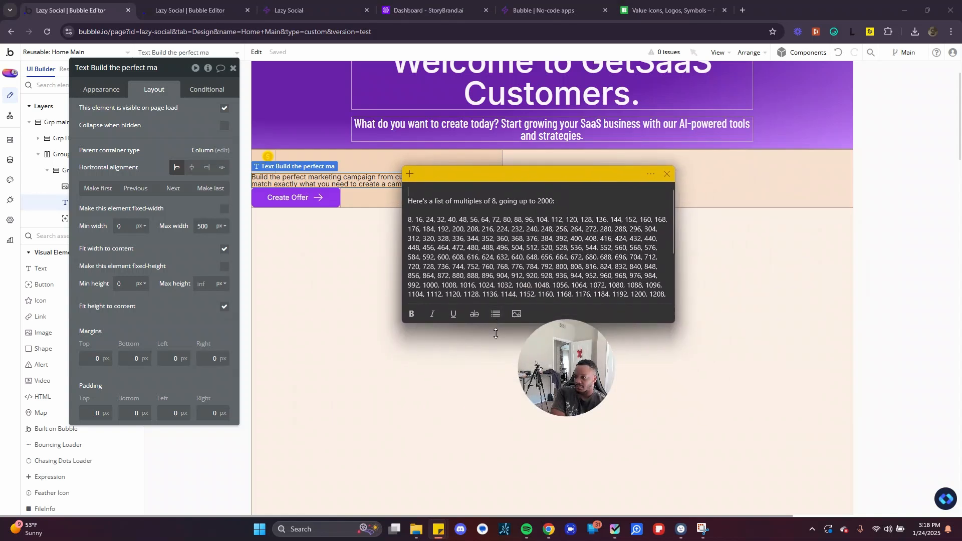
left_click_drag(497, 323, 501, 415)
left_click_drag(526, 176, 961, 178)
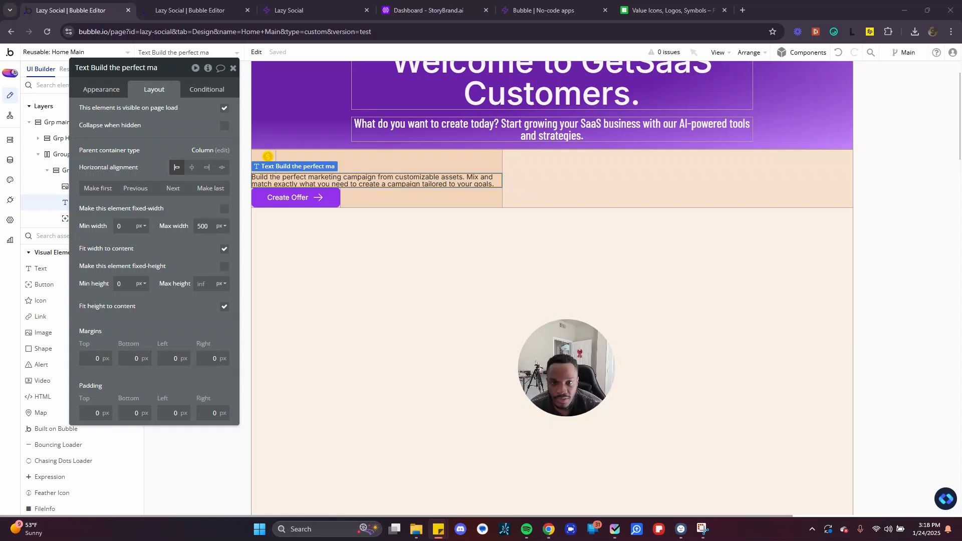
Set the description text's maximum width to 504 px
left_click(209, 226)
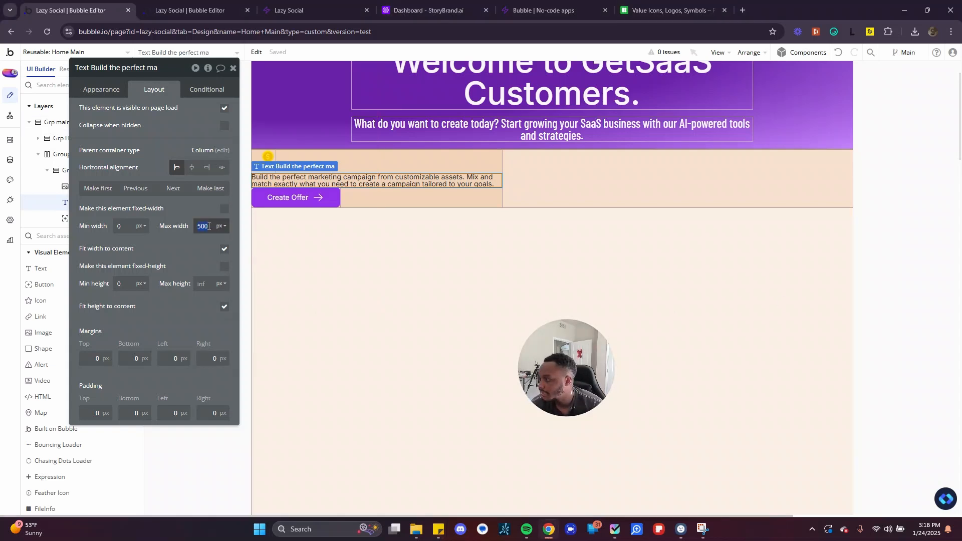
type("504")
key("Return")
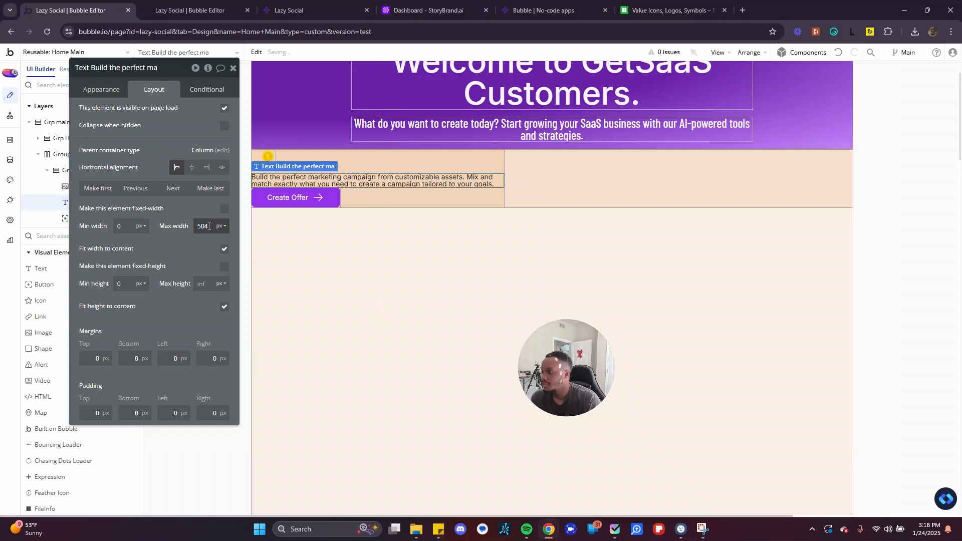
Give Grp Card 1 16 px of padding on all four sides and apply a 16 px row gap between its elements
left_click(420, 151)
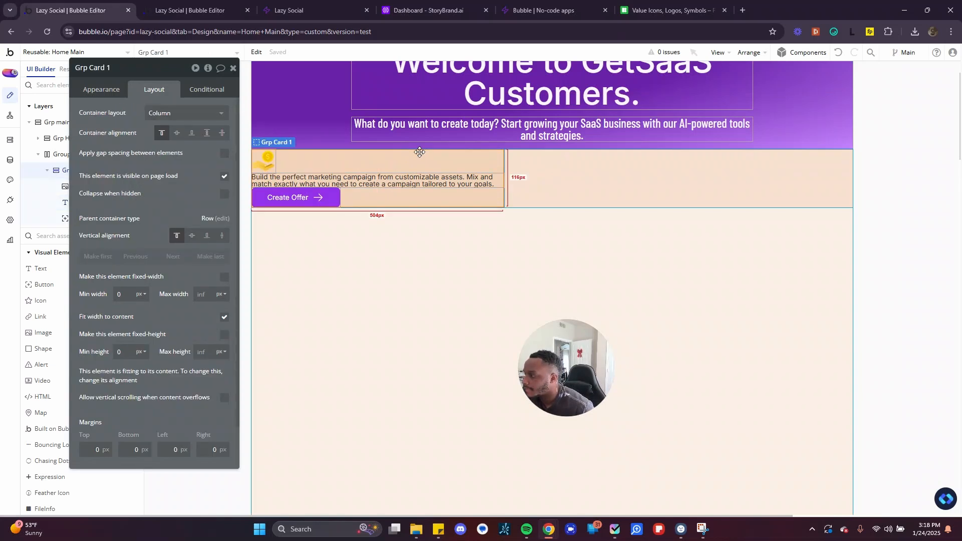
scroll(134, 398, "down", 1)
left_click(100, 455)
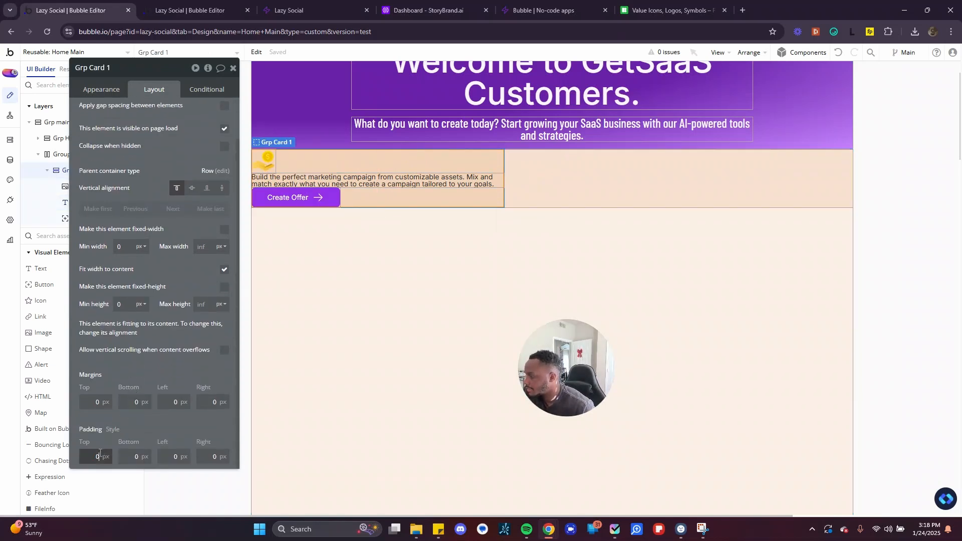
type("16")
key("Tab")
type("106")
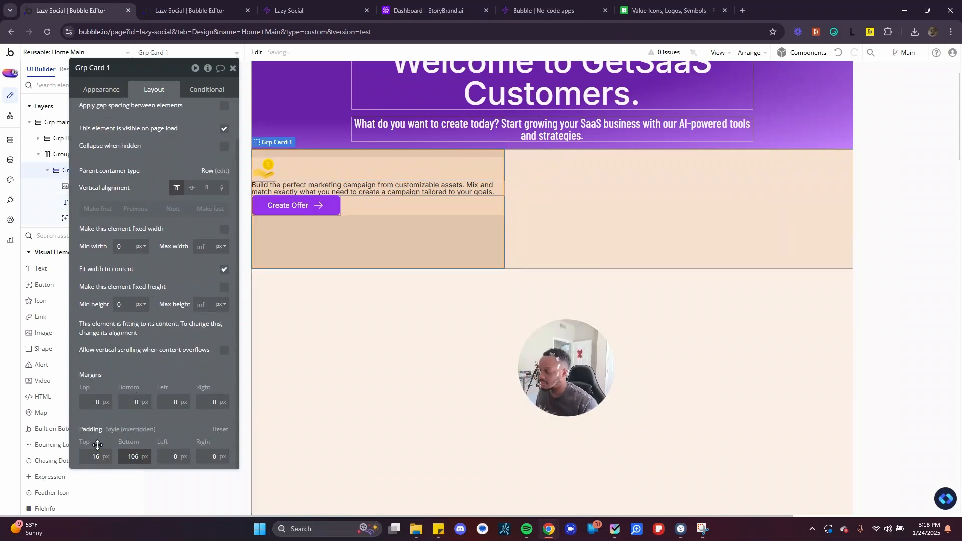
type("6")
key("Tab")
type("16")
key("Tab")
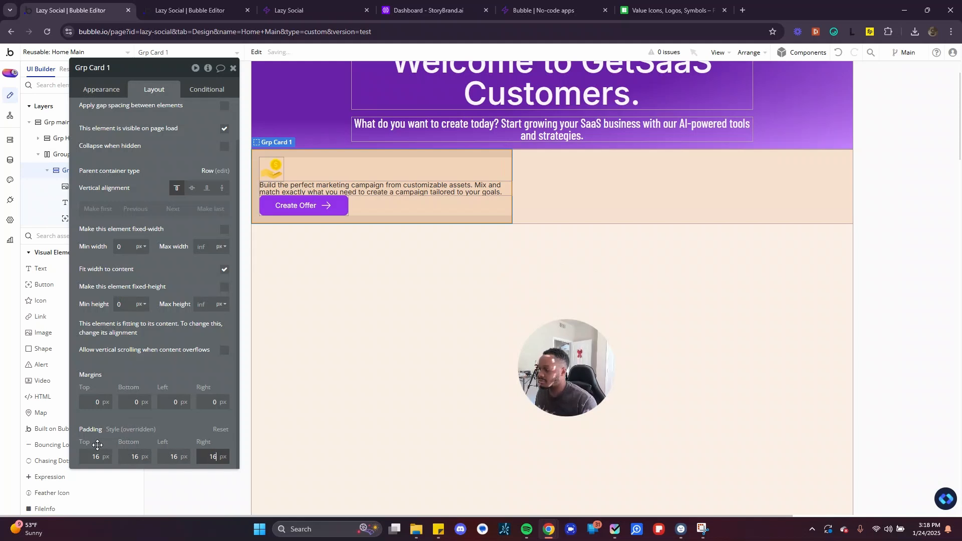
type("16")
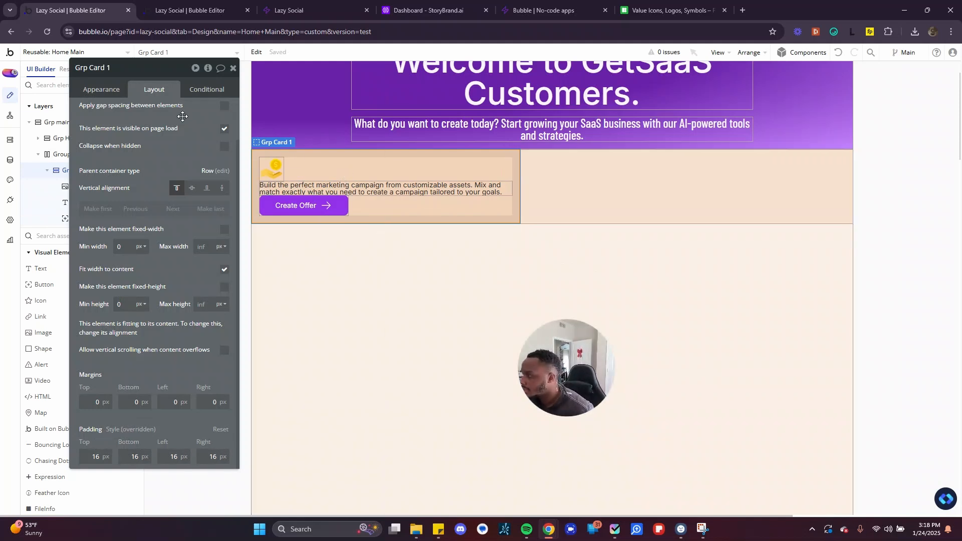
scroll(208, 149, "up", 2)
left_click(224, 153)
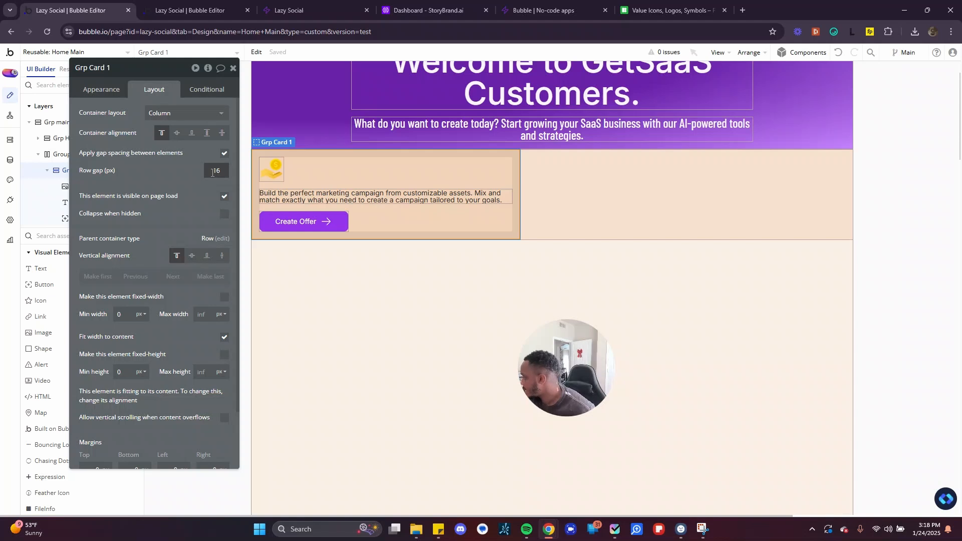
Group the description text and the Create Offer button in a column container with an 8 px row gap
left_click(311, 213)
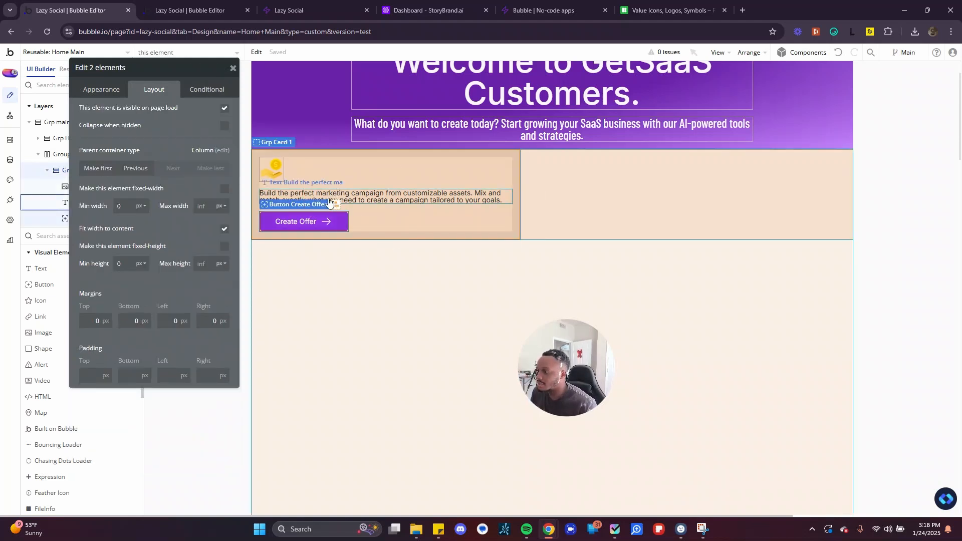
left_click(324, 199)
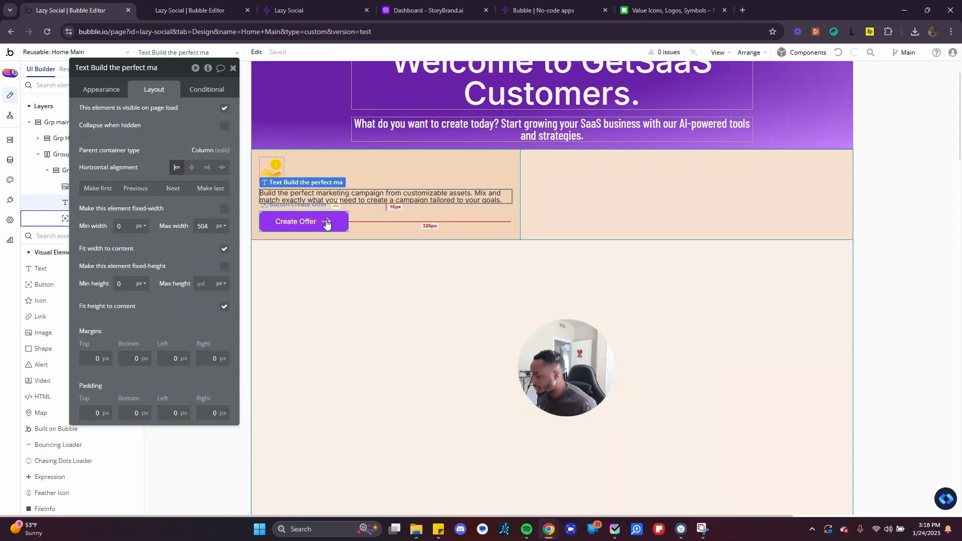
left_click(326, 221, "shift")
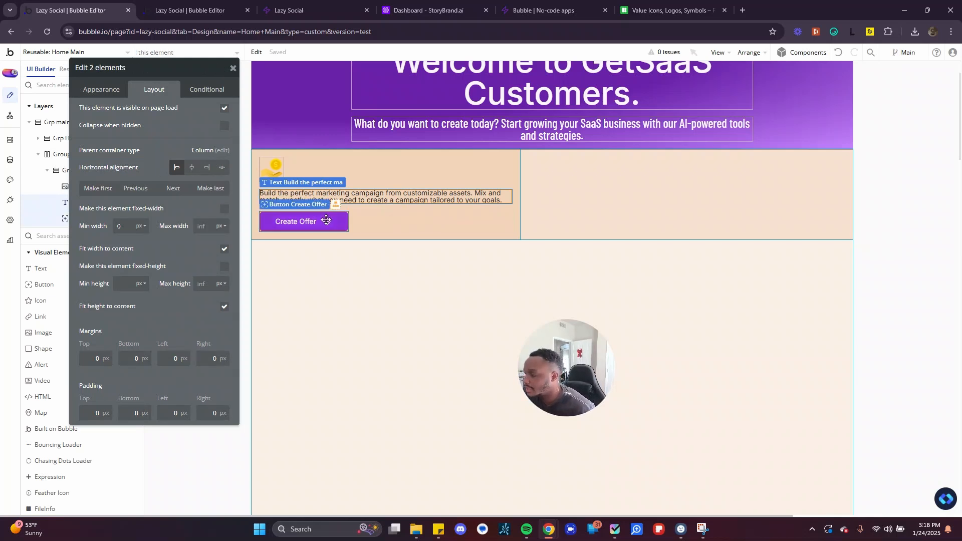
right_click(326, 221)
mouse_move(389, 287)
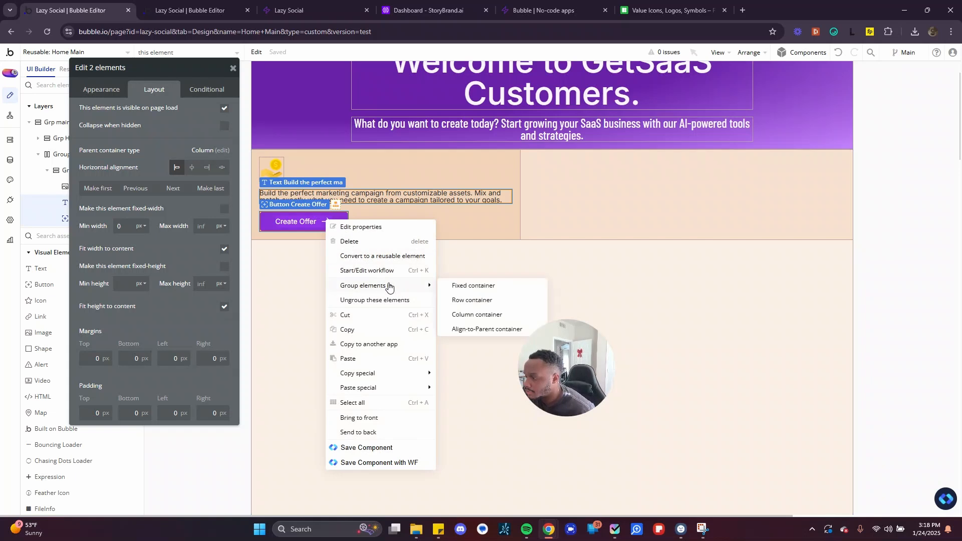
left_click(478, 314)
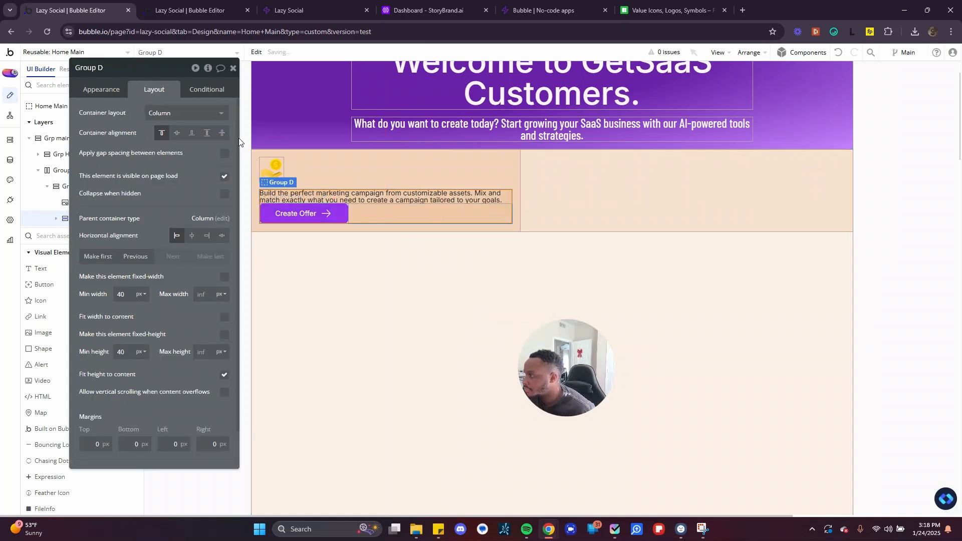
left_click(216, 154)
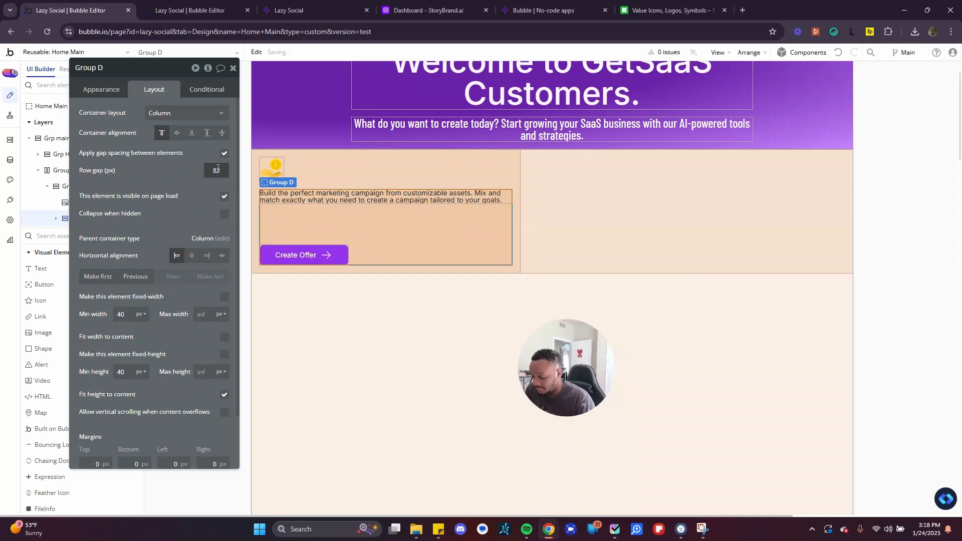
key("BackSpace")
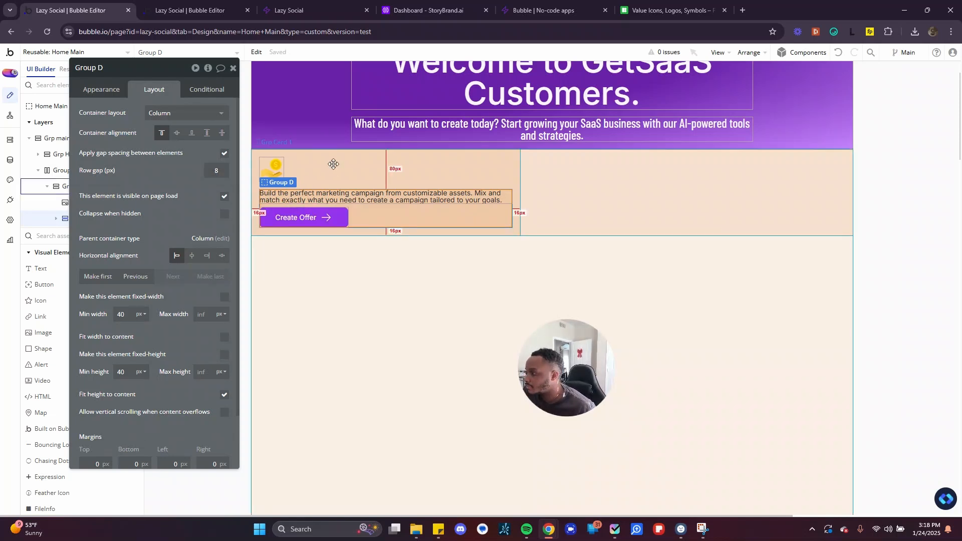
Set Grp Card 1's row gap to 40 px
left_click(333, 161)
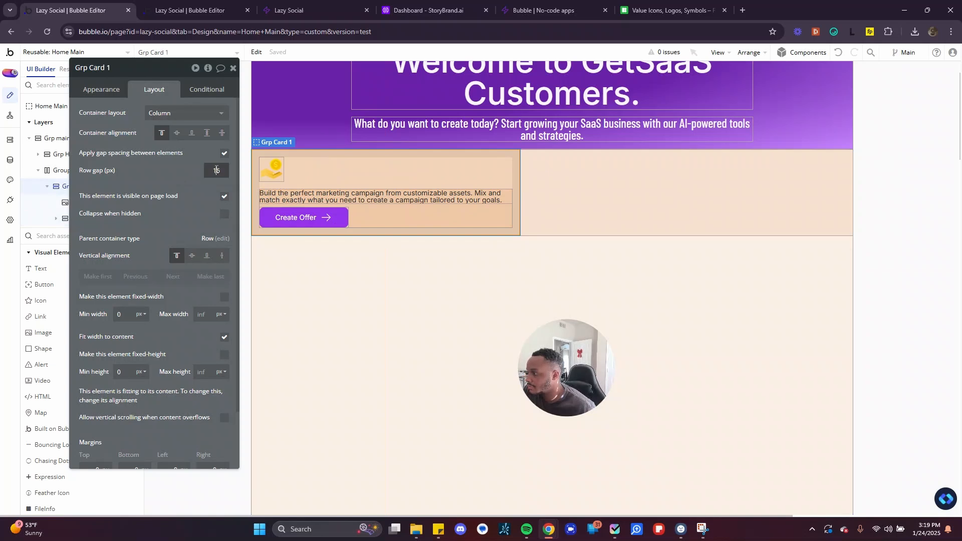
left_click(217, 169)
type("40")
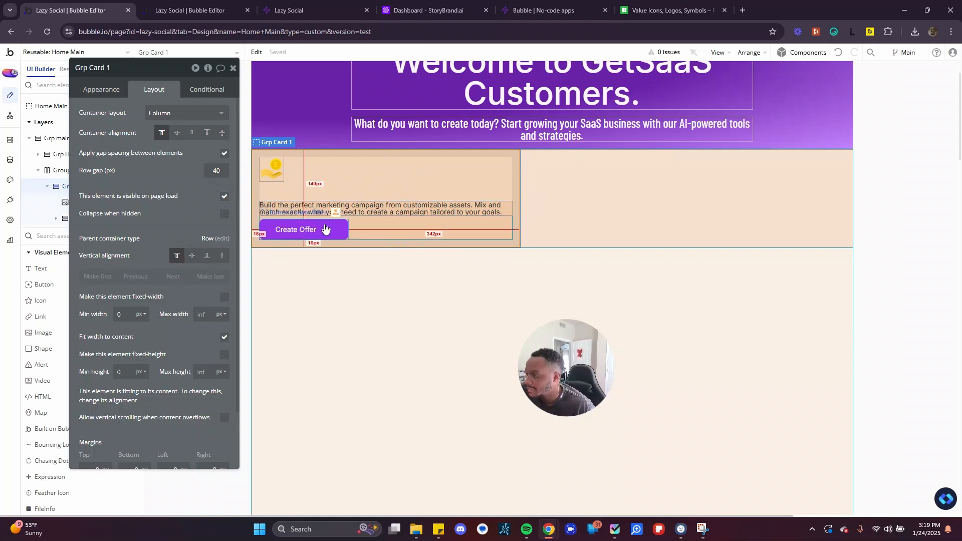
Set the row gap of the group holding the description text and button to 16 px
left_click(363, 221)
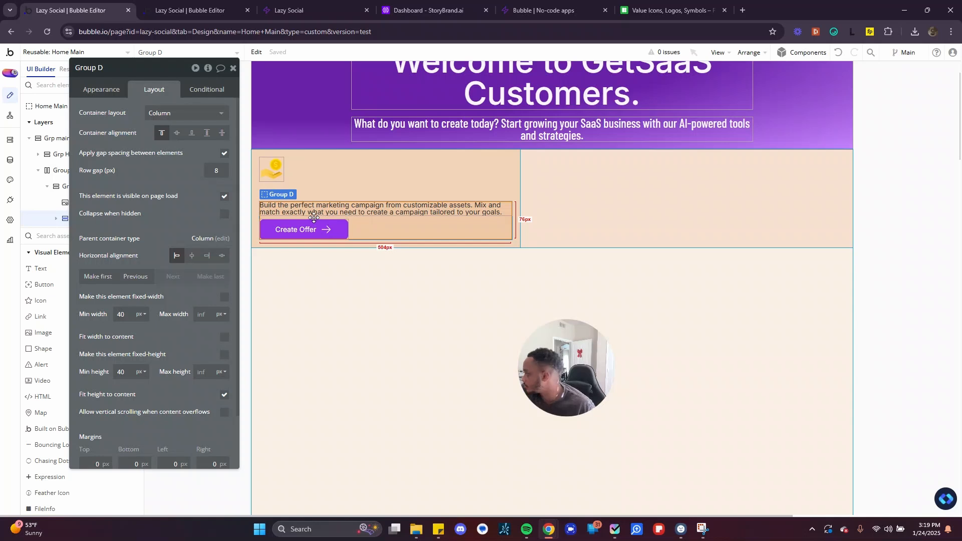
left_click(217, 169)
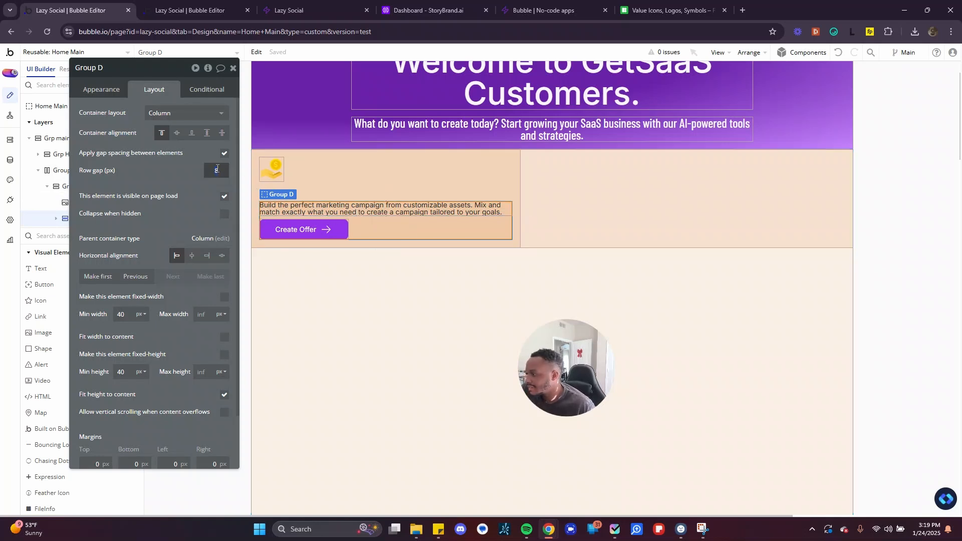
type("16")
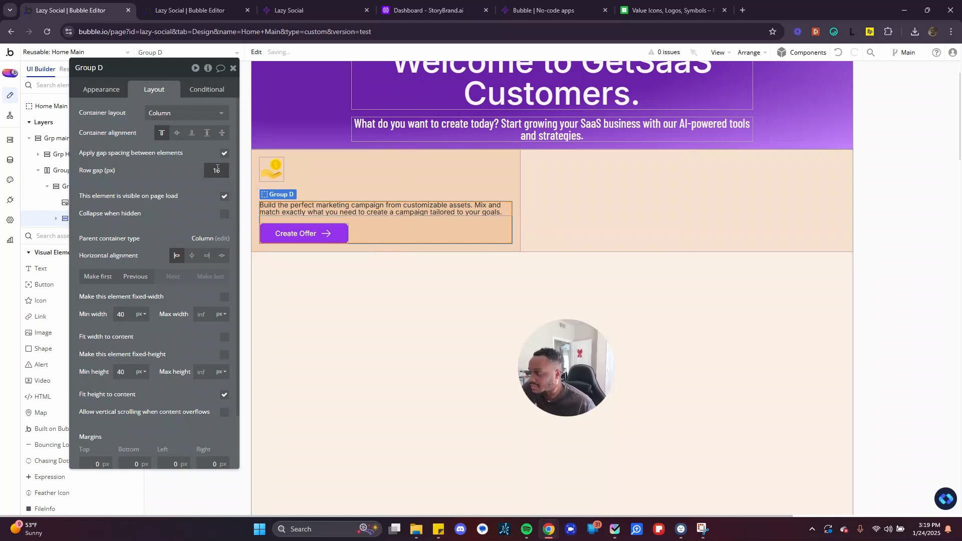
Set the font size of the card's description text to 16
left_click(351, 207)
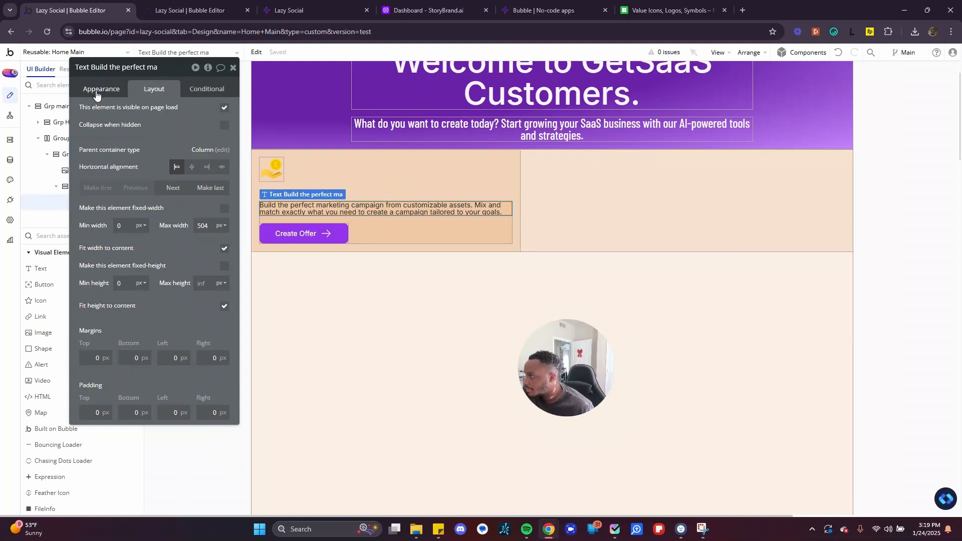
left_click(99, 90)
scroll(108, 301, "down", 3)
left_click(100, 276)
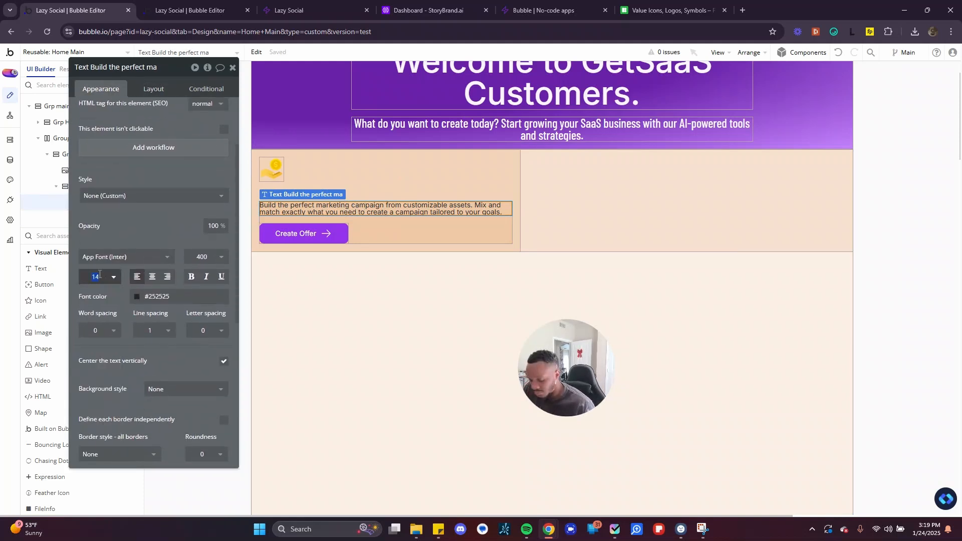
type("16")
key("Return")
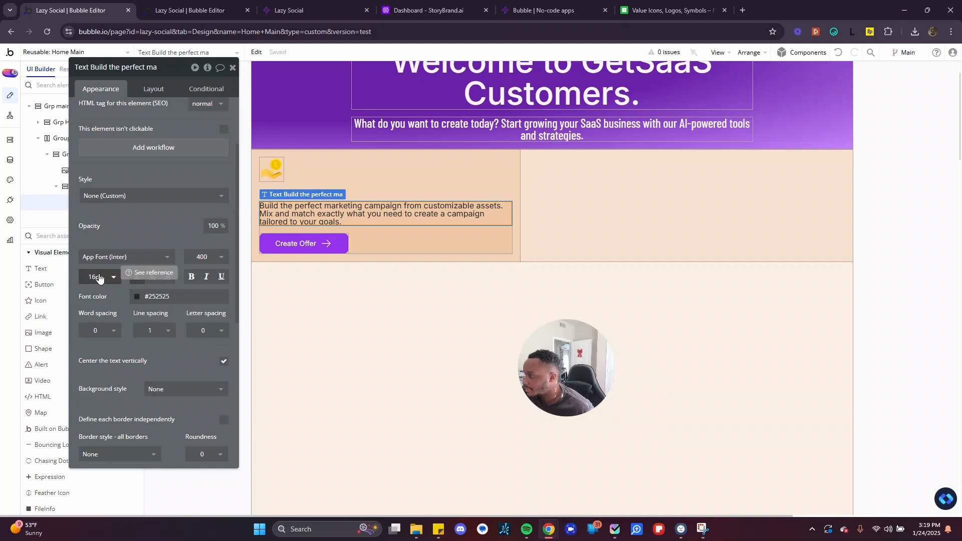
left_click(98, 278)
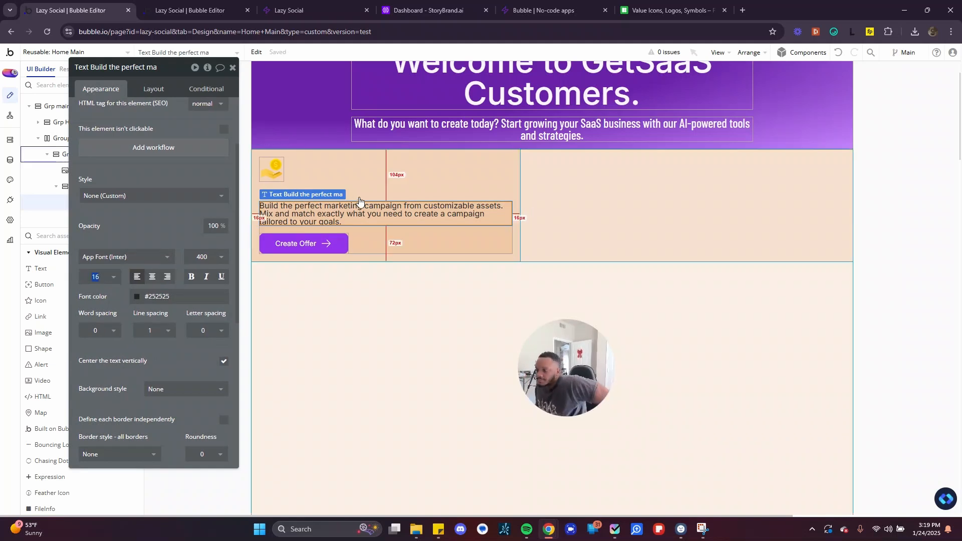
Apply gap spacing between the elements of Grp main with a row gap of 64 px
left_click(327, 177)
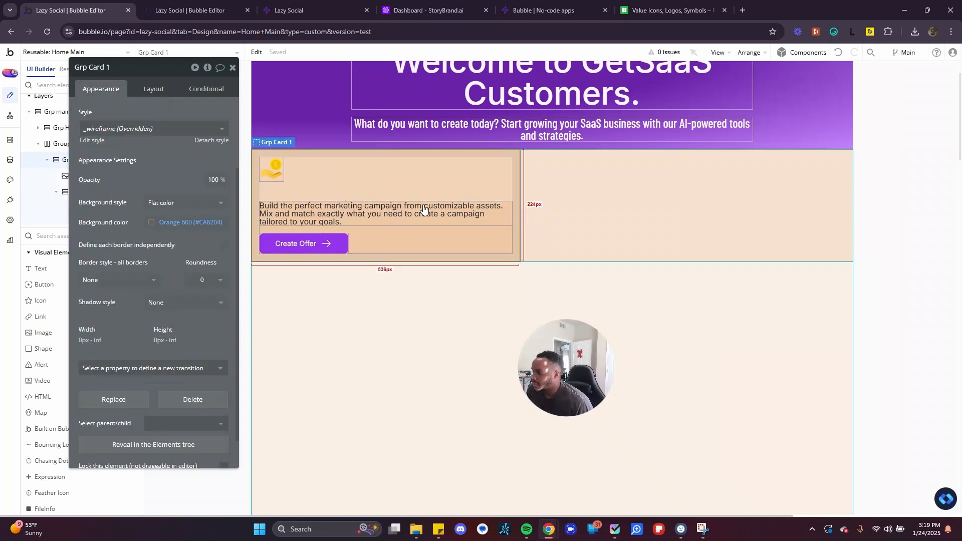
left_click(391, 321)
scroll(420, 276, "up", 2)
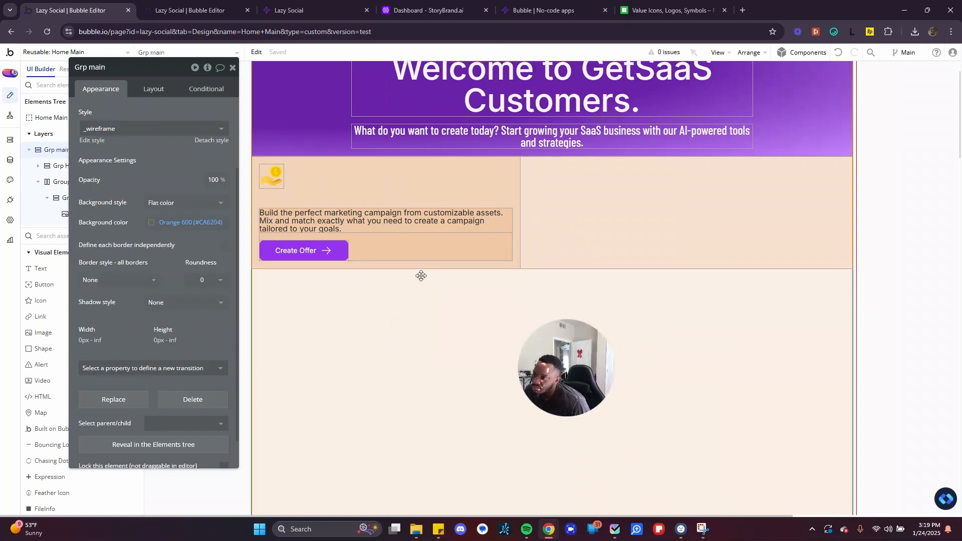
scroll(450, 278, "down", 1)
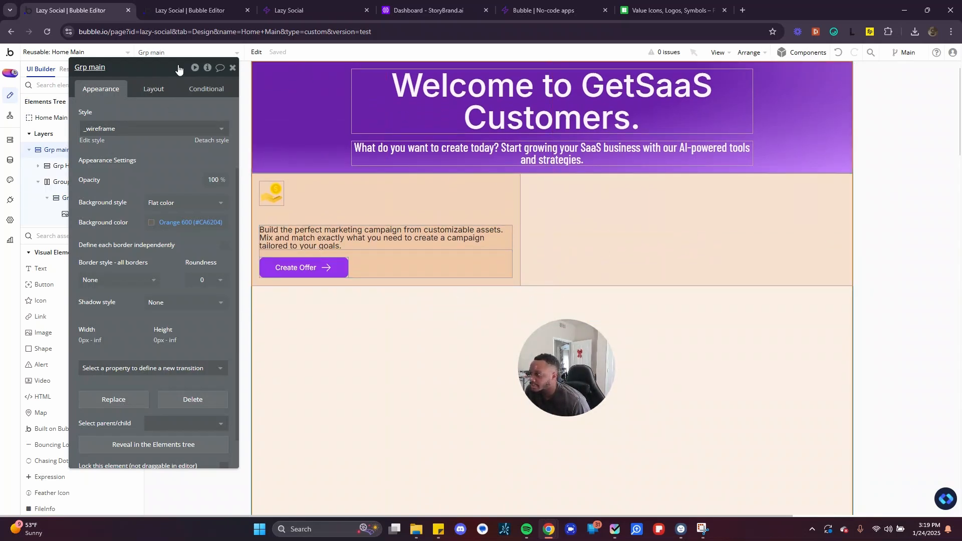
left_click(153, 89)
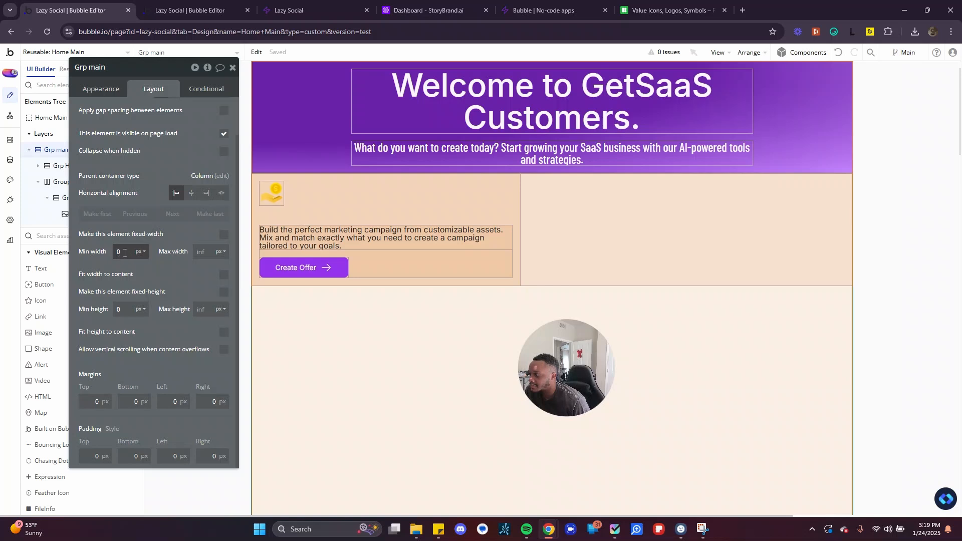
scroll(211, 136, "up", 1)
left_click(224, 137)
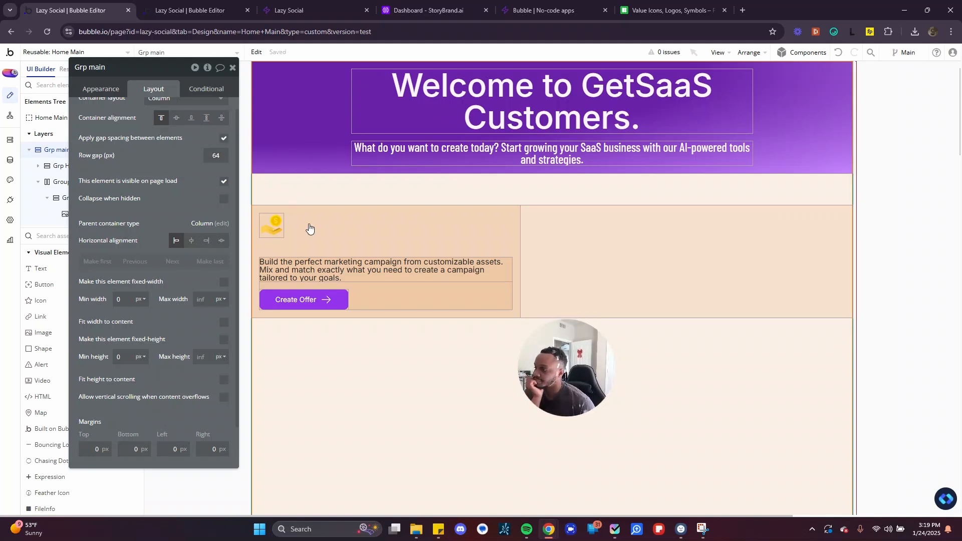
Try duplicating Grp Card 1 beside the original, and delete the copy
left_click(502, 222)
left_click(498, 221)
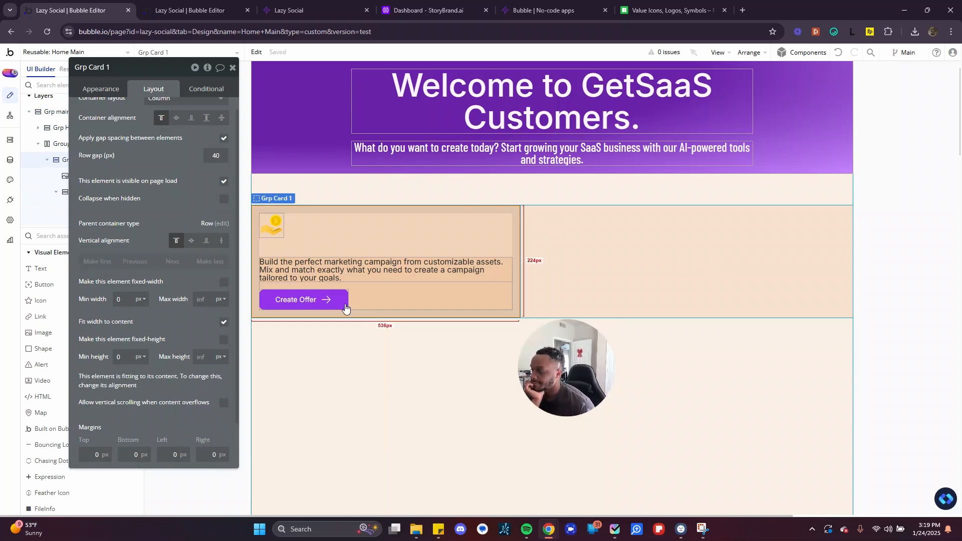
key("ctrl+d")
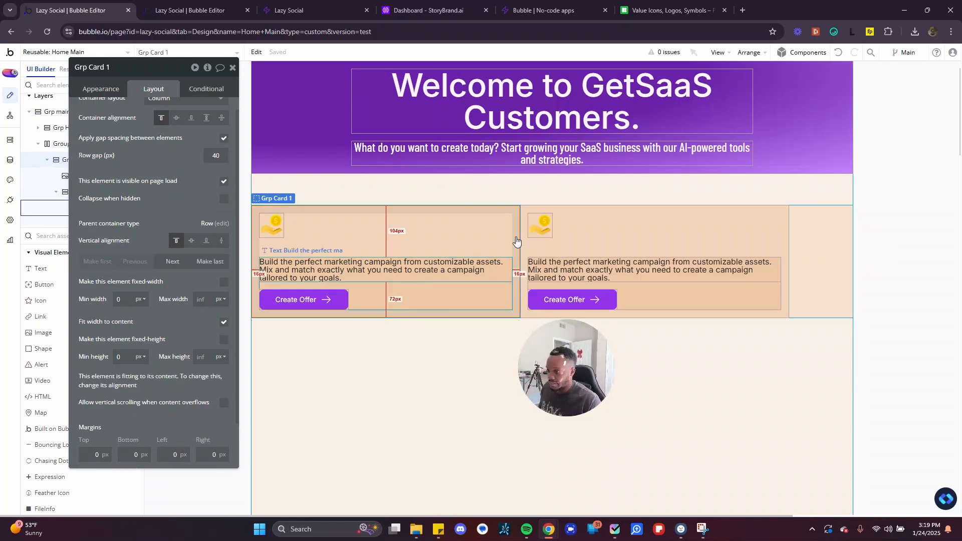
left_click(824, 226)
left_click(463, 234)
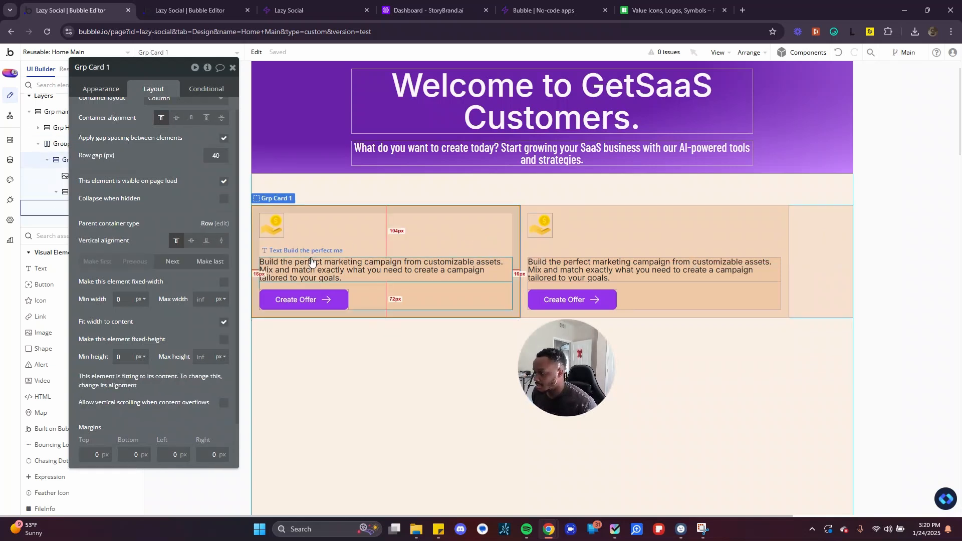
left_click(735, 233)
left_click(481, 221)
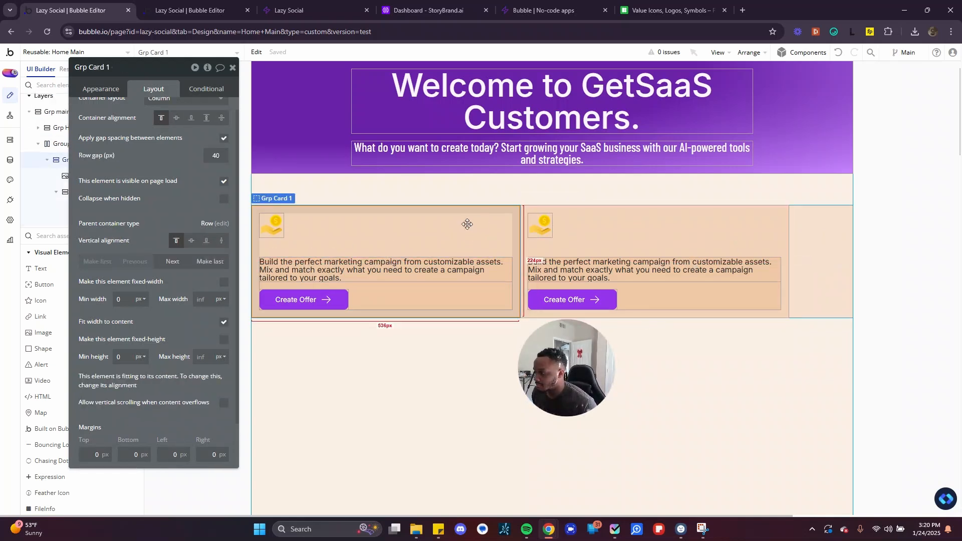
left_click(684, 216)
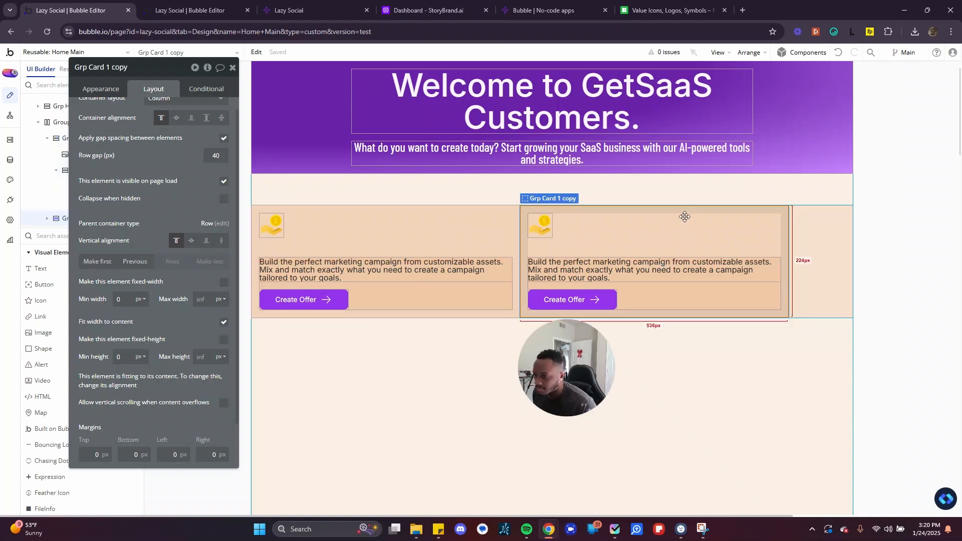
key("Delete")
Switch Grp Card 1's minimum width to a percentage and set it to 50%
left_click(447, 242)
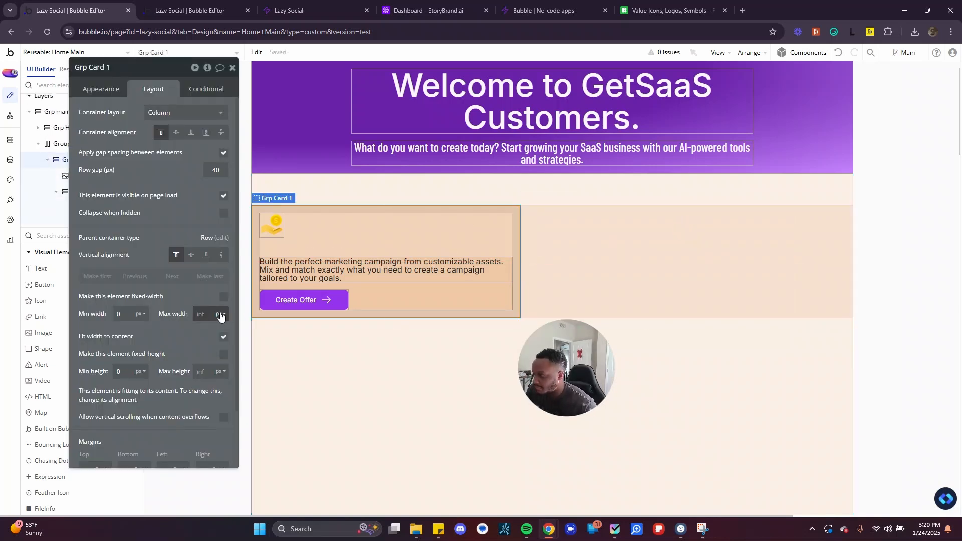
left_click(141, 313)
left_click(140, 337)
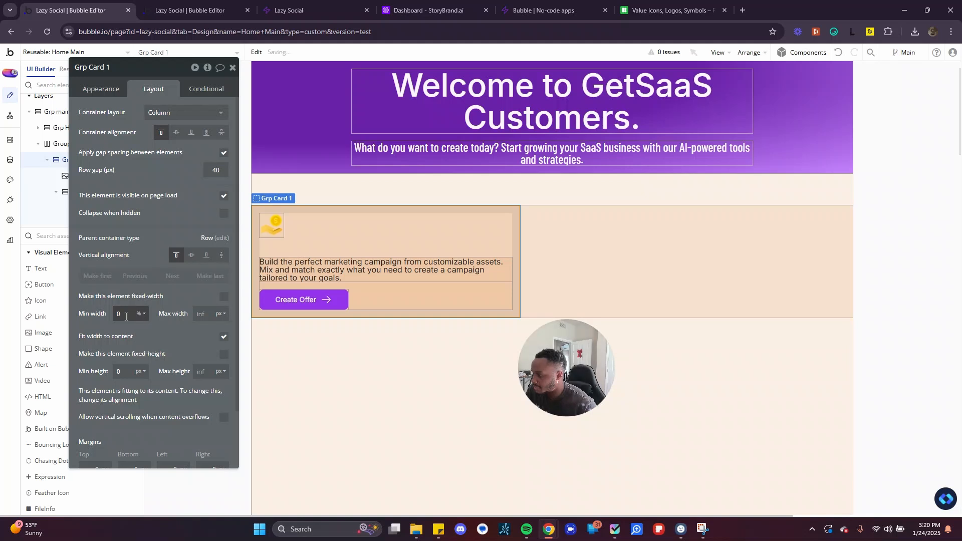
type("50")
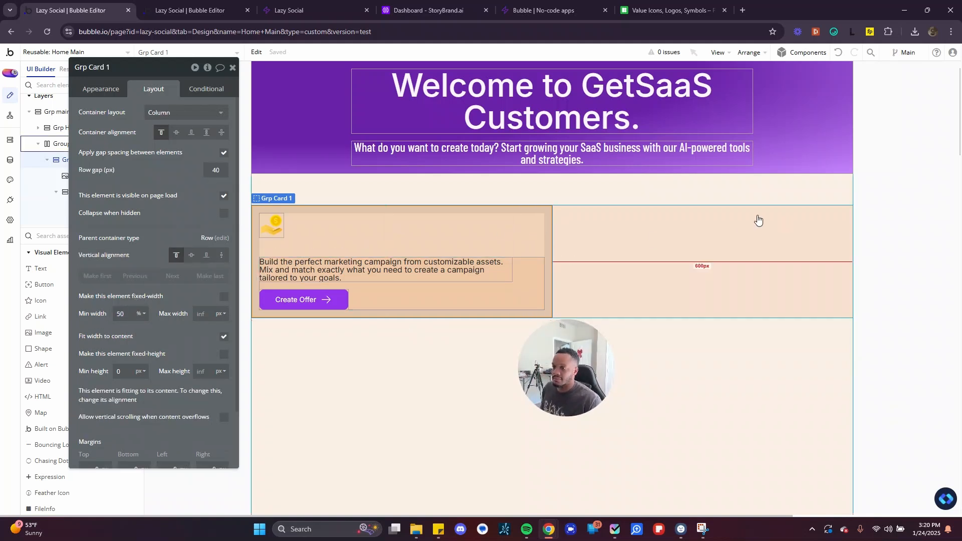
Duplicate Grp Card 1 inside its parent row group
left_click(801, 215)
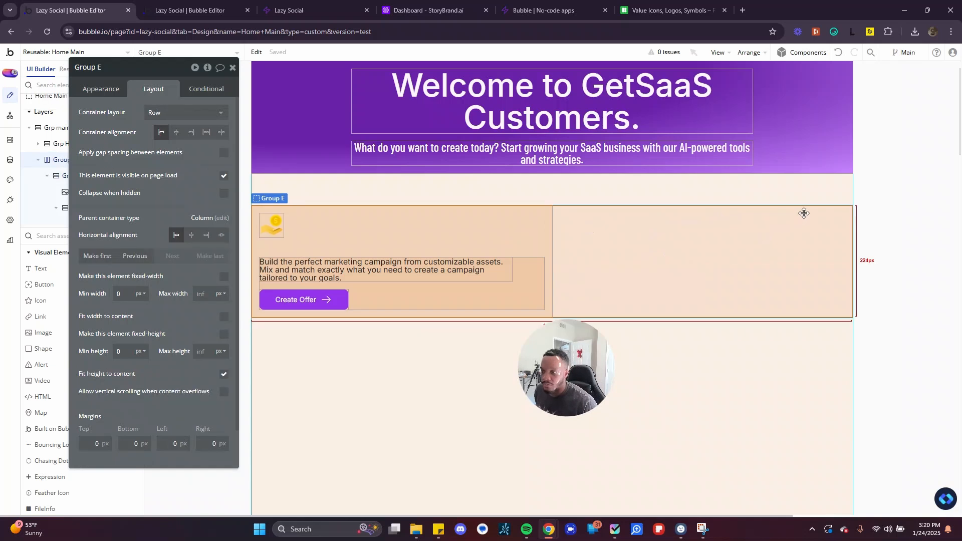
left_click(484, 235)
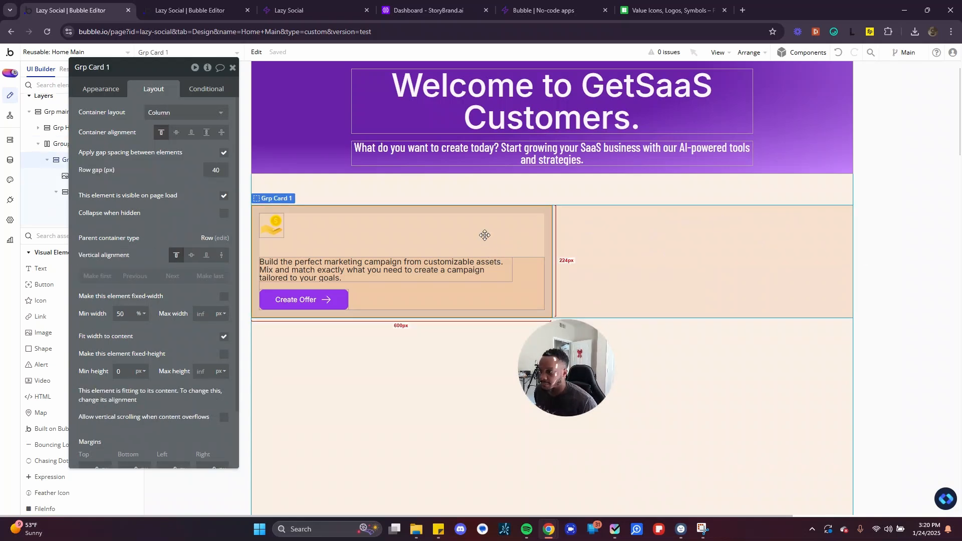
key("ctrl+d")
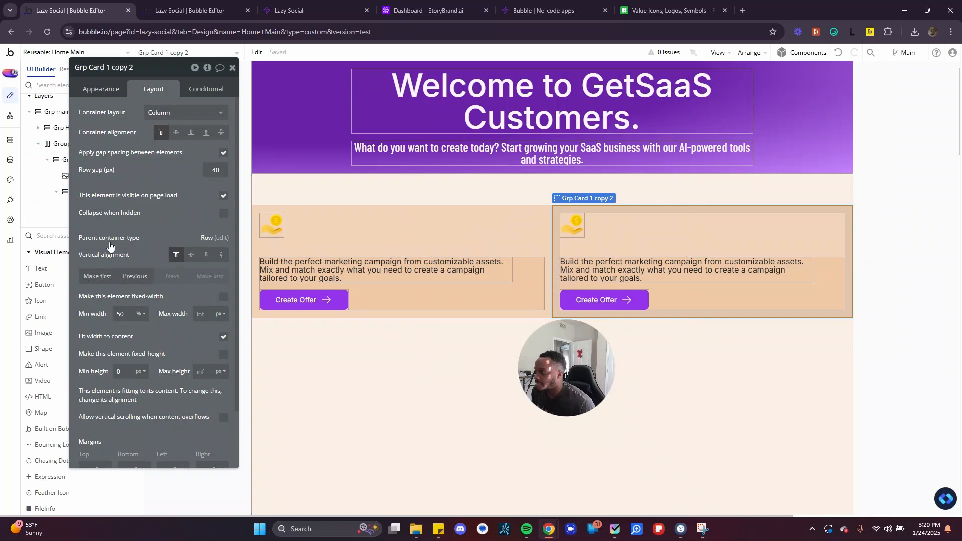
Select the parent group of the two cards and rename it "Grp cards main"
left_click_drag(134, 74, 178, 240)
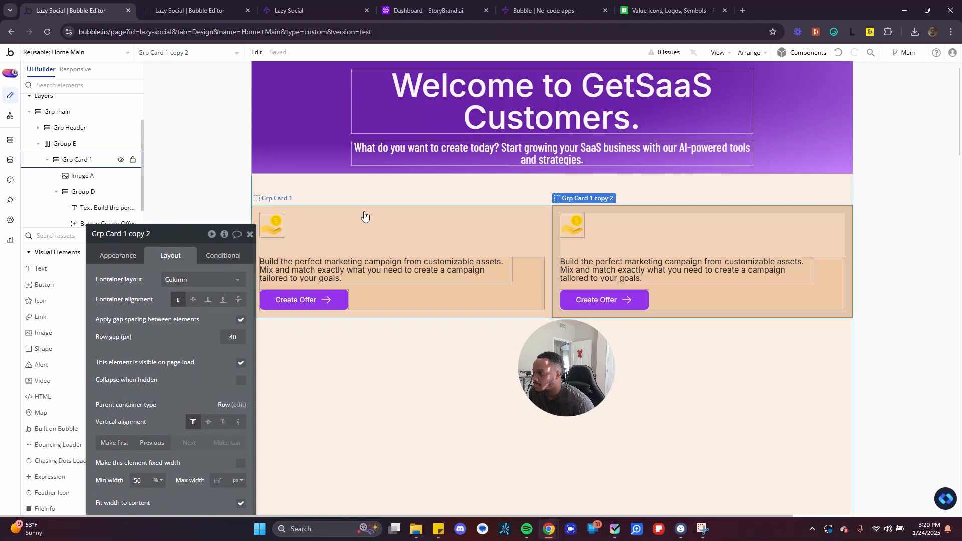
left_click(481, 222)
right_click(481, 220)
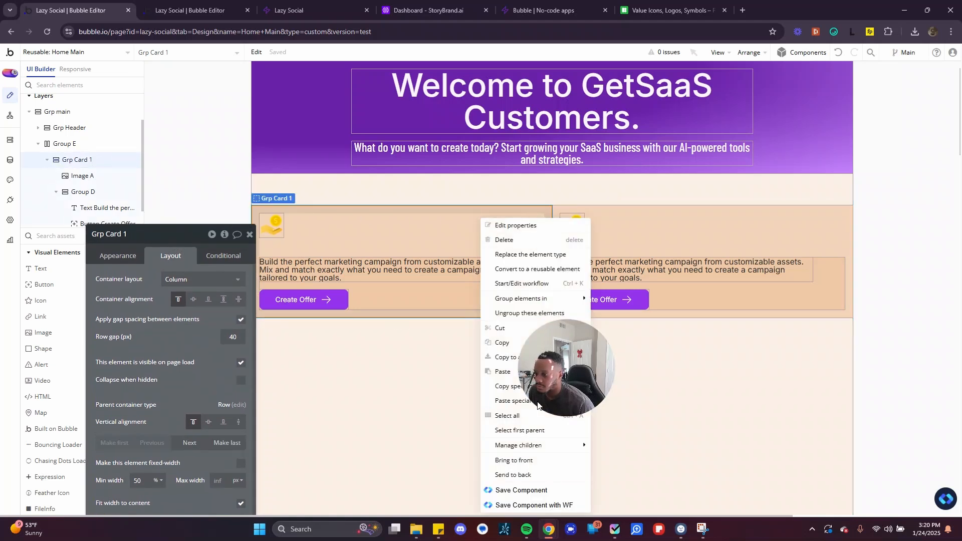
left_click(534, 431)
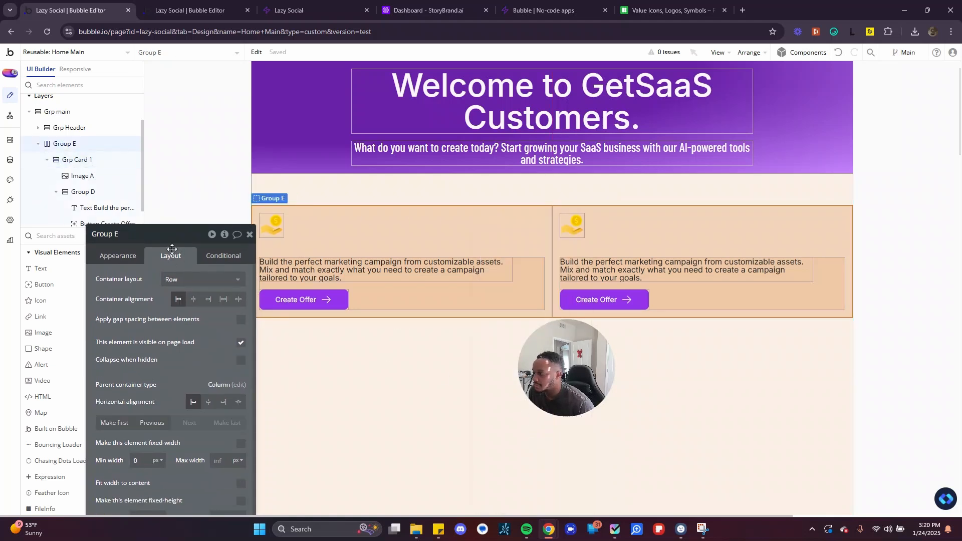
left_click_drag(170, 235, 160, 121)
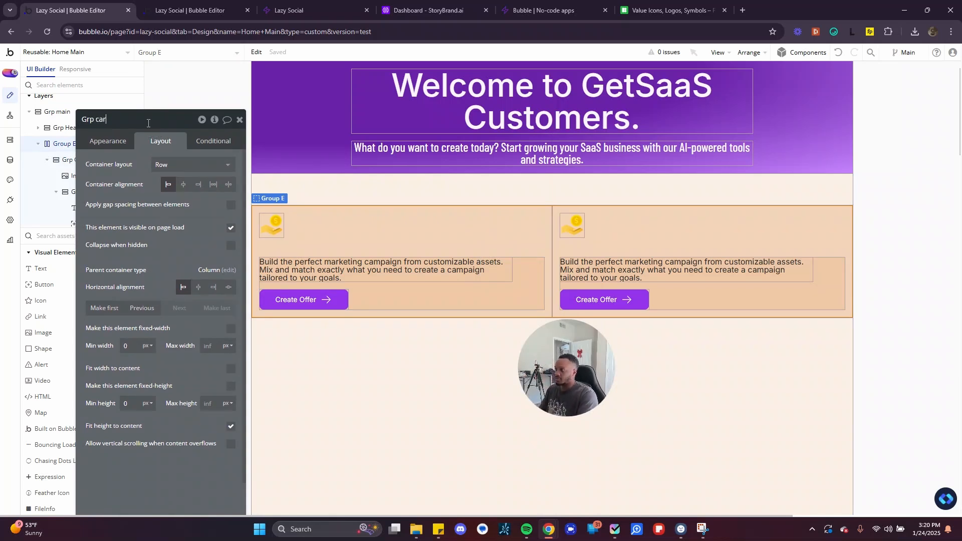
type("Grp cards main")
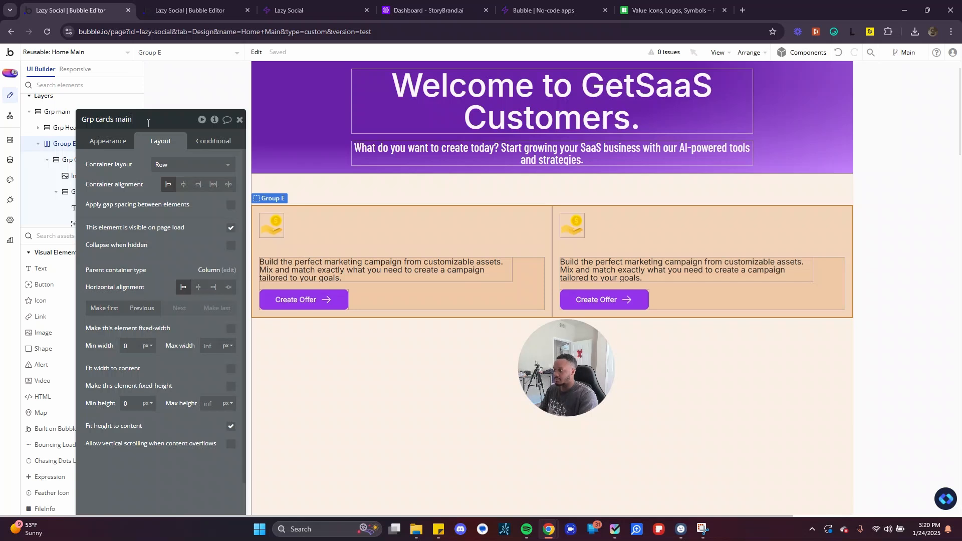
Apply gap spacing between the elements of Grp cards main with a column gap of 16 px
left_click(230, 204)
left_click(219, 241)
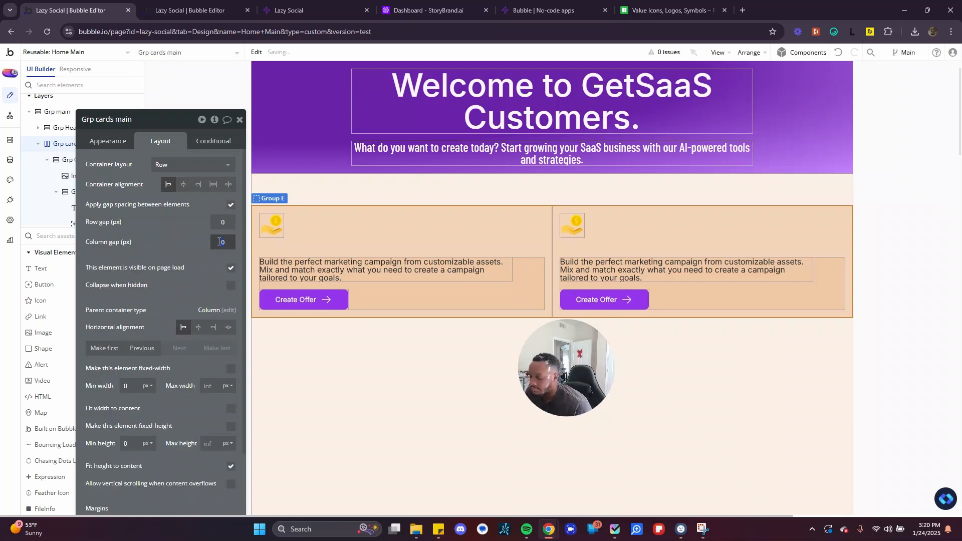
type("16")
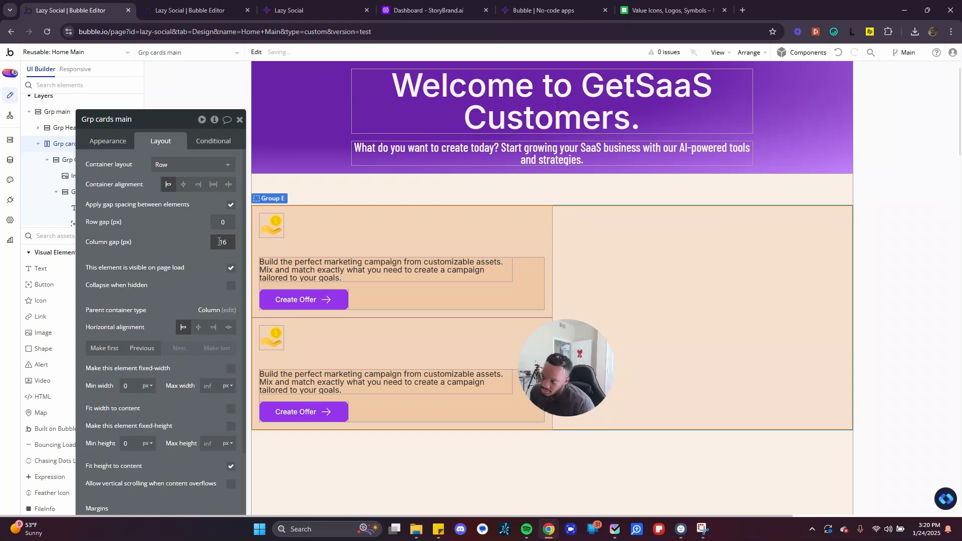
key("BackSpace")
key("BackSpace")
type("8")
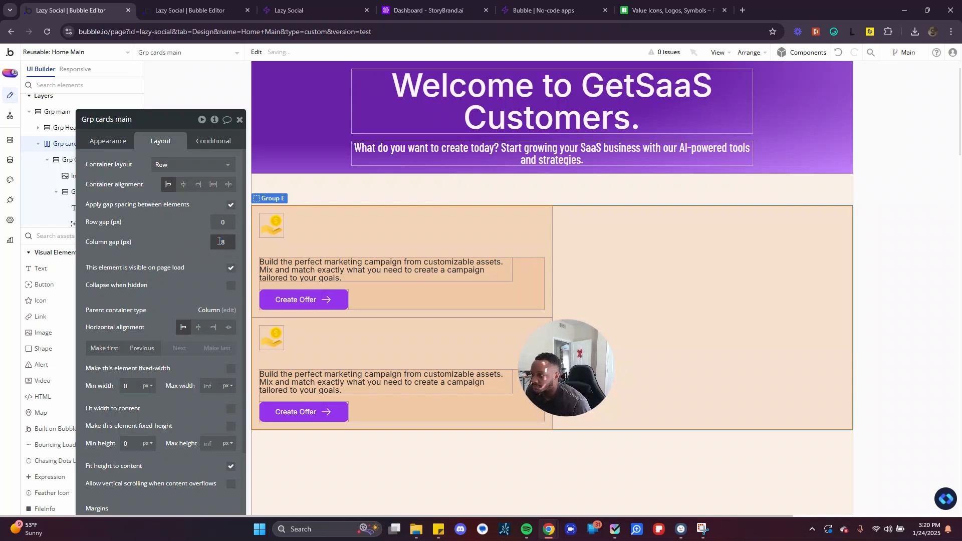
key("BackSpace")
type("16")
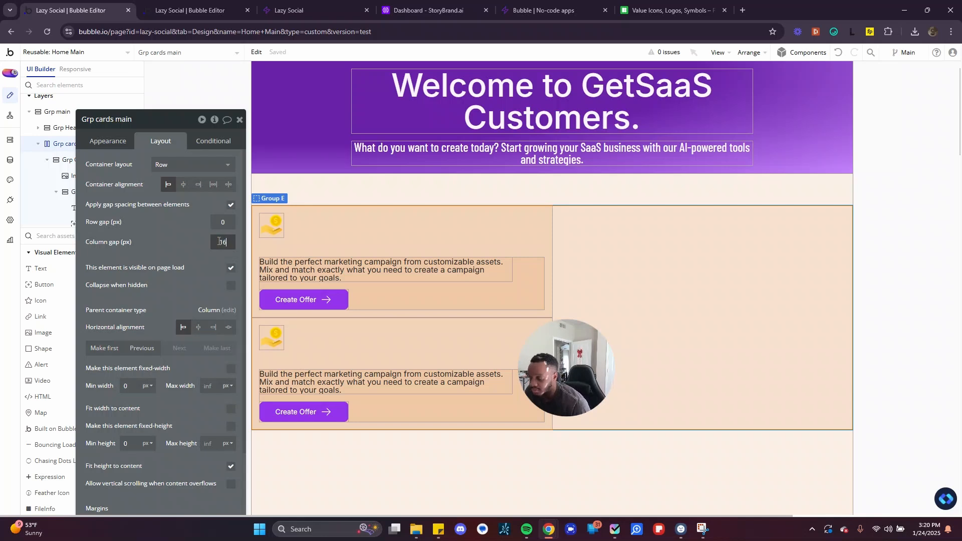
left_click(239, 119)
left_click_drag(581, 376, 115, 483)
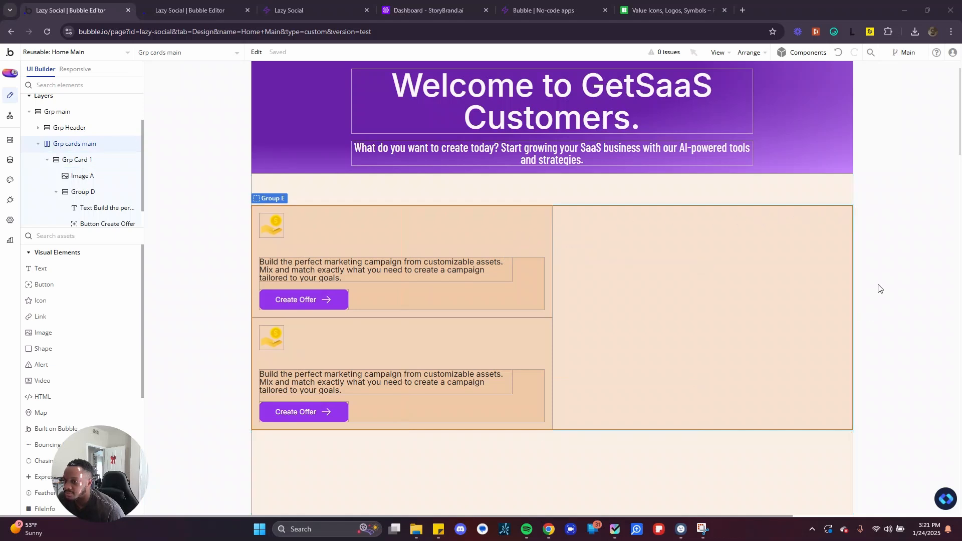
Set the minimum width and height of the first card's text-and-button group to 0 px and fit its width to content
left_click(515, 286)
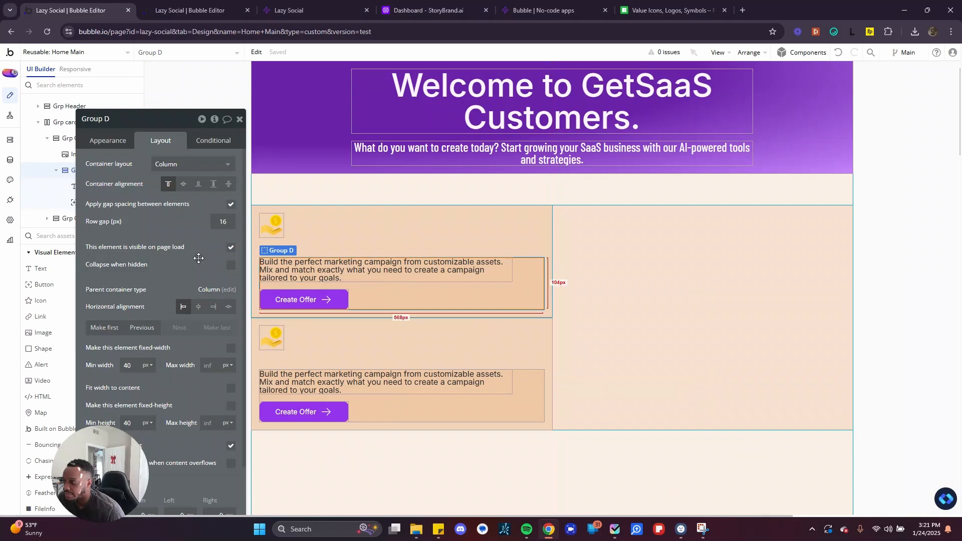
double_click(127, 365)
type("0")
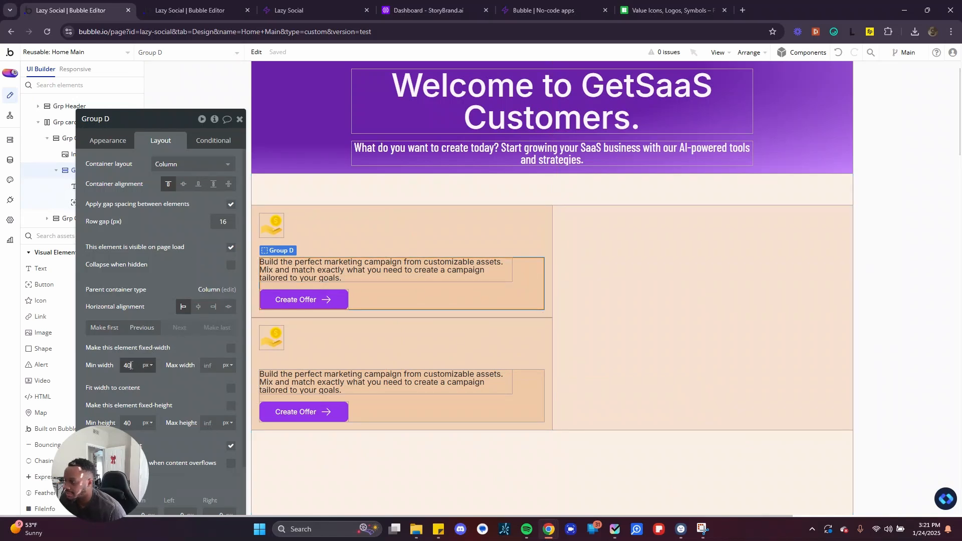
double_click(128, 422)
type("0")
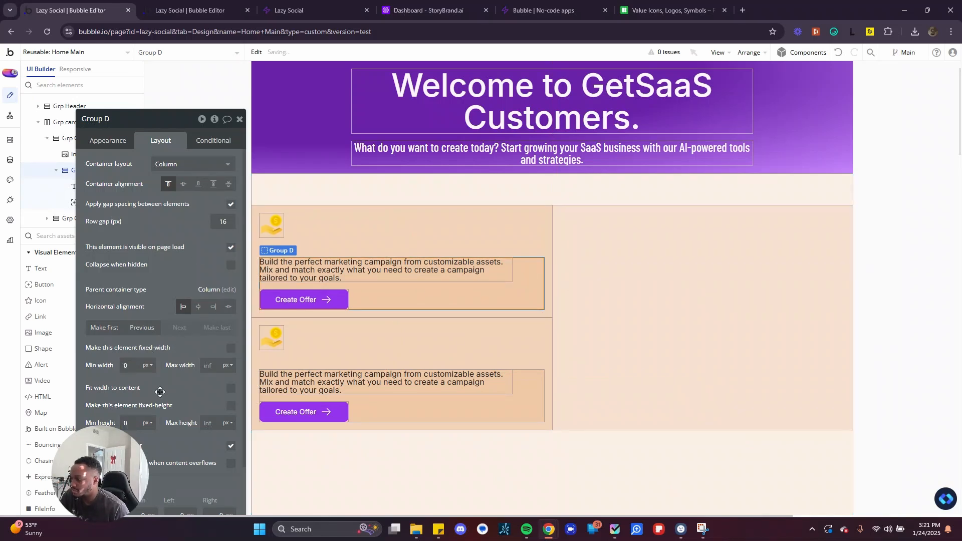
left_click_drag(184, 360, 167, 317)
left_click(213, 345)
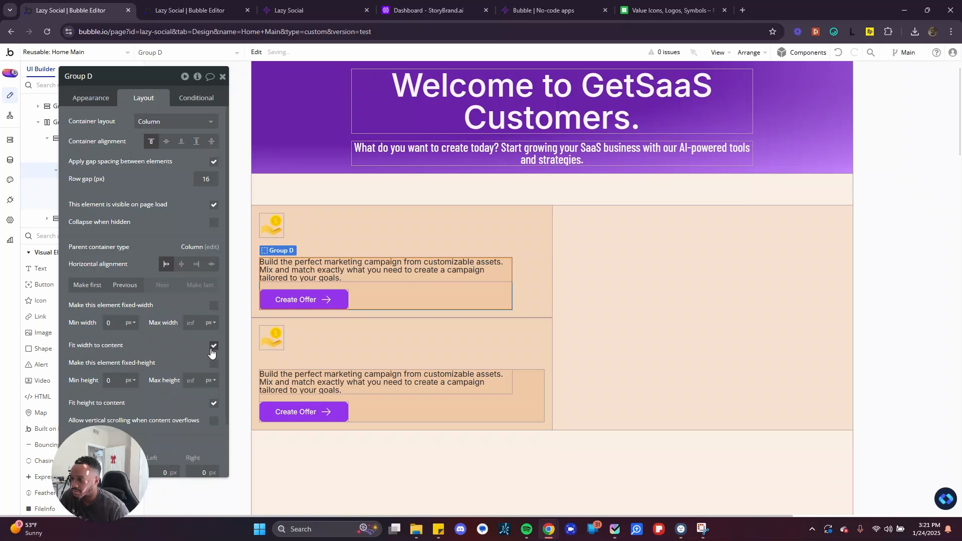
Try a minimum width of 40% on Grp Card 1, and reset the minimum width to 0 px
left_click(395, 223)
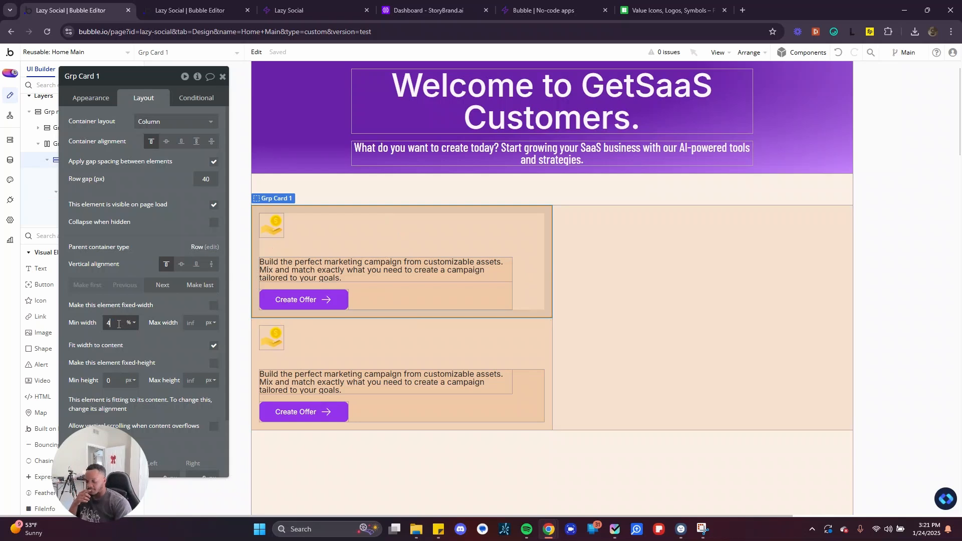
type("0")
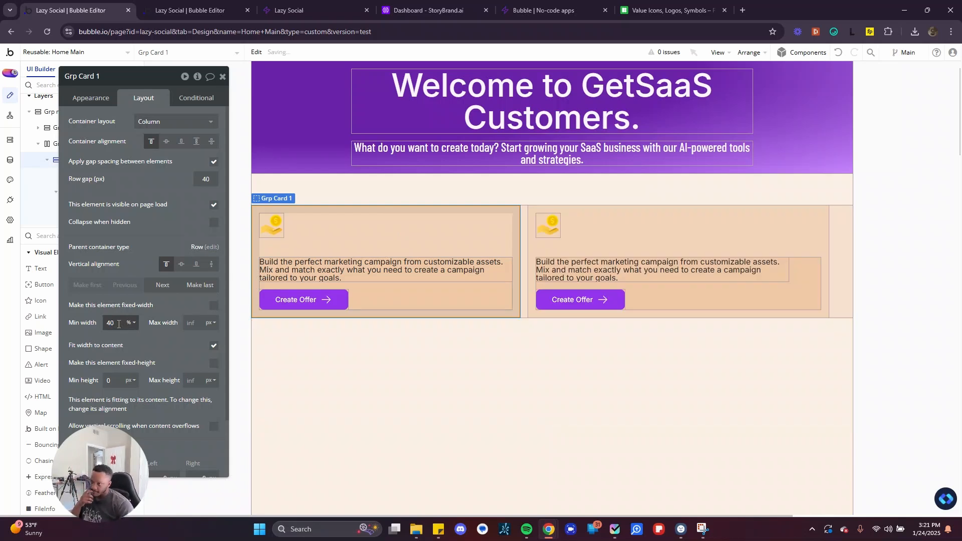
left_click(167, 142)
left_click(150, 141)
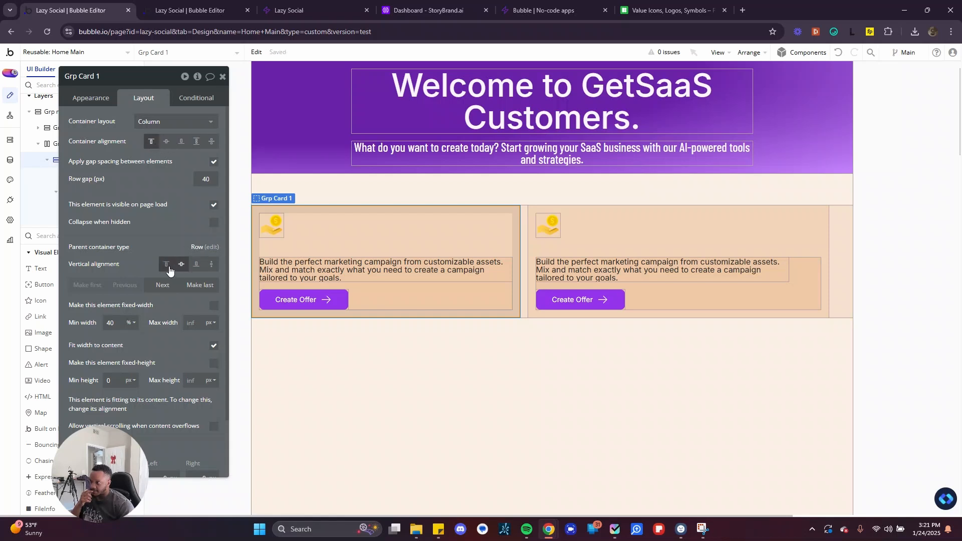
key("BackSpace")
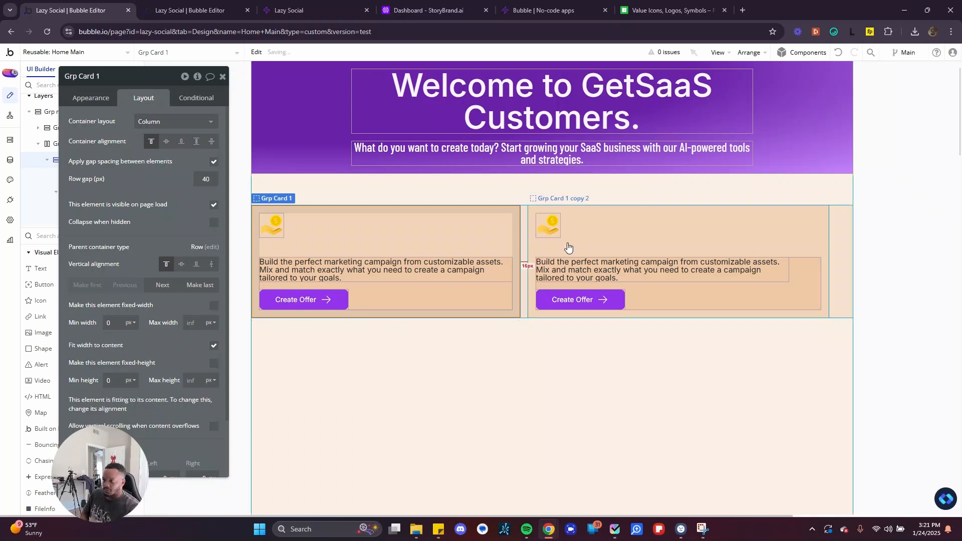
Give Grp Card 1 a right margin of 16 px
left_click(523, 214)
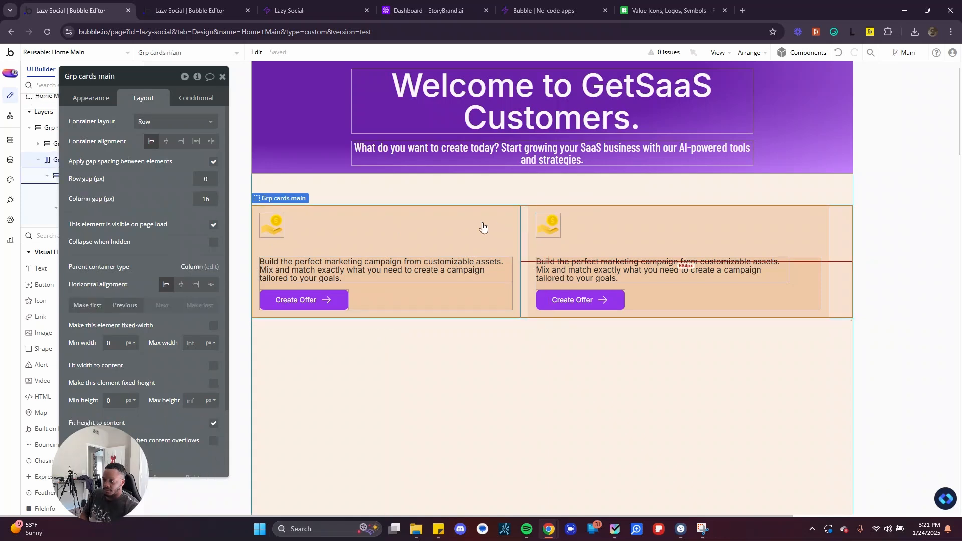
left_click(482, 223)
scroll(110, 336, "down", 3)
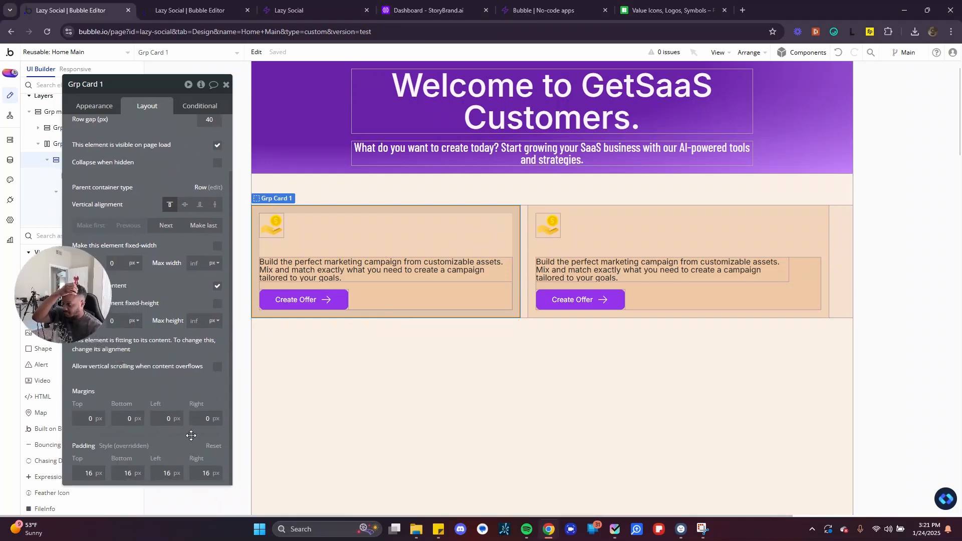
left_click(168, 419)
left_click(198, 416)
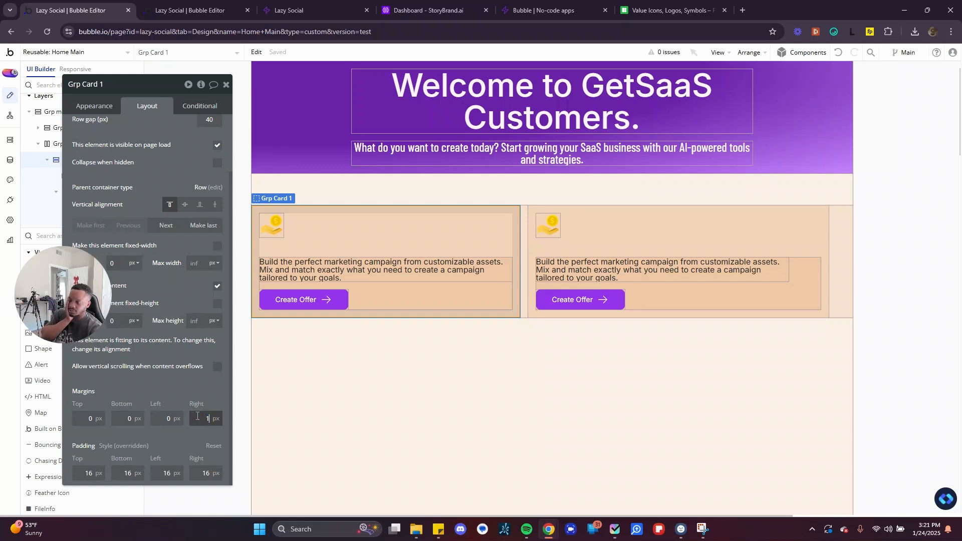
type("16")
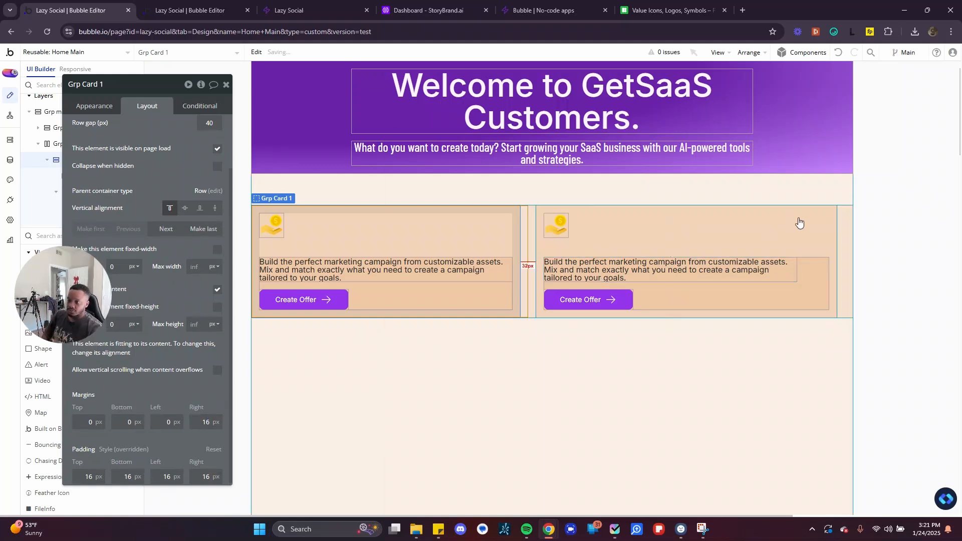
Switch Grp Card 1's minimum width unit to percent and set the value to 50%
left_click_drag(51, 267, 77, 435)
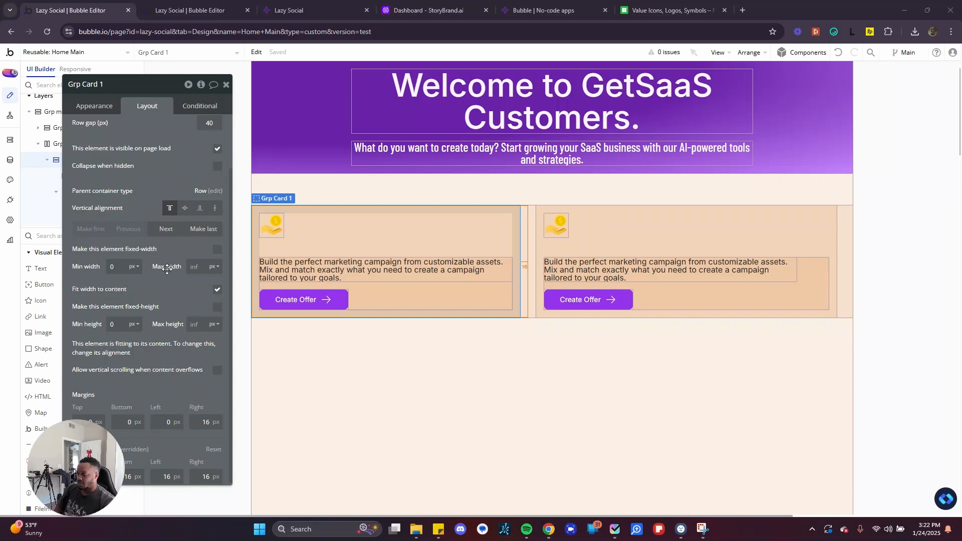
left_click(112, 266)
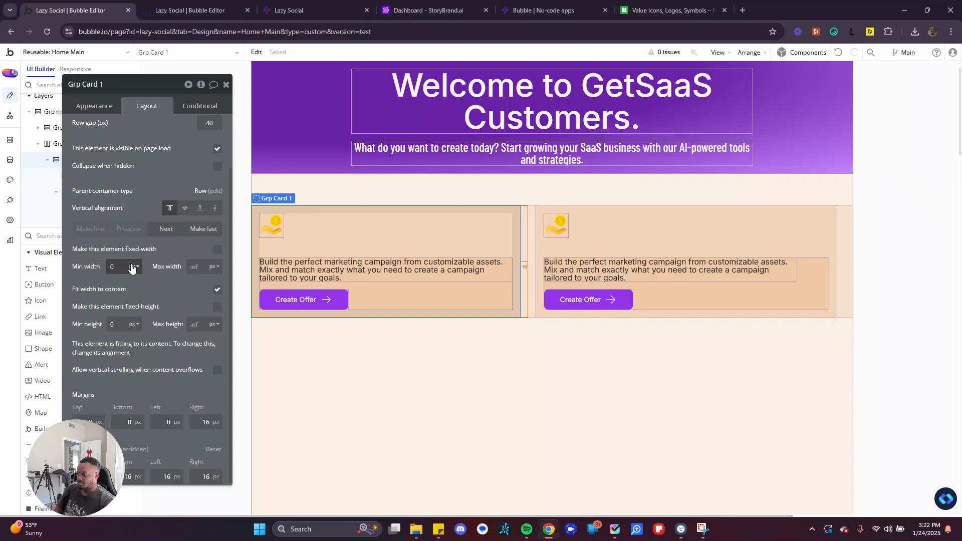
left_click(132, 267)
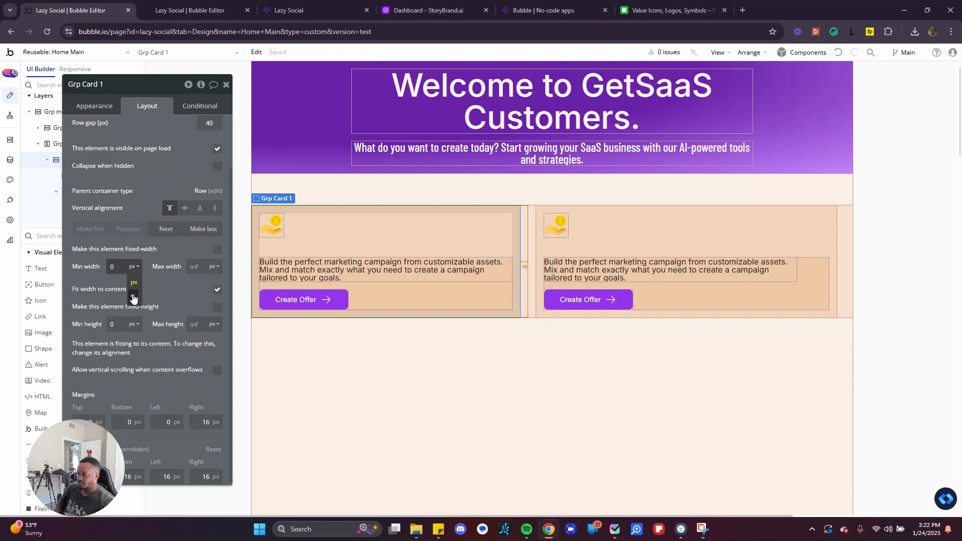
left_click(133, 296)
type("50")
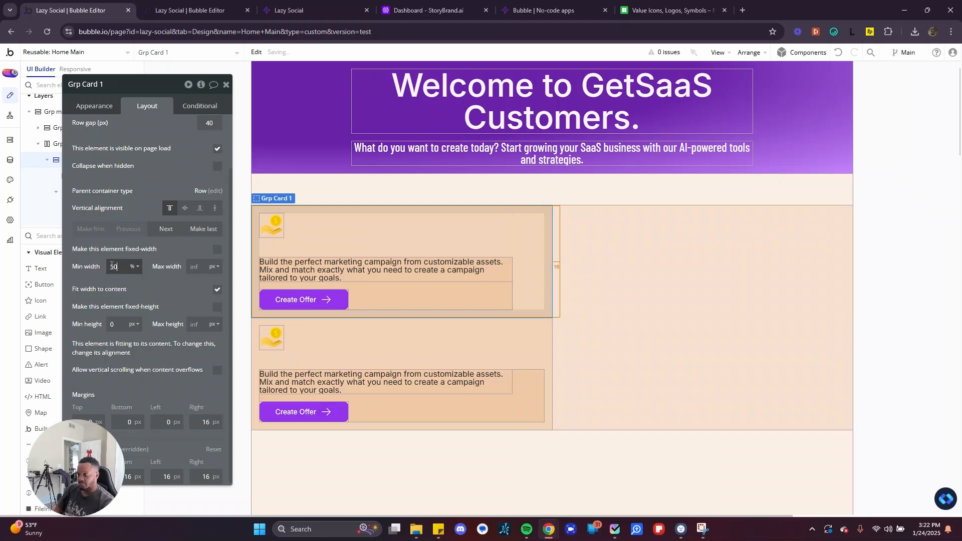
Compare the layout settings of the two cards and set Grp Card 1's minimum width to 0%
left_click(491, 353)
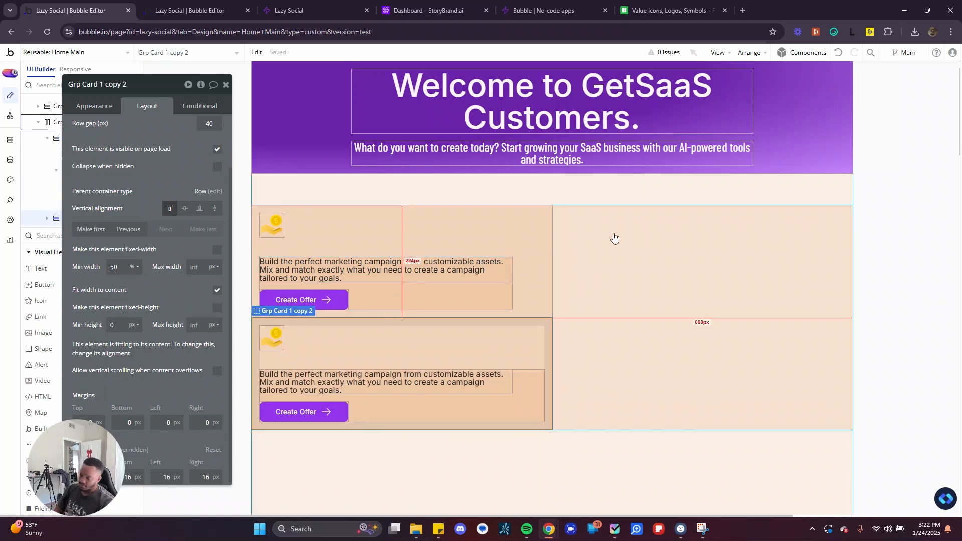
left_click(516, 229)
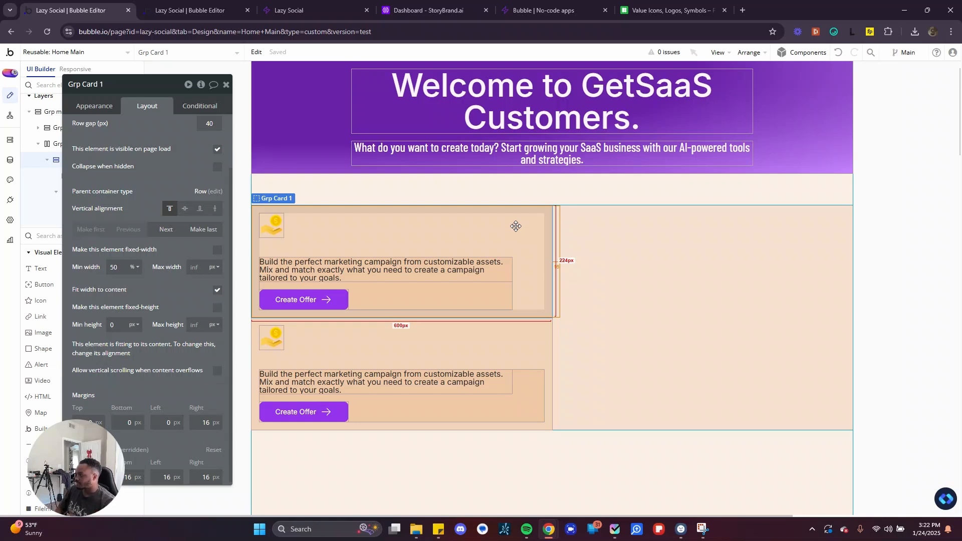
left_click(463, 338)
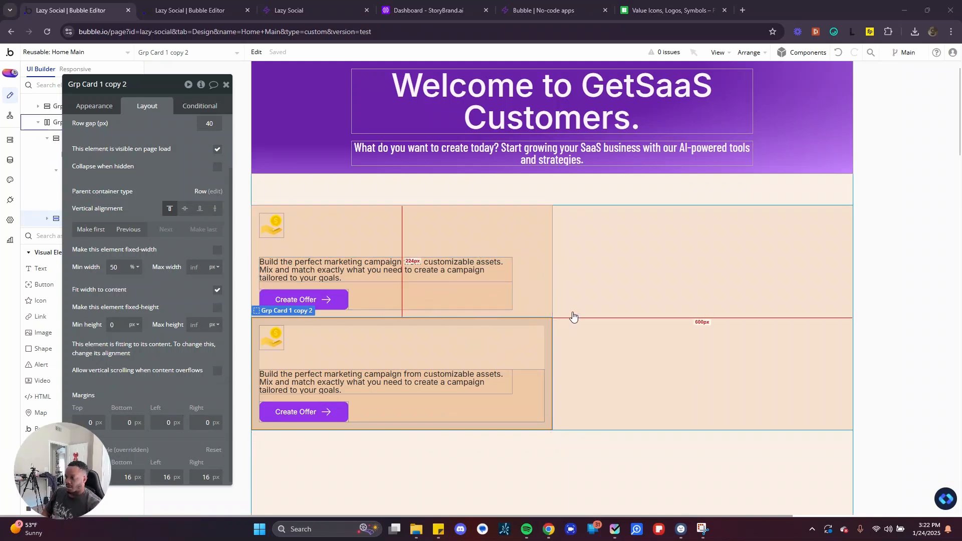
left_click(506, 238)
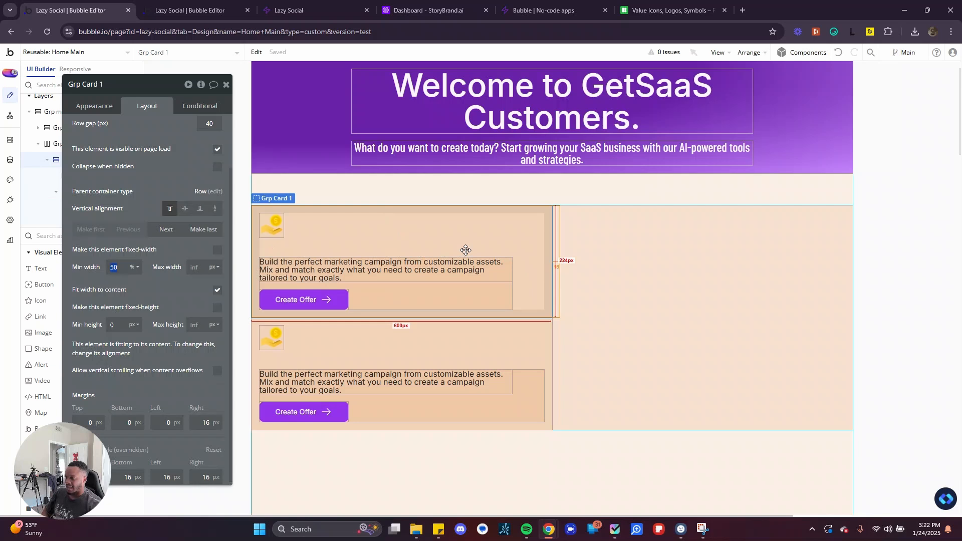
left_click(135, 267)
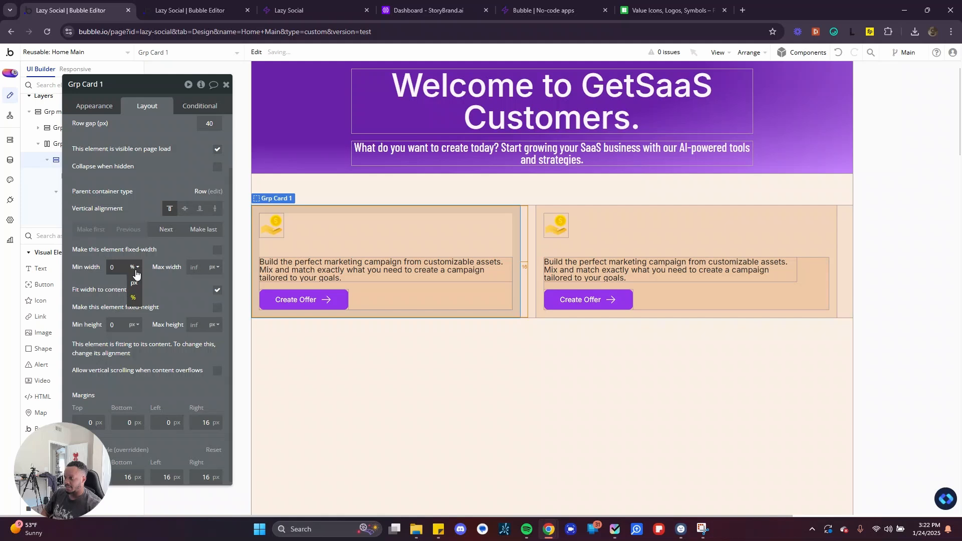
left_click(134, 283)
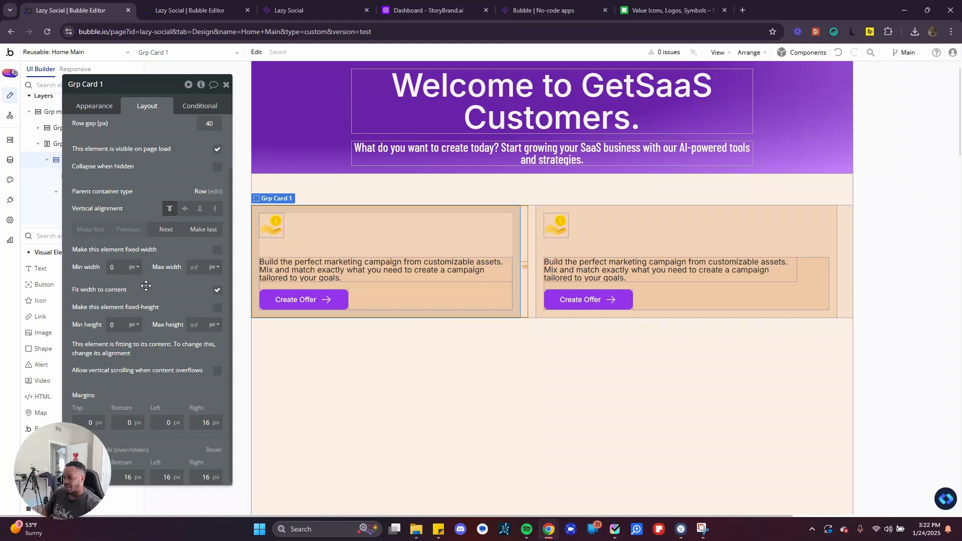
left_click(135, 267)
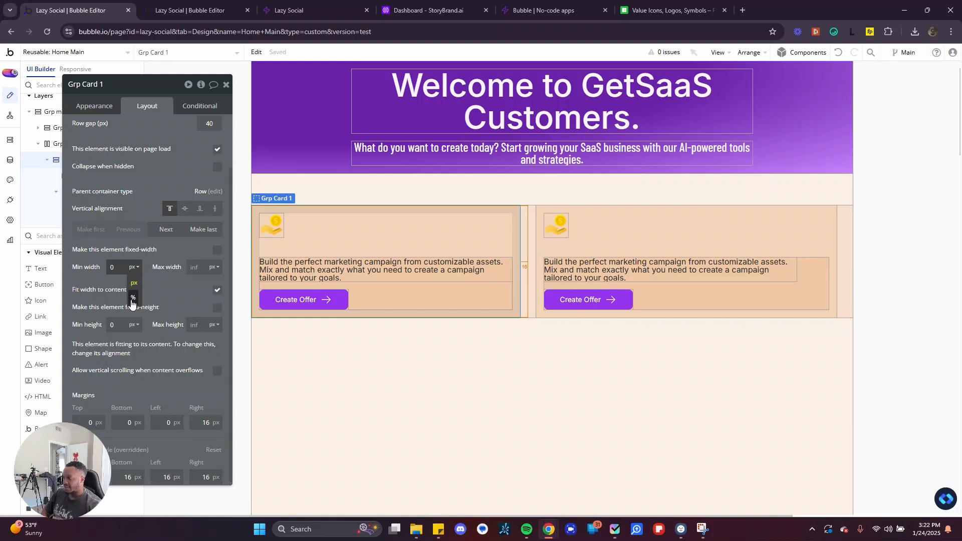
left_click(134, 294)
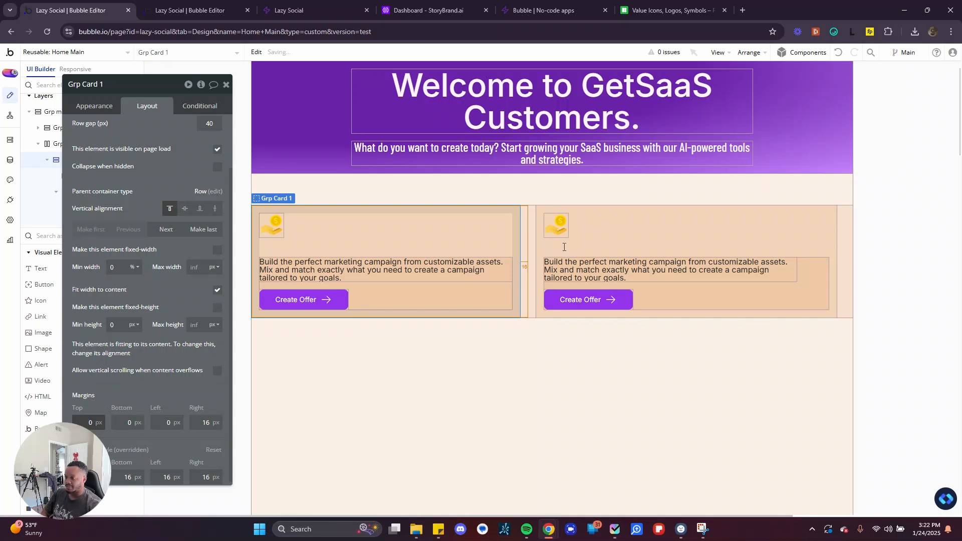
Reset the column gap of Grp cards main to 0 px and Grp Card 1's right margin to 0 px
left_click(843, 224)
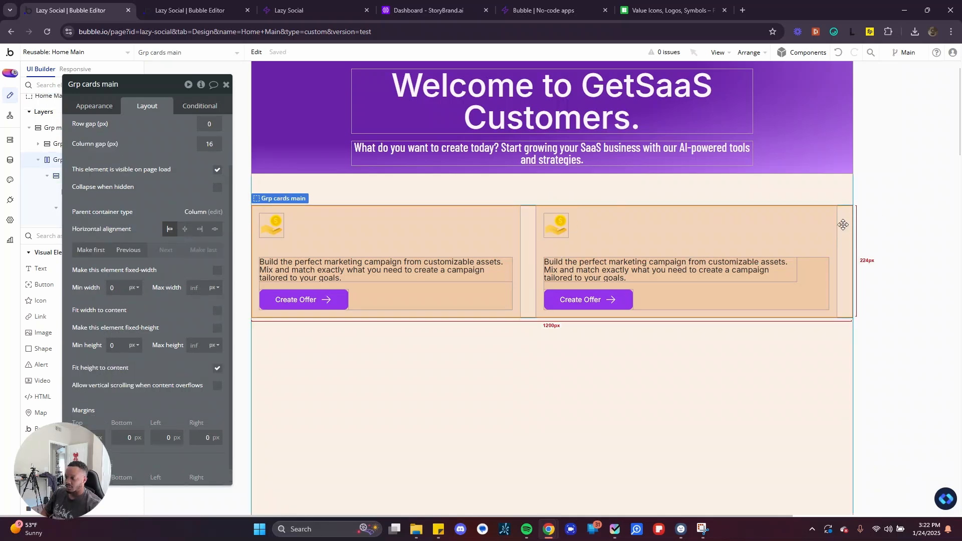
left_click(391, 239)
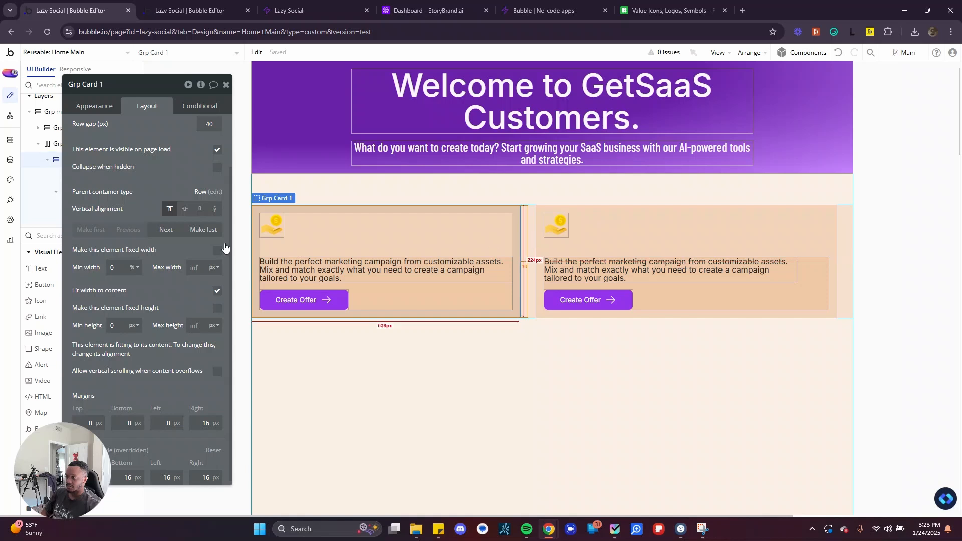
left_click(525, 228)
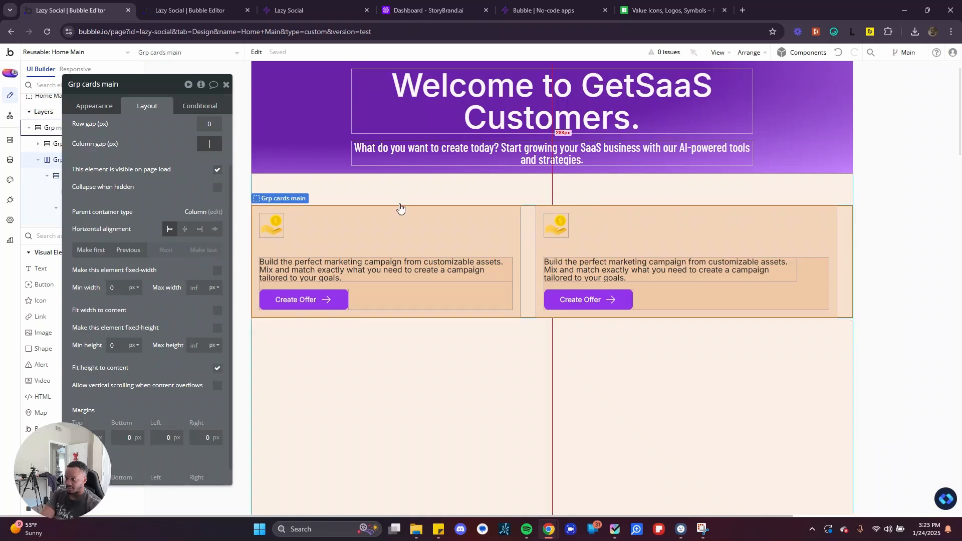
left_click(490, 235)
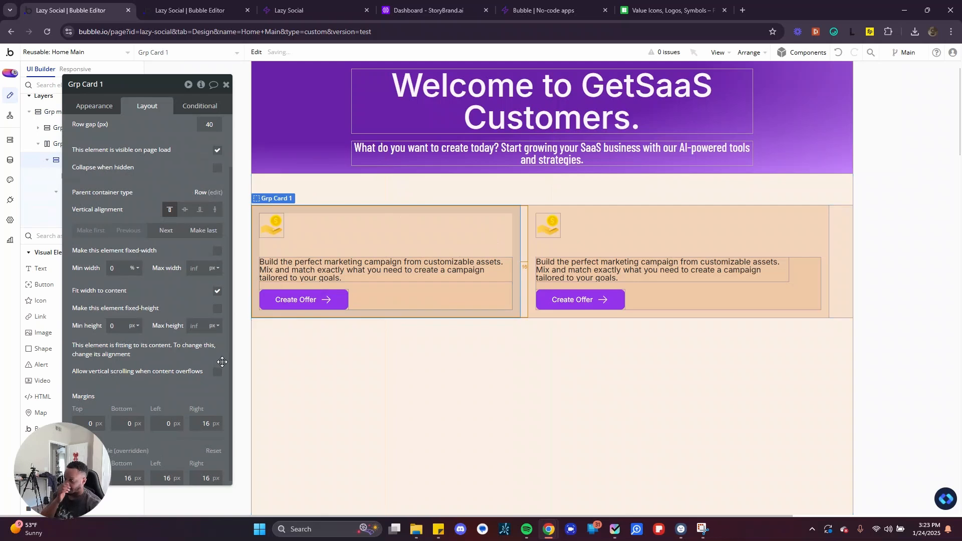
type("0")
left_click(207, 389)
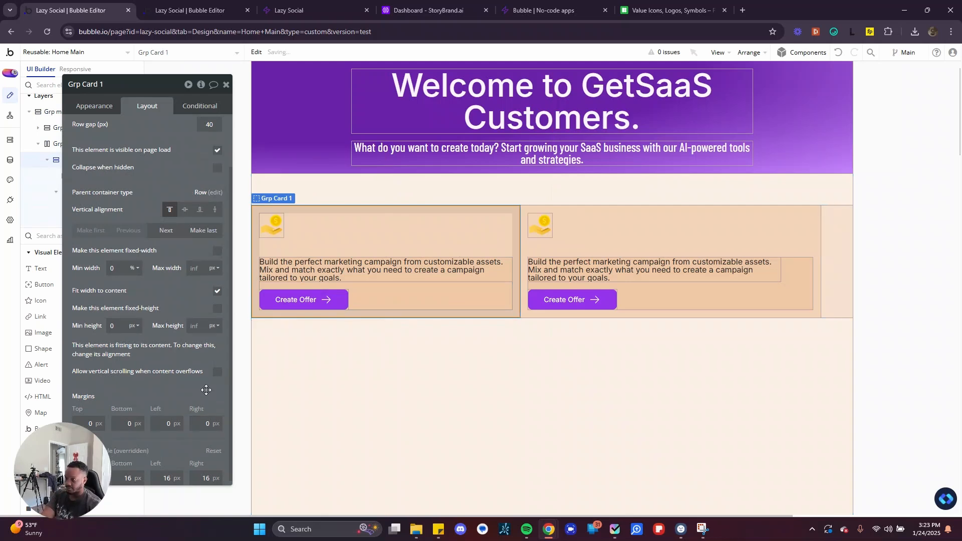
Set the column gap of Grp cards main to 24 px, after trying 16 px
left_click(827, 239)
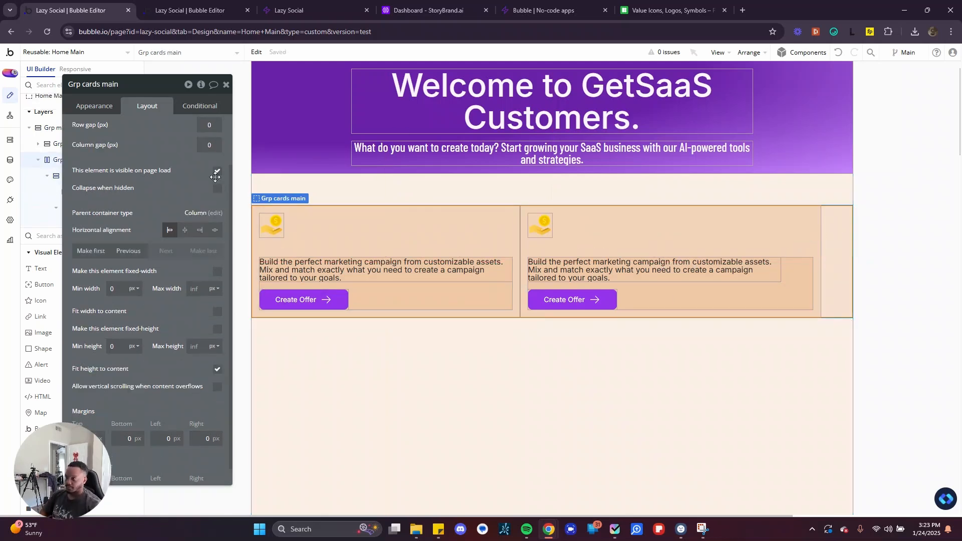
left_click(203, 187)
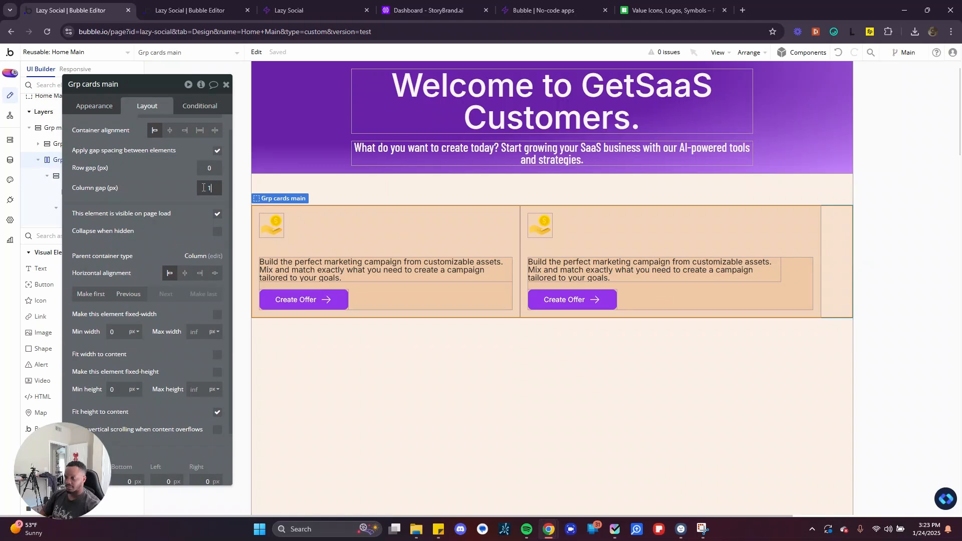
type("16")
key("Return")
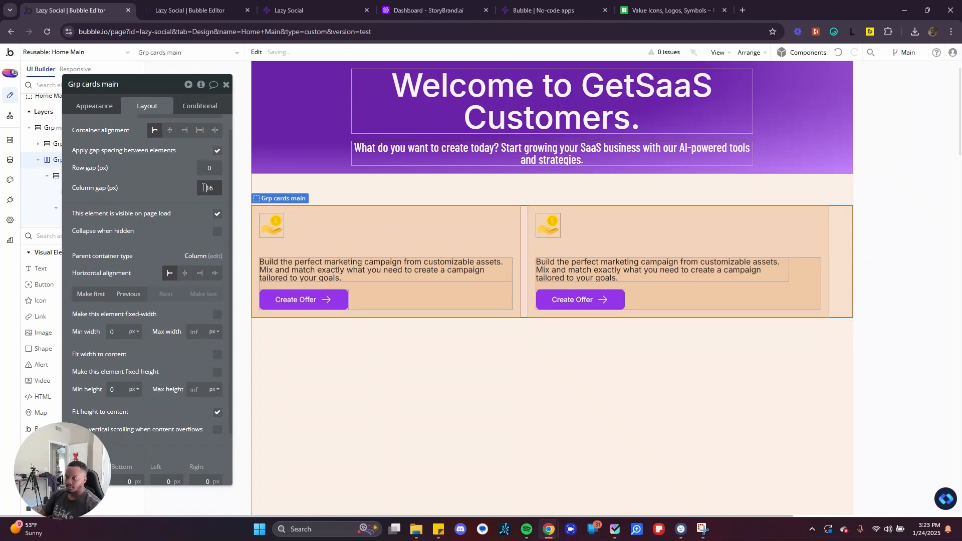
type("24")
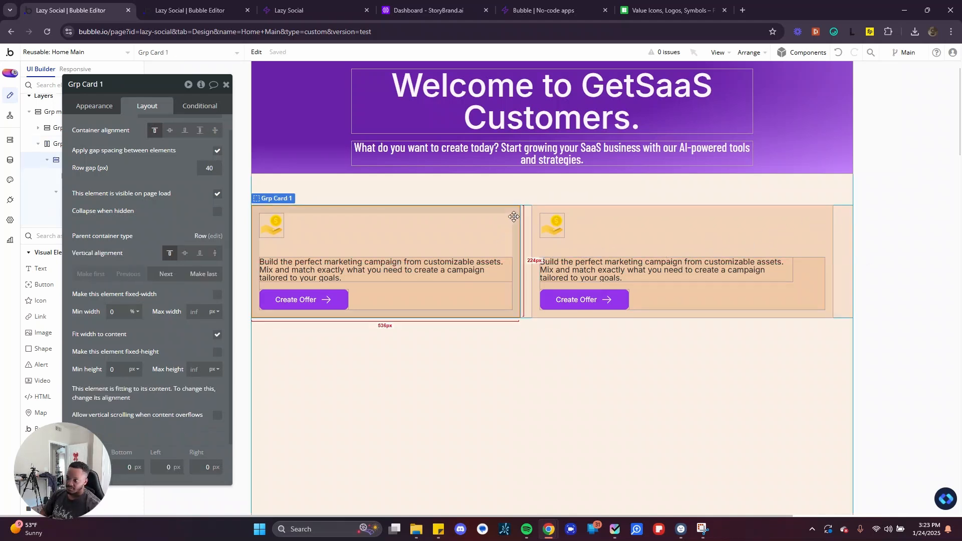
Set the container alignment of Grp cards main to space between, after trying space around
left_click(704, 219)
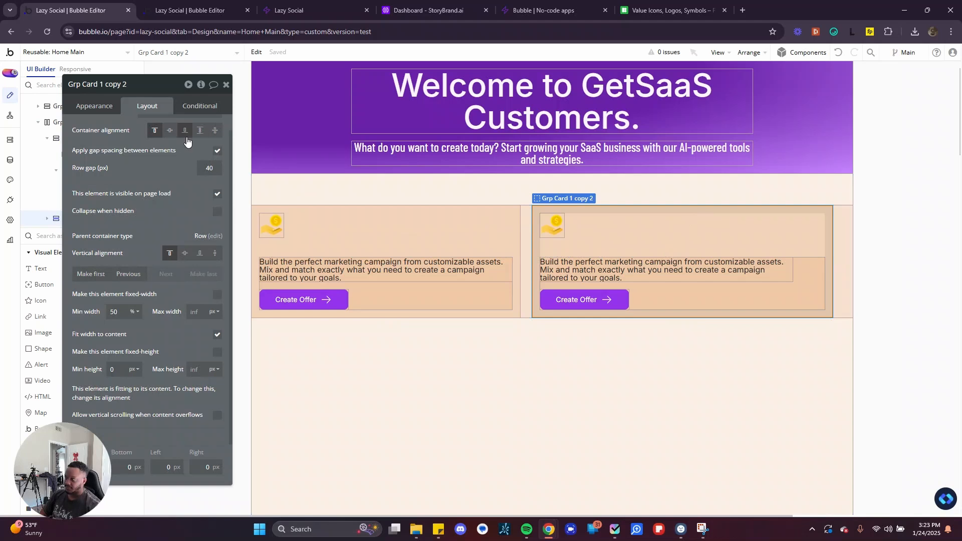
scroll(182, 135, "up", 2)
left_click(528, 226)
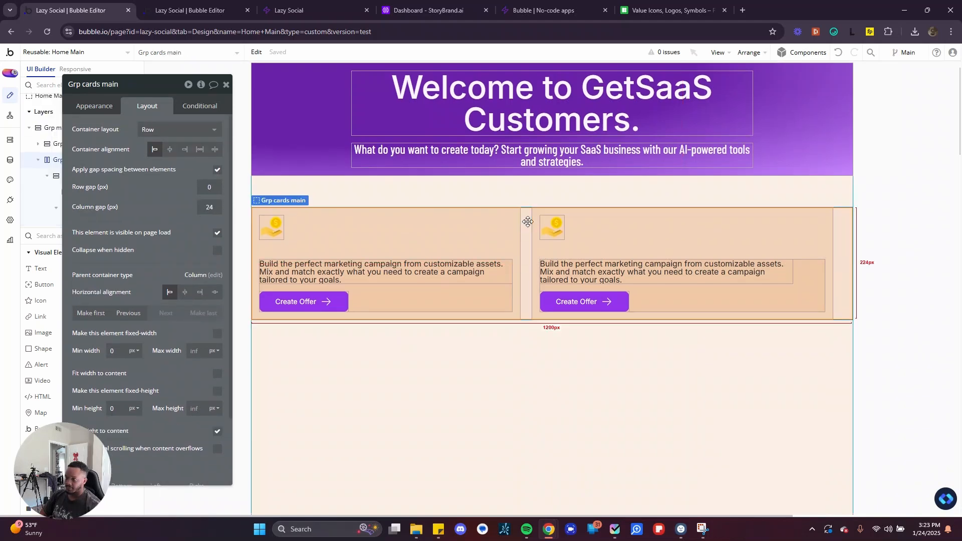
left_click(203, 149)
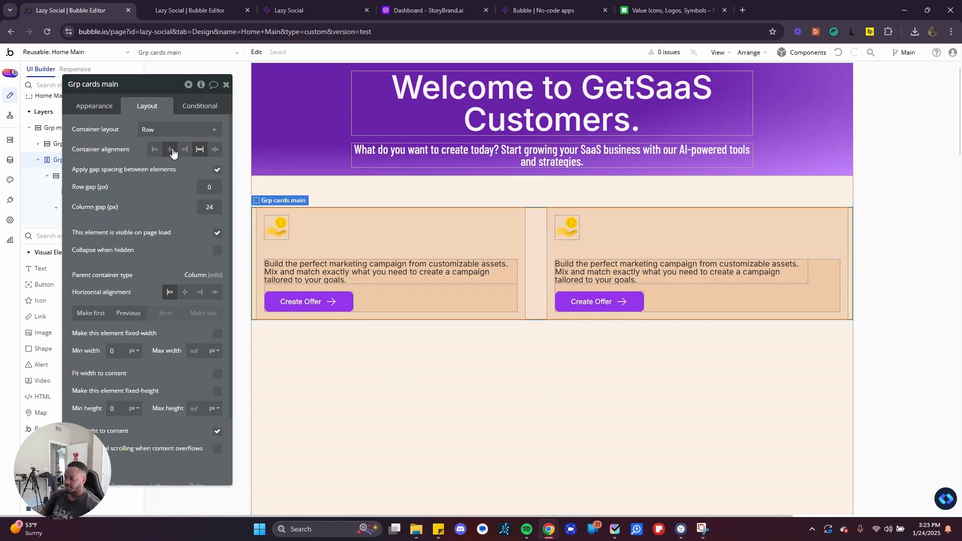
left_click(215, 149)
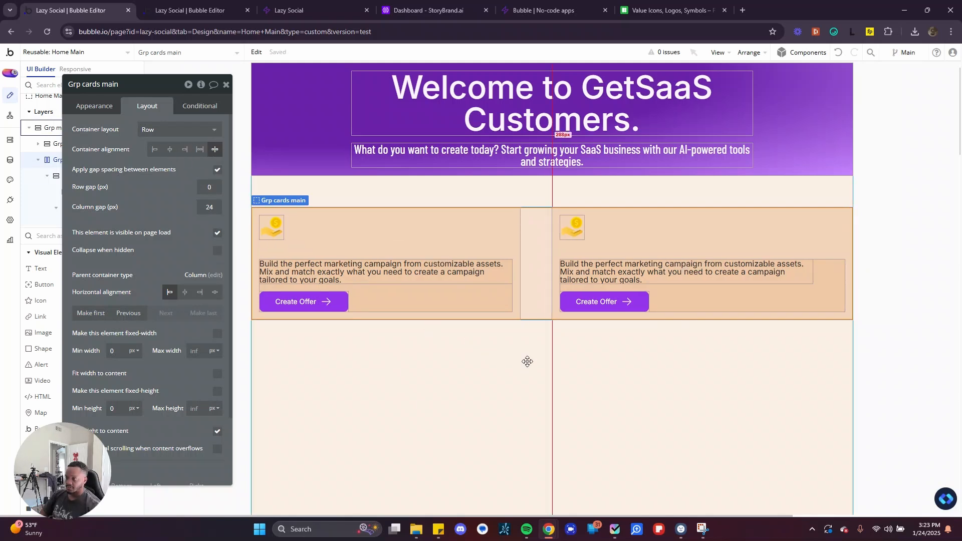
Select Grp main and switch to the Responsive view of the layout
left_click(520, 360)
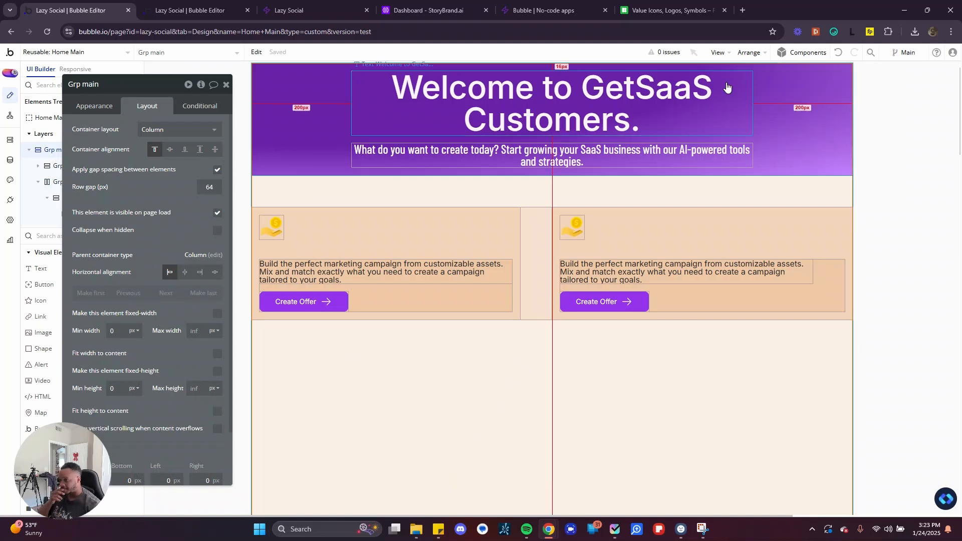
left_click(83, 69)
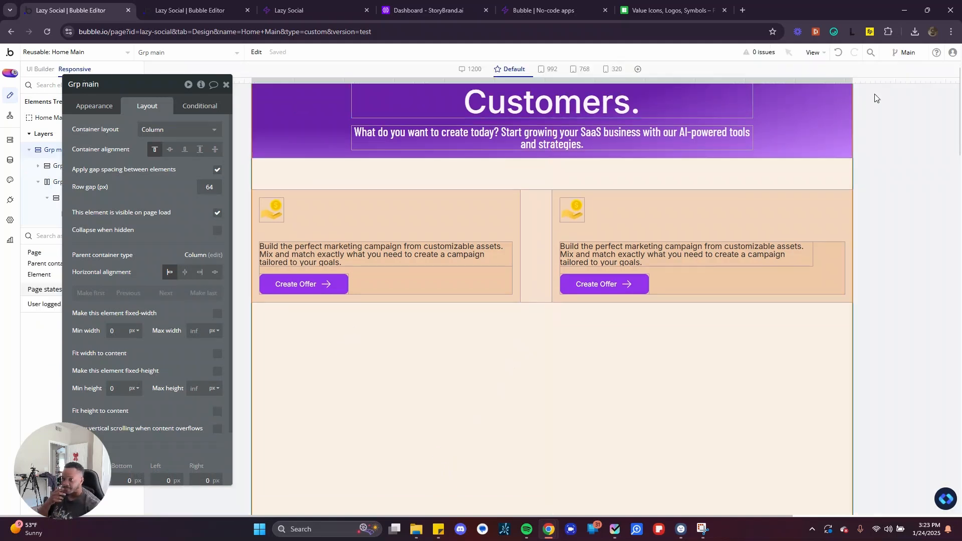
Set the minimum width of the Grp Header group to 0 px
left_click_drag(135, 85, 117, 105)
scroll(850, 195, "up", 1)
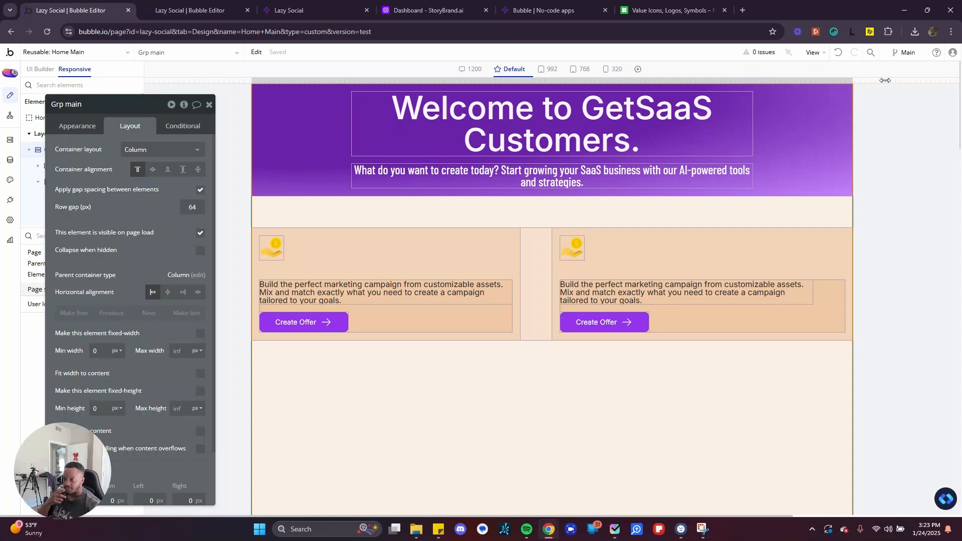
left_click_drag(885, 80, 848, 129)
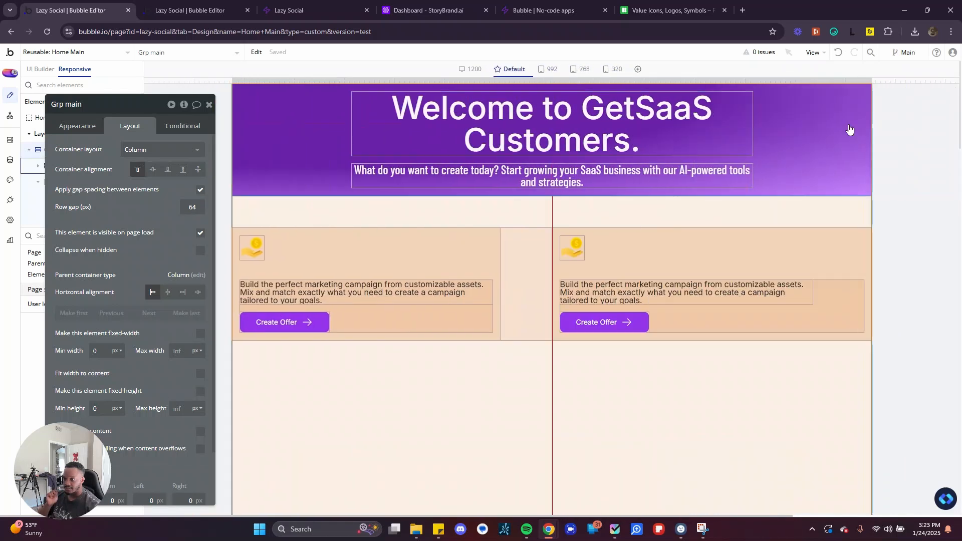
left_click(822, 131)
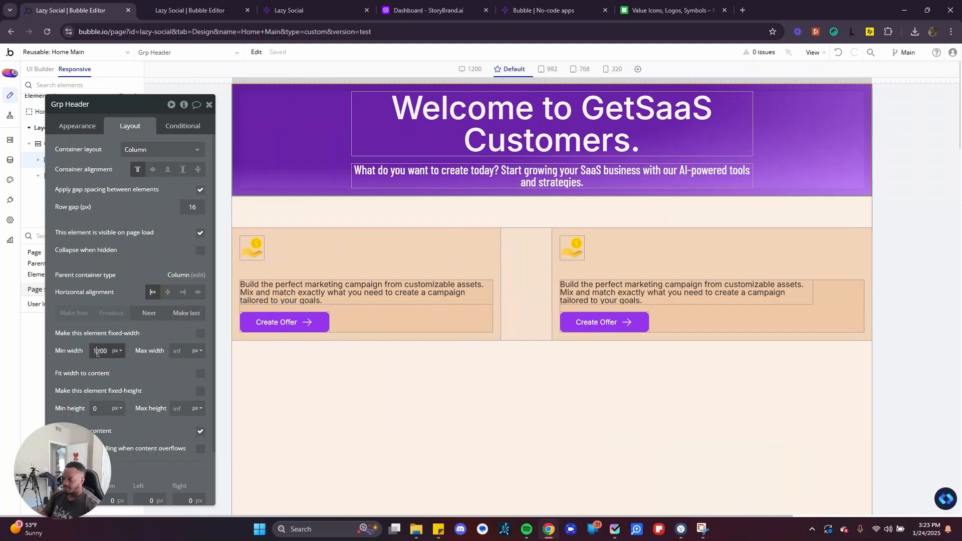
key("BackSpace")
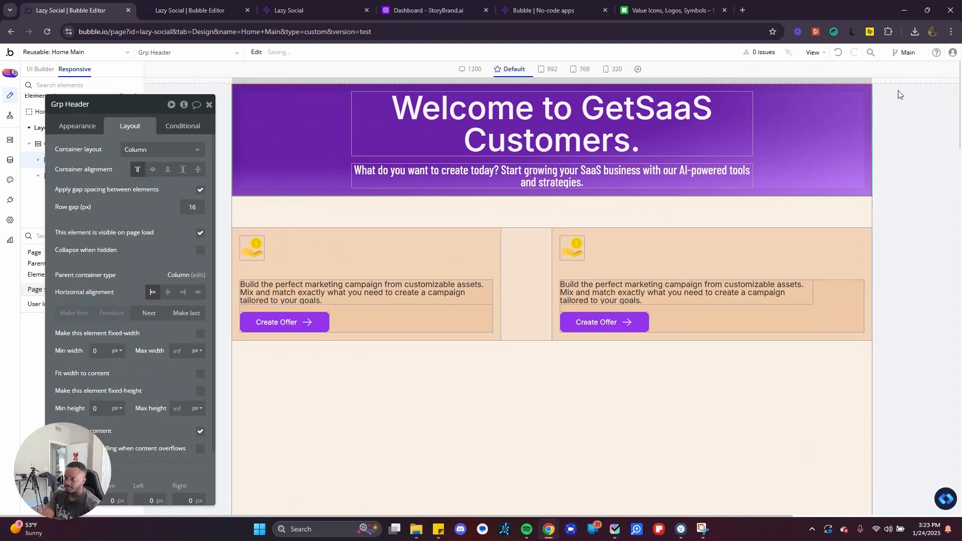
Check how the cards wrap on a canvas narrowed to about 1023 px and in the refreshed live preview
left_click_drag(904, 80, 808, 175)
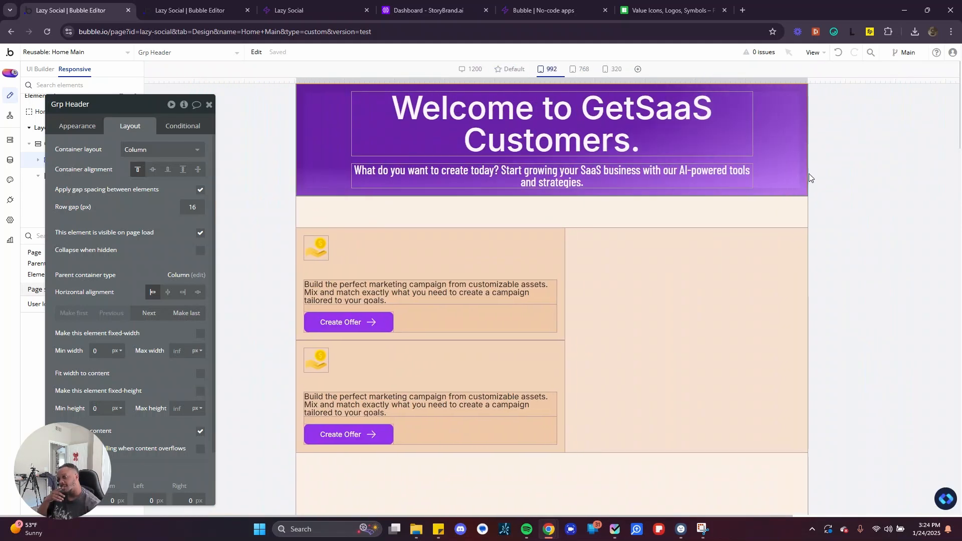
left_click(360, 4)
left_click(408, 4)
left_click(329, 4)
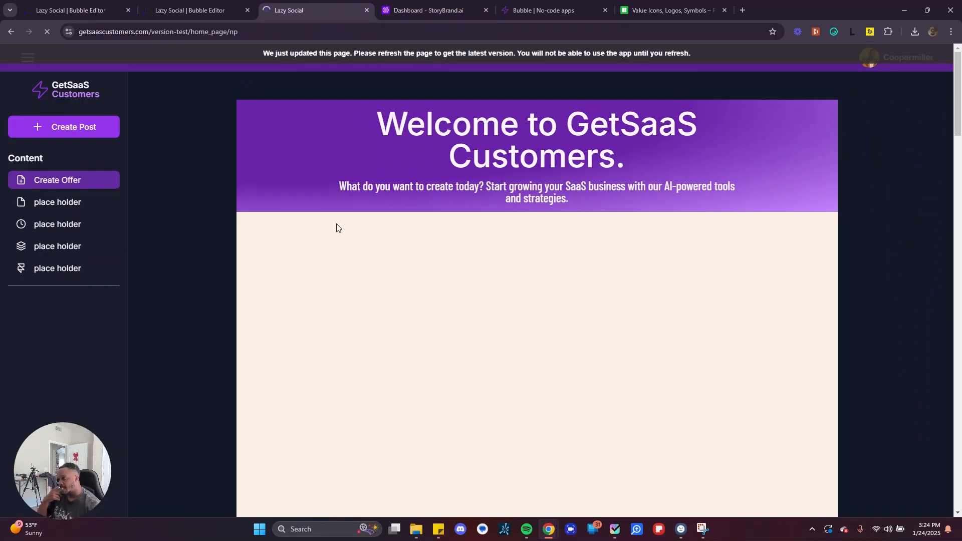
scroll(673, 266, "down", 2)
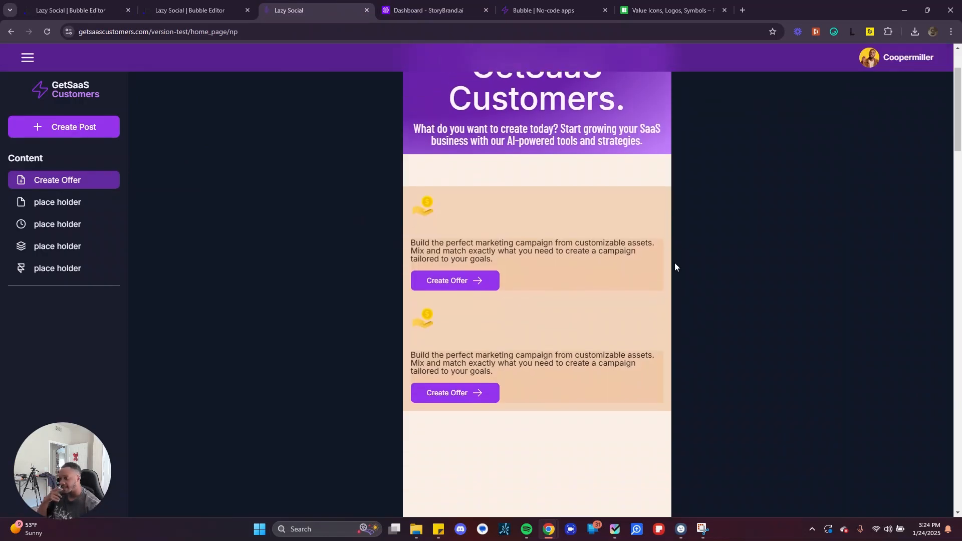
left_click(110, 7)
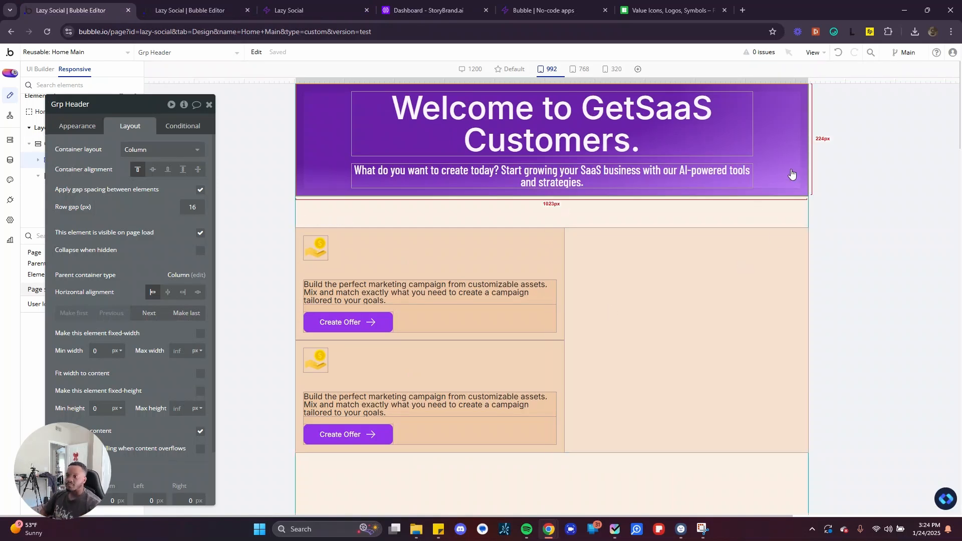
left_click_drag(134, 104, 180, 123)
left_click_drag(801, 80, 834, 143)
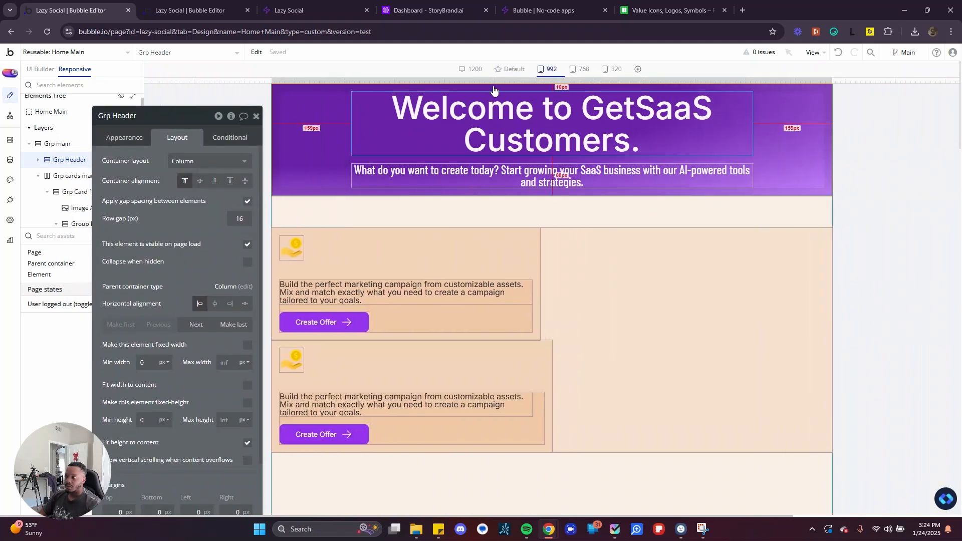
Open home_page and set the minimum width of its Grp Main group to 1200 px
left_click(216, 10)
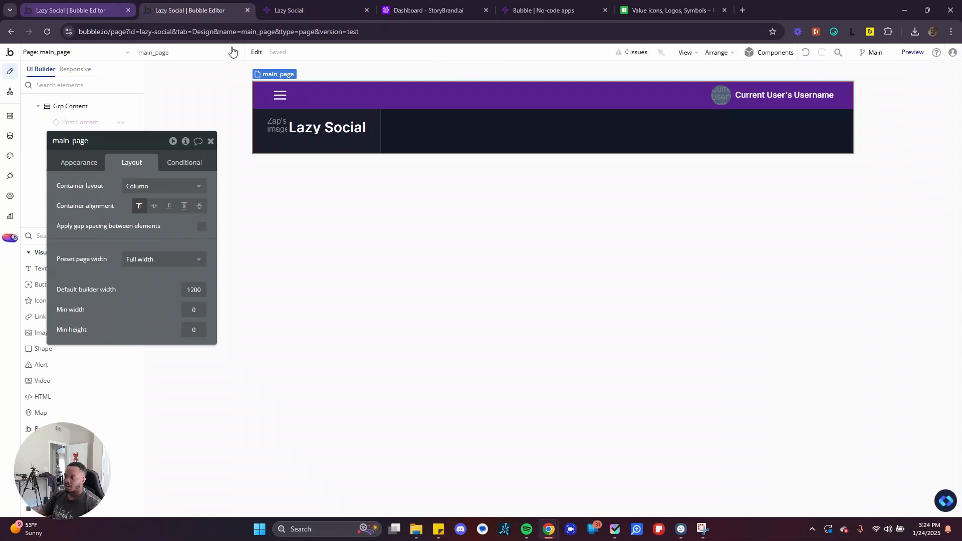
left_click(75, 10)
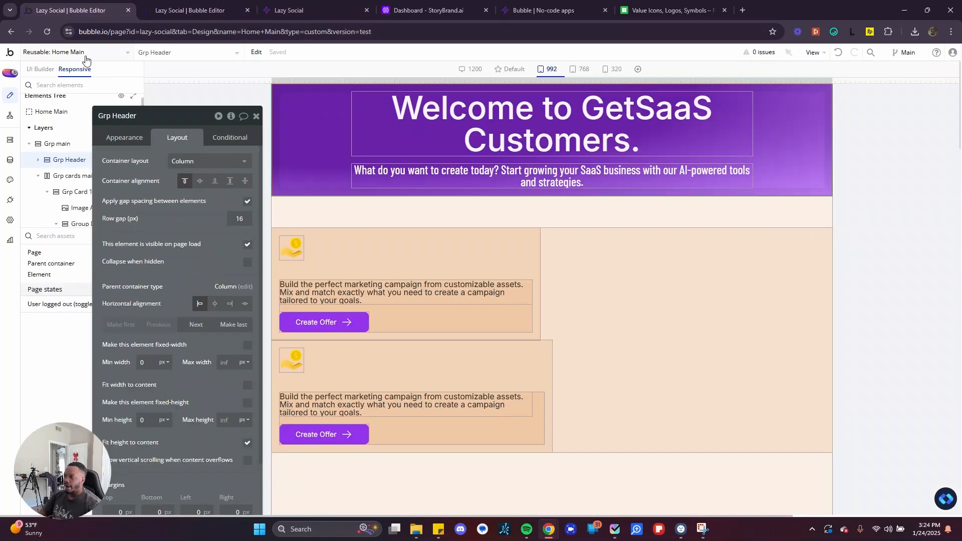
left_click(75, 52)
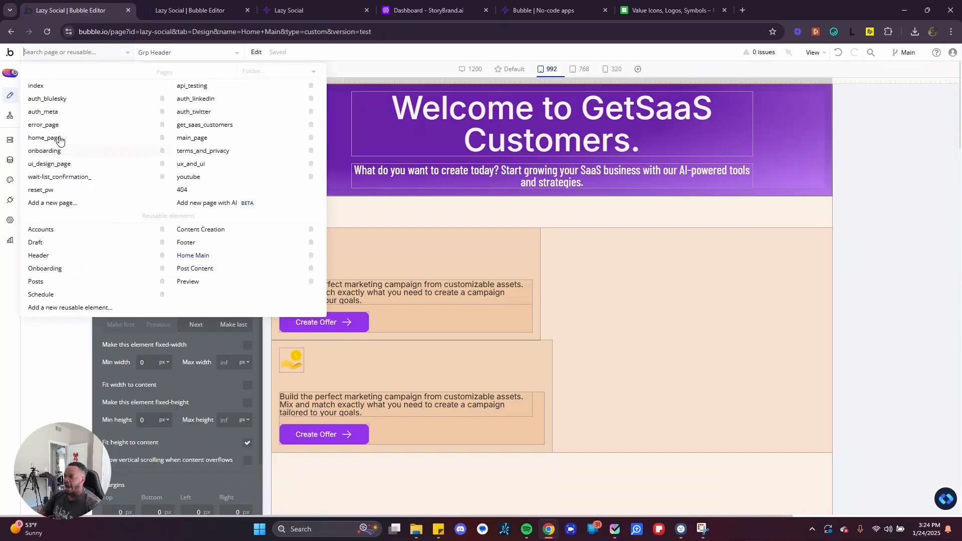
left_click(44, 138)
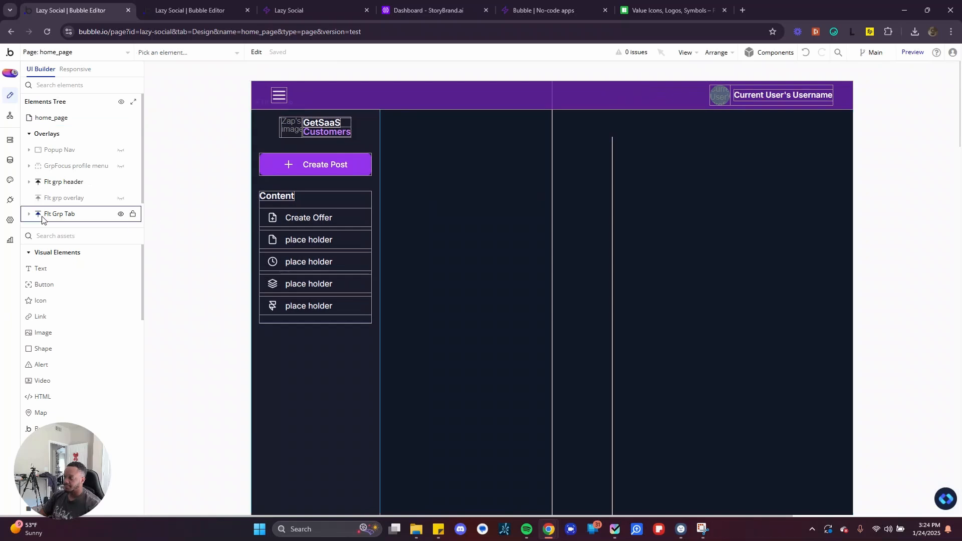
scroll(46, 221, "down", 1)
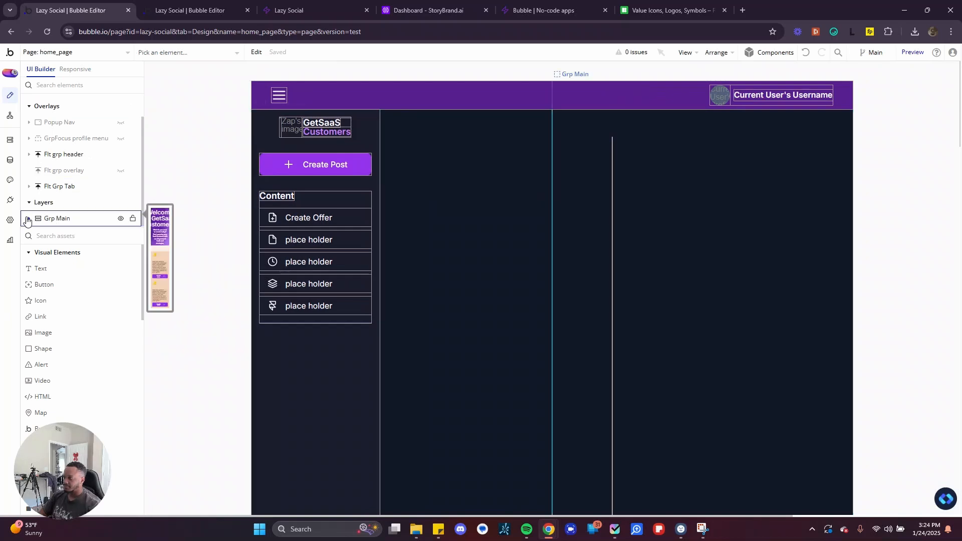
left_click(50, 219)
left_click_drag(186, 130, 203, 160)
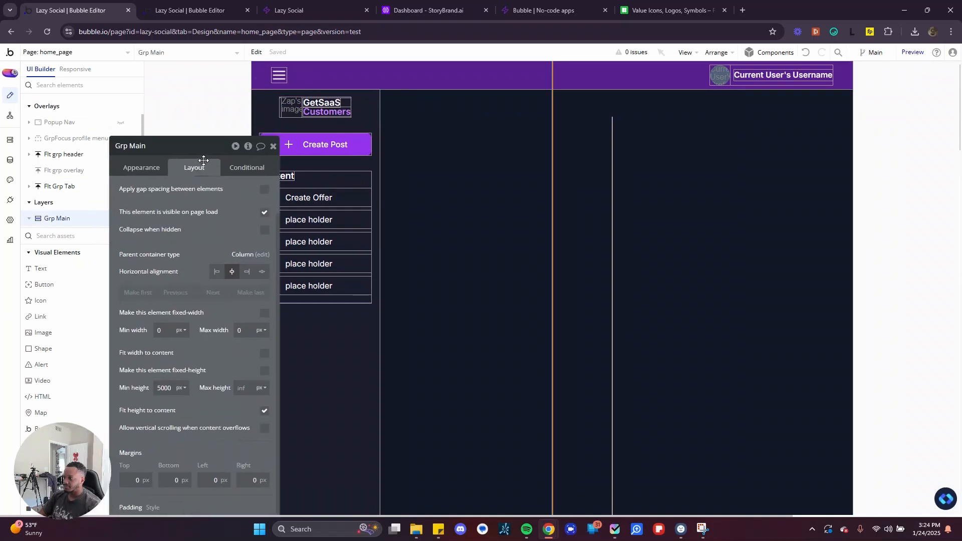
scroll(73, 215, "down", 1)
left_click(29, 203)
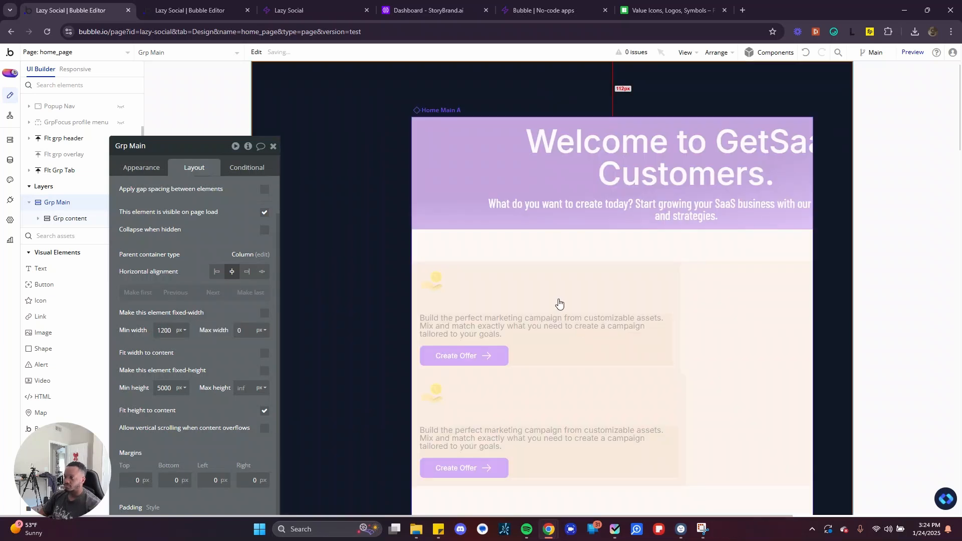
Refresh the live home page and check the width of the header and cards
left_click(199, 9)
left_click(288, 10)
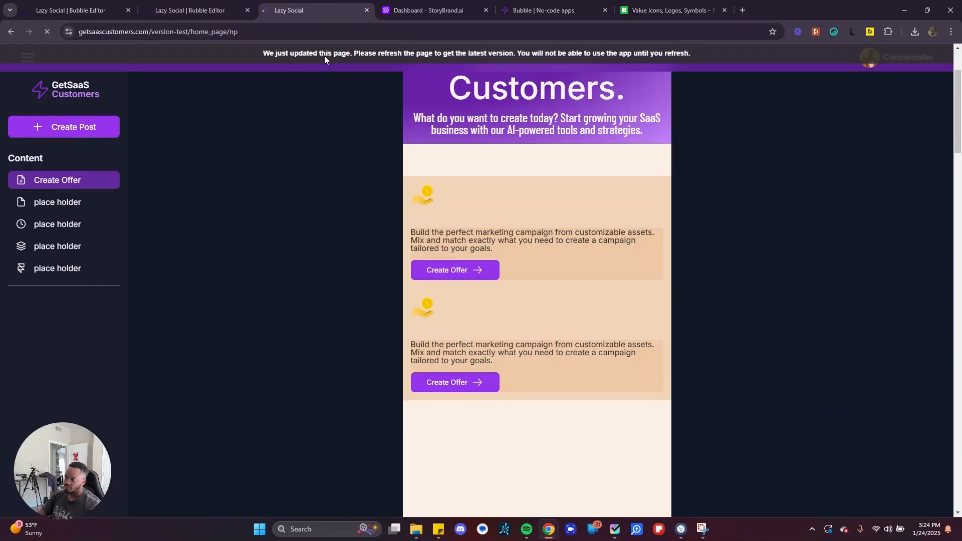
scroll(572, 331, "up", 2)
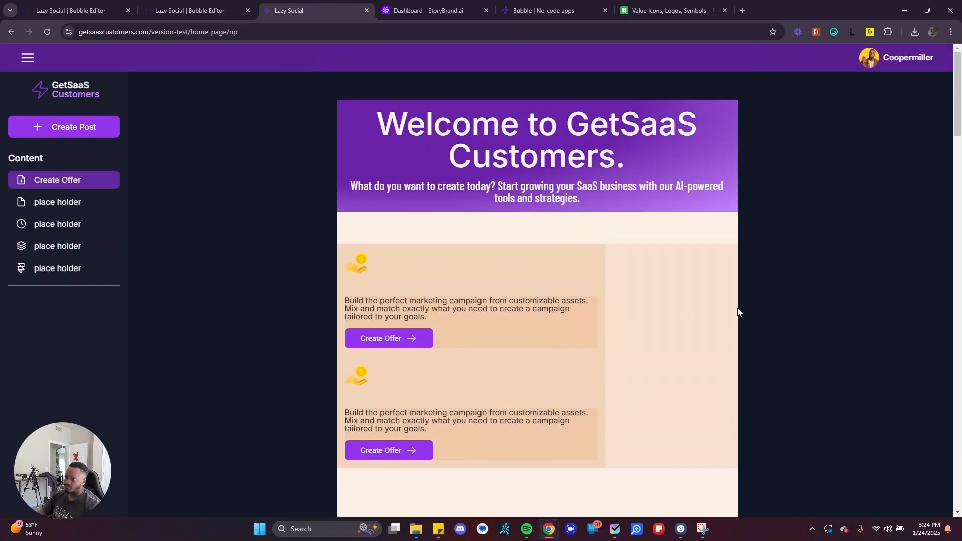
Reopen the Home Main reusable element in the Responsive view and widen the canvas to about 1307 px
left_click(231, 6)
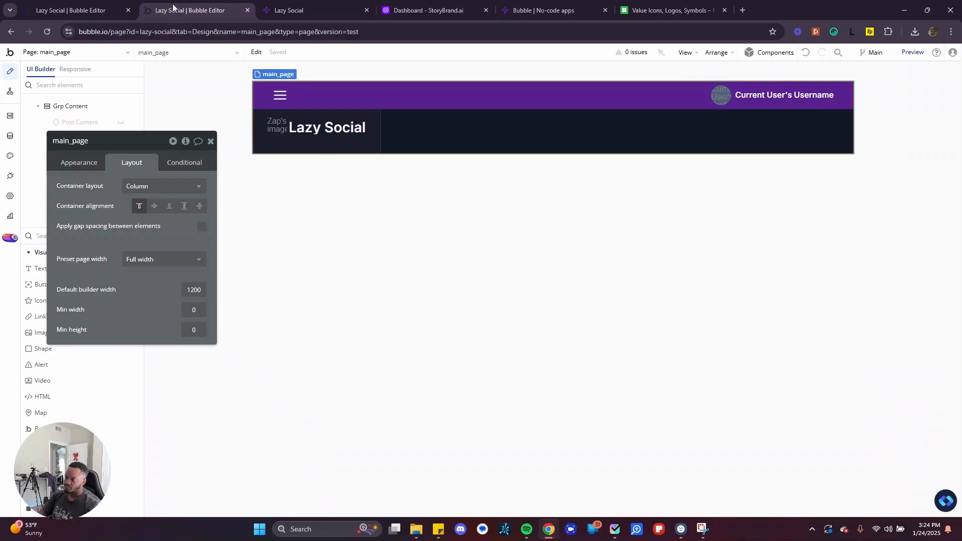
left_click(94, 6)
left_click(158, 6)
left_click(76, 7)
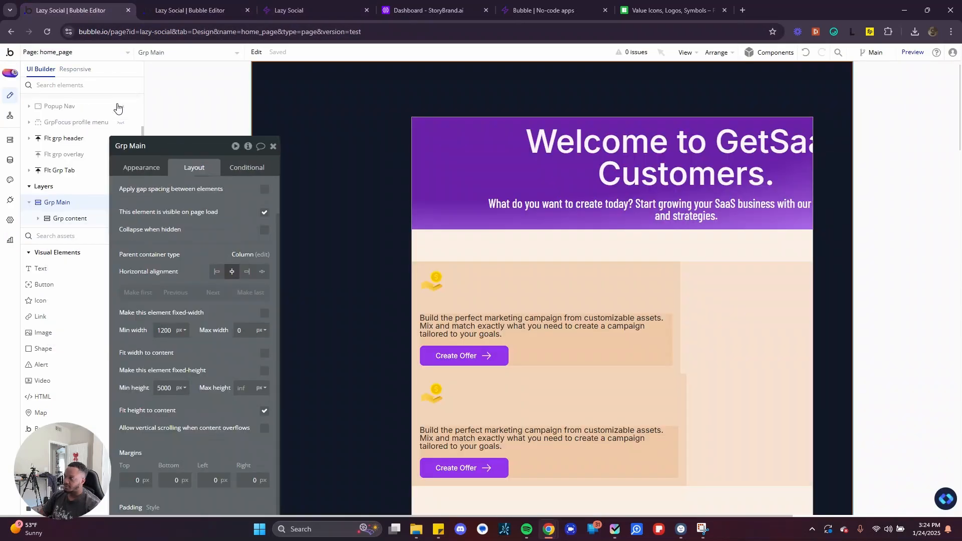
left_click(274, 150)
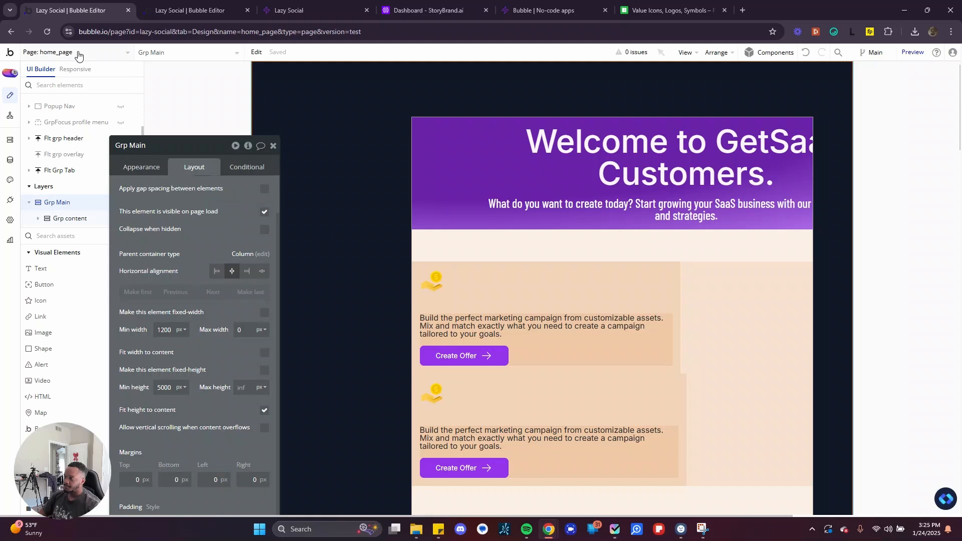
left_click(78, 52)
left_click(194, 257)
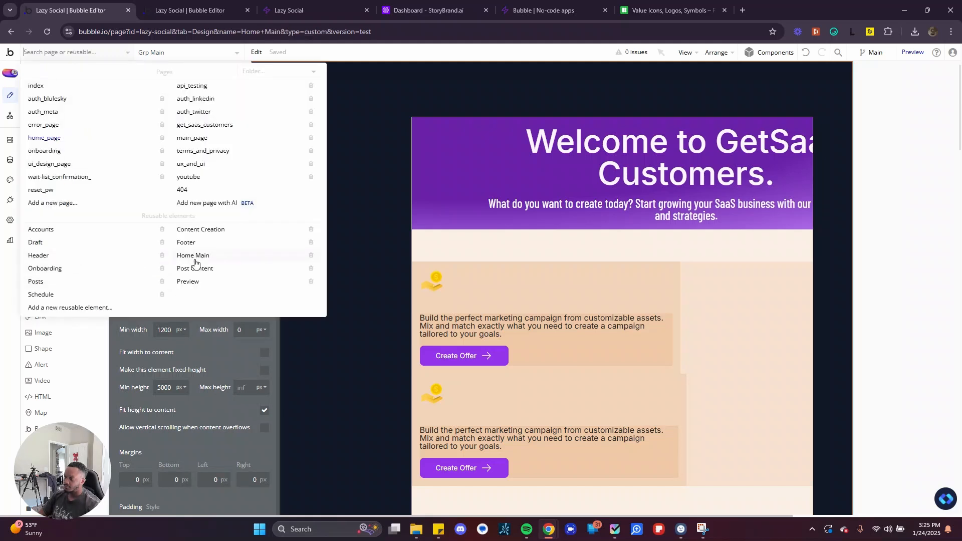
scroll(547, 392, "down", 1)
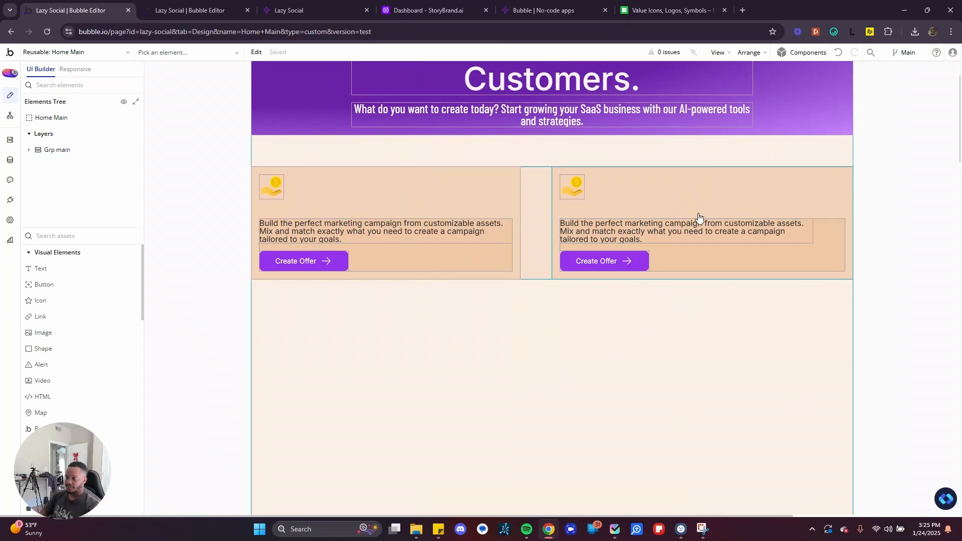
left_click(76, 69)
mouse_move(852, 110)
left_mouse_down()
mouse_move(799, 108)
mouse_move(859, 110)
mouse_move(761, 146)
mouse_move(879, 148)
left_mouse_up()
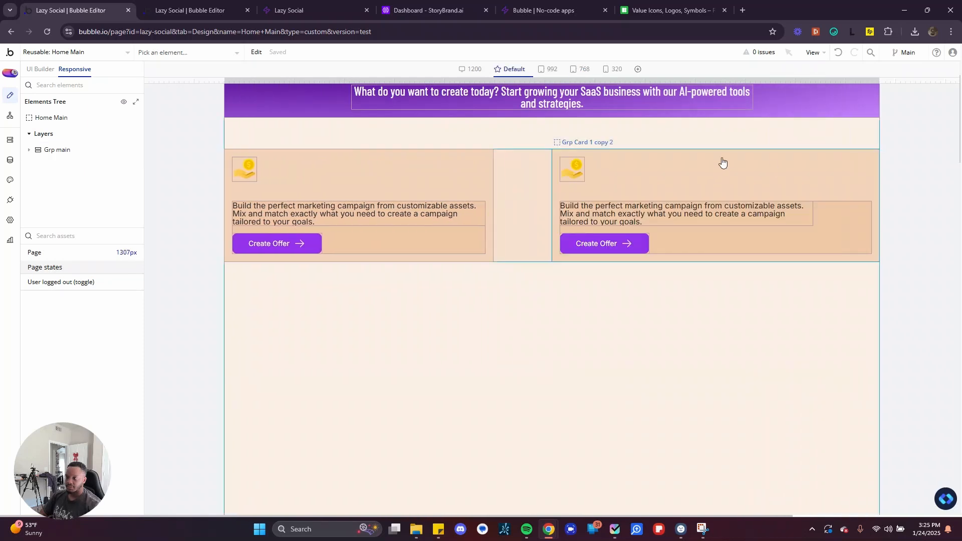
At the 1200 breakpoint, set the minimum width of Grp Card 1 copy 2 to 0 px
double_click(721, 162)
left_click(475, 69)
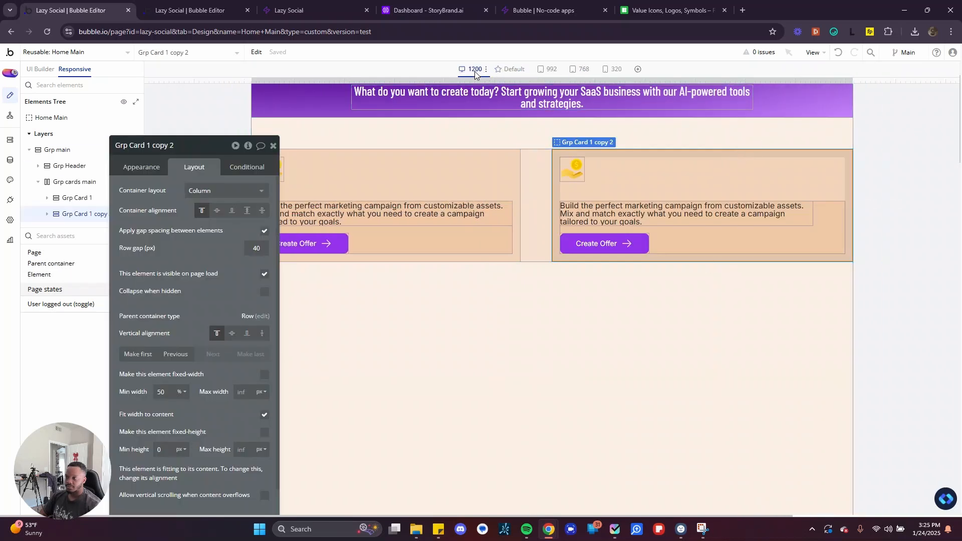
double_click(167, 398)
type("0")
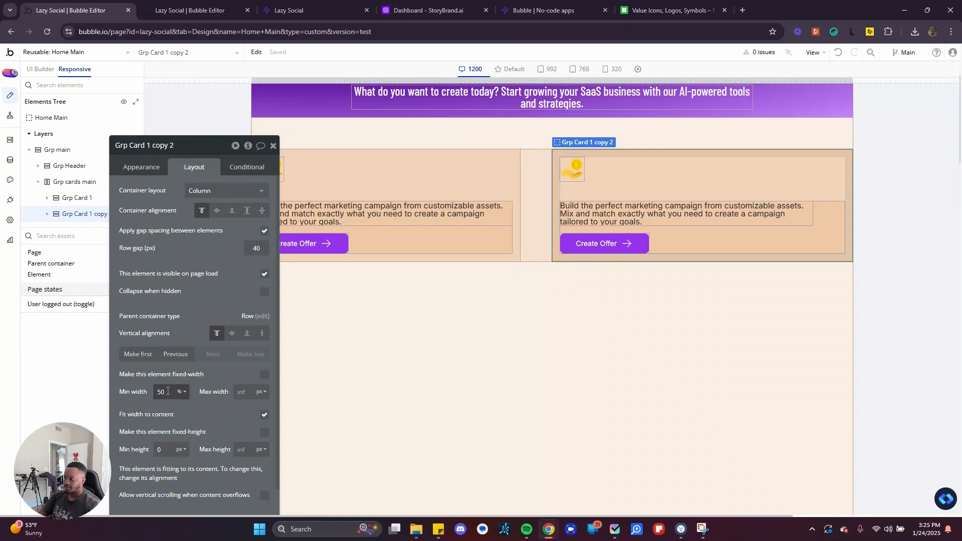
left_click(181, 392)
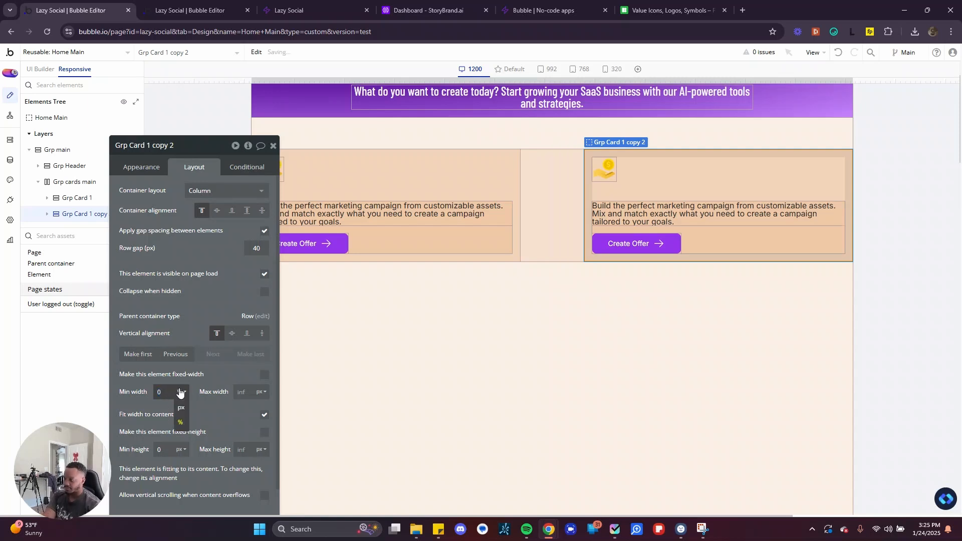
left_click(181, 410)
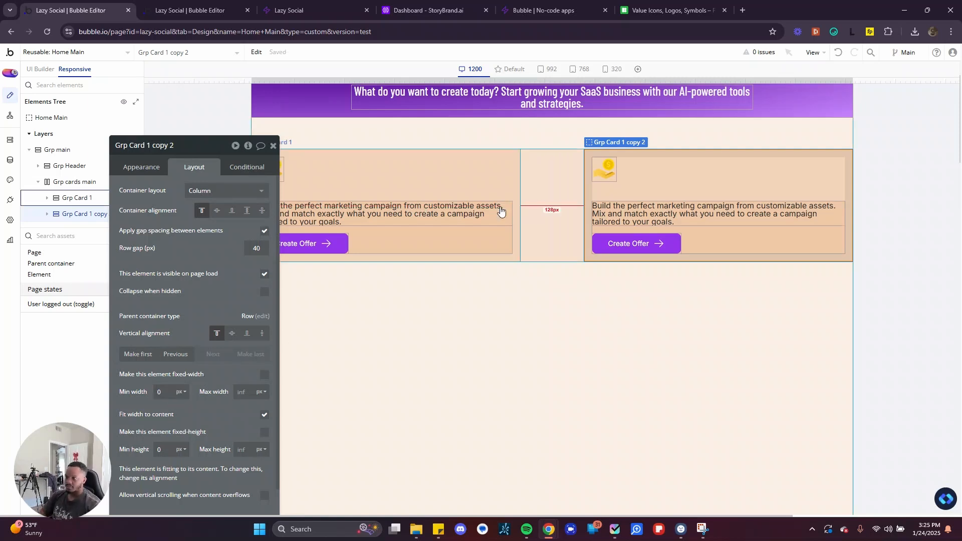
Try space around and left container alignment on Grp cards main, and return it to space between
left_click_drag(212, 149, 175, 147)
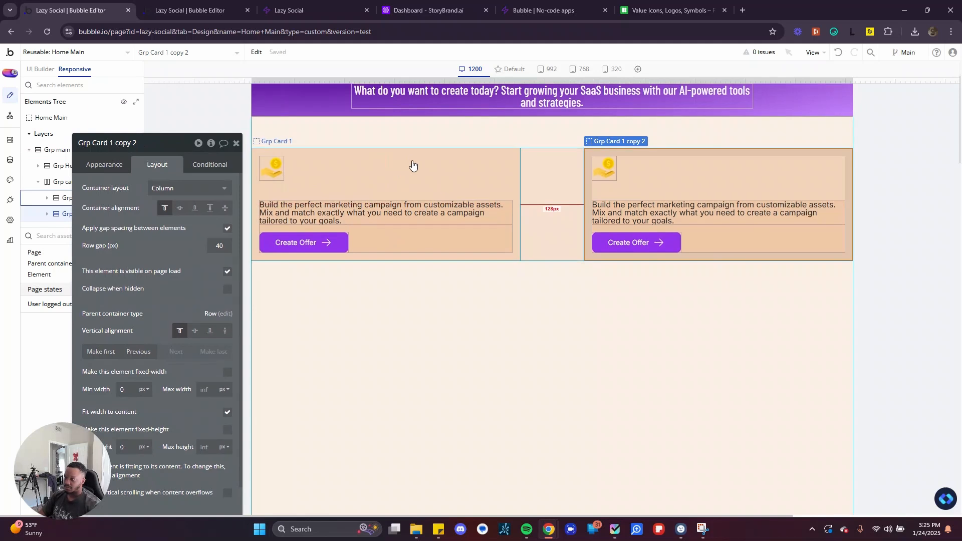
left_click(543, 166)
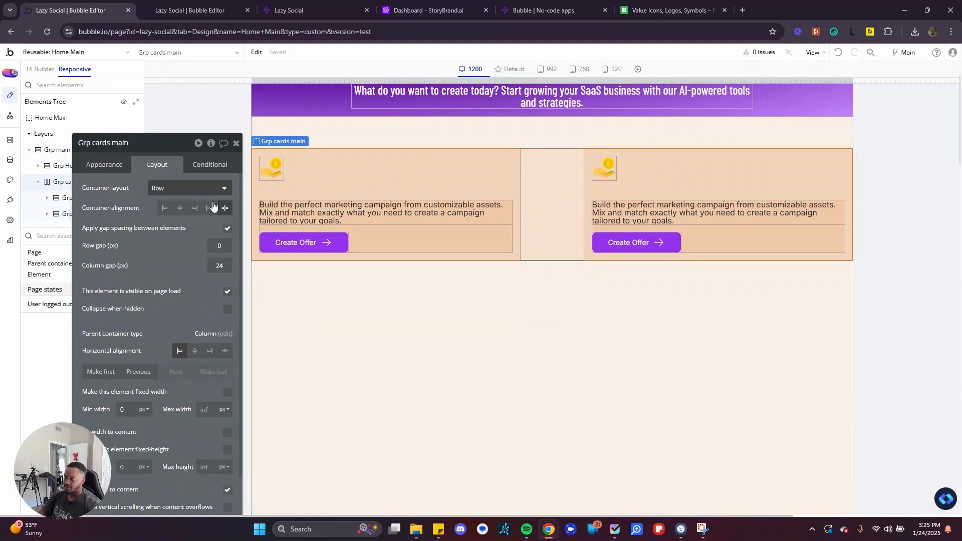
left_click(209, 208)
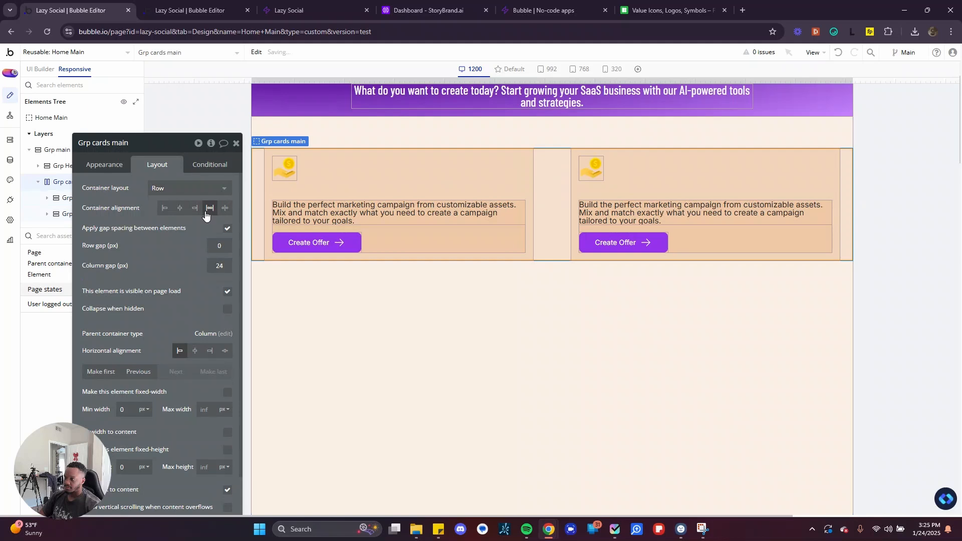
left_click(164, 210)
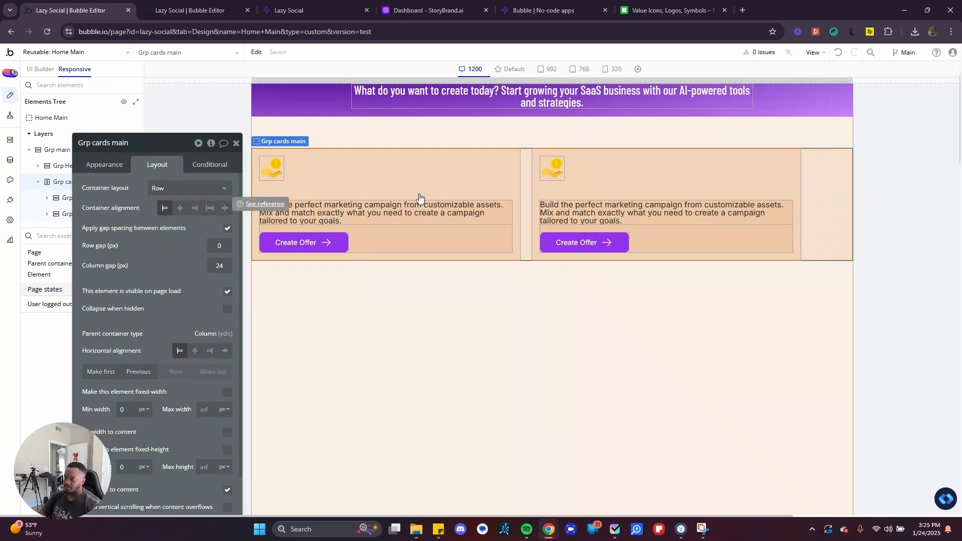
left_click(225, 207)
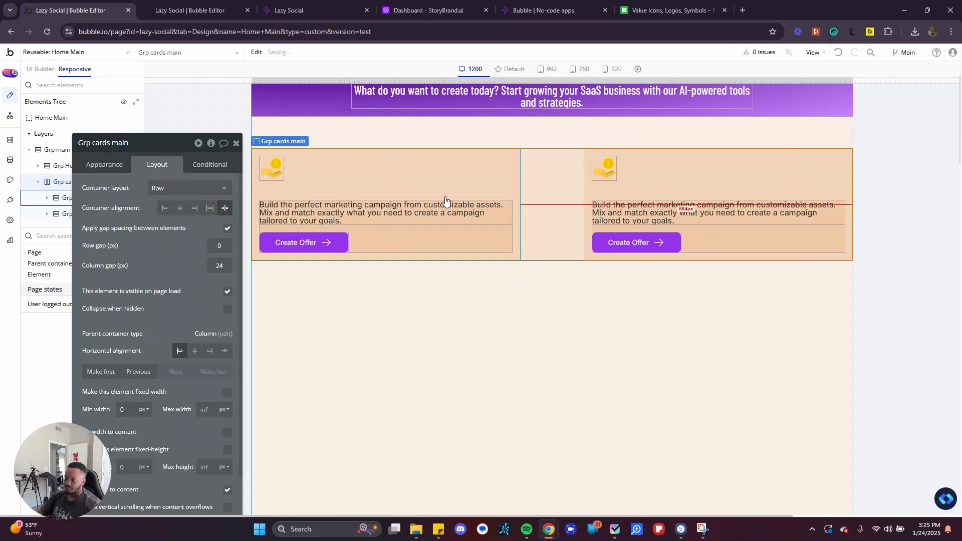
Reselect Grp cards main and examine its layout settings and the spacing between the two cards
left_click(510, 314)
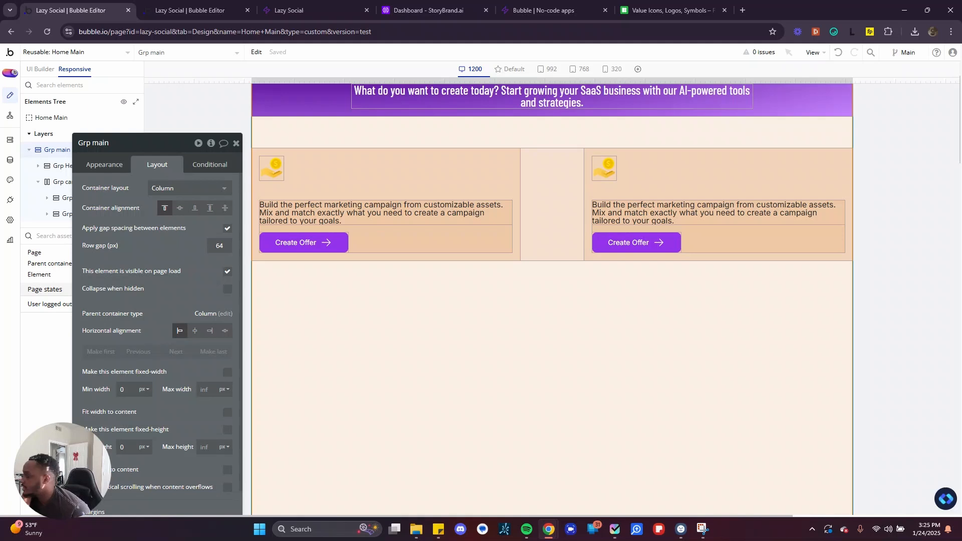
scroll(440, 236, "up", 3)
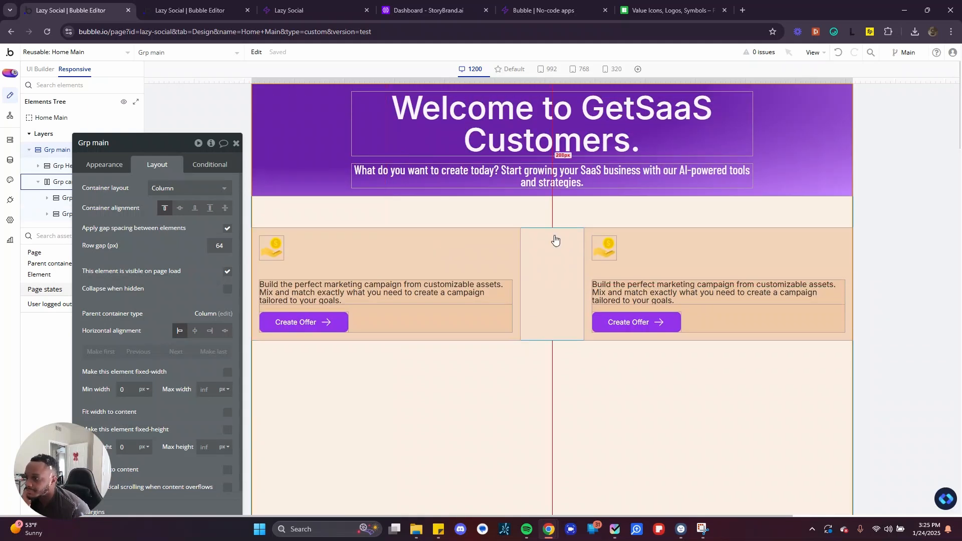
left_click(561, 239)
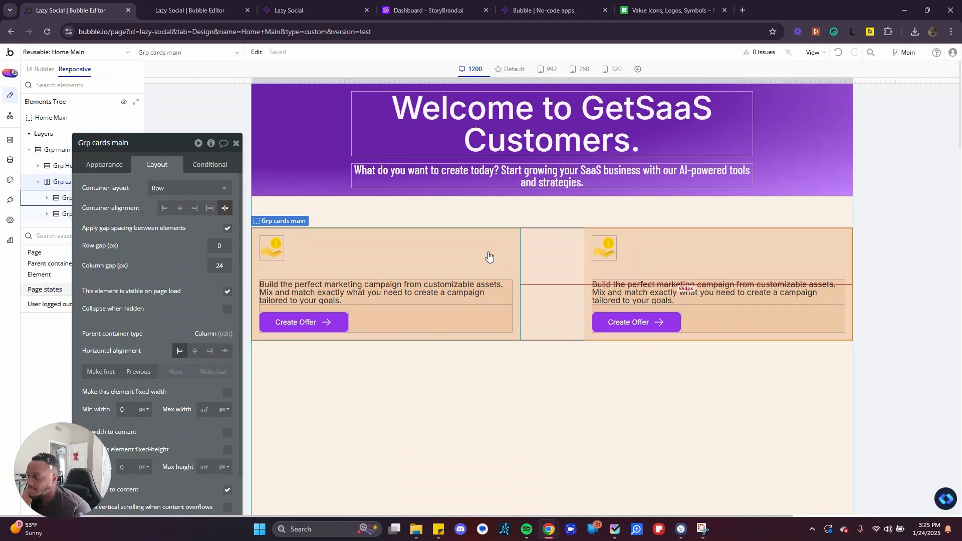
Close the cards group's properties and switch to the StoryBrand.ai dashboard to examine its card layout as a reference
left_click_drag(163, 276, 156, 219)
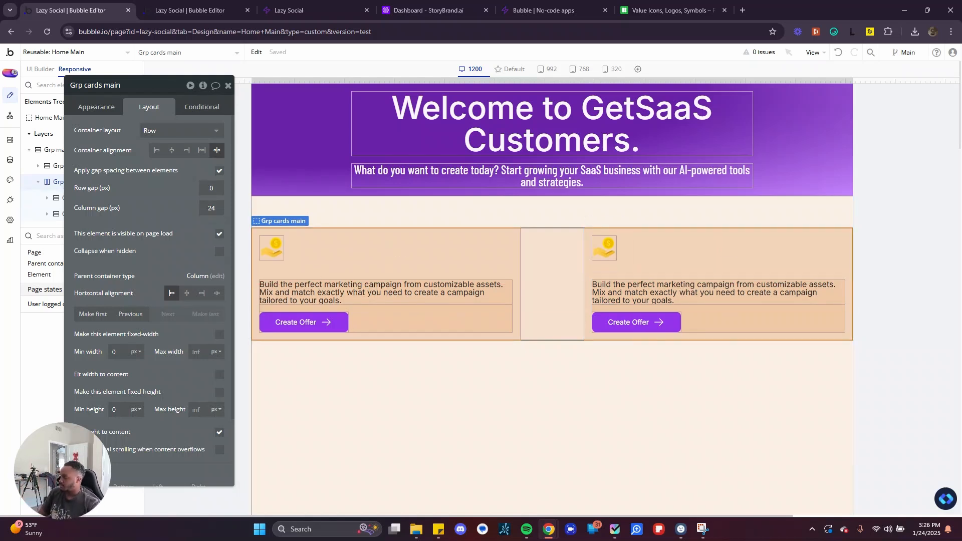
left_click(228, 85)
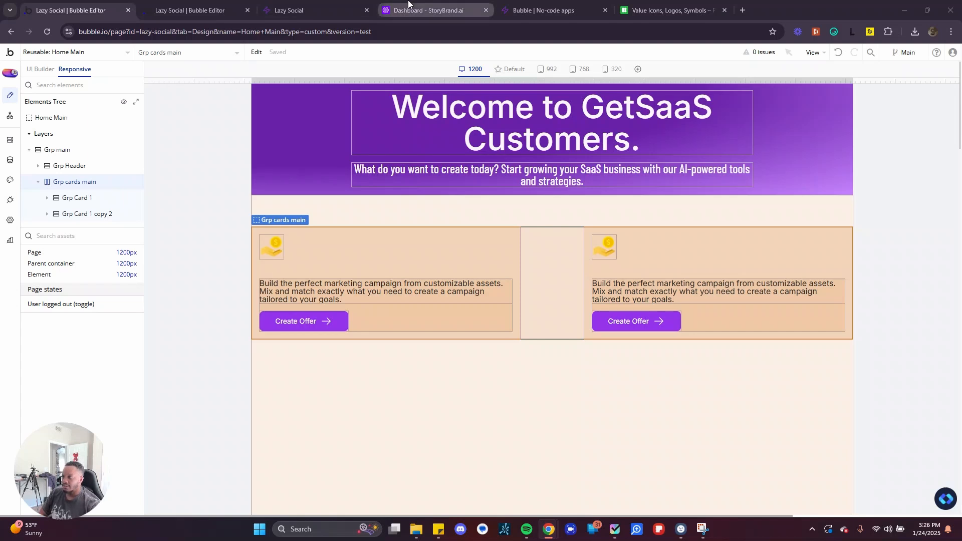
left_click(428, 10)
scroll(396, 354, "down", 3)
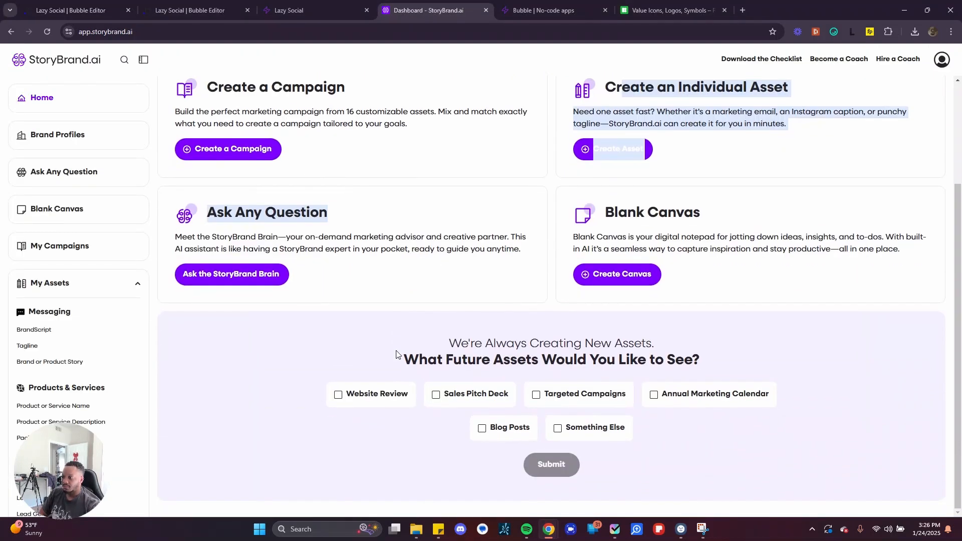
scroll(396, 355, "up", 3)
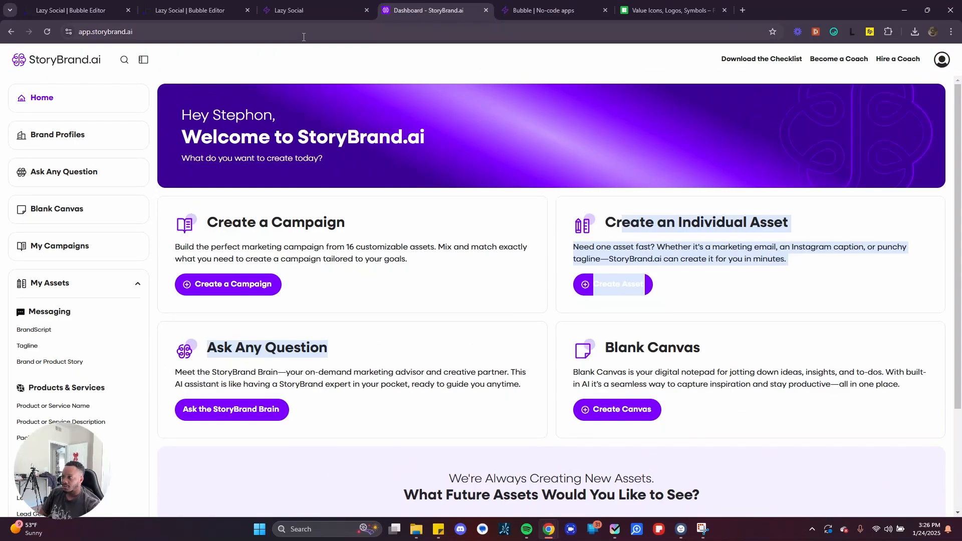
left_click(71, 6)
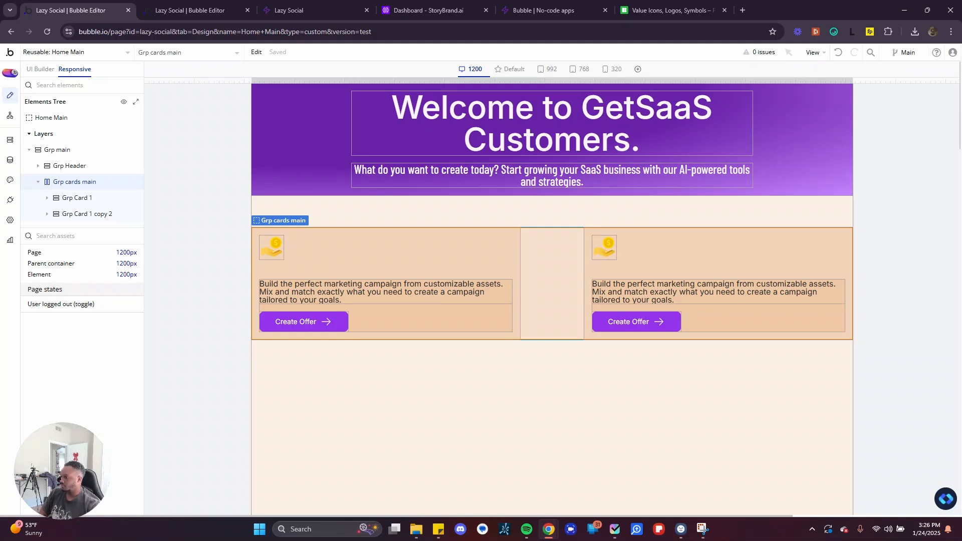
Duplicate the first card twice in the Bubble editor to form a two-by-two grid in the cards group
left_click(397, 268)
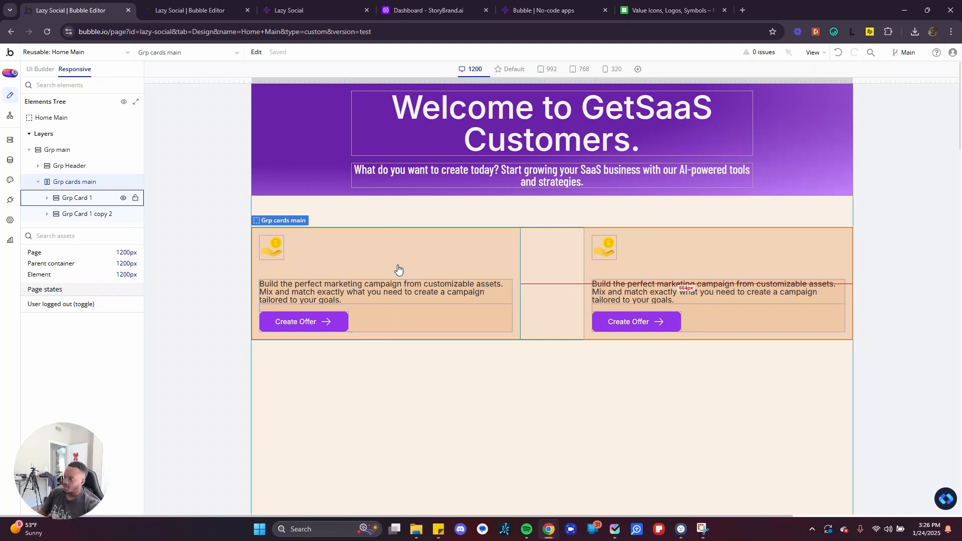
double_click(408, 260)
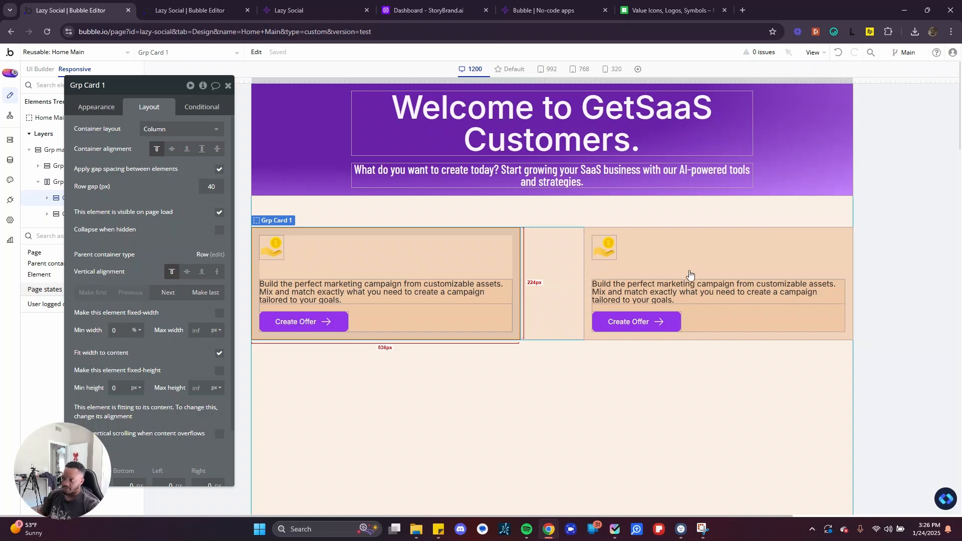
key("ctrl+d")
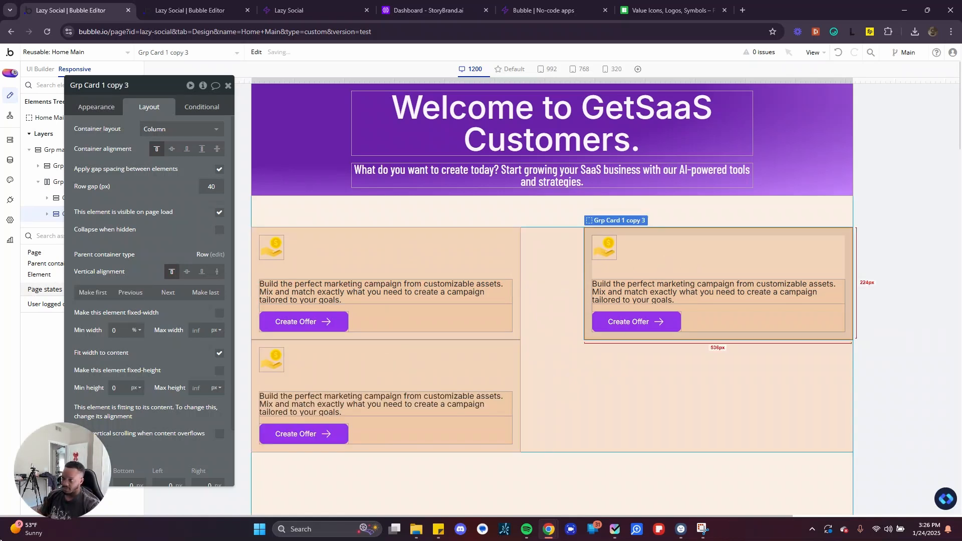
key("ctrl+d")
left_click(317, 367)
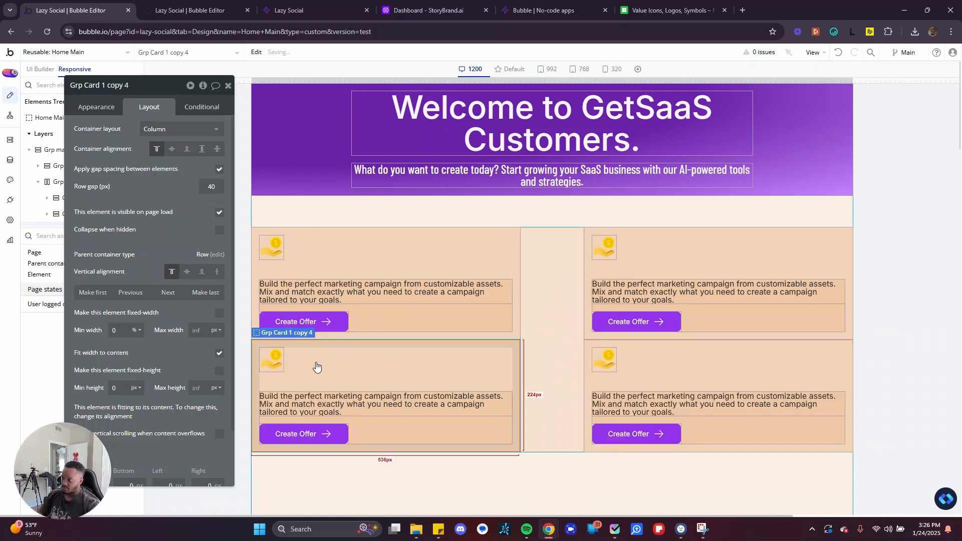
left_click(228, 88)
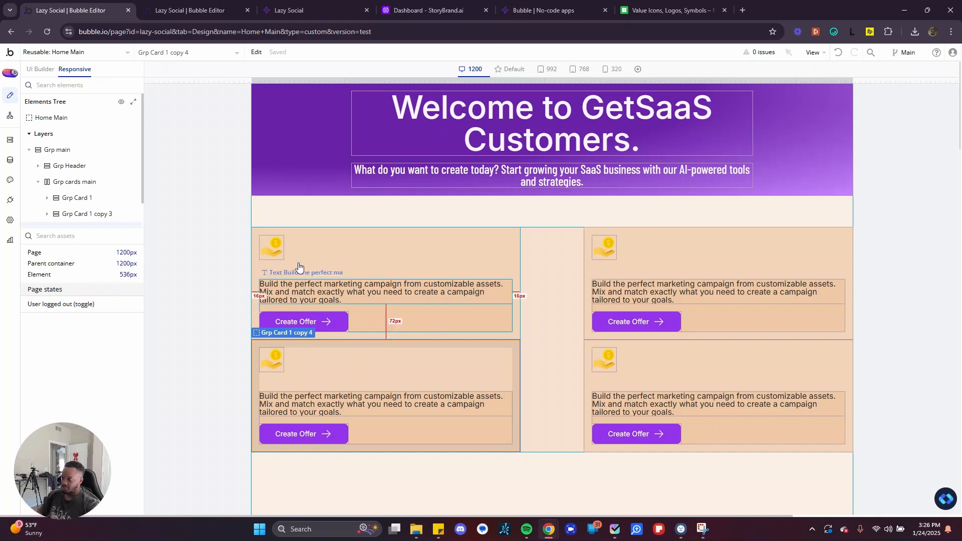
Add a text element between the coin image and the description in the first card
double_click(277, 256)
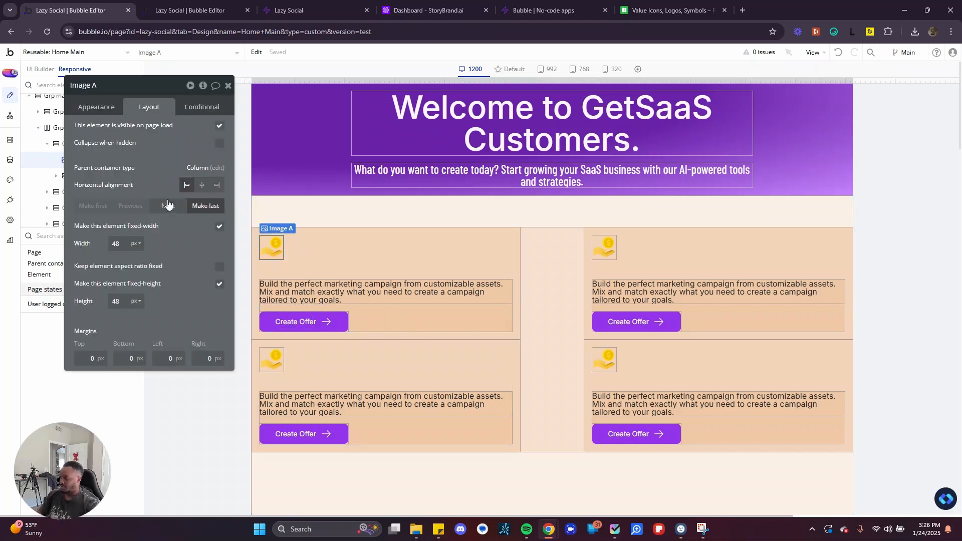
left_click(228, 86)
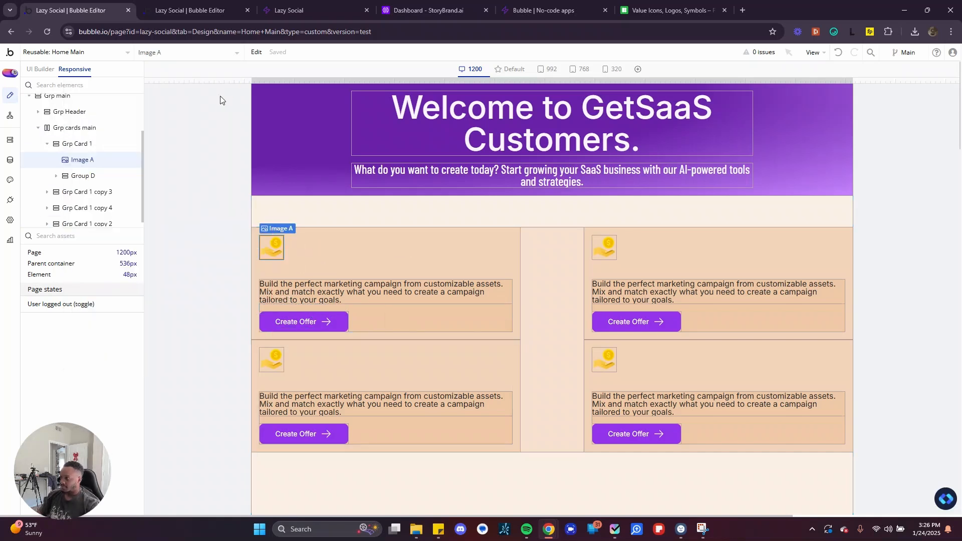
left_click(10, 119)
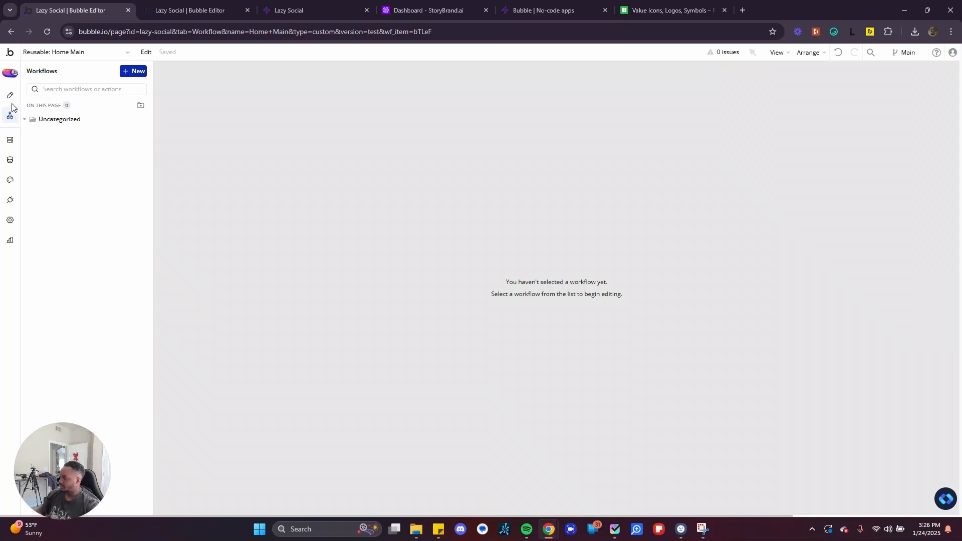
left_click(10, 96)
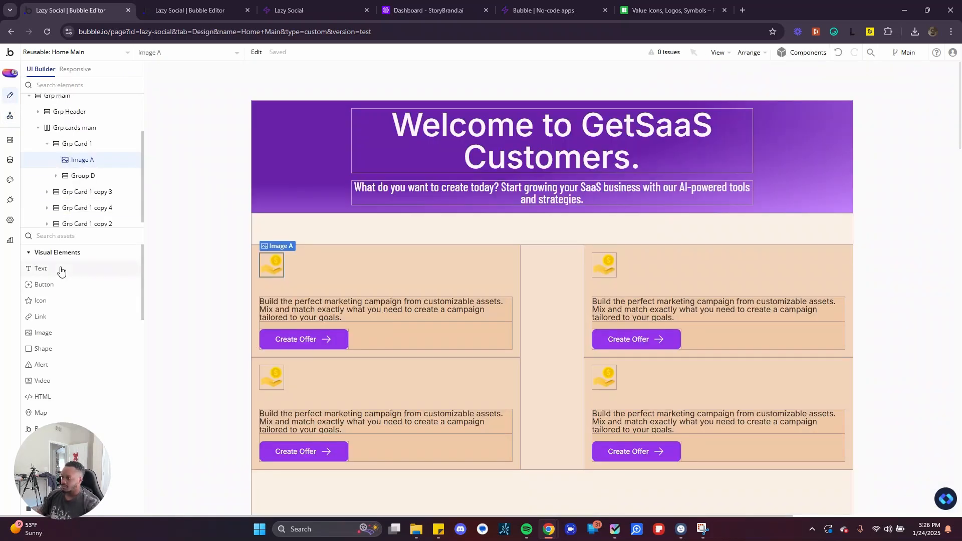
left_click(300, 293)
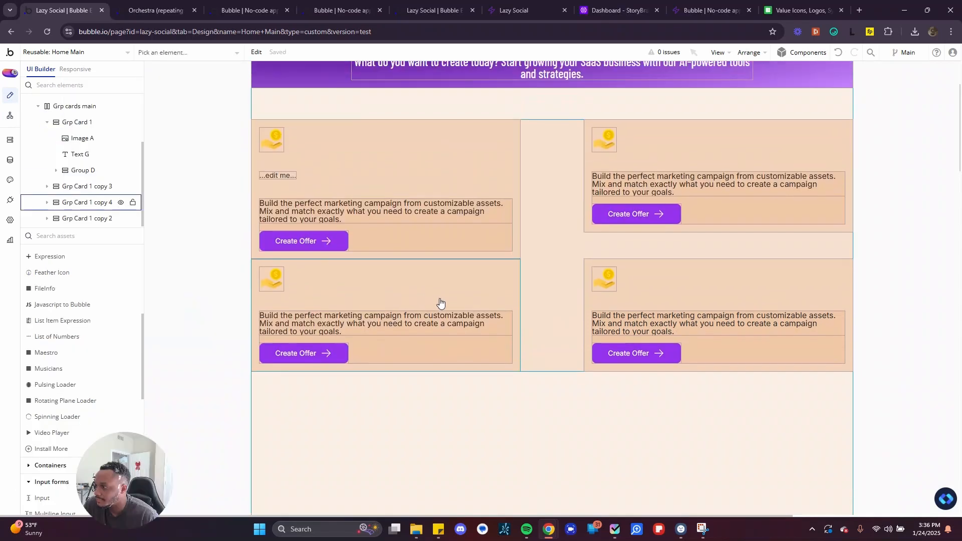
Delete the three copied cards, keeping only the first card in the cards group
scroll(351, 251, "up", 1)
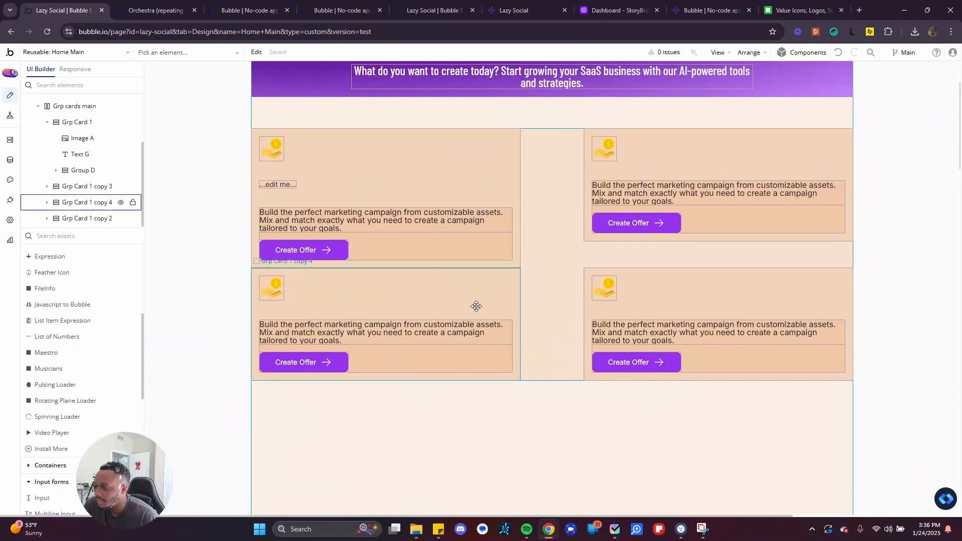
double_click(693, 296)
key("Delete")
double_click(731, 291)
left_click(506, 294)
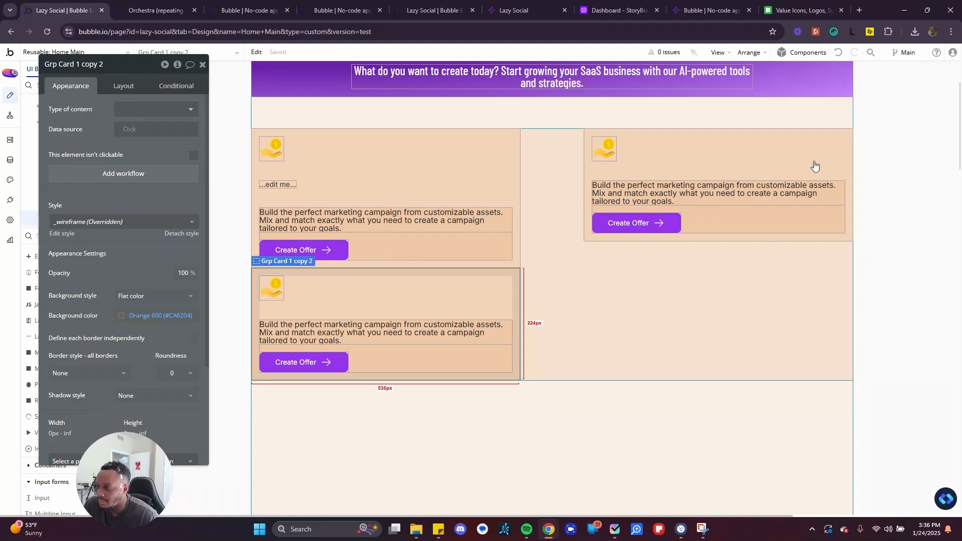
key("Delete")
double_click(788, 149)
key("Delete")
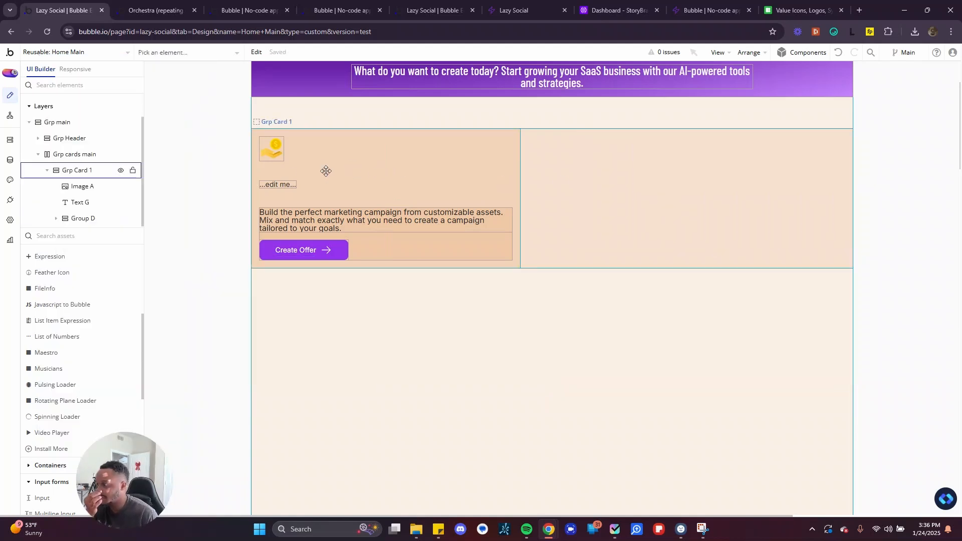
Group the coin image and the new text element of the card in a row container
double_click(280, 184)
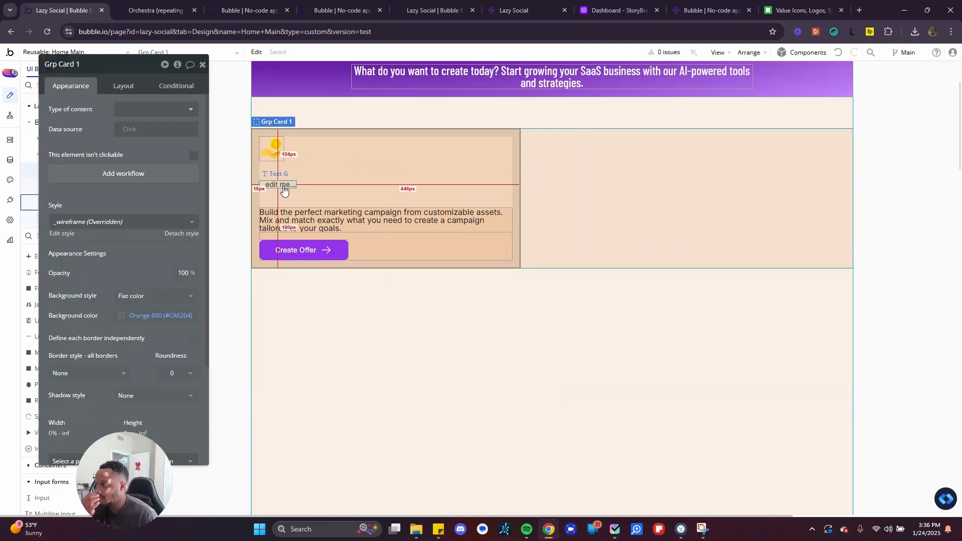
left_click(273, 150, "shift")
right_click(277, 150)
mouse_move(323, 221)
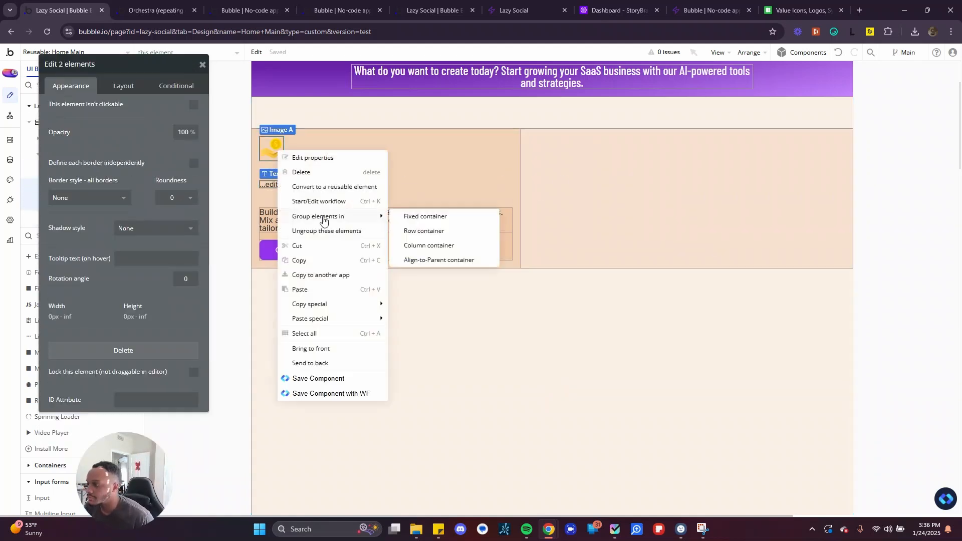
left_click(419, 234)
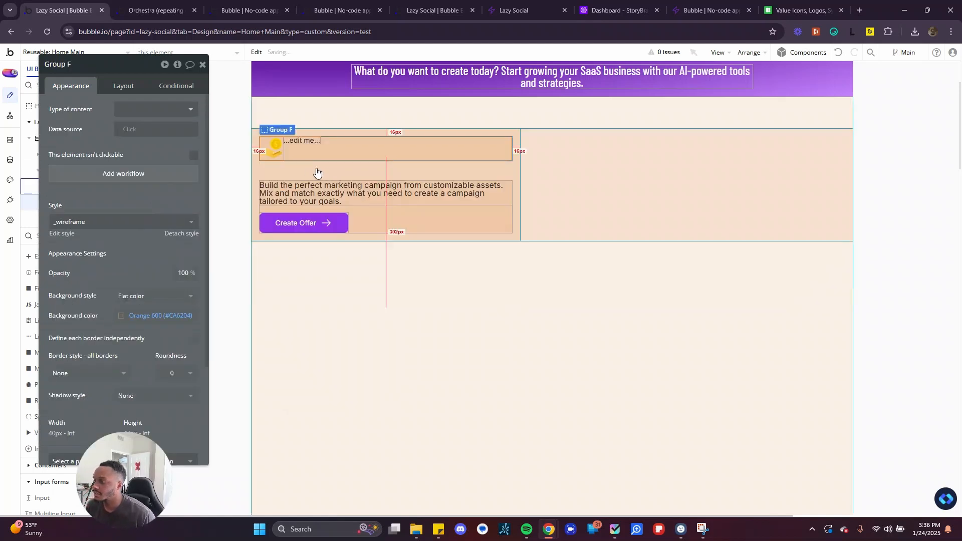
Change the text element beside the coin image to read "Create Offer"
left_click(302, 143)
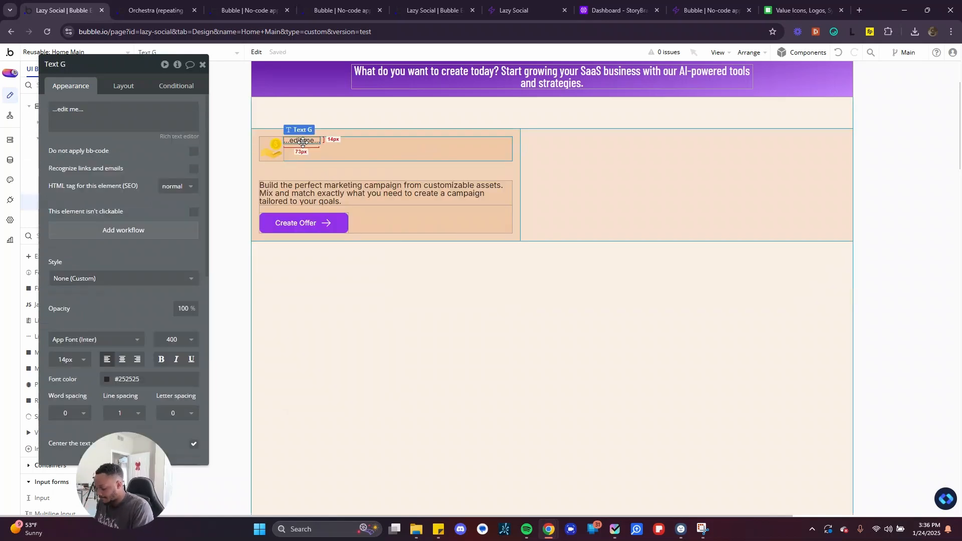
scroll(303, 142, "down", 5)
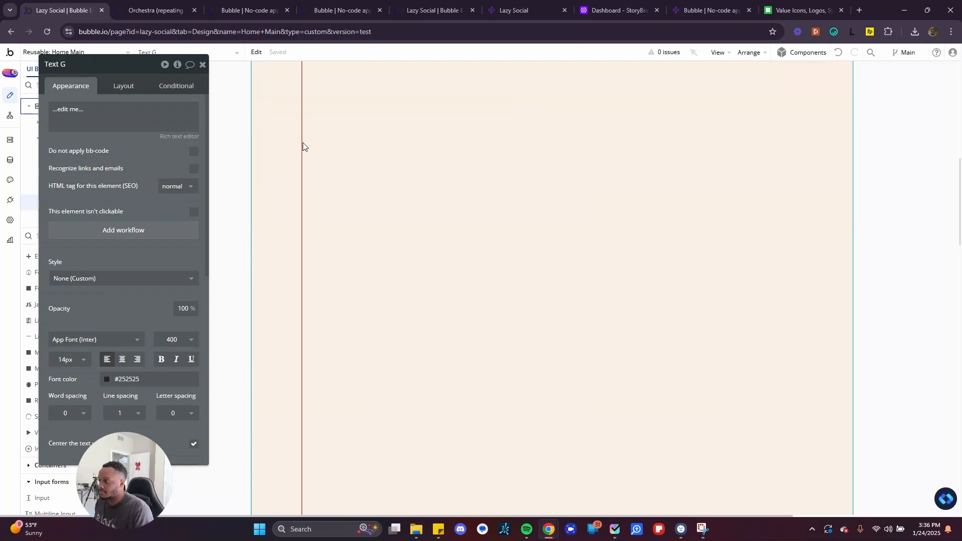
scroll(395, 253, "up", 5)
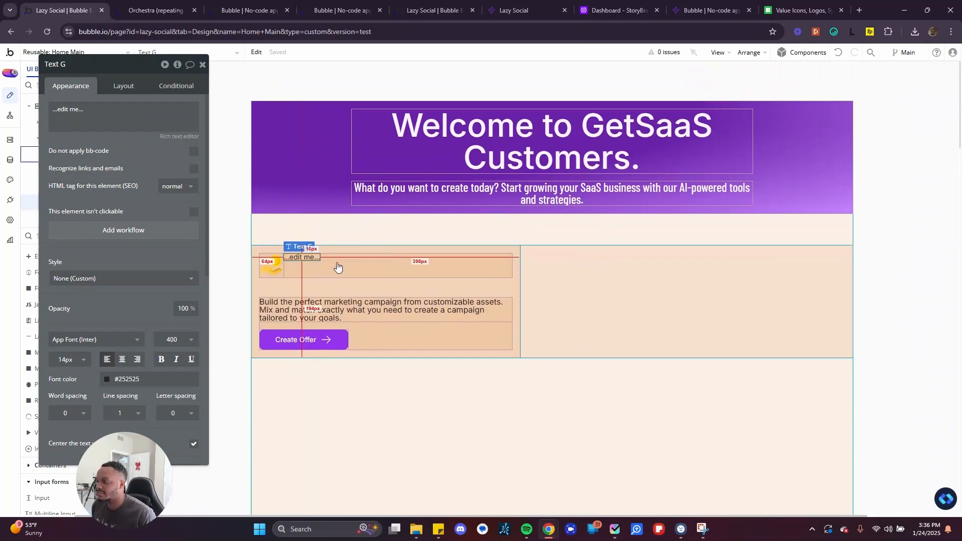
triple_click(95, 114)
type("Create Offer")
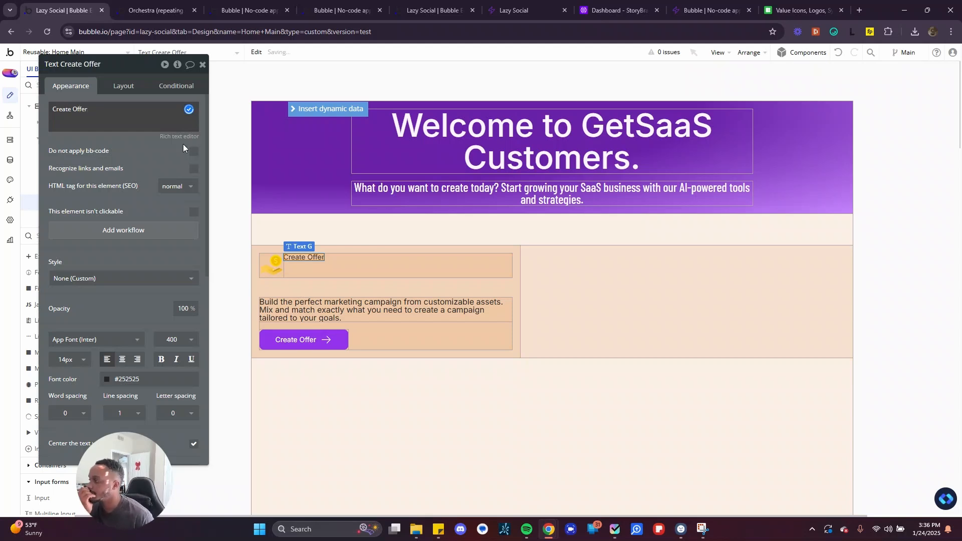
Center the "Create Offer" heading vertically within its row container
left_click(316, 257)
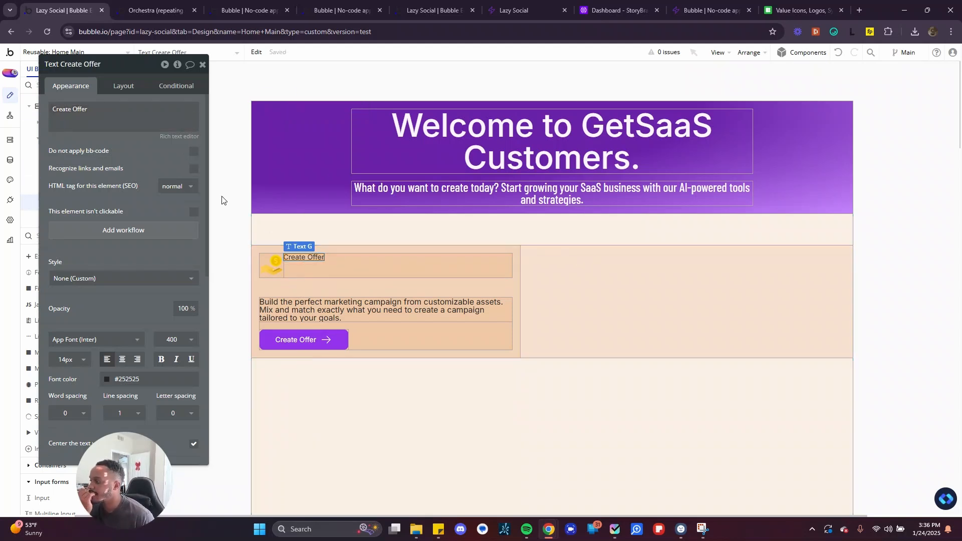
left_click(126, 90)
left_click(160, 164)
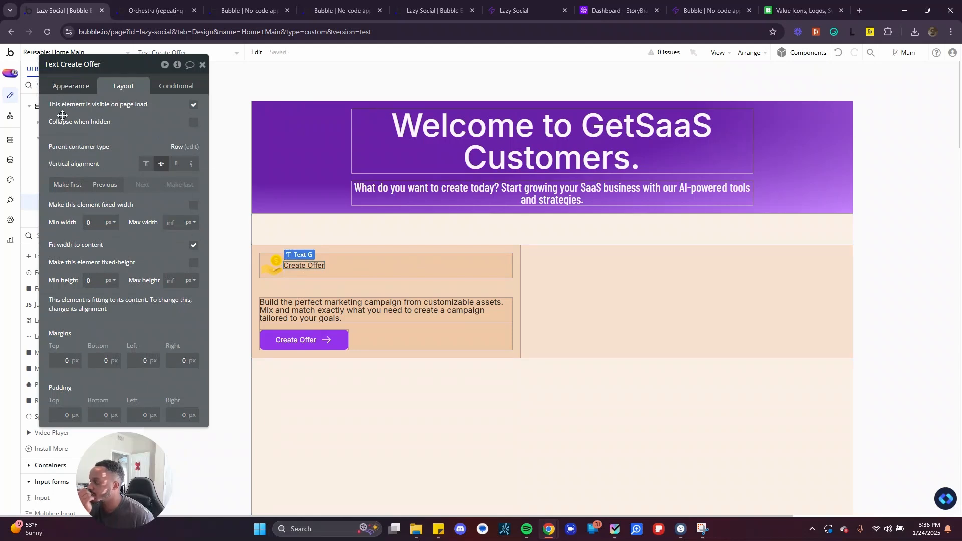
Set the "Create Offer" heading's font size to 32px
left_click(62, 92)
scroll(70, 301, "down", 1)
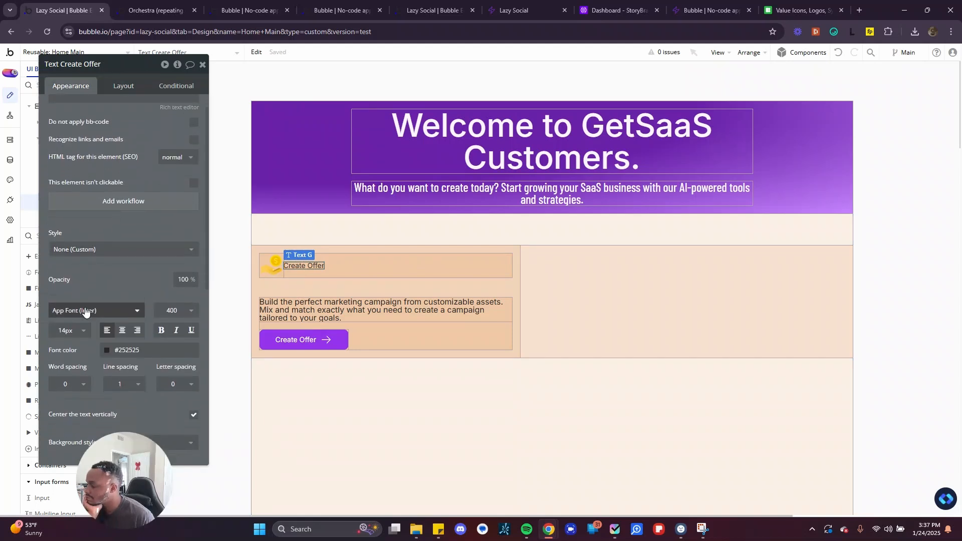
left_click(70, 327)
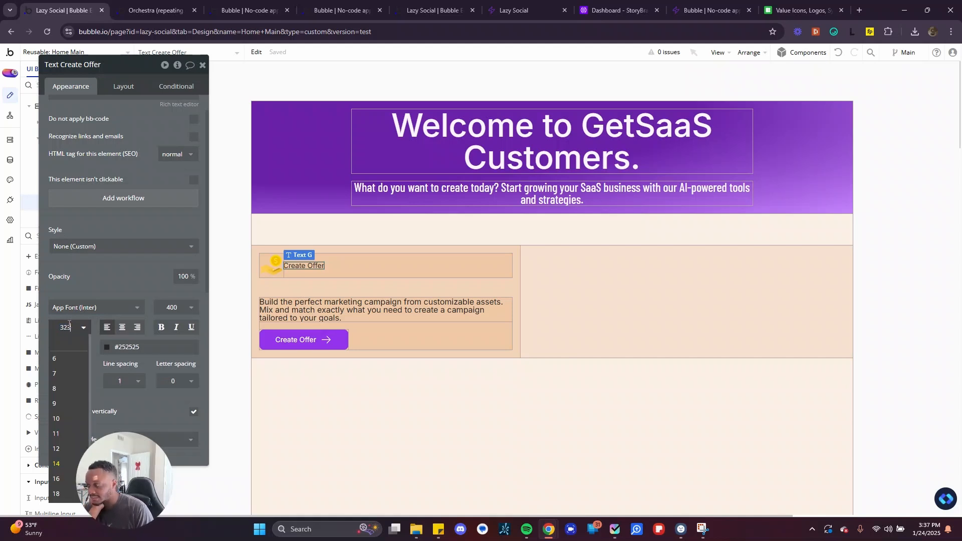
type("323")
key("Return")
left_click(70, 328)
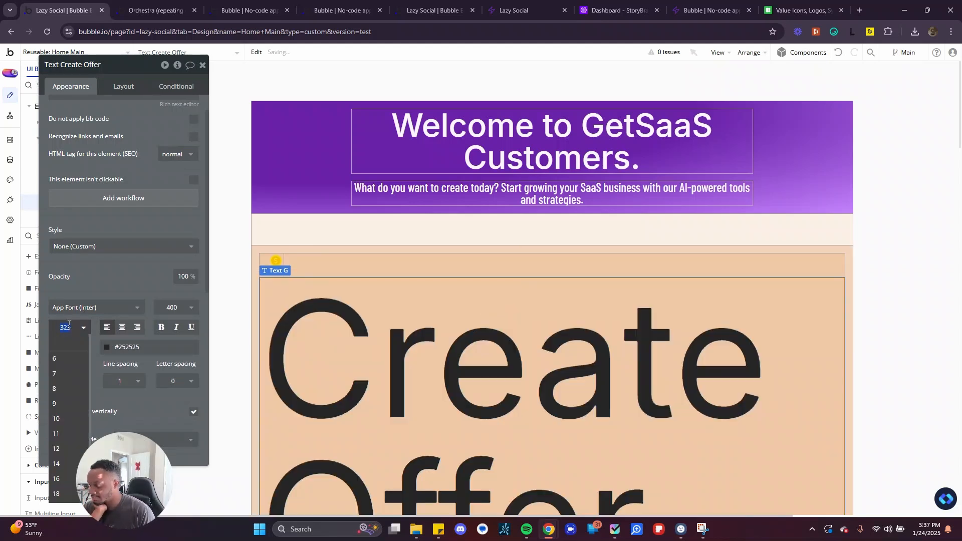
type("32")
key("Return")
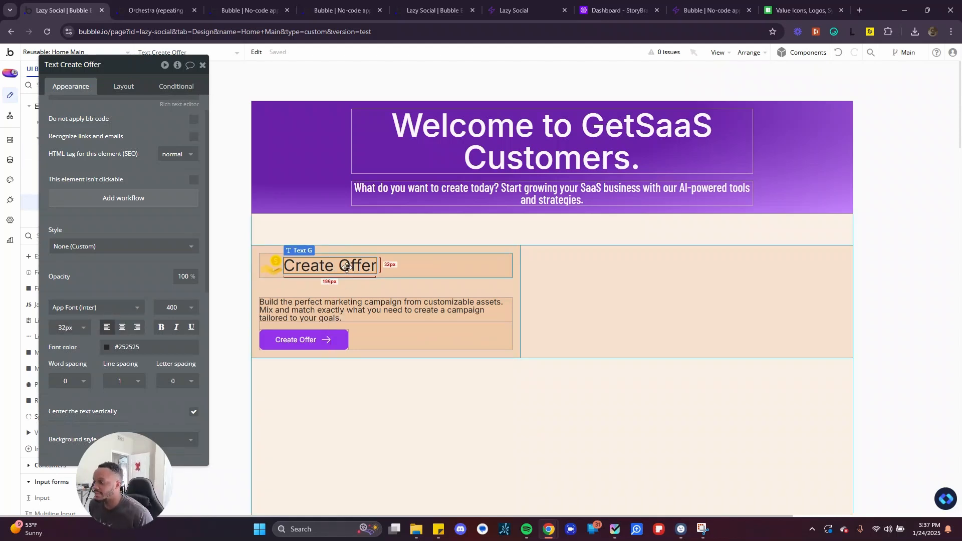
Apply gap spacing to the row container holding the coin image and heading, with a column gap of 16 px
left_click(426, 265)
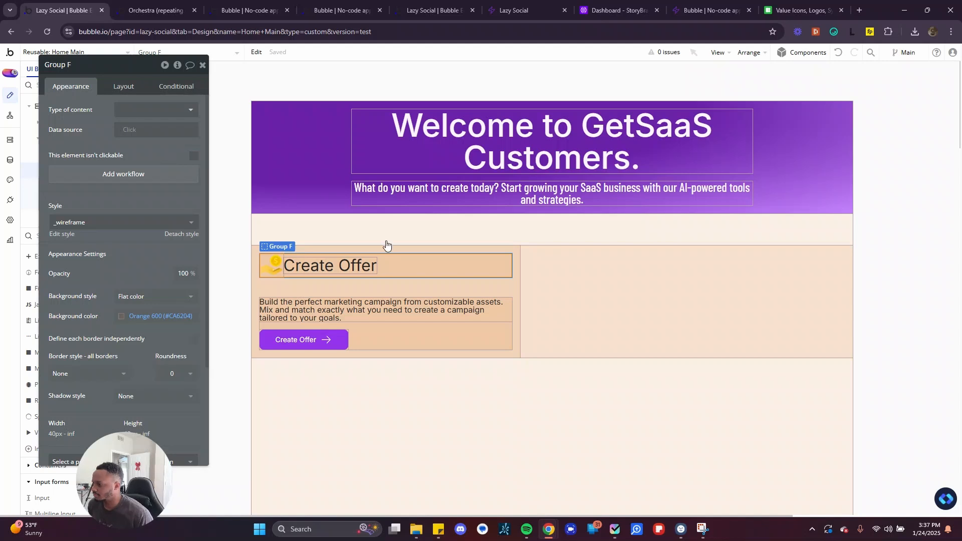
left_click(119, 90)
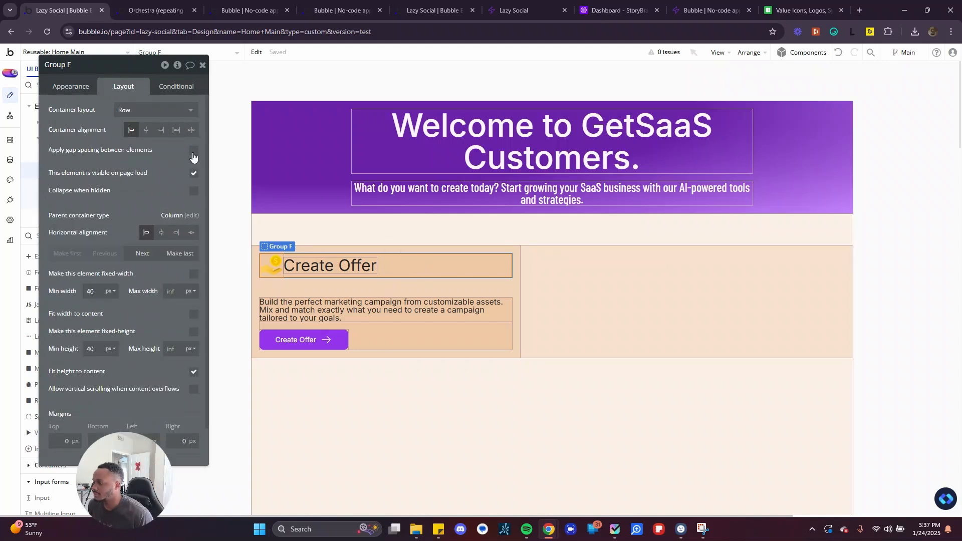
left_click(193, 155)
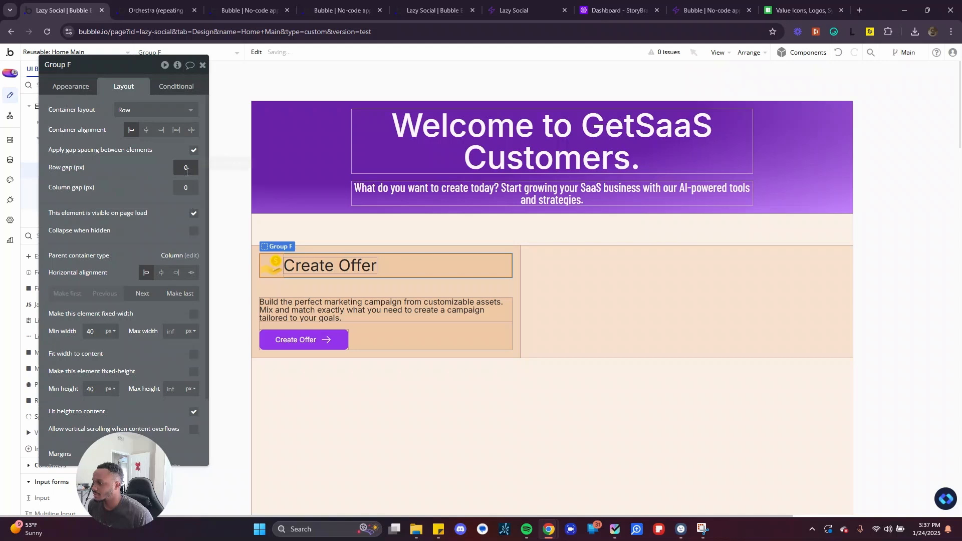
left_click(187, 190)
type("1")
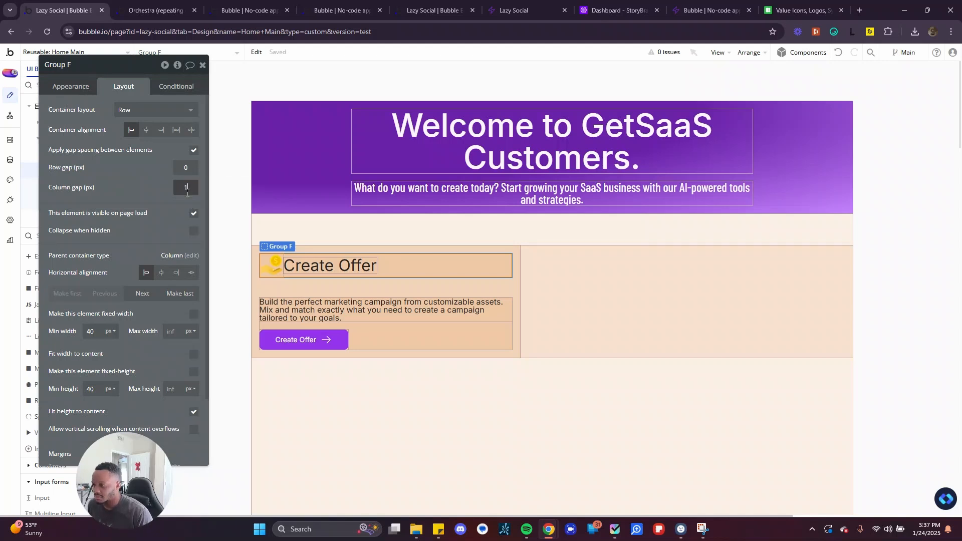
type("6")
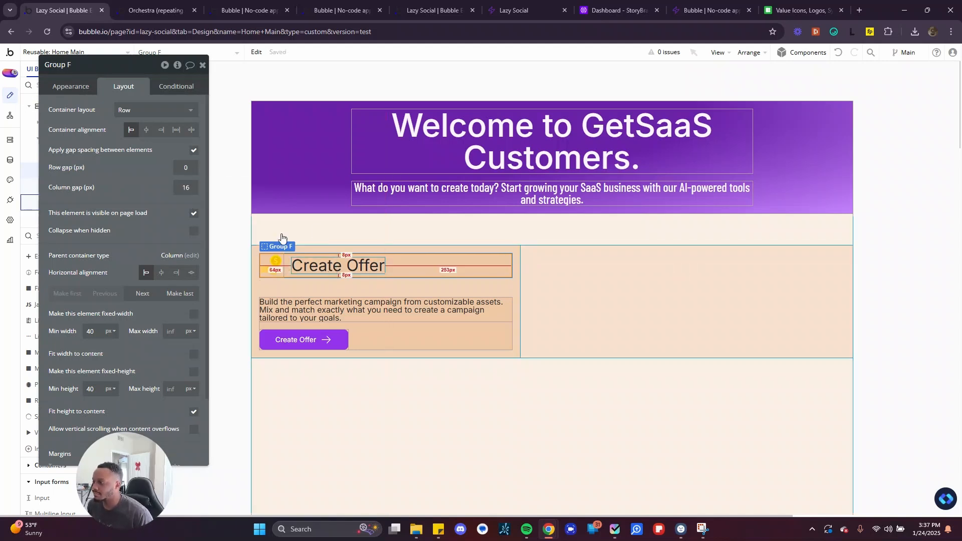
Try a flat Purple 50 background on the row container around the coin image and heading, and undo the change
left_click(71, 86)
scroll(104, 228, "down", 2)
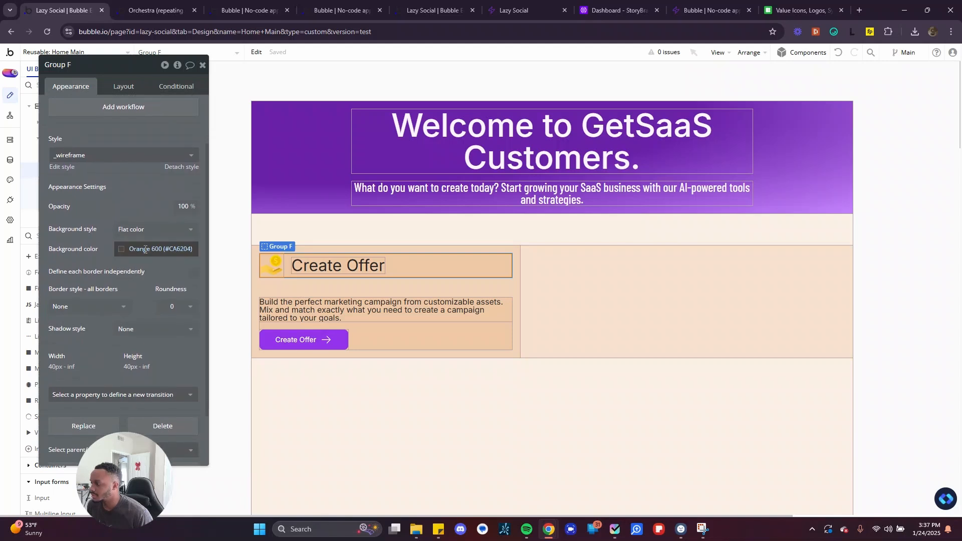
left_click(146, 230)
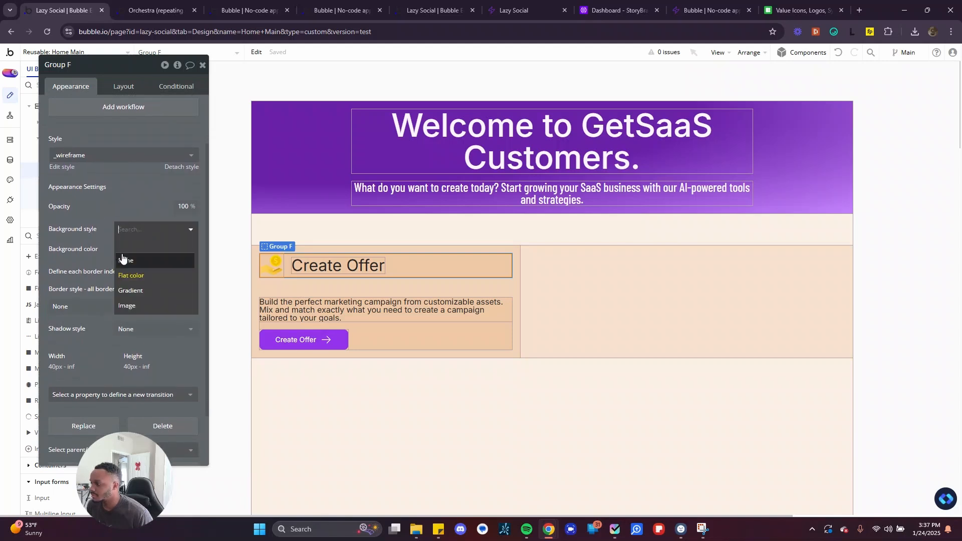
left_click(134, 275)
left_click(135, 248)
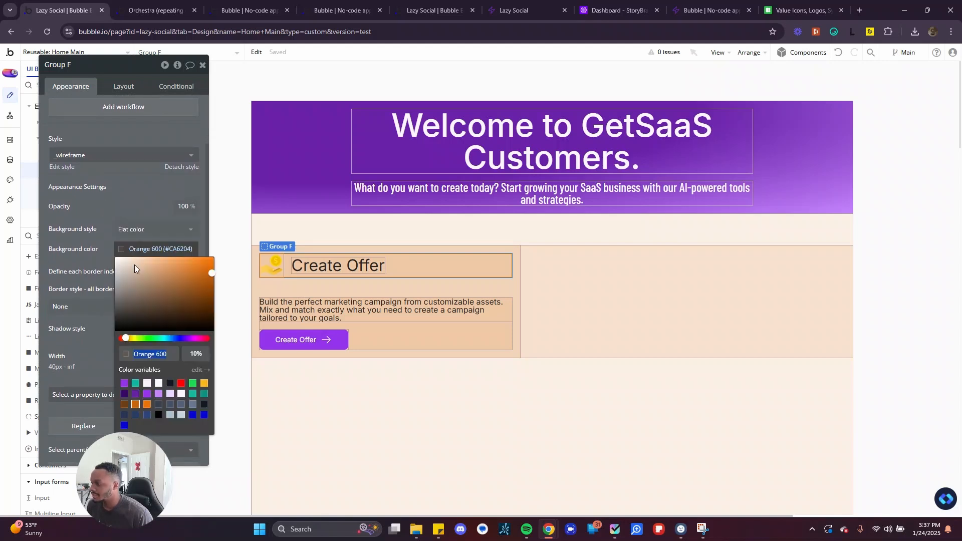
left_click(181, 394)
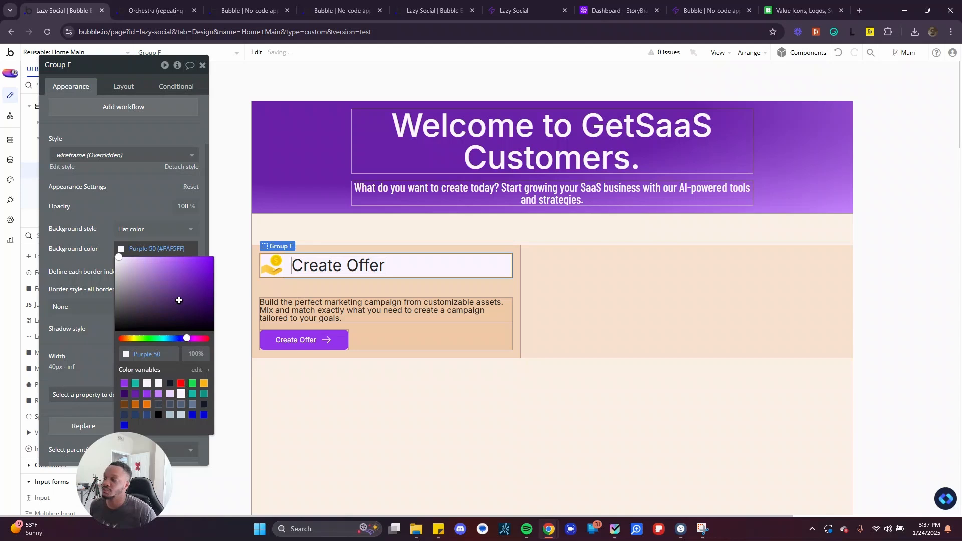
left_click(138, 201)
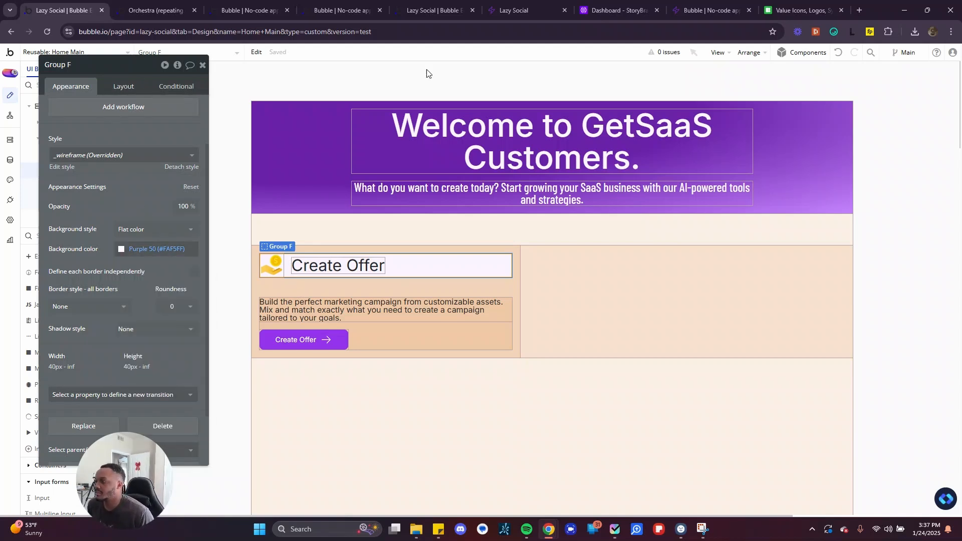
left_click(841, 55)
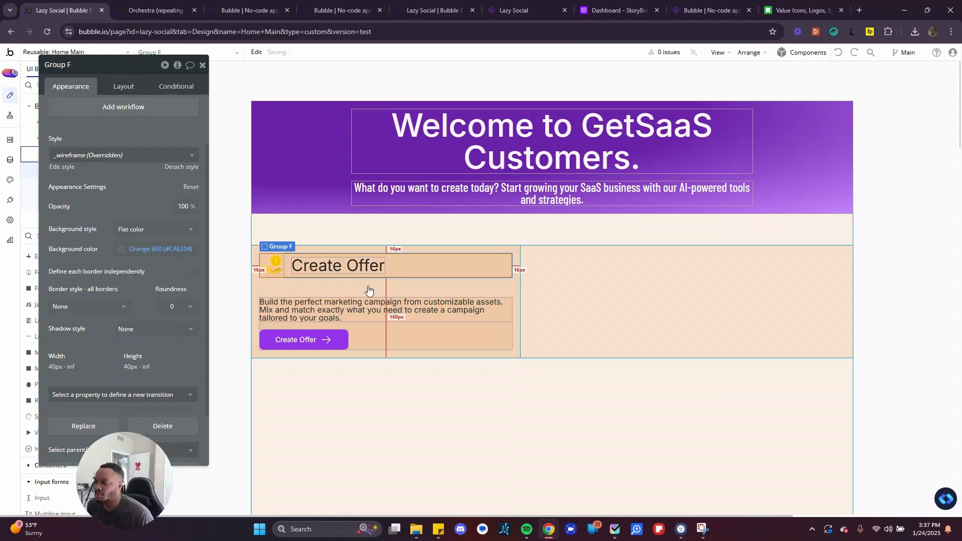
Set the font color of the card's "Create Offer" heading to the Purple 50 color variable
left_click(351, 267)
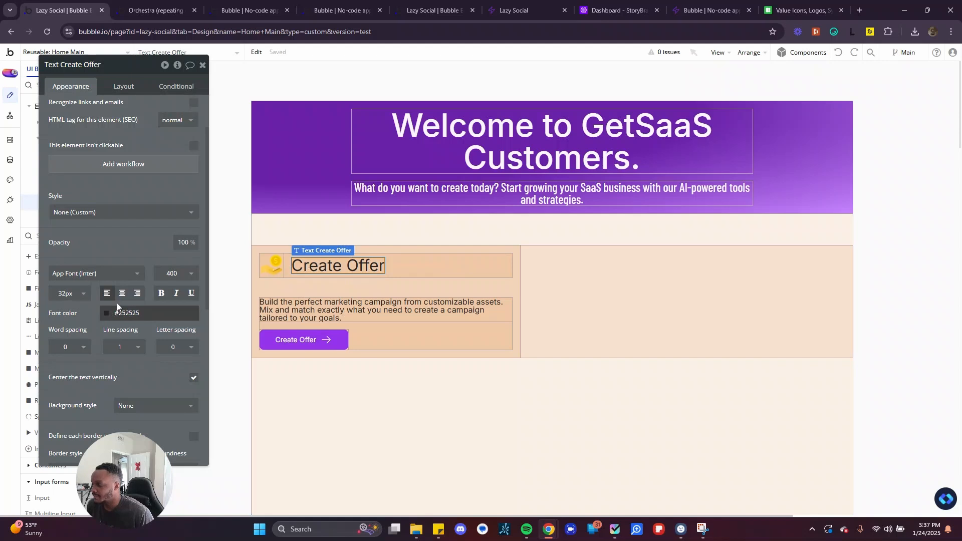
scroll(140, 255, "down", 2)
left_click(128, 241)
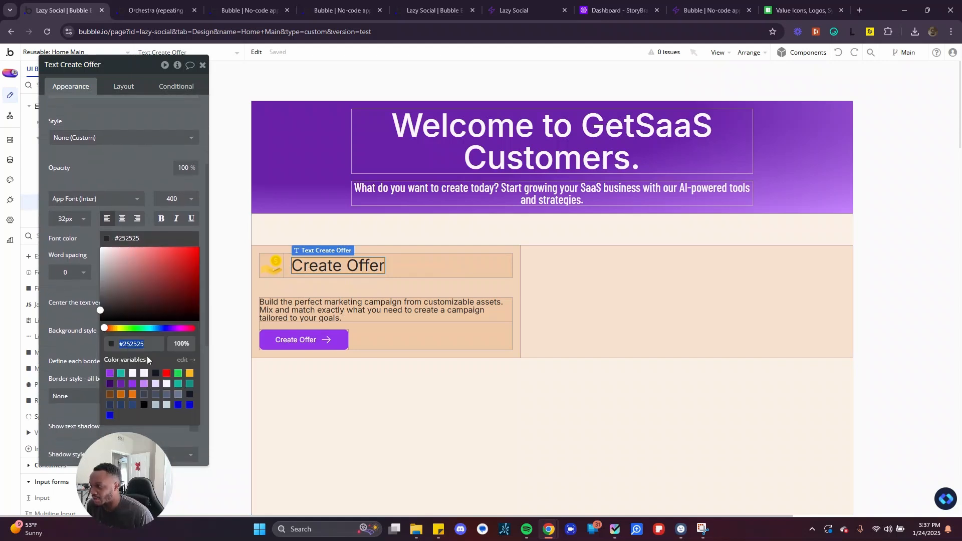
left_click(168, 384)
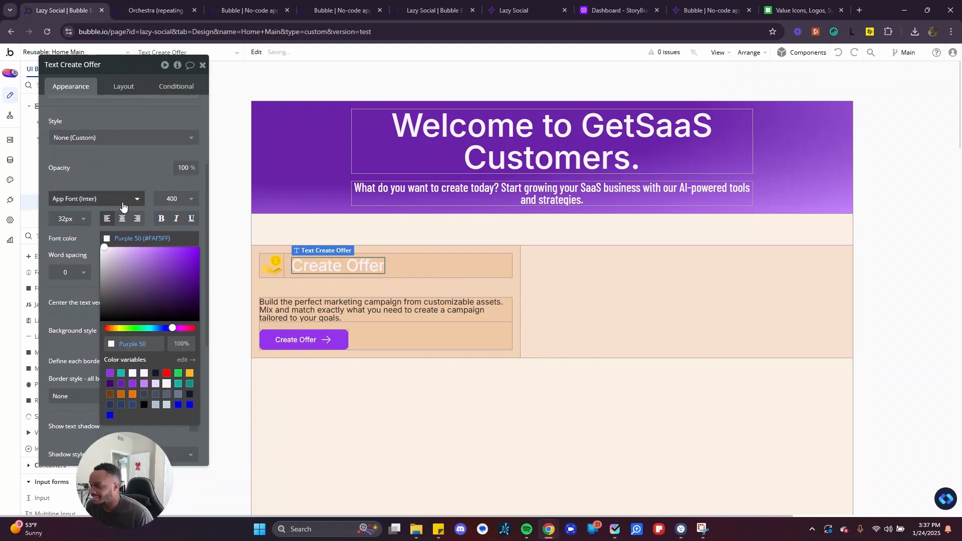
left_click(308, 293)
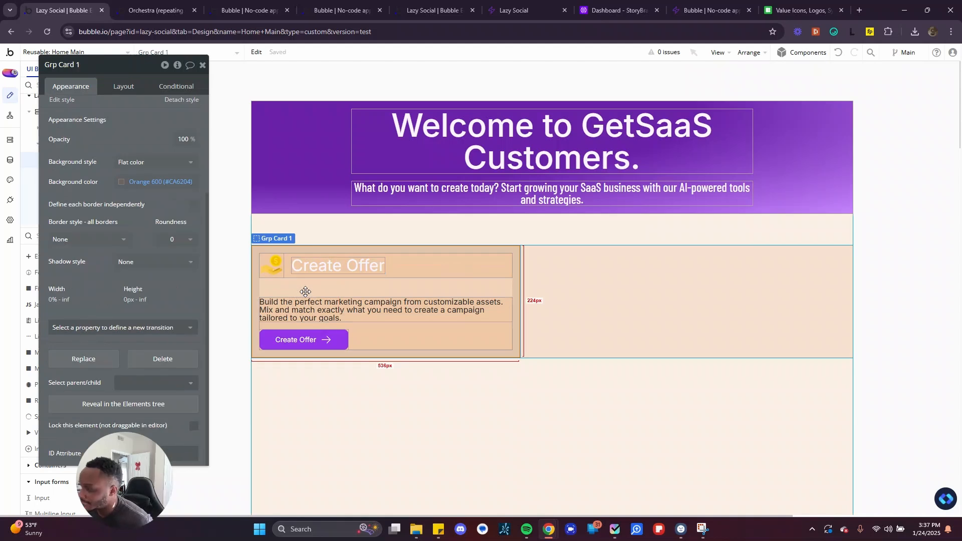
left_click(316, 267)
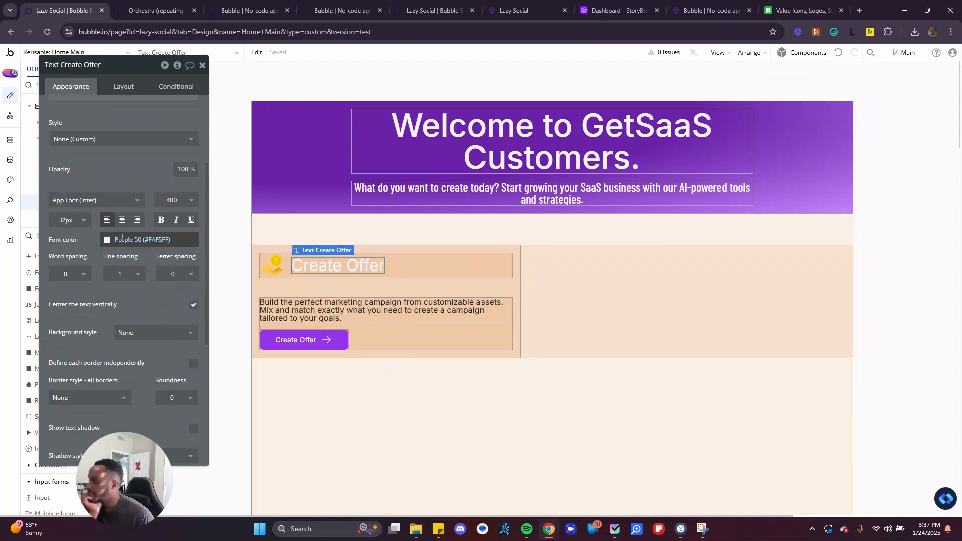
Replace the card's description text with "Create Value for your SaaS by creating an irrestiable offer"
left_click(306, 308)
scroll(96, 141, "up", 3)
triple_click(97, 134)
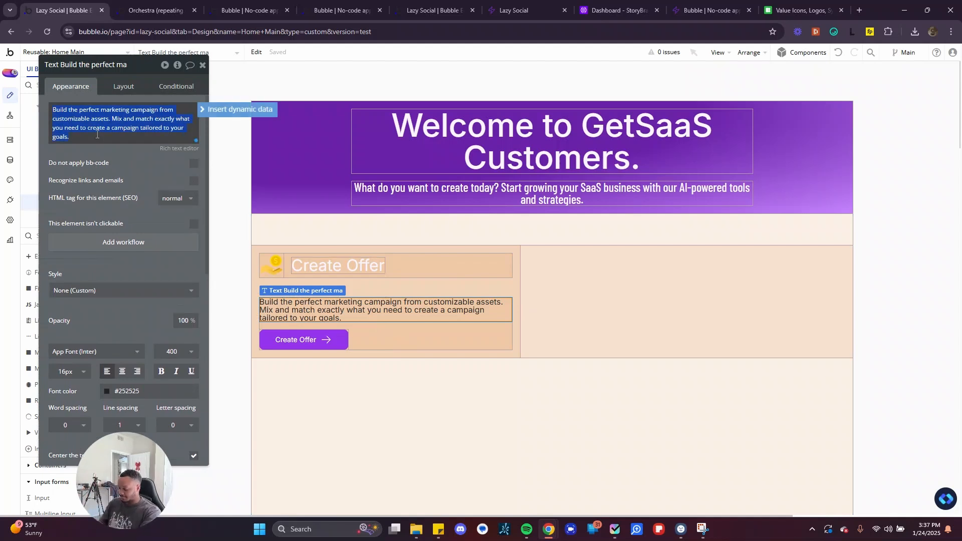
type("Create Value for yo")
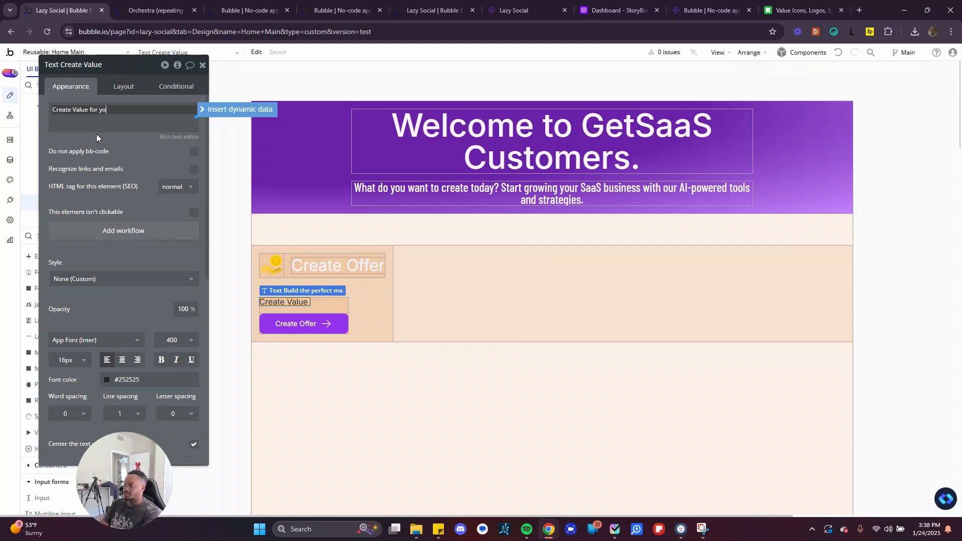
type("ur SaaS")
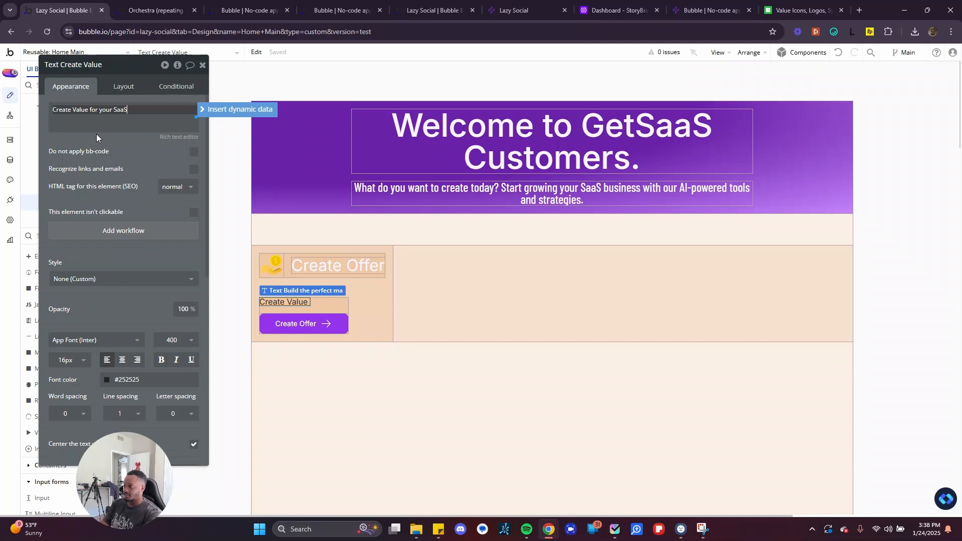
type(" to")
key("BackSpace")
key("BackSpace")
type("to sta")
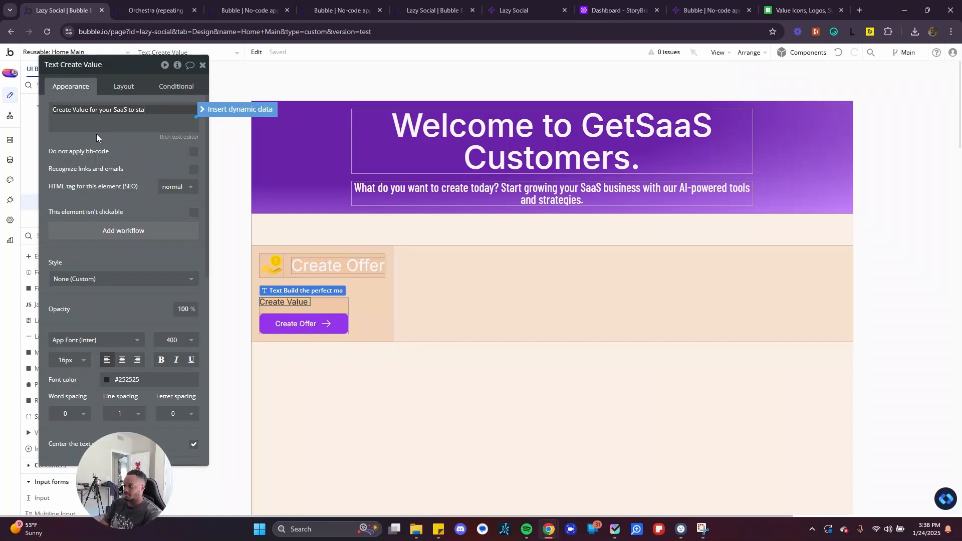
type("nd out froo")
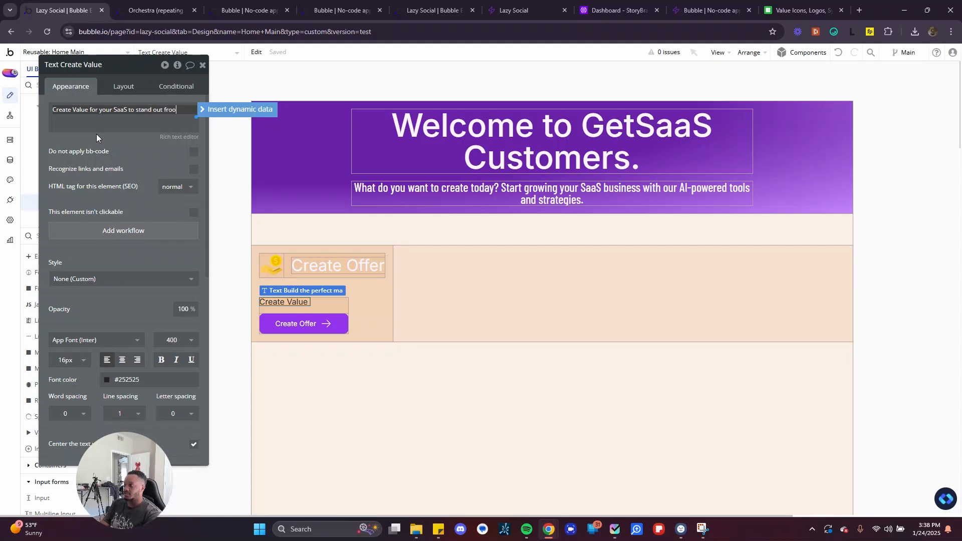
key("BackSpace")
type("m the")
key("ctrl+BackSpace")
key("ctrl+BackSpace")
key("ctrl+BackSpace")
key("ctrl+BackSpace")
key("ctrl+BackSpace")
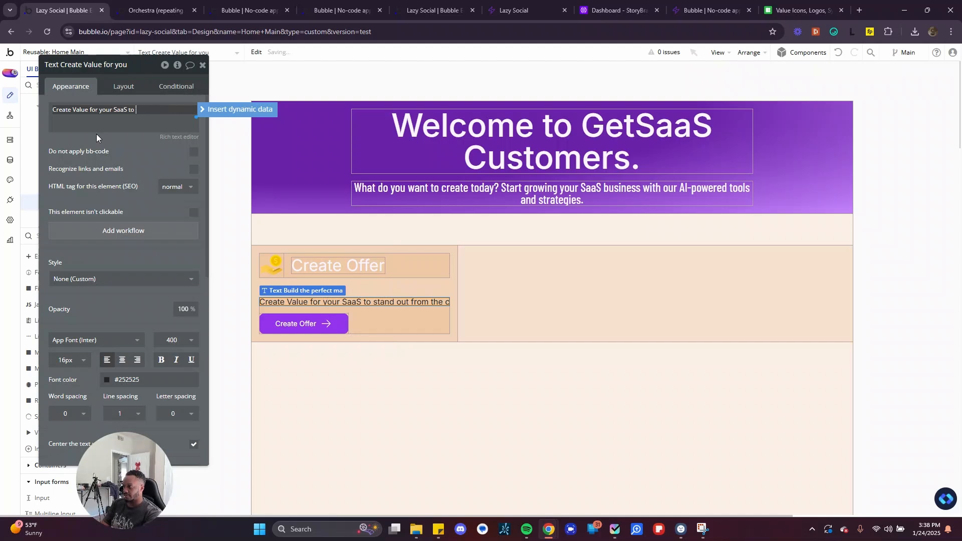
key("ctrl+BackSpace")
type("by ")
type("cr")
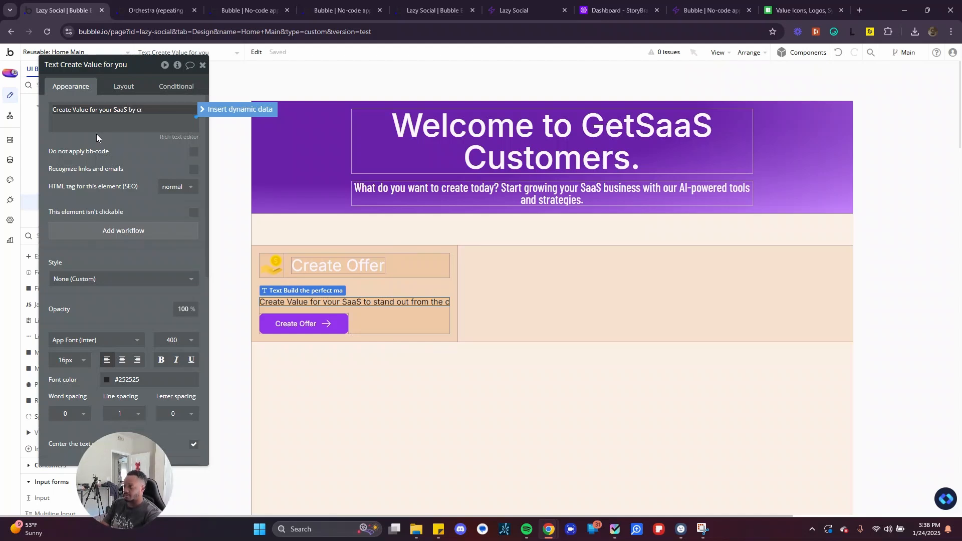
type("eating an irrestiable offer")
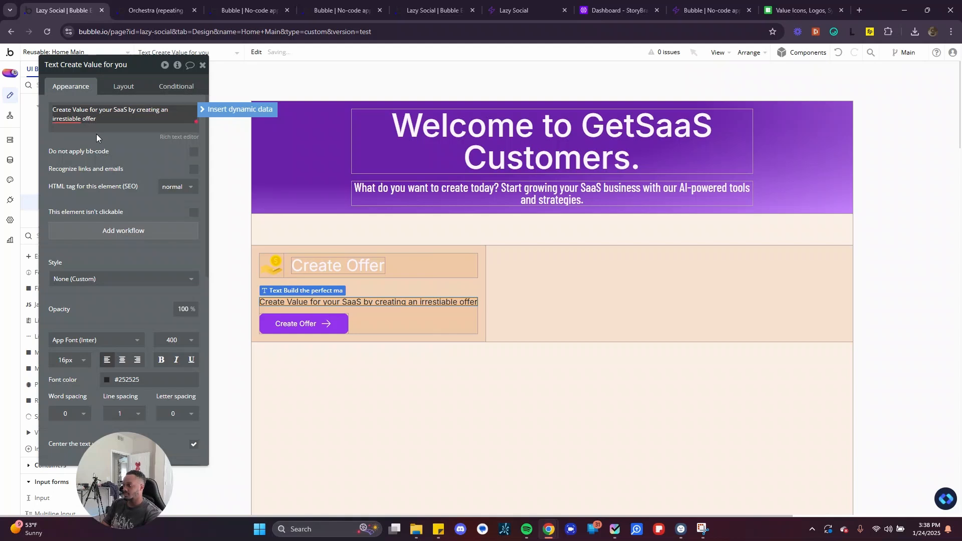
Append ". This allows you to raise your prices and helps you get more customer." to the description and correct its misspelled word to "irresistible"
type(". This I")
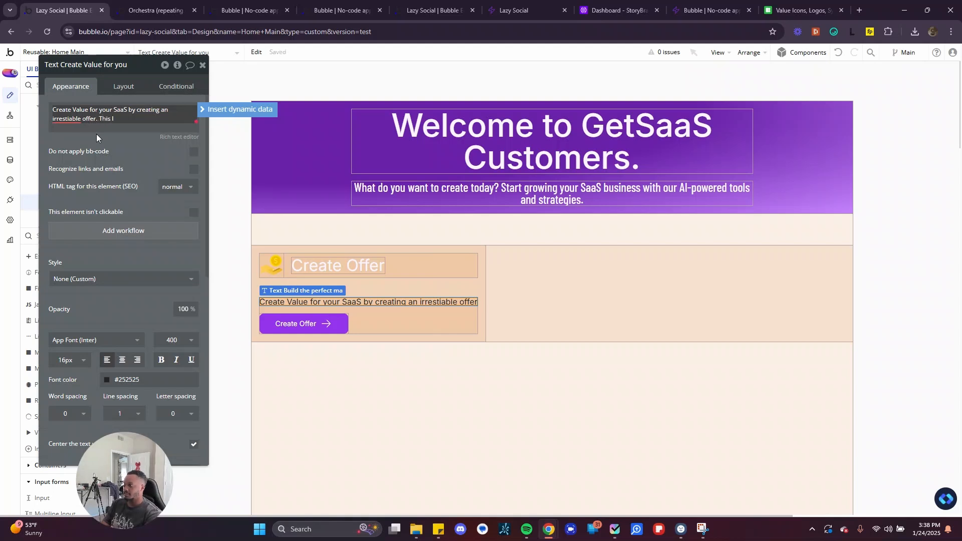
type("llows you t")
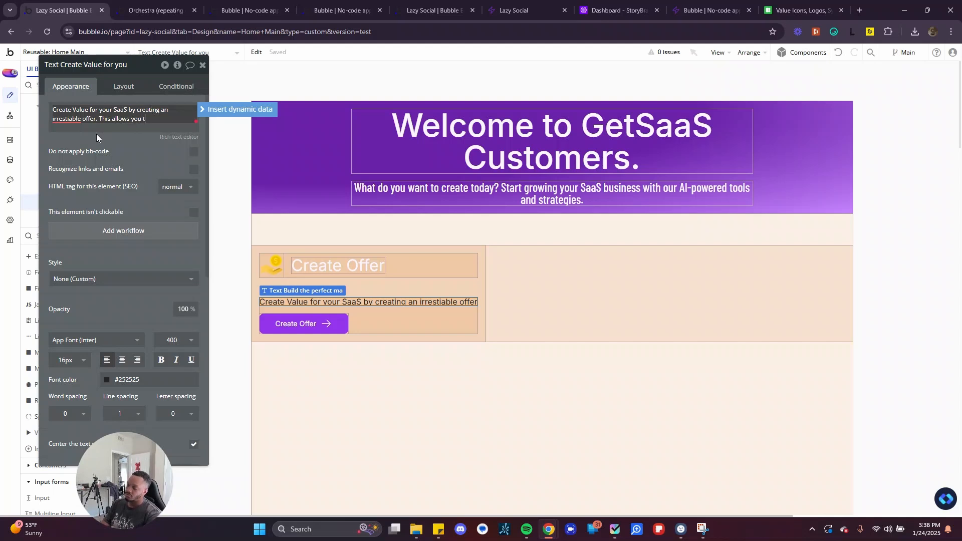
type("o ")
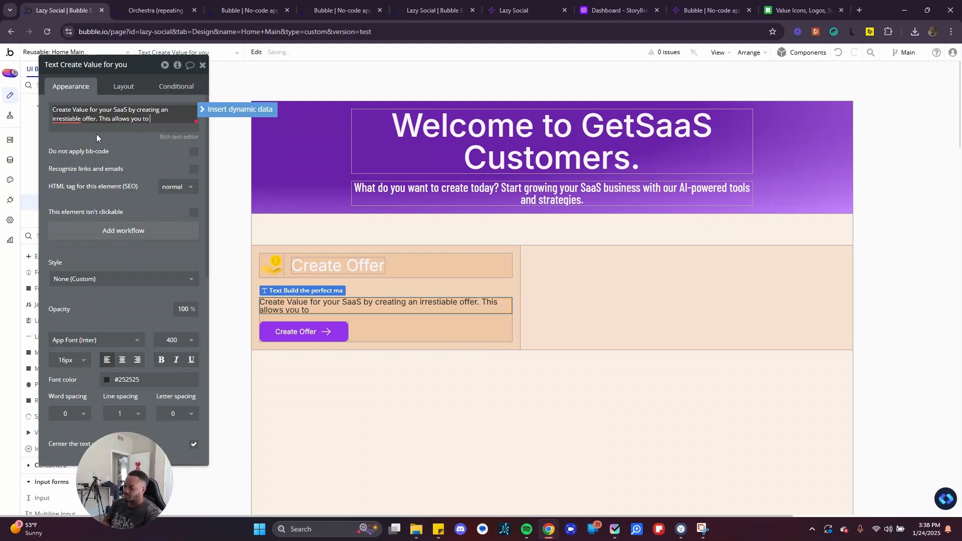
type("raise your pro")
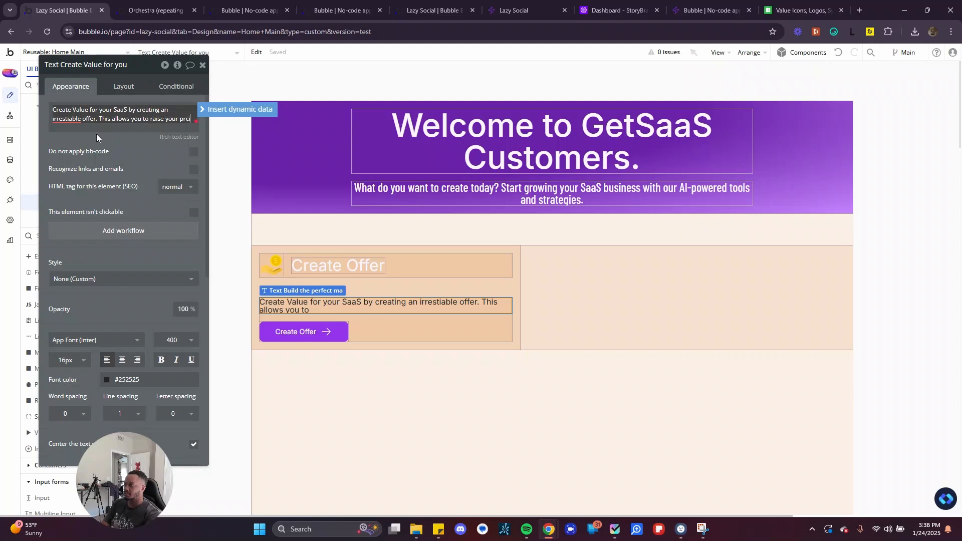
key("BackSpace")
type("ices")
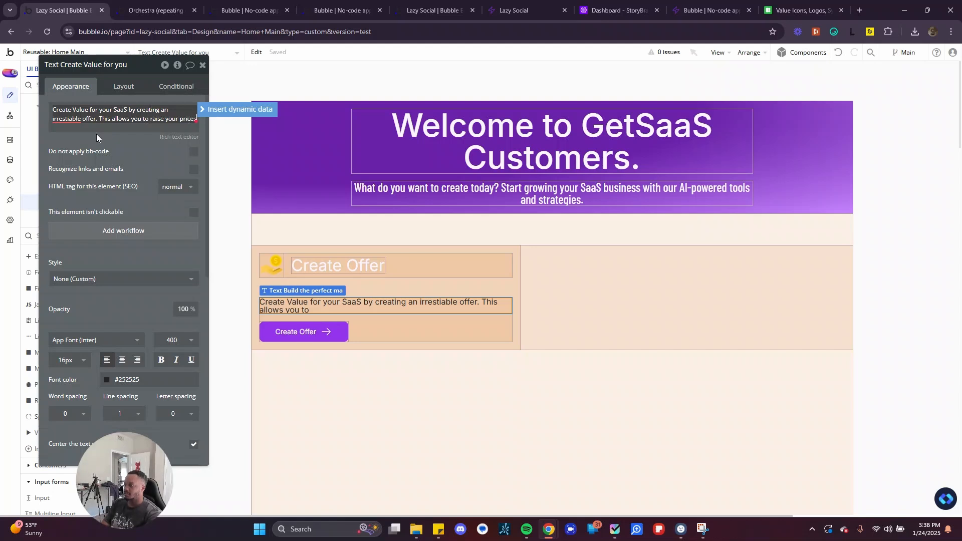
type(" and")
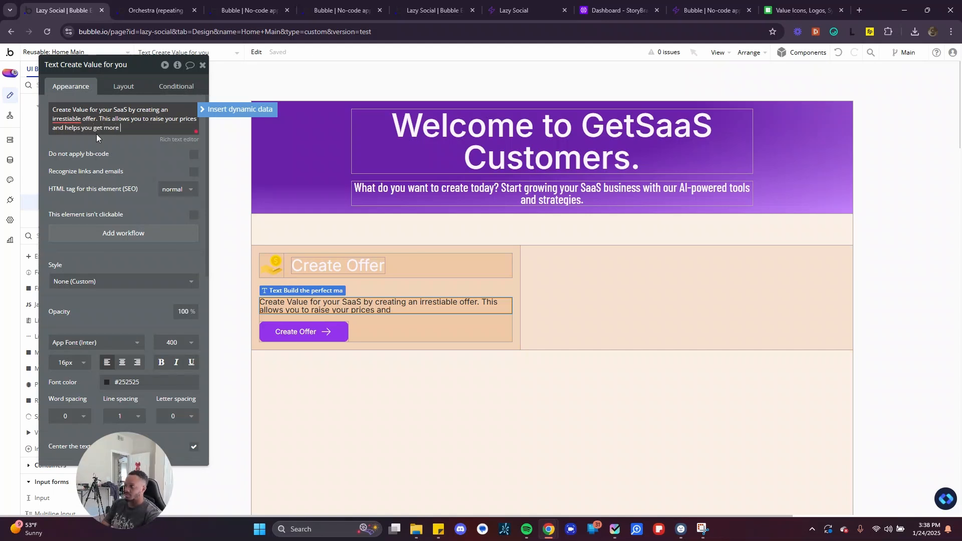
type("helps you get more customer.")
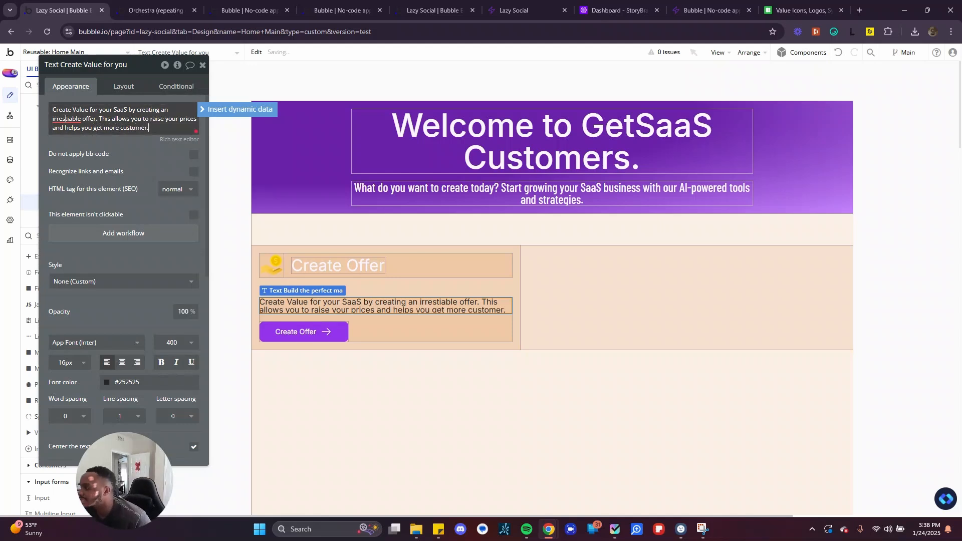
left_click(65, 119)
left_click(121, 182)
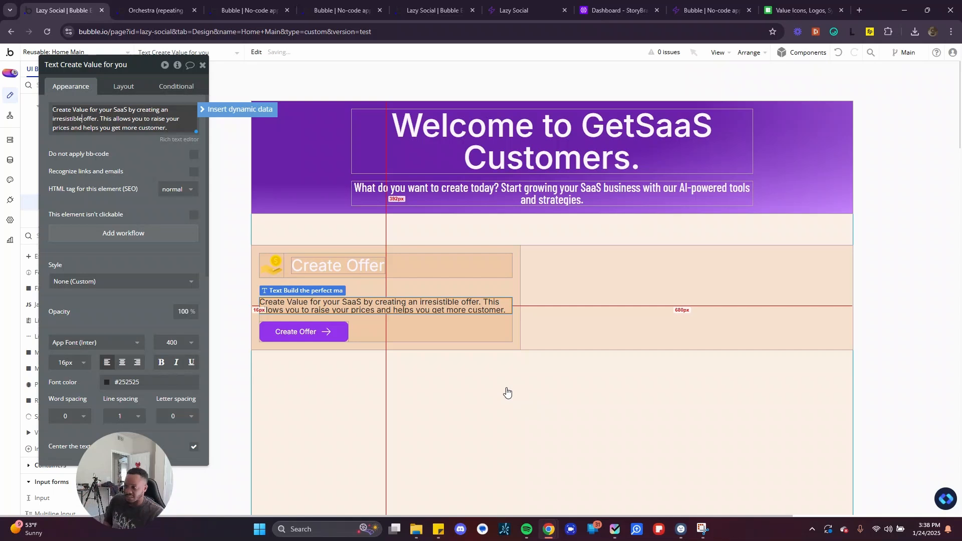
Select the first card group, check the card design in the v0 home page preview, and return to the Bubble editor
left_click(415, 290)
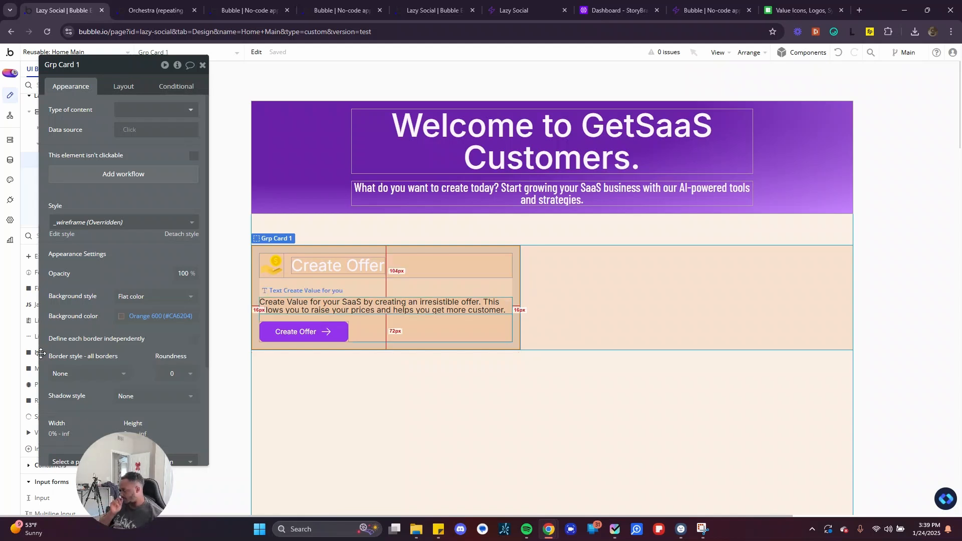
key("alt+Tab")
double_click(476, 216)
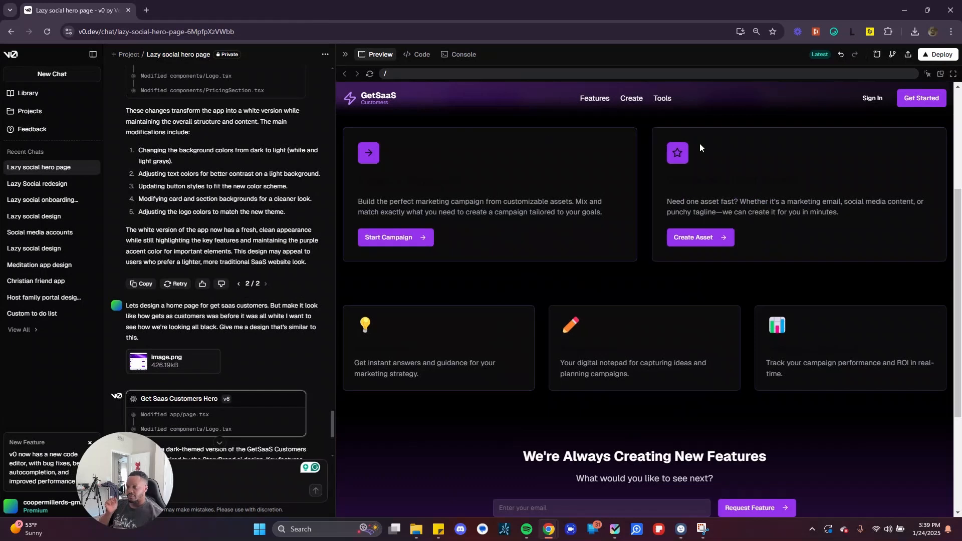
key("alt+Tab")
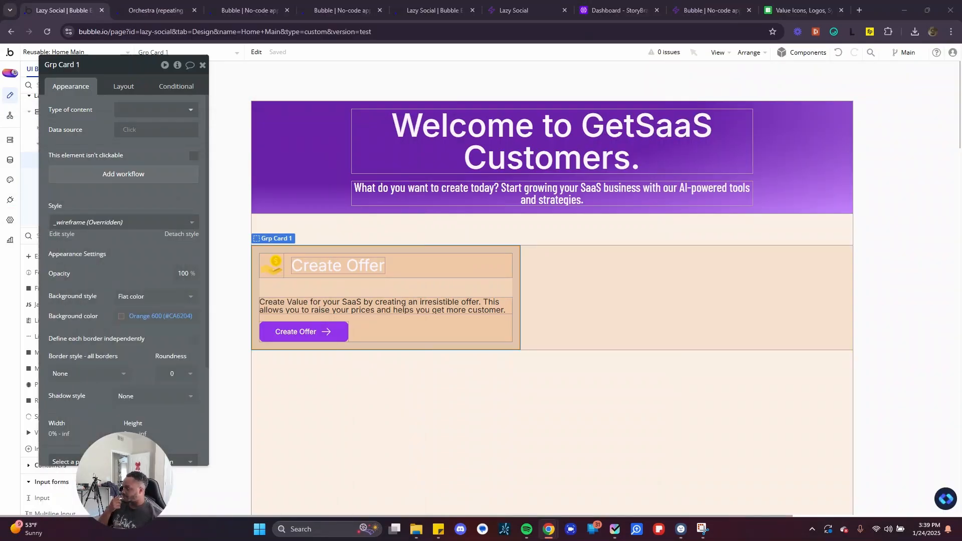
Check the card layout in the v0 home page preview and move its window off the Bubble editor
key("alt+Tab")
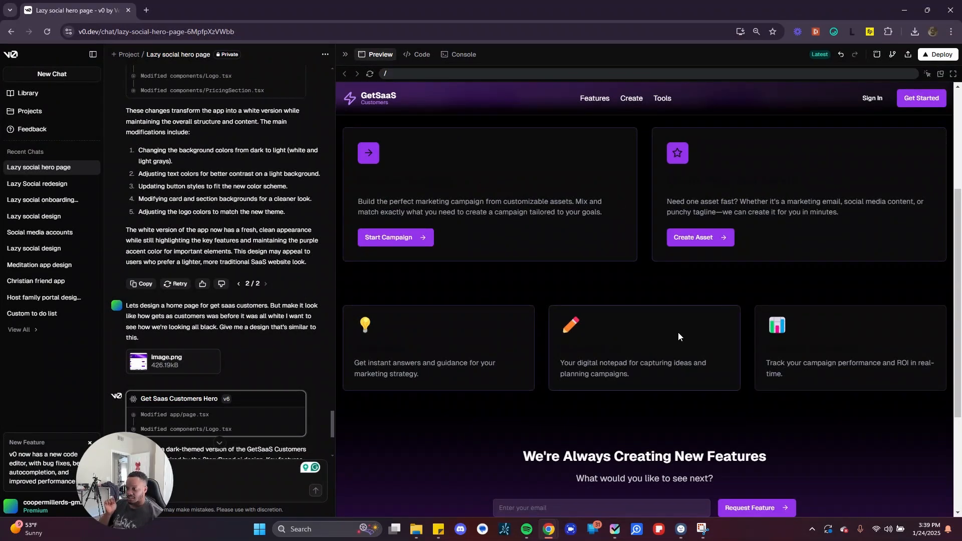
left_click_drag(444, 10, 496, 58)
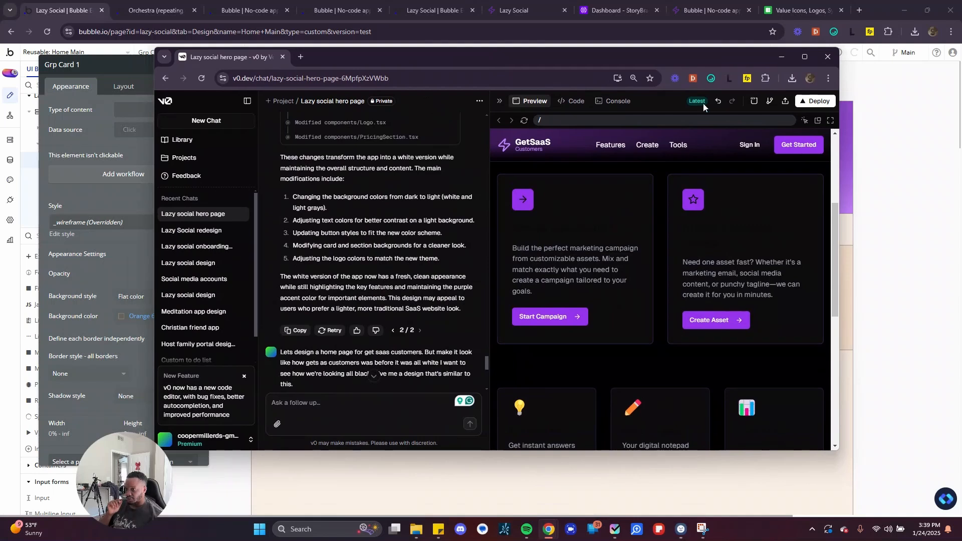
left_click_drag(645, 49, 0, 200)
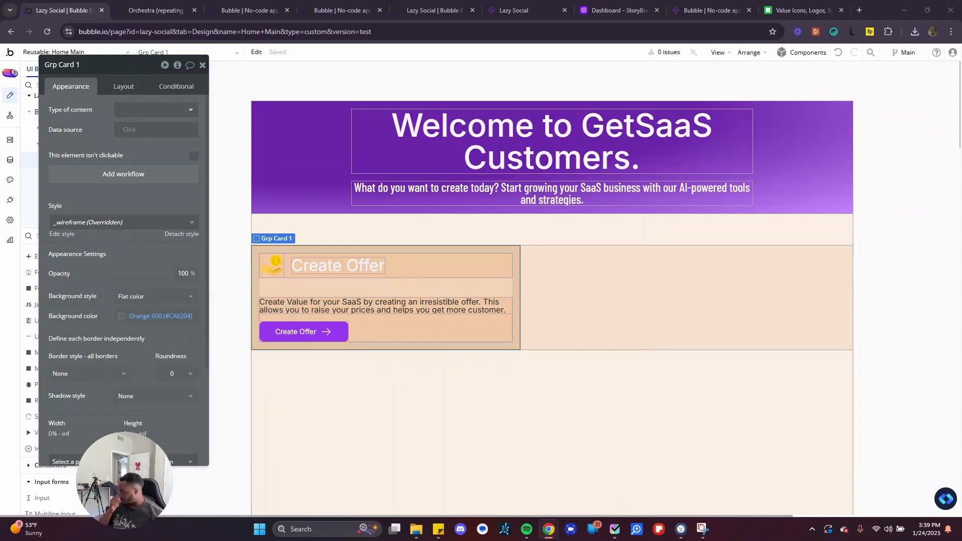
Duplicate the Create Offer card within its row, and paste a copy of the whole Grp cards main row beneath it
left_click(501, 292)
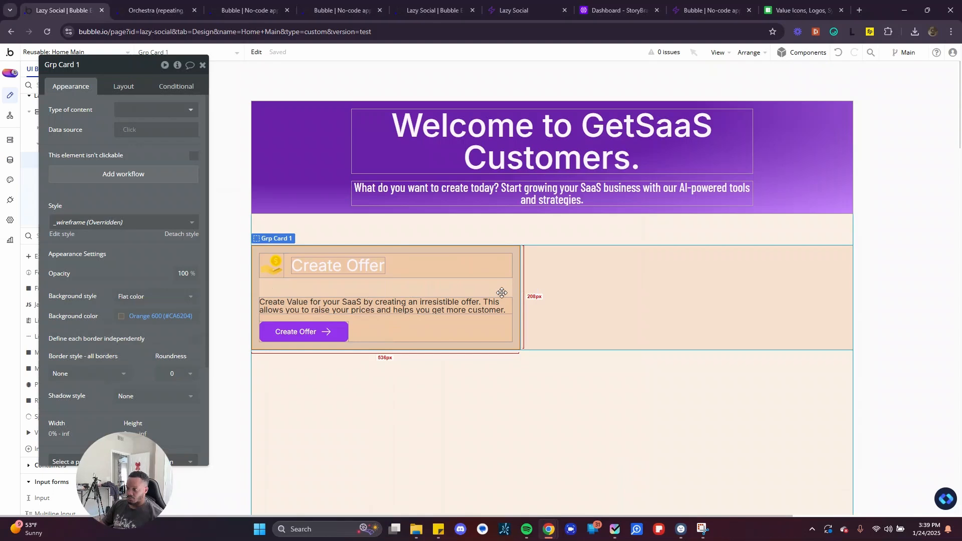
key("ctrl+v")
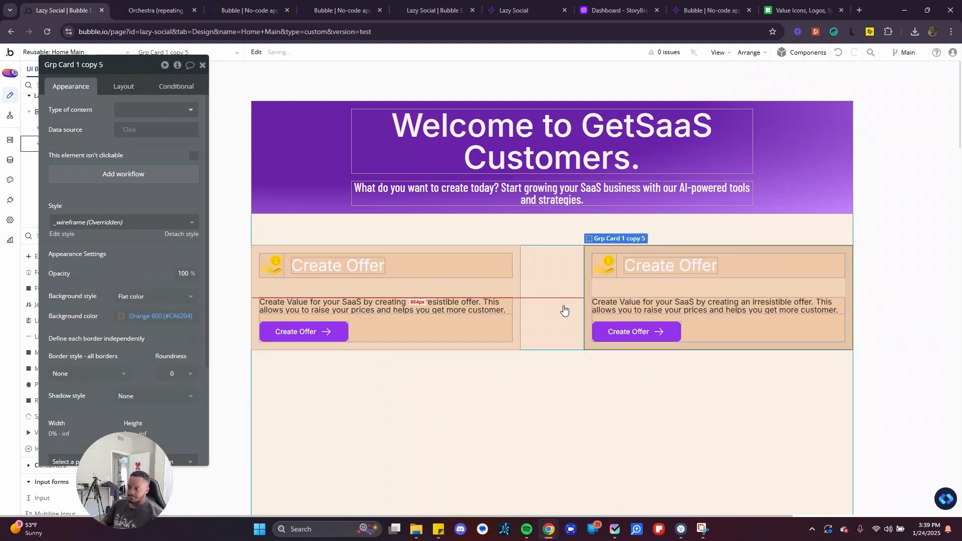
scroll(553, 300, "down", 1)
left_click(550, 285)
key("ctrl+c")
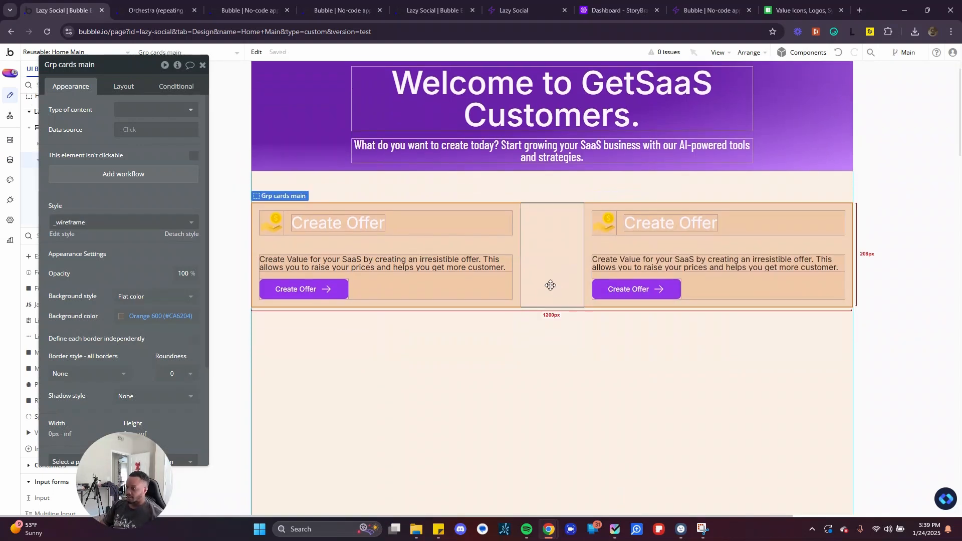
key("ctrl+v")
scroll(490, 377, "down", 1)
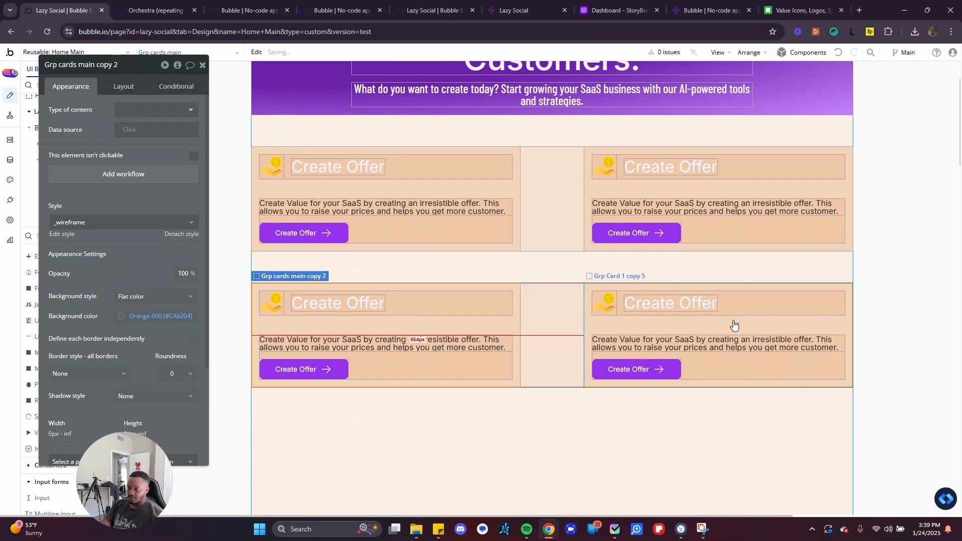
Delete the second card from the copied row, leaving only its first card
left_click(732, 318)
left_click(763, 319)
key("Delete")
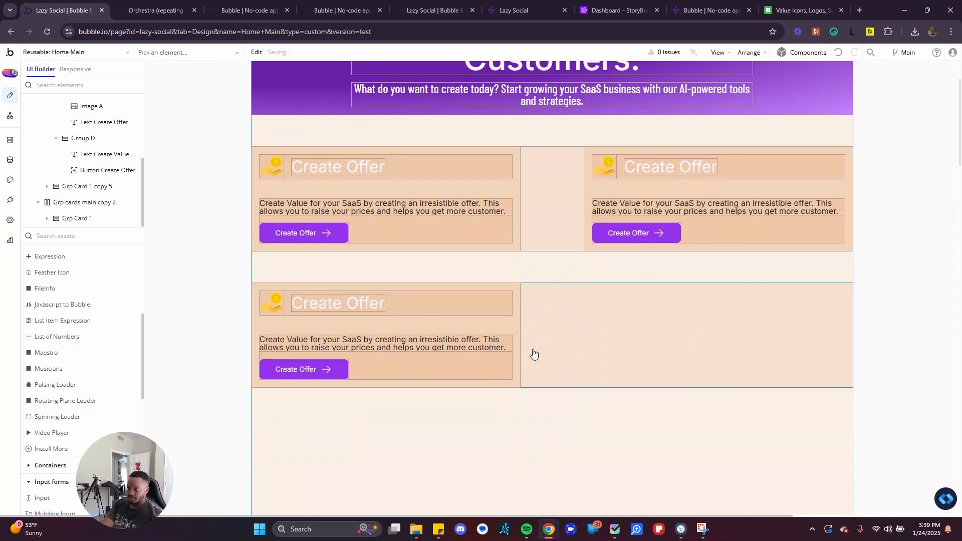
Try fitting duplicates of the second row's card side by side with a max width of 400 px
left_click(380, 305)
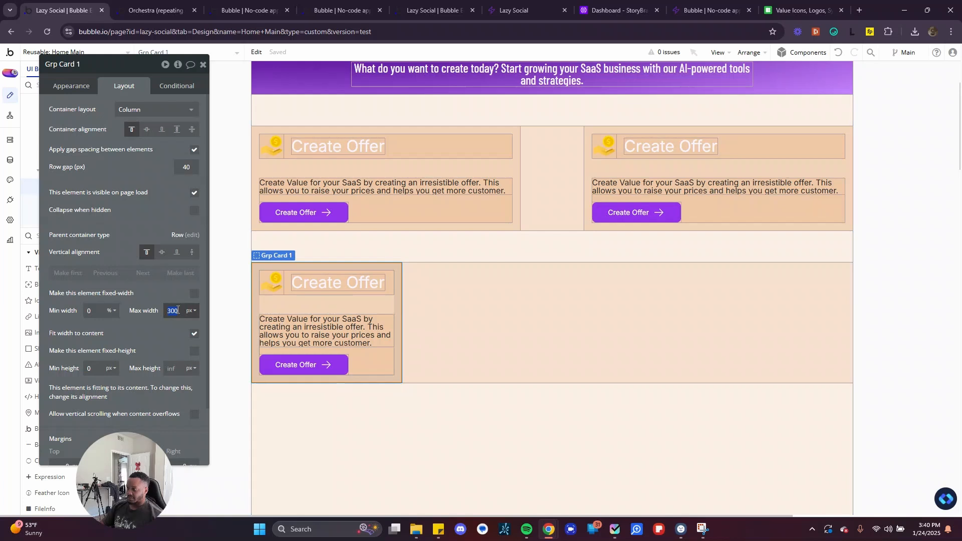
type("400")
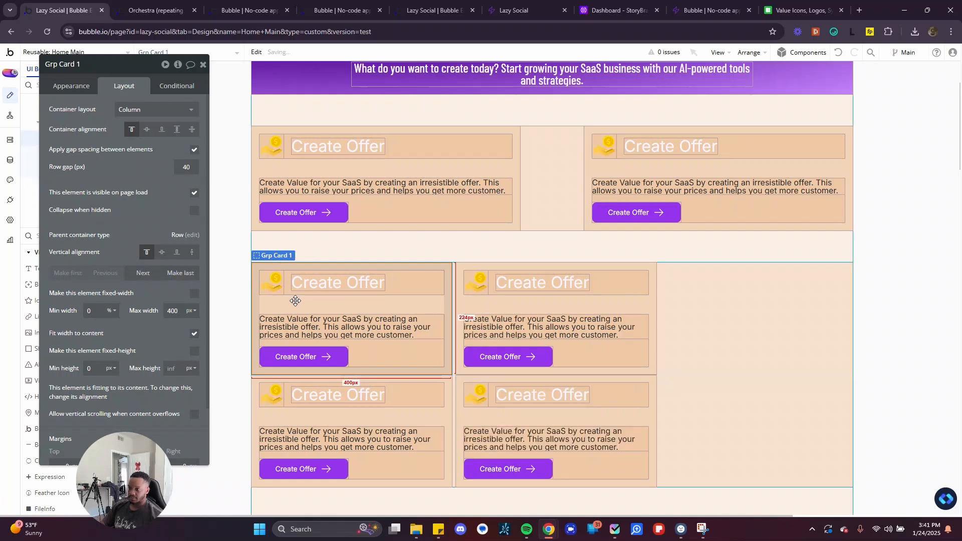
left_click_drag(295, 301, 521, 428)
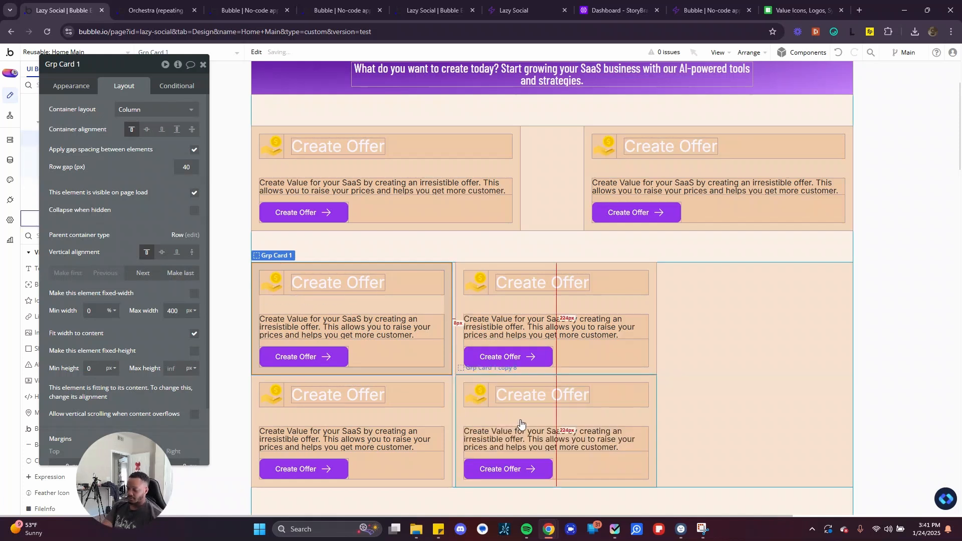
Undo the duplicated cards in the second row until only the first card is left
left_click(837, 56)
left_click(838, 56)
left_click(838, 56)
left_click(837, 56)
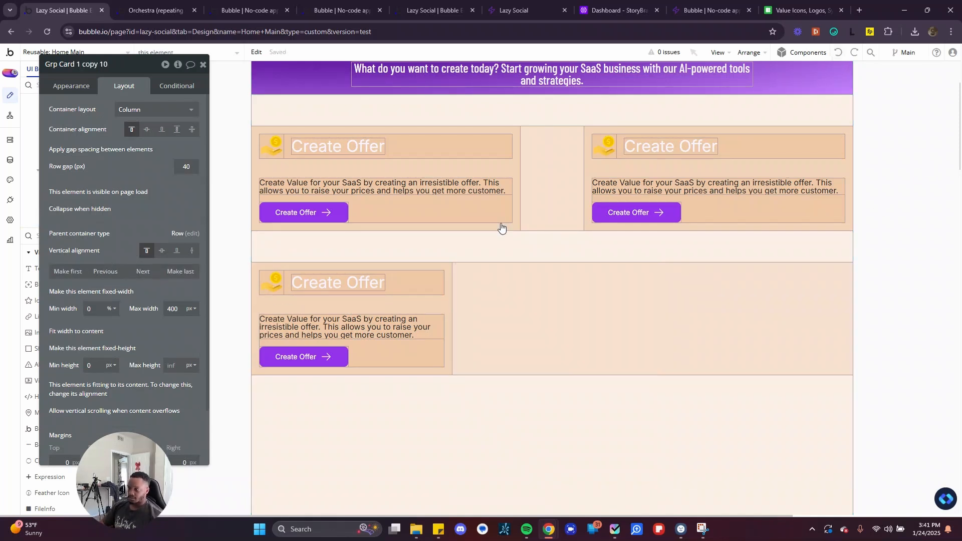
Set the max width of the second row's remaining card to 300 px
left_click(398, 308)
left_click(173, 311)
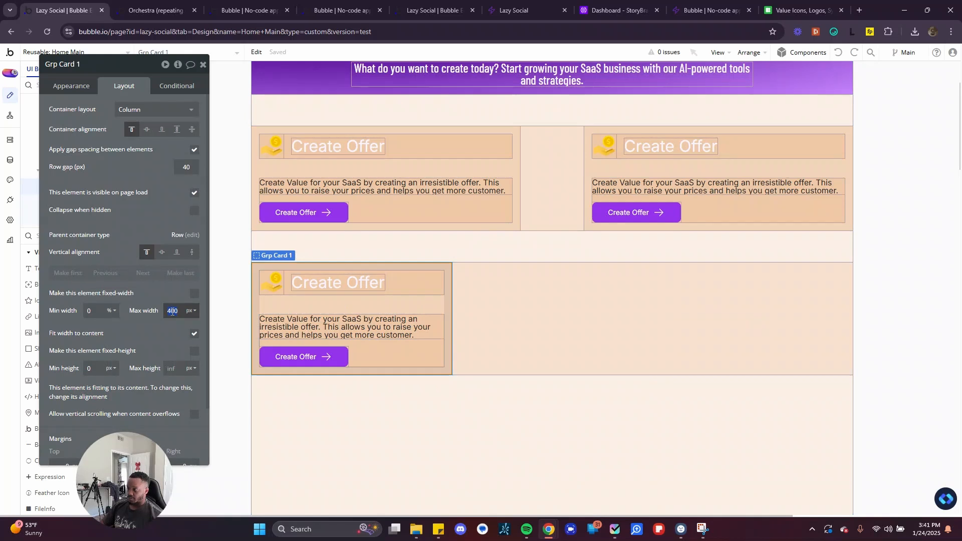
type("300")
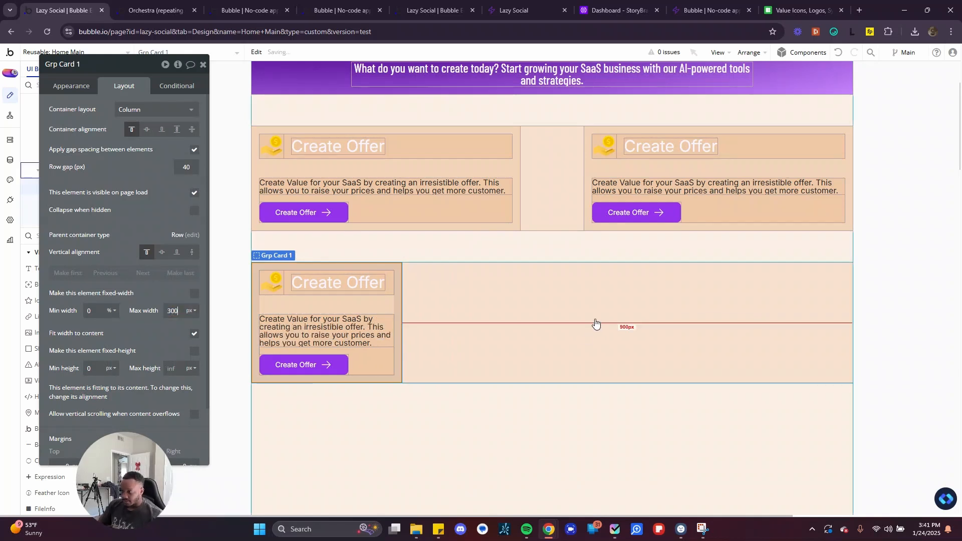
Inspect the widths of the second row and its card, switch to Calculator, and calculate the total spacing as 16 × 3
left_click(594, 319)
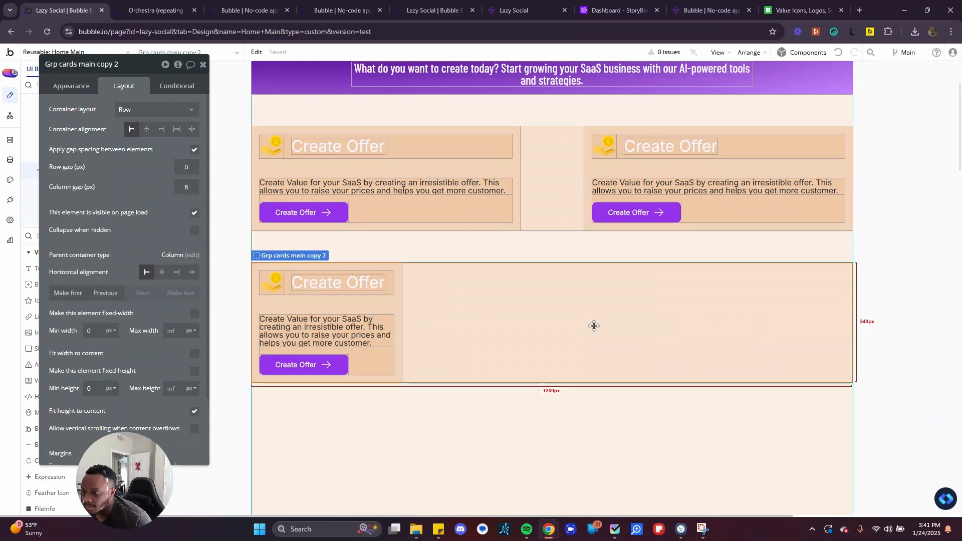
left_click(383, 303)
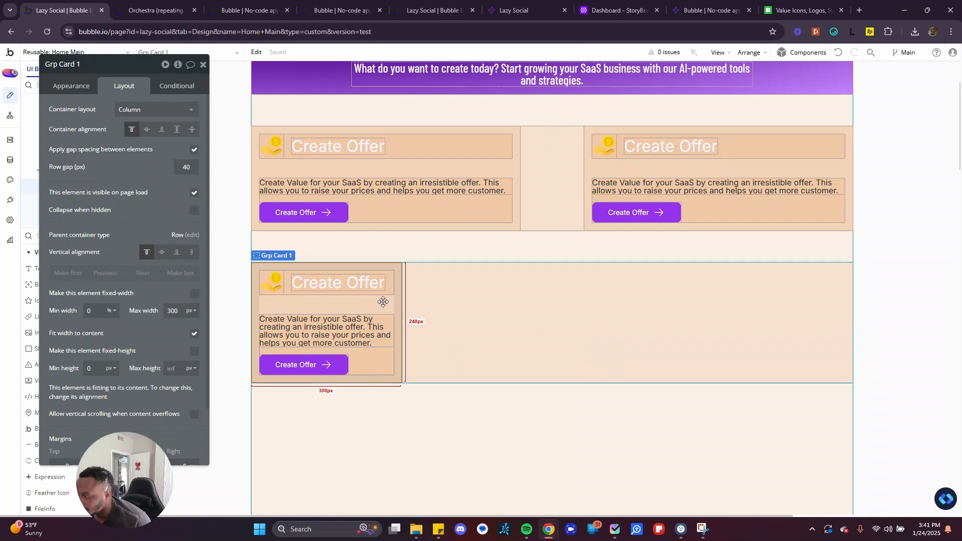
key("XF86Calculator")
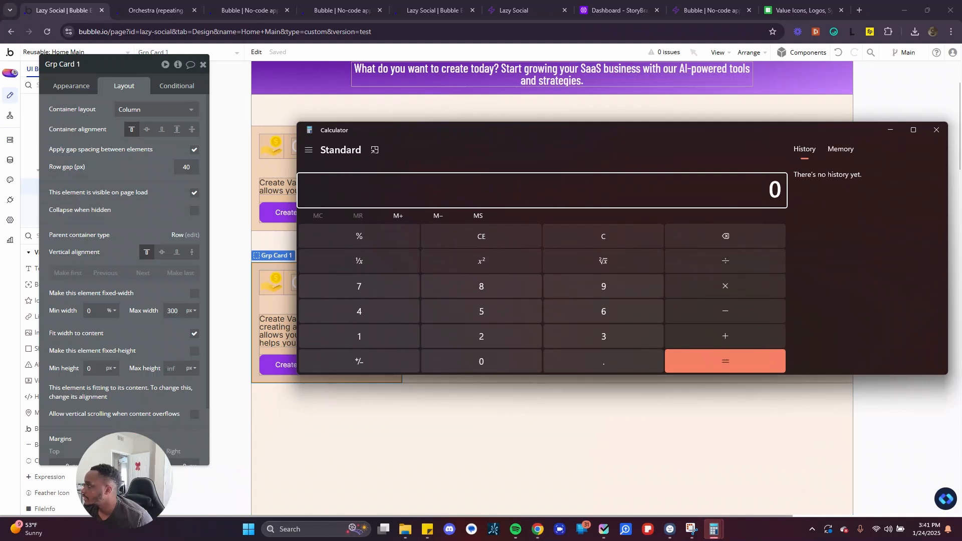
type("1")
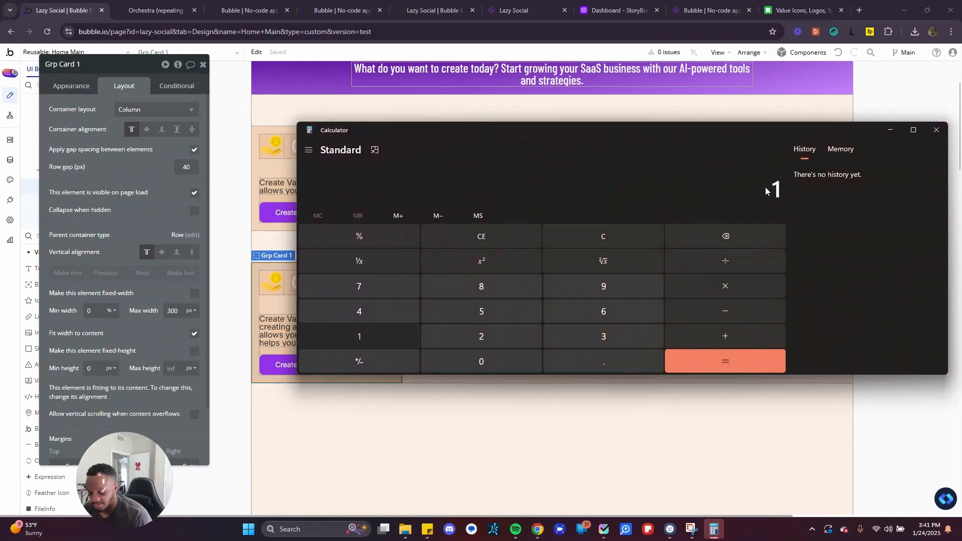
type(",200")
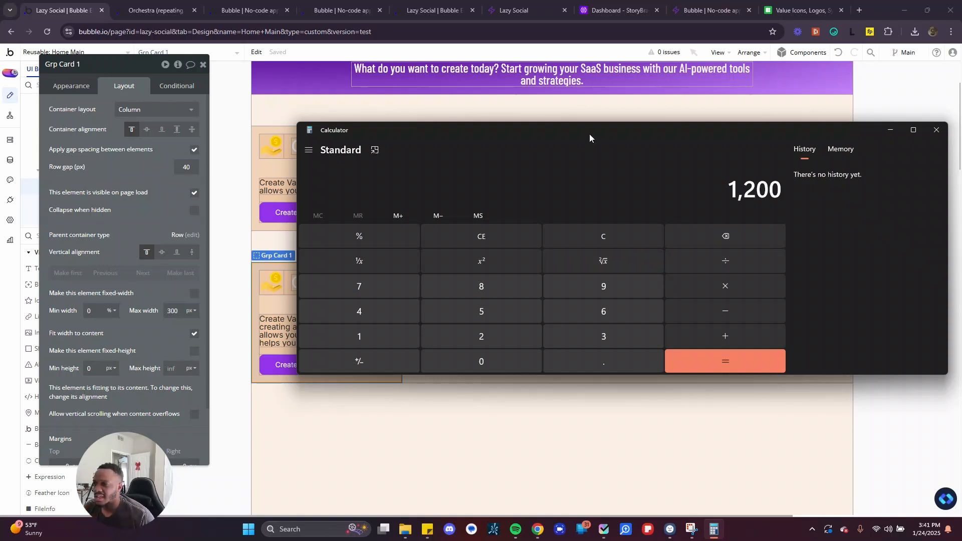
left_click_drag(588, 134, 565, 167)
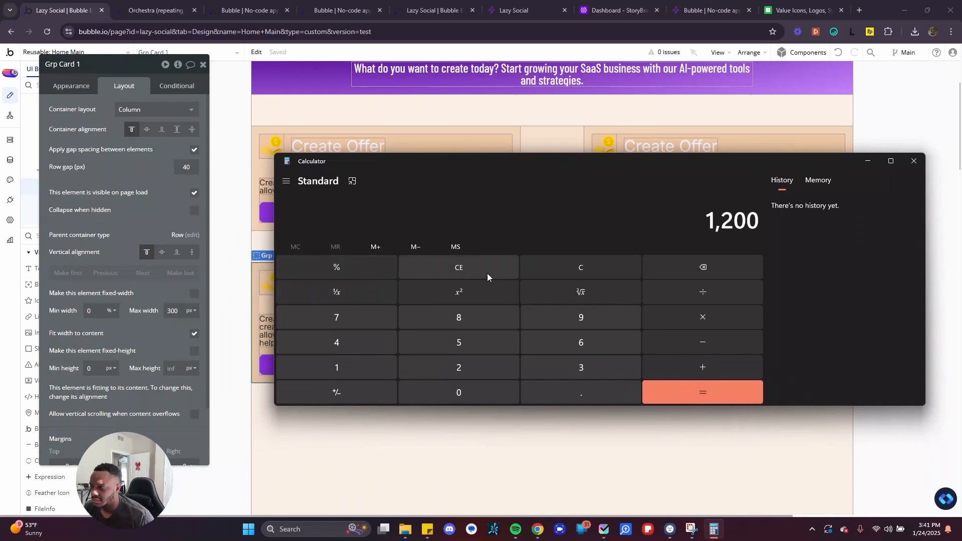
left_click(570, 274)
type("16*3")
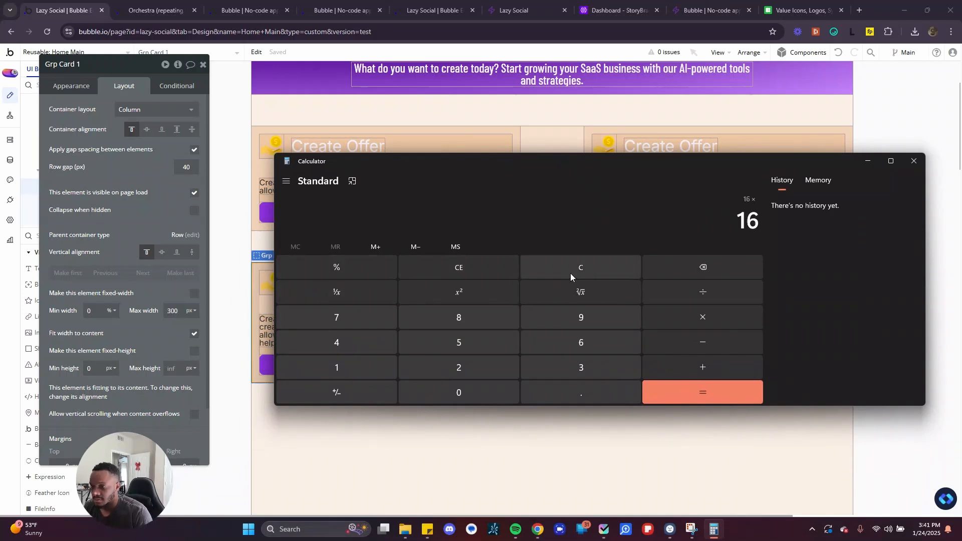
key("Return")
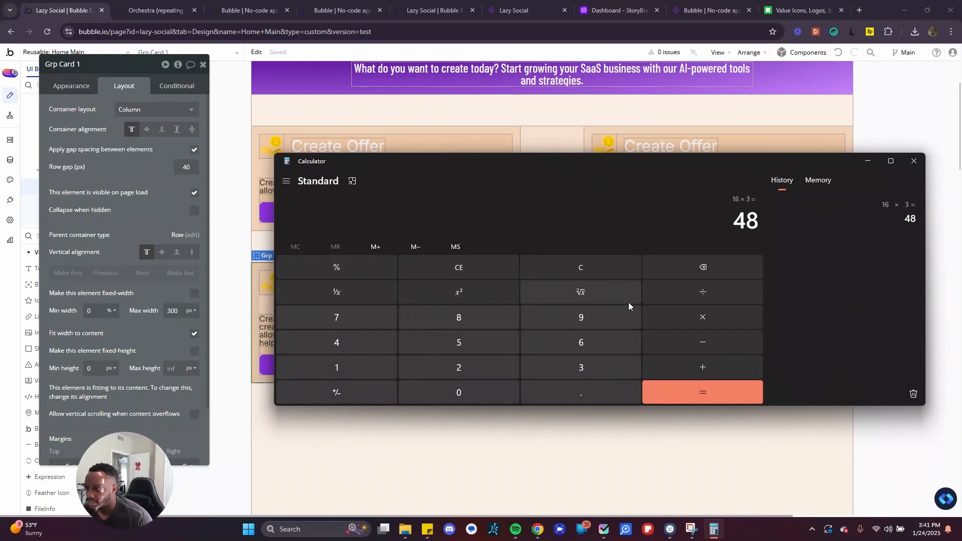
Calculate the width per card as 1200 minus 48, divided by 3, and move Calculator off the editor
type("12")
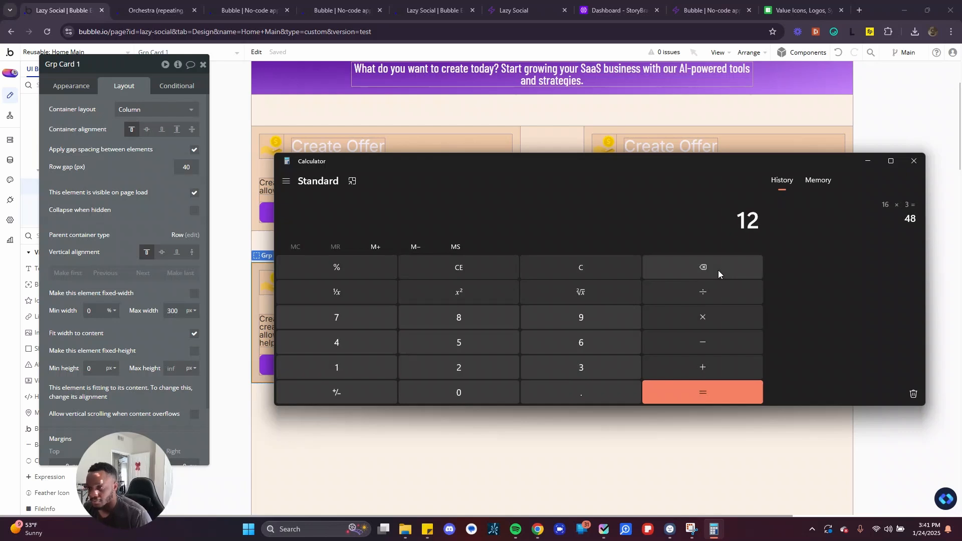
type("00 - 48")
key("Return")
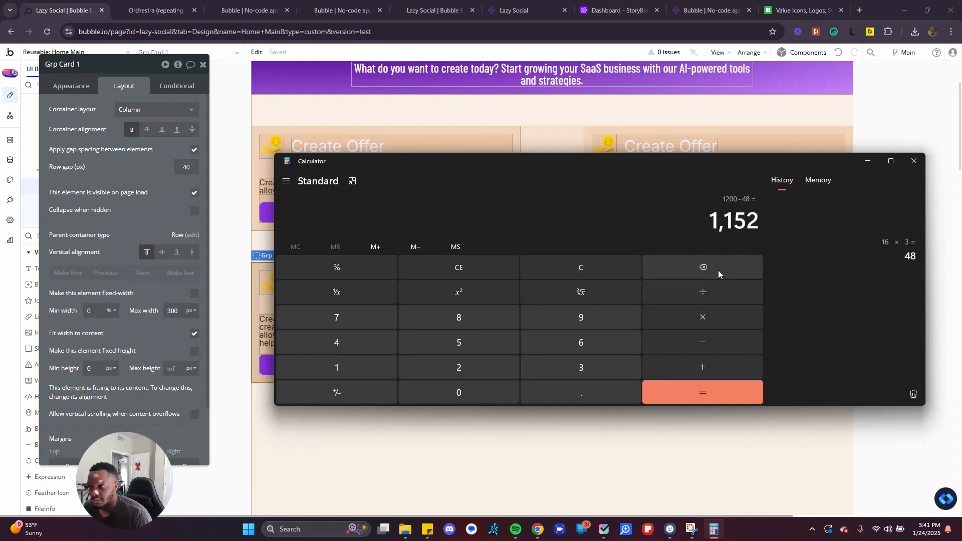
type("/3")
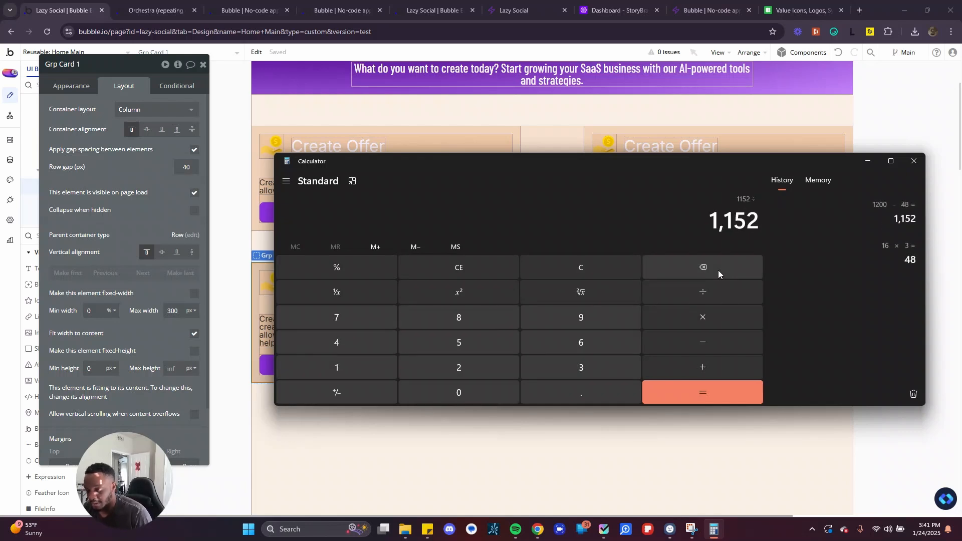
key("Return")
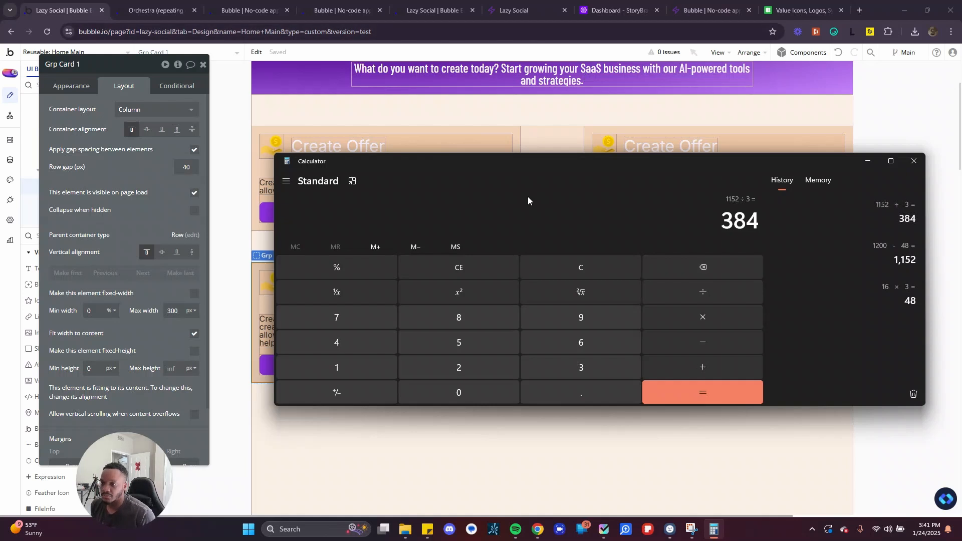
left_click_drag(563, 167, 0, 80)
Set the column gap of the second row group, Grp cards main copy 2, to 16 px
left_click(304, 304)
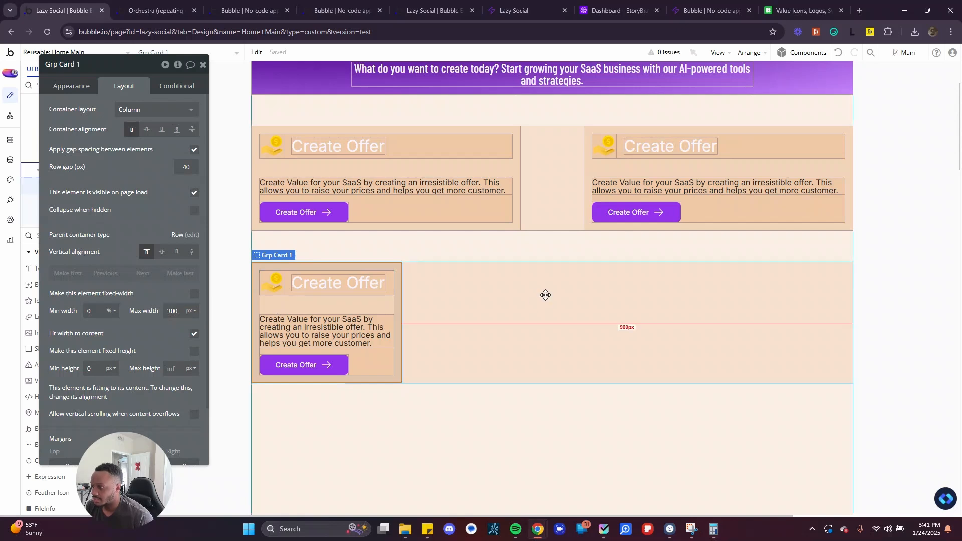
left_click(436, 320)
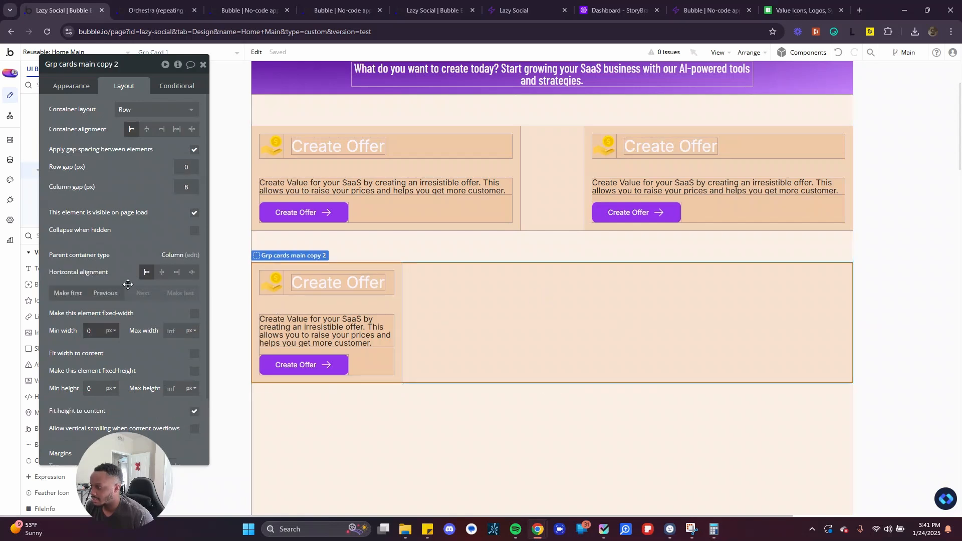
left_click(186, 188)
type("16")
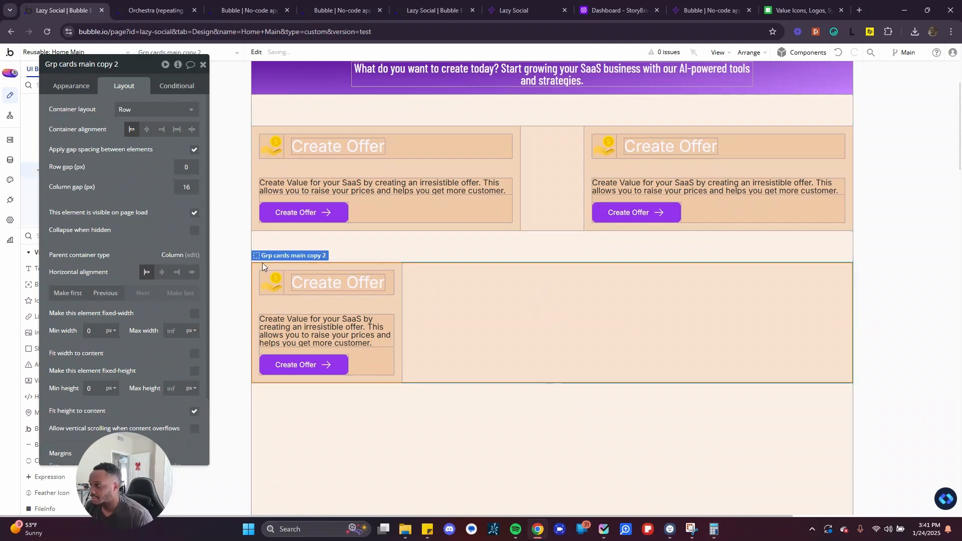
Set the max width of the card in the second row to 384 px
left_click(332, 297)
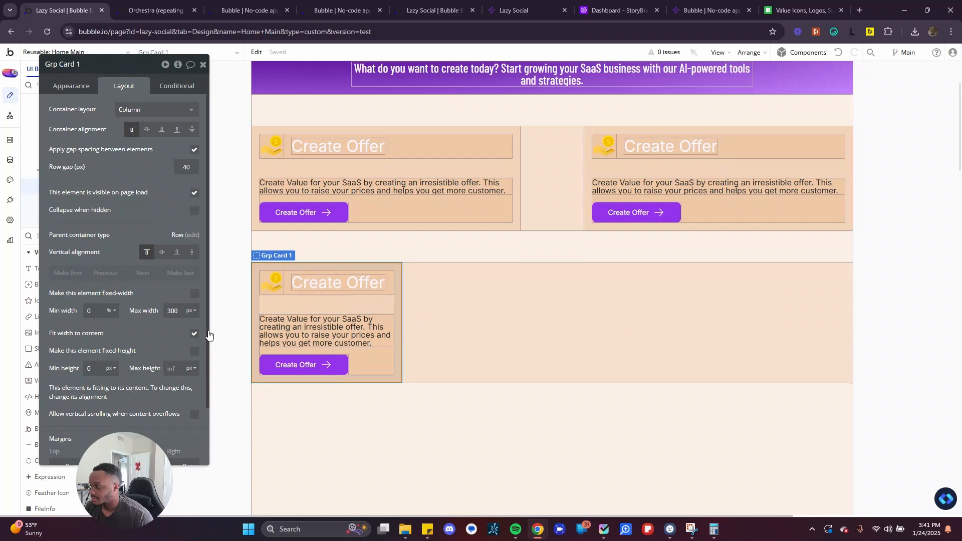
double_click(172, 311)
type("384")
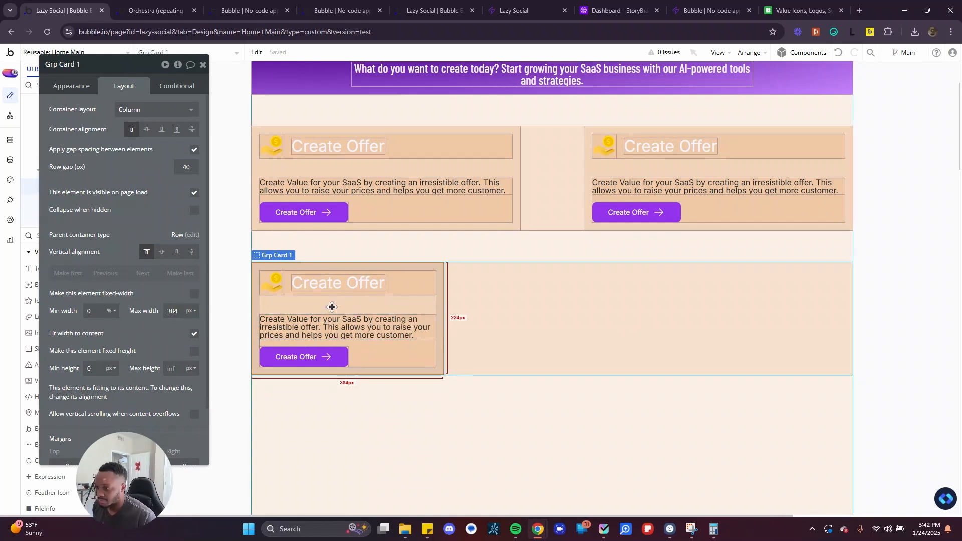
Duplicate the second row's card to get three cards side by side, and delete the surplus copy that wraps below
key("ctrl+d")
key("ctrl+d")
key("ctrl+d")
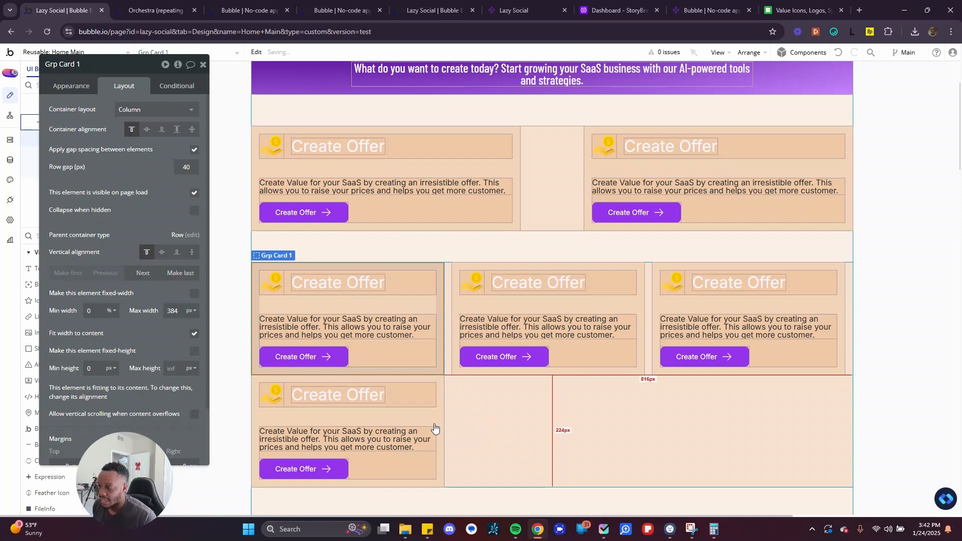
key("Delete")
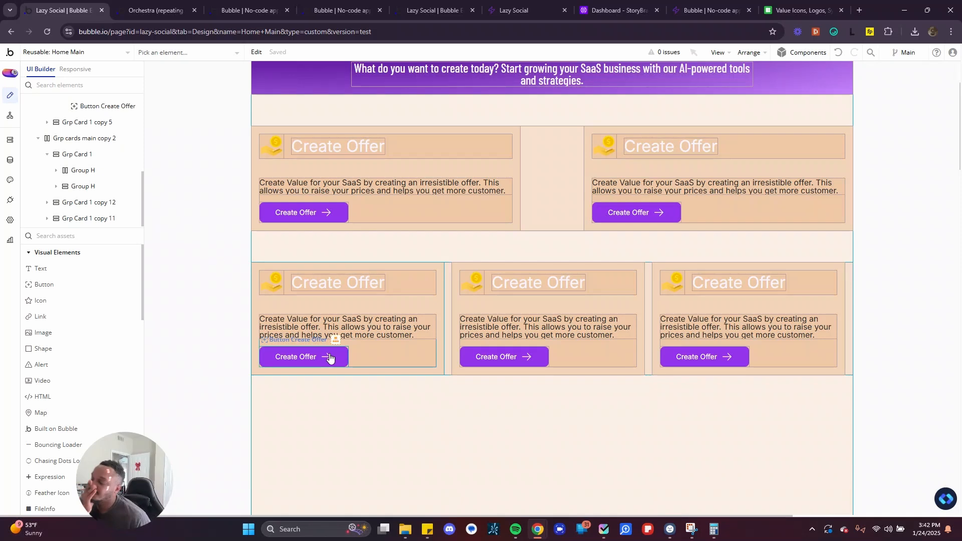
Preview both card rows in the responsive view at page widths of about 1115 px and 779 px to examine their wrapping
scroll(337, 357, "down", 1)
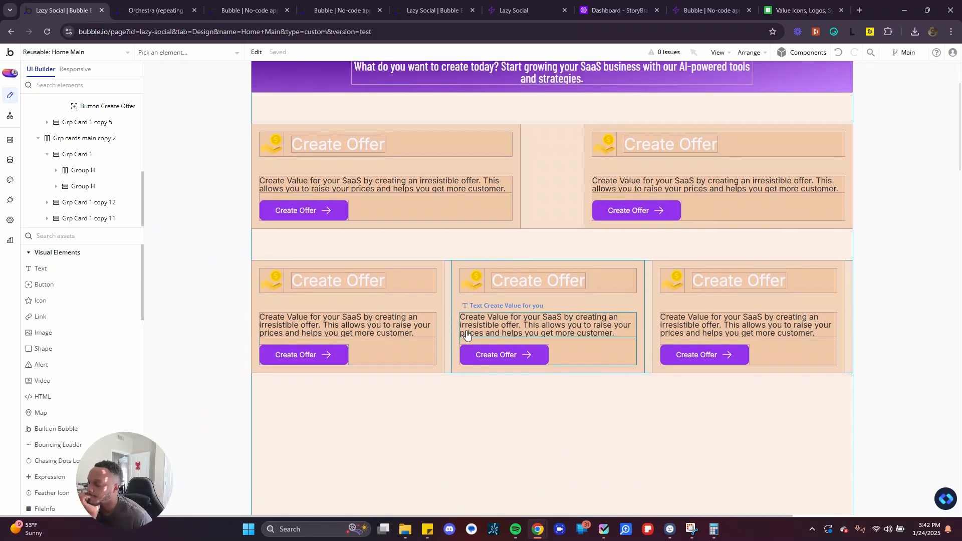
left_click(434, 306)
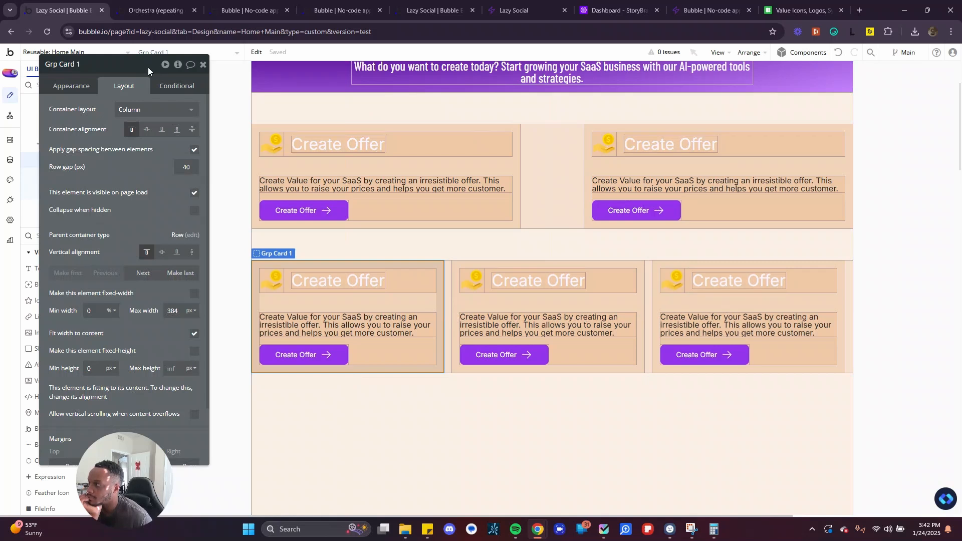
left_click_drag(148, 69, 109, 159)
left_click(79, 71)
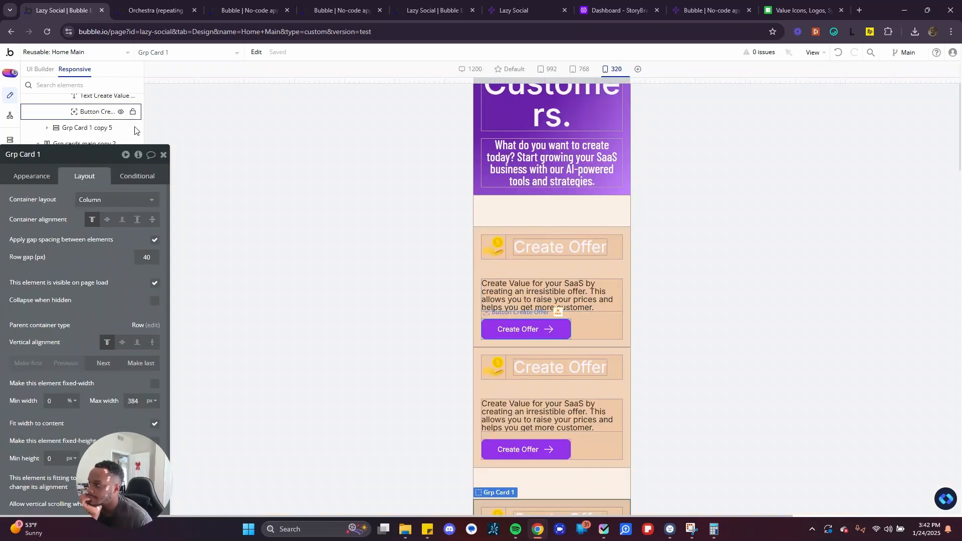
left_click(163, 154)
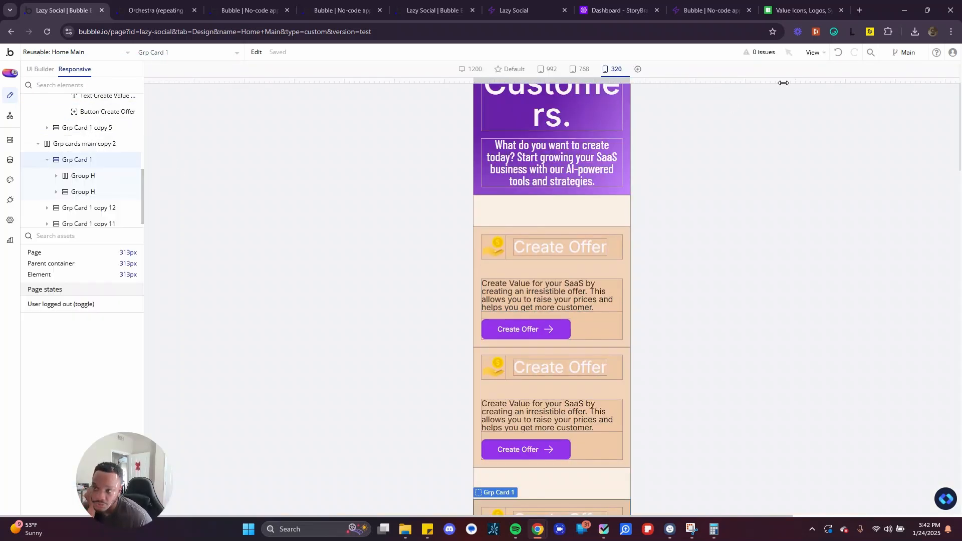
left_click_drag(783, 83, 831, 119)
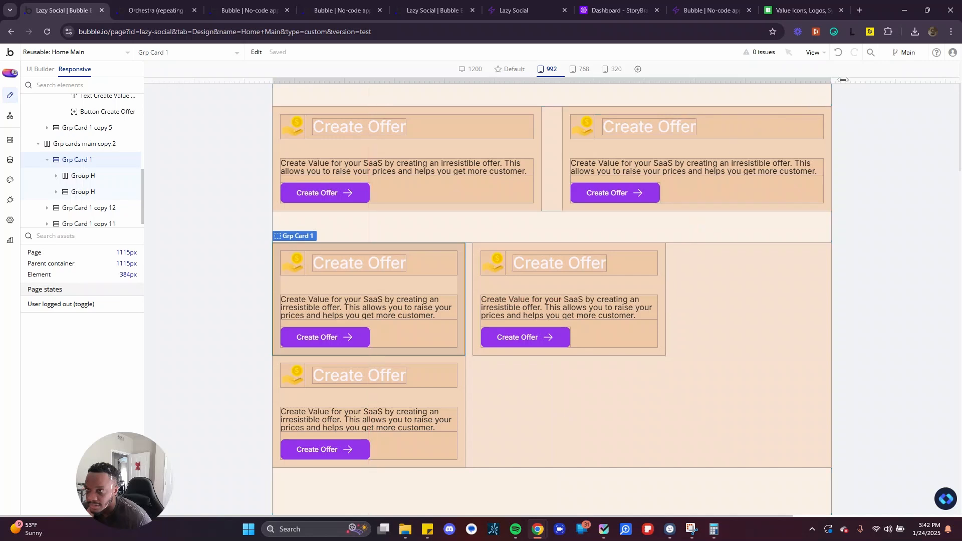
left_click_drag(840, 81, 747, 149)
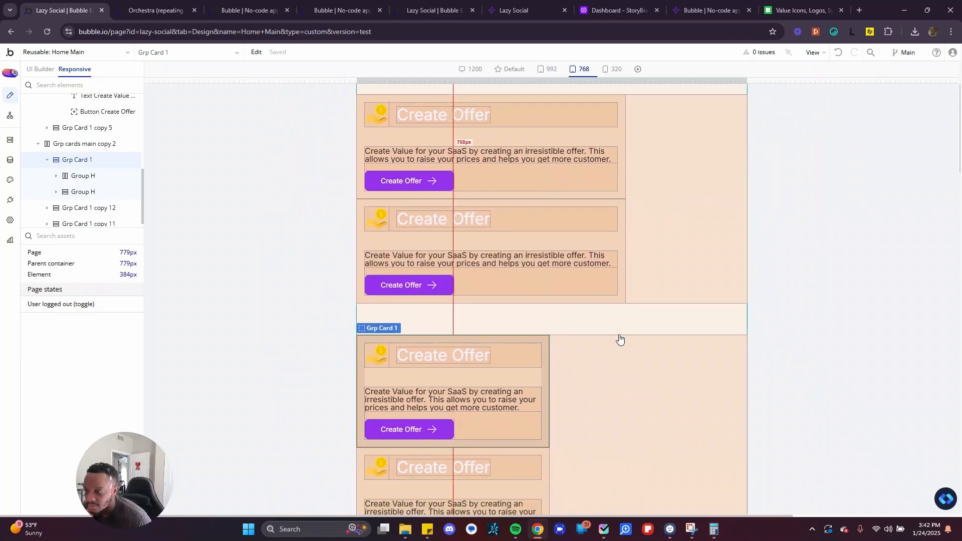
scroll(501, 300, "down", 2)
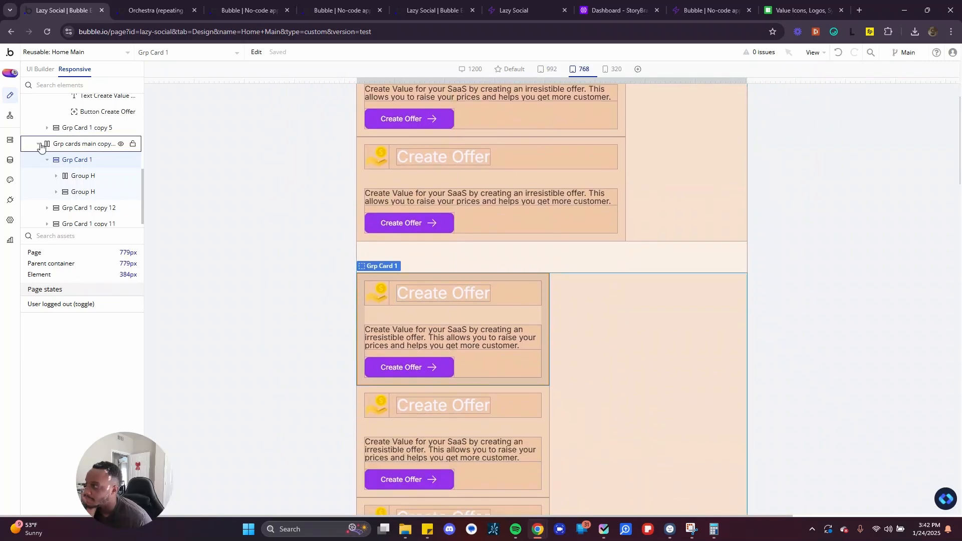
left_click(9, 141)
left_click(10, 119)
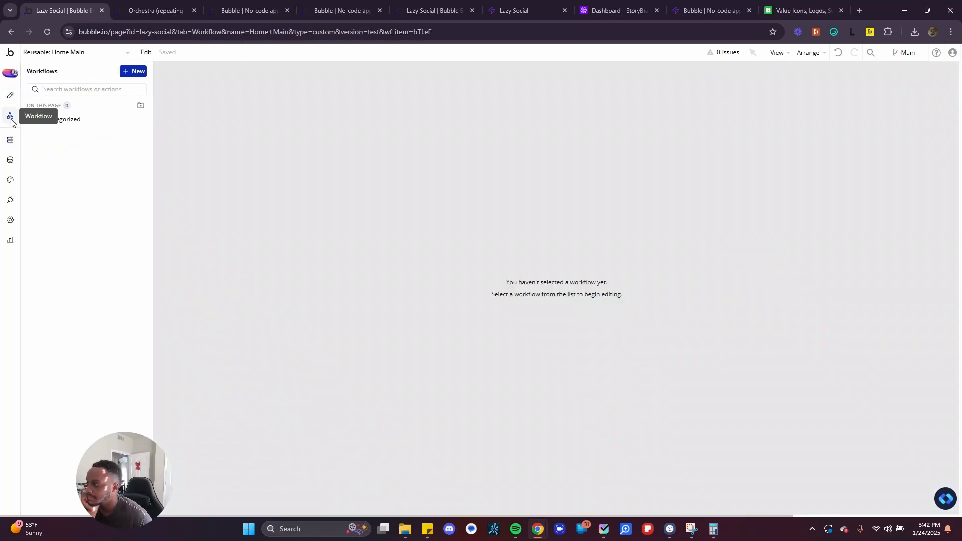
left_click(9, 95)
Inspect the conditional settings of the second row's first card, and preview the three-card row at a page width of about 1187 px
scroll(455, 243, "up", 1)
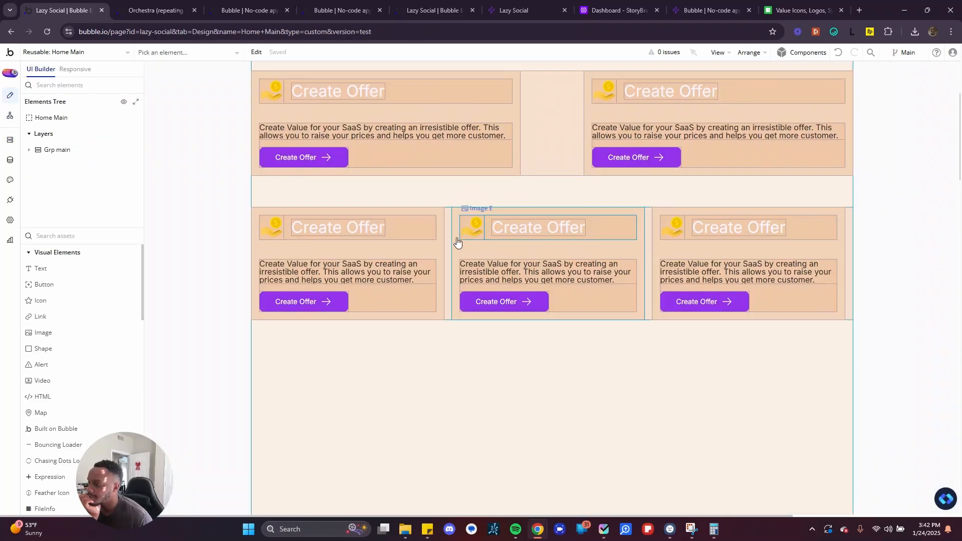
double_click(434, 260)
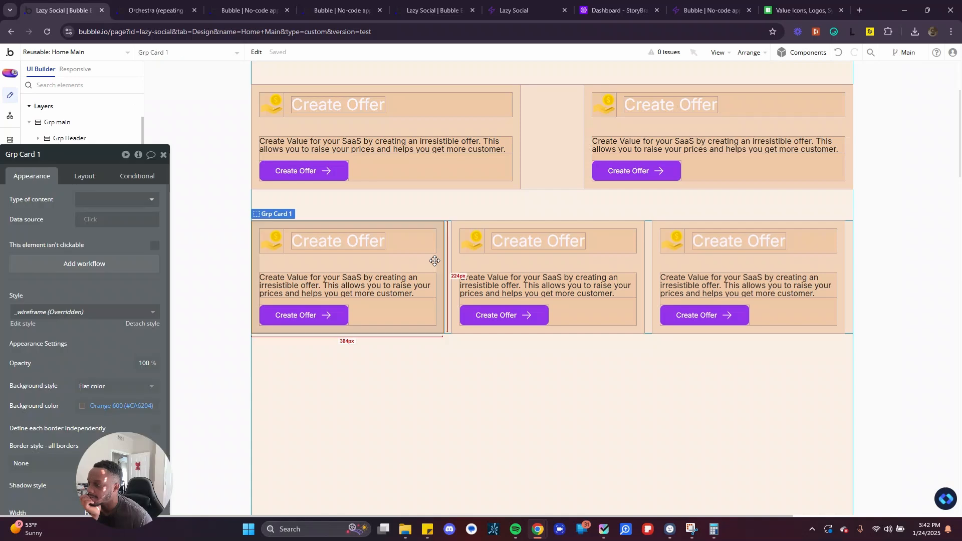
left_click_drag(104, 161, 166, 117)
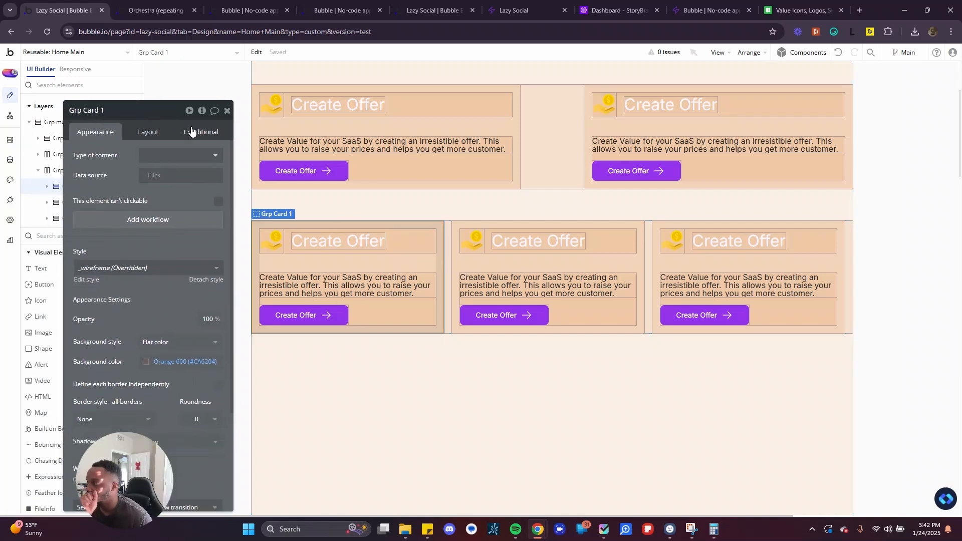
left_click(200, 132)
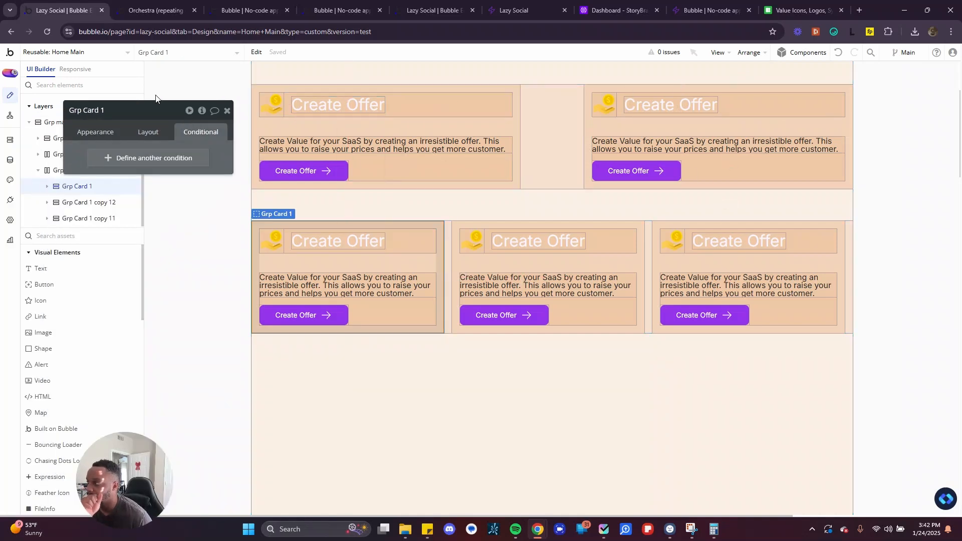
left_click(80, 71)
left_click(227, 109)
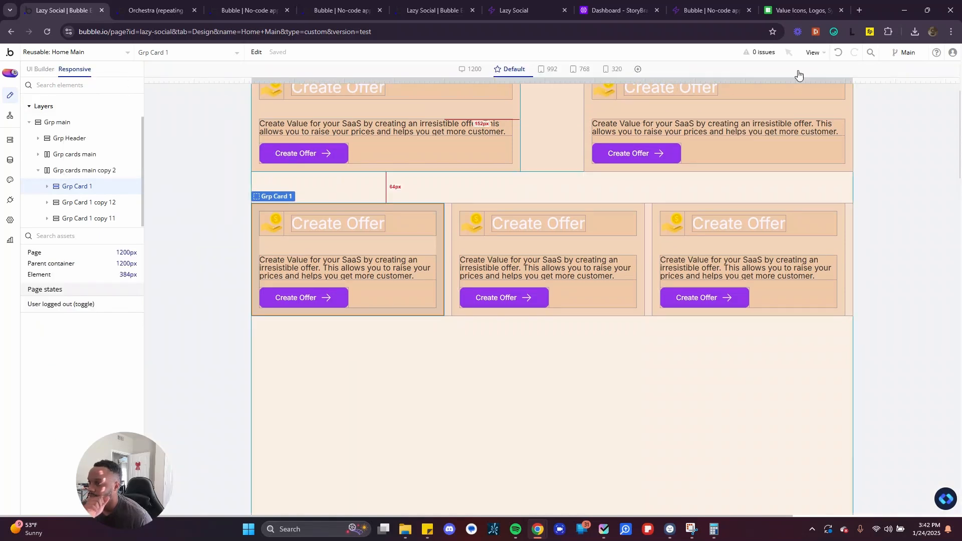
left_click_drag(852, 81, 849, 102)
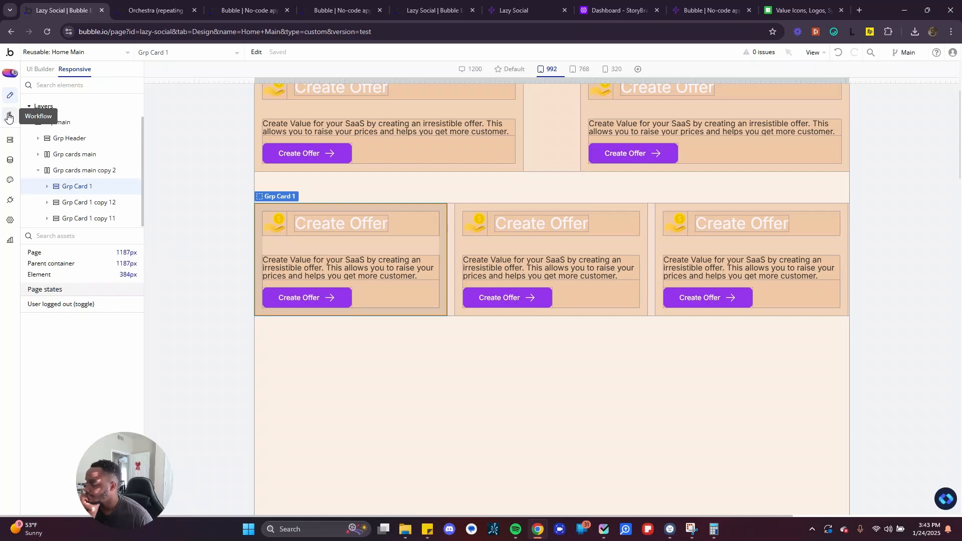
Examine how both card rows wrap on the live GetSaaS Customers home page, and return to the Home Main editor
left_click(428, 3)
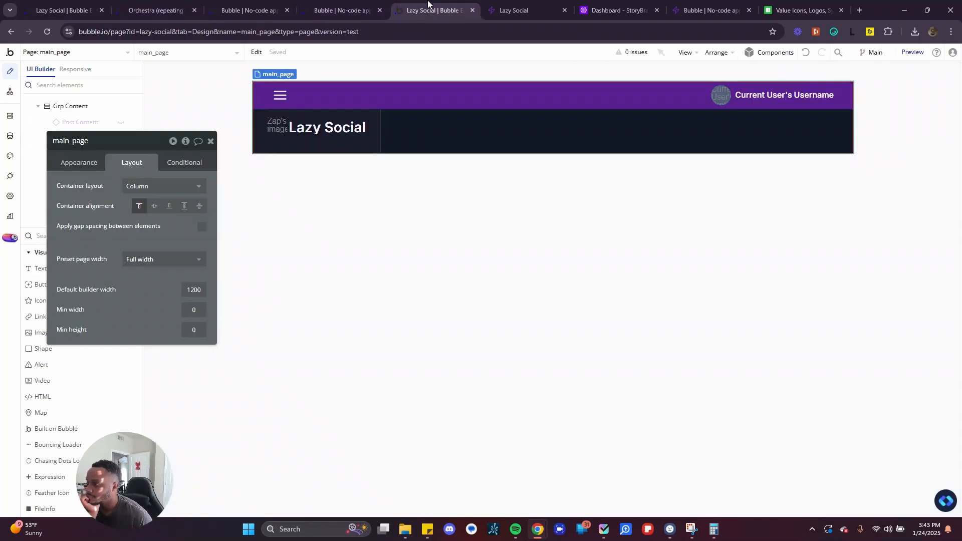
left_click(511, 4)
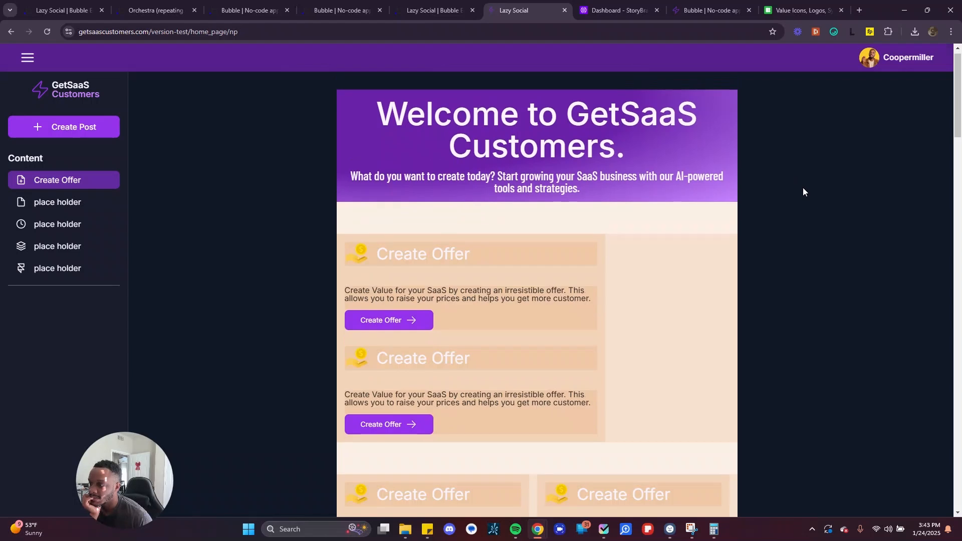
scroll(678, 334, "down", 5)
scroll(576, 375, "up", 4)
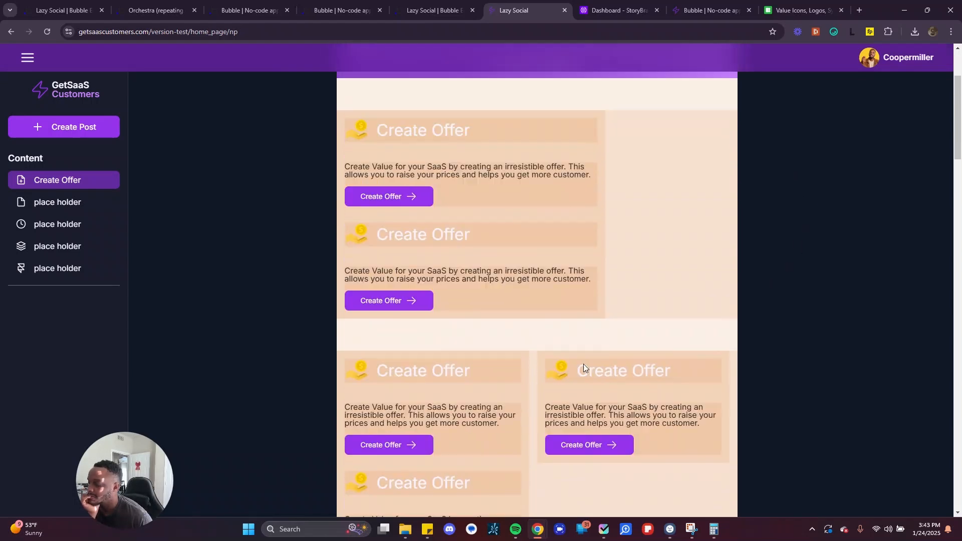
left_click(140, 6)
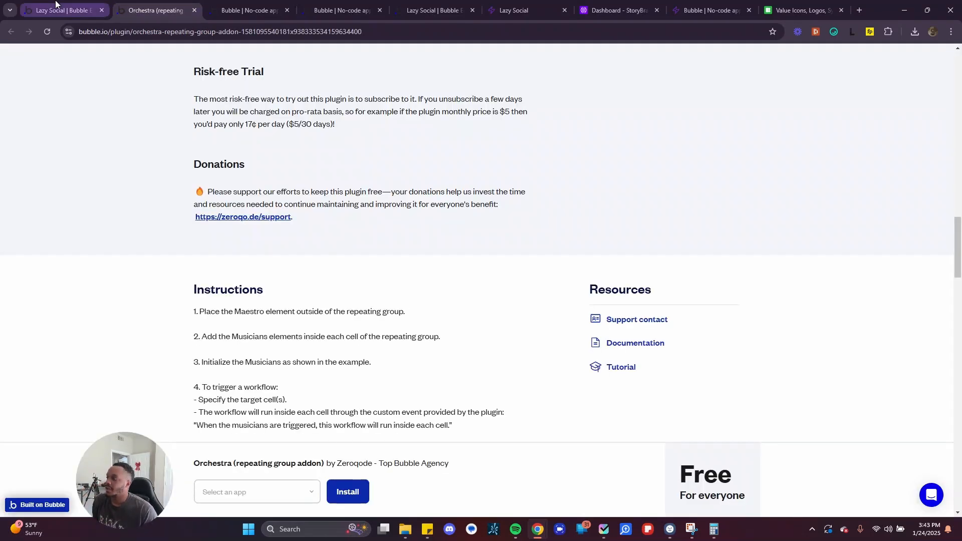
left_click(64, 10)
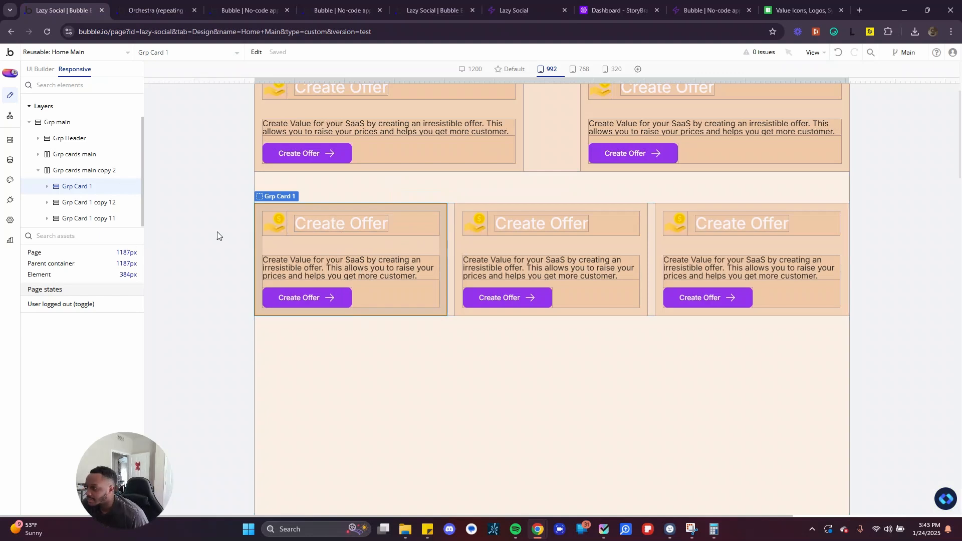
Add a condition to the second row's first card for when Current page width is ≤ 1187
left_click(40, 69)
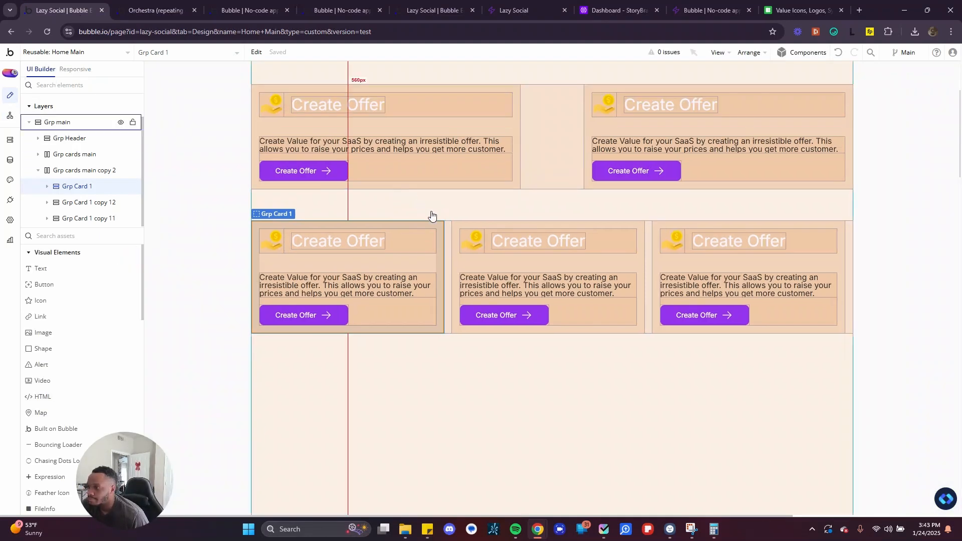
double_click(407, 267)
left_click(146, 157)
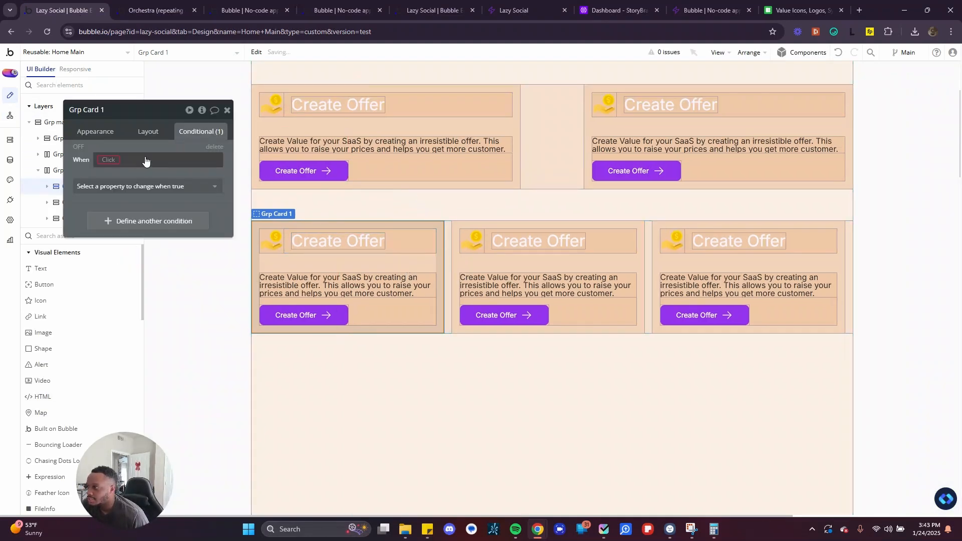
left_click(111, 159)
type("page")
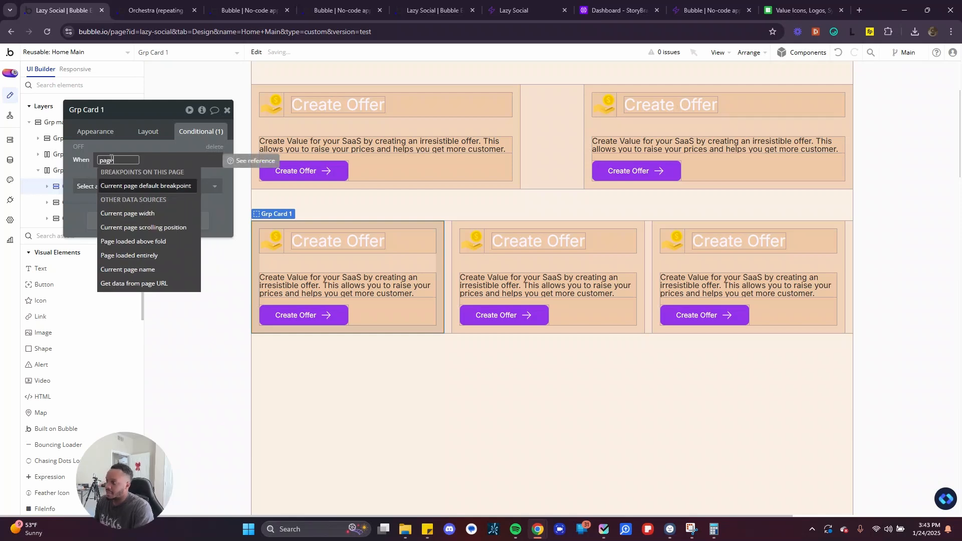
left_click(132, 213)
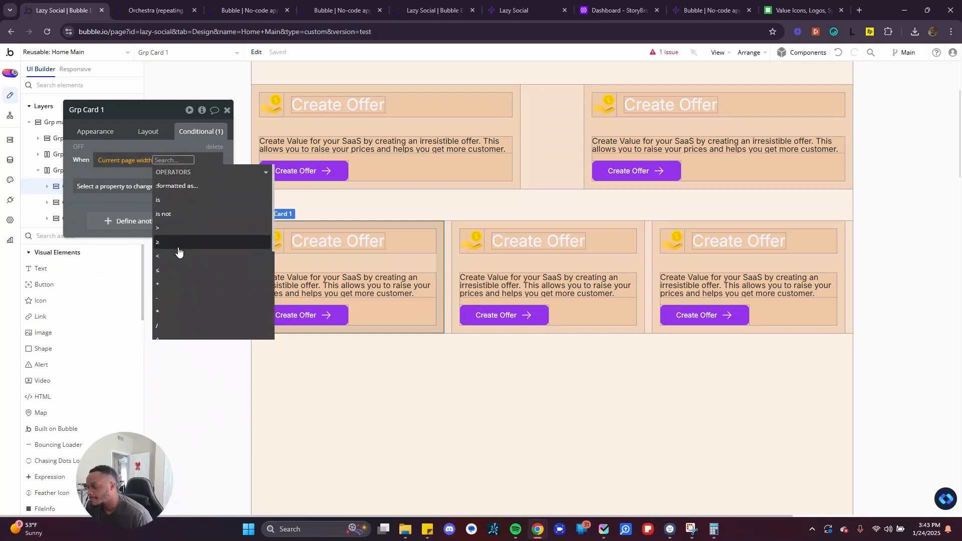
left_click(163, 271)
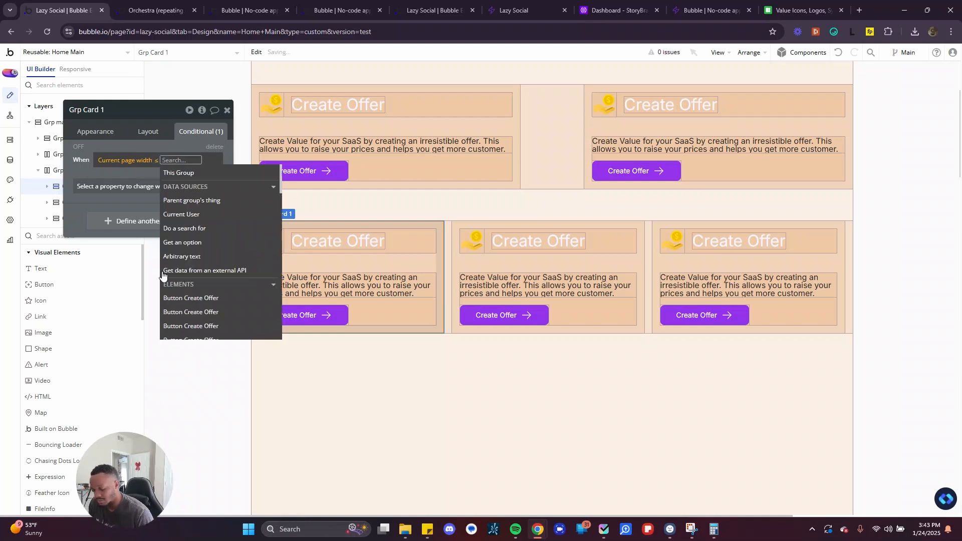
type("10")
key("BackSpace")
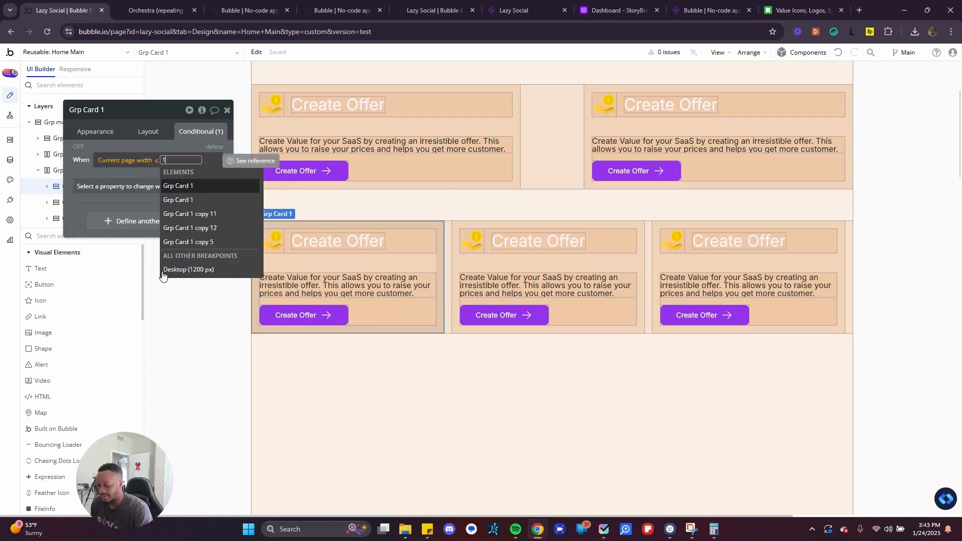
type("187")
key("Return")
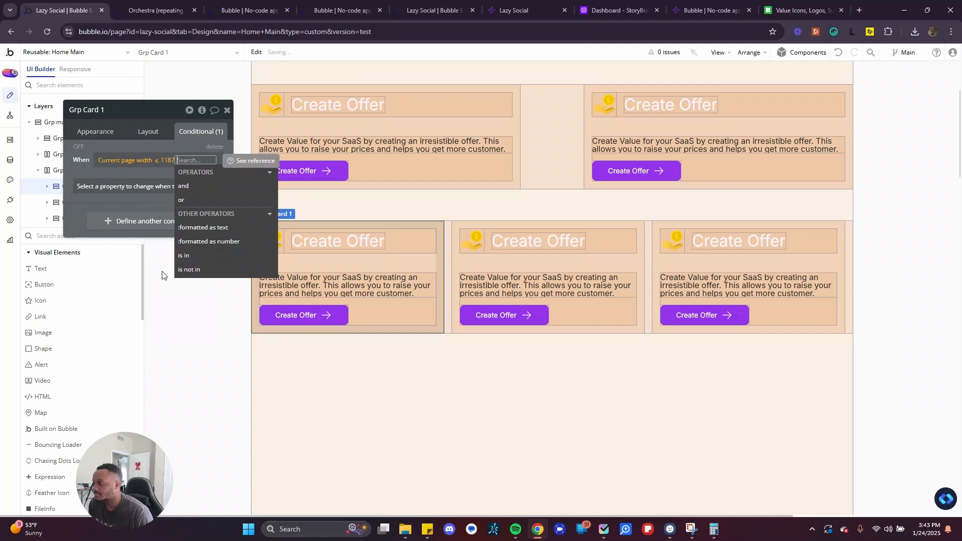
left_click(95, 186)
left_click(92, 170)
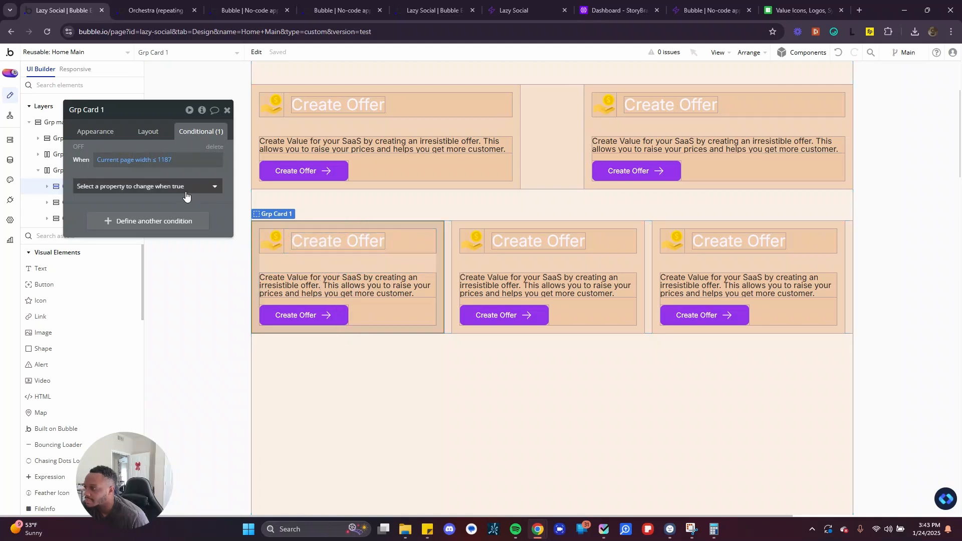
Delete the page-width condition from the second row's first card
left_click(227, 110)
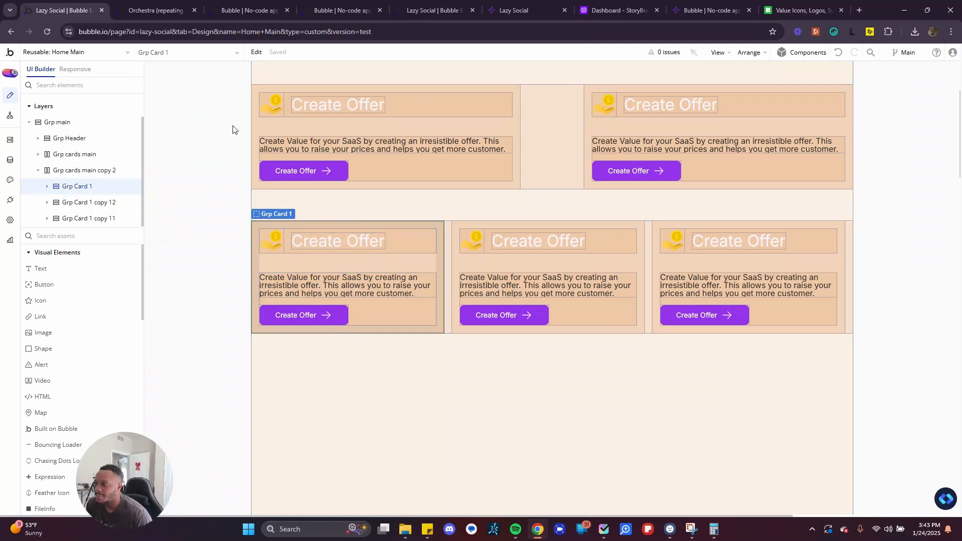
double_click(409, 262)
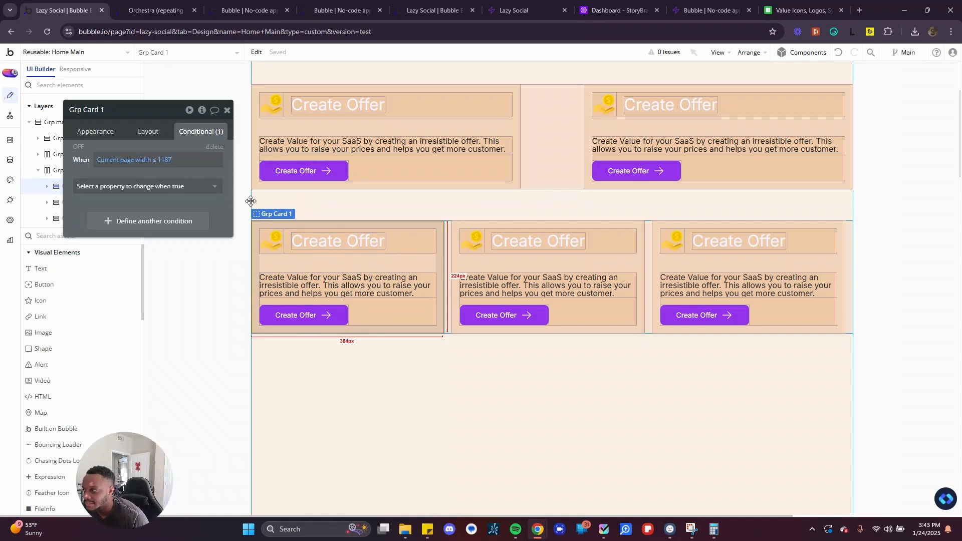
left_click(207, 146)
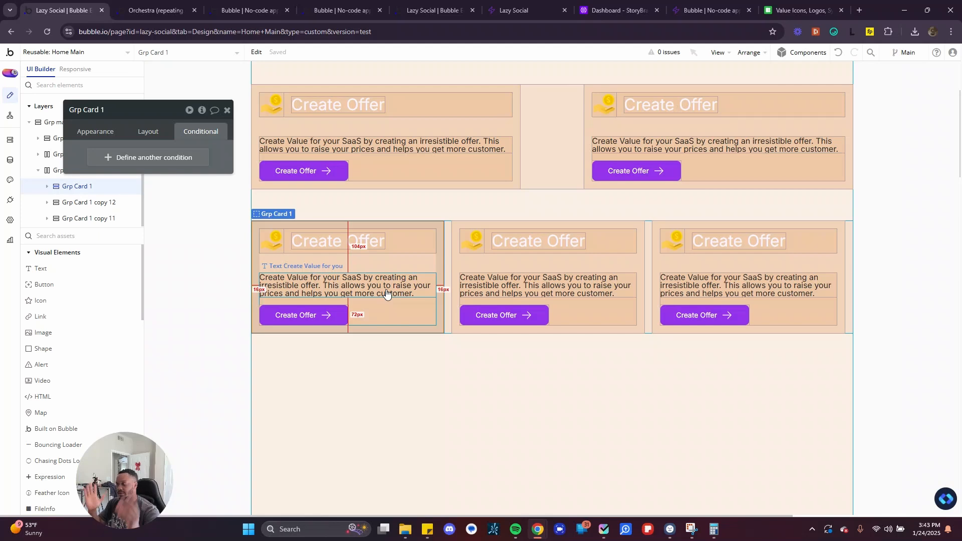
Look over the header and both card rows, and review the layout settings of the main group (Grp main)
scroll(386, 293, "down", 1)
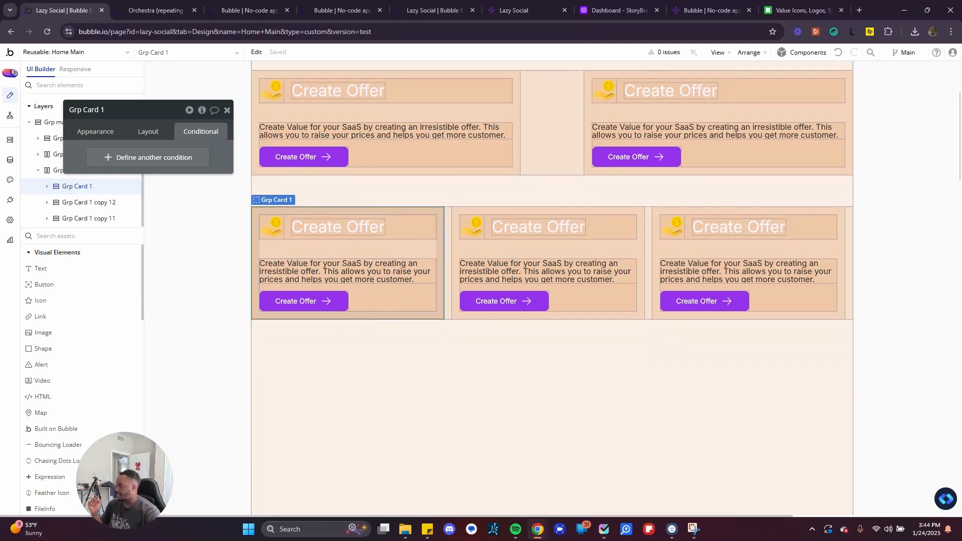
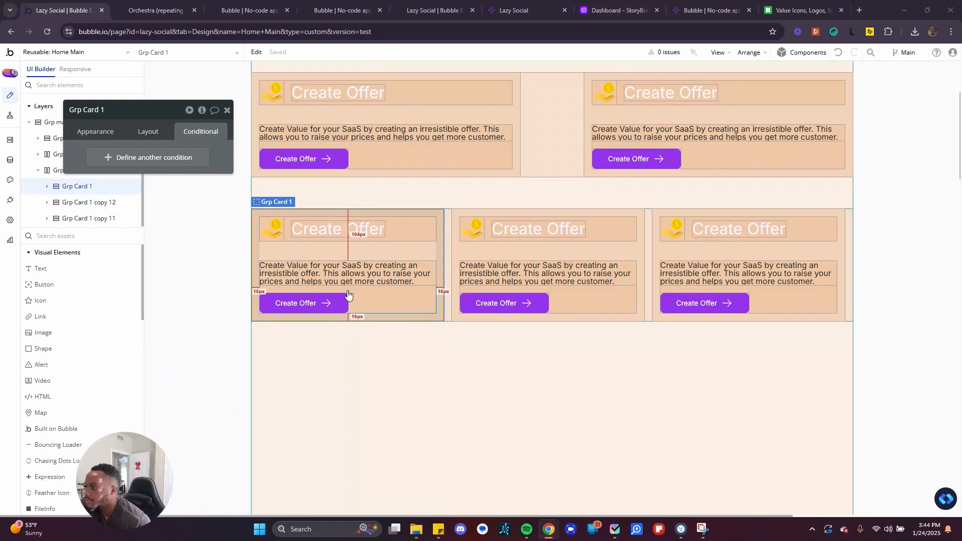
scroll(353, 225, "up", 3)
scroll(356, 371, "down", 1)
scroll(348, 295, "down", 1)
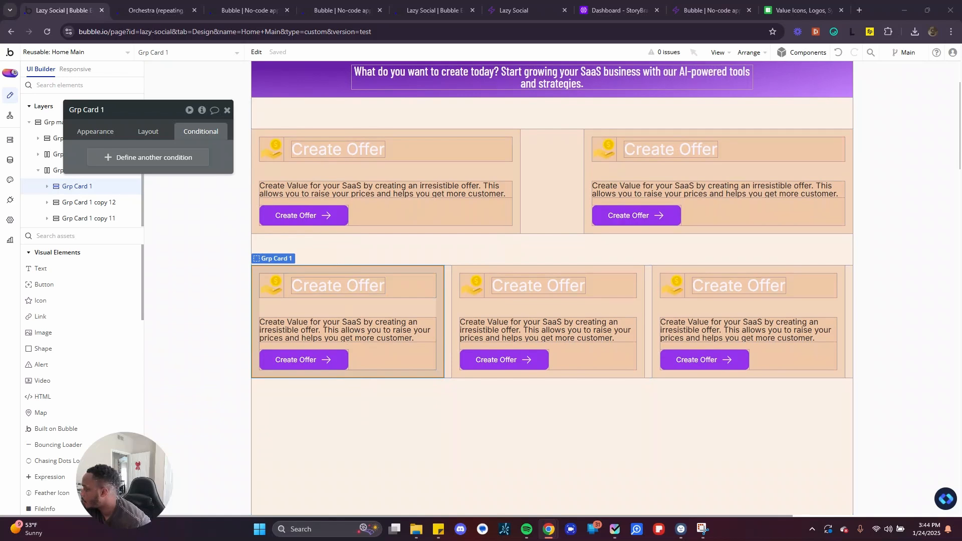
scroll(494, 321, "up", 3)
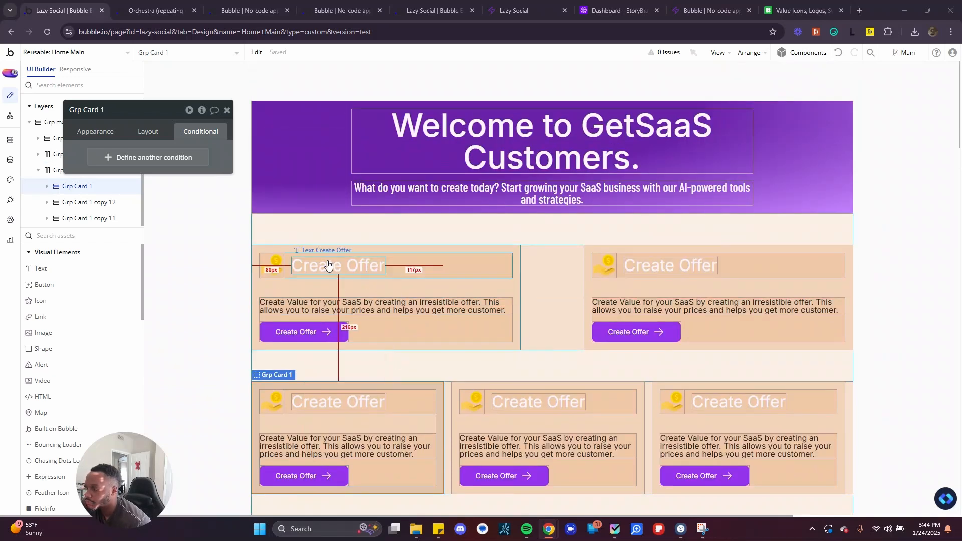
left_click(481, 289)
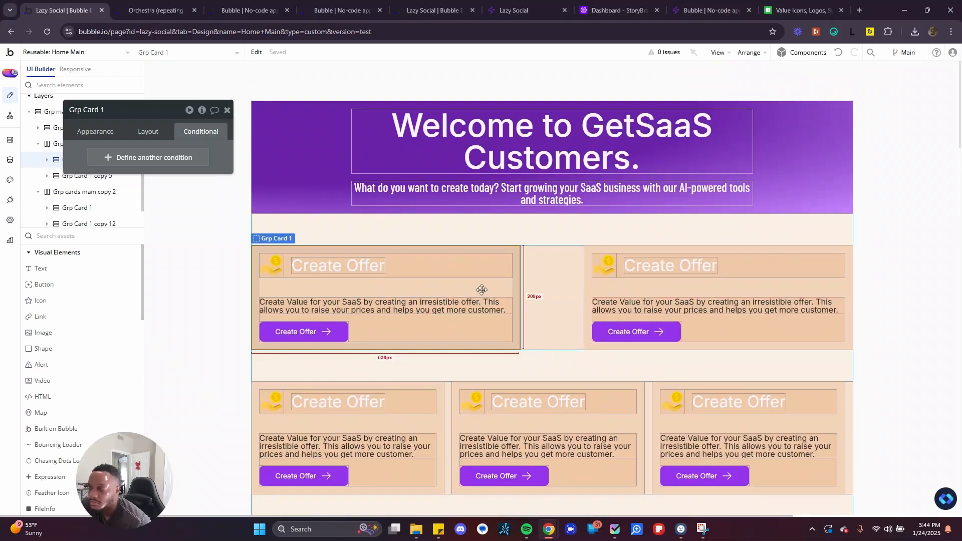
left_click(96, 133)
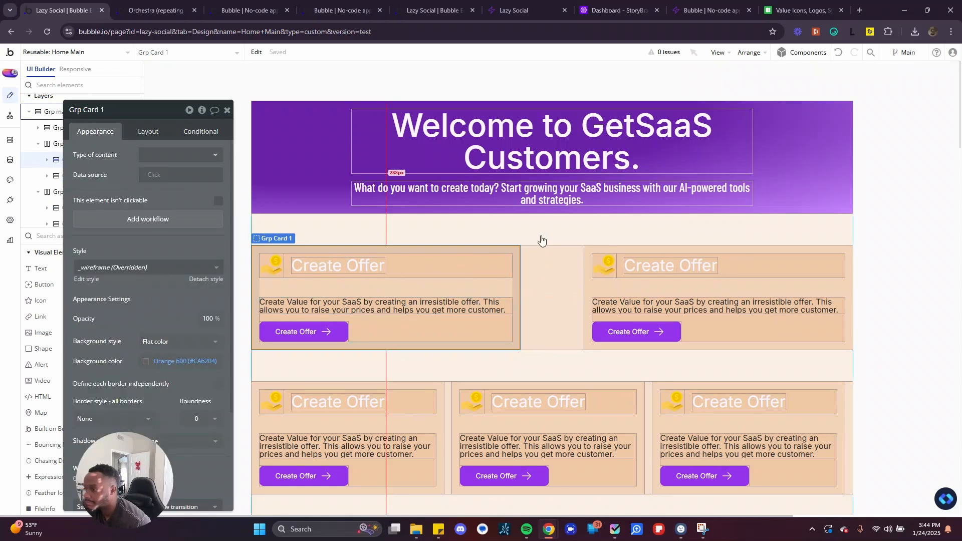
scroll(504, 391, "down", 10)
left_click(275, 266)
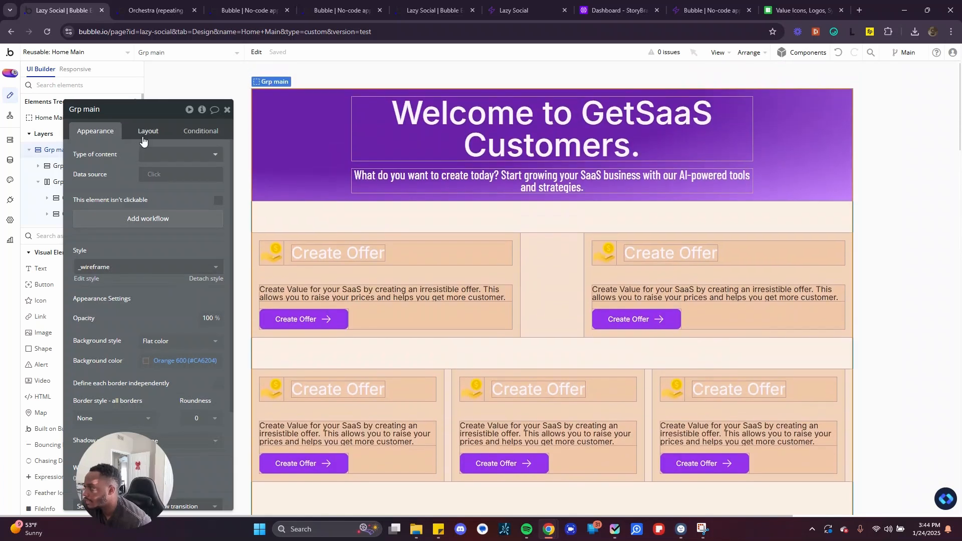
left_click(143, 134)
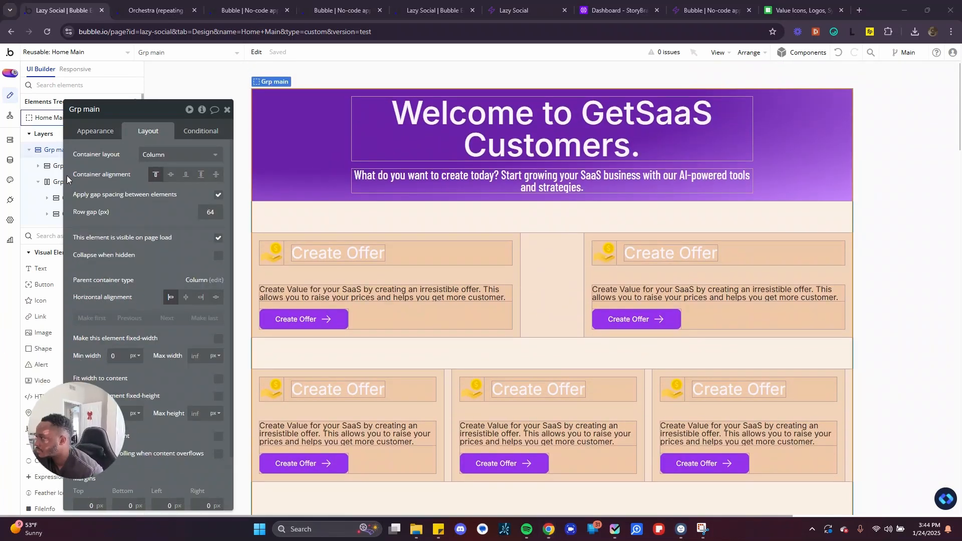
left_click_drag(129, 149, 231, 72)
scroll(240, 236, "down", 1)
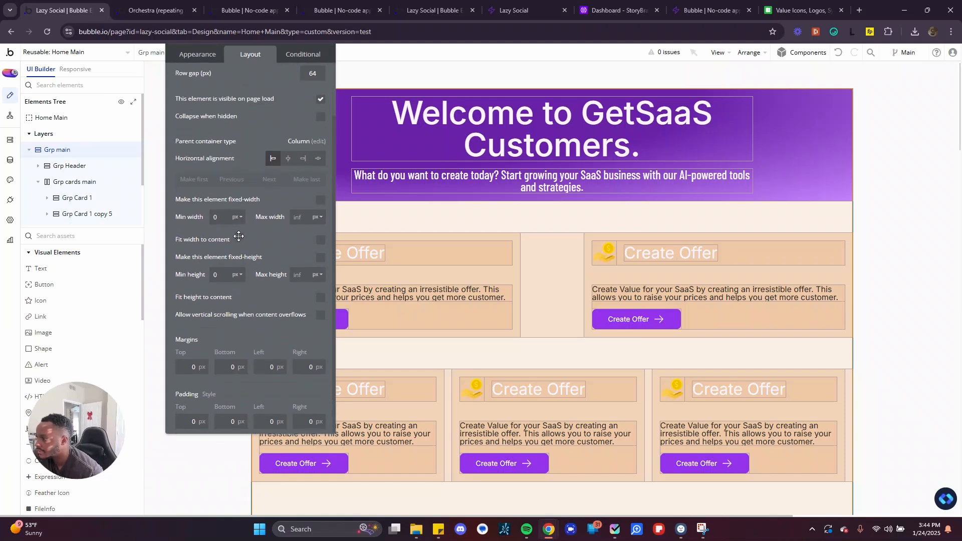
Set the minimum height of the Home Main reusable element to 0
left_click(66, 121)
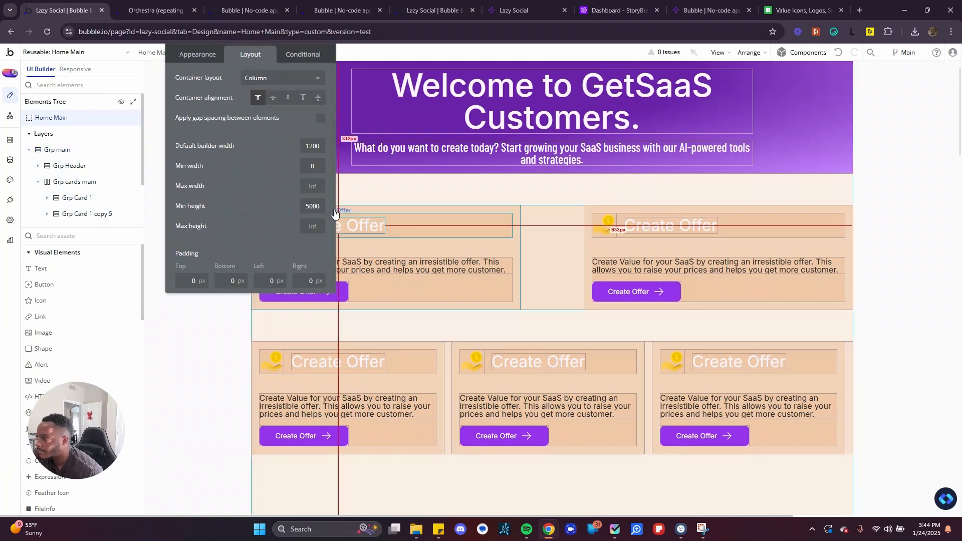
double_click(312, 206)
type("0")
left_click(286, 172)
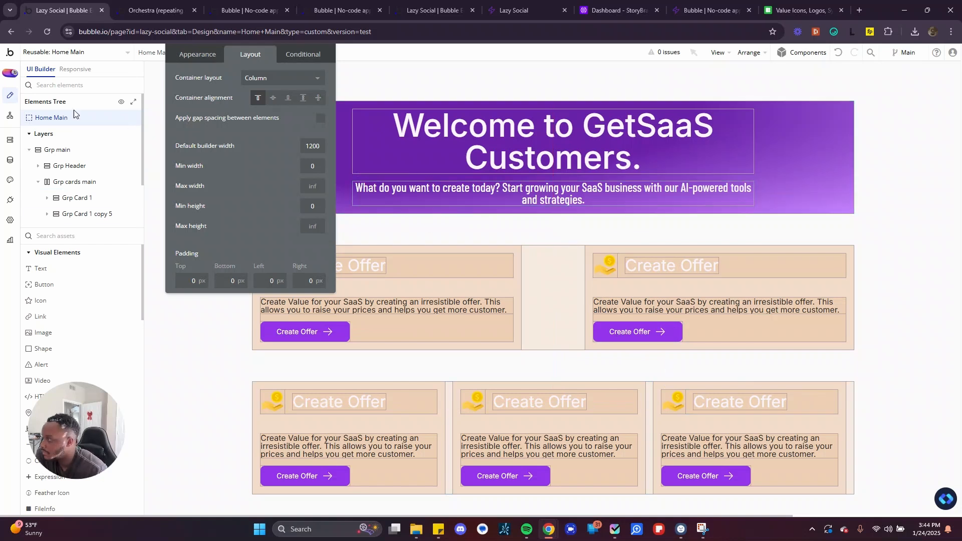
left_click(359, 208)
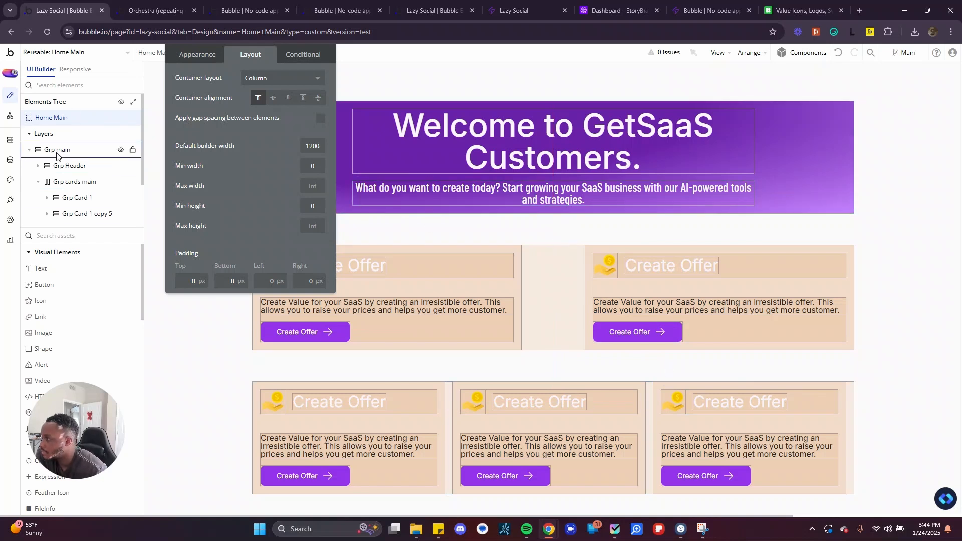
Set the background color of Grp main to the Background color variable (#111827)
left_click(196, 54)
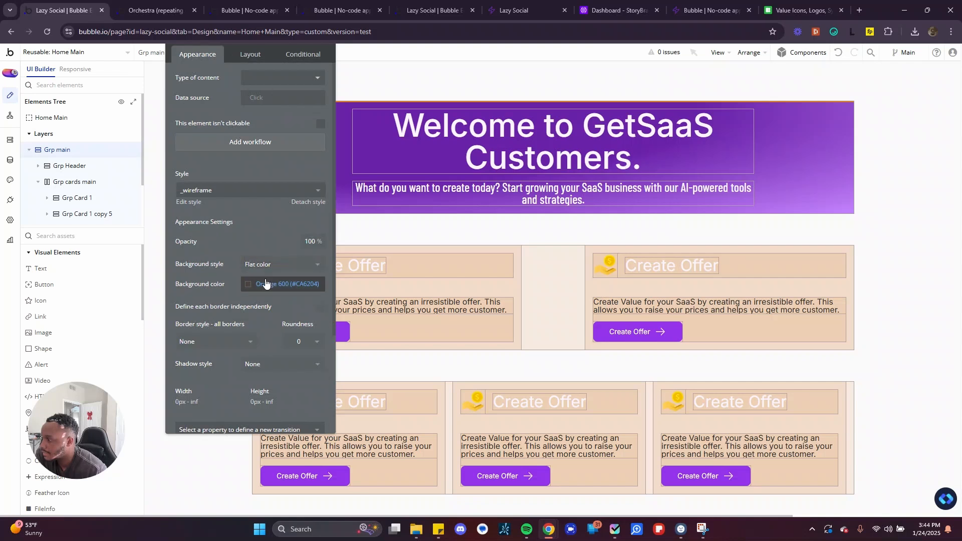
left_click(266, 284)
left_click(296, 419)
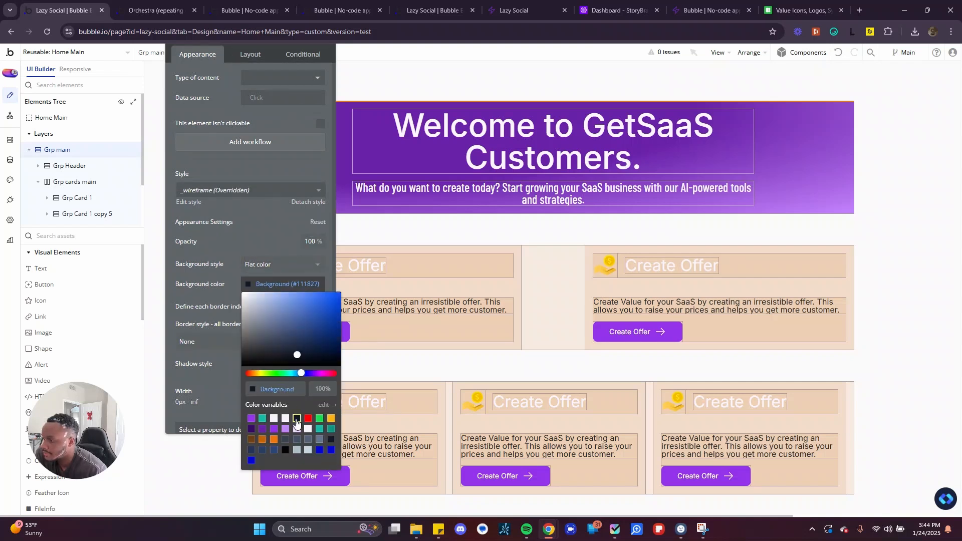
left_click(254, 235)
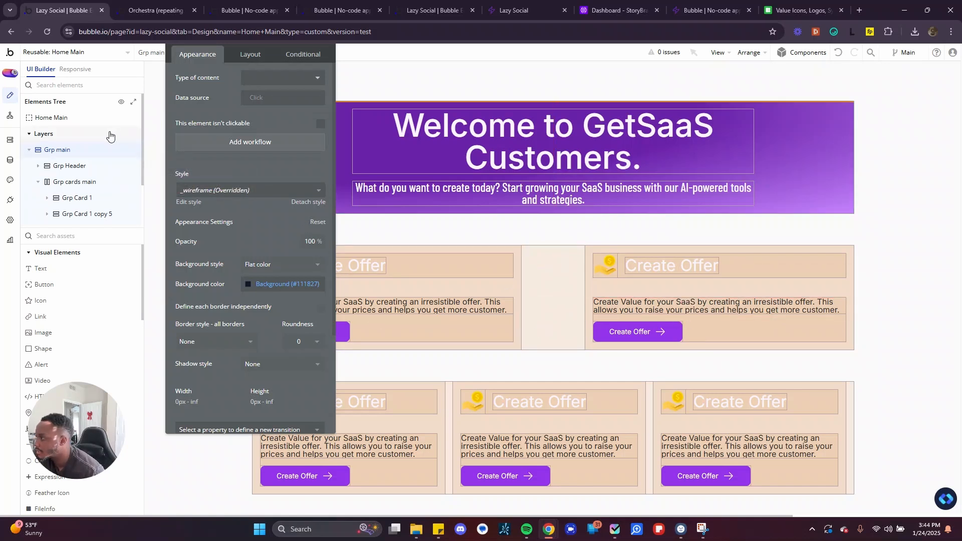
Make Grp main fit its height to its content, and close its properties
left_click(250, 54)
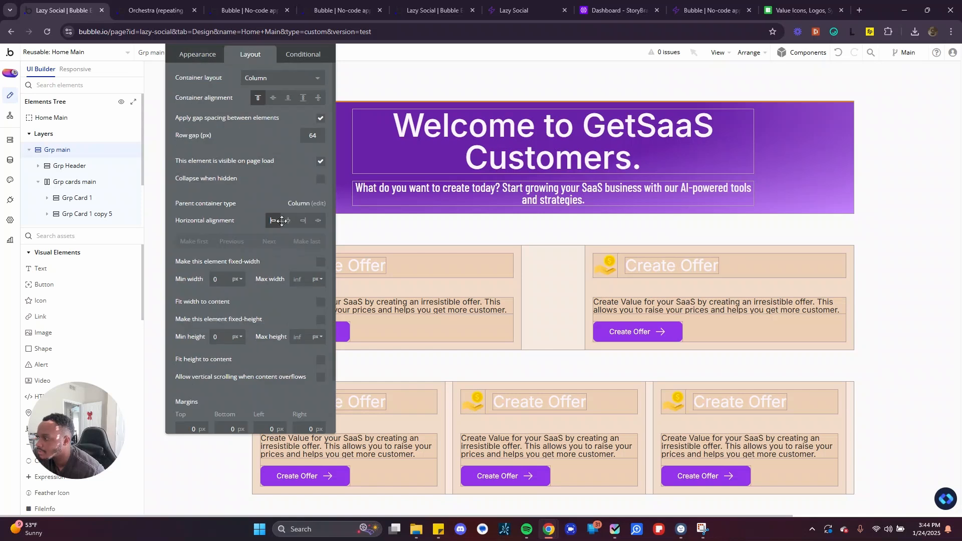
scroll(279, 326, "down", 1)
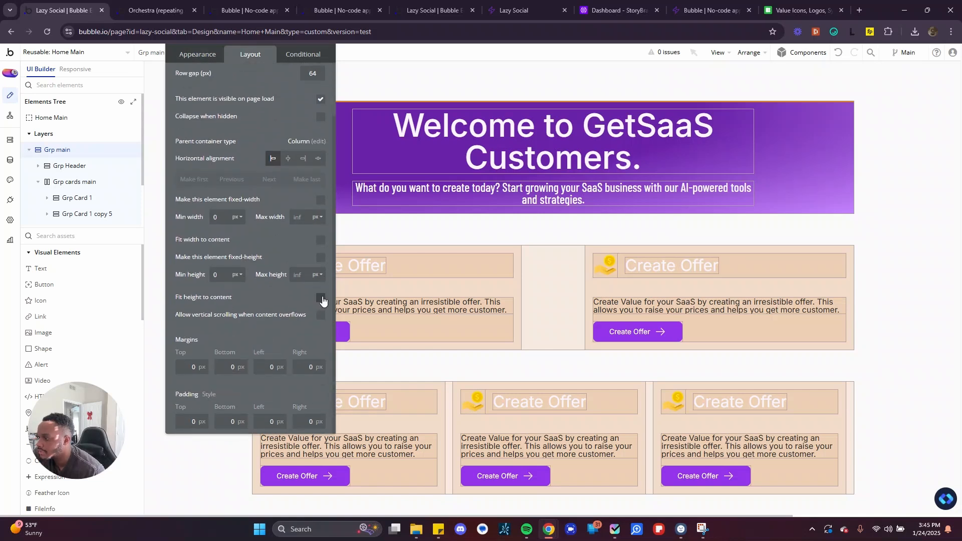
left_click(321, 298)
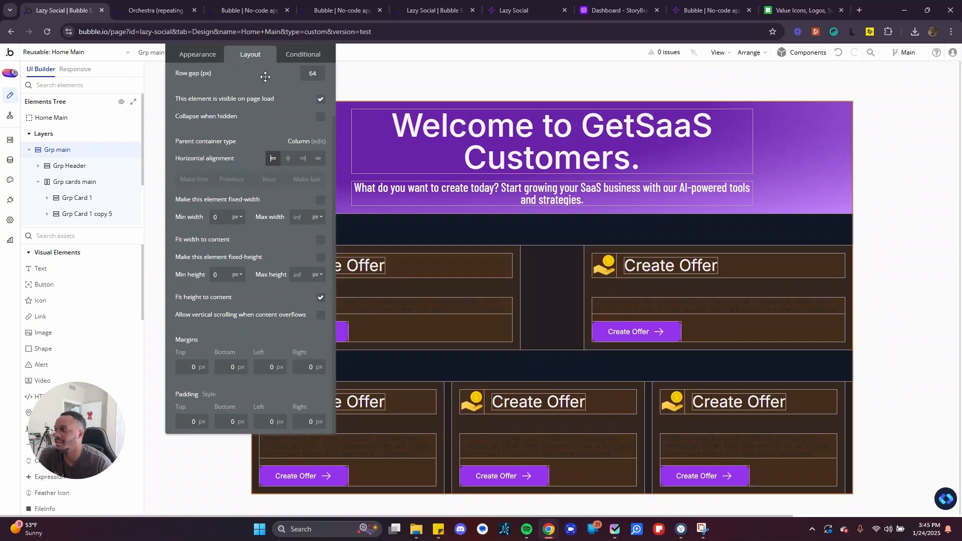
left_click_drag(266, 75, 241, 107)
left_click(302, 66)
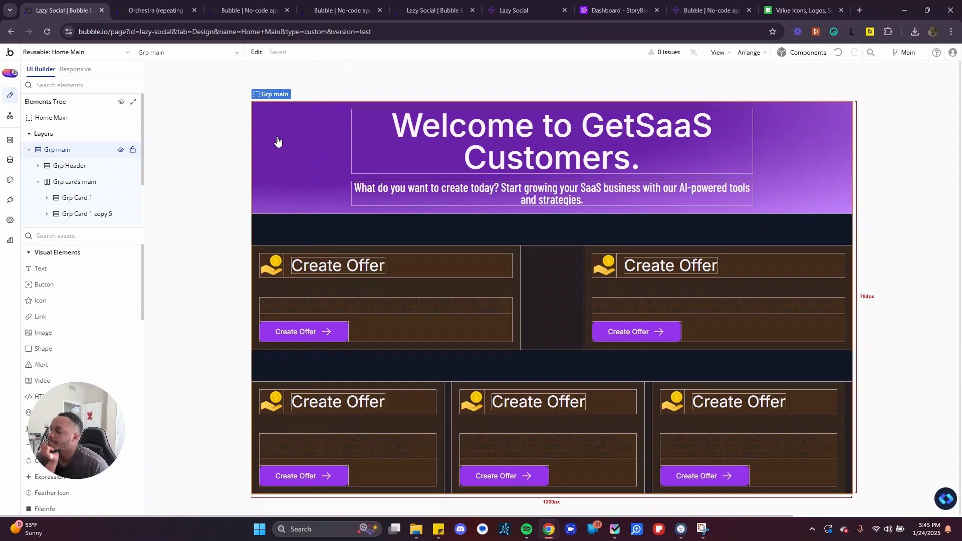
Set the font color of the description text in the first row's first card to Grey 500
double_click(313, 305)
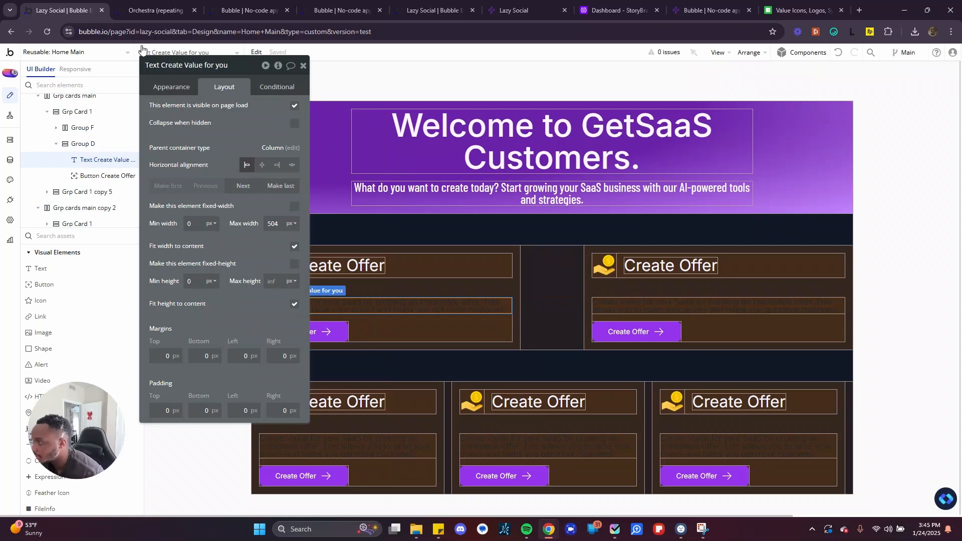
left_click(169, 85)
left_click(237, 382)
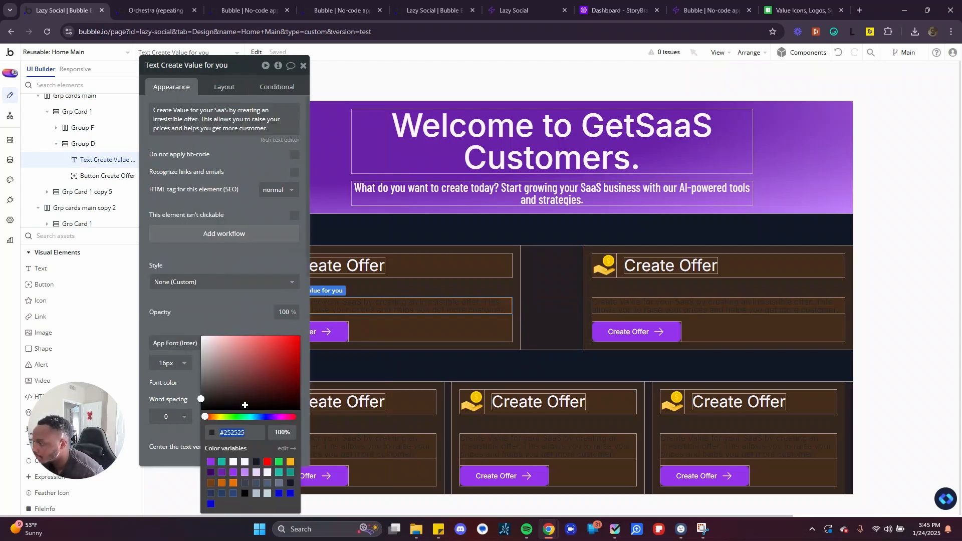
left_click(276, 482)
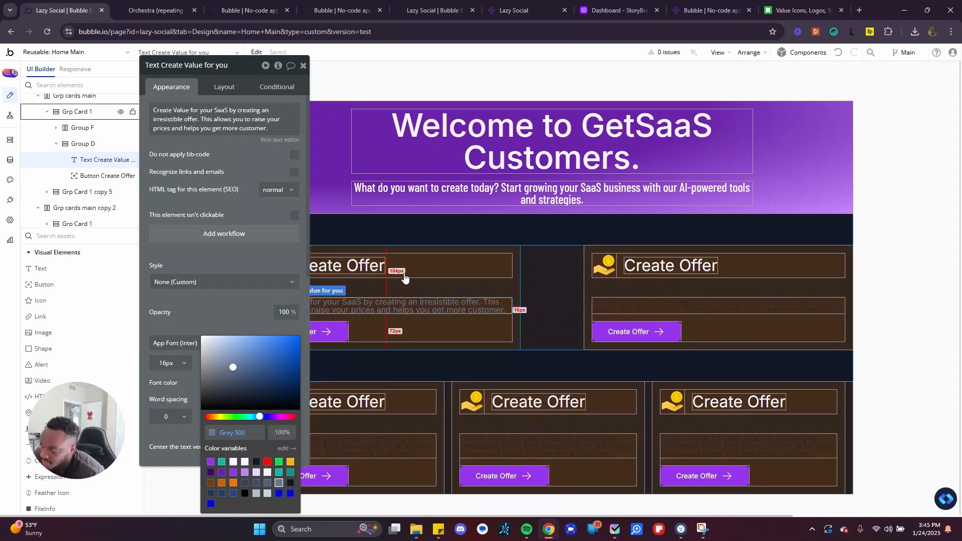
left_click_drag(252, 68, 106, 93)
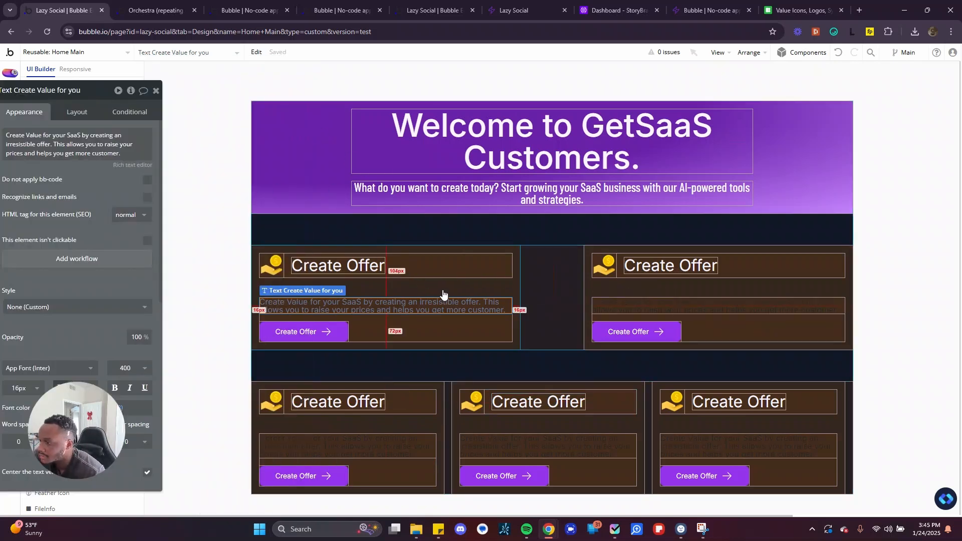
Set the background color of the first row's first card to the Background color variable (#111827)
left_click(402, 287)
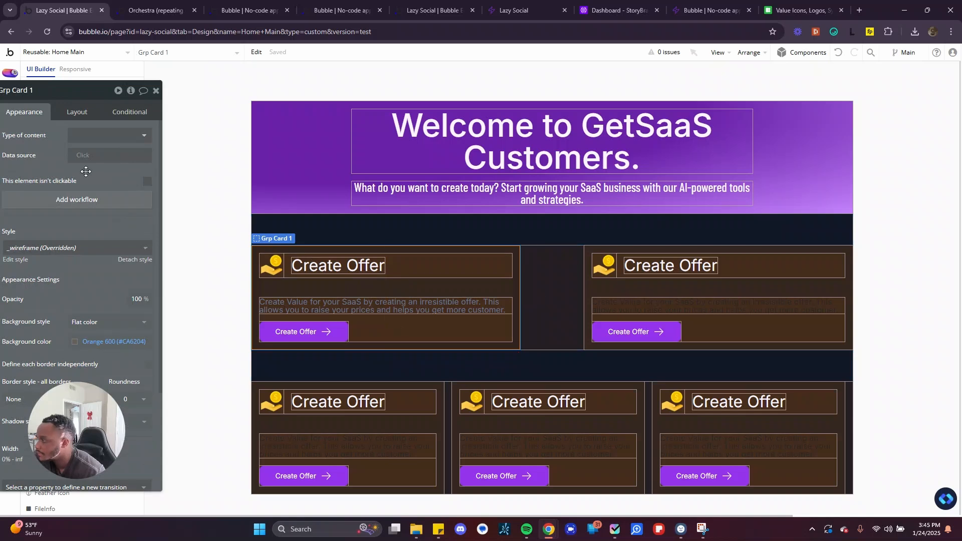
left_click_drag(87, 133, 181, 126)
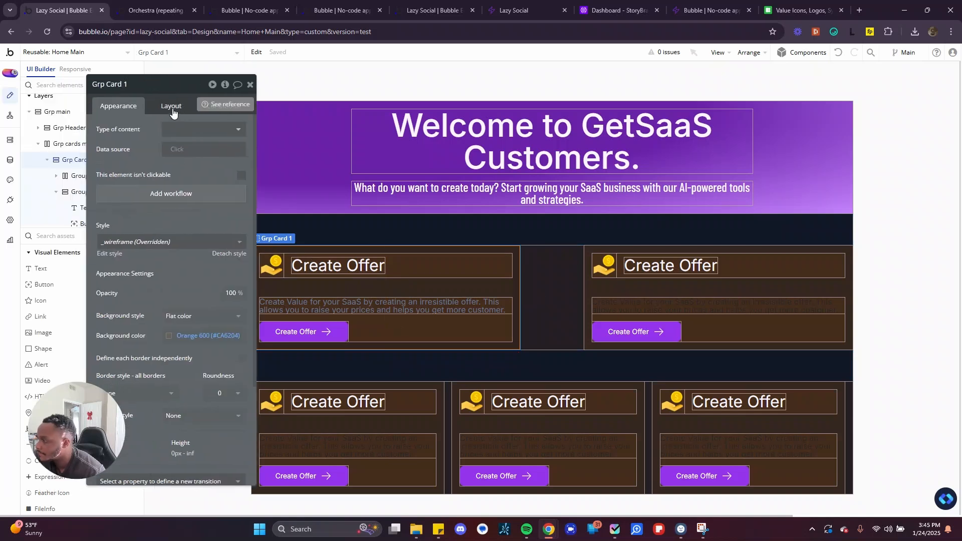
left_click(208, 335)
left_click(217, 469)
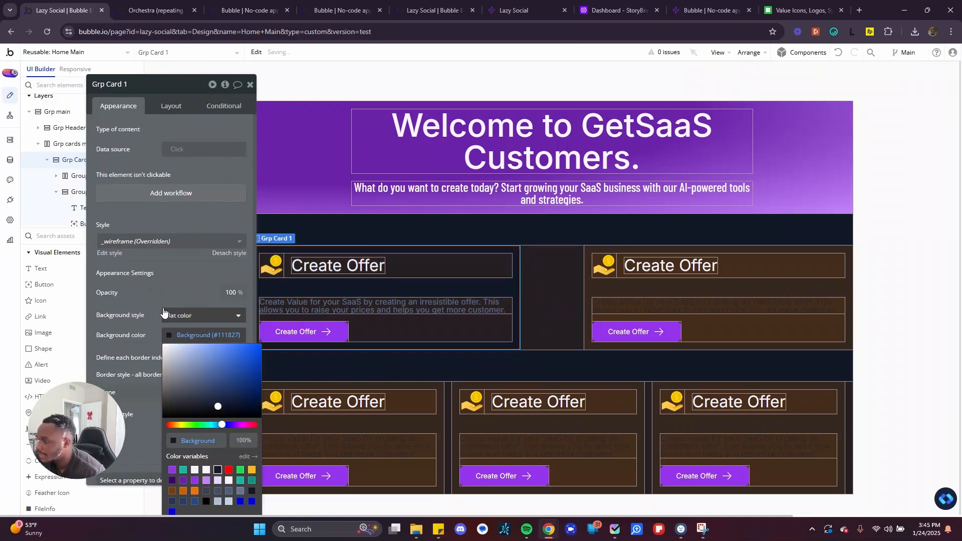
left_click(494, 232)
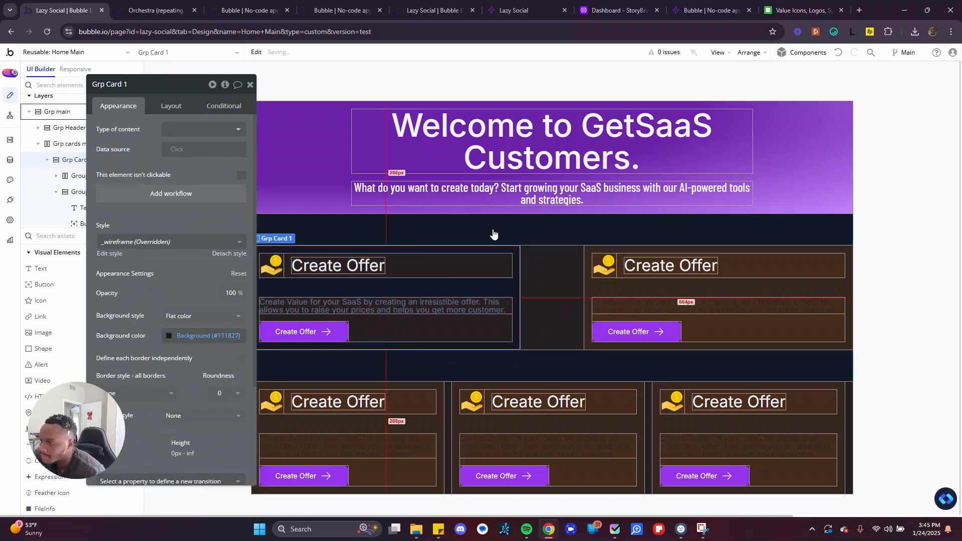
Give the first row's first card a solid border on all sides, colored Purple 800
left_click(499, 284)
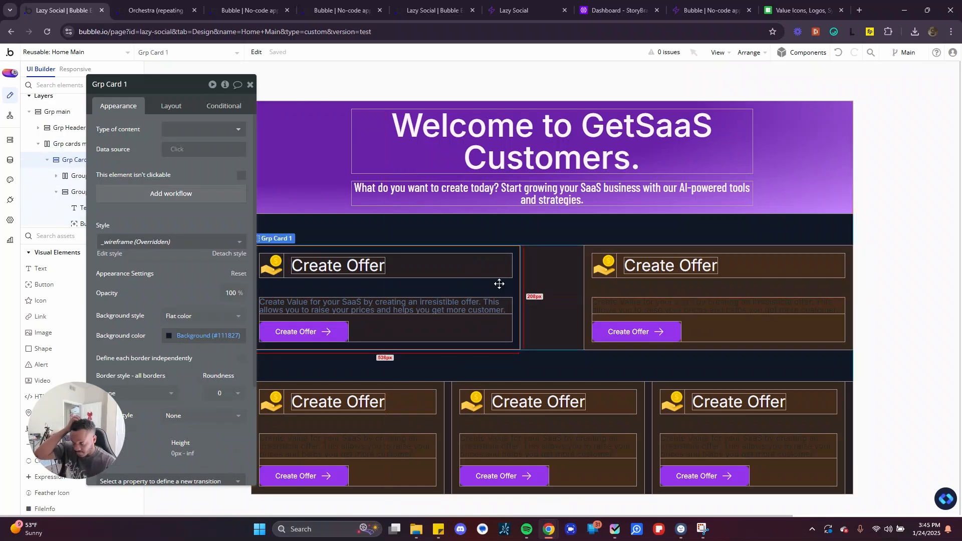
left_click_drag(165, 287, 167, 250)
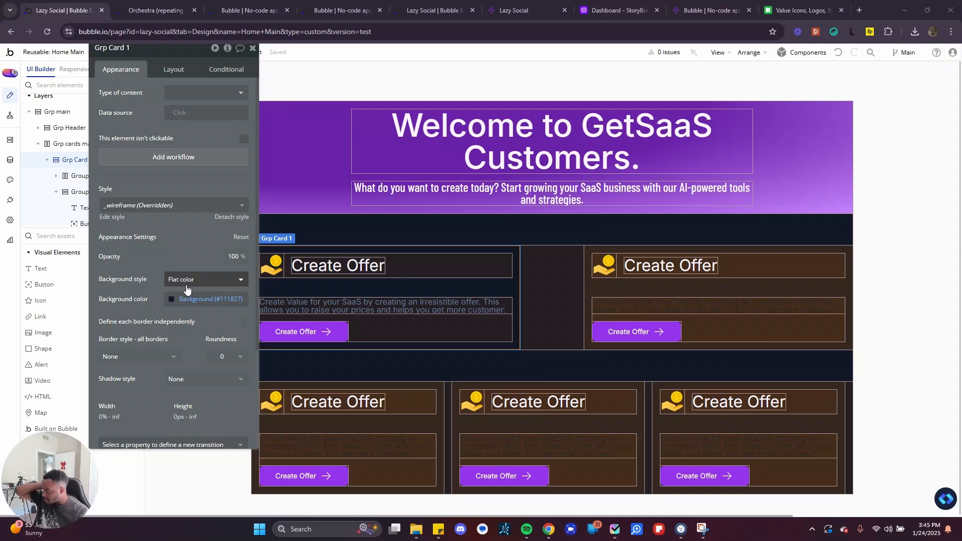
scroll(186, 288, "down", 3)
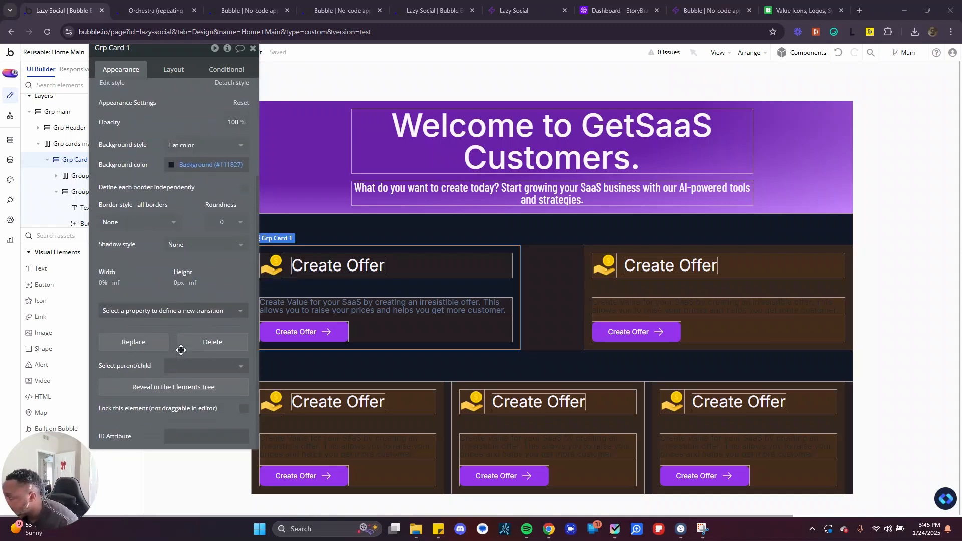
left_click(170, 223)
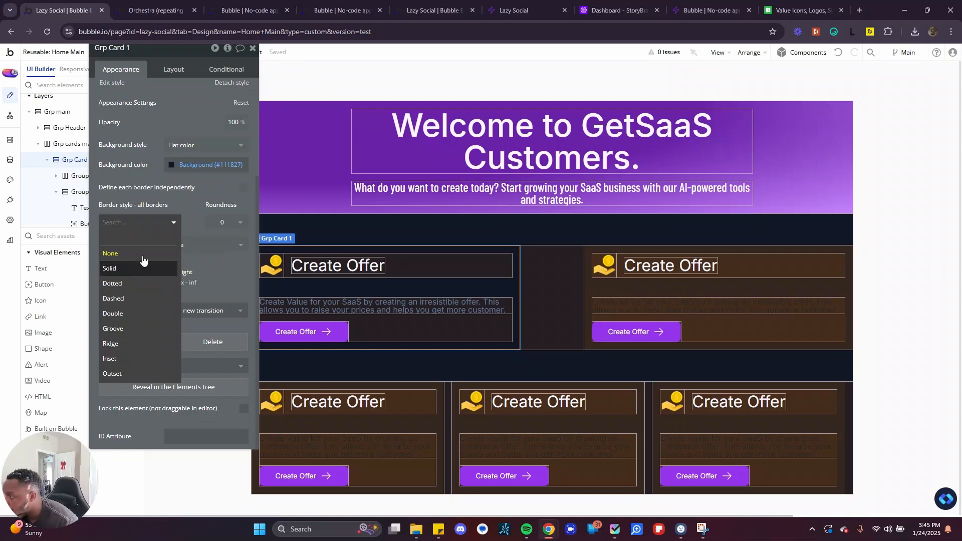
left_click(142, 265)
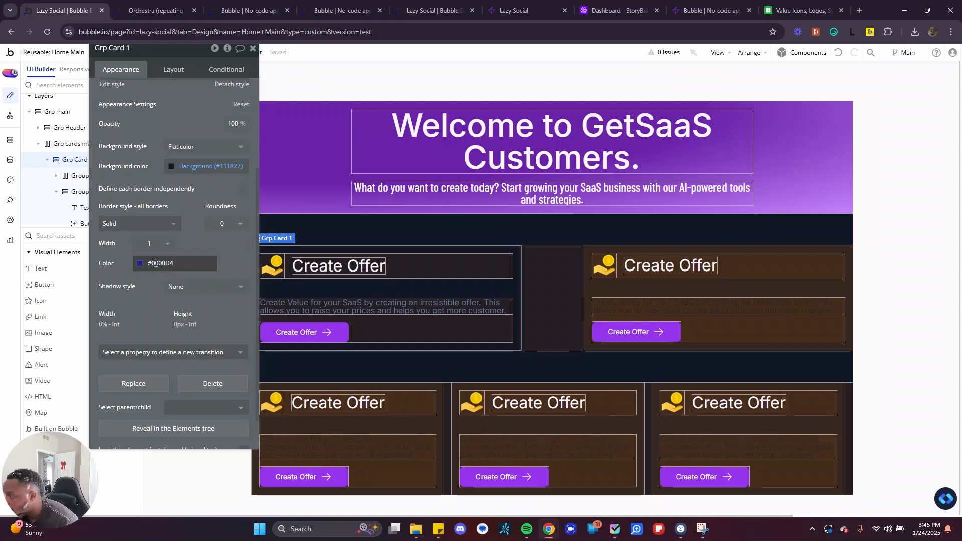
left_click(156, 263)
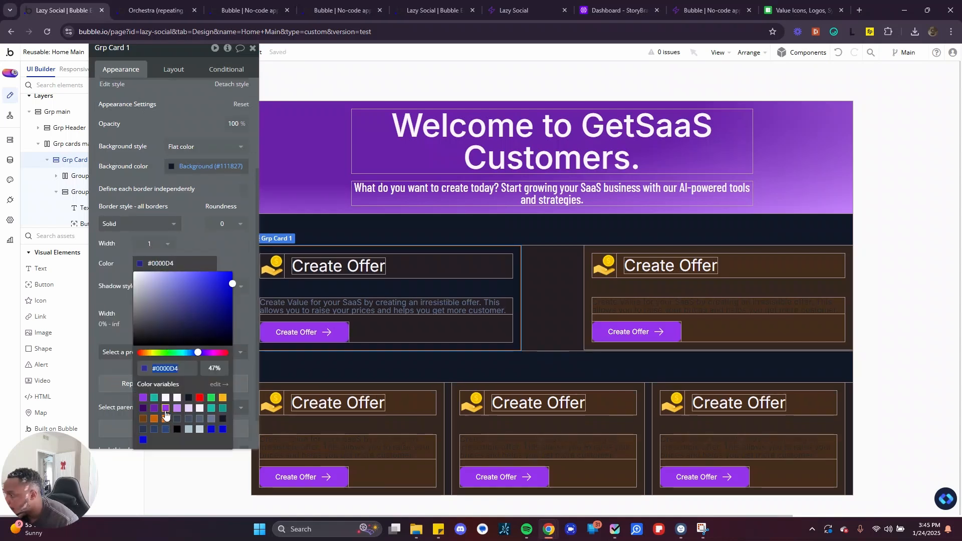
left_click(165, 409)
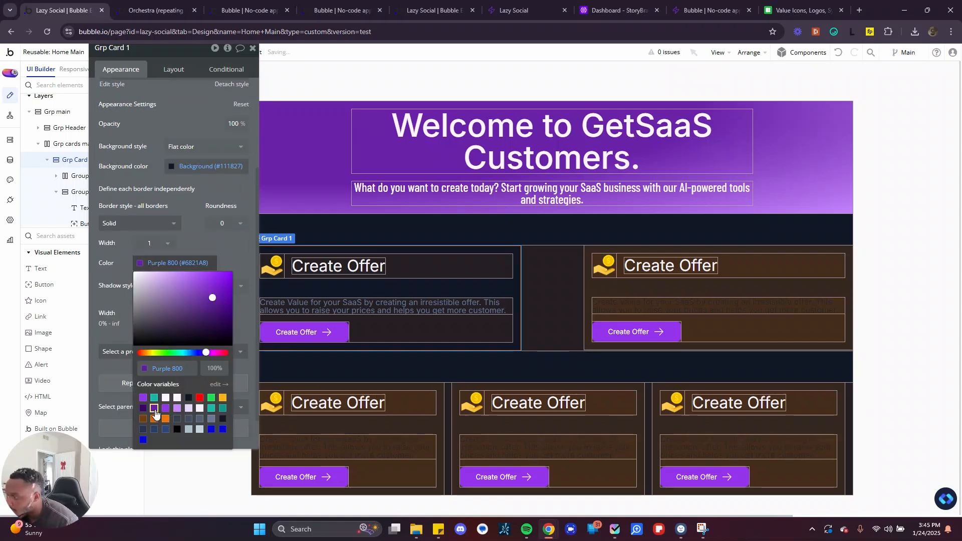
left_click(353, 237)
left_click(405, 257)
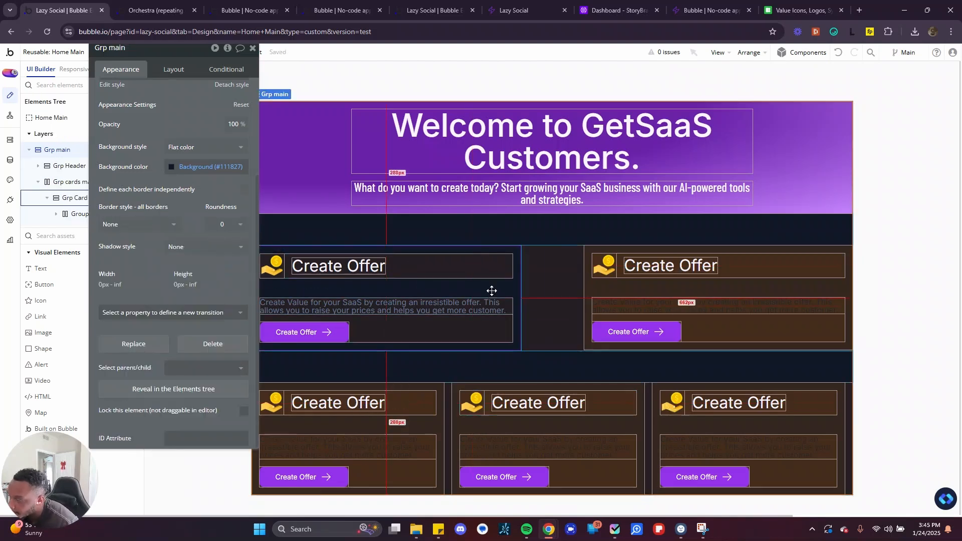
Try a border width of 0.5 on the first row's first card, and restore the width to 1
left_click(155, 246)
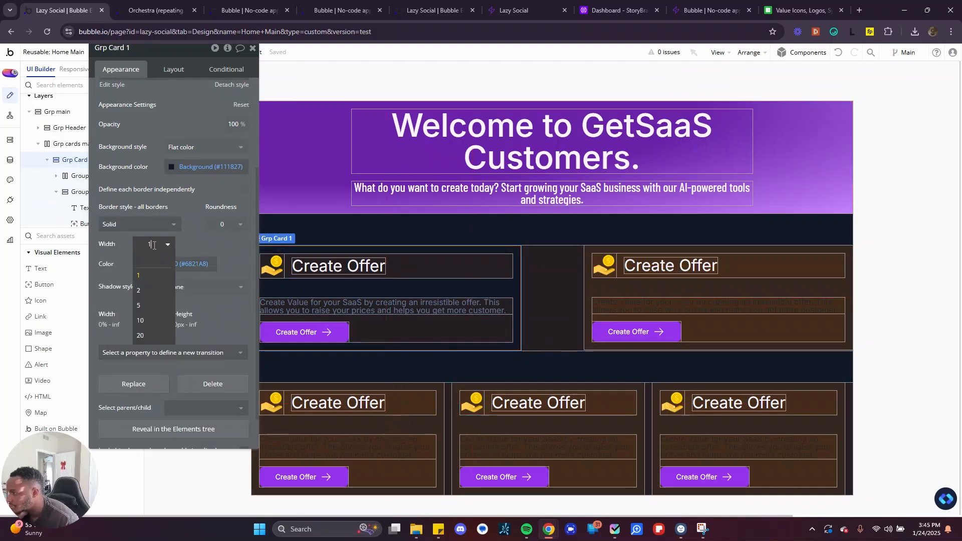
type("0.5")
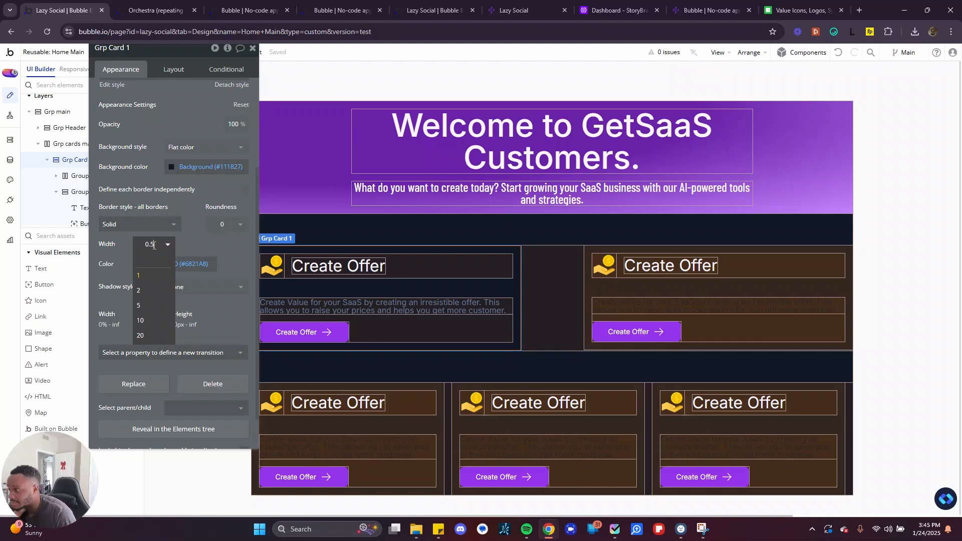
key("Return")
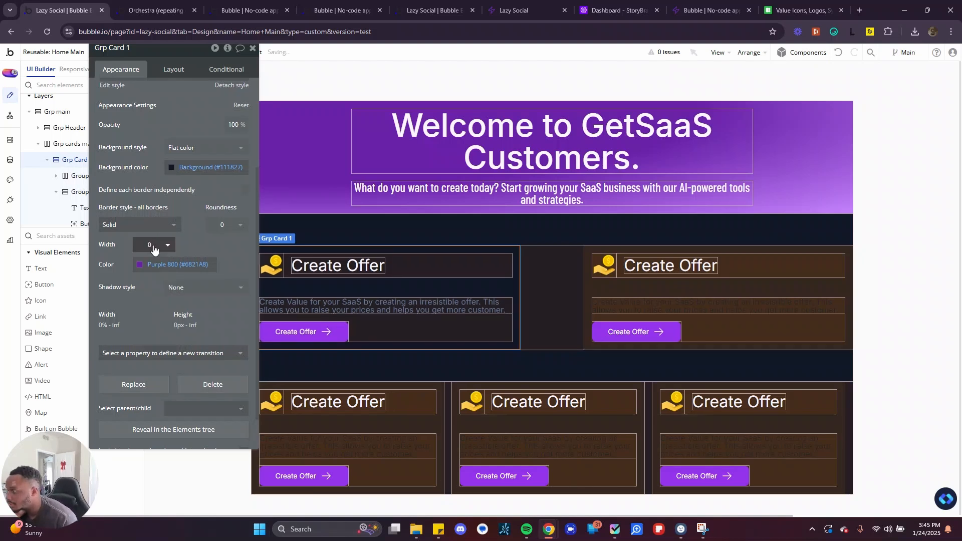
left_click(154, 247)
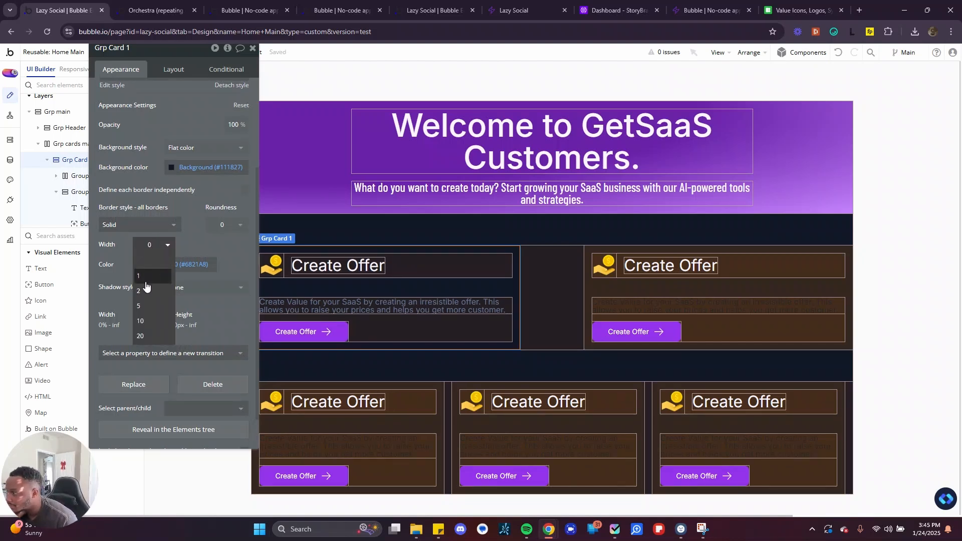
left_click(140, 276)
Set the border roundness of the first row's first card to 8
left_click(222, 228)
key("BackSpace")
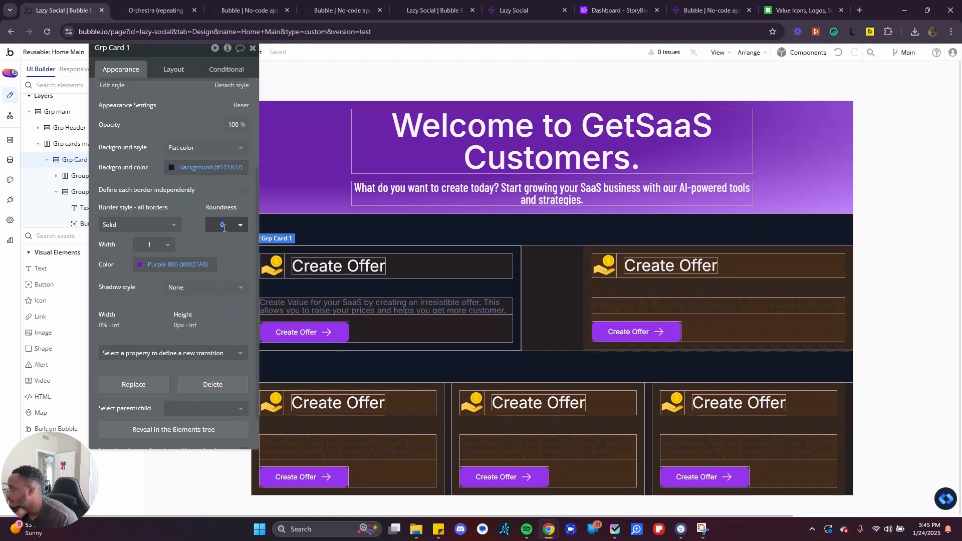
type("8")
key("Return")
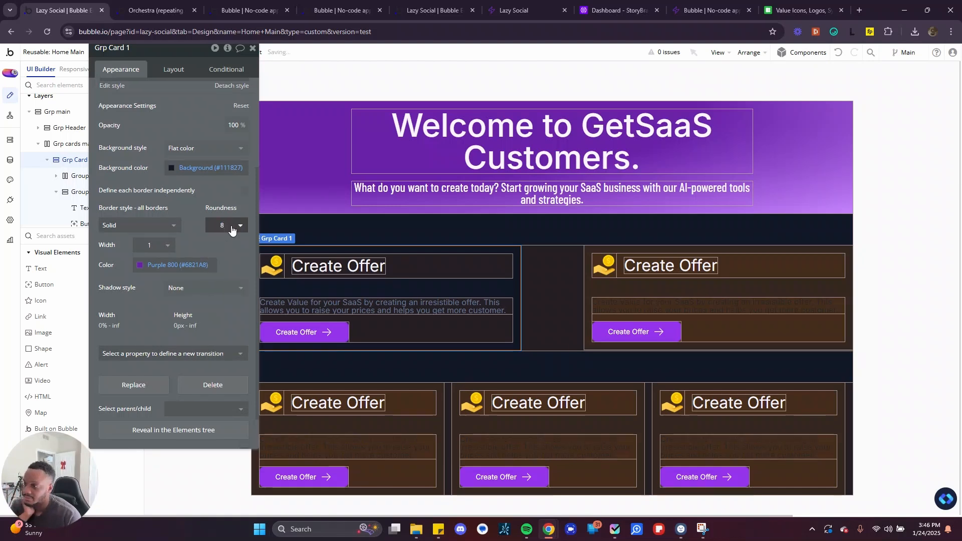
left_click(359, 223)
scroll(403, 292, "down", 1)
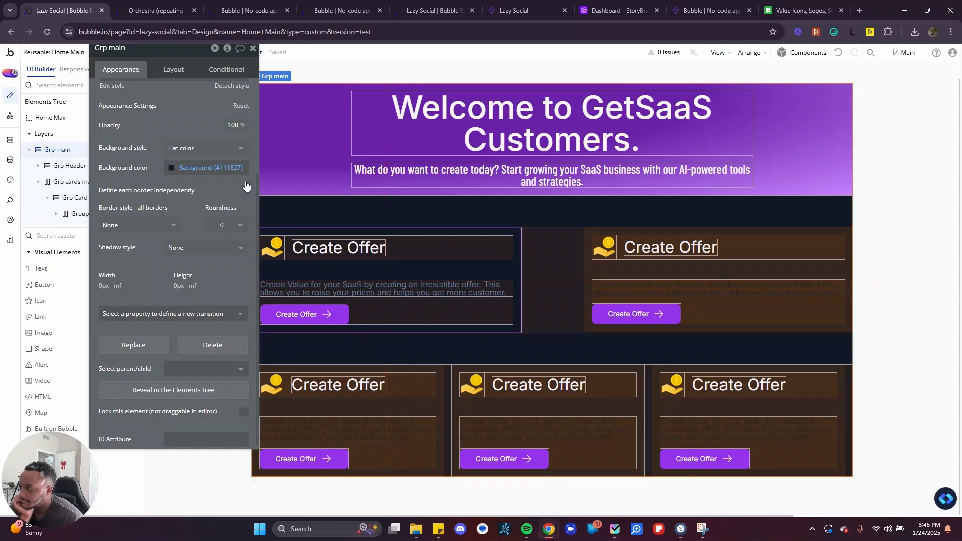
Set the background style to None for the heading group and the description group in the first row's first card
left_click_drag(227, 192, 106, 236)
scroll(439, 332, "up", 1)
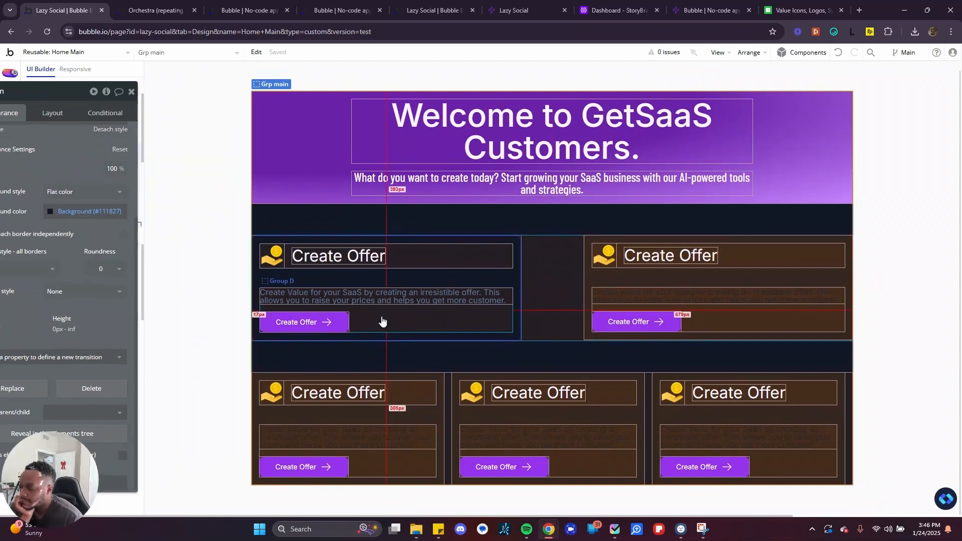
left_click(410, 244)
left_click(420, 265)
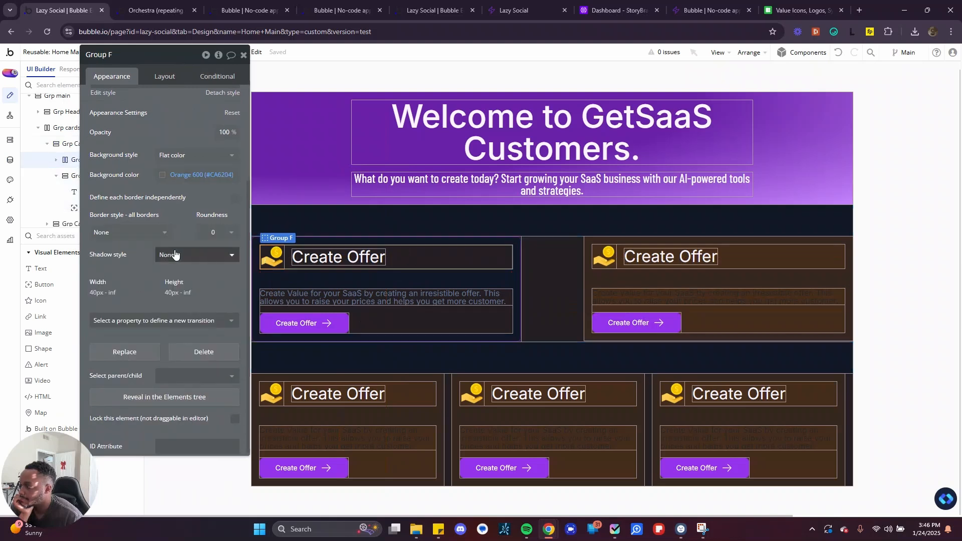
left_click(168, 155)
left_click(173, 187)
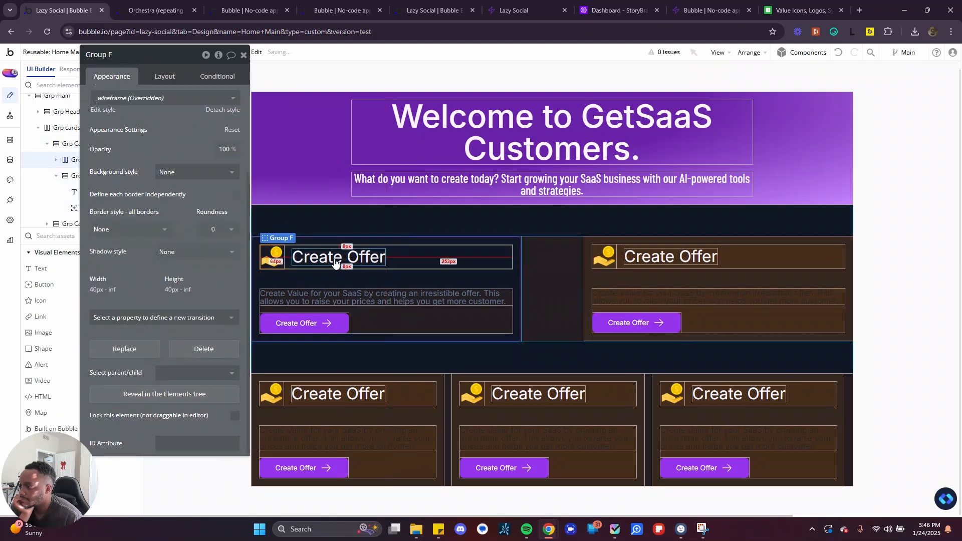
left_click(407, 302)
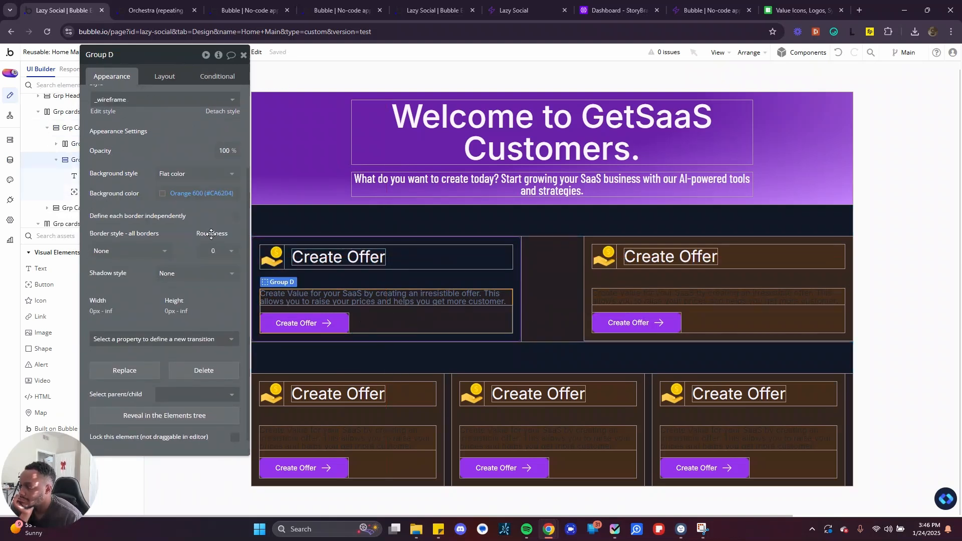
left_click(174, 175)
left_click(170, 205)
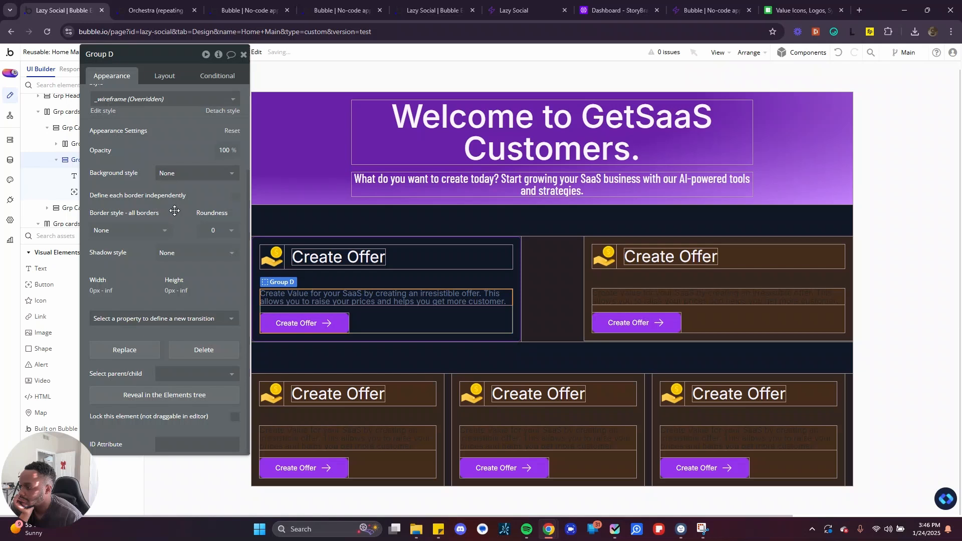
left_click(370, 277)
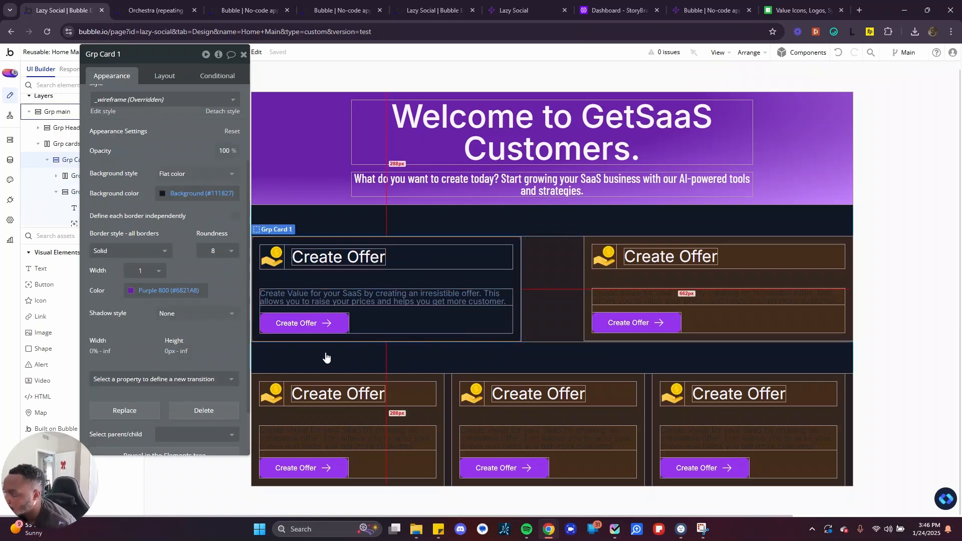
Change the font color of the first card's description text to Grey 400 (#A9C0D0)
left_click(328, 300)
left_click(165, 259)
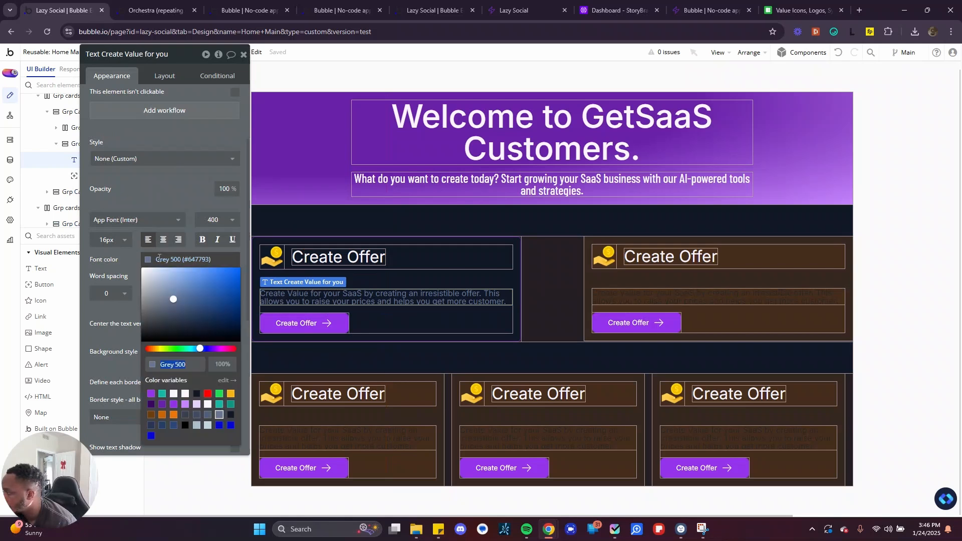
left_click(208, 425)
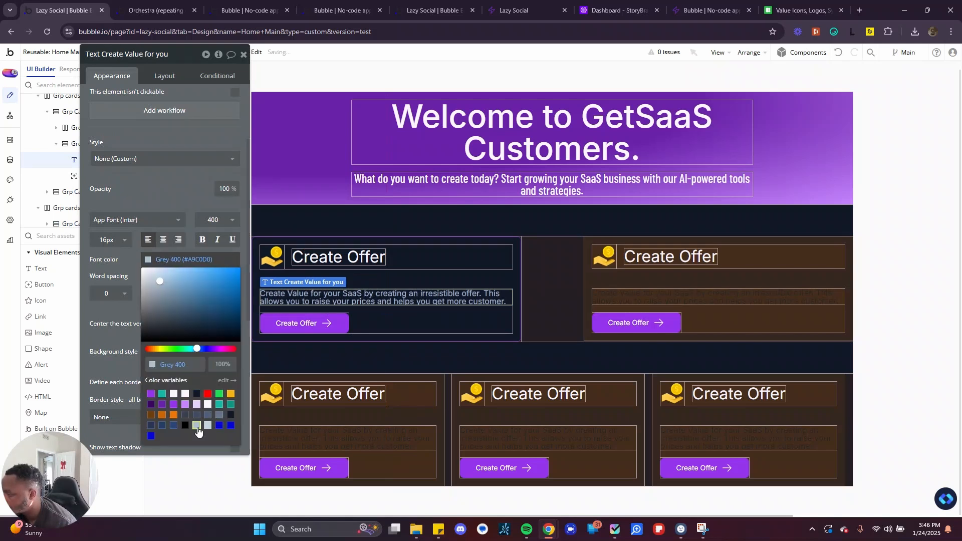
left_click(362, 342)
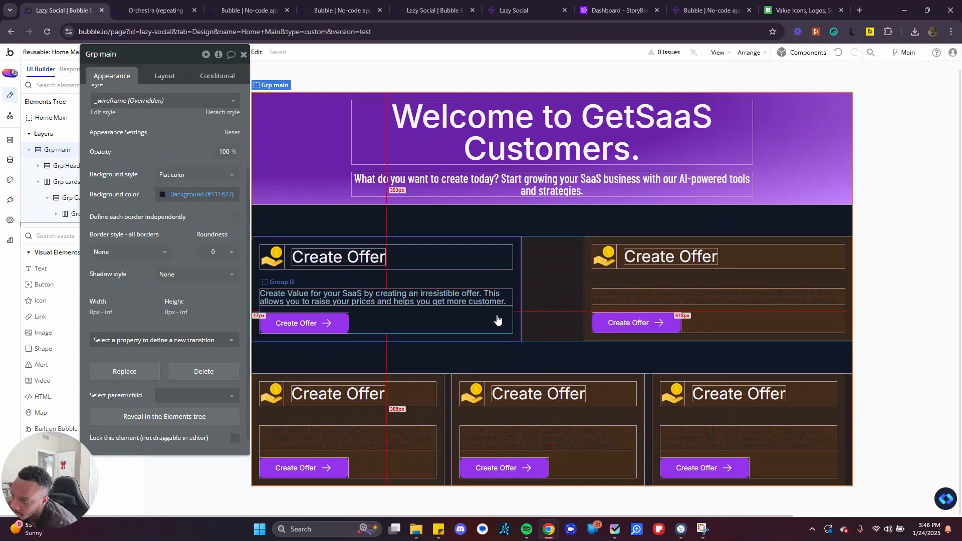
Set the background style of the two-card row group, Grp cards main, to None
left_click(551, 275)
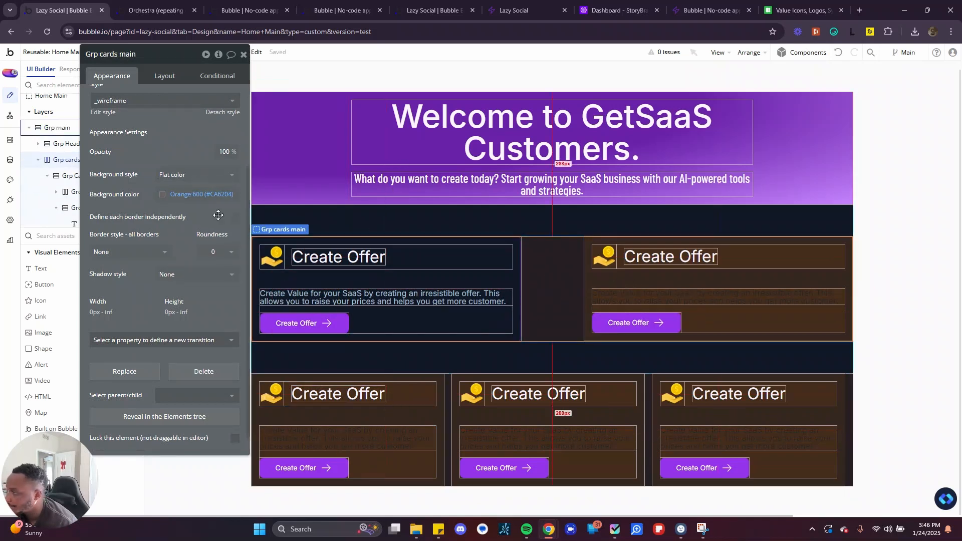
left_click(187, 175)
left_click(183, 205)
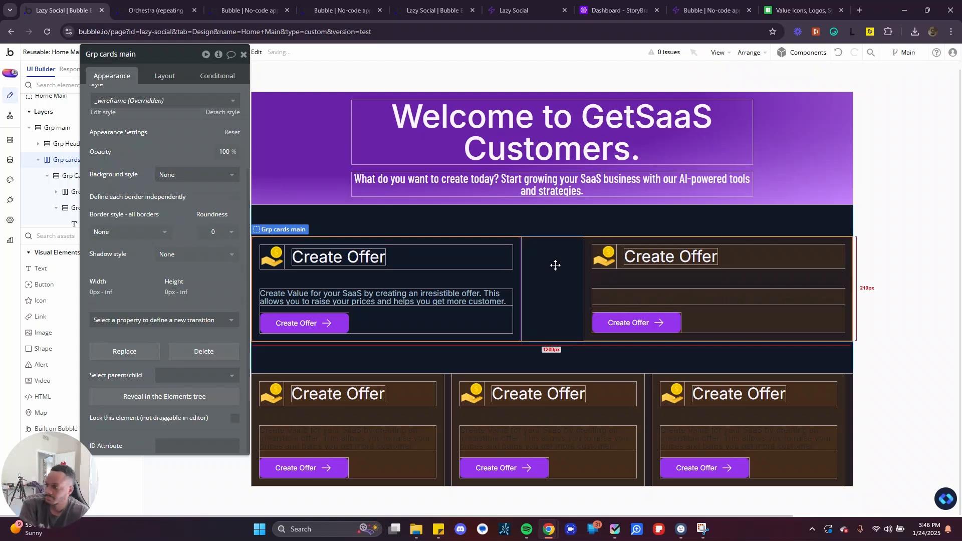
left_click(473, 219)
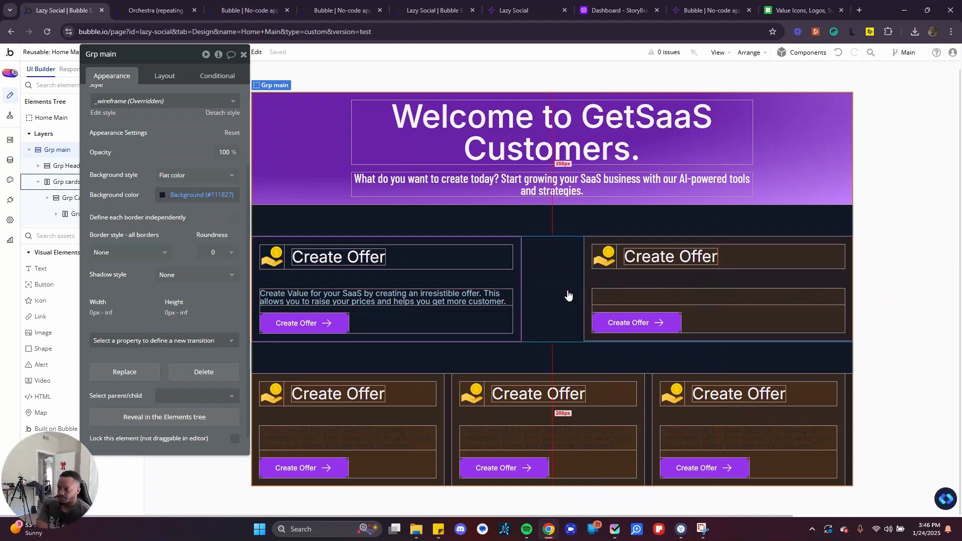
Stop Grp Card 1 from fitting its width to its content and set its max width to 50%
left_click(600, 282)
left_click(465, 275)
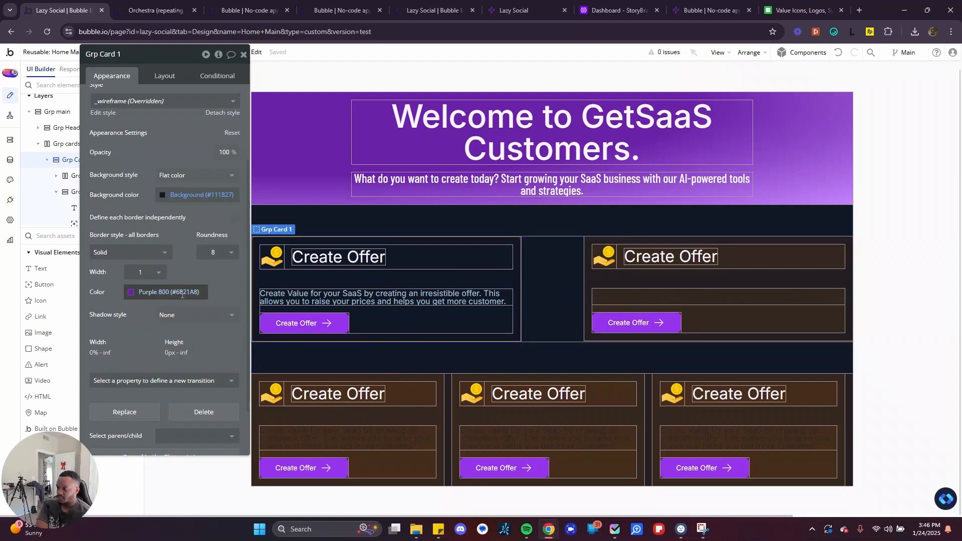
left_click(168, 78)
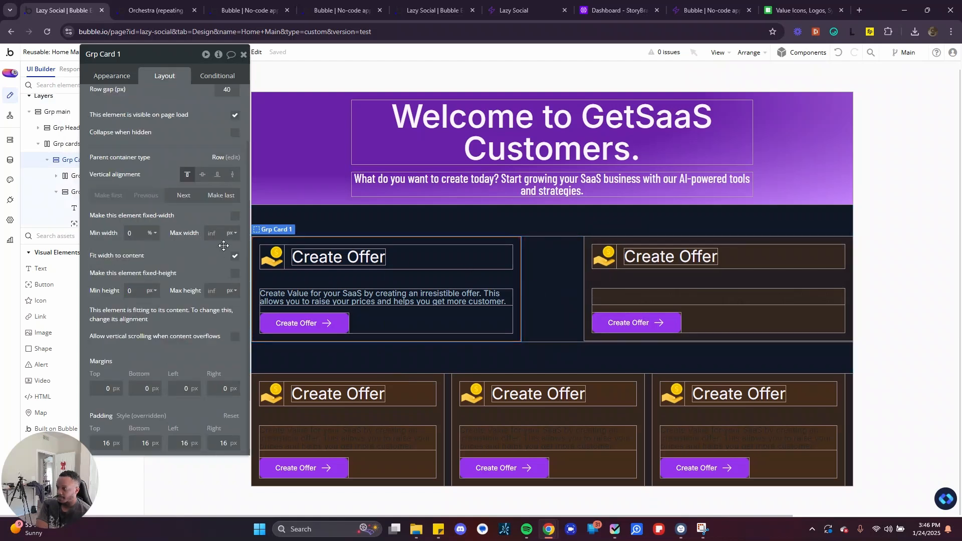
left_click(234, 257)
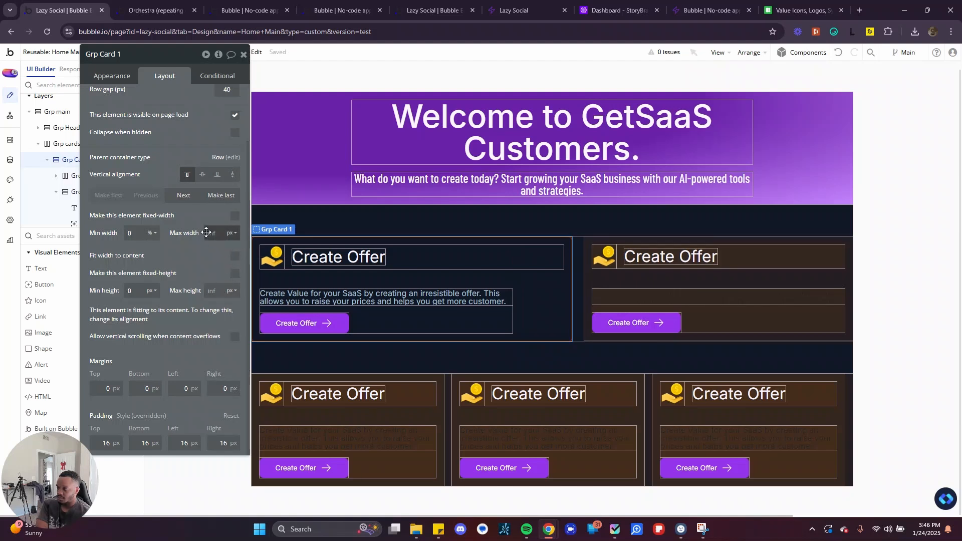
left_click(232, 233)
left_click(231, 264)
left_click(213, 233)
type("5")
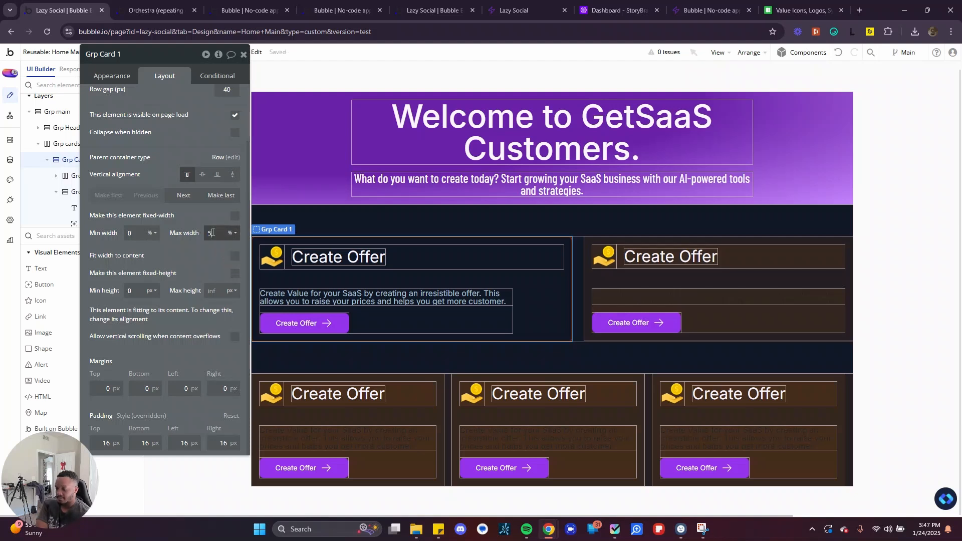
type("0")
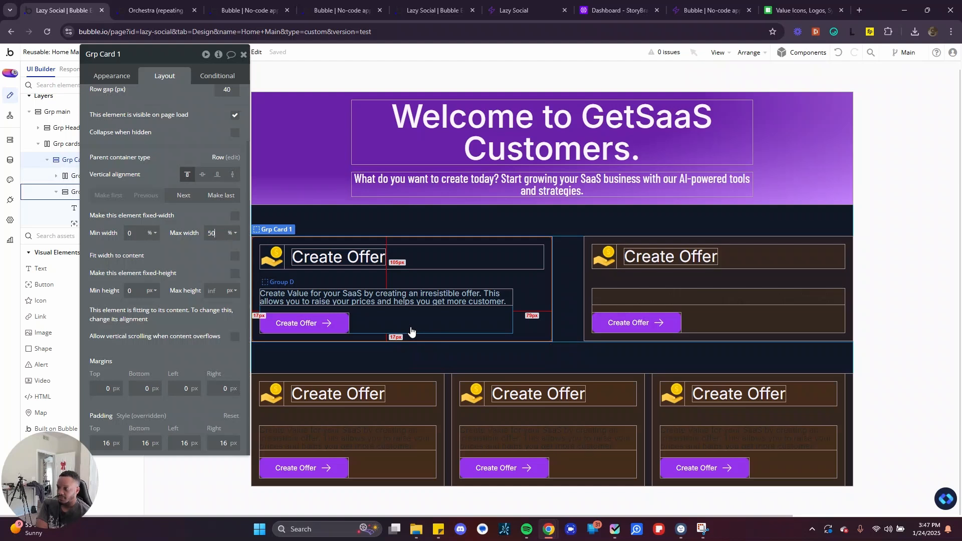
Turn off fit width to content for the first row's second card and set its max width to 50%
left_click(587, 282)
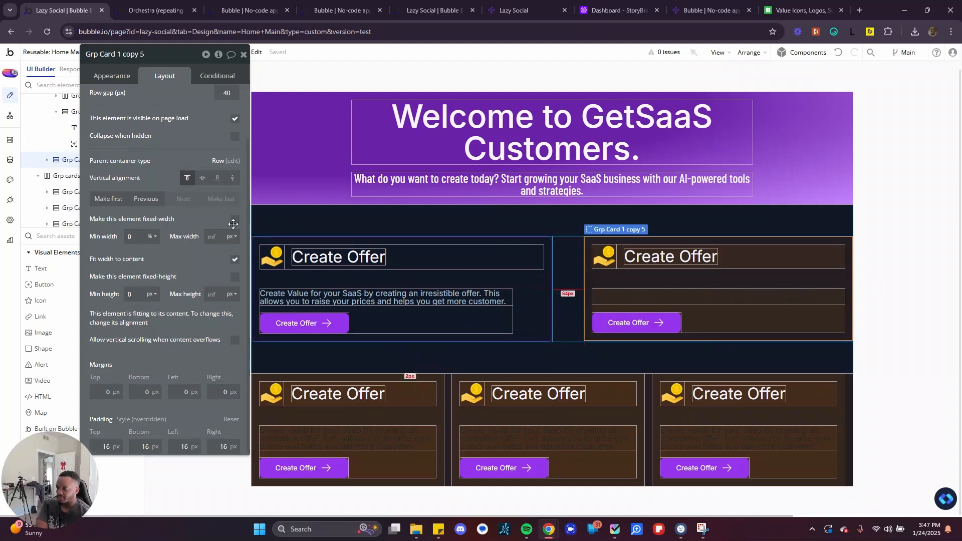
left_click(235, 260)
left_click(235, 260)
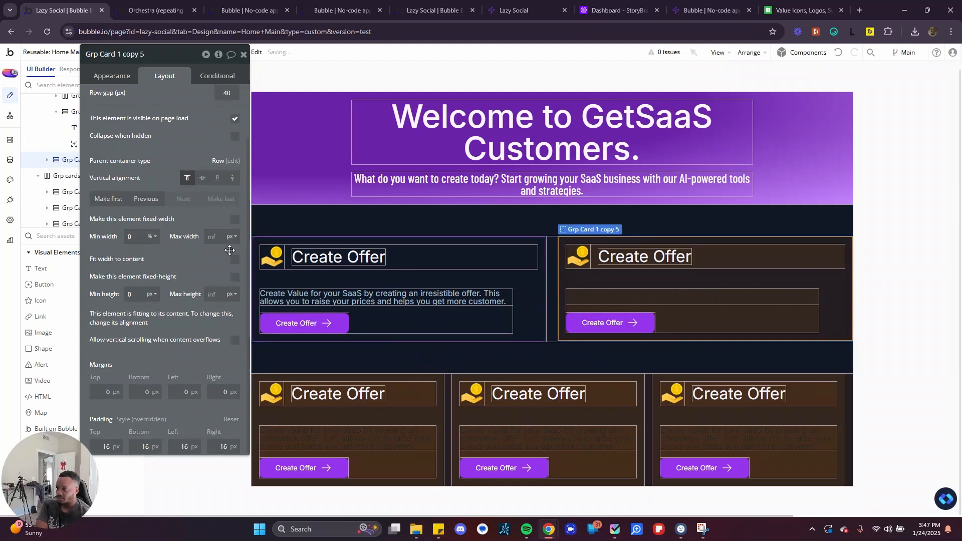
left_click(232, 244)
left_click(235, 267)
double_click(219, 239)
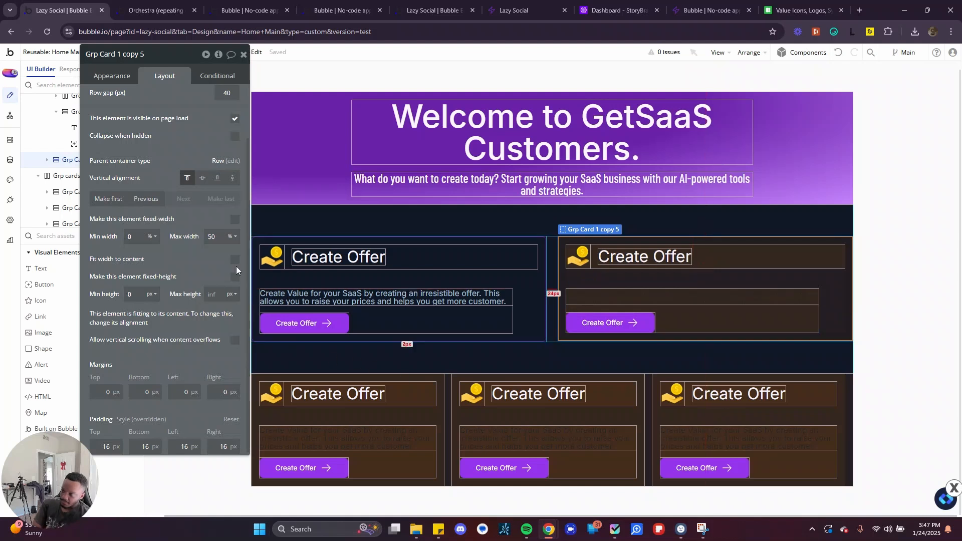
left_click_drag(190, 54, 189, 104)
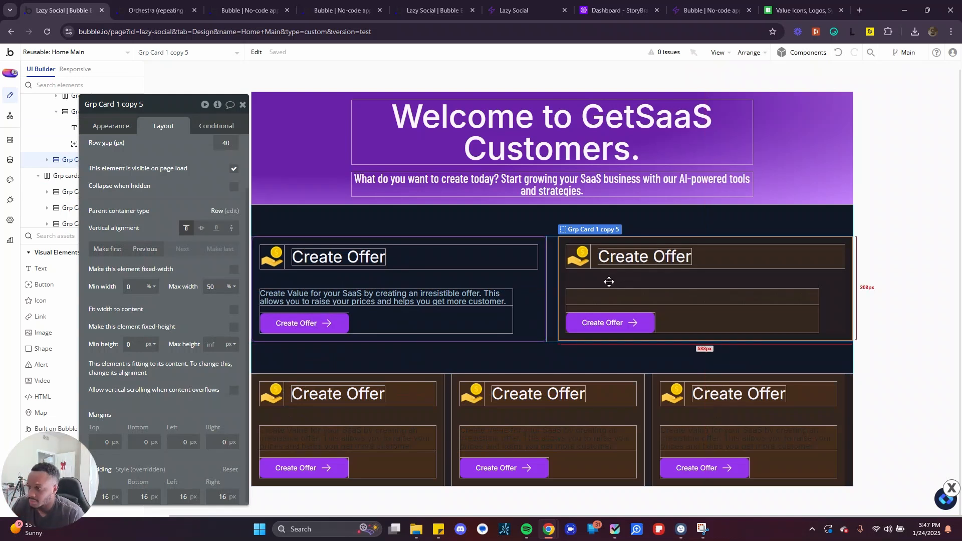
Delete the first row's second card and replace it with a pasted copy of the restyled Grp Card 1
key("Delete")
left_click(529, 292)
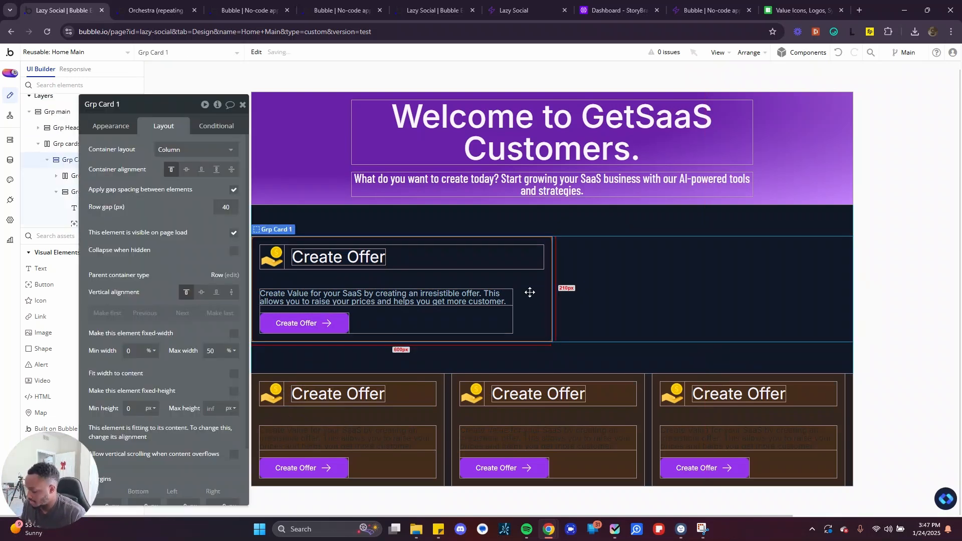
key("ctrl+v")
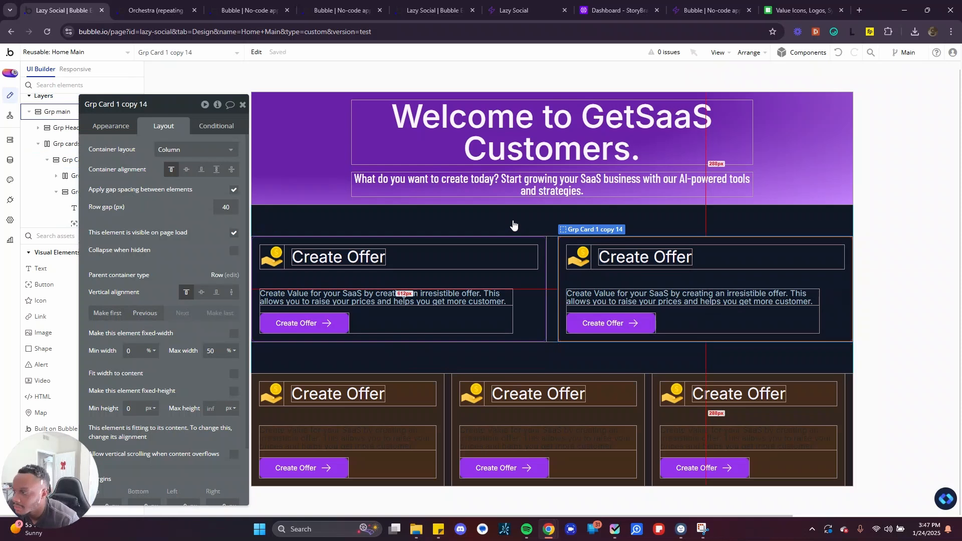
left_click(513, 231)
scroll(471, 323, "down", 2)
scroll(472, 323, "up", 2)
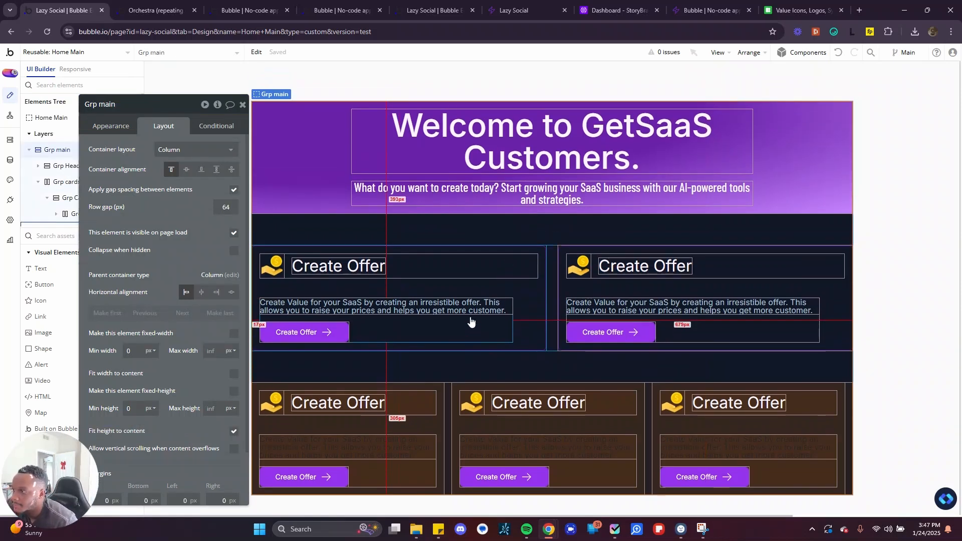
scroll(470, 321, "down", 2)
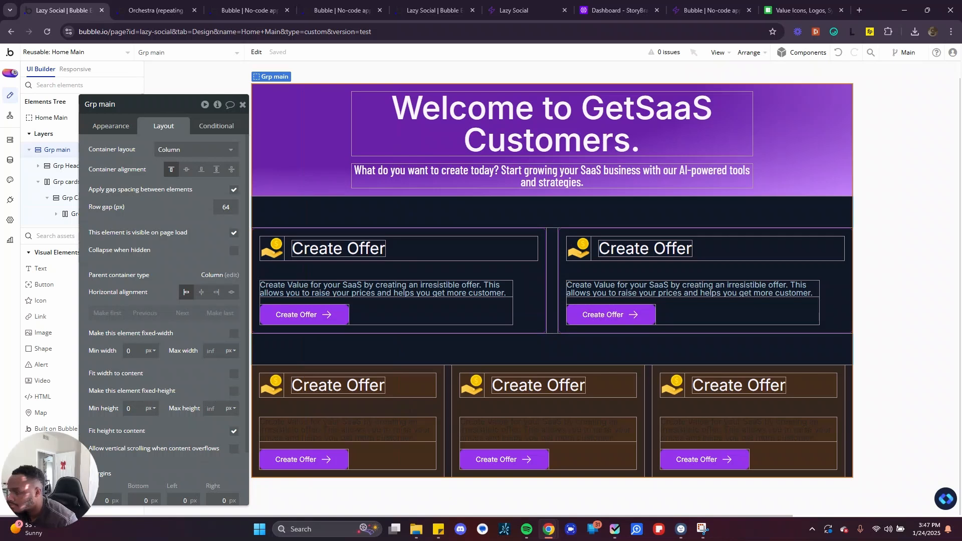
Inspect the font settings of the first card's description text and the appearance of its Create Offer button
left_click(317, 293)
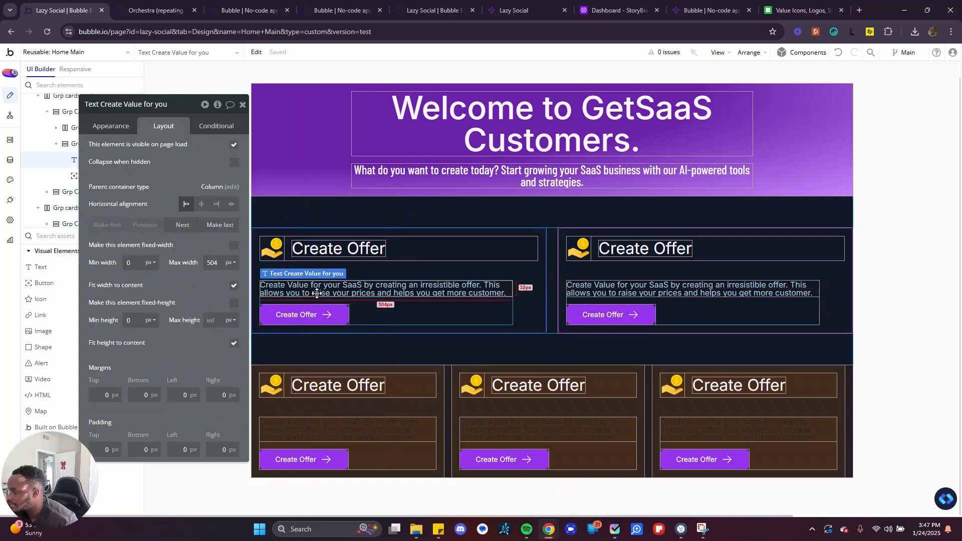
left_click(123, 128)
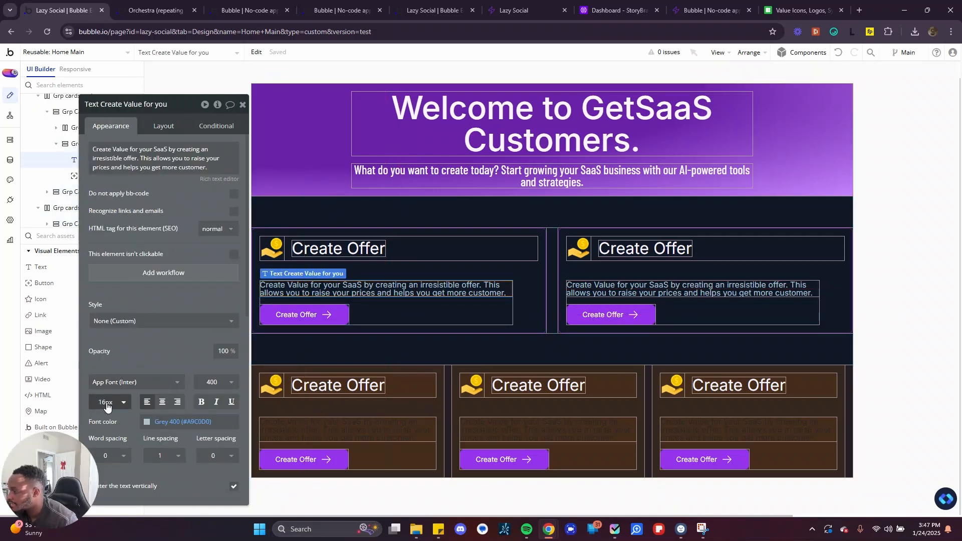
left_click(106, 402)
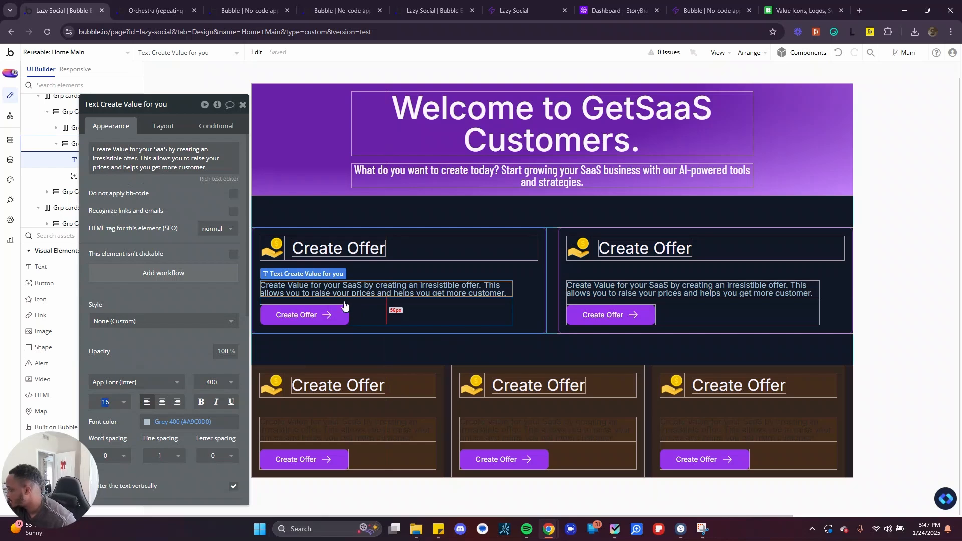
left_click(326, 328)
left_click(325, 316)
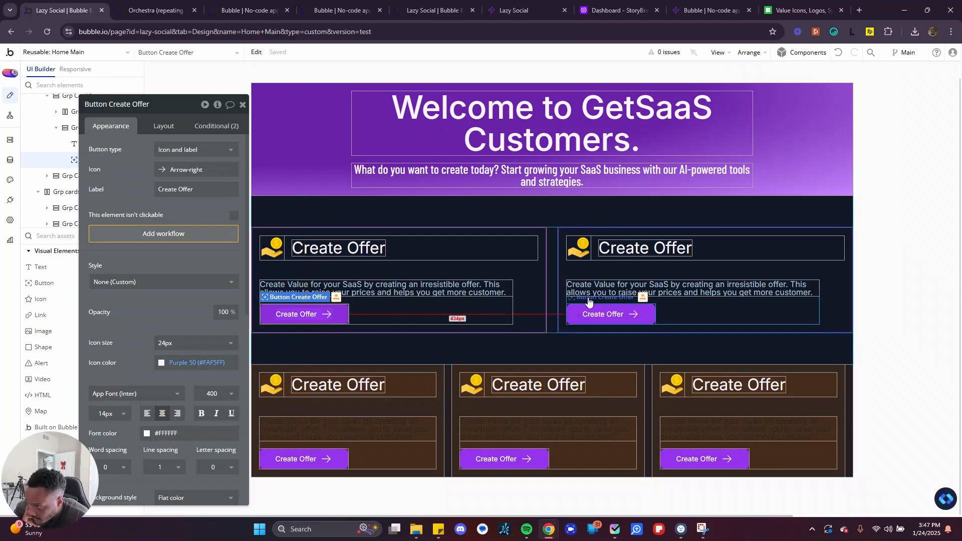
Look through the growth bundle cards on the getsaascustomers.com landing page as reference for the second card's title
left_click(609, 249)
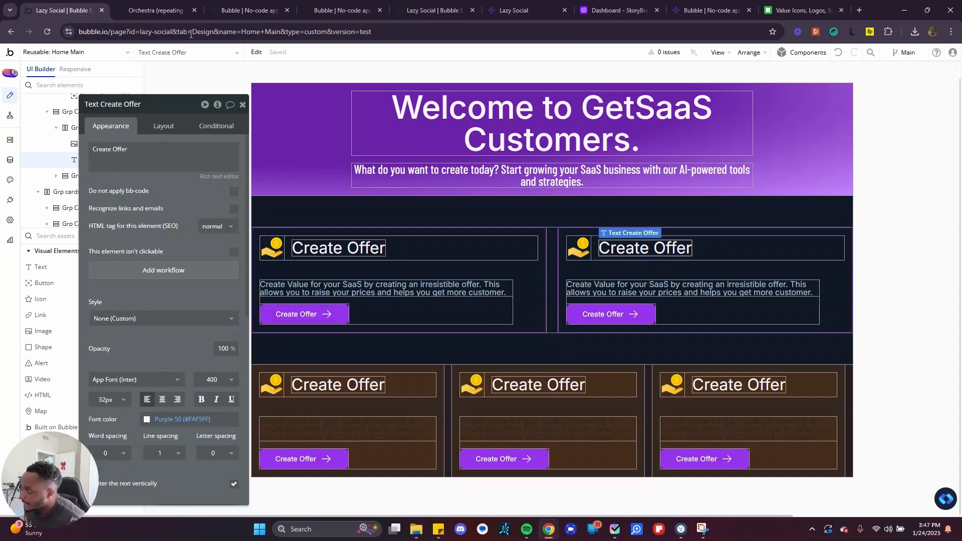
left_click(551, 7)
left_click(610, 4)
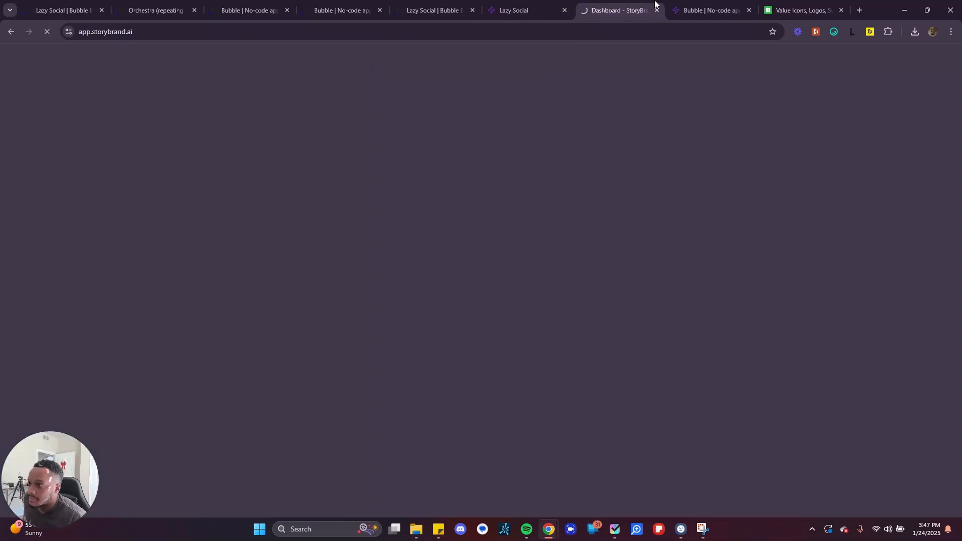
left_click(684, 2)
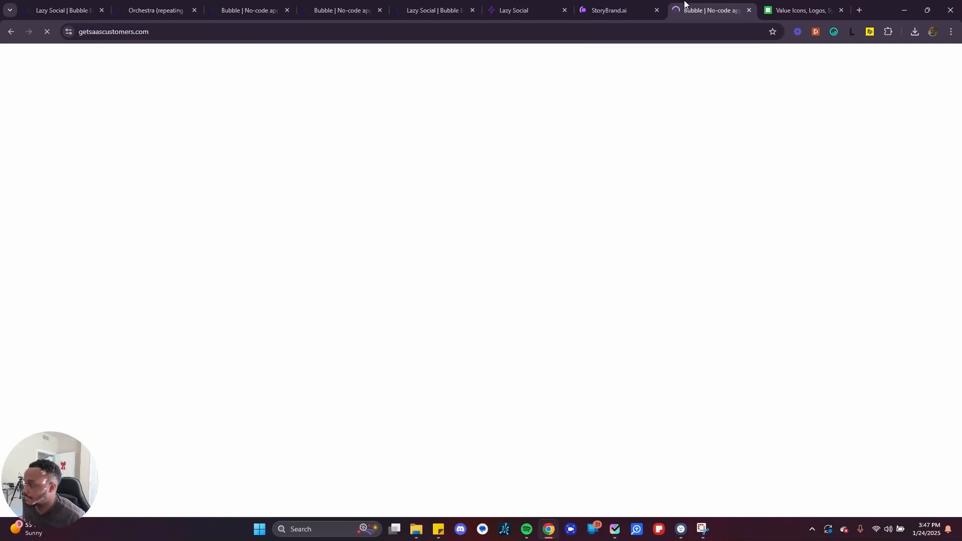
scroll(383, 293, "down", 2)
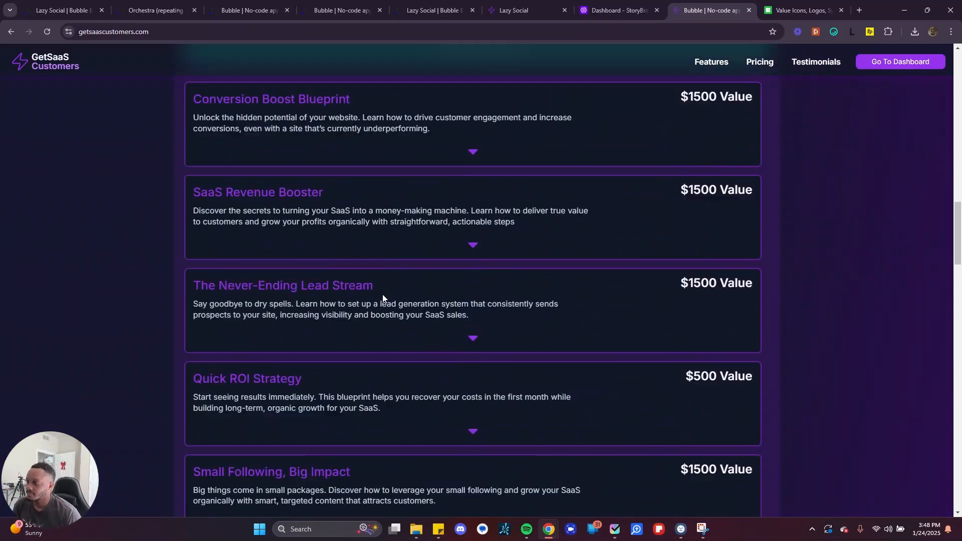
scroll(383, 298, "down", 1)
scroll(382, 297, "up", 5)
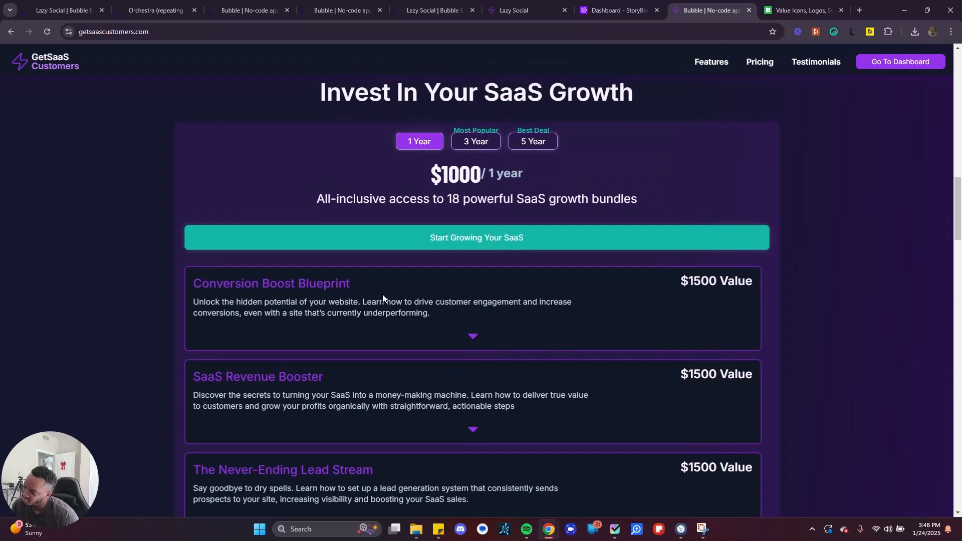
scroll(382, 296, "down", 1)
left_click(56, 10)
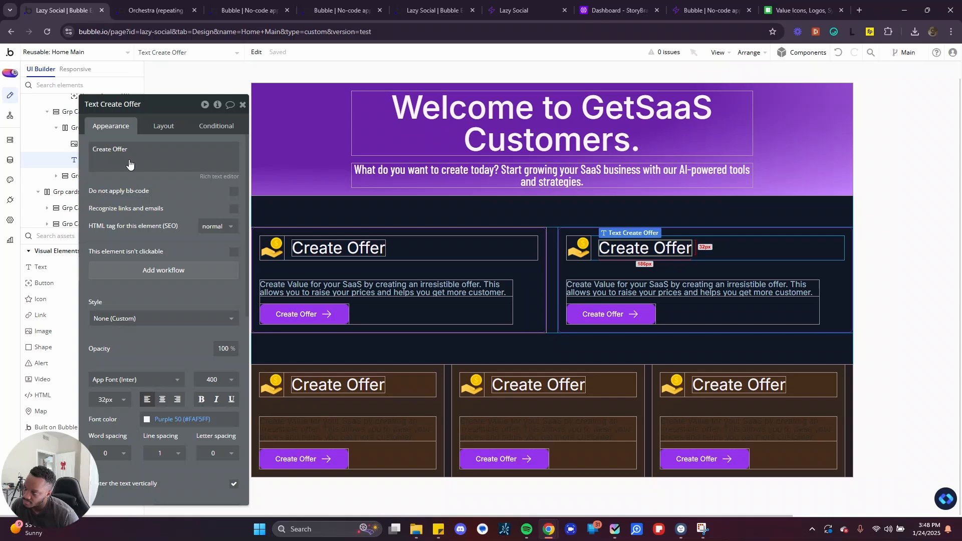
Change the title text of the first row's second card to "Generate Copy"
left_click(134, 147)
triple_click(134, 148)
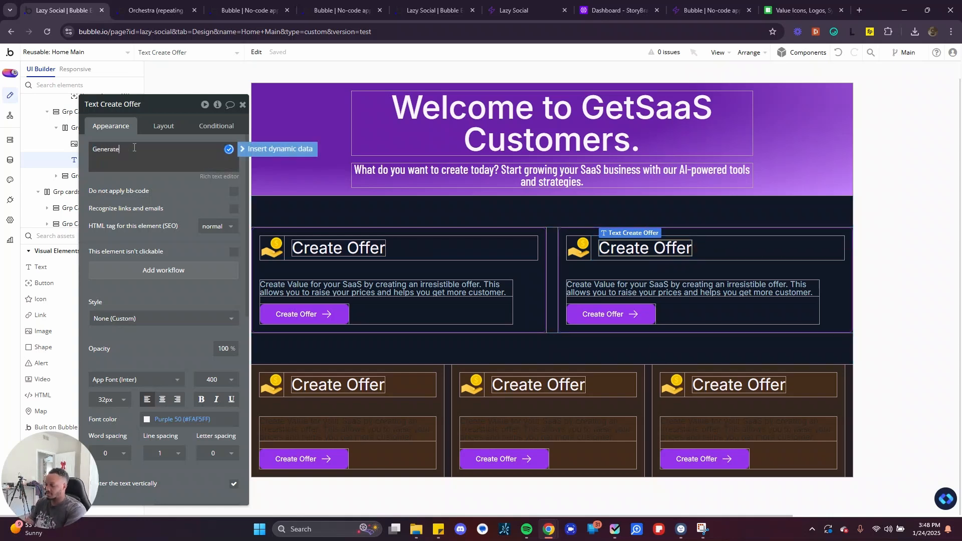
type("Generate Copy")
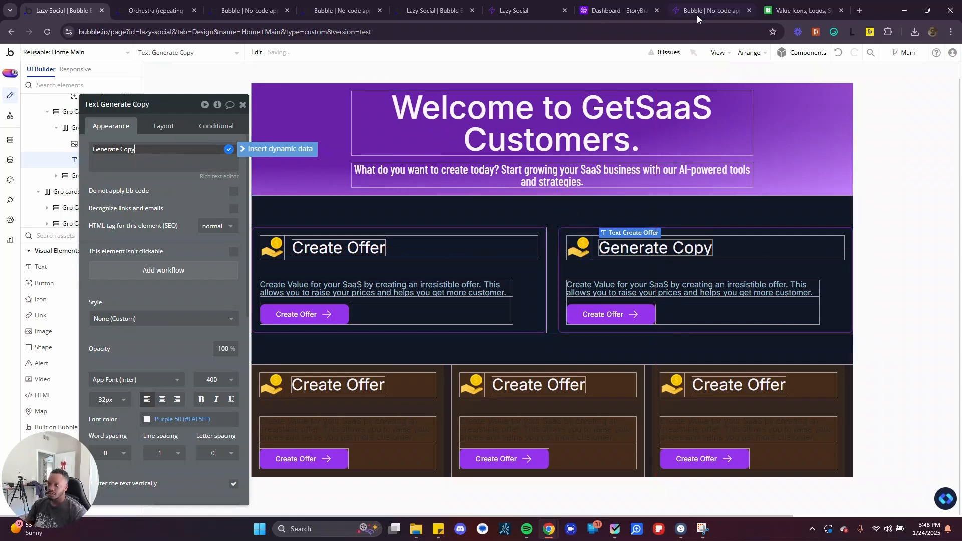
Switch to the Icons8 site, search for "copy" icons and browse the results
left_click(767, 9)
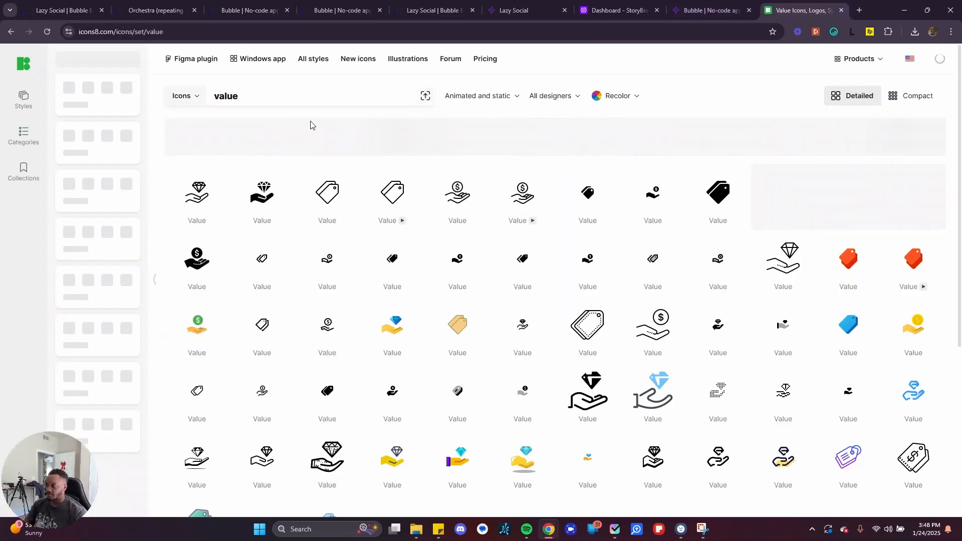
left_click(315, 93)
key("ctrl+a")
type("cio")
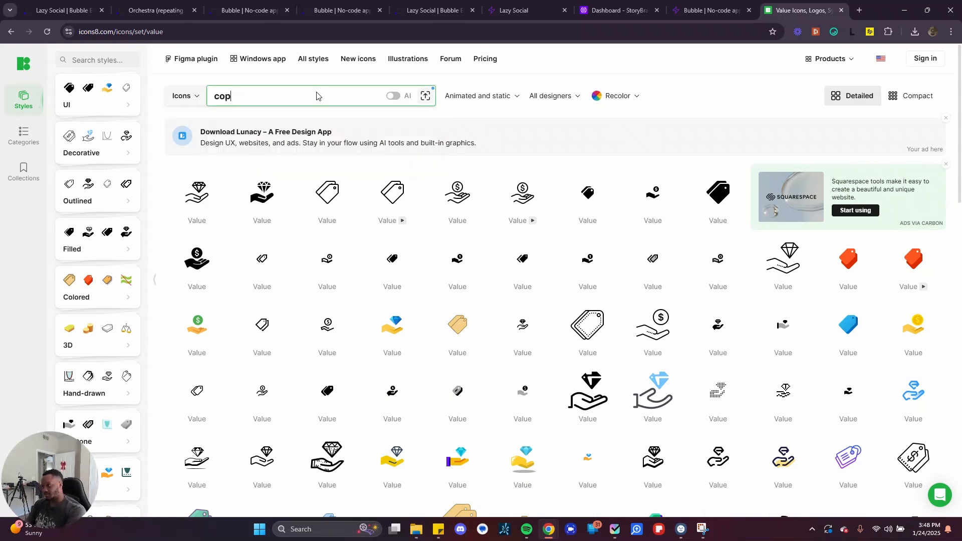
type("y")
key("Return")
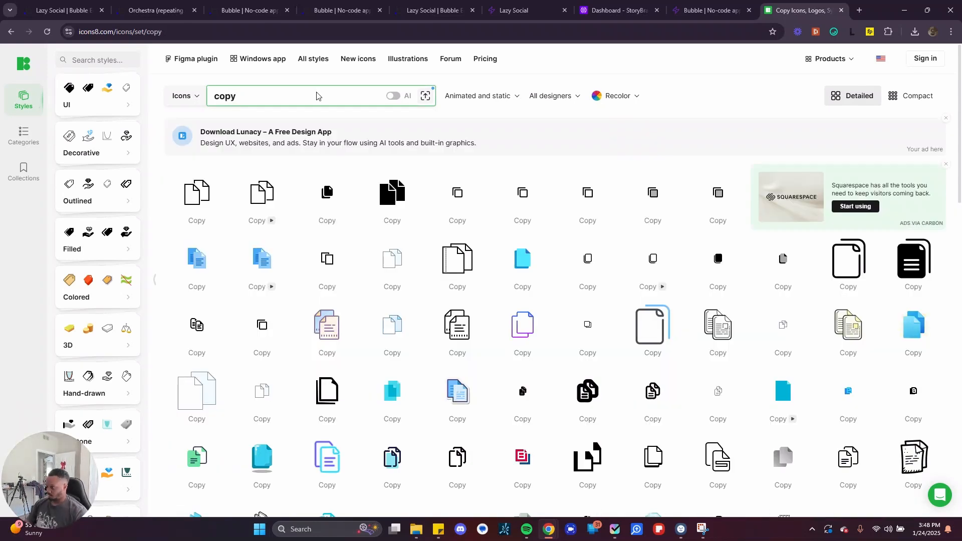
scroll(456, 316, "down", 2)
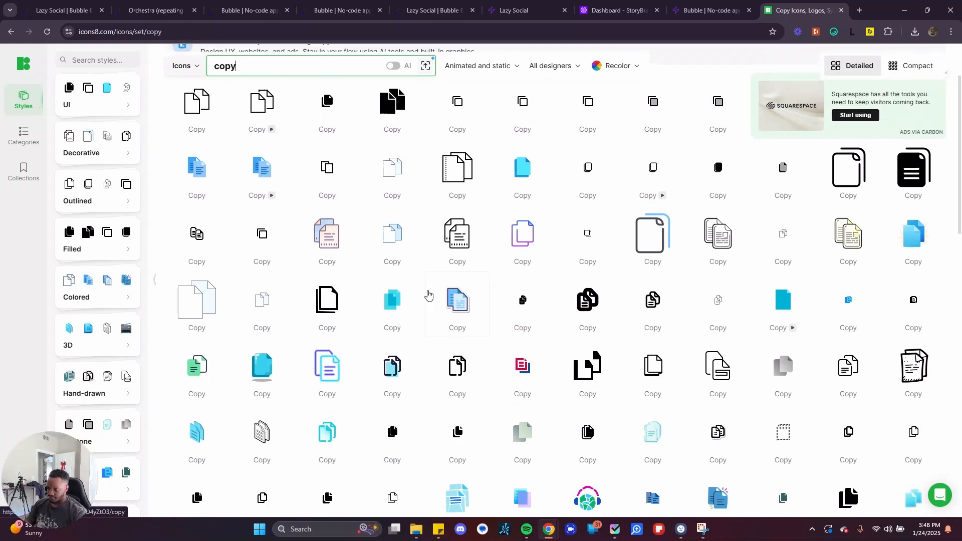
scroll(427, 296, "up", 2)
Search the icon library for "paper" icons
double_click(260, 100)
type("p")
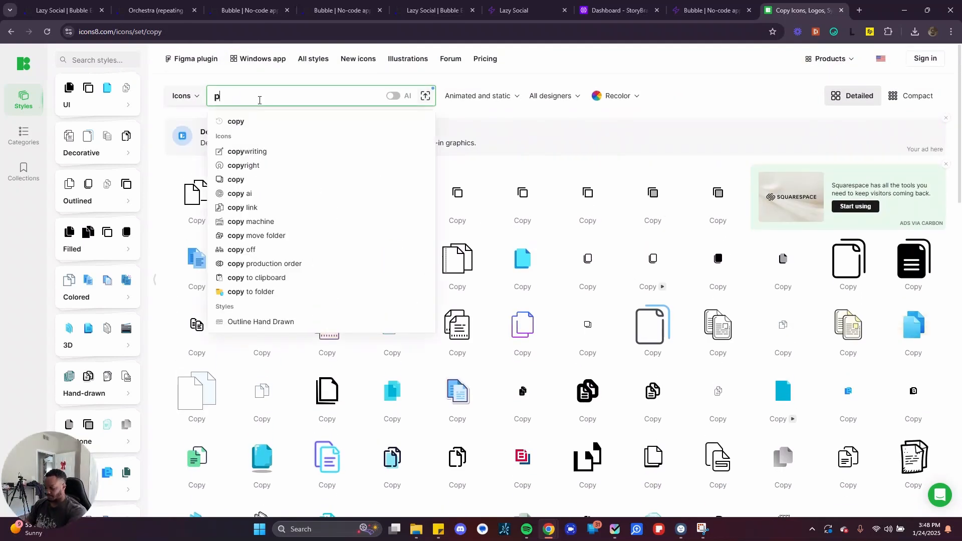
type("aper")
key("Return")
Search the icon library for "type writer" and look through the results for a colored typewriter icon
double_click(259, 100)
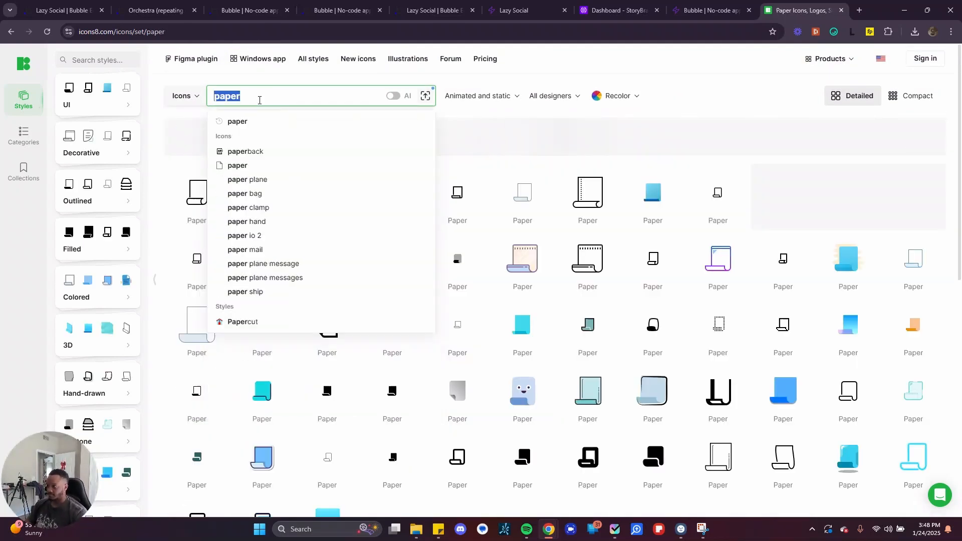
type("type w")
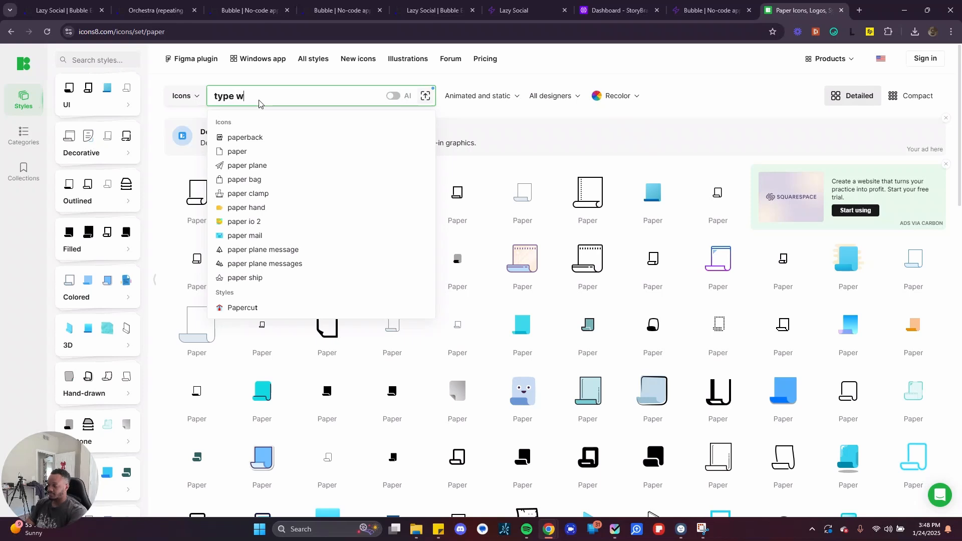
type("riter")
key("Return")
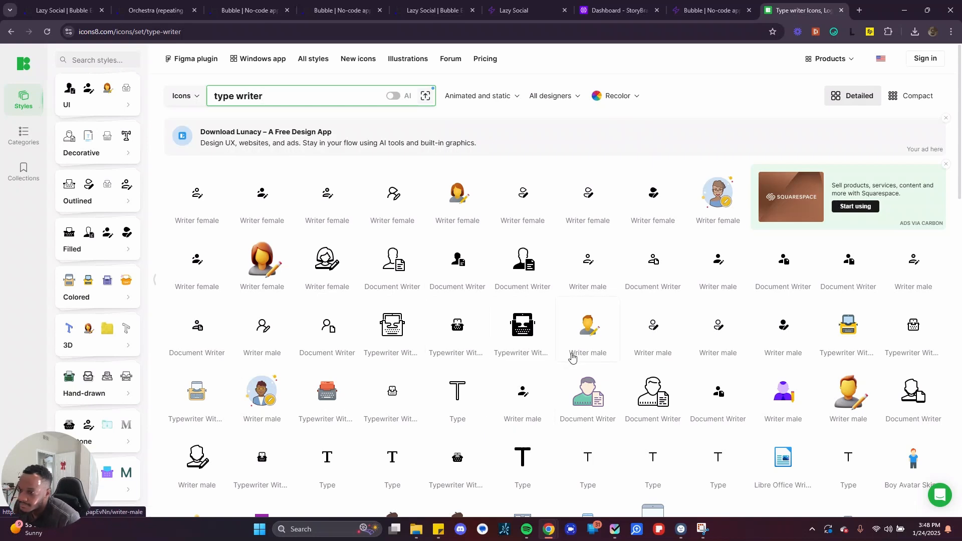
scroll(493, 341, "down", 2)
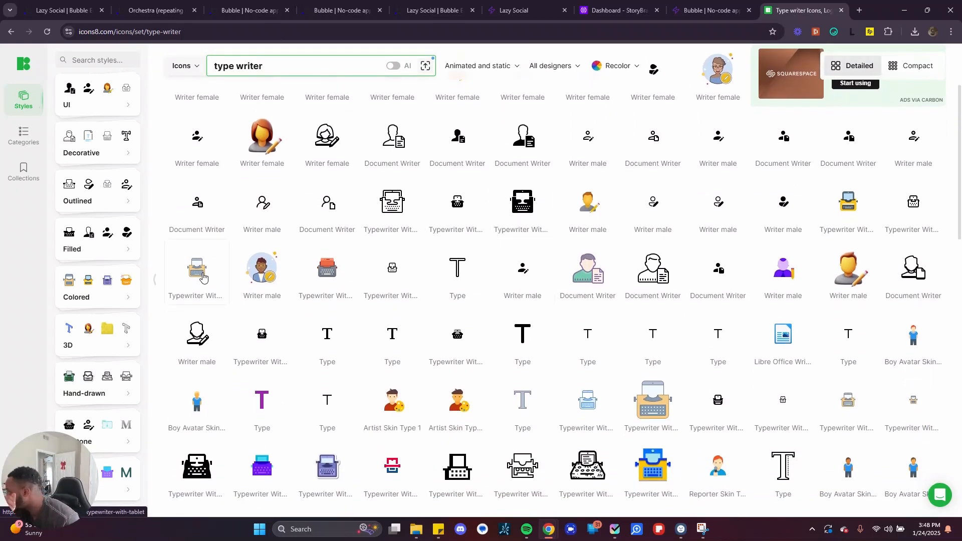
scroll(408, 360, "down", 2)
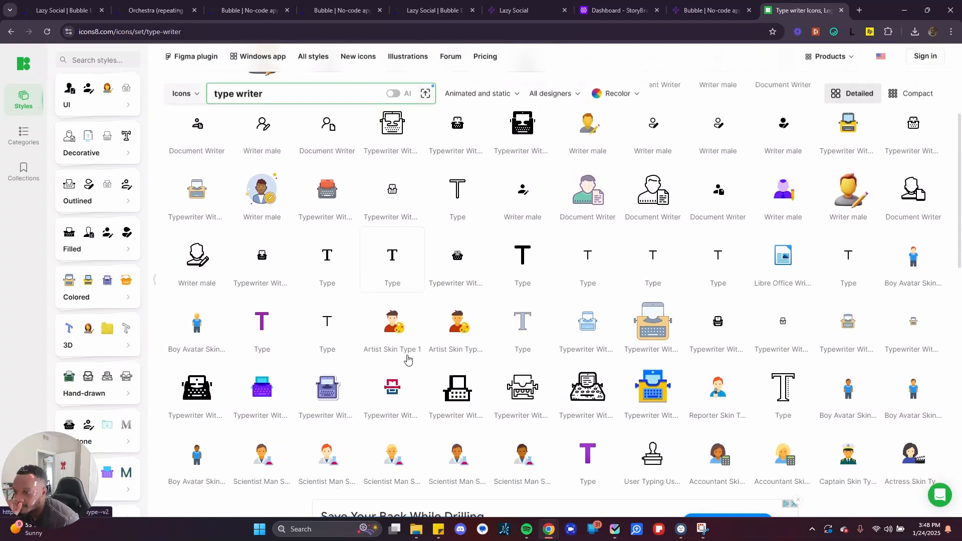
scroll(408, 359, "up", 2)
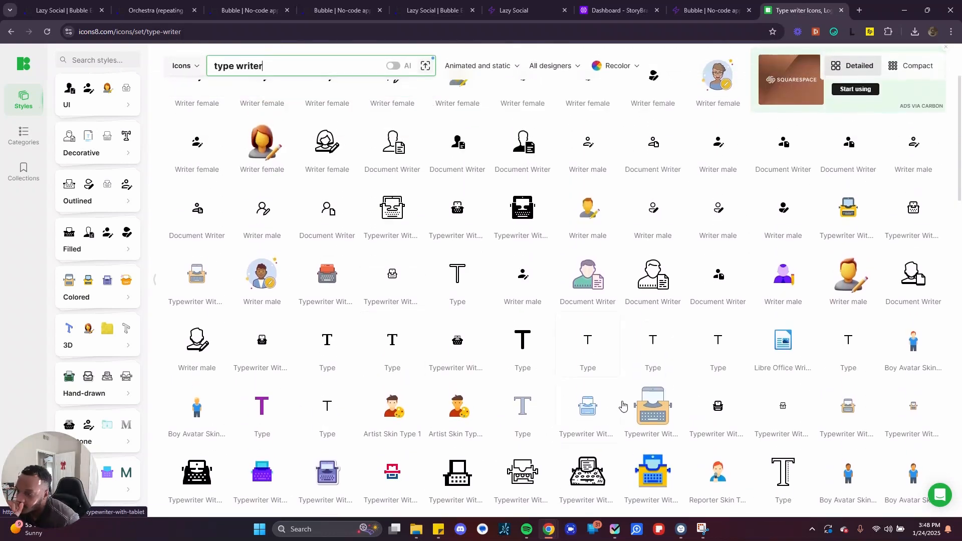
Download the Office L style Typewriter With Tablet icon as PNG in 80×80 and a custom 60×60 size
left_click(651, 404)
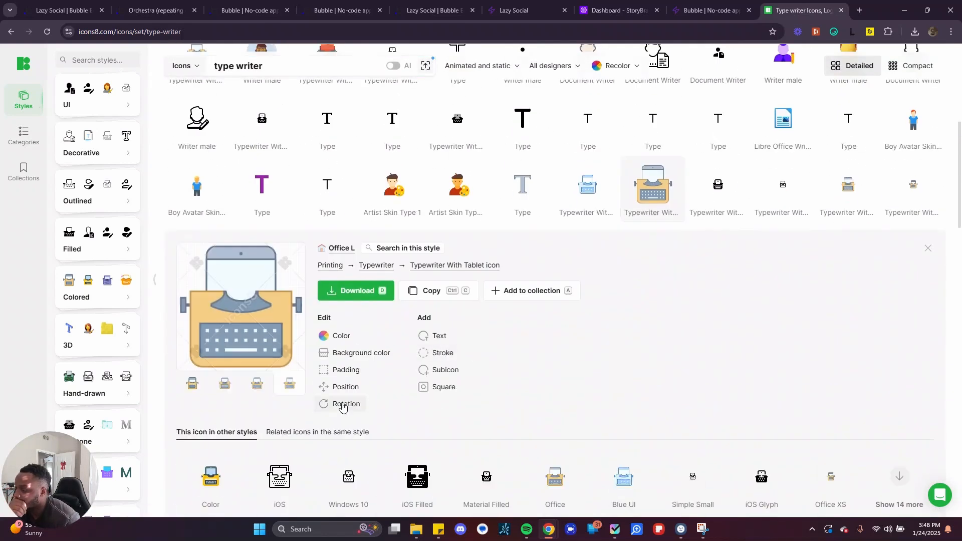
left_click(356, 291)
left_click(399, 321)
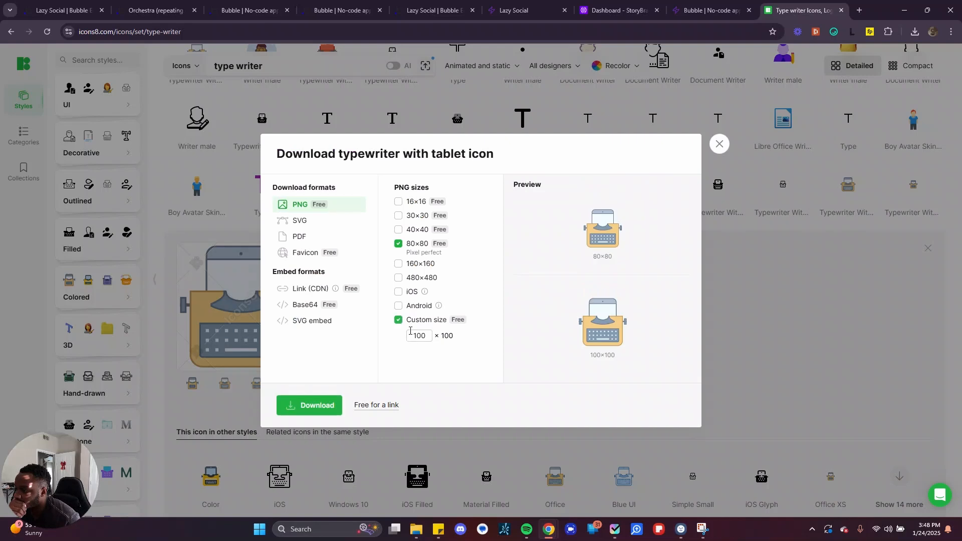
type("60")
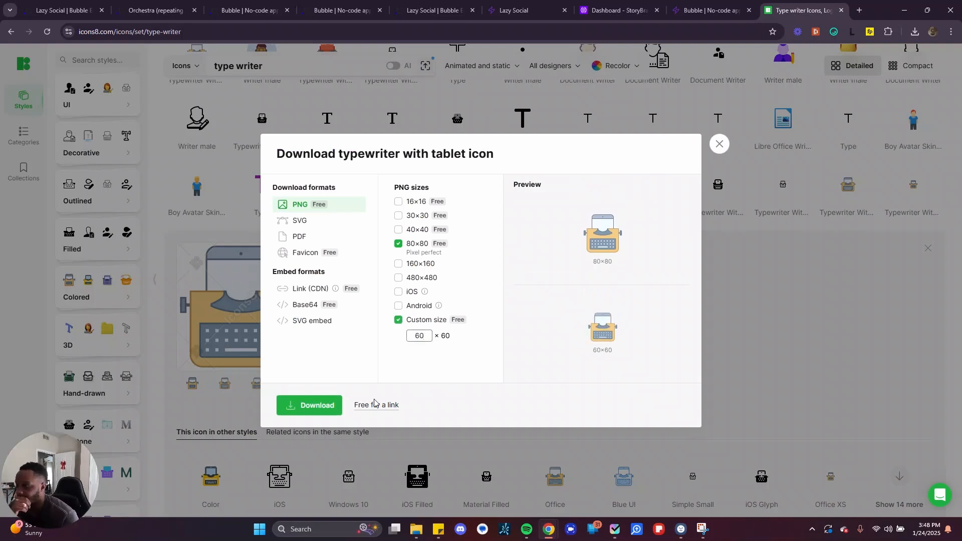
left_click(310, 404)
left_click(87, 11)
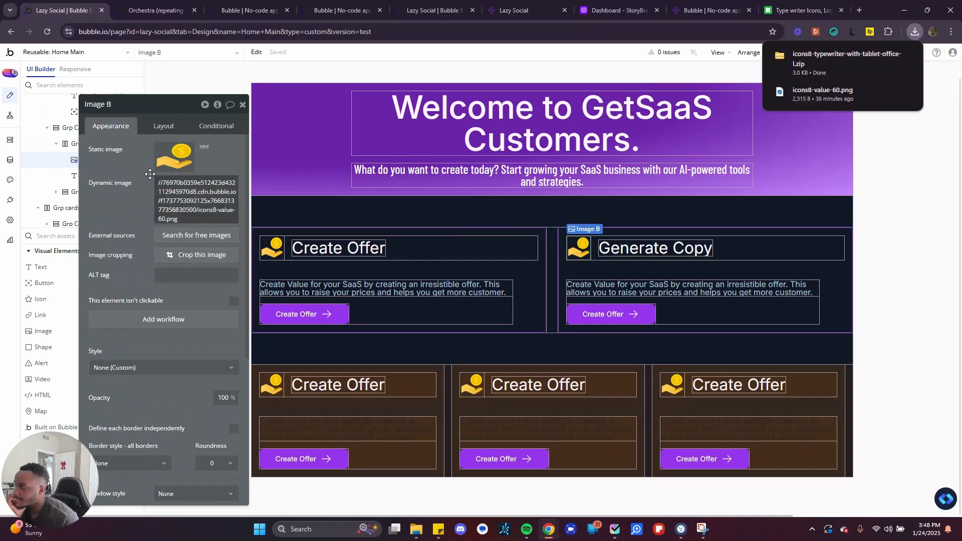
left_click(173, 164)
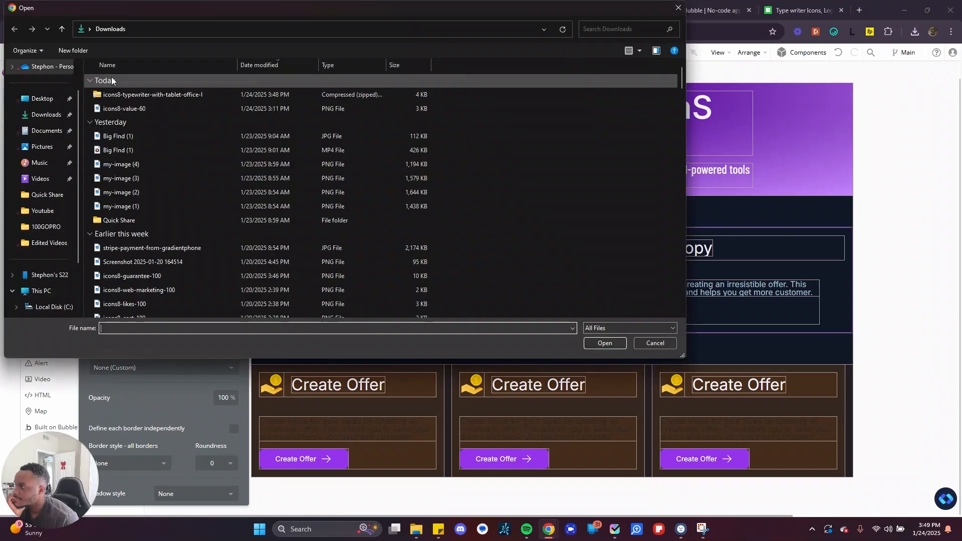
left_click(678, 8)
Return to Icons8 and download the typewriter icon again as a 60×60 PNG only, leaving out the 80×80 size
left_click(773, 10)
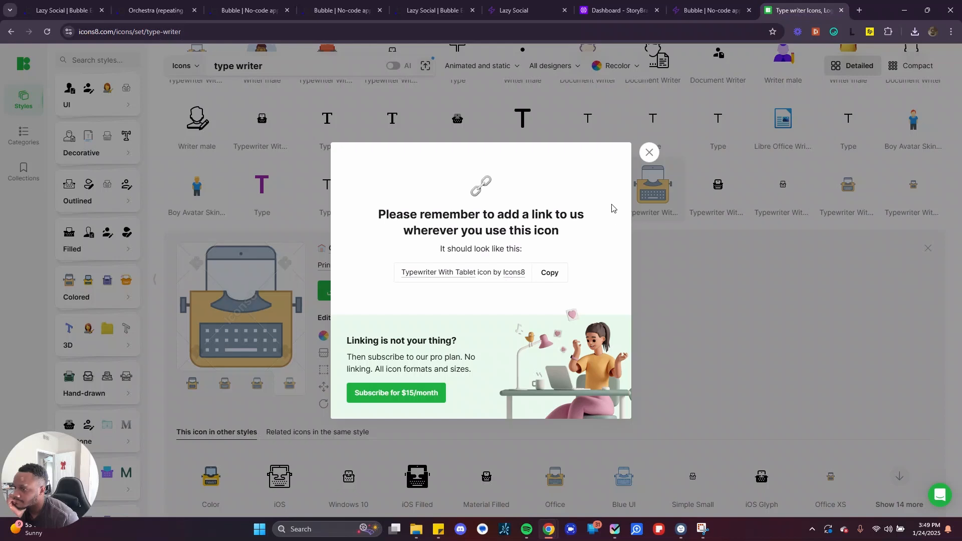
left_click(649, 153)
left_click(357, 292)
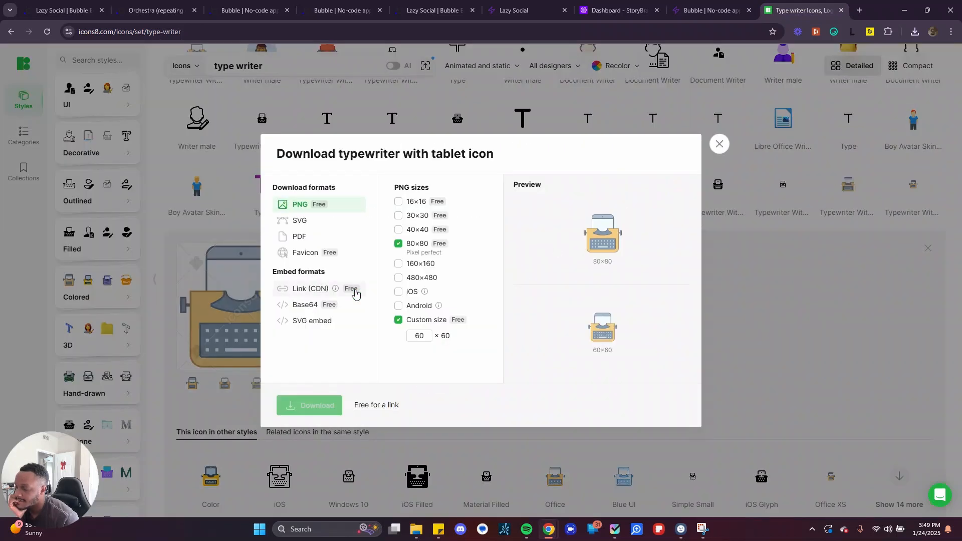
left_click(399, 243)
left_click(309, 412)
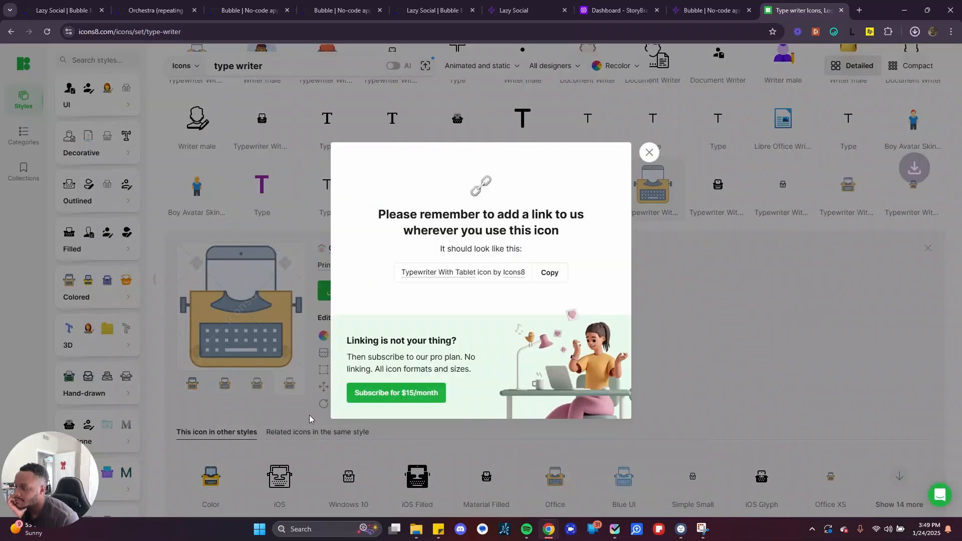
Back in the Bubble editor, replace the Generate Copy card's static image with the downloaded 60×60 typewriter PNG
left_click(63, 10)
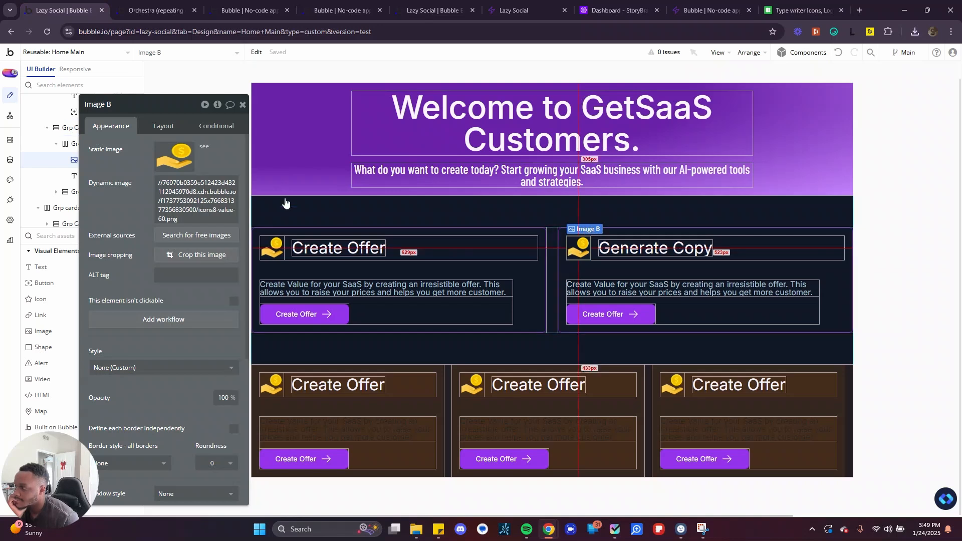
left_click(193, 161)
double_click(115, 97)
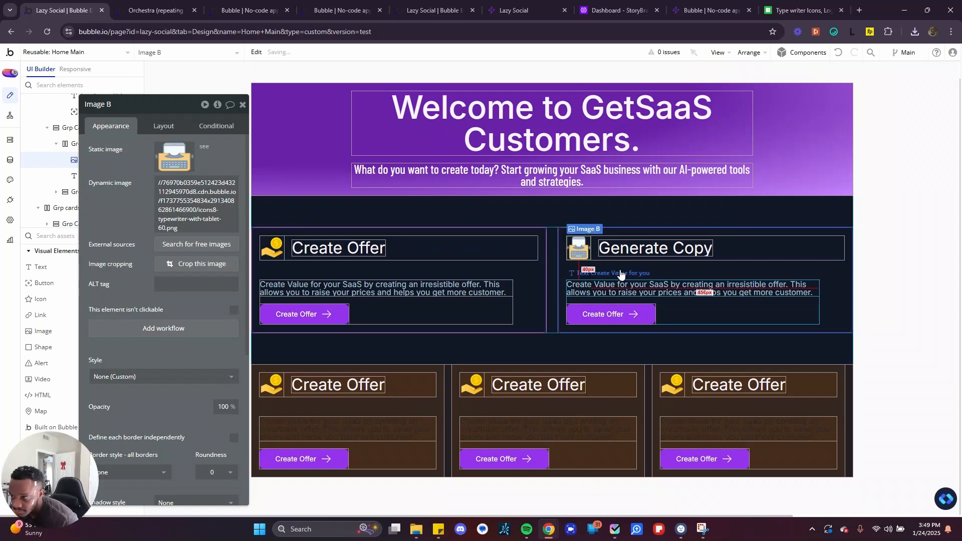
Replace the Generate Copy card's description with "Create copy that speaks to your audience."
left_click(615, 286)
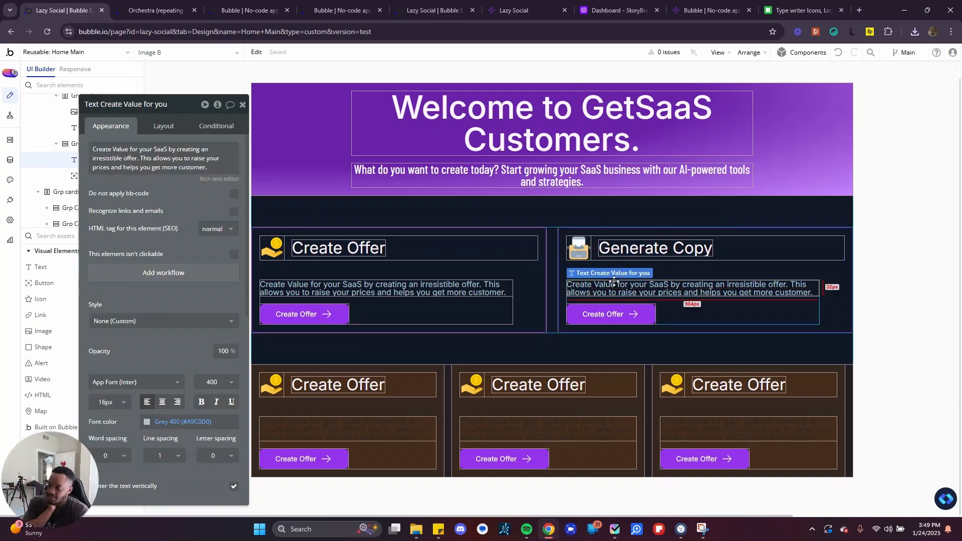
triple_click(122, 166)
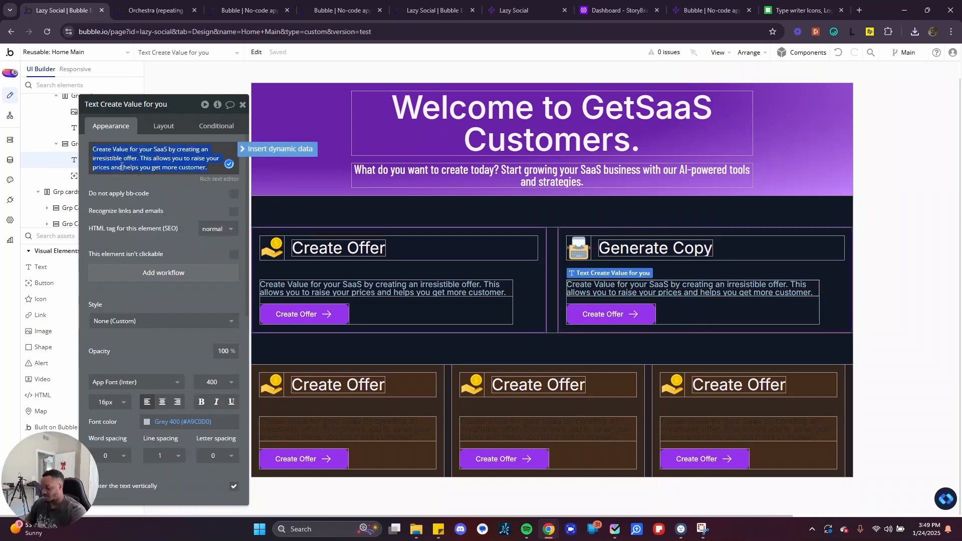
type("Create")
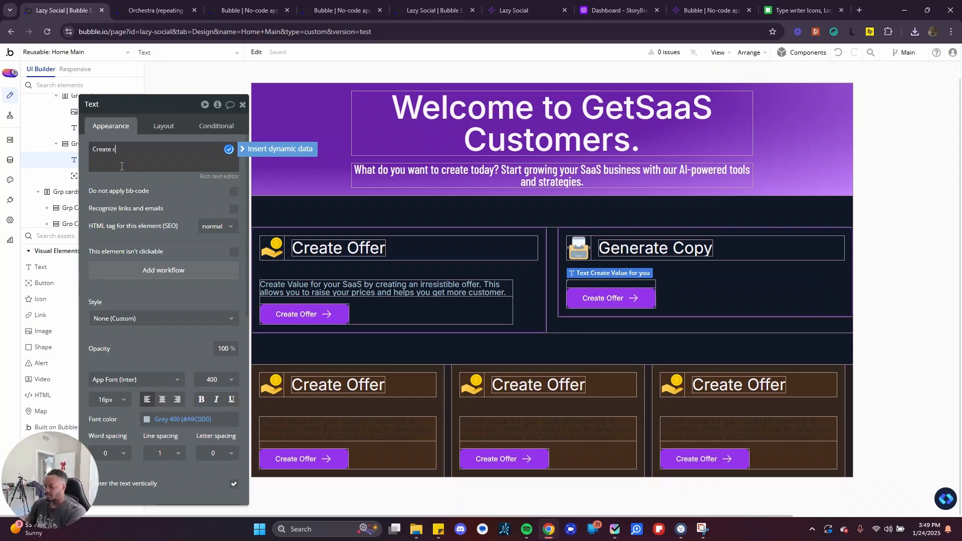
type("copy that ")
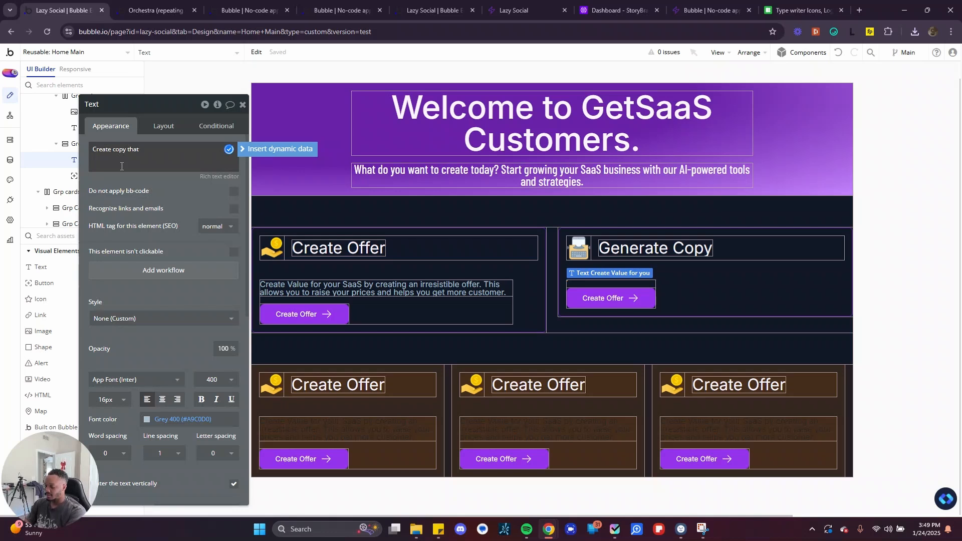
type("speaks to your audience.")
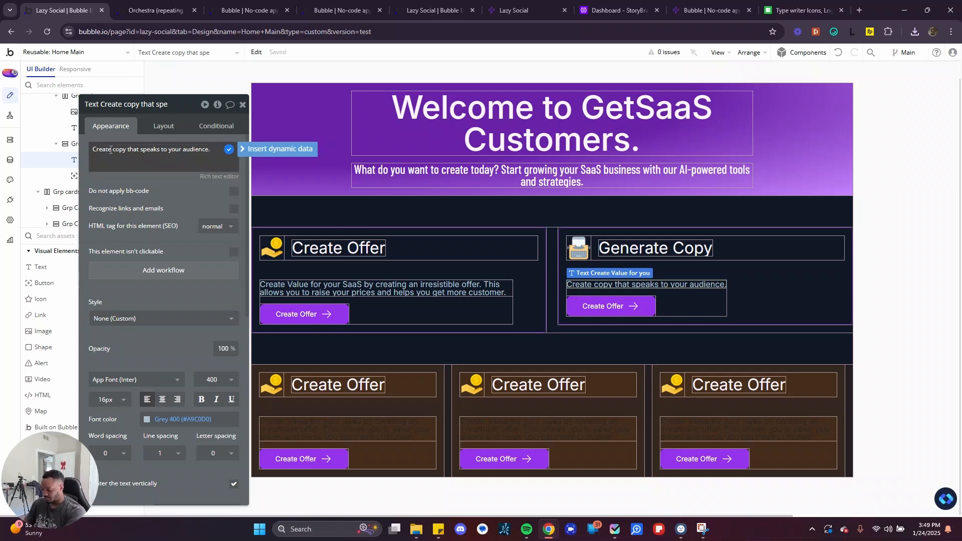
Extend the Generate Copy description to start with "Remove the guess work and create copy" and end with "That helps you attract and get leads."
type("Remove the ")
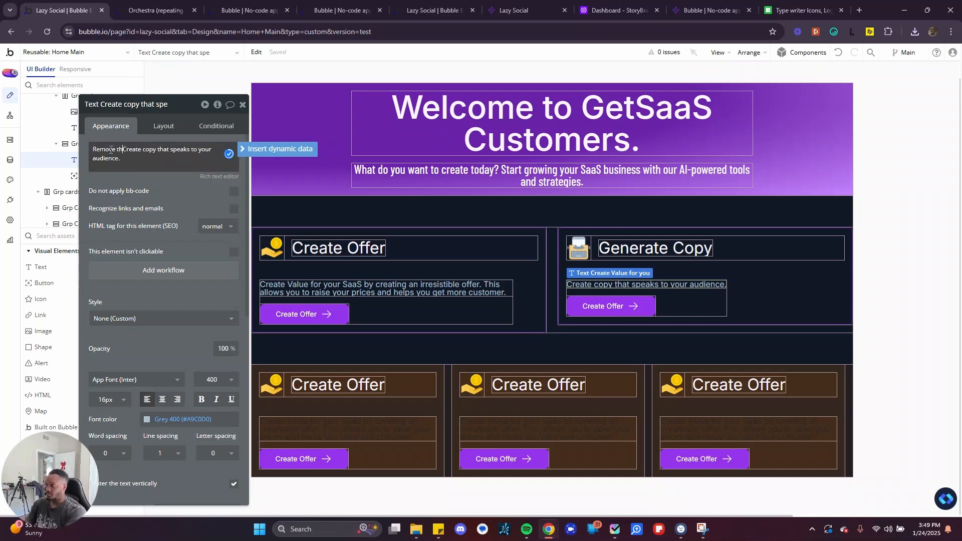
type("guess w")
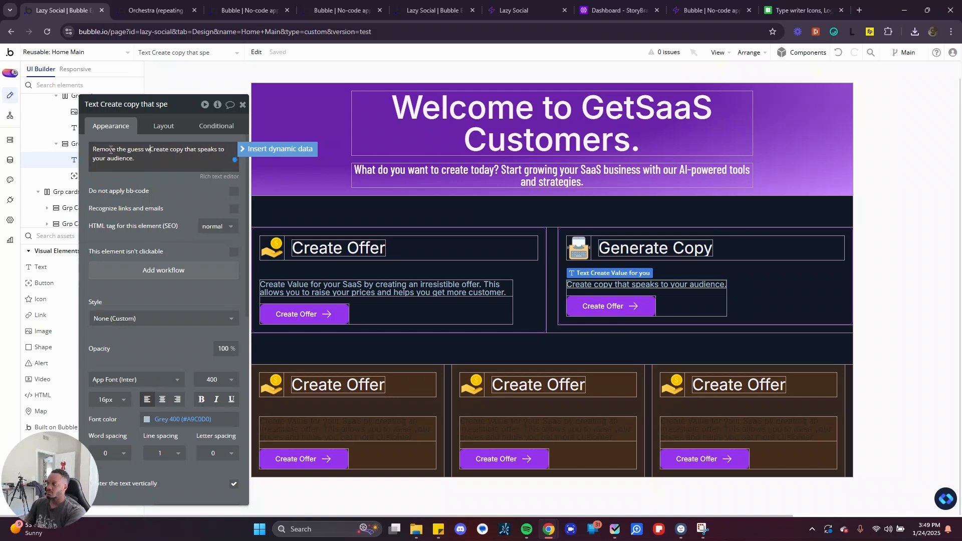
type("okr")
key("BackSpace")
key("BackSpace")
type("r")
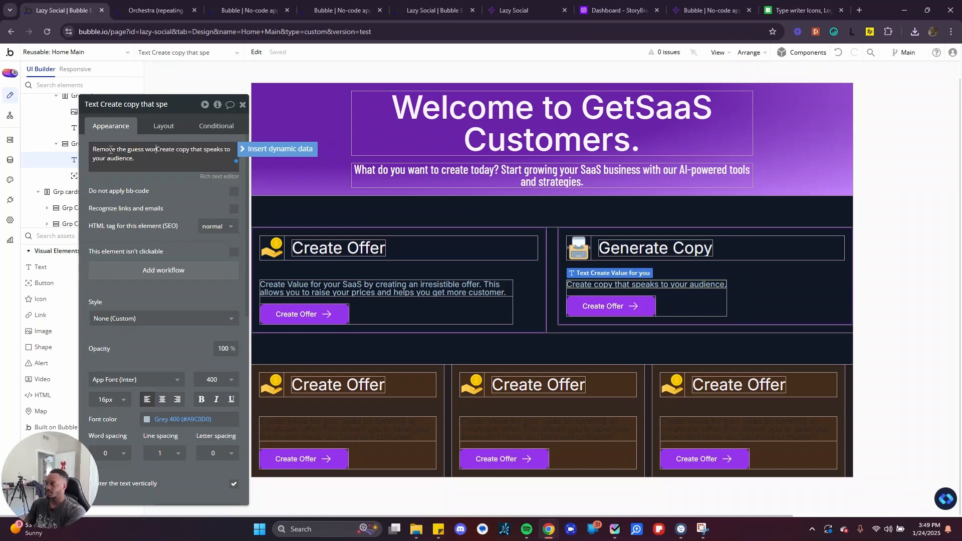
type("k and")
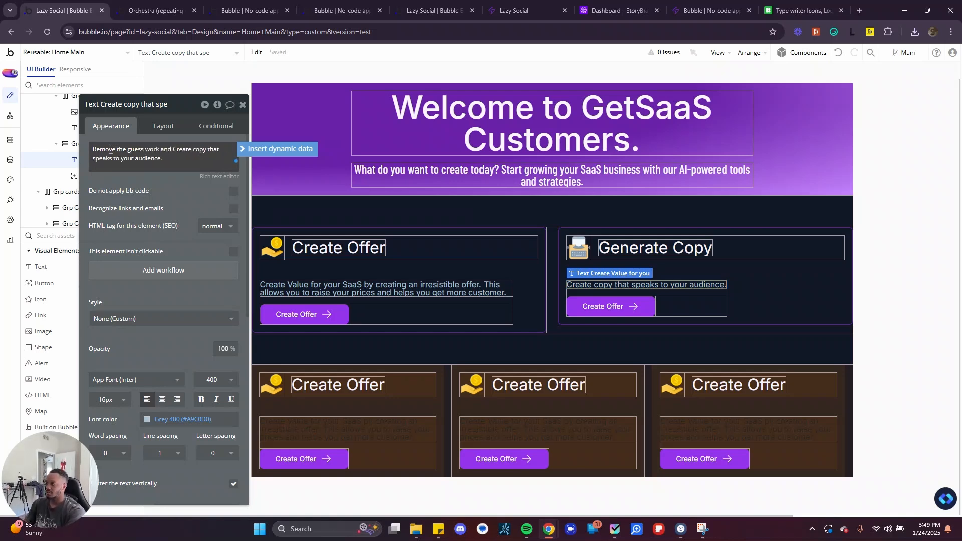
key("Delete")
type("cre")
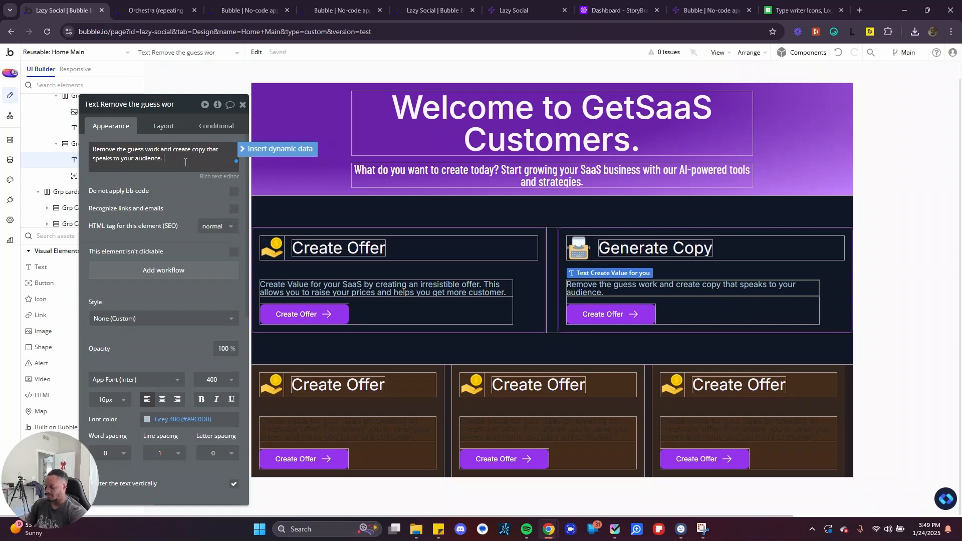
type("ate")
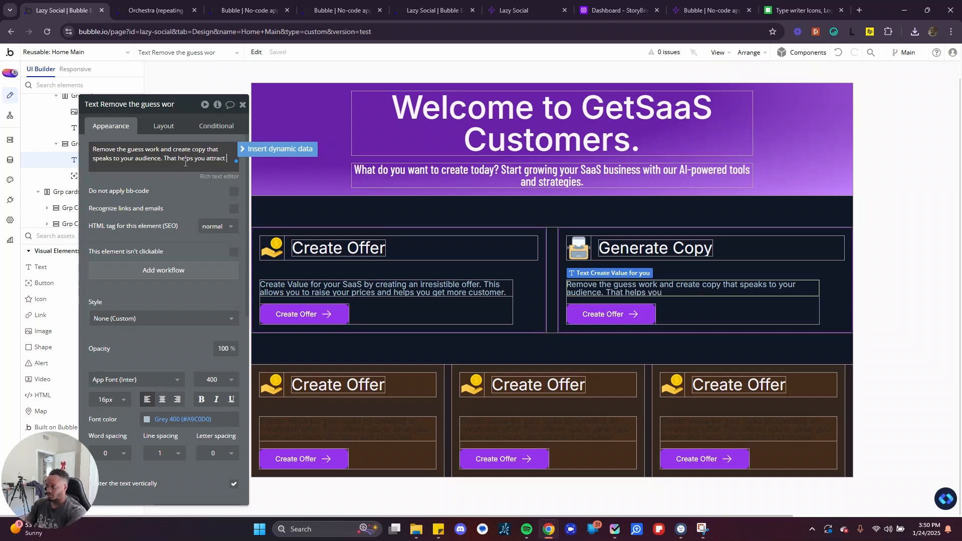
type("nd get leads.")
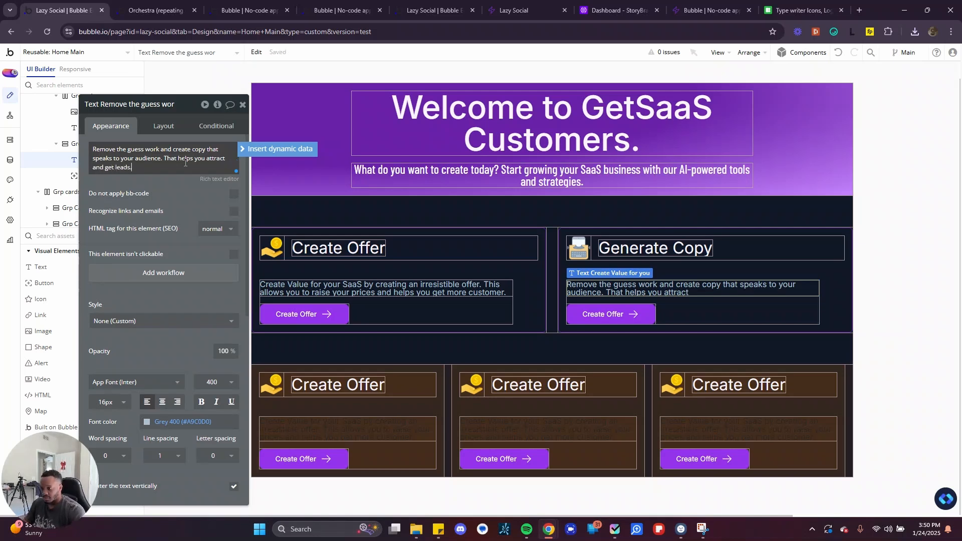
left_click(553, 214)
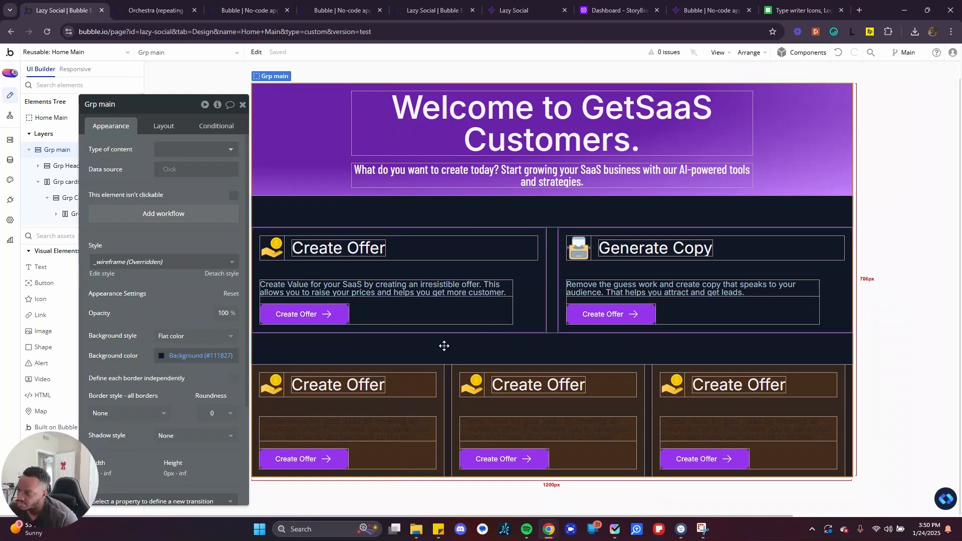
Give the first card in the three-card row a solid border in Purple 800 (#6821A8)
left_click(328, 407)
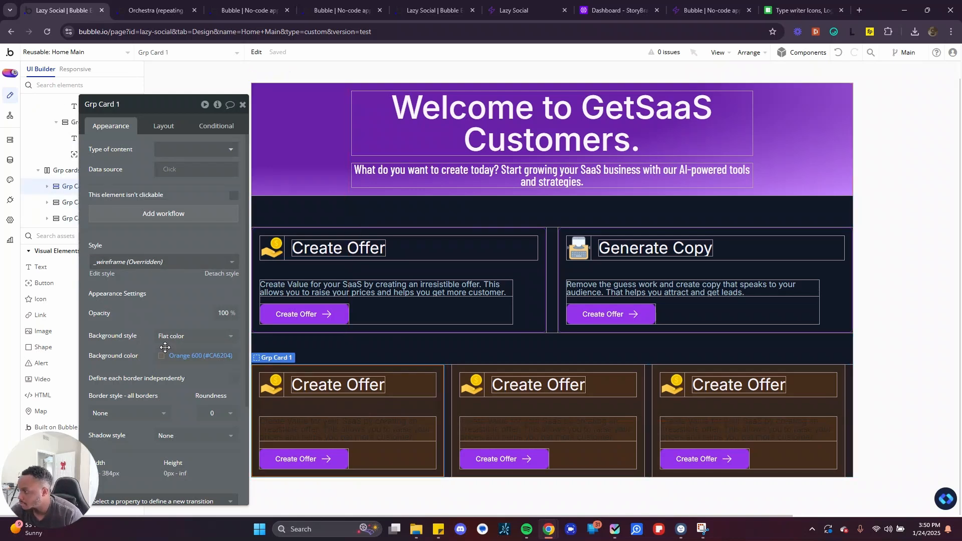
scroll(167, 343, "down", 3)
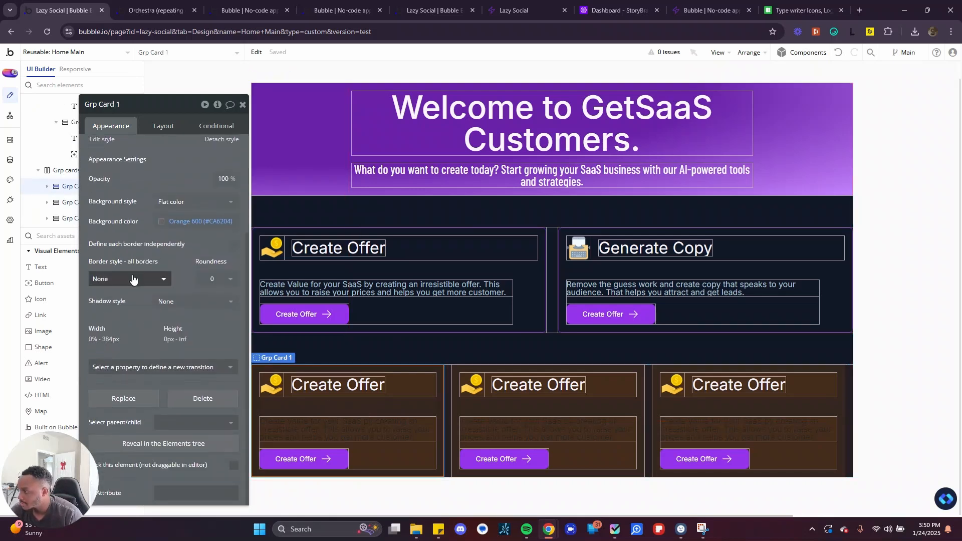
left_click(136, 279)
left_click(120, 323)
left_click(160, 318)
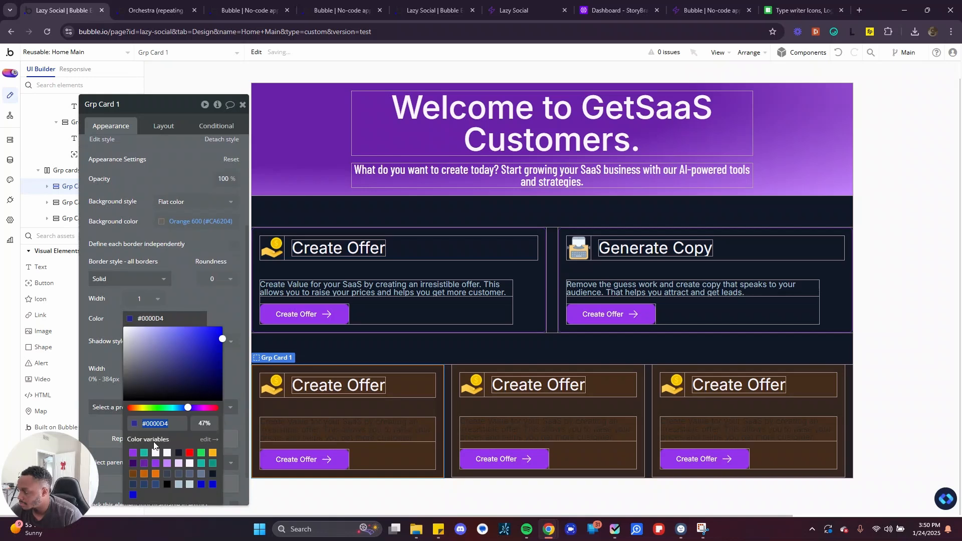
left_click(144, 463)
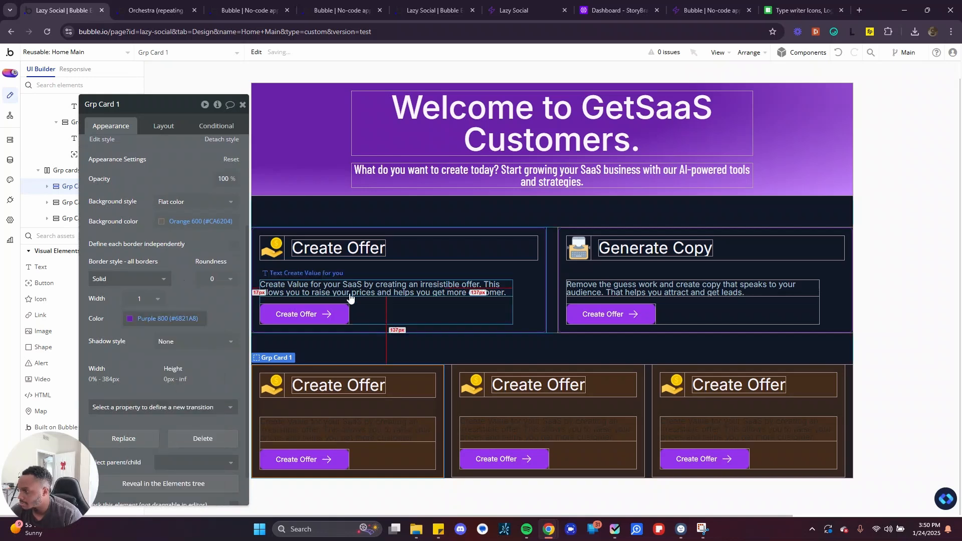
Check the upper Create Offer card's border settings and set the three-card row's first card to a matching roundness of 8
left_click(404, 262)
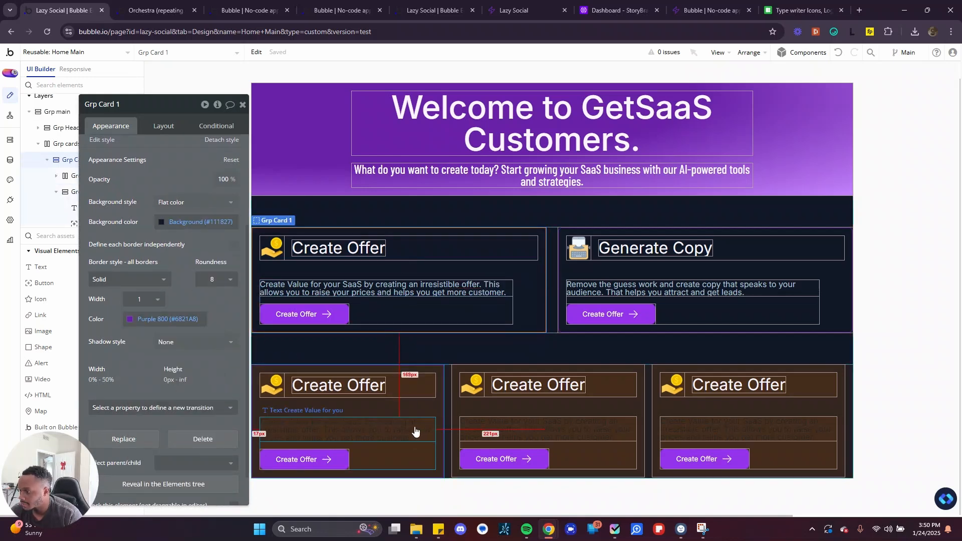
left_click(419, 404)
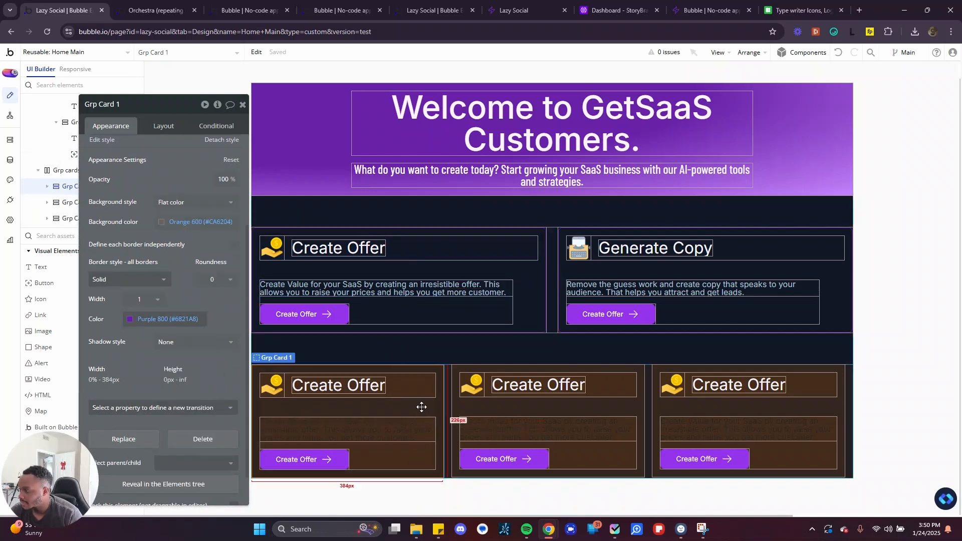
double_click(212, 279)
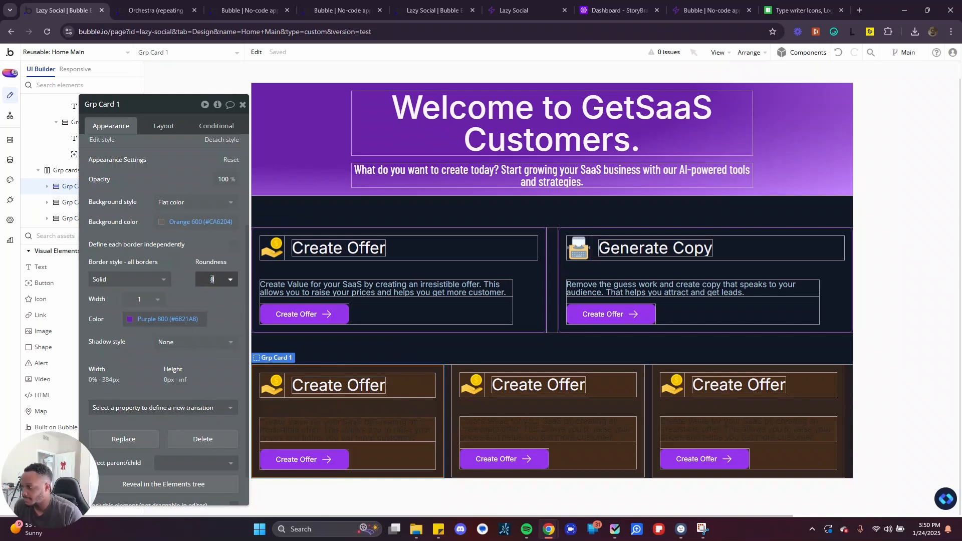
type("8")
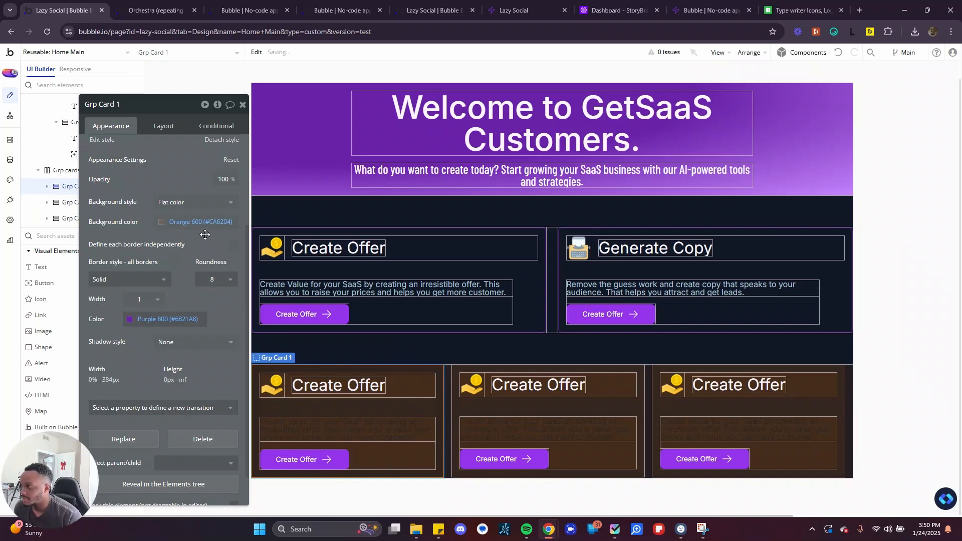
Set the background style to None on the three-card row's first card and on its icon-and-title group
left_click(195, 202)
left_click(168, 232)
left_click(410, 389)
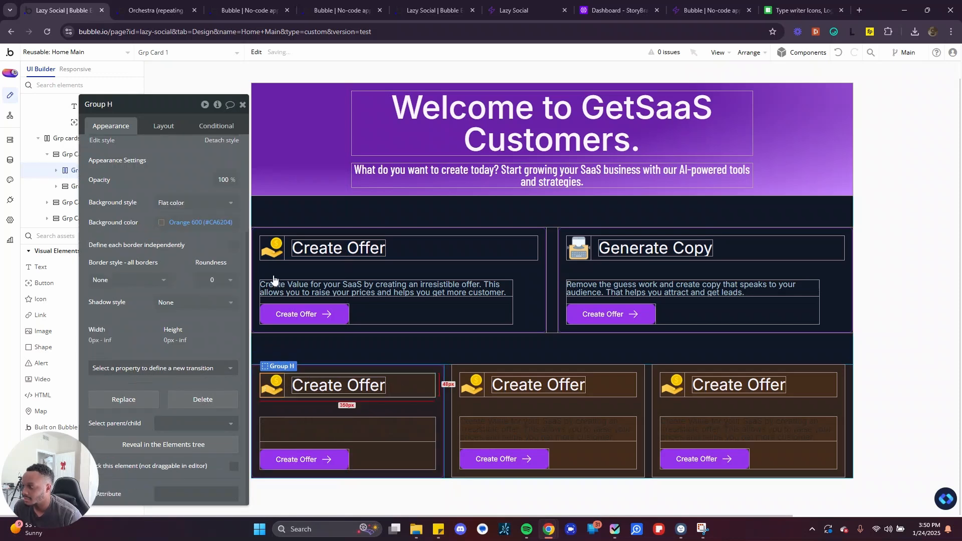
left_click(196, 202)
left_click(180, 231)
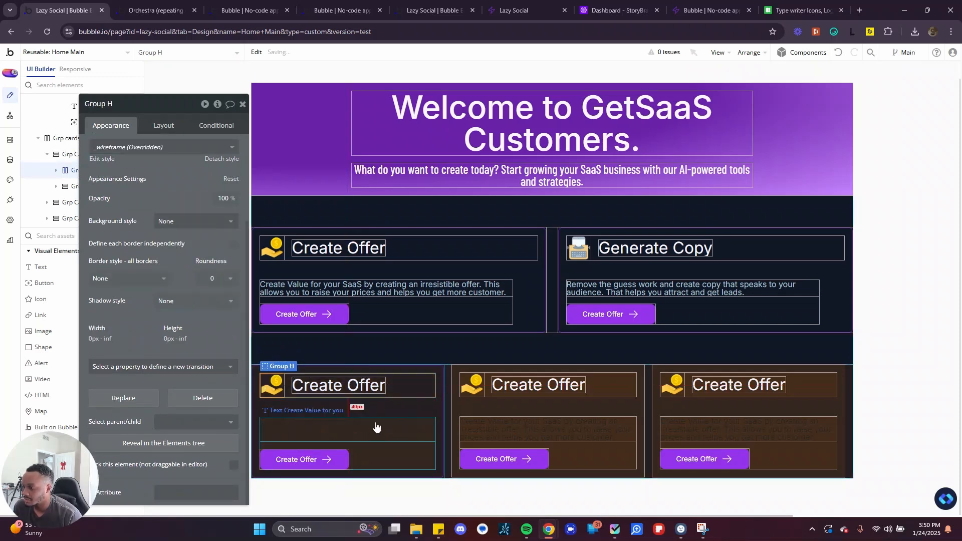
Set the font color of the description in the three-card row's first card to Grey 400 (#A9C0D0)
left_click(376, 426)
scroll(132, 171, "up", 3)
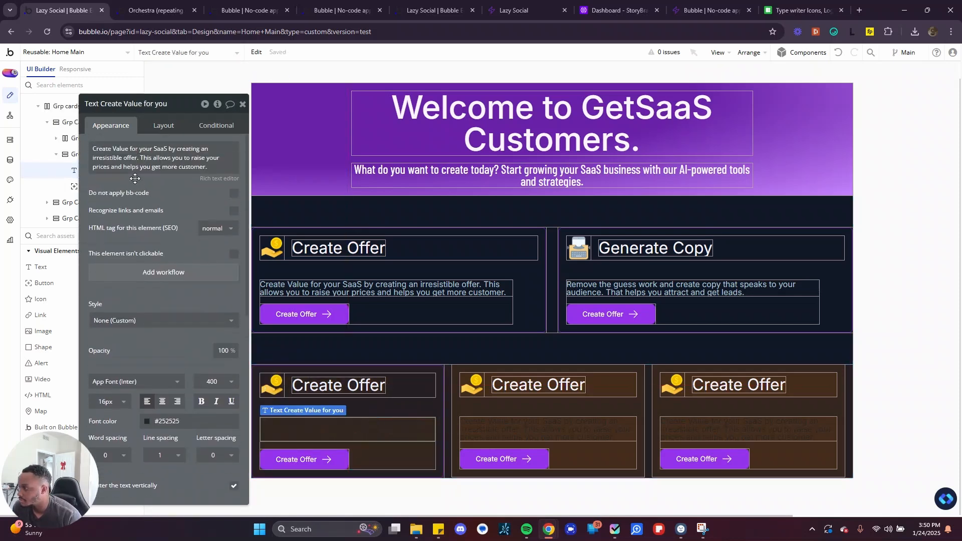
scroll(132, 171, "down", 5)
left_click(175, 282)
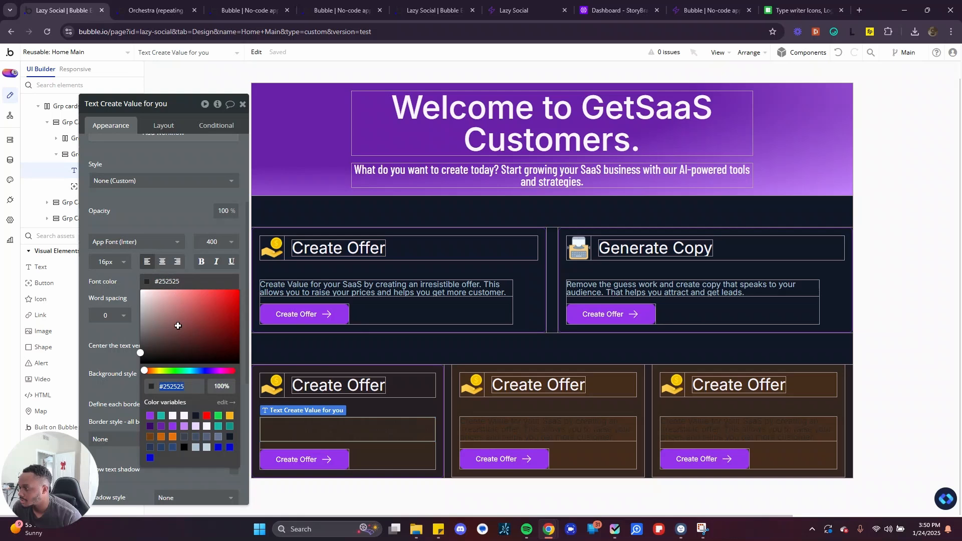
left_click(195, 448)
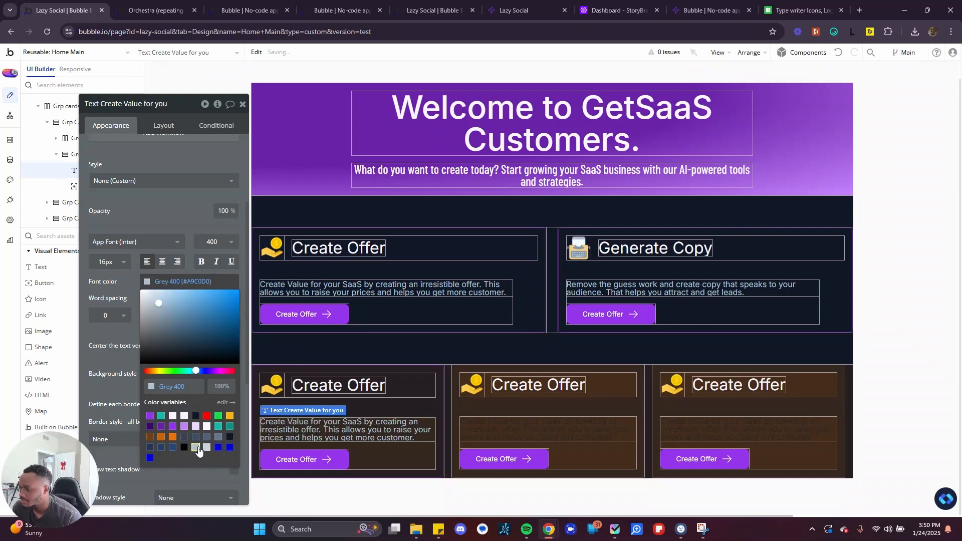
Set the background style to None on the first card's description-and-button group and on the container of the three-card row
left_click(369, 459)
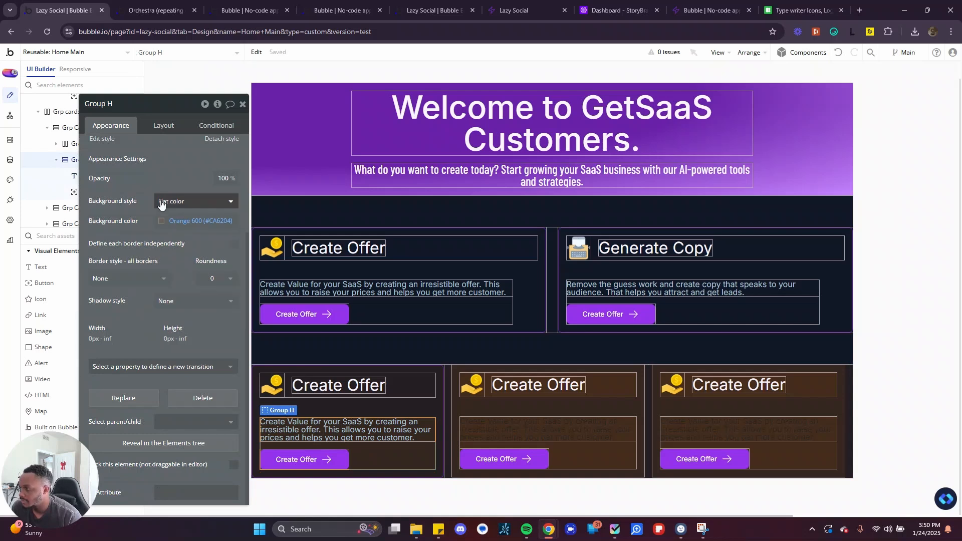
left_click(168, 201)
left_click(167, 232)
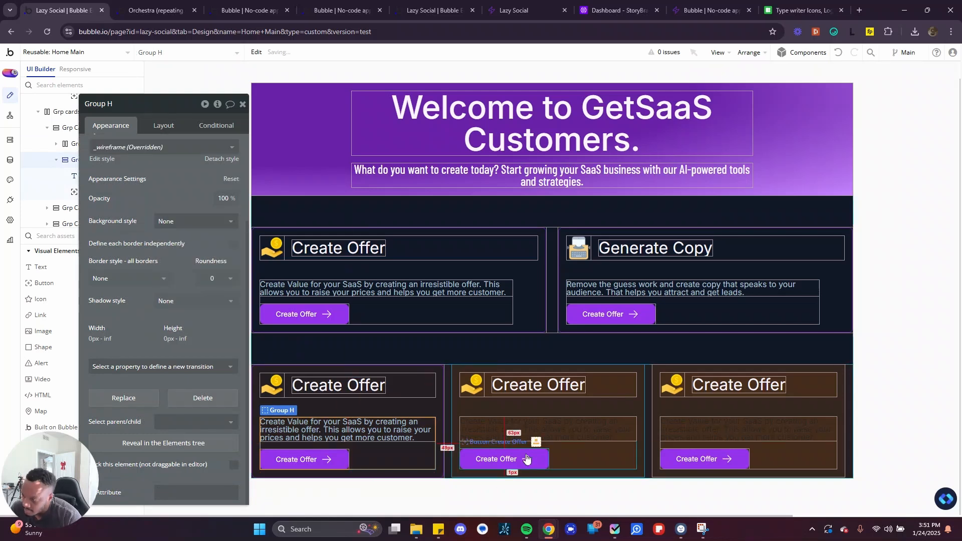
left_click(446, 394)
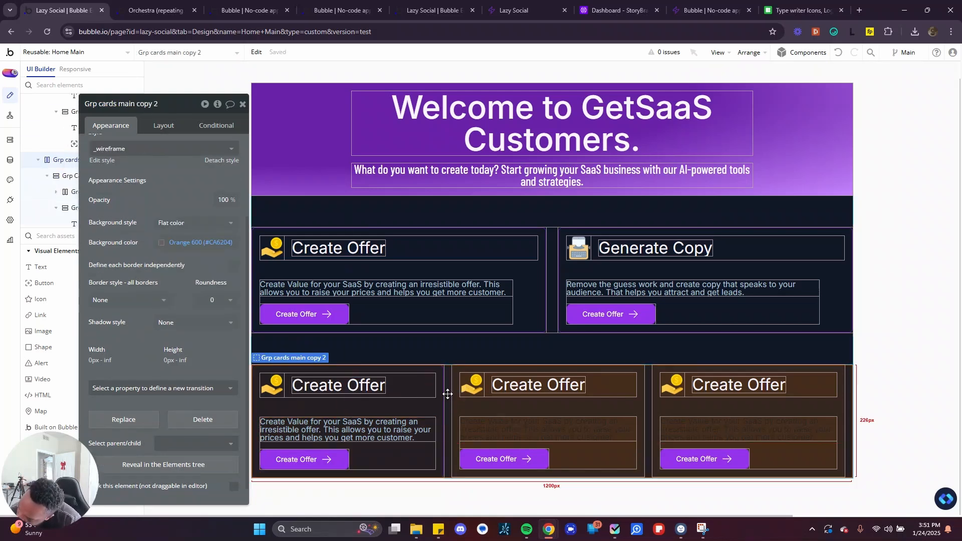
left_click(182, 224)
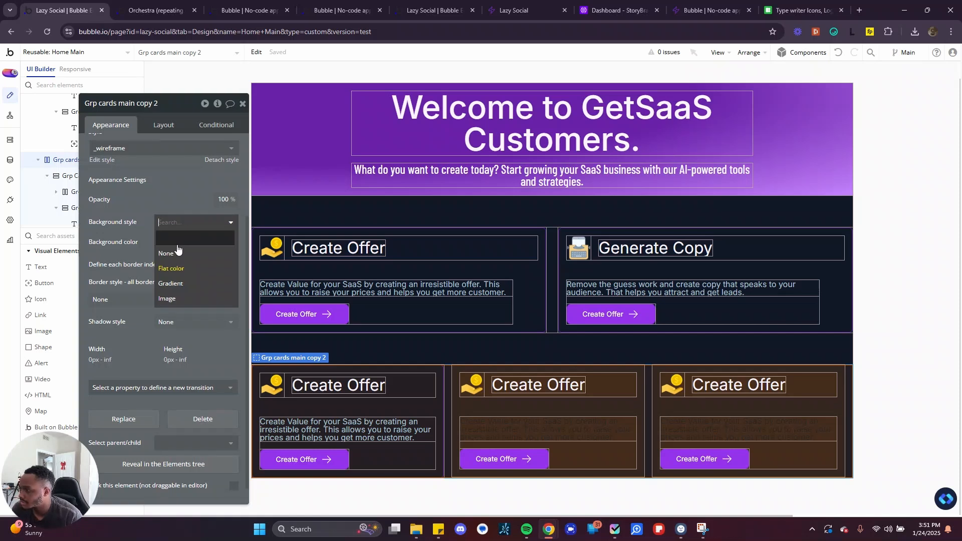
left_click(173, 254)
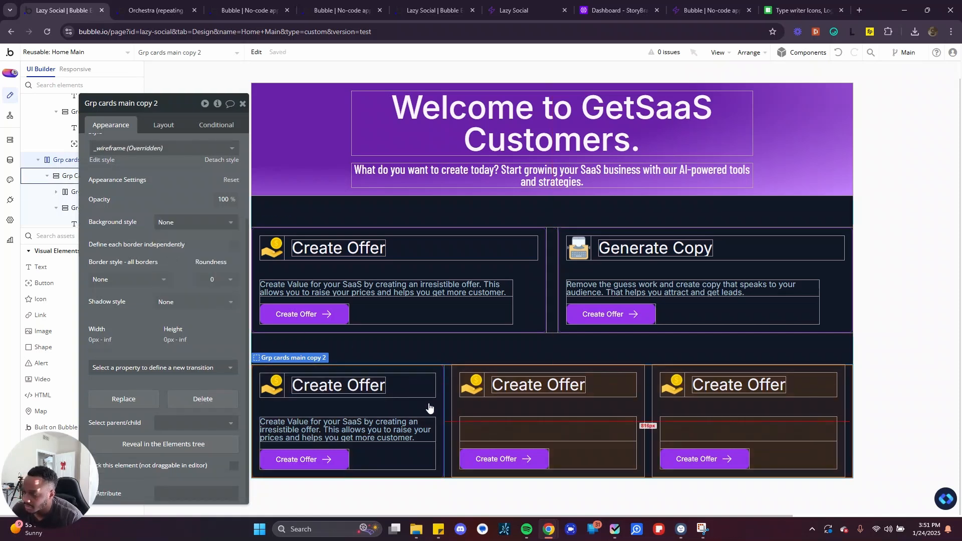
Delete the two unstyled cards in the three-card row and replace them with two copies of the styled first card
left_click(493, 407)
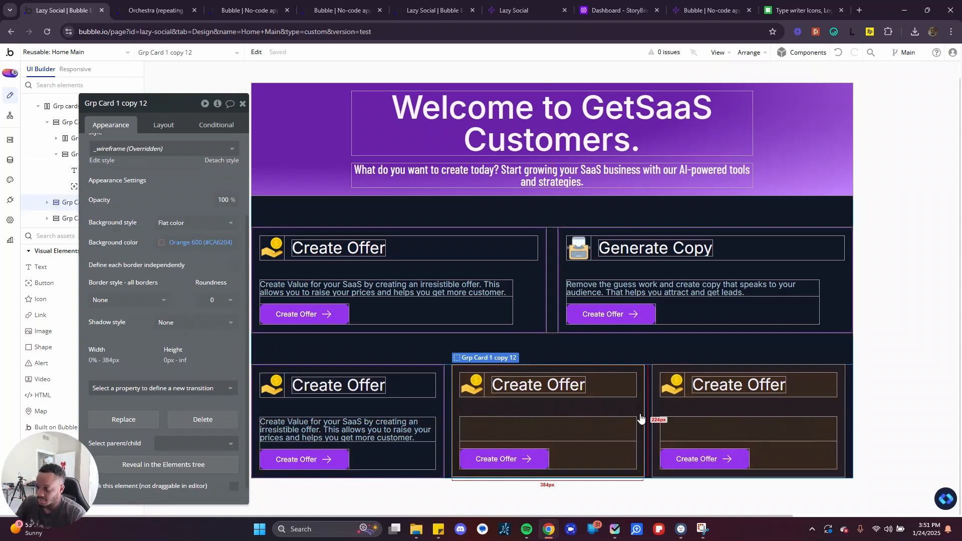
key("Delete")
left_click(621, 415)
key("Delete")
left_click(431, 410)
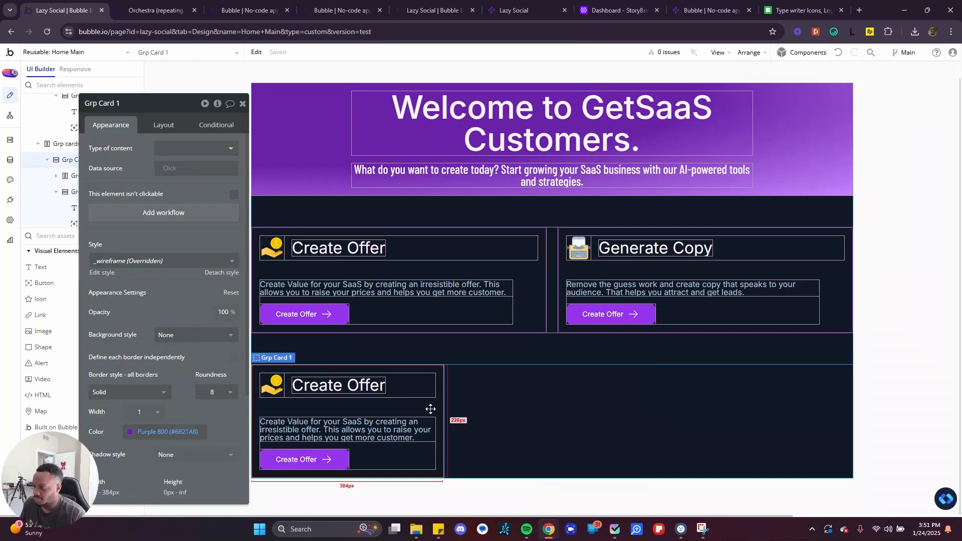
key("ctrl+v")
key("ctrl+v")
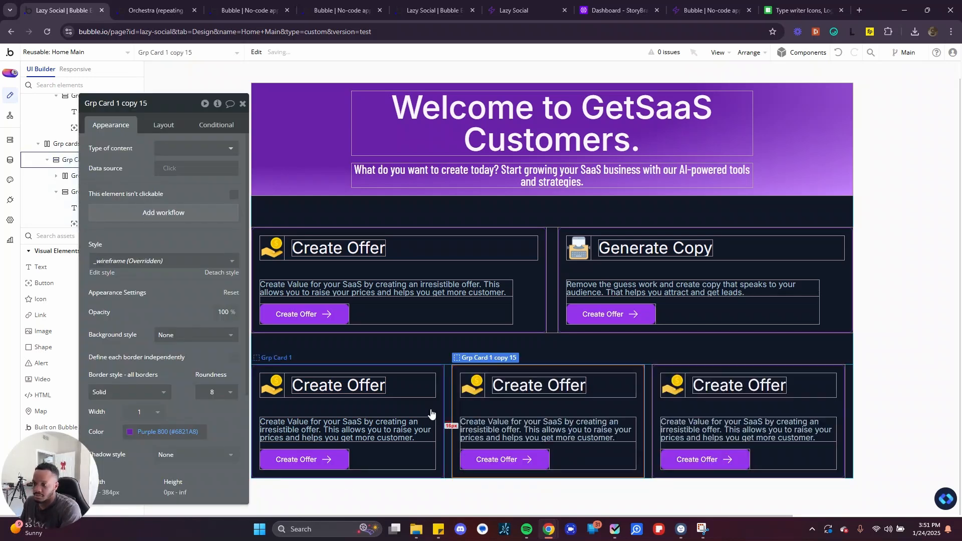
left_click(455, 343)
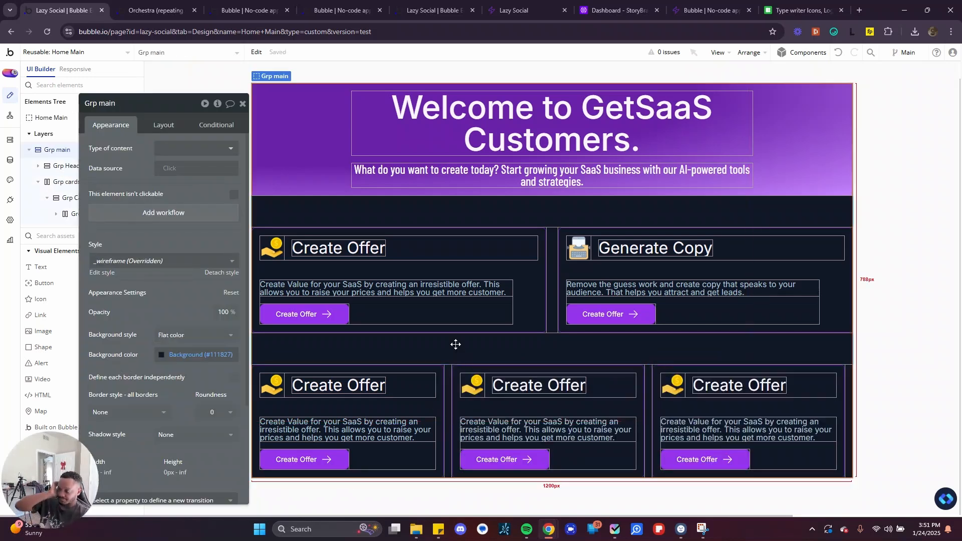
Close the Grp main properties, the Orchestra plugin page, its two demo pages and the extra main_page editor
left_click(242, 103)
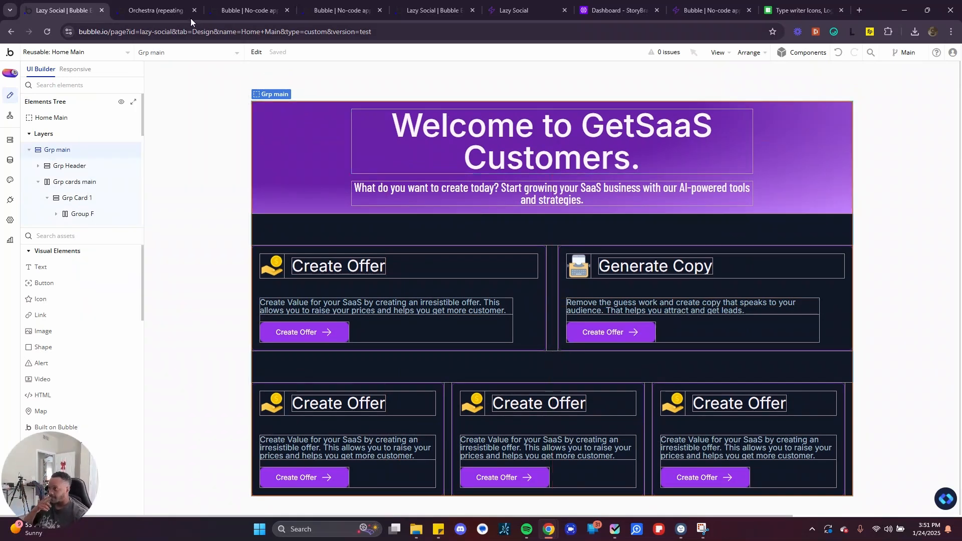
left_click(138, 12)
left_click(97, 11)
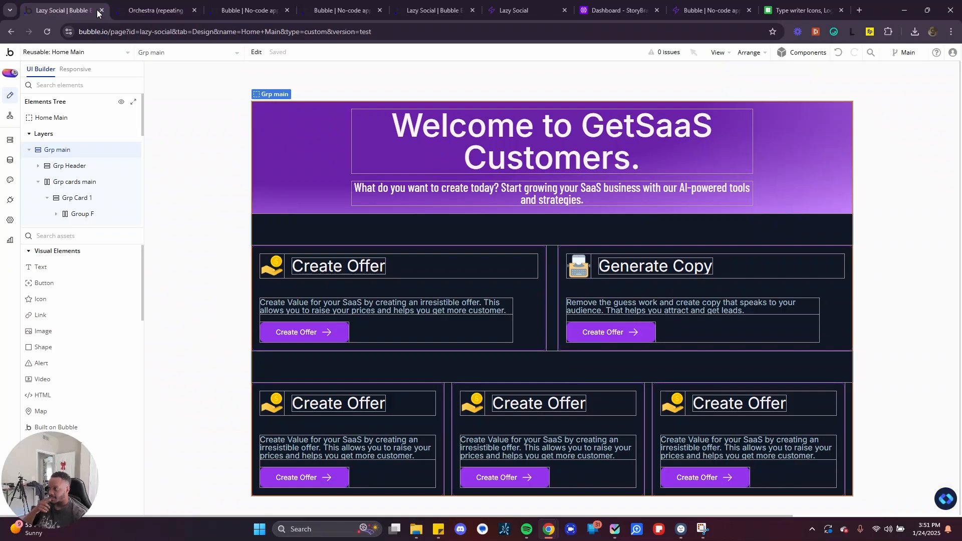
left_click(160, 5)
left_click(243, 8)
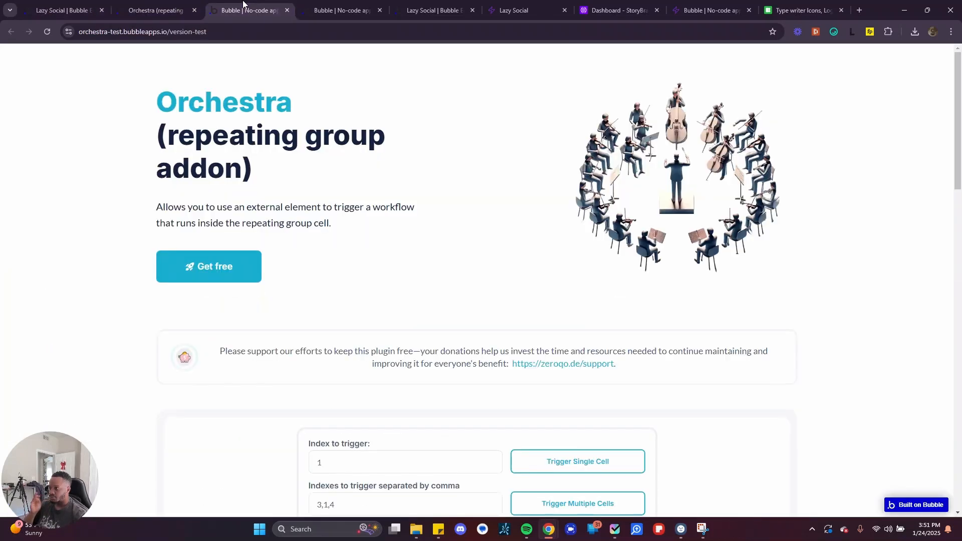
left_click(194, 13)
left_click(195, 13)
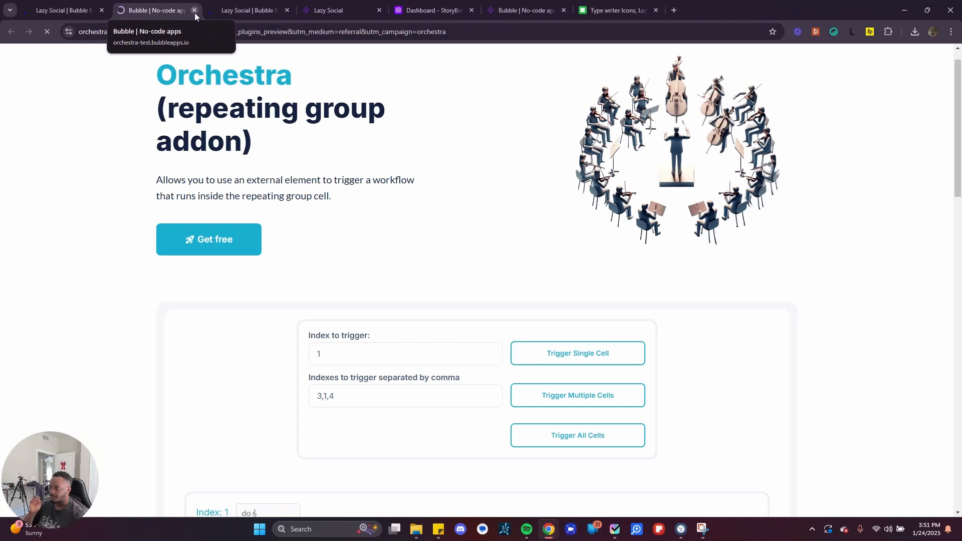
left_click(195, 13)
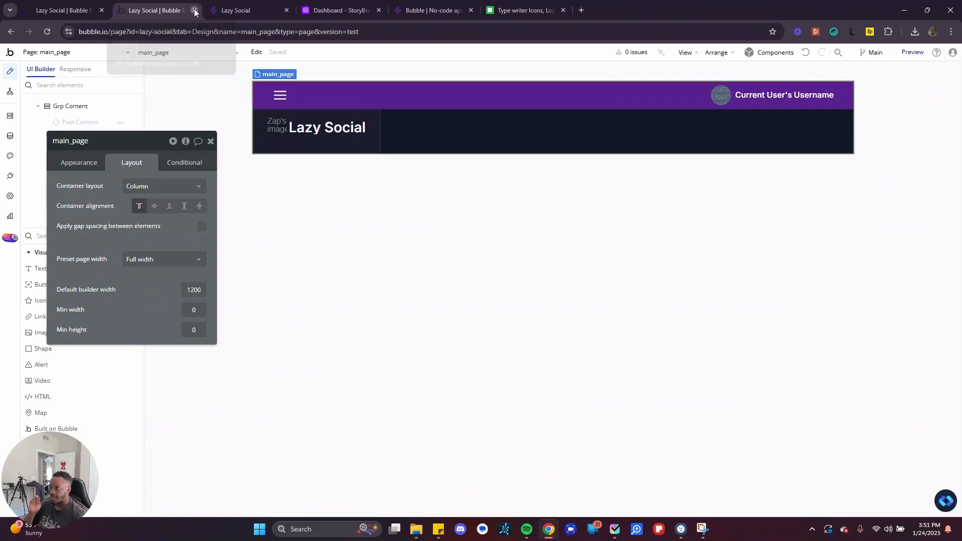
left_click(194, 13)
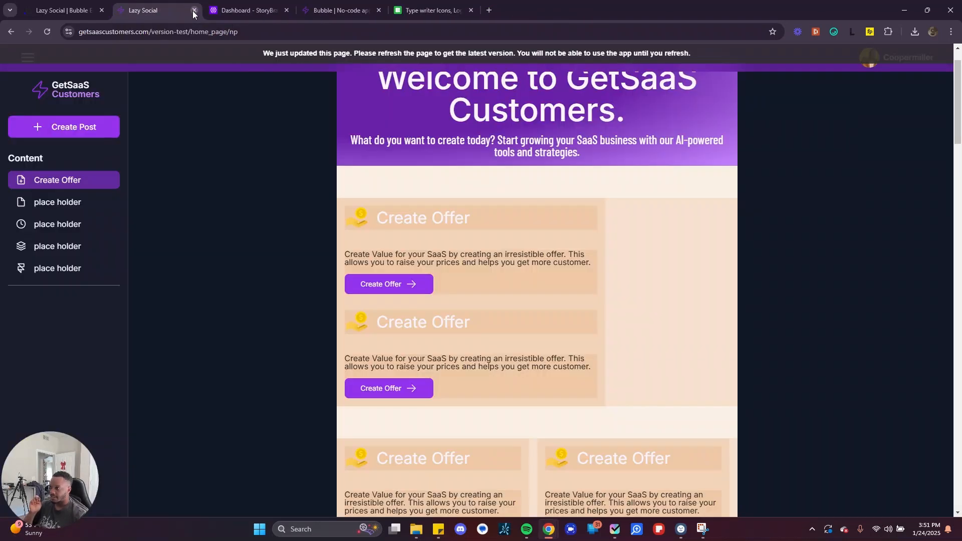
Compare the home page preview's header banner and card rows with the StoryBrand.ai dashboard
left_click(105, 4)
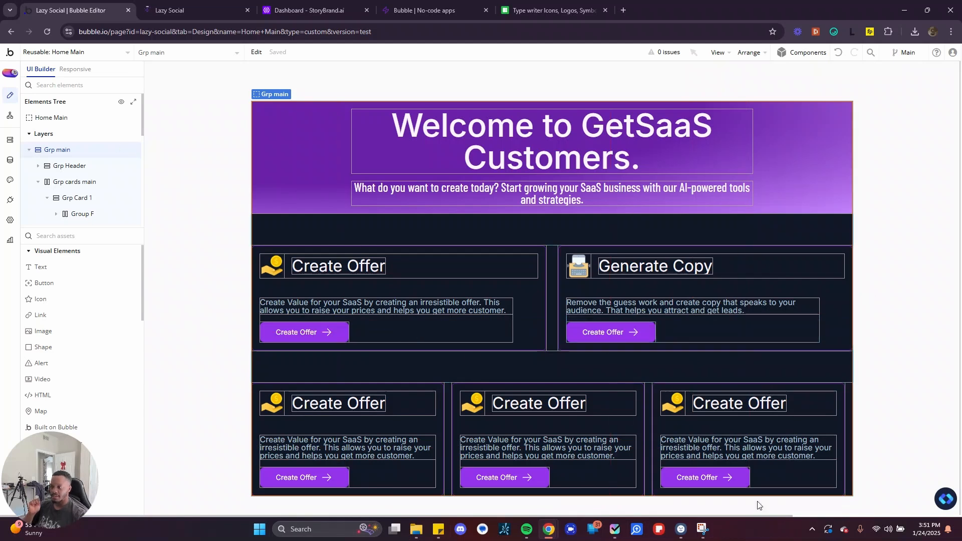
left_click(200, 4)
left_click(293, 11)
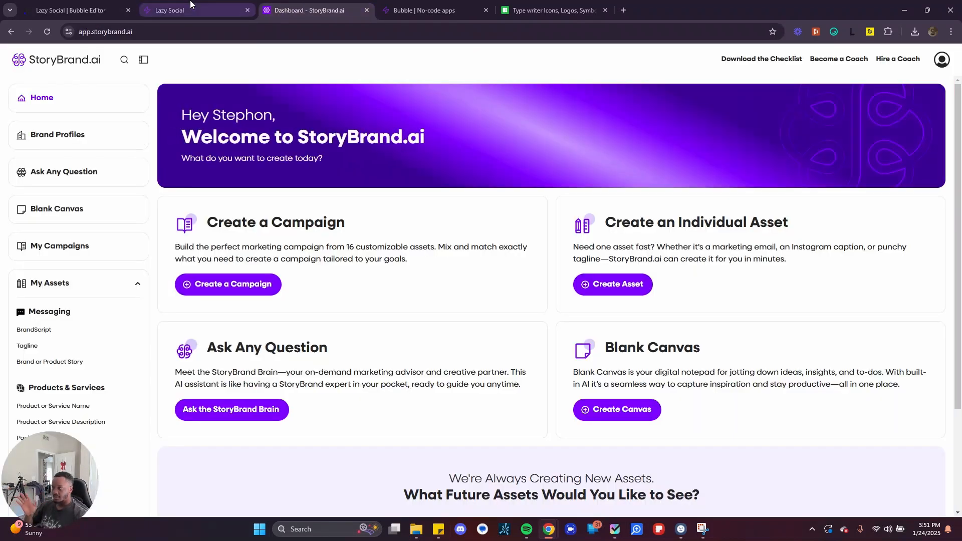
left_click(190, 4)
left_click(307, 4)
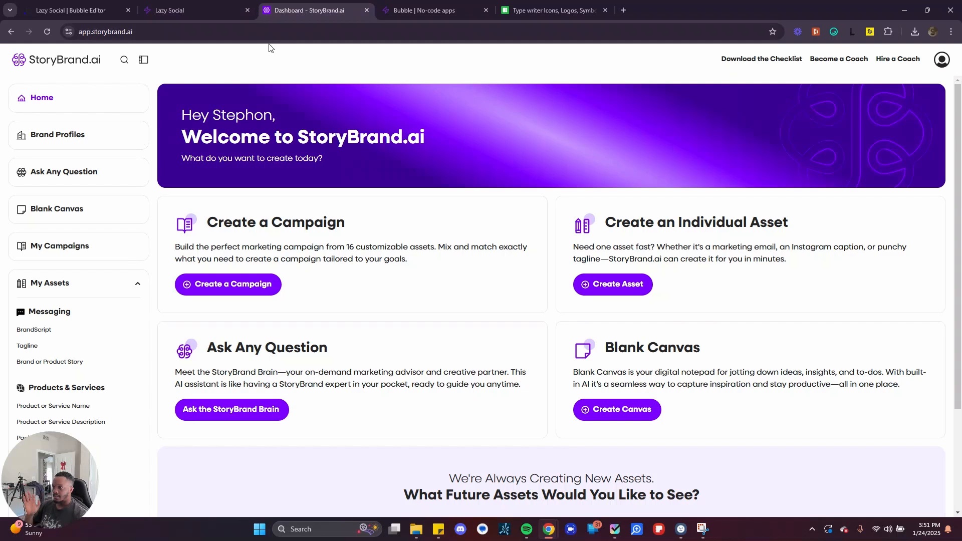
left_click(201, 5)
left_click(310, 9)
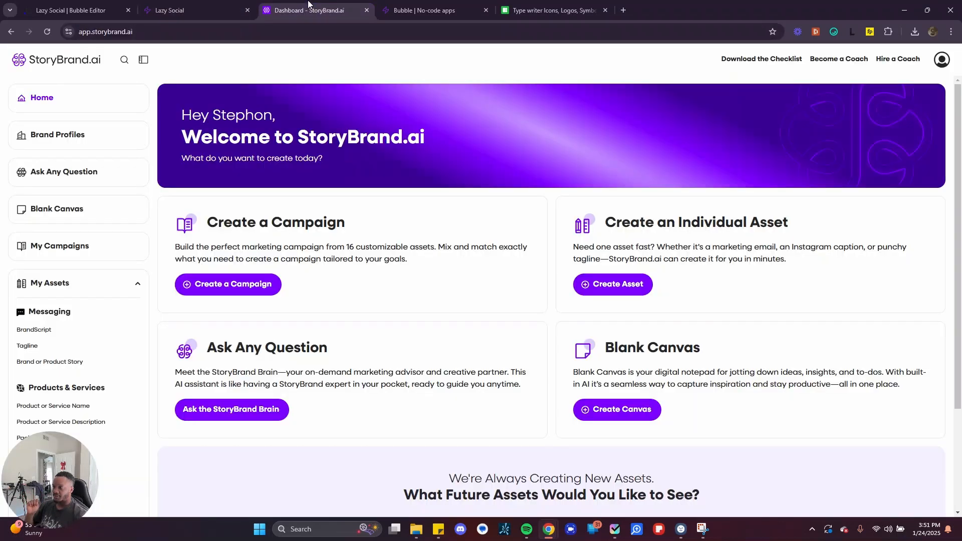
left_click(188, 4)
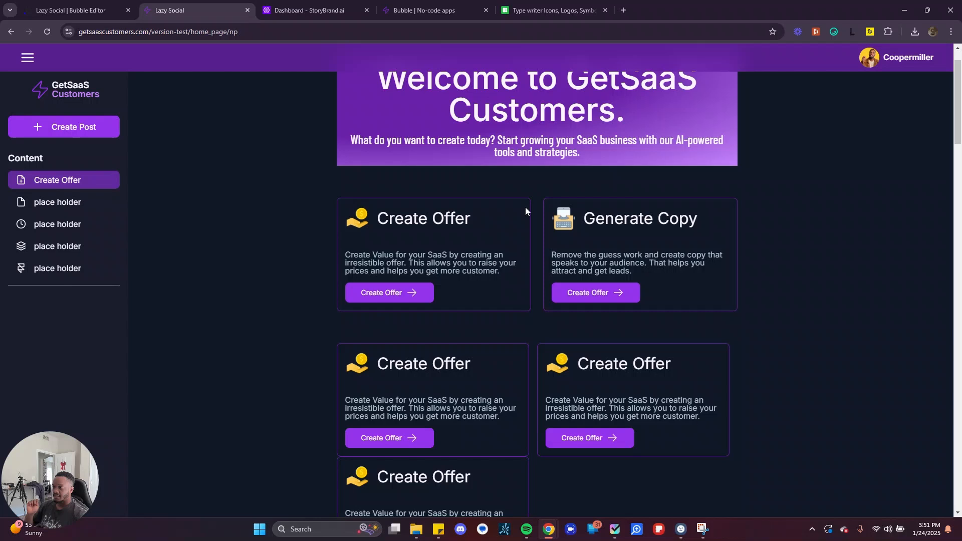
left_click(332, 5)
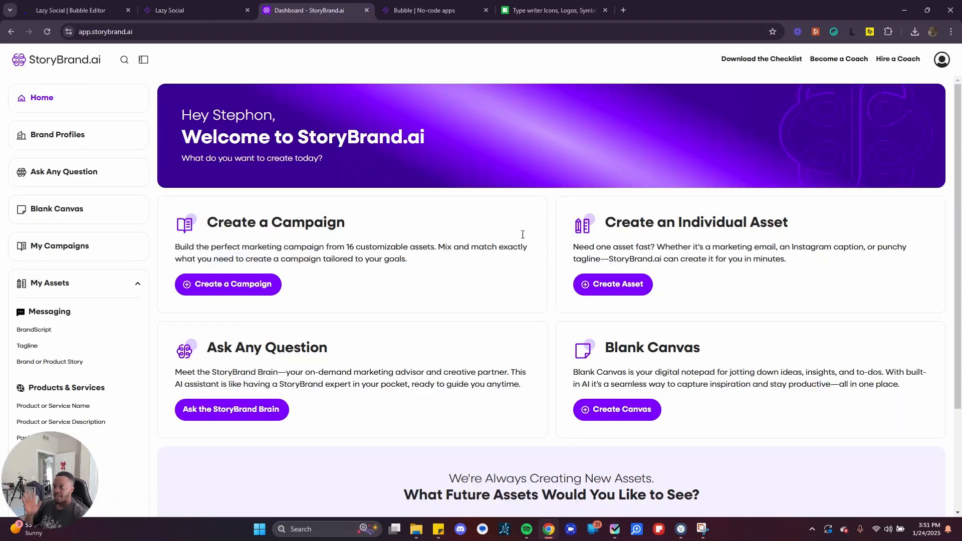
left_click(155, 6)
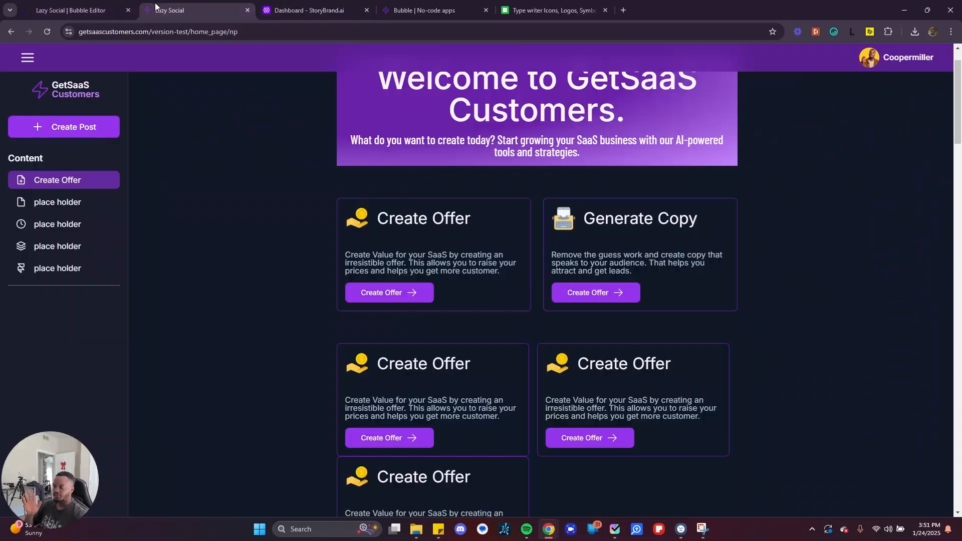
left_click(320, 7)
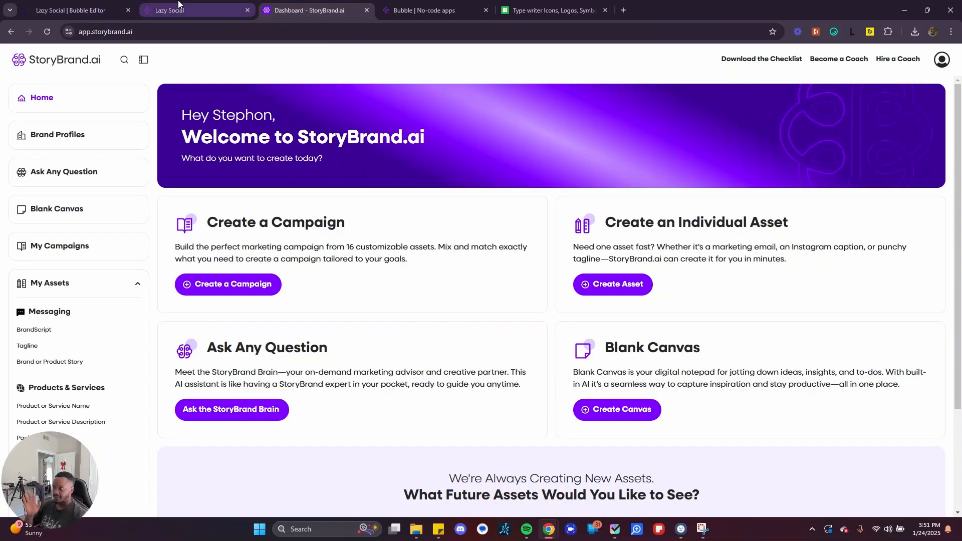
left_click(155, 5)
scroll(478, 300, "up", 1)
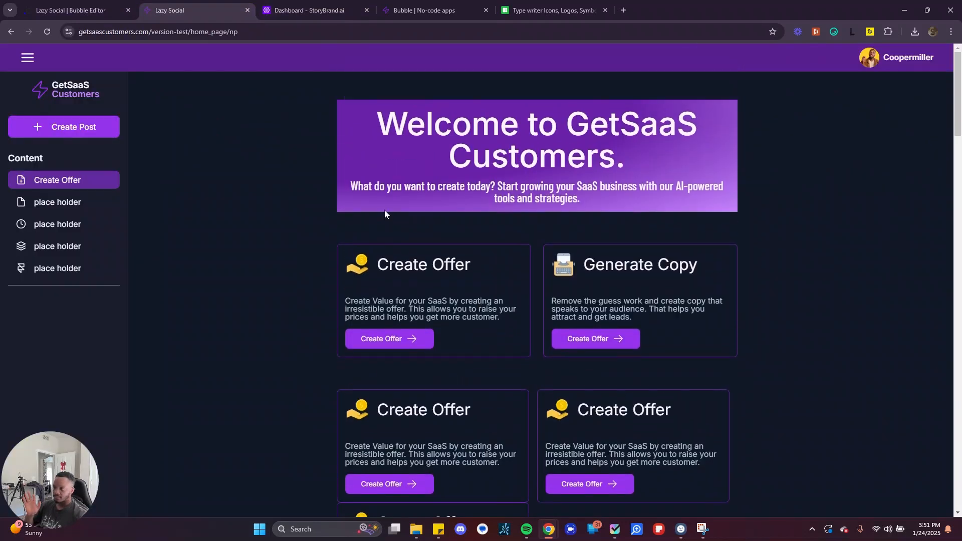
left_click(277, 6)
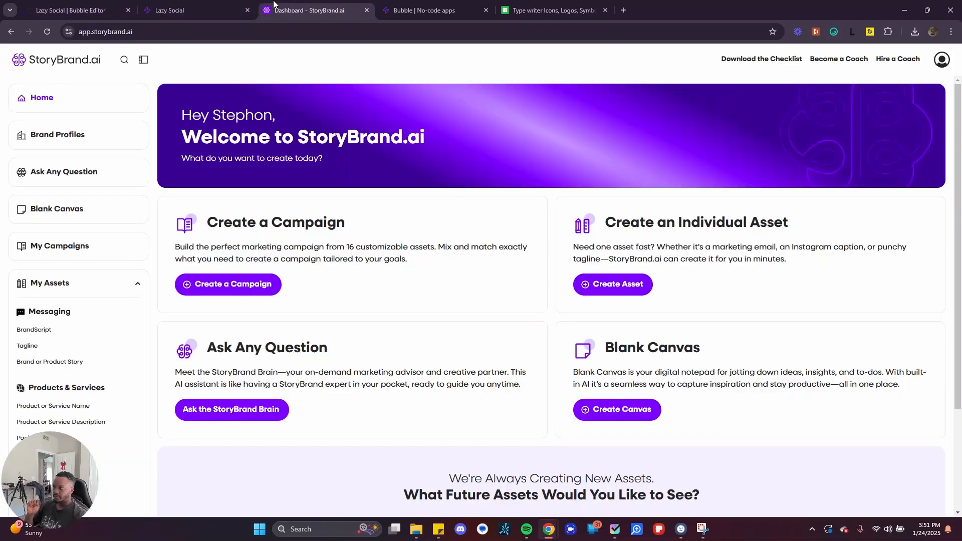
left_click(201, 4)
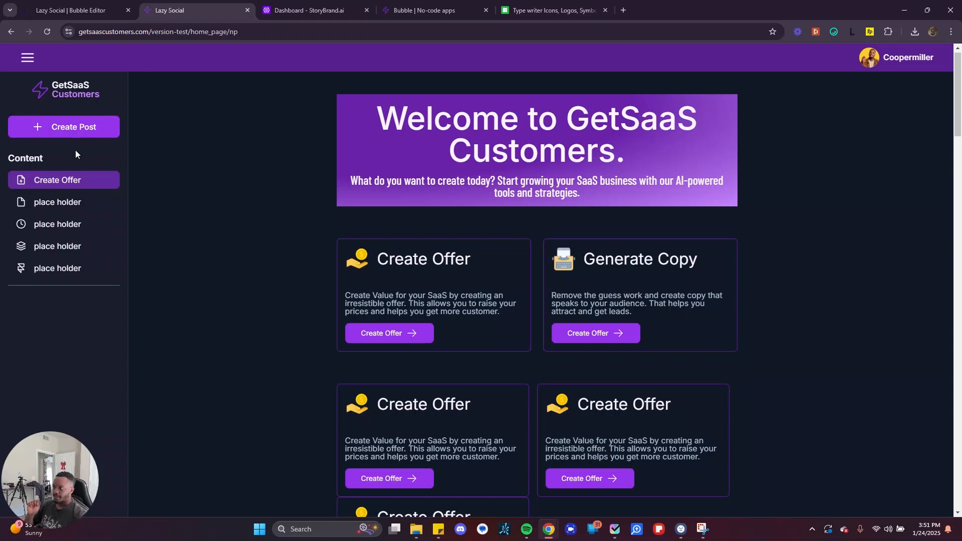
Compare the sidebar and overall page layout across the Bubble design, the home page preview and the StoryBrand.ai dashboard
left_click(65, 9)
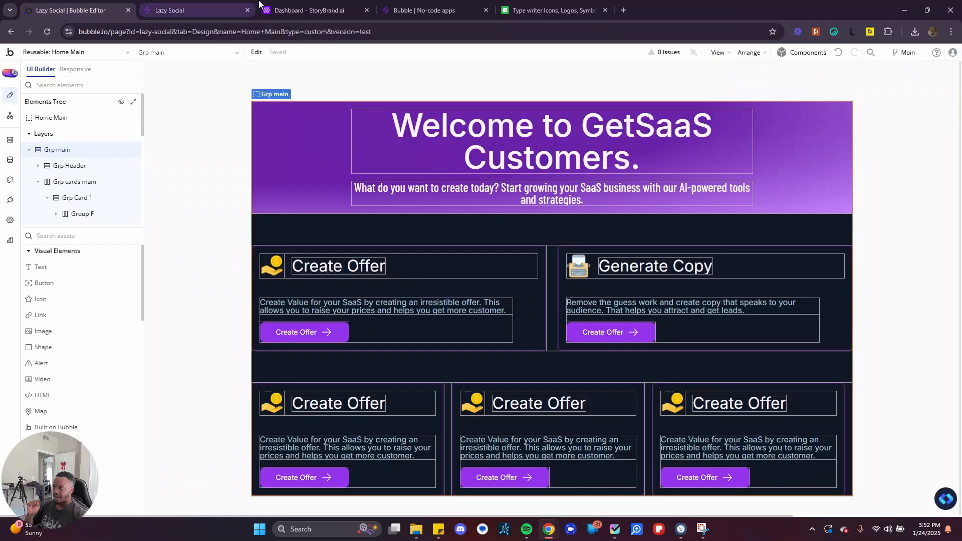
left_click(301, 6)
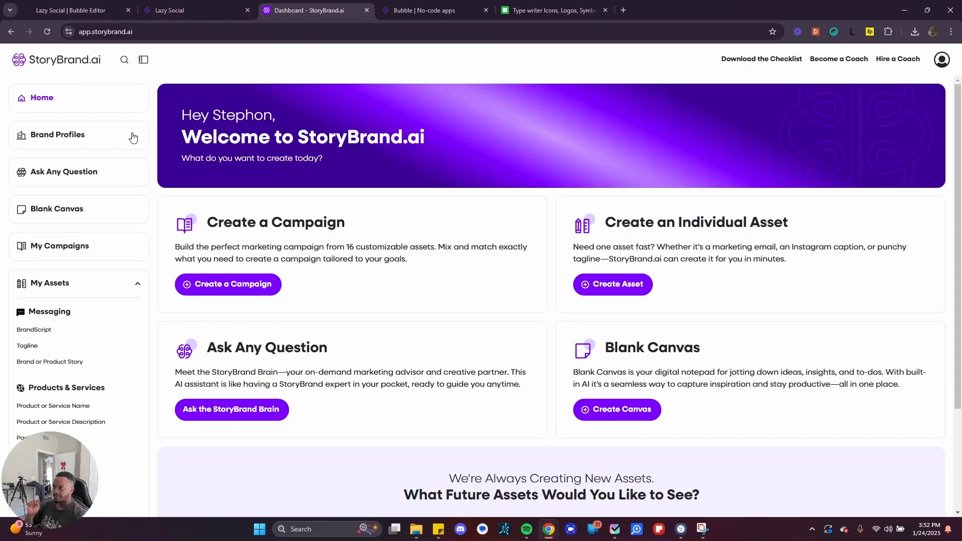
left_click(97, 5)
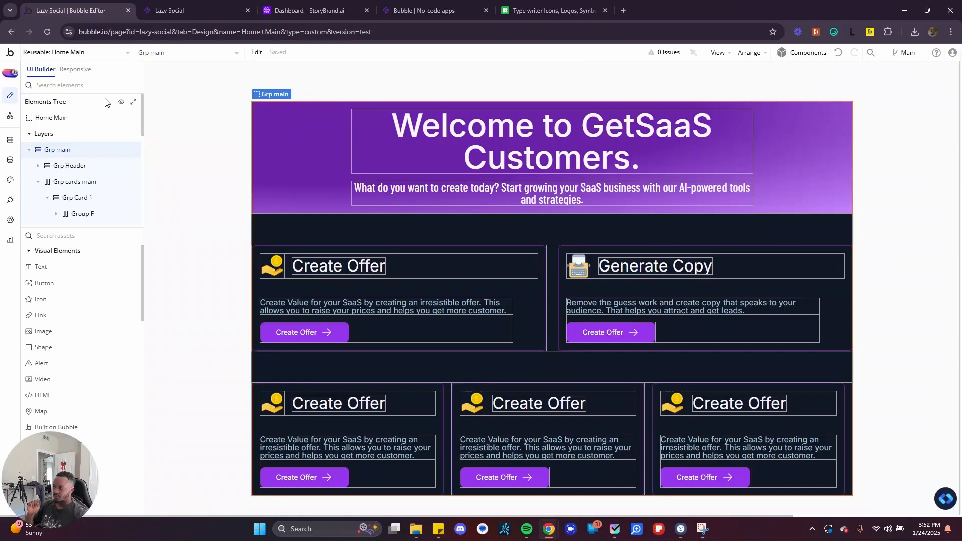
left_click(175, 10)
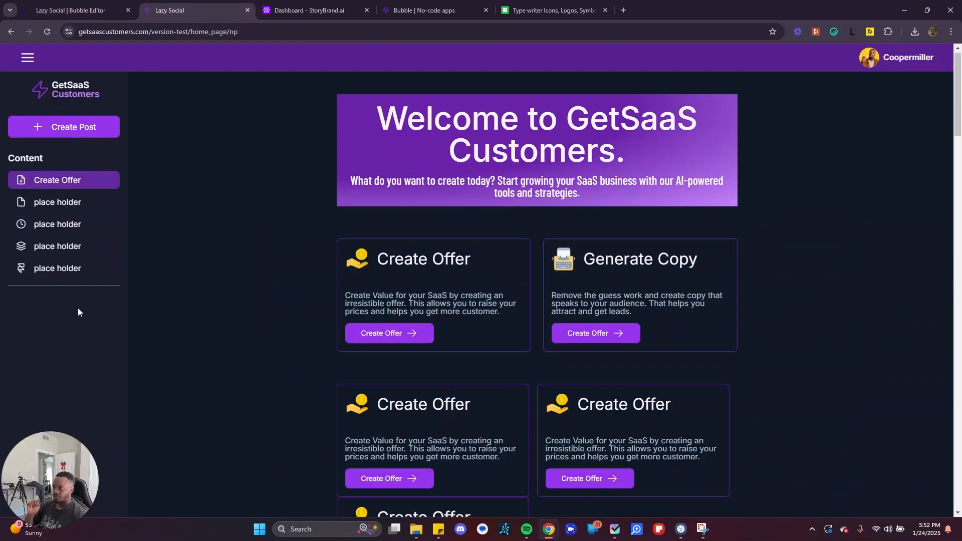
left_click(279, 4)
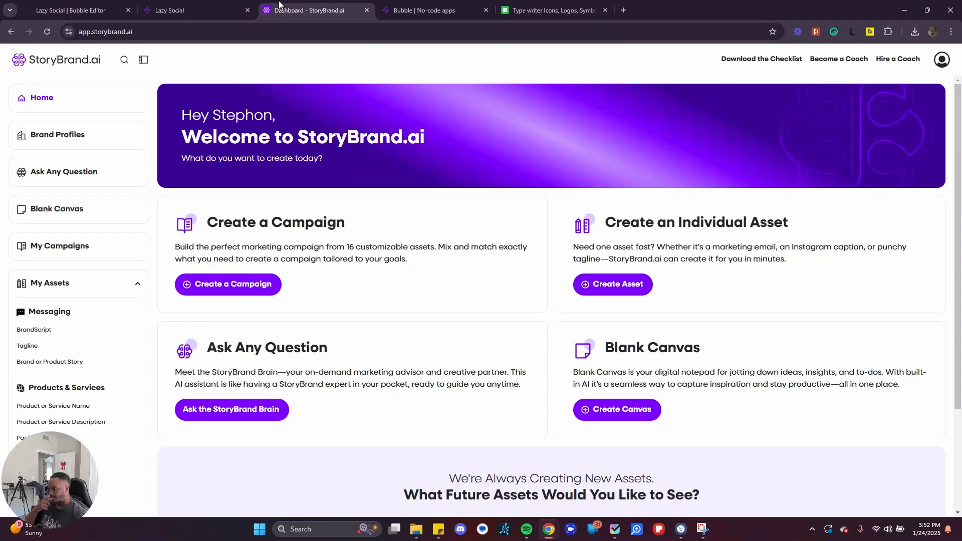
left_click(197, 4)
key("ctrl+shift+Tab")
left_click(195, 4)
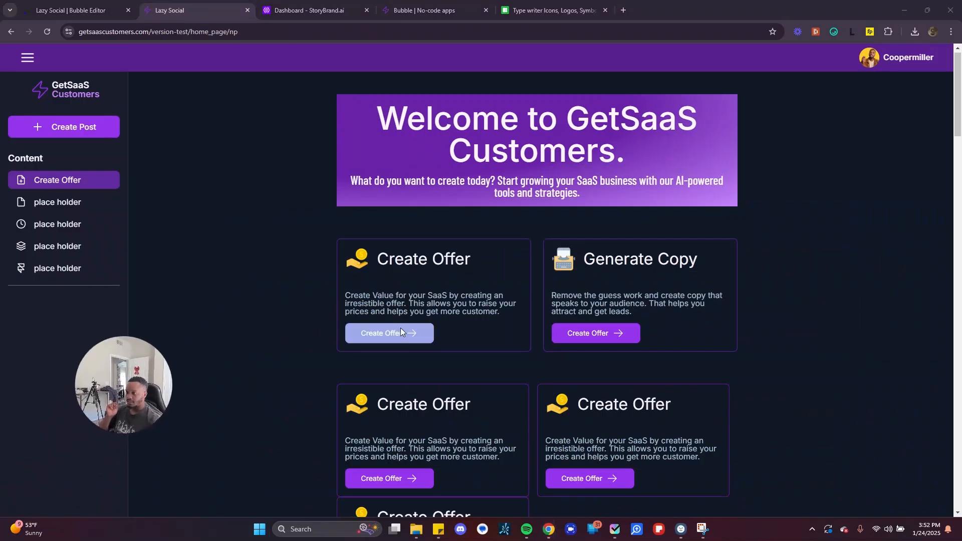
scroll(401, 328, "down", 2)
scroll(371, 251, "up", 2)
left_click(95, 7)
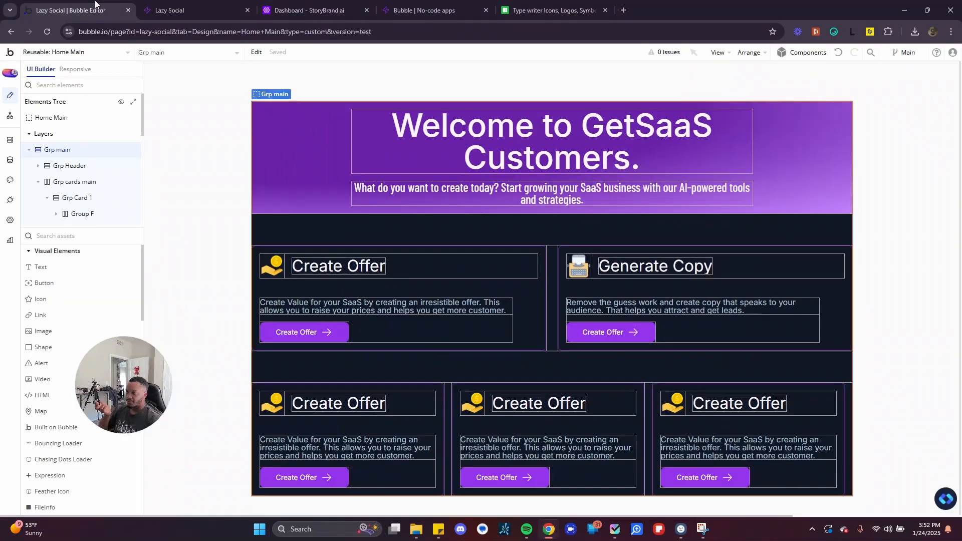
left_click(292, 4)
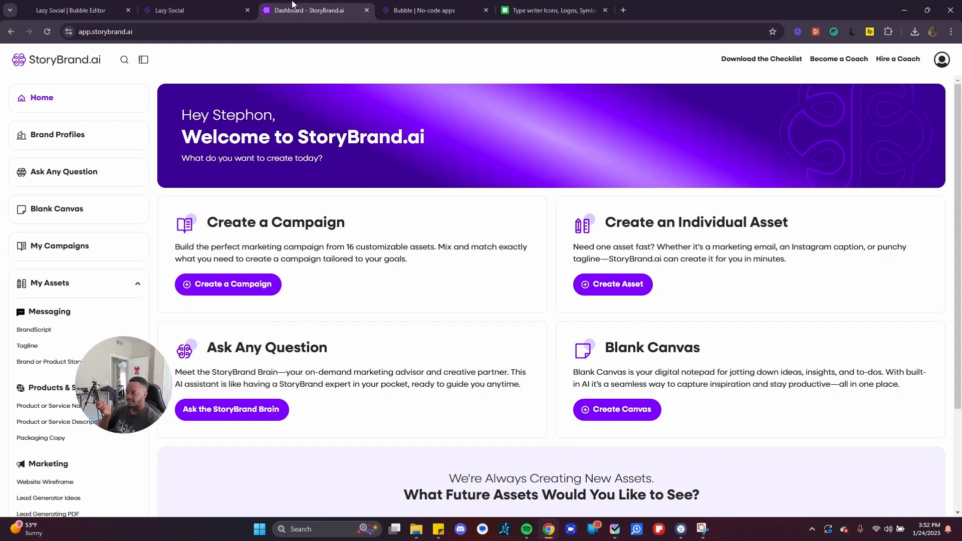
Set the corner roundness of the purple gradient header group to 8
left_click(101, 9)
double_click(324, 155)
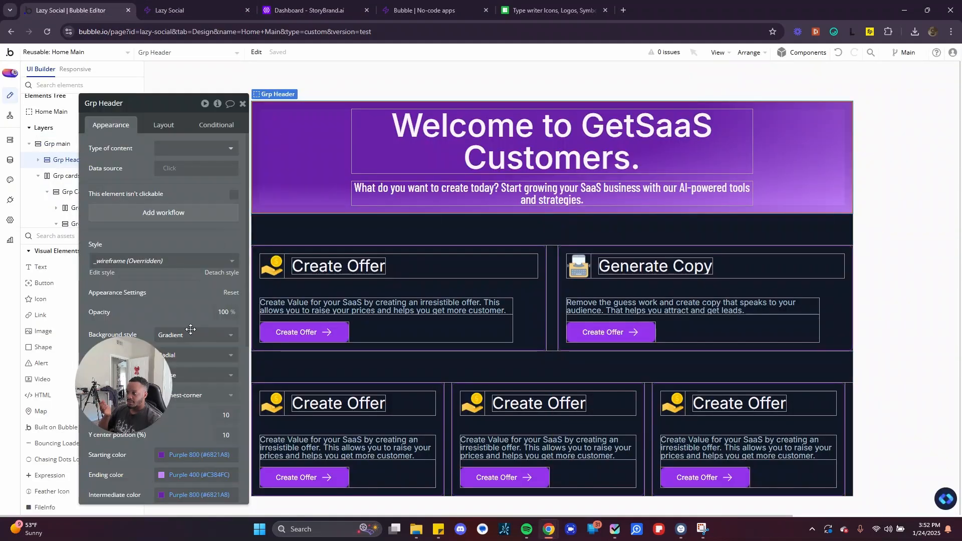
left_click_drag(176, 341, 195, 252)
scroll(195, 252, "down", 5)
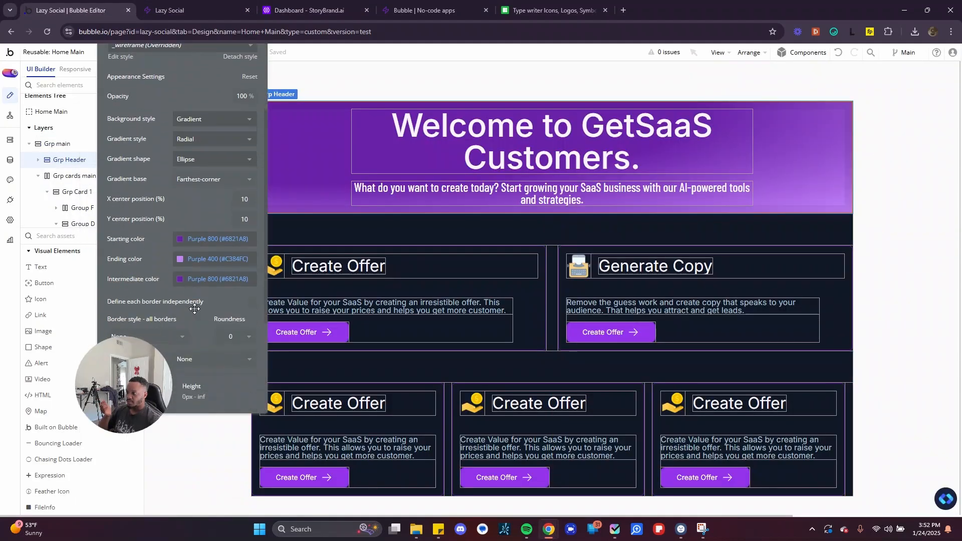
left_click(232, 231)
key("BackSpace")
type("8")
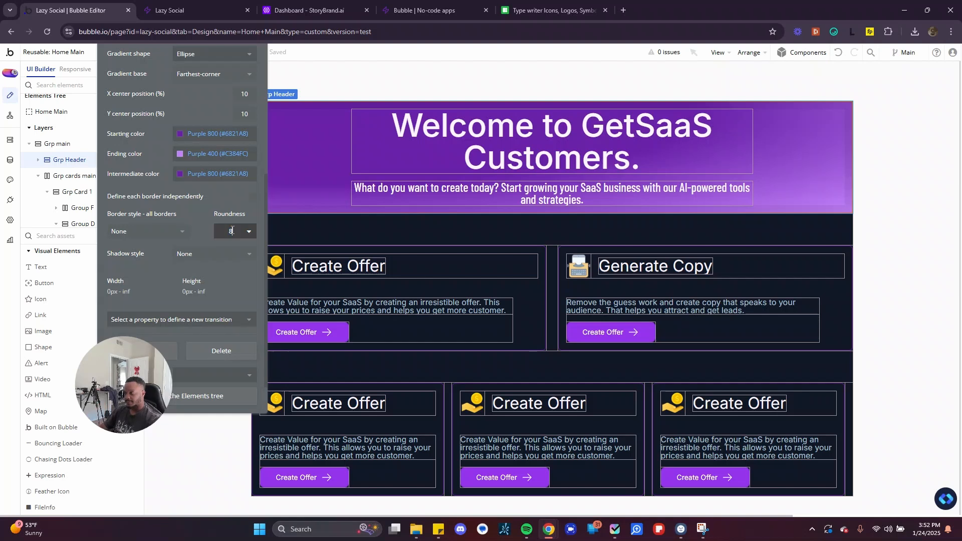
left_click(215, 207)
Review the home page preview from the header banner down through the card rows and the area below them
left_click(211, 10)
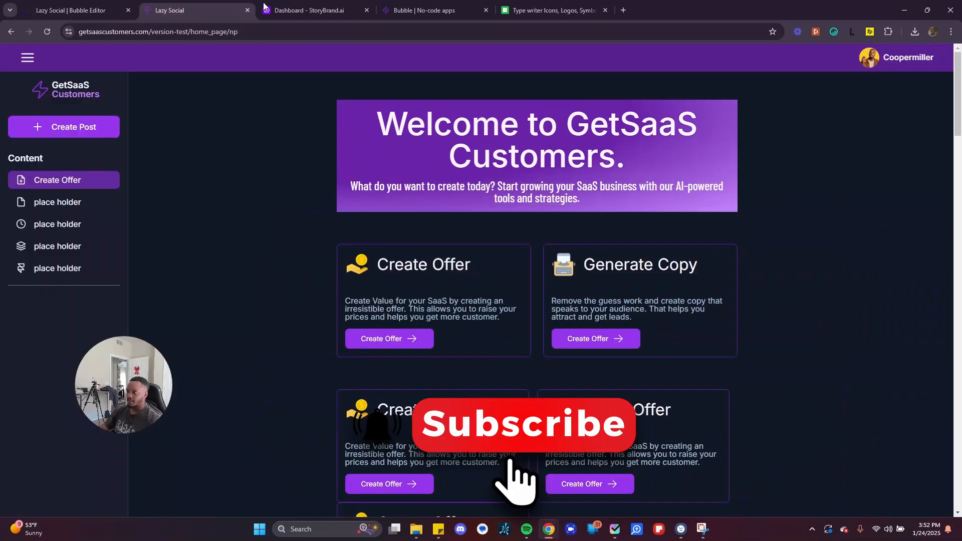
left_click(271, 59)
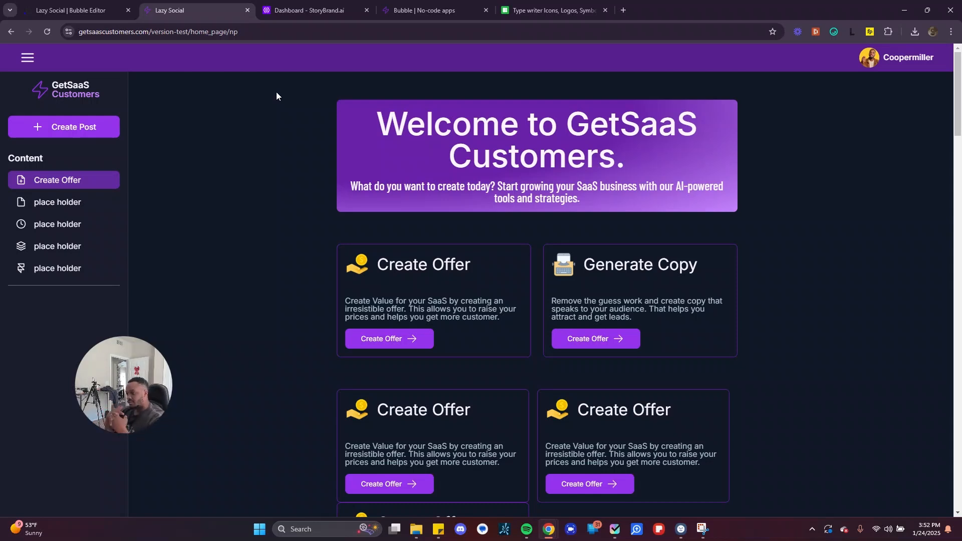
scroll(304, 145, "down", 6)
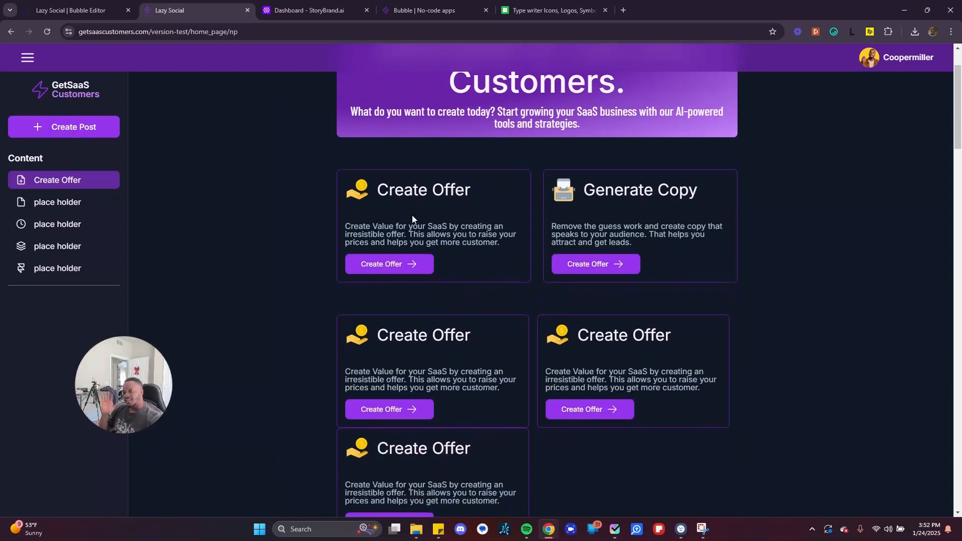
scroll(474, 338, "down", 2)
scroll(474, 335, "up", 8)
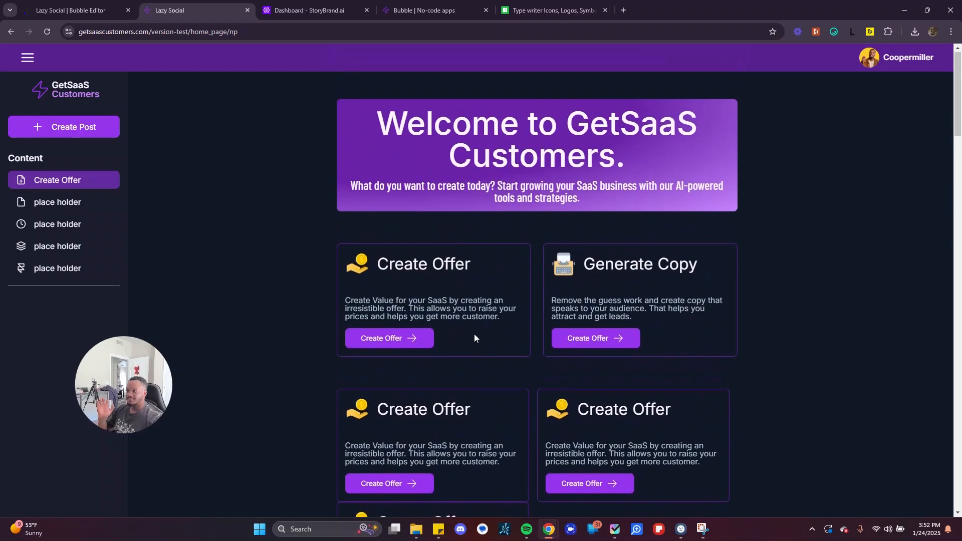
scroll(473, 333, "down", 3)
scroll(476, 332, "down", 6)
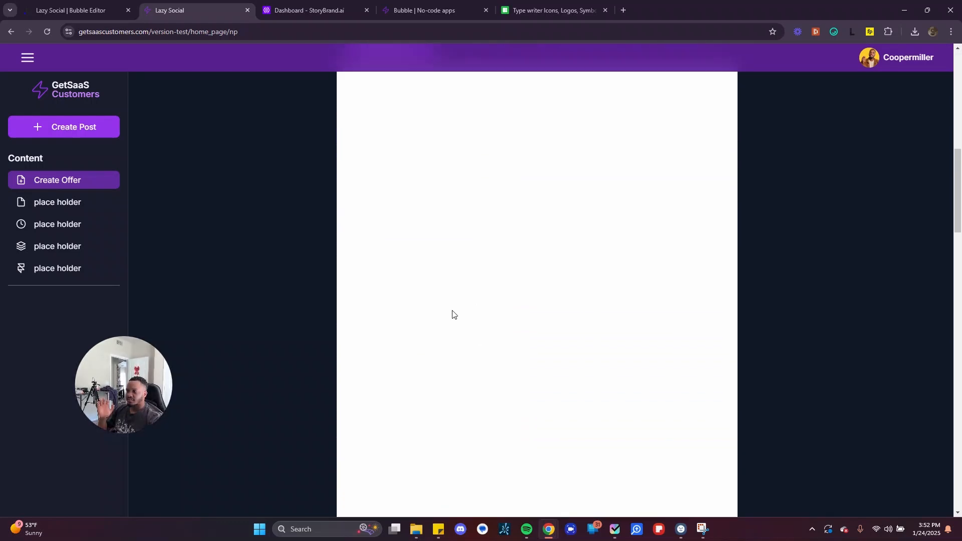
left_click(70, 10)
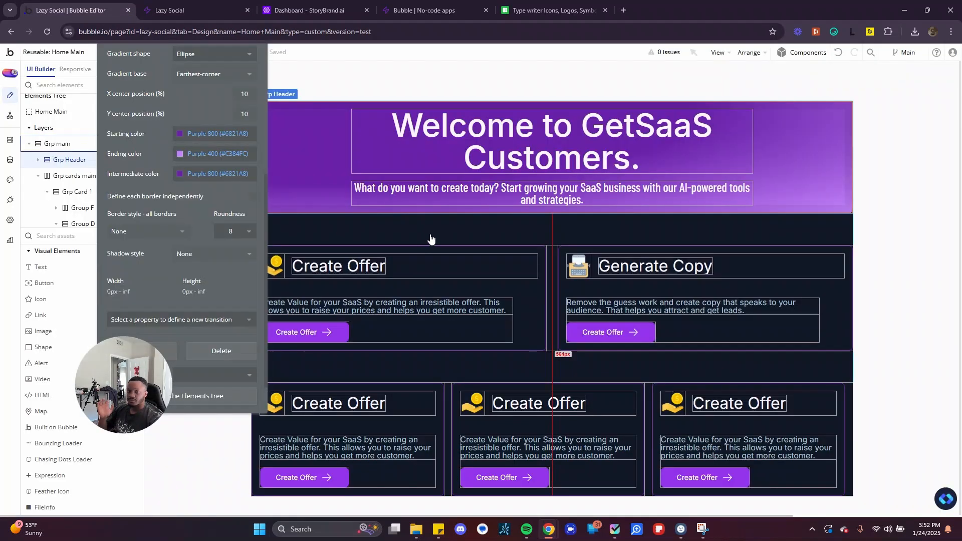
left_click_drag(158, 79, 140, 134)
left_click(169, 10)
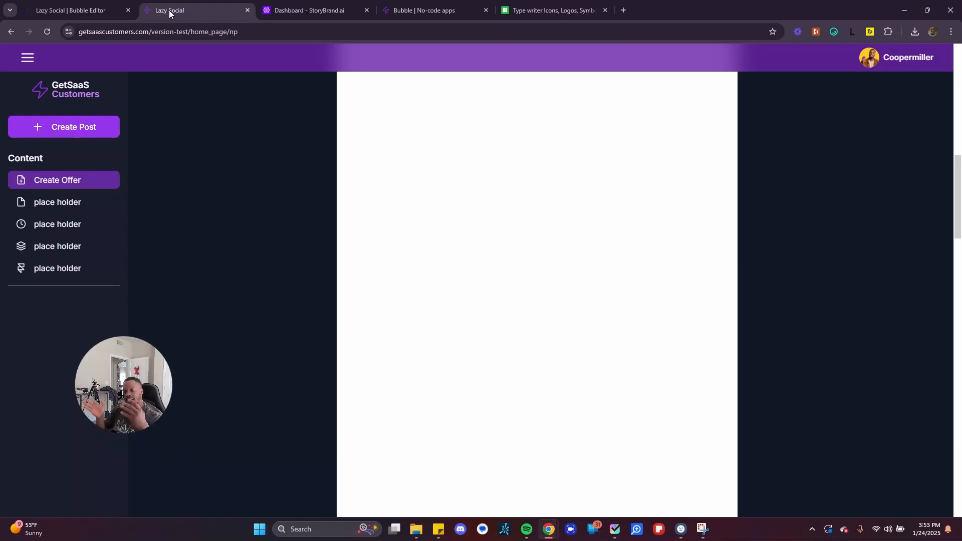
scroll(476, 352, "up", 10)
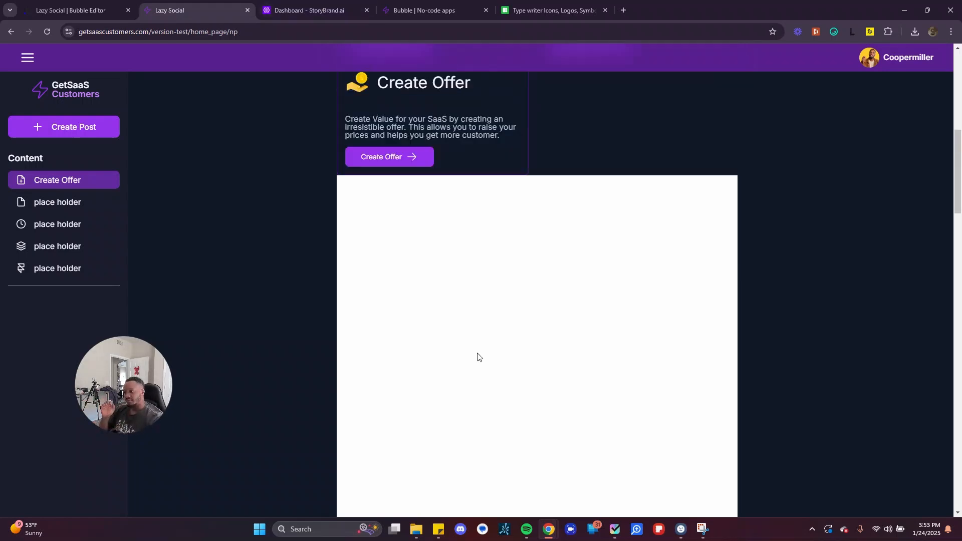